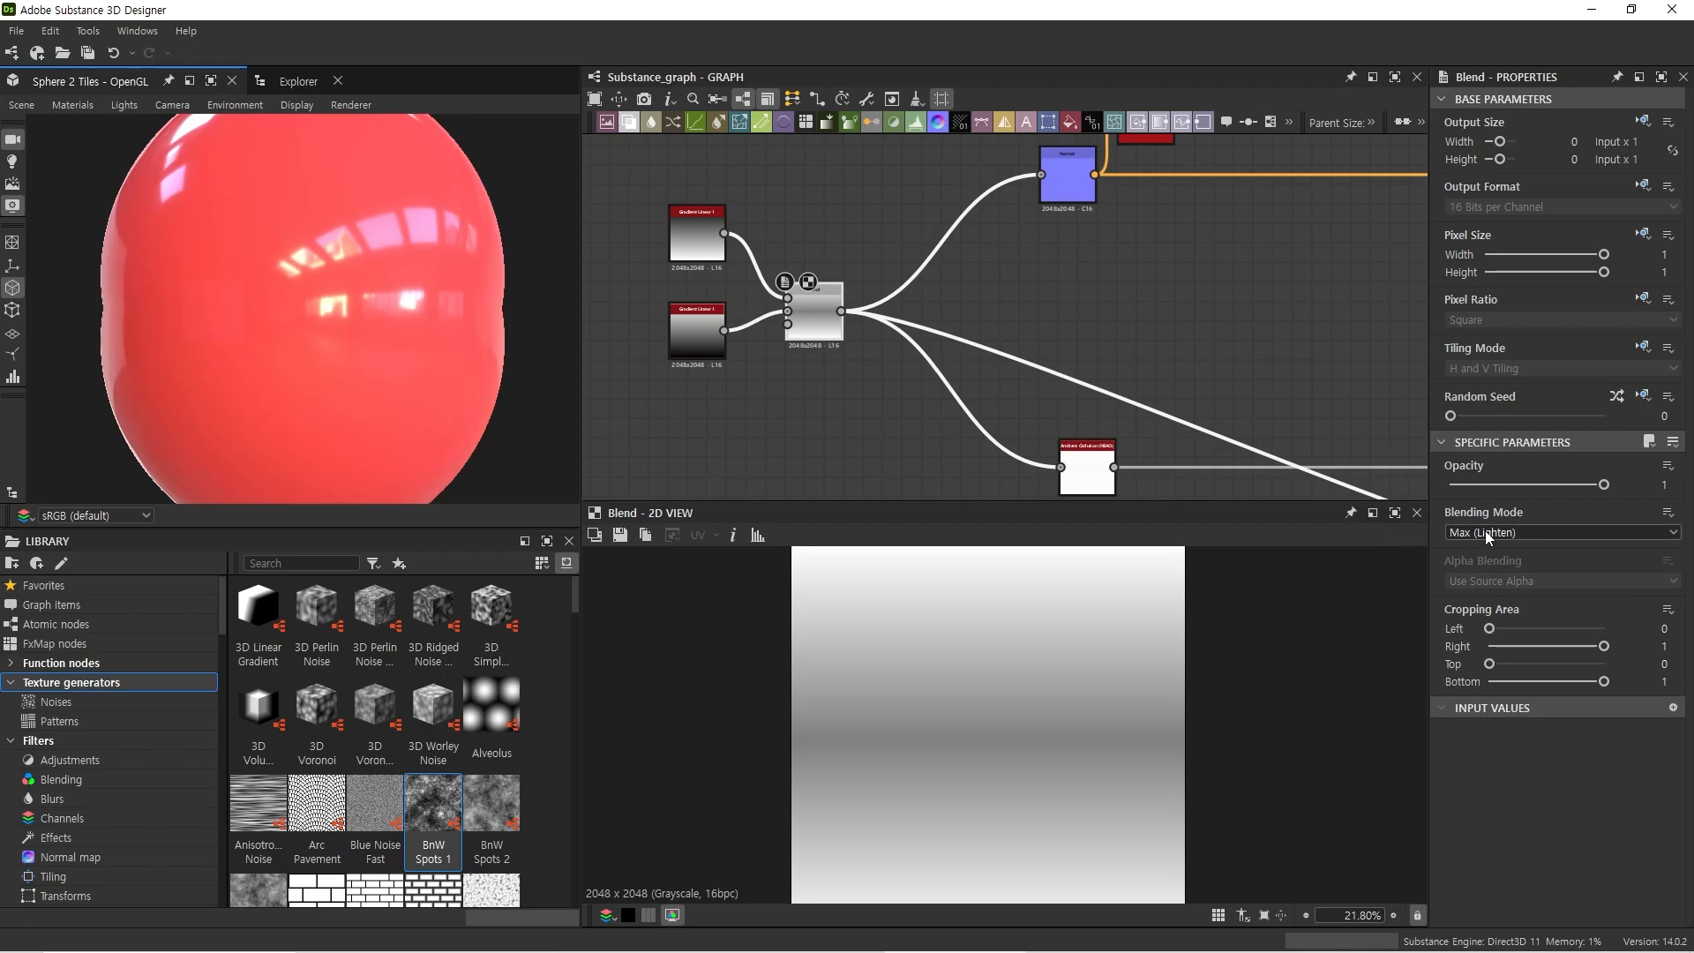
Step: Set the Blend node's blending mode to Min (Darken) and inspect the blended gradient
click(1488, 533)
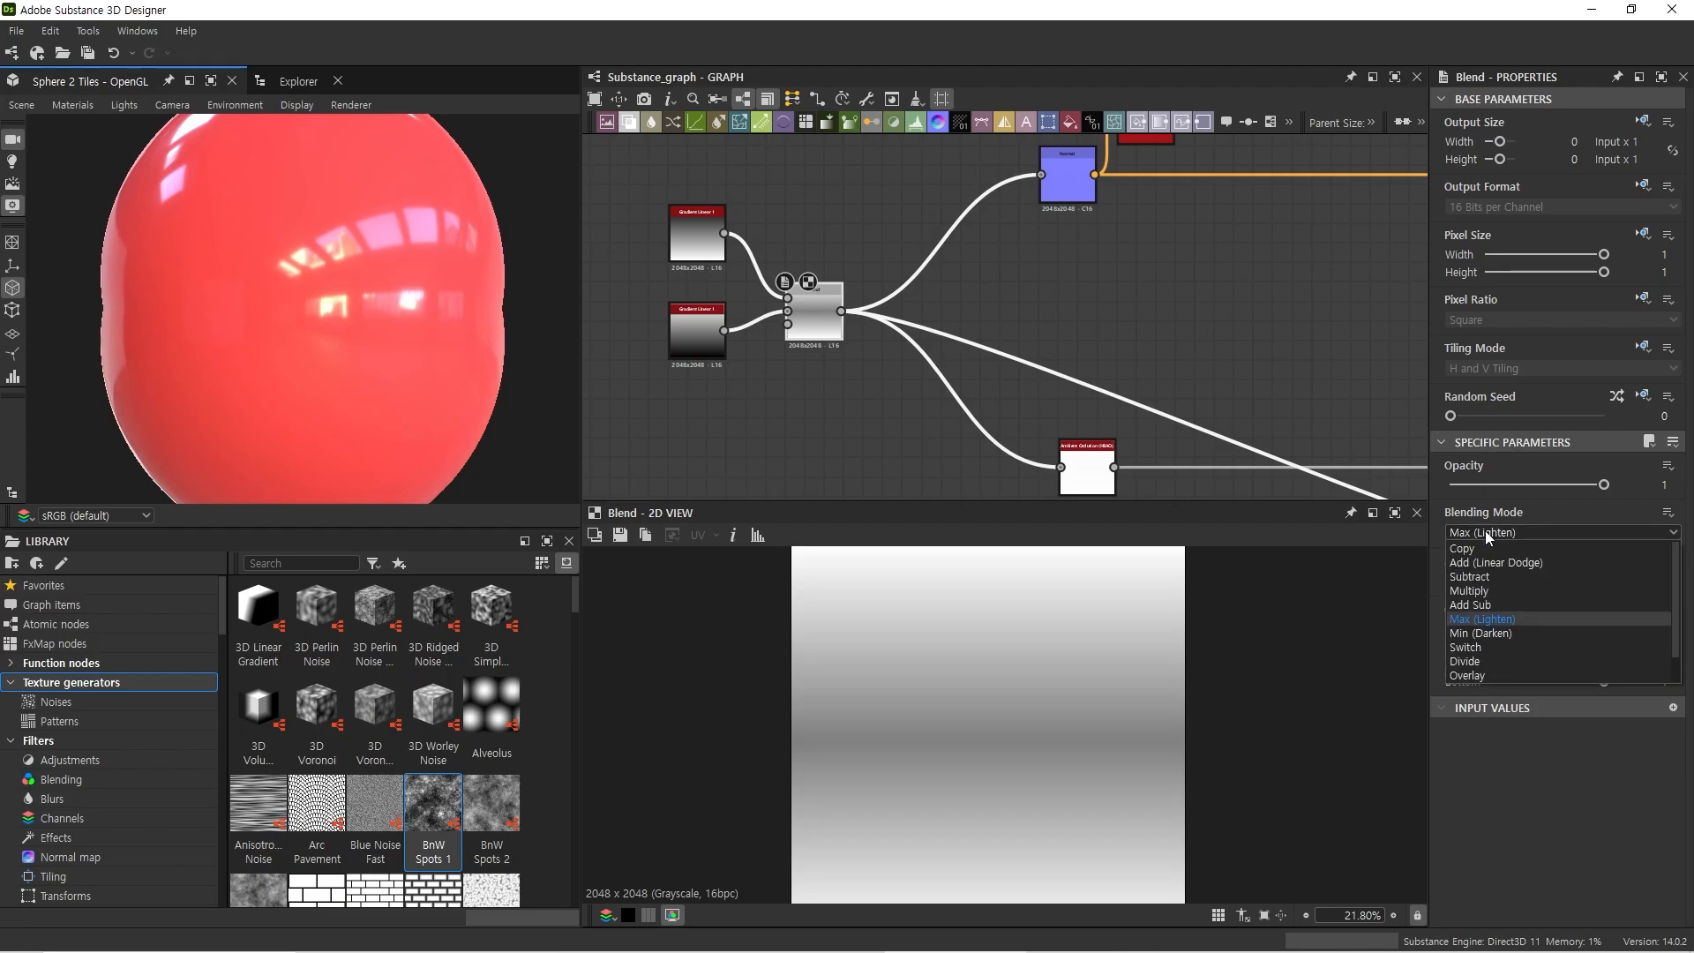
click(1472, 634)
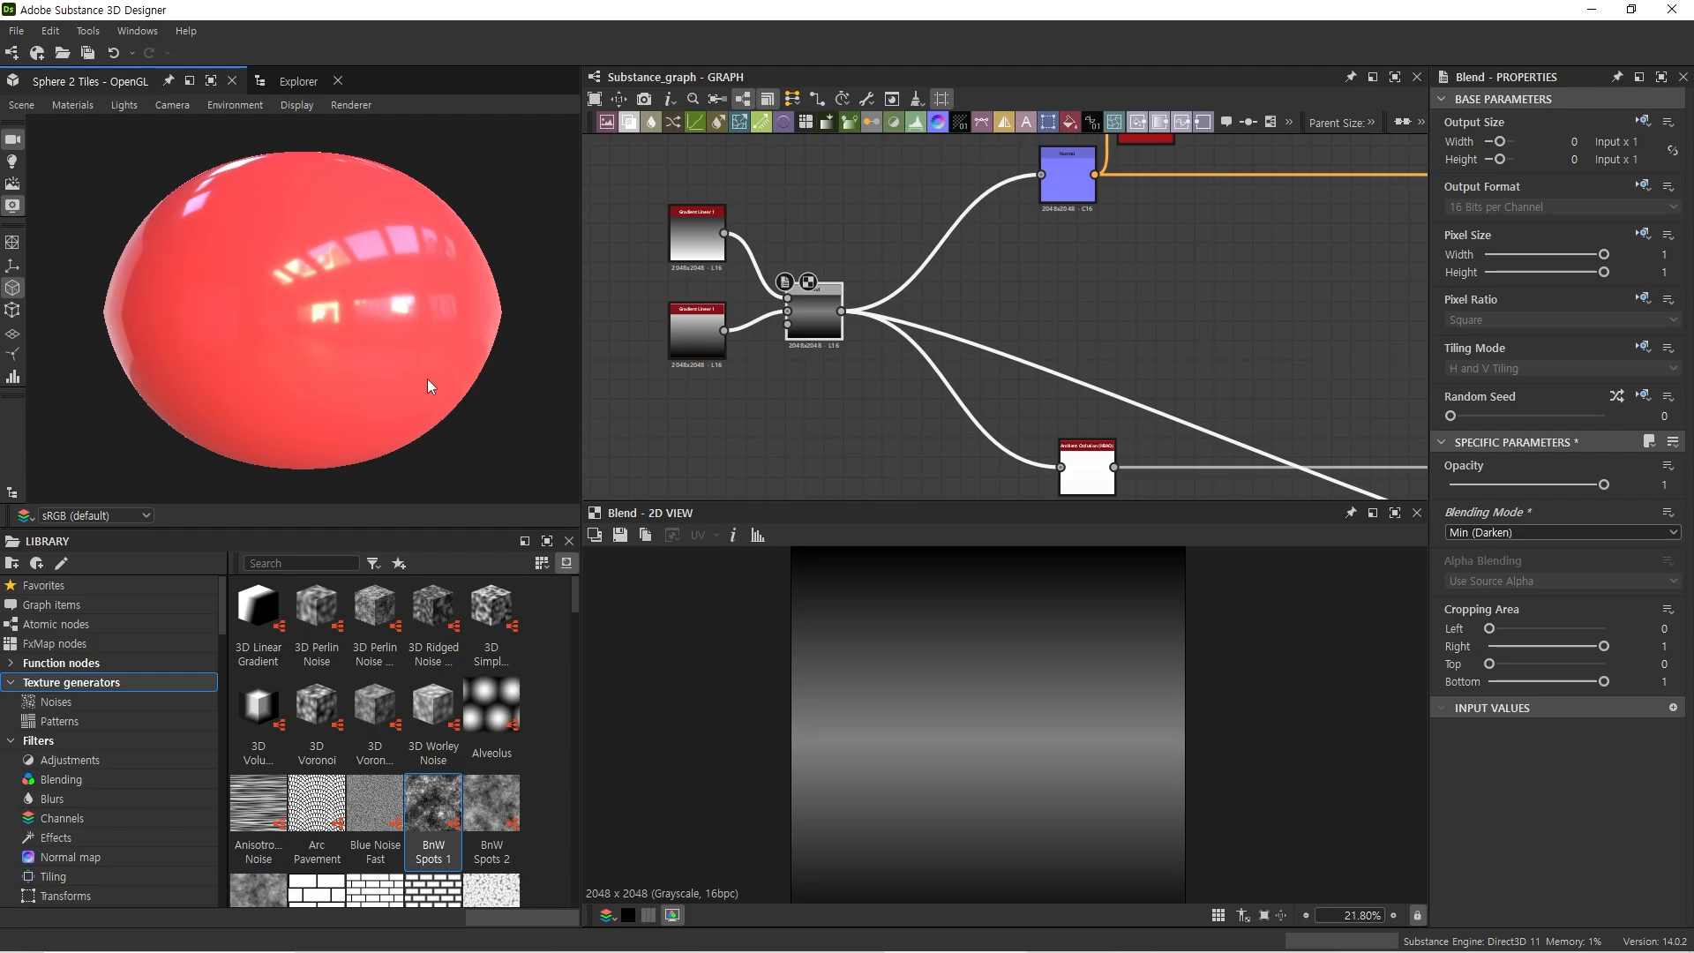
click(708, 335)
click(834, 335)
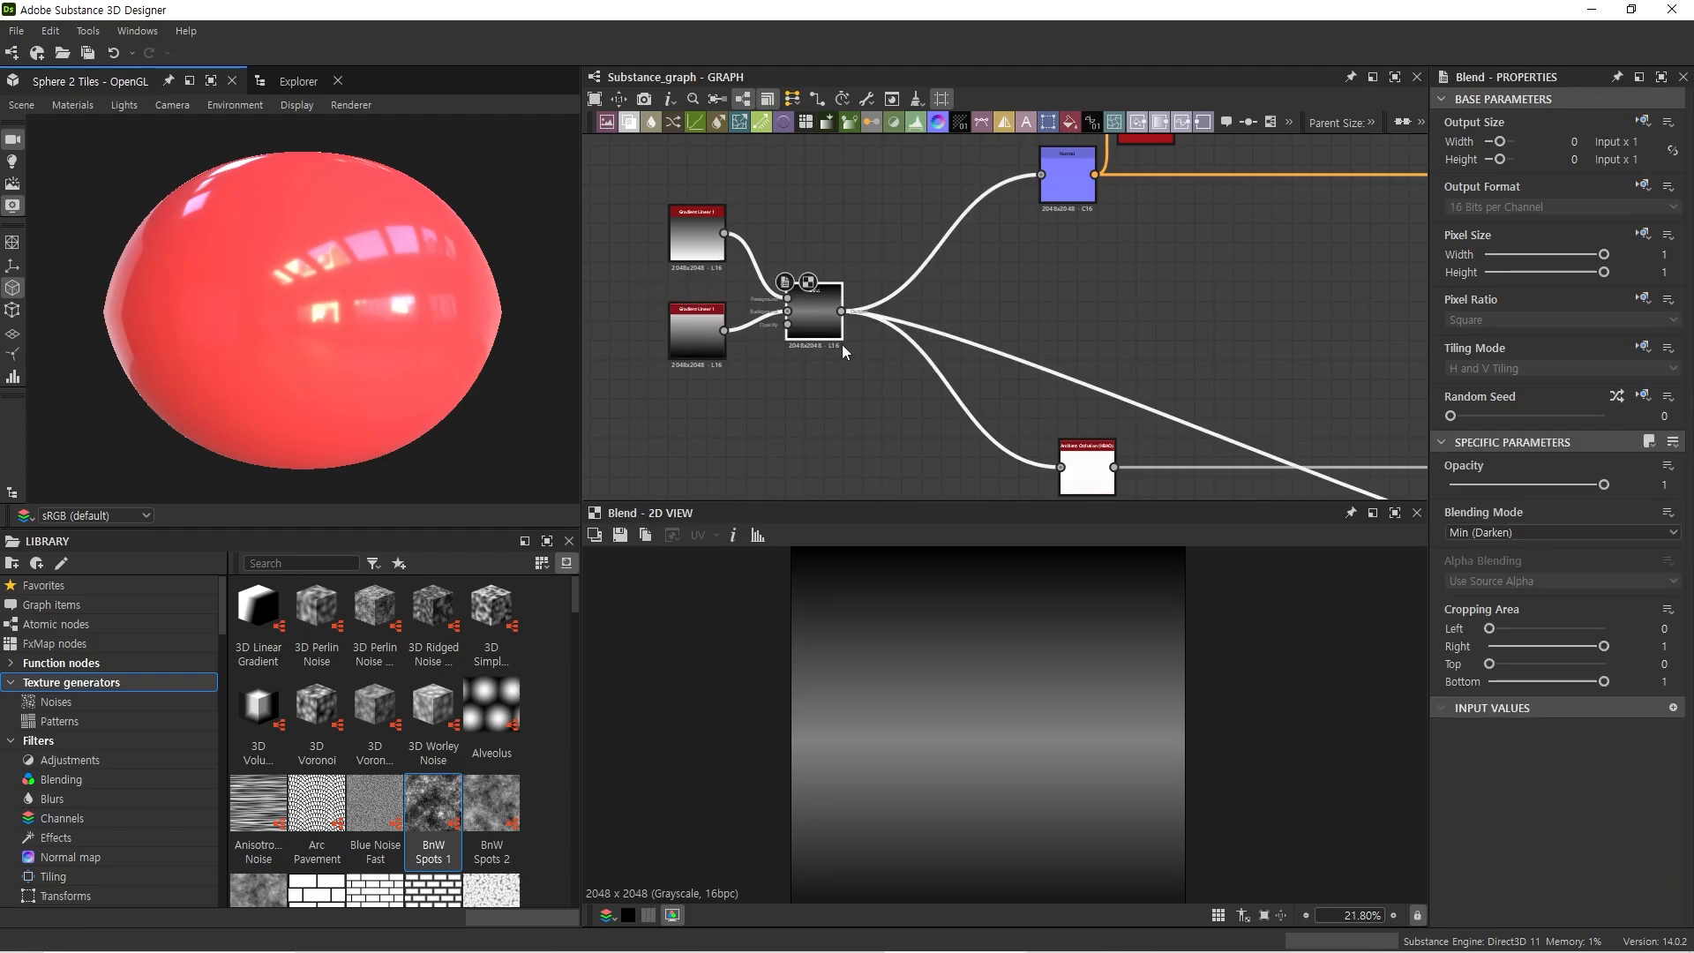
scroll(992, 728, up, 2)
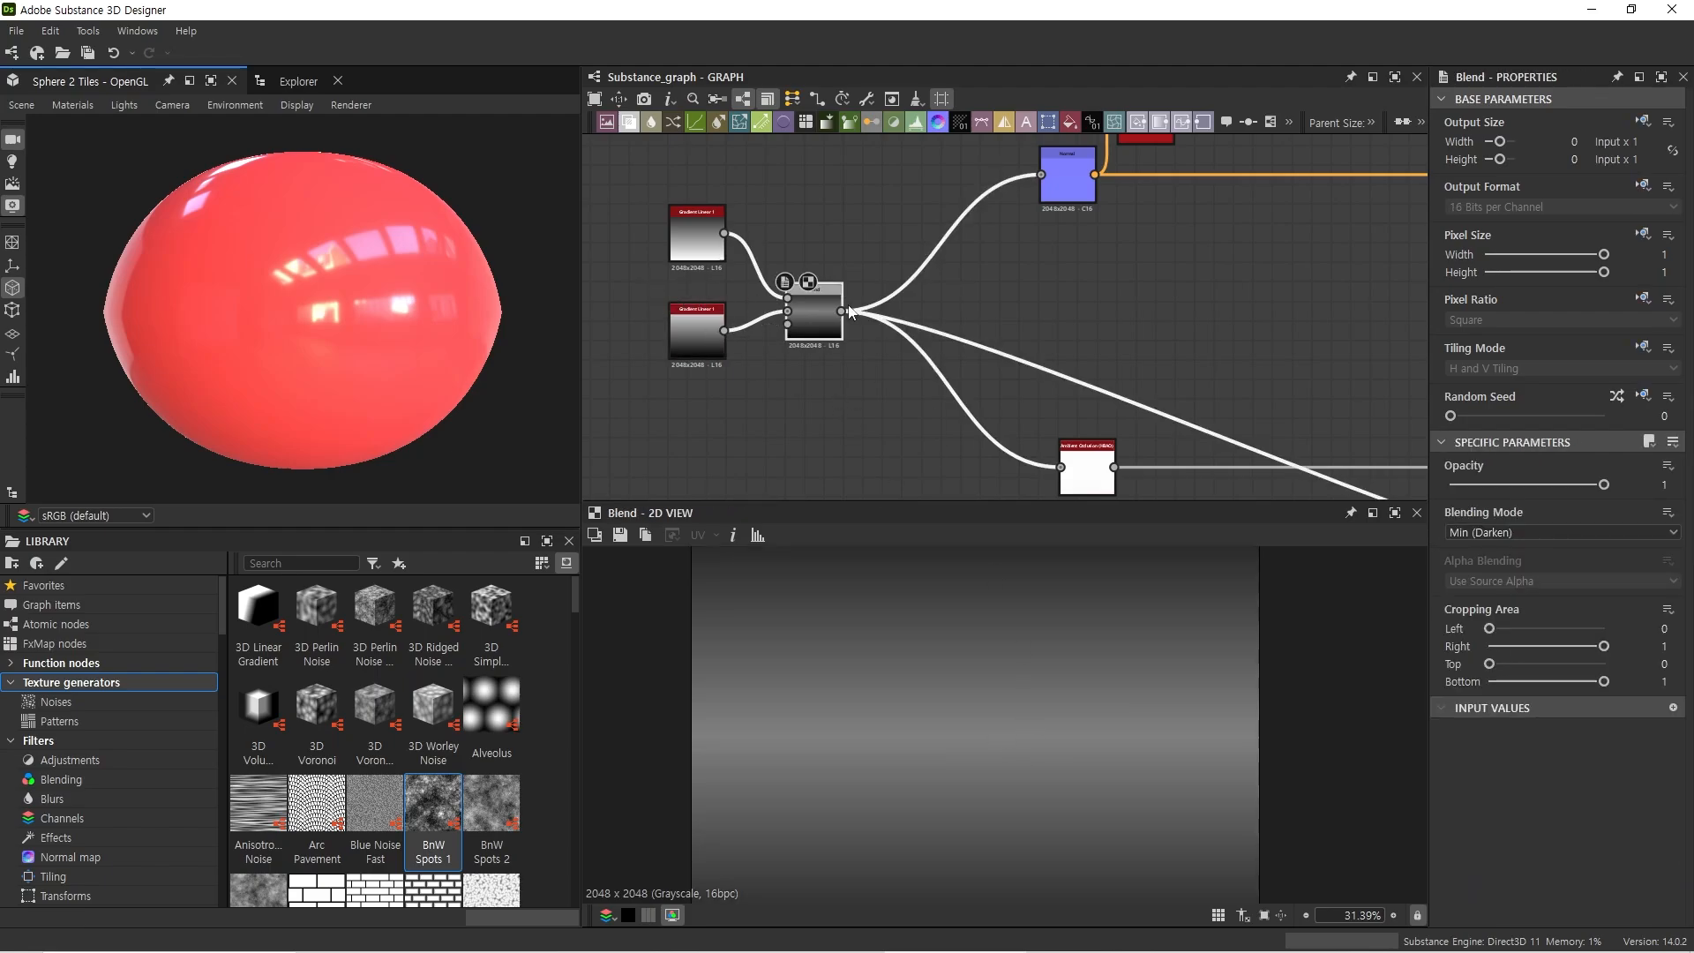
click(1504, 533)
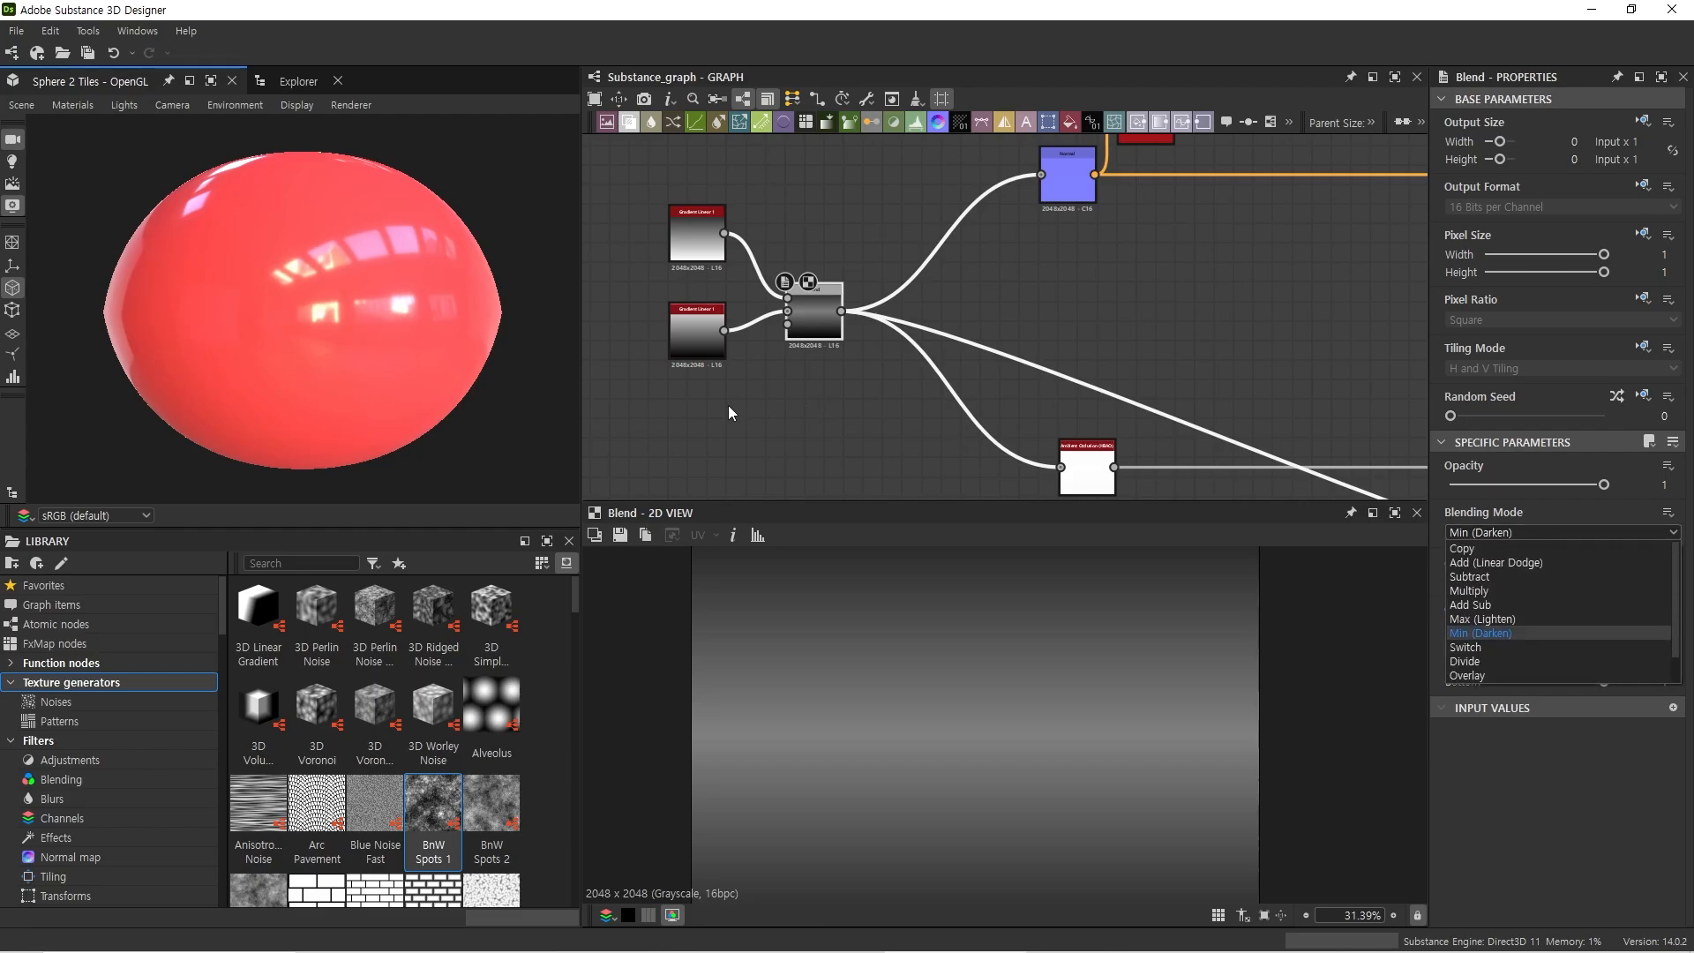
Step: Delete the two Gradient Linear 1 nodes feeding the Blend node and add a Clouds 2 noise node before it
drag(728, 405, 670, 242)
key(Delete)
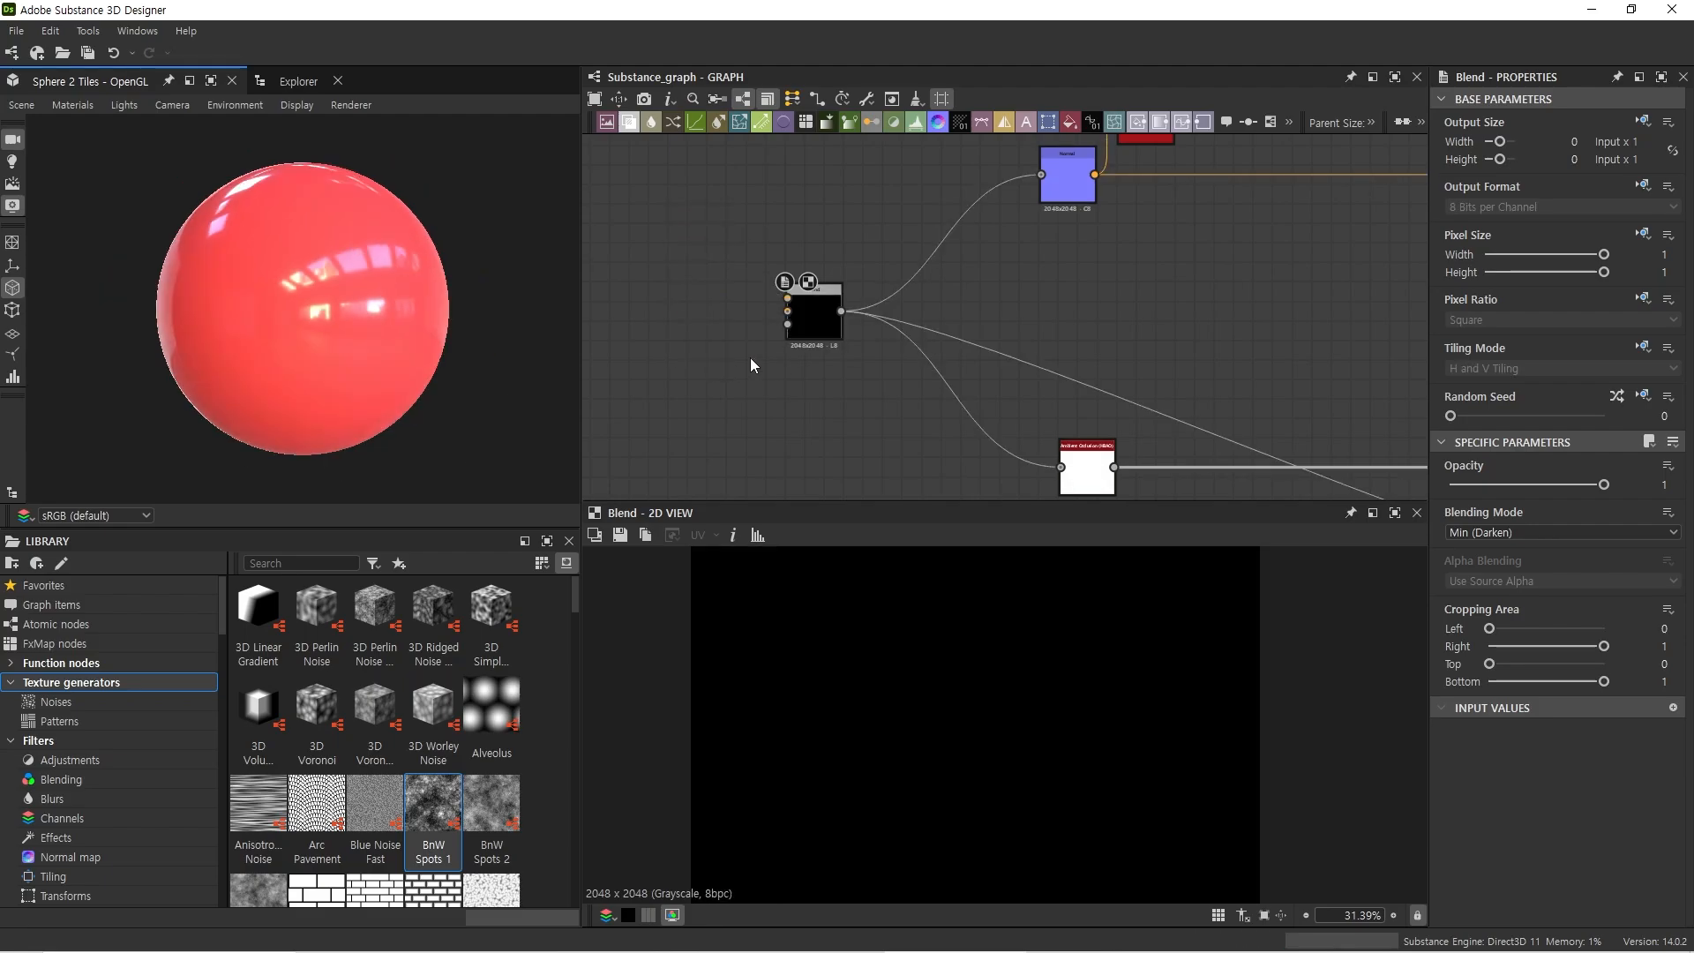
middle_drag(750, 357, 811, 364)
key(space)
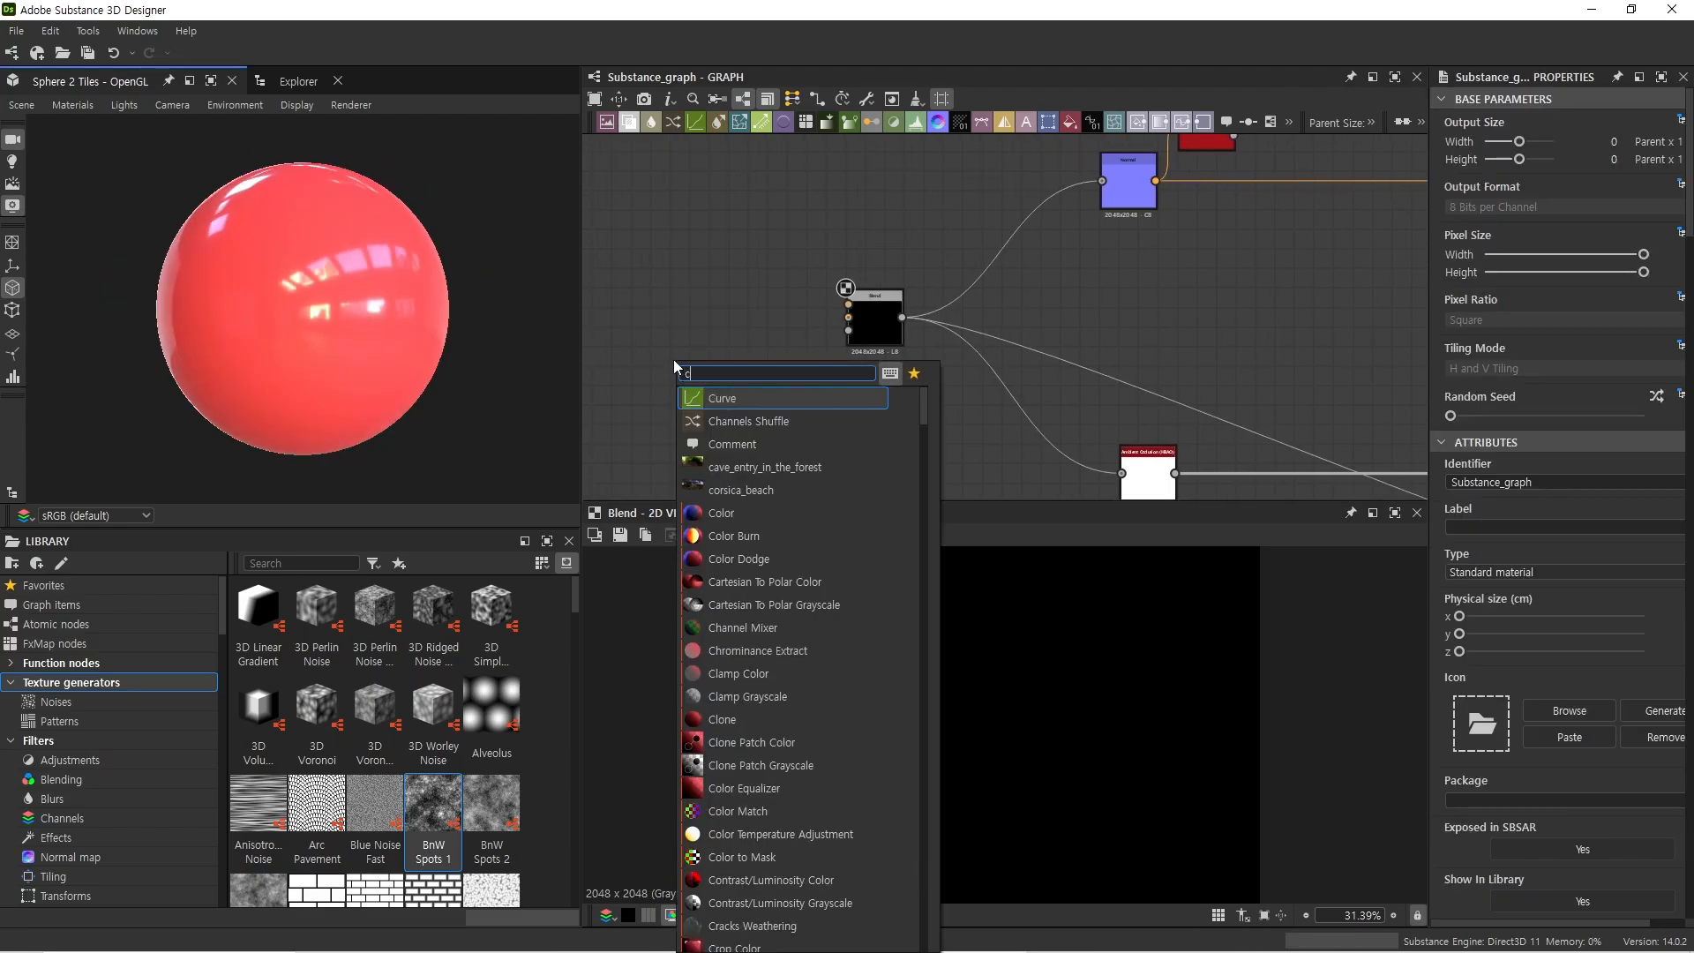
text(cl)
click(737, 558)
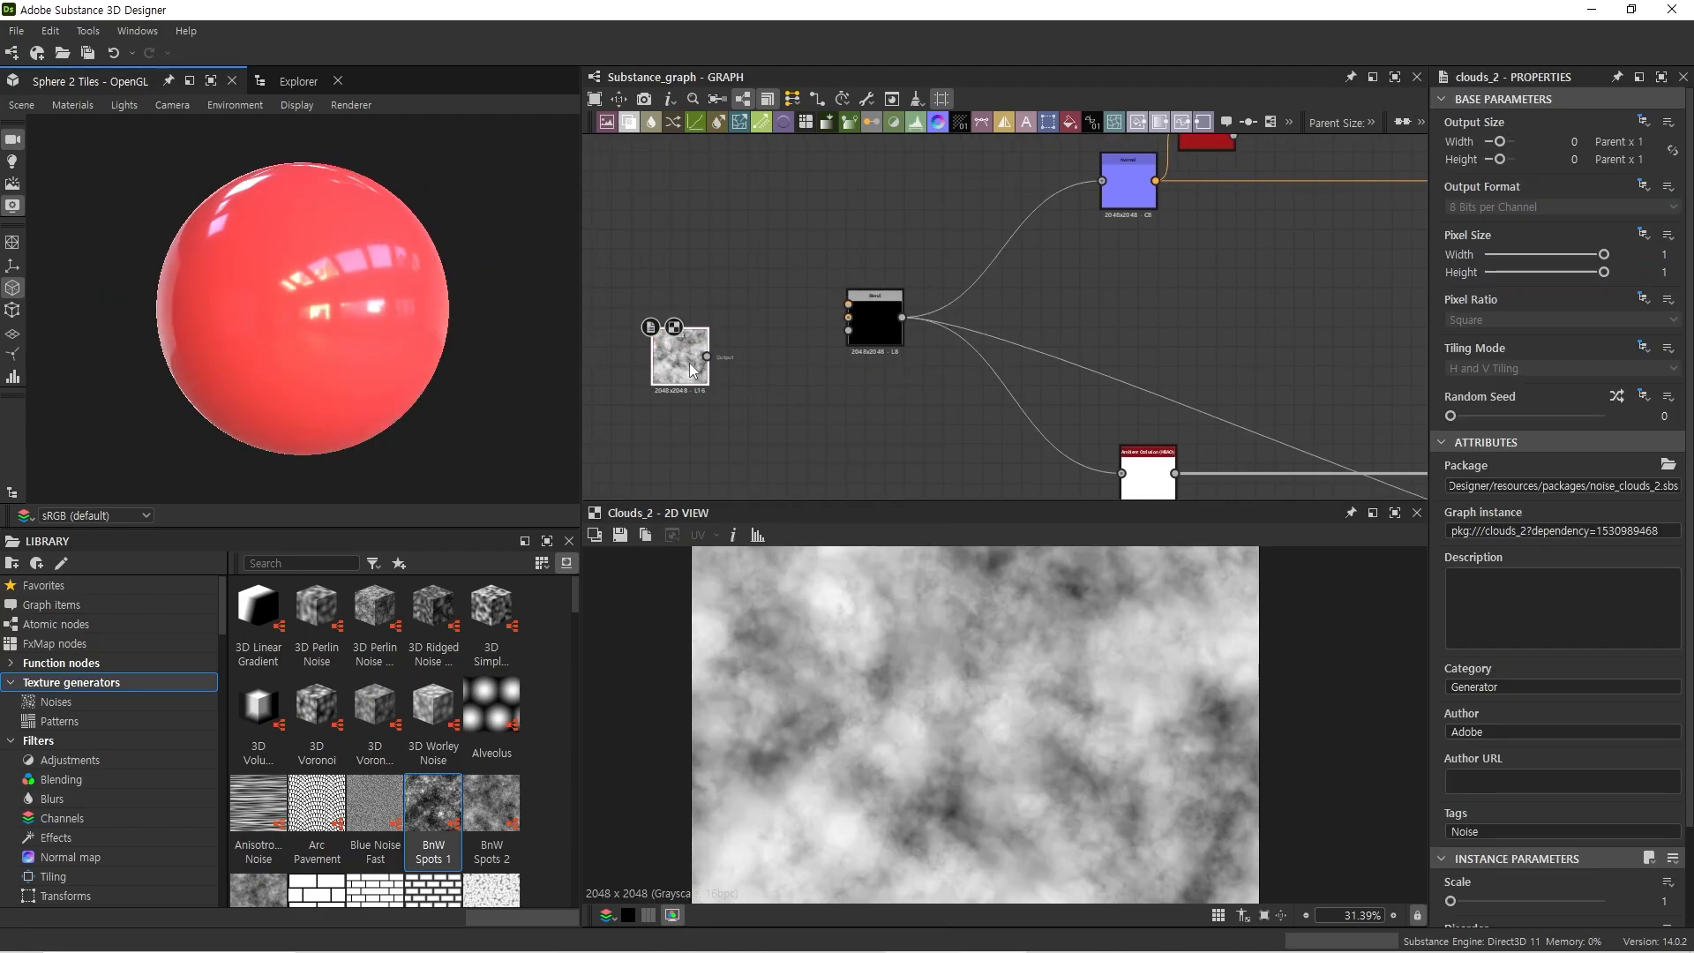
drag(684, 349, 702, 254)
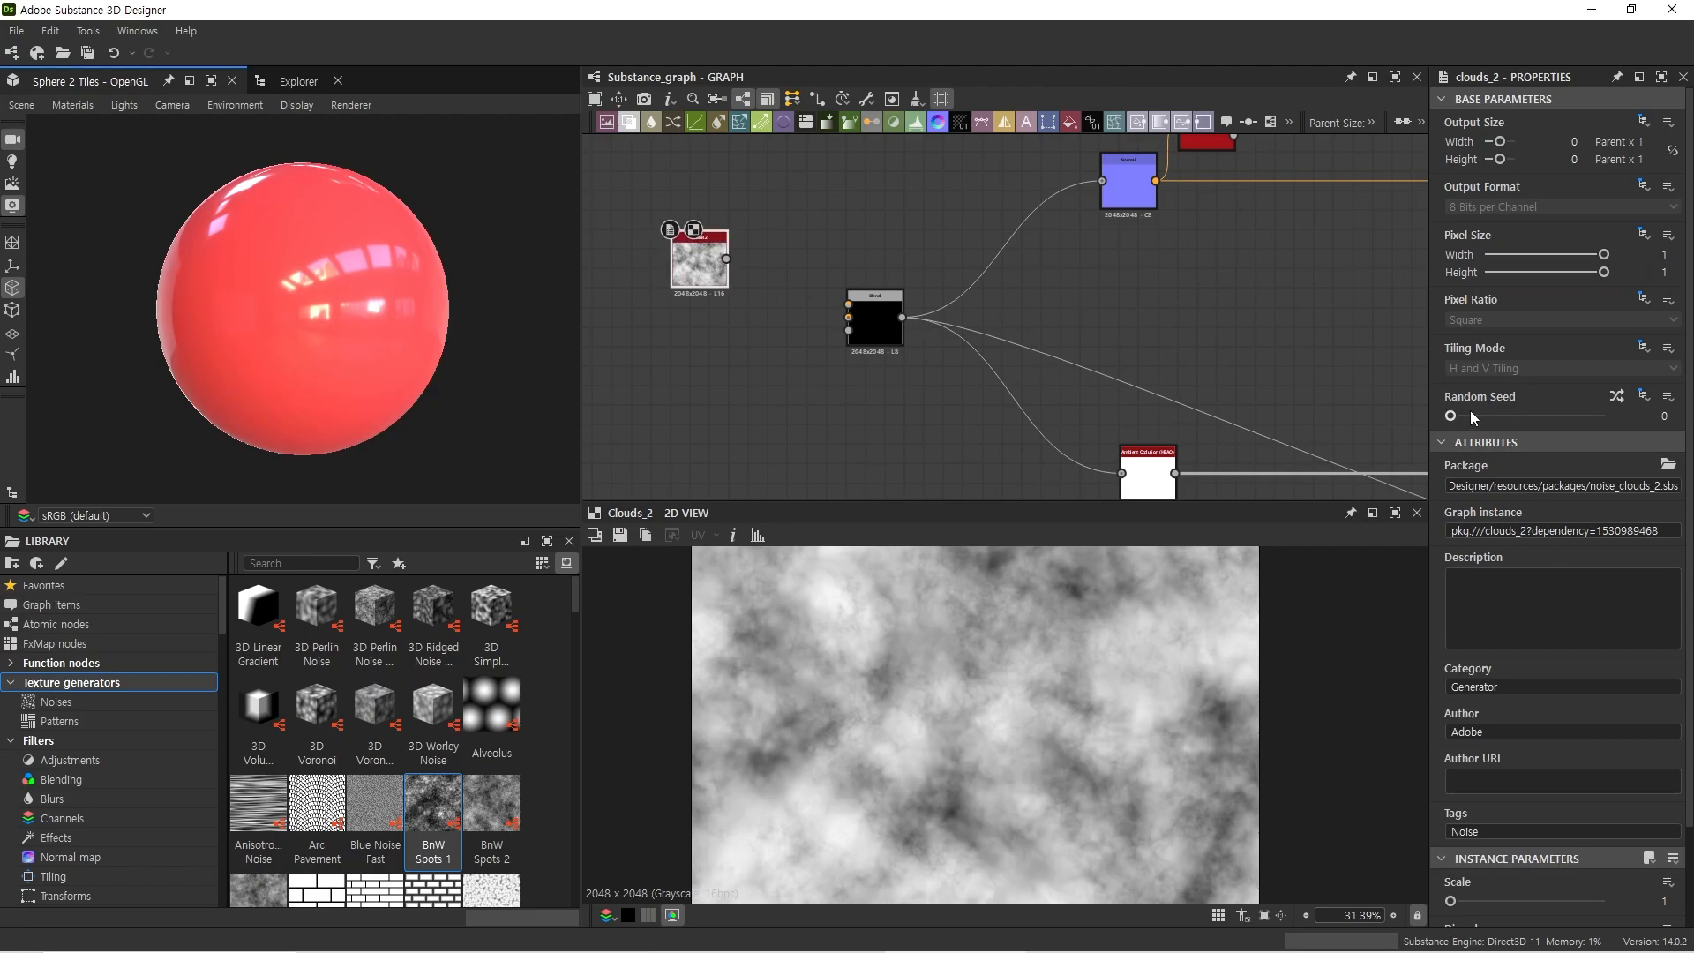
Step: Set the Clouds 2 node's random seed to 2 and disorder to 0.45
mouse_move(1470, 414)
mouse_down()
mouse_move(1563, 416)
mouse_move(1485, 416)
mouse_up()
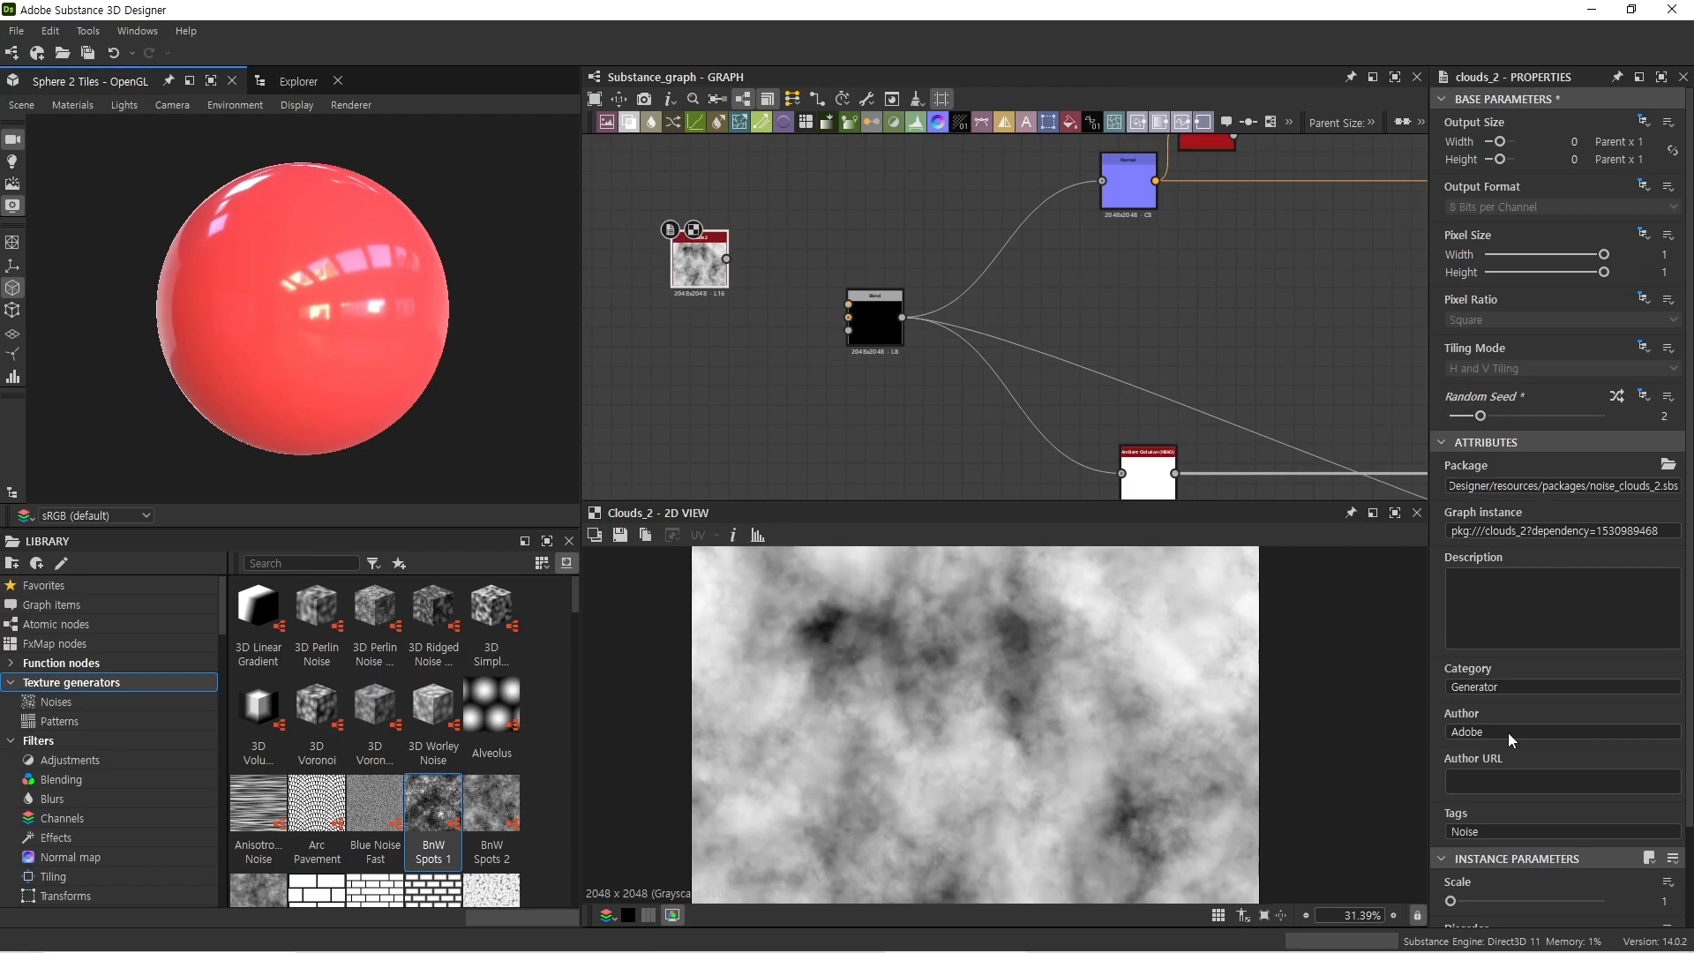
scroll(1513, 758, down, 2)
drag(1465, 834, 1521, 844)
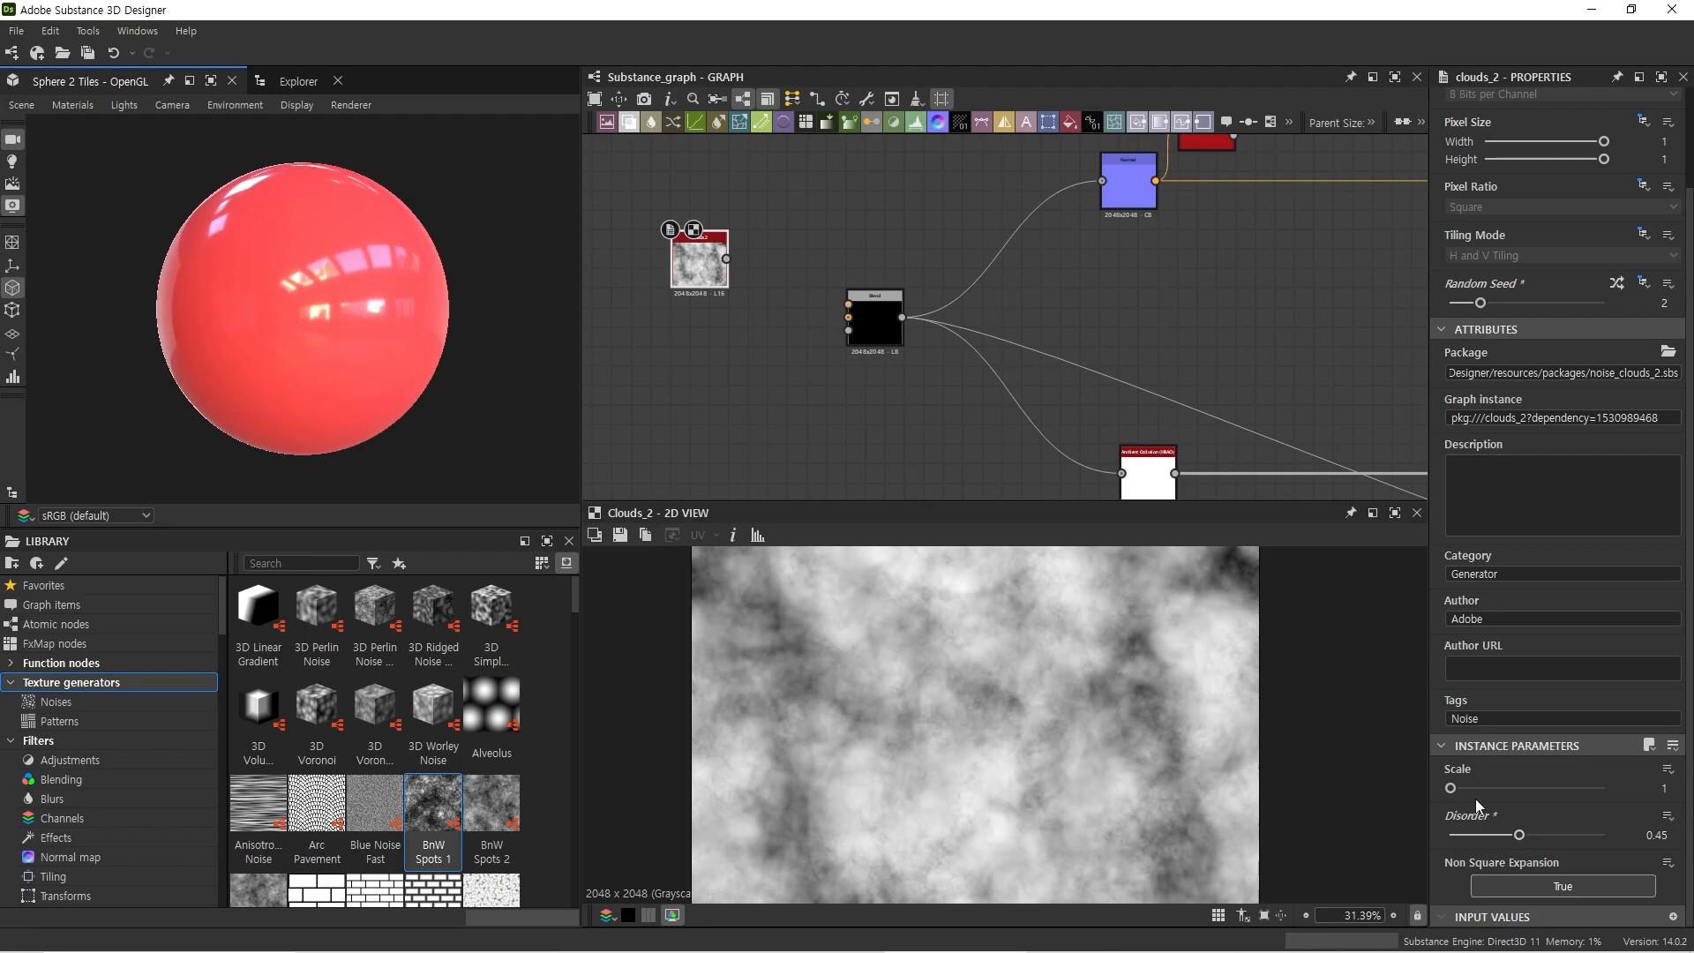
middle_drag(752, 329, 825, 378)
drag(773, 315, 774, 260)
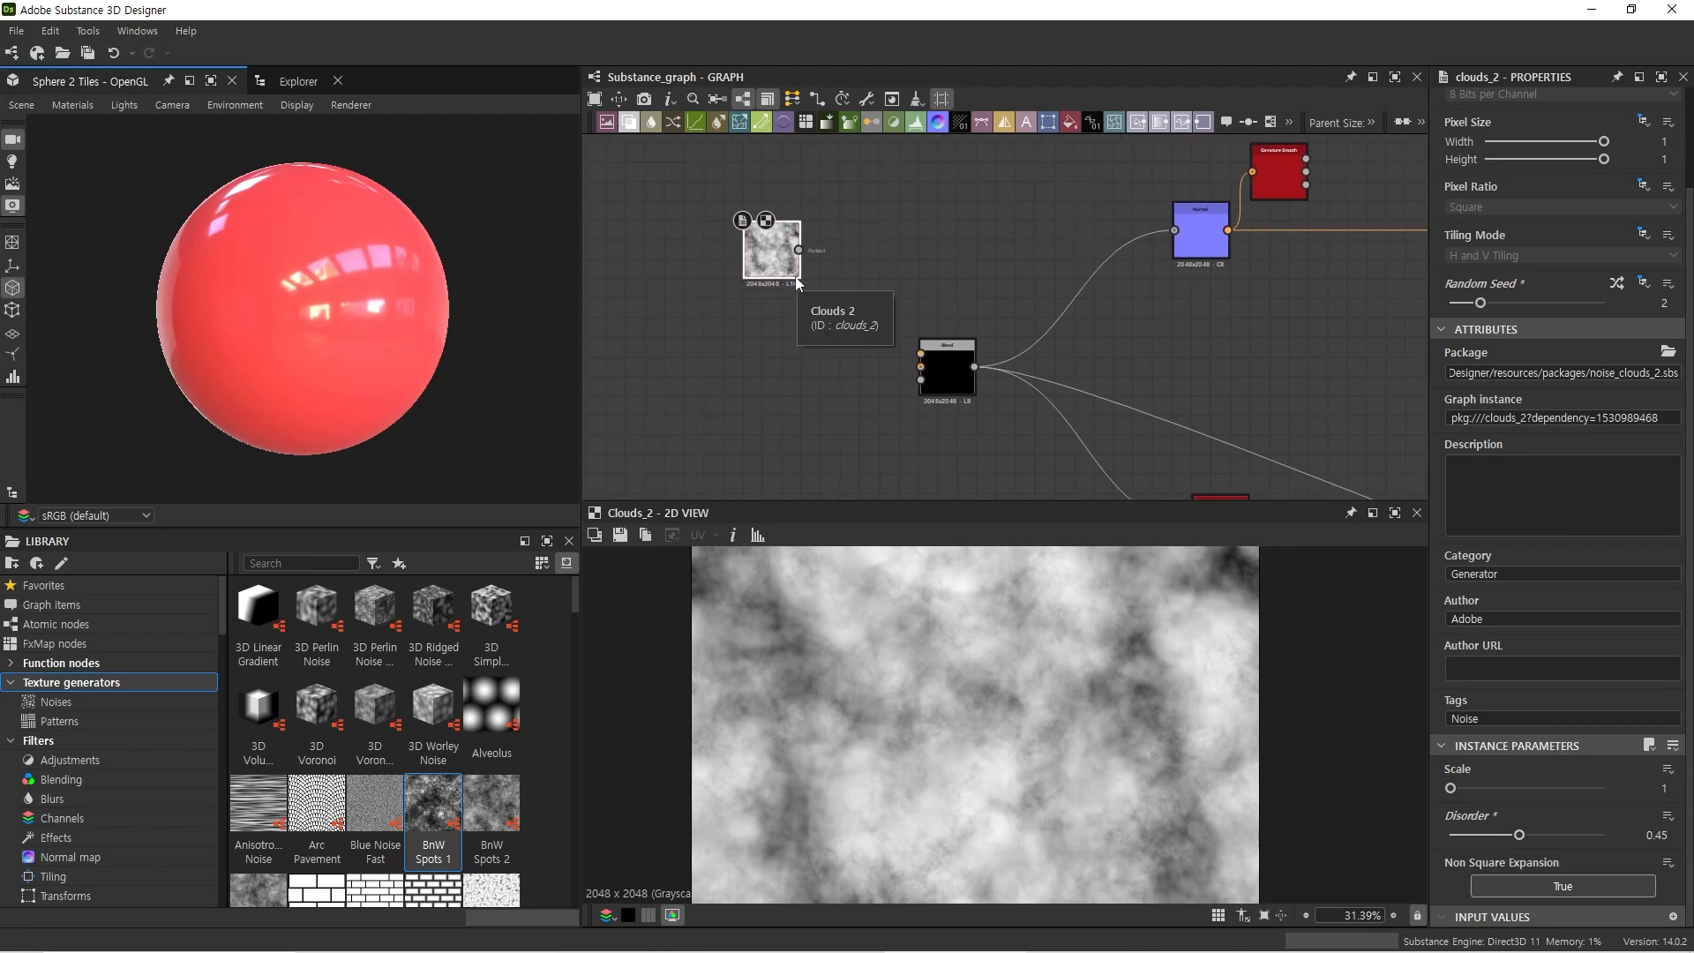
Step: Add a Uniform Color node below the Clouds 2 node and switch its color mode to Grayscale
click(759, 374)
key(space)
text(un)
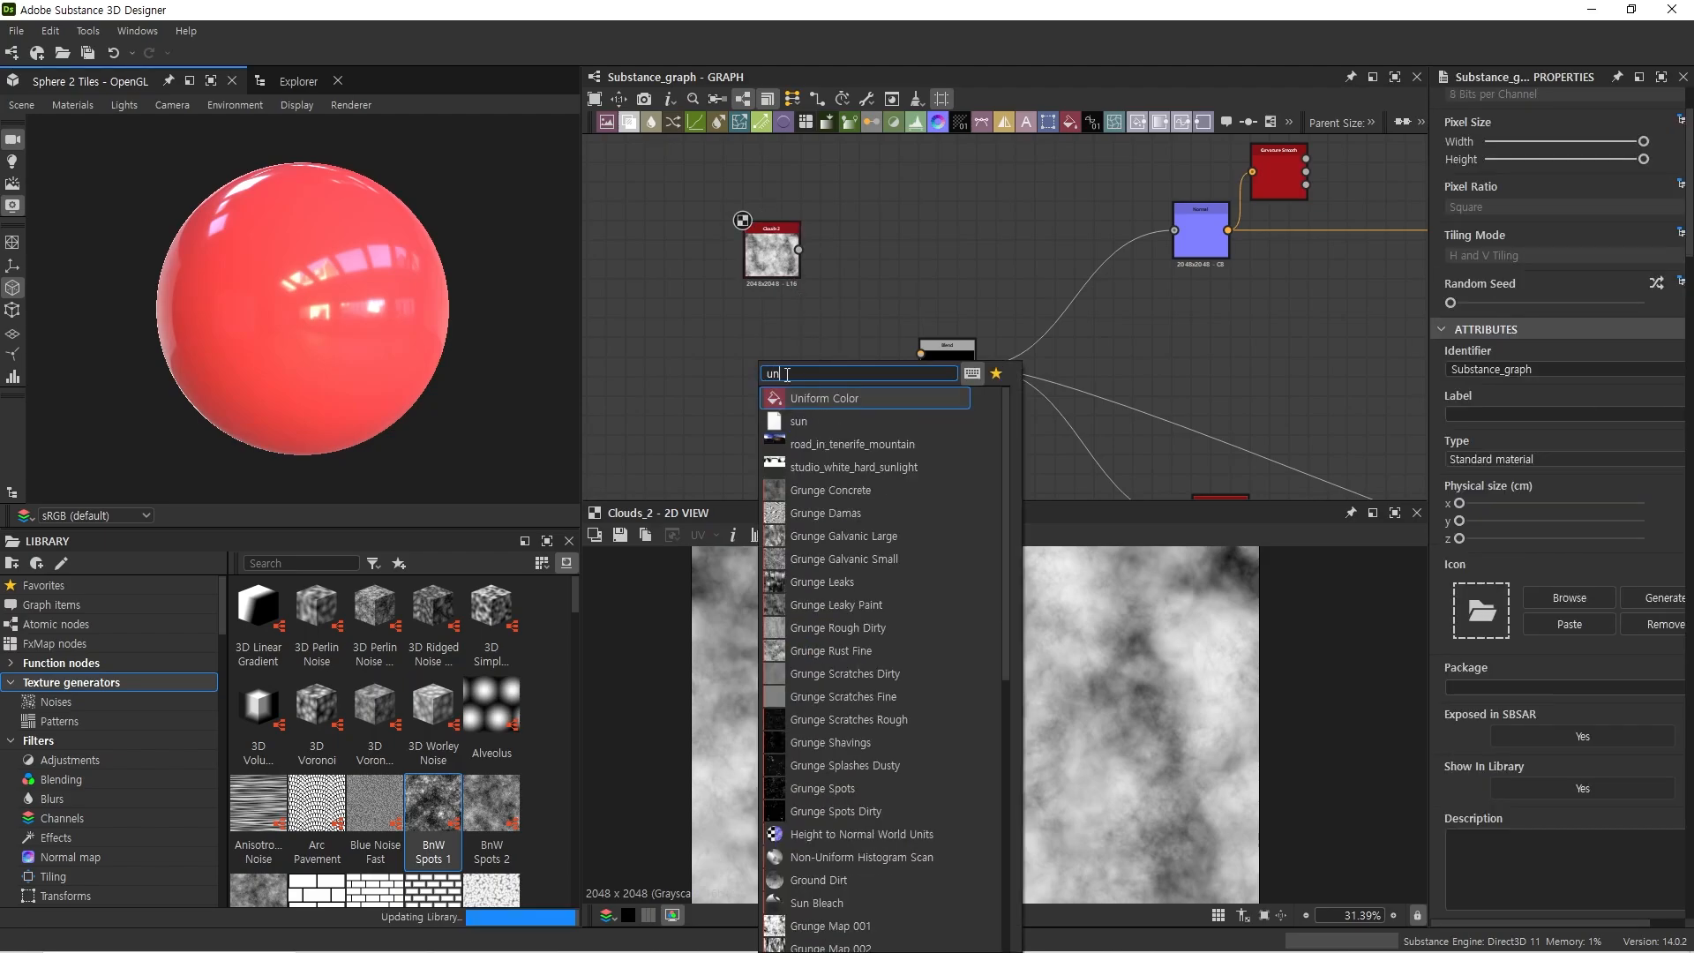
click(803, 398)
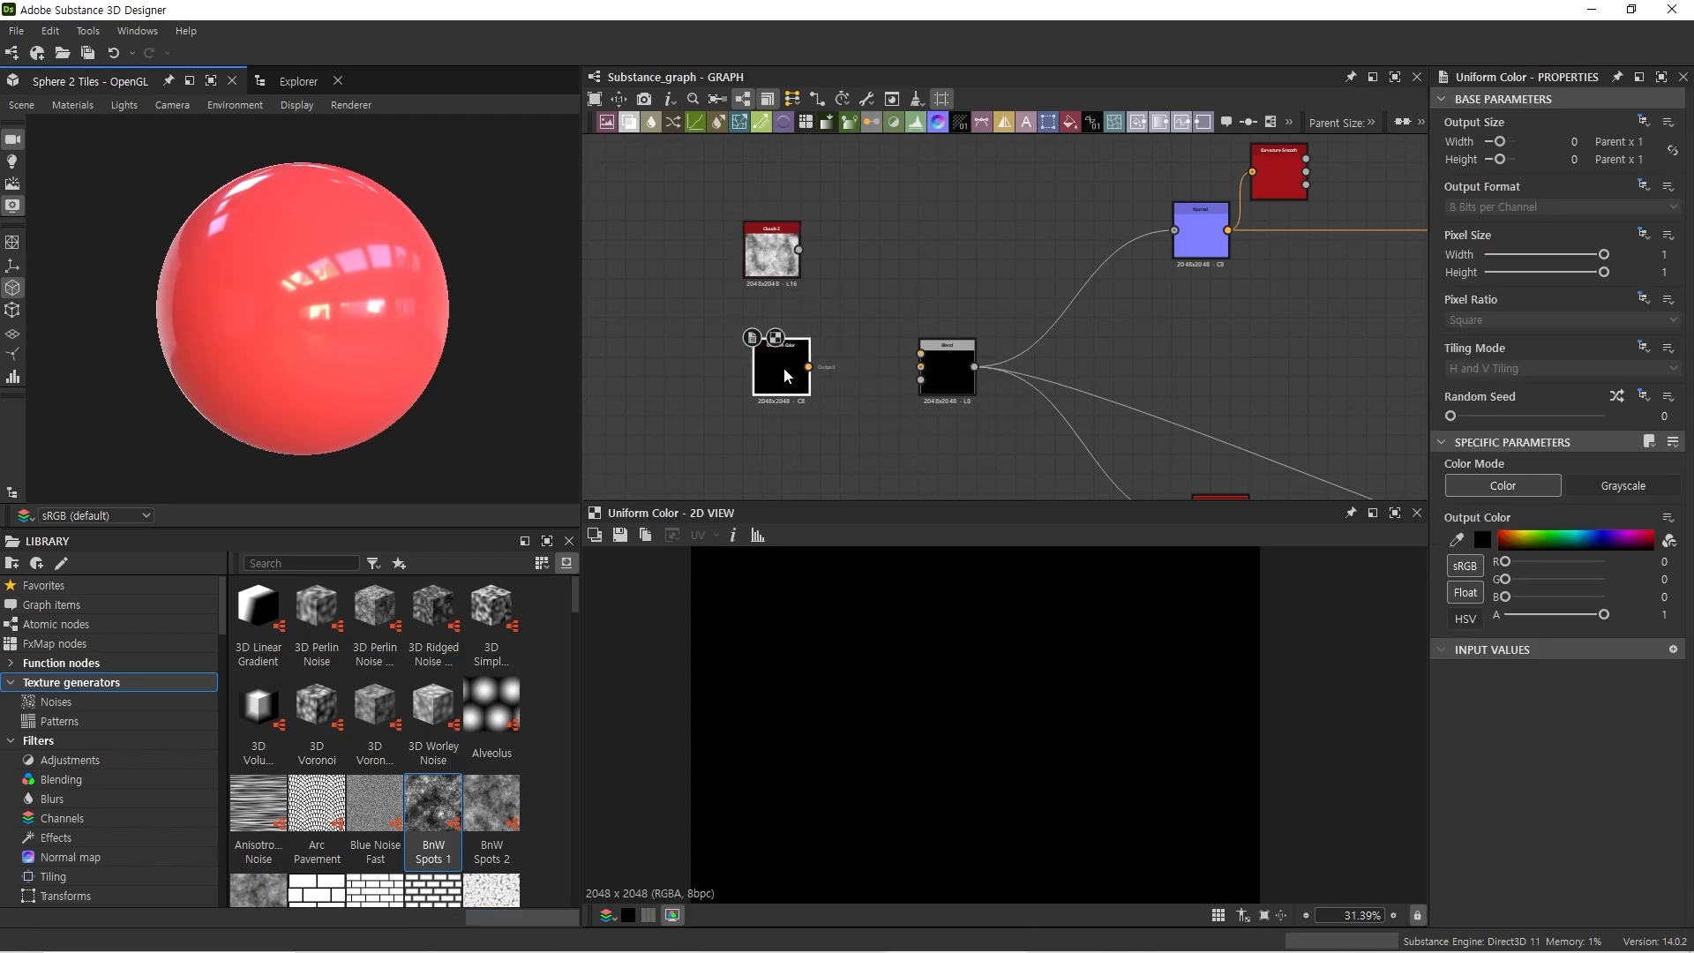
scroll(775, 367, up, 3)
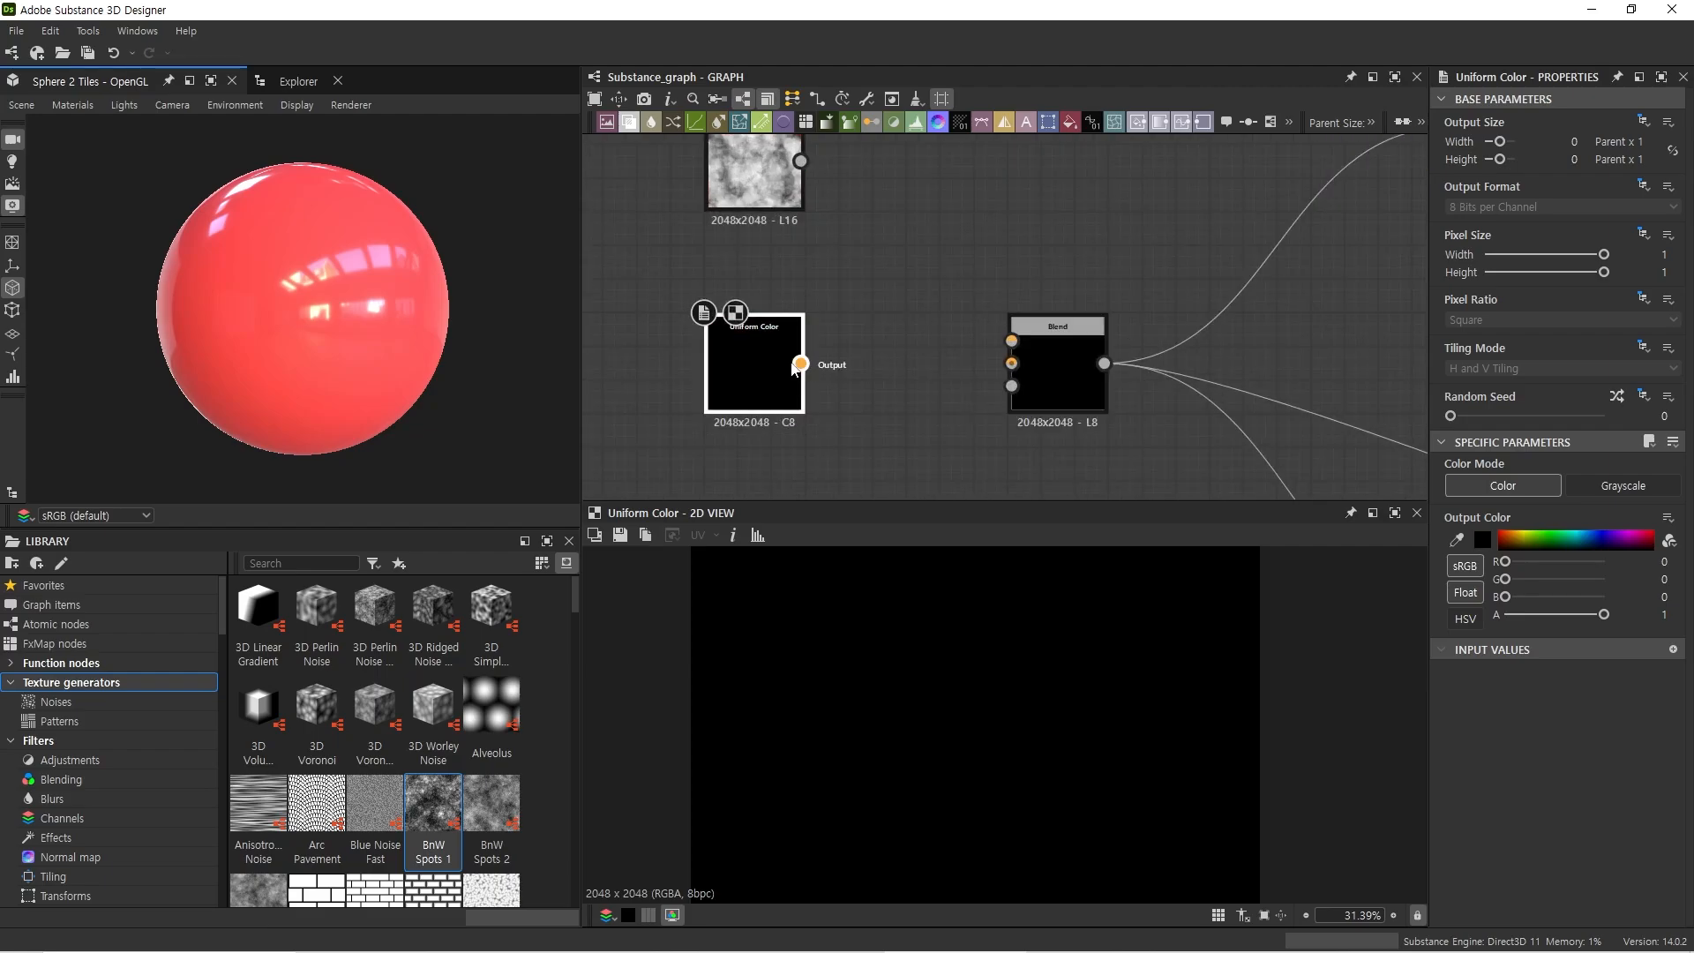
click(1627, 483)
Step: Examine the Blend node's connections through the graph and the inputs of the material output nodes
scroll(1135, 364, down, 3)
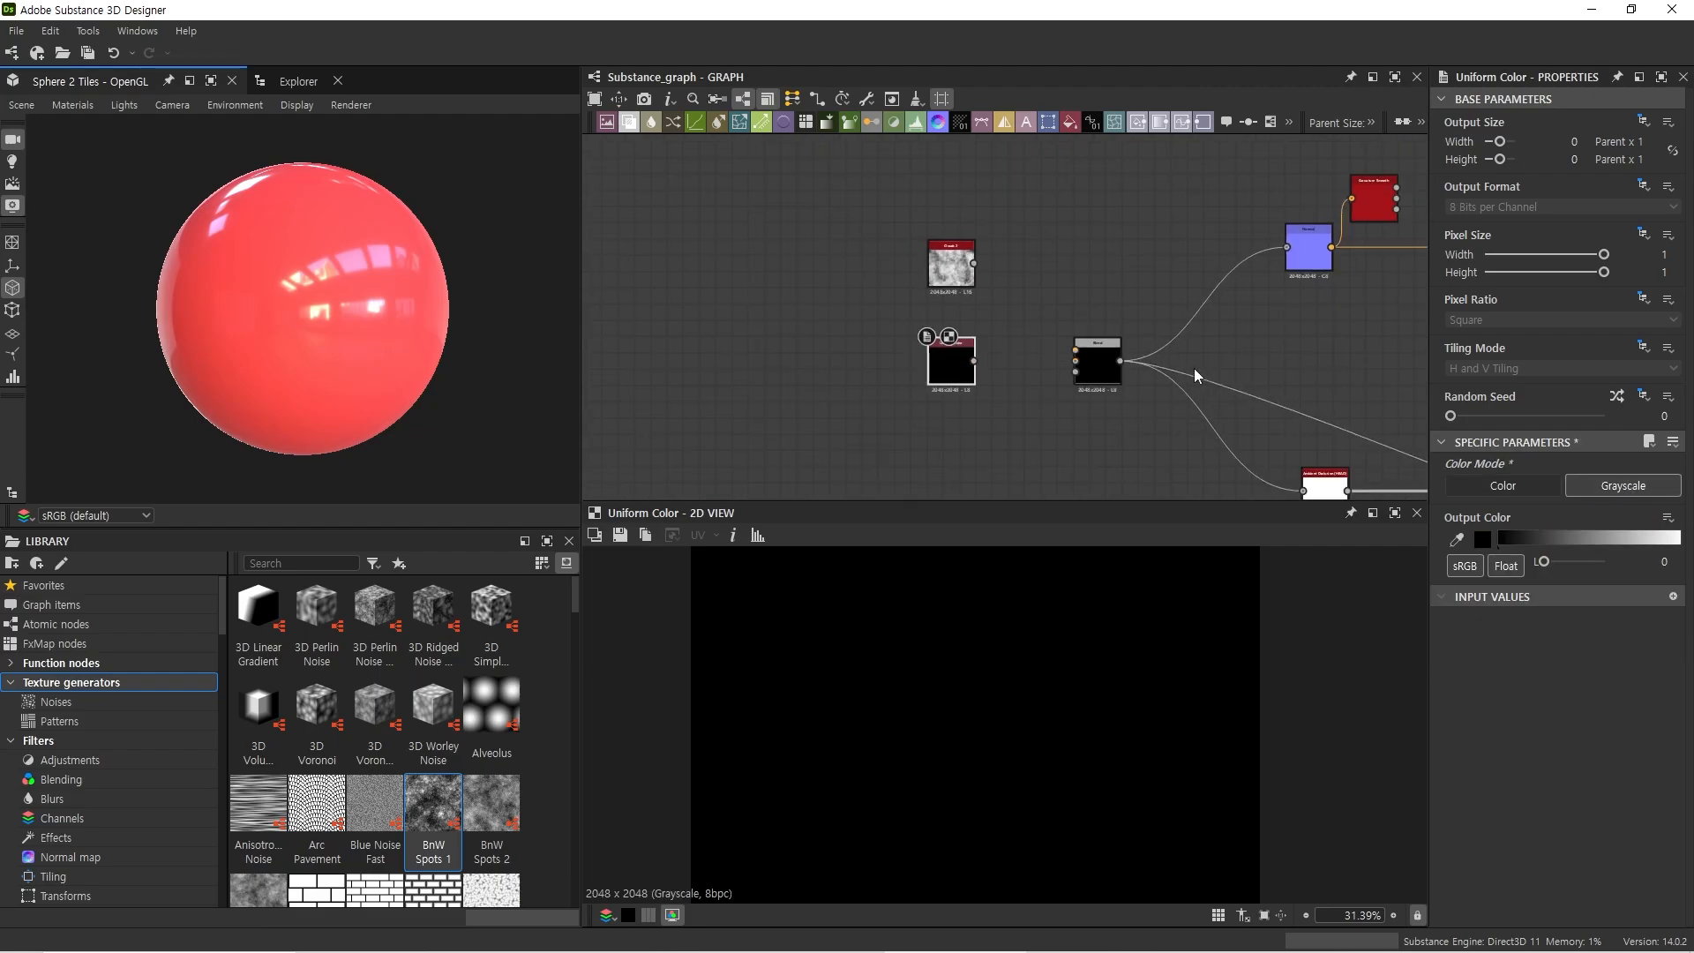
middle_drag(1195, 371, 909, 343)
scroll(953, 344, down, 2)
scroll(851, 340, up, 4)
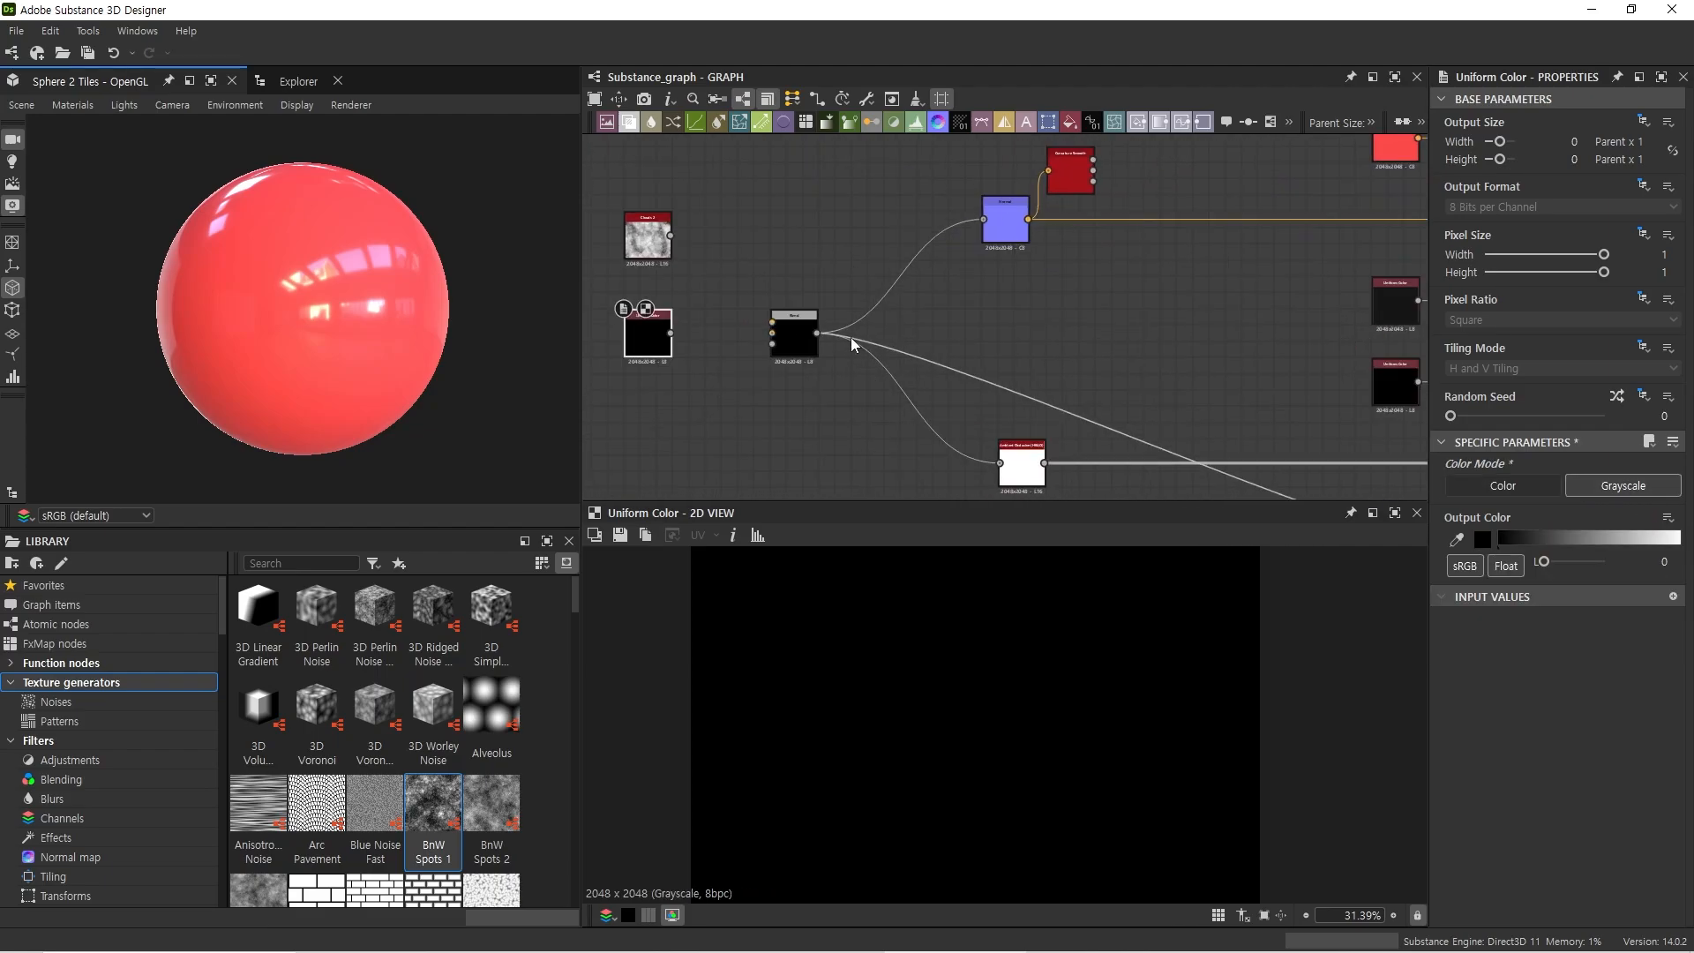
click(791, 333)
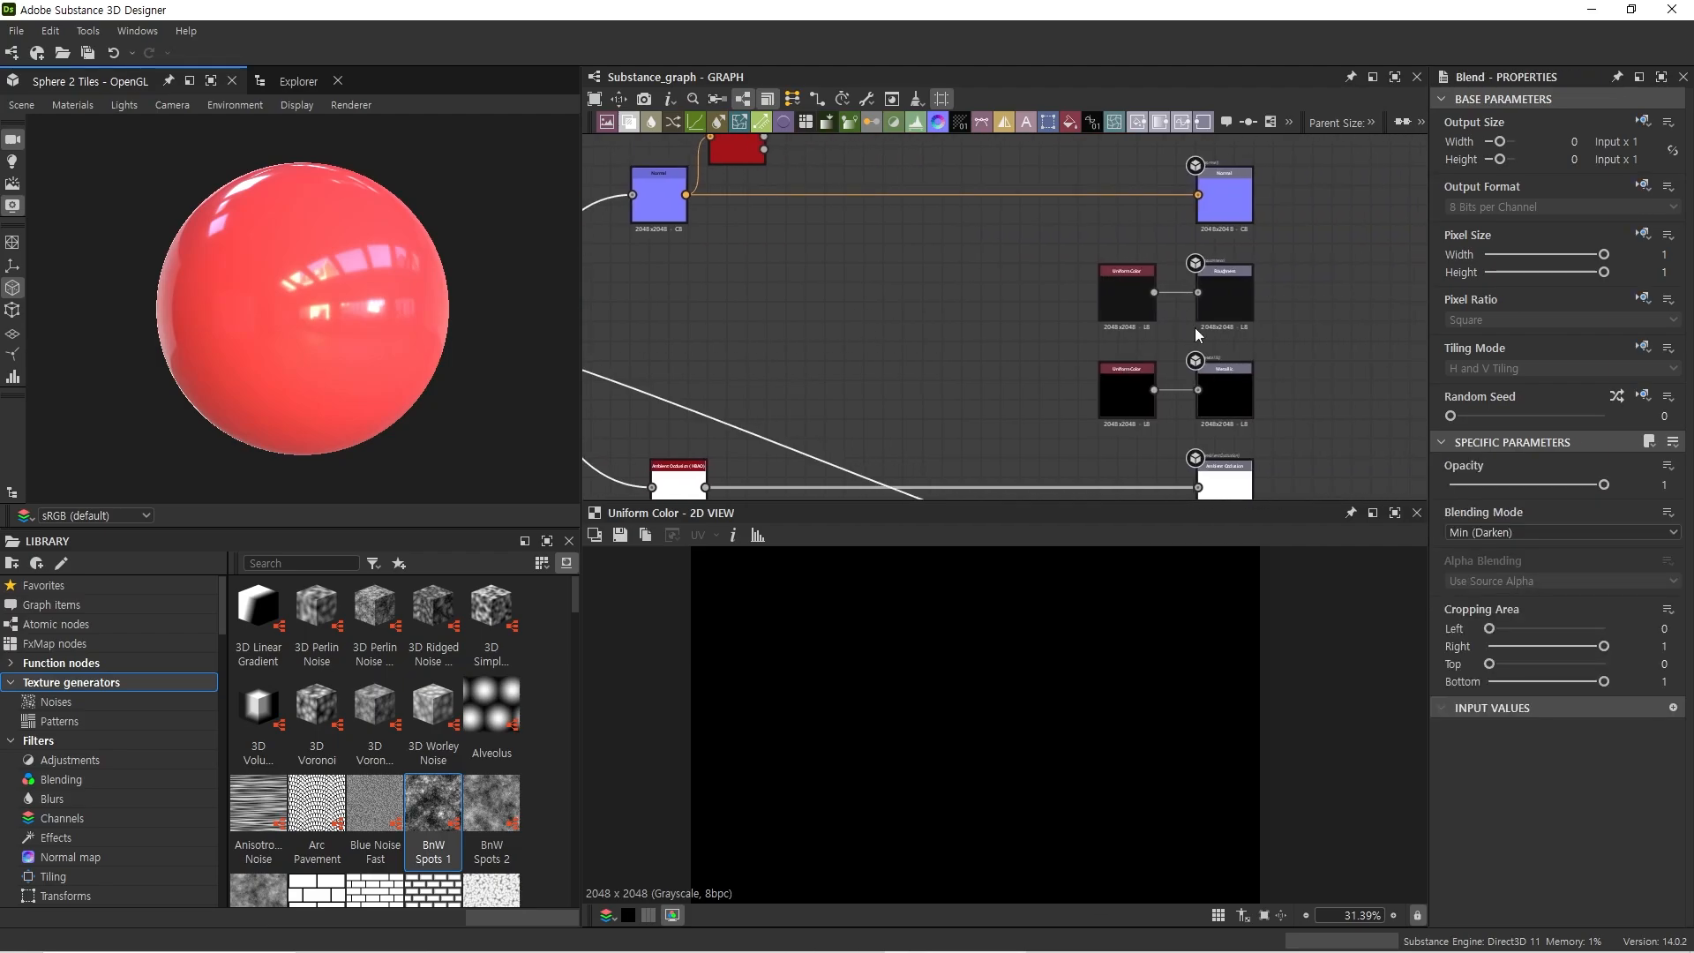
scroll(1262, 374, up, 1)
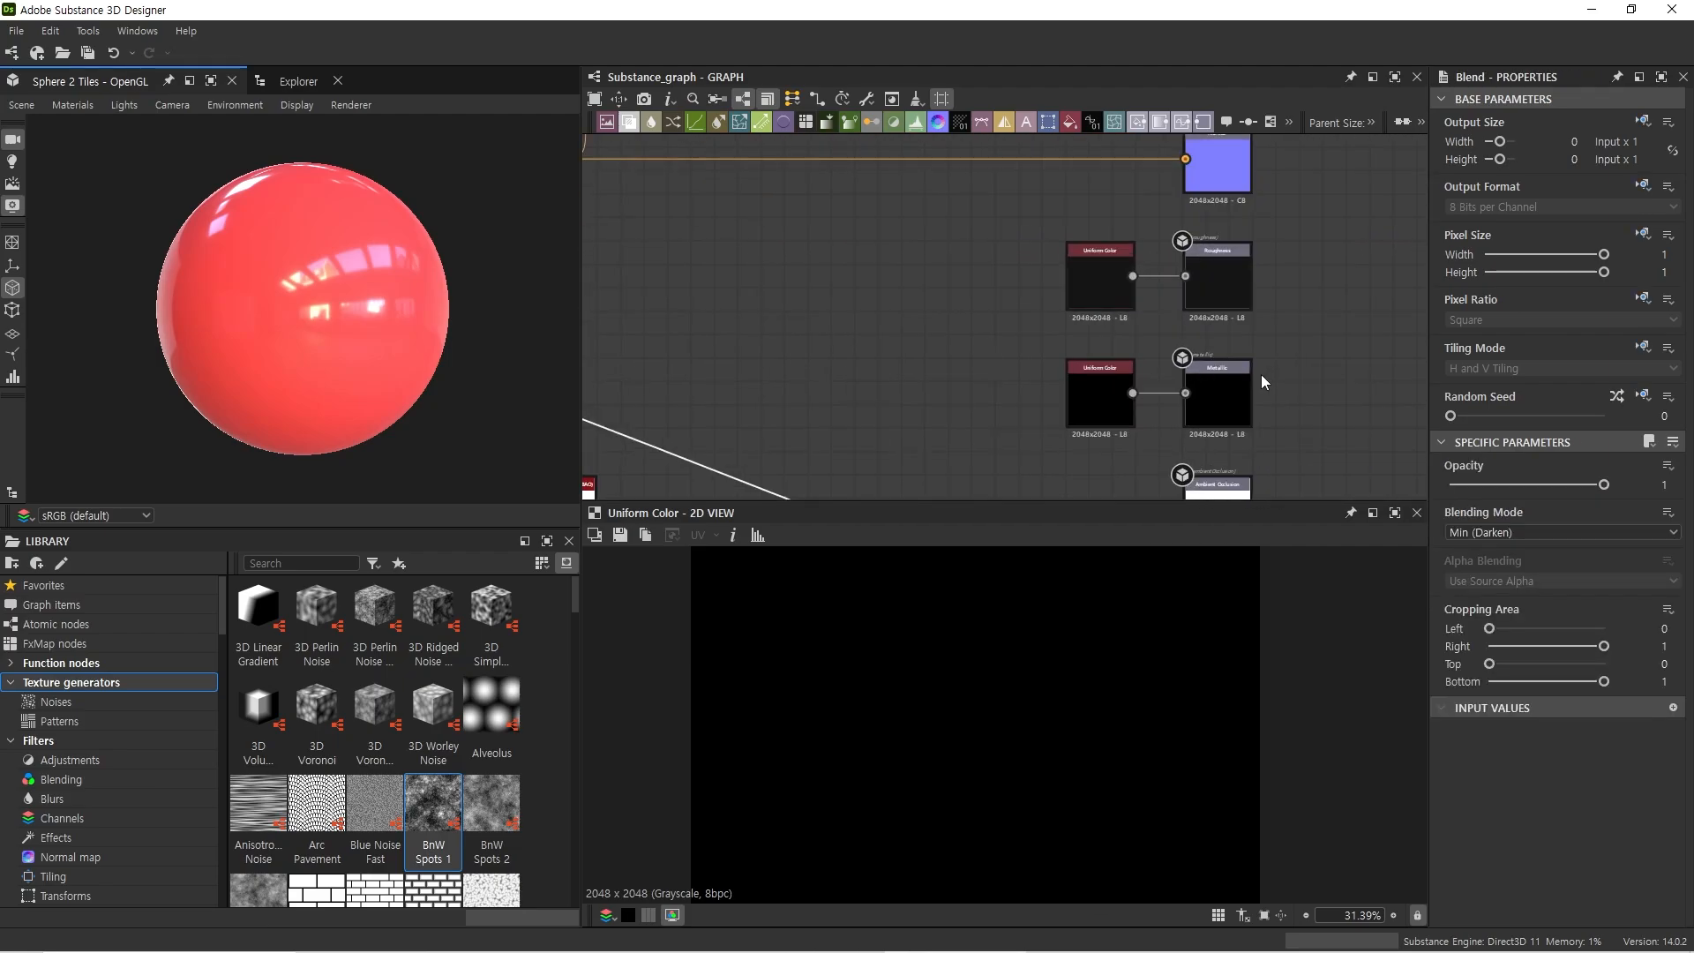
scroll(1282, 395, up, 1)
scroll(1262, 366, down, 3)
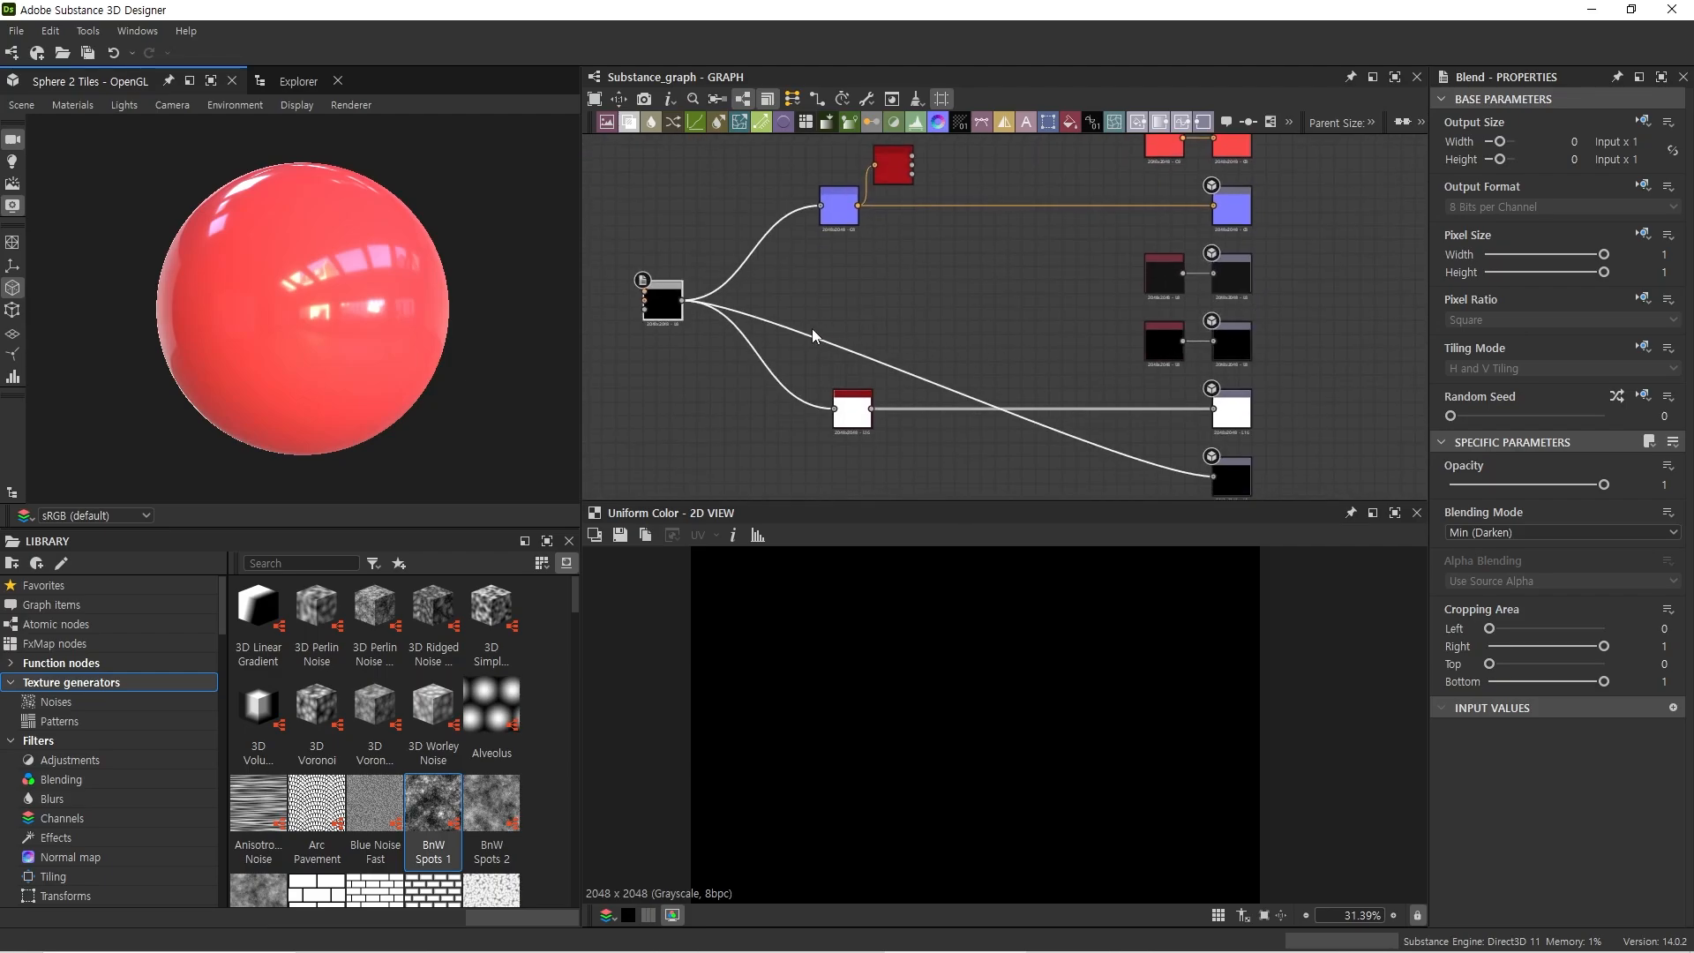
scroll(1145, 282, up, 3)
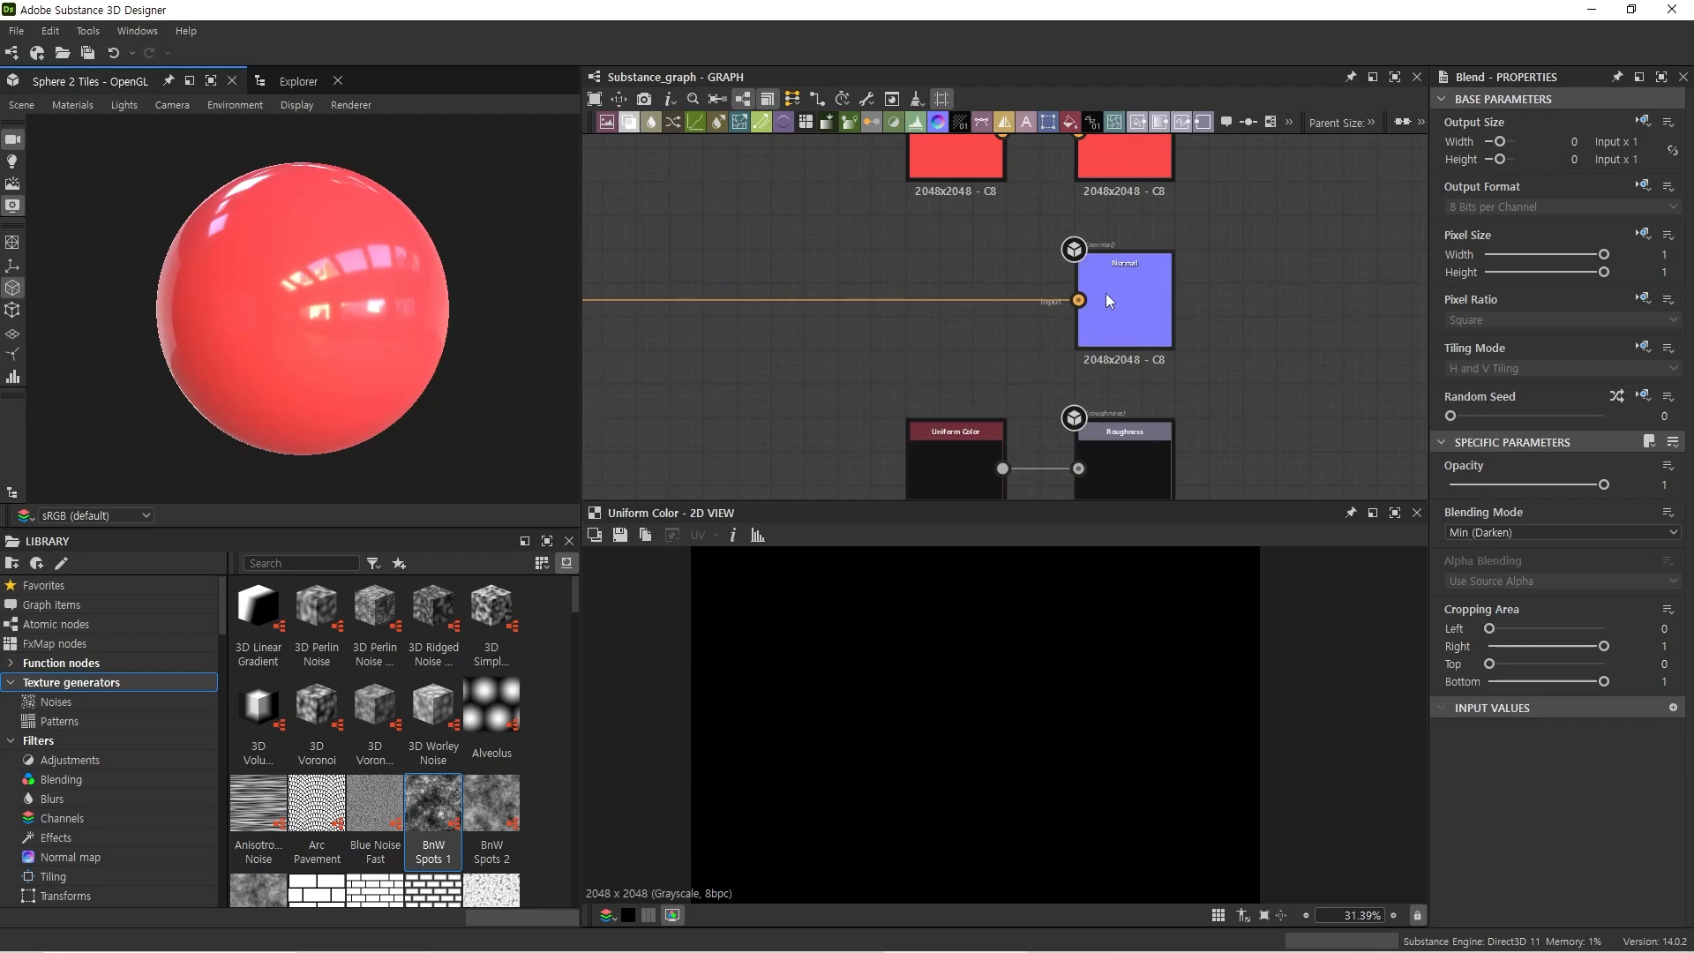
middle_drag(1034, 199, 1034, 332)
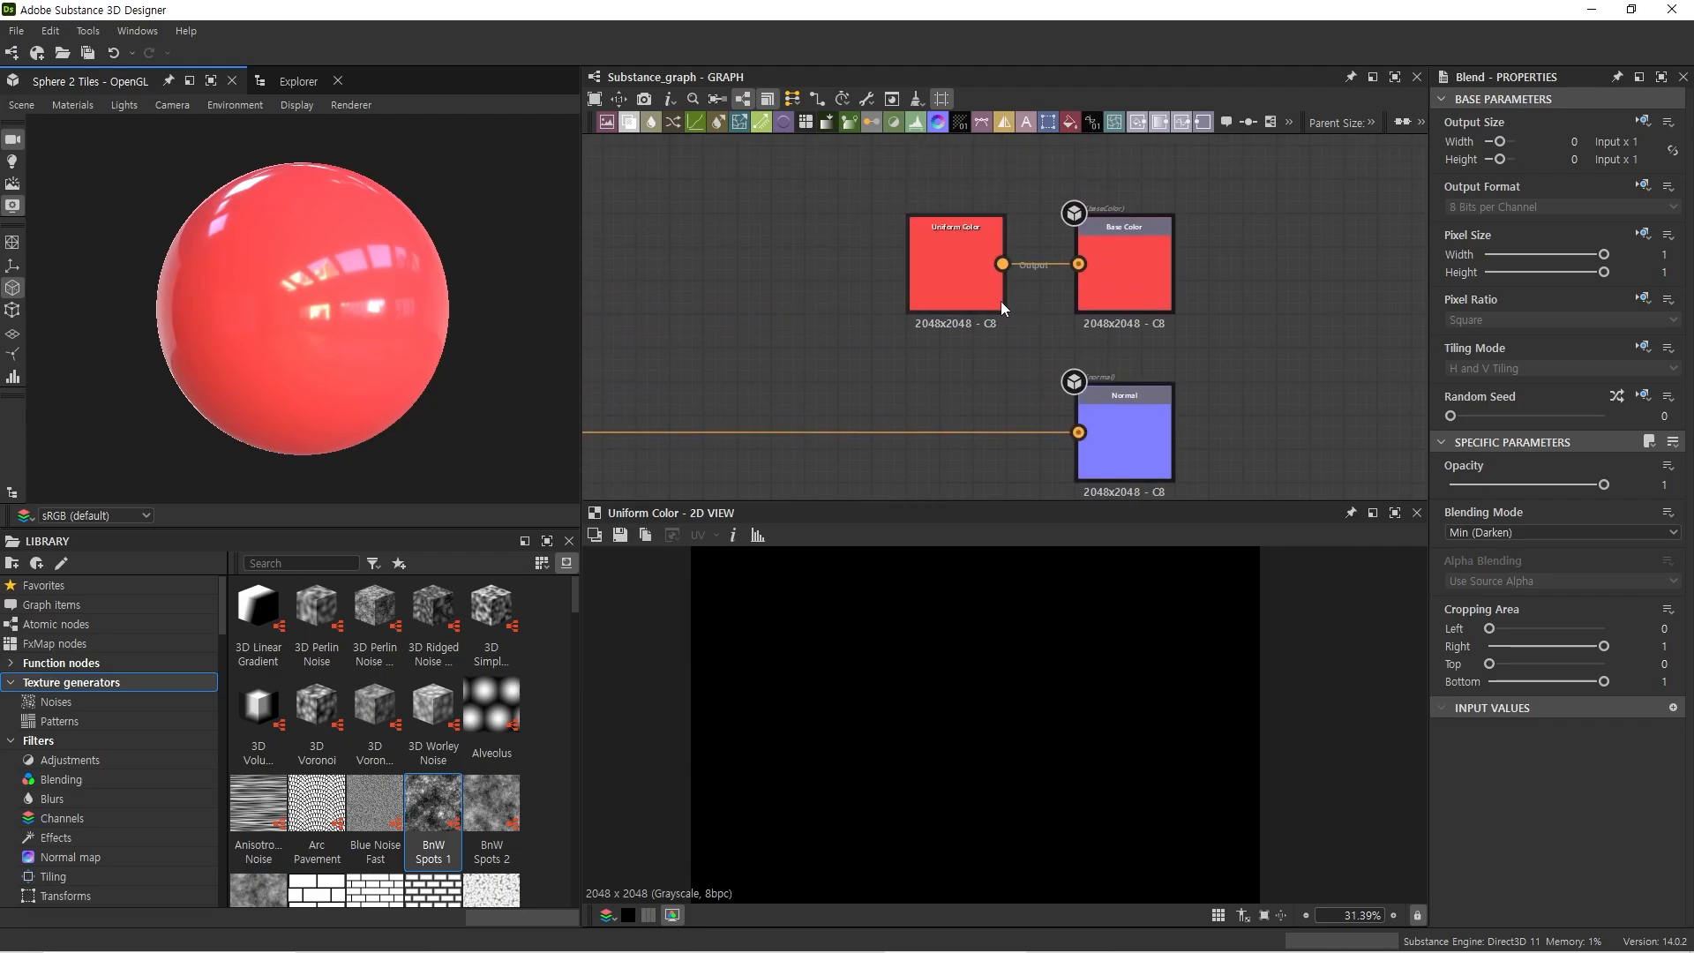
scroll(1030, 335, down, 4)
middle_drag(907, 371, 1131, 316)
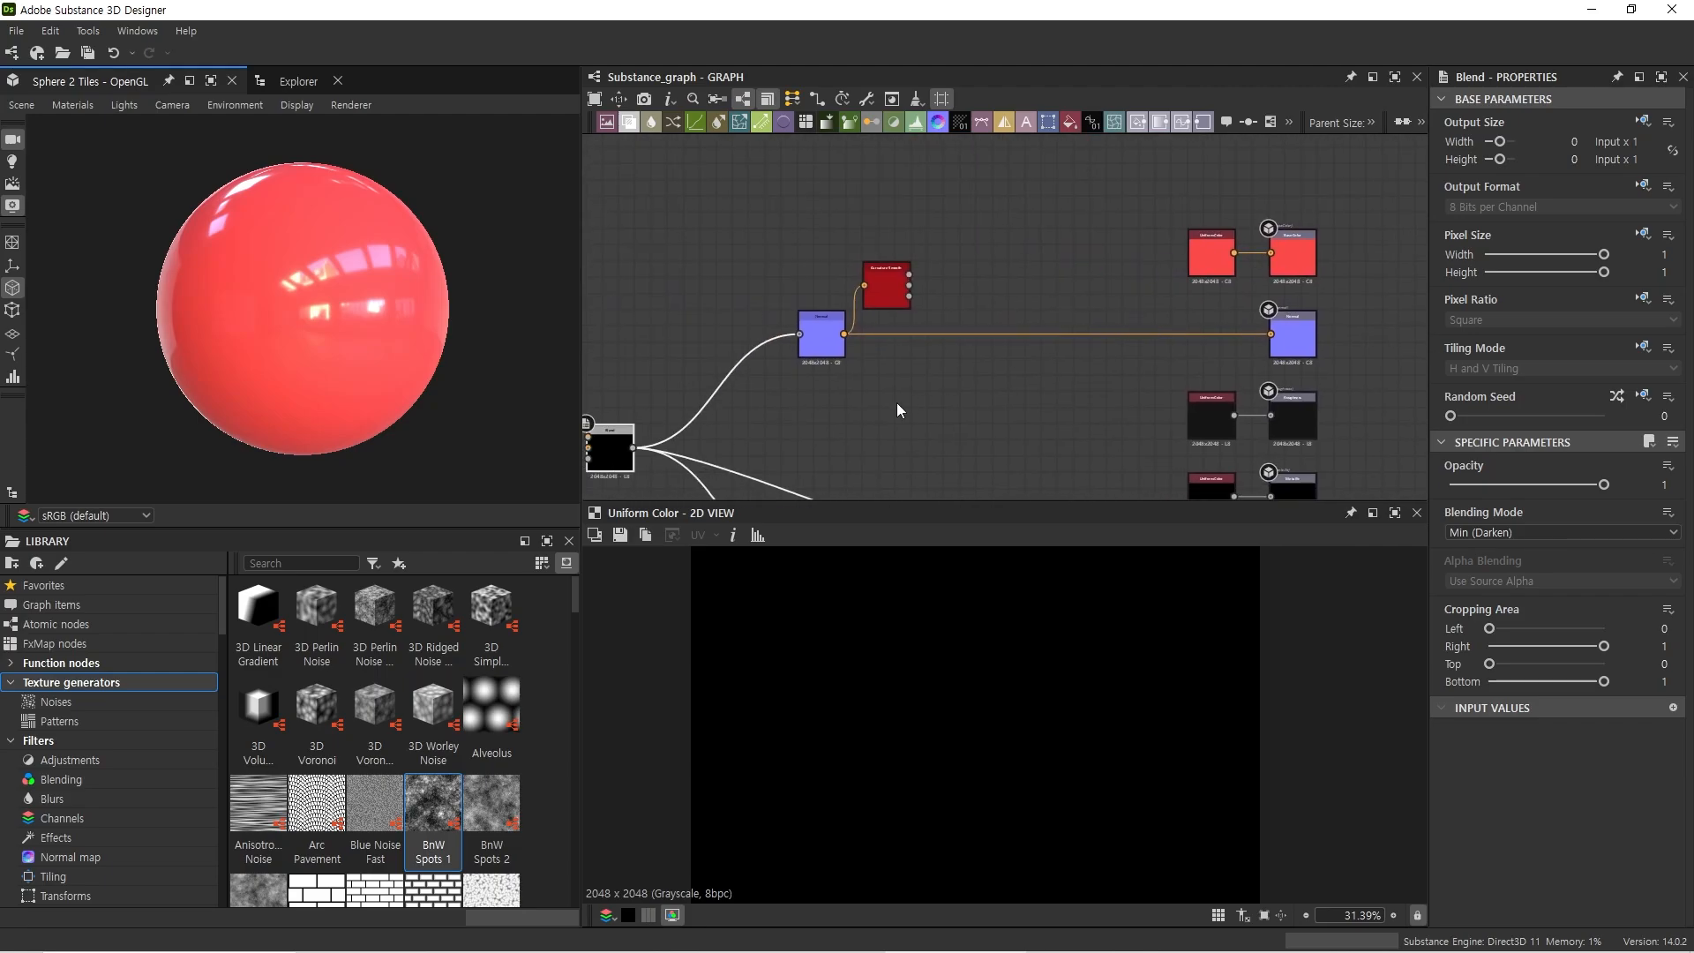
mouse_move(897, 403)
middle_down()
mouse_move(1003, 361)
mouse_move(959, 385)
middle_up()
click(1015, 238)
middle_drag(733, 387, 894, 363)
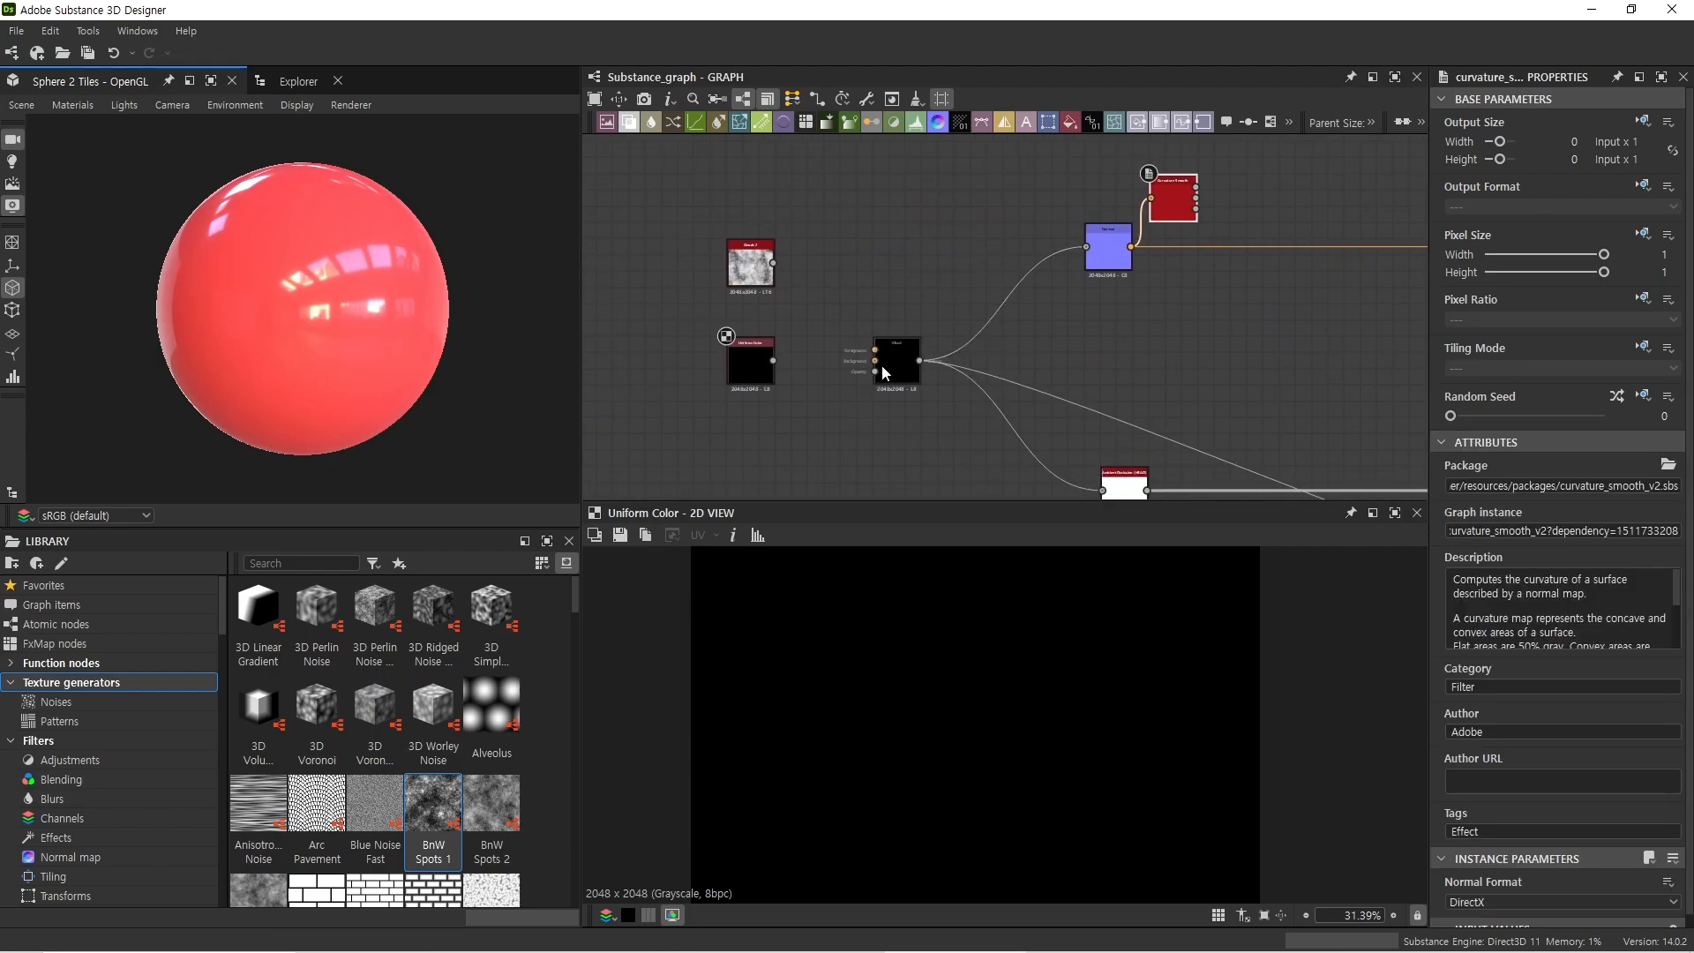
Step: Connect the grayscale Uniform Color to the Blend's foreground and Clouds 2 to its background, placing Uniform Color above Clouds 2
scroll(832, 381, up, 1)
drag(739, 361, 719, 395)
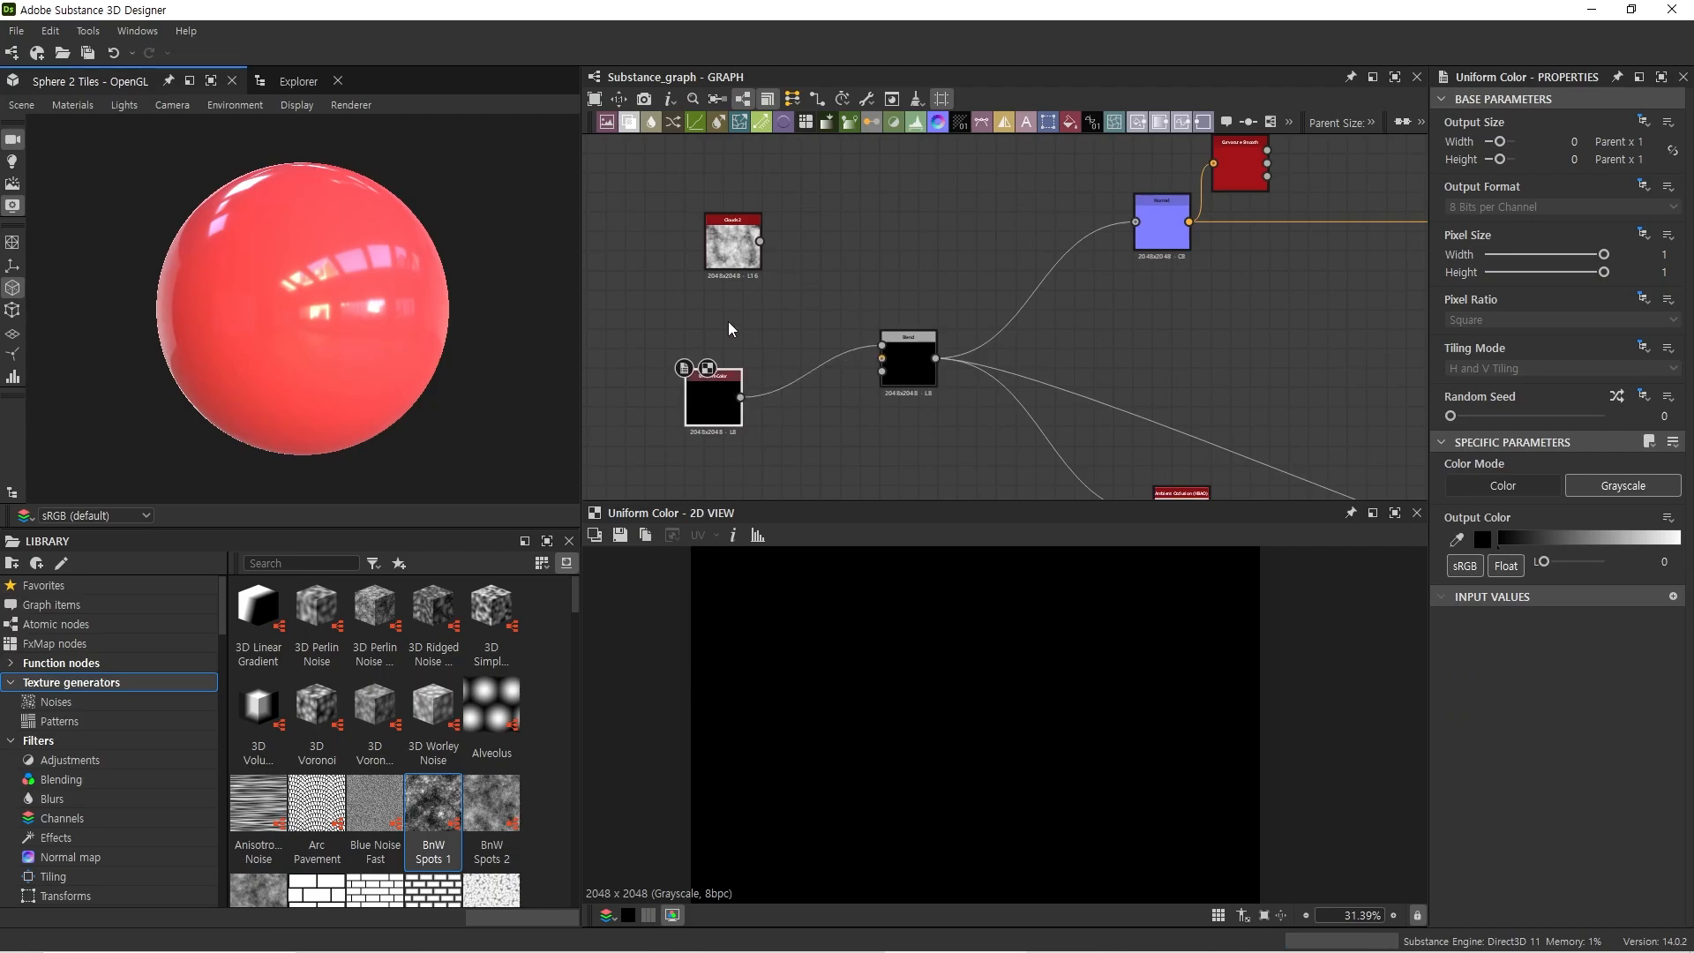
drag(717, 383, 881, 357)
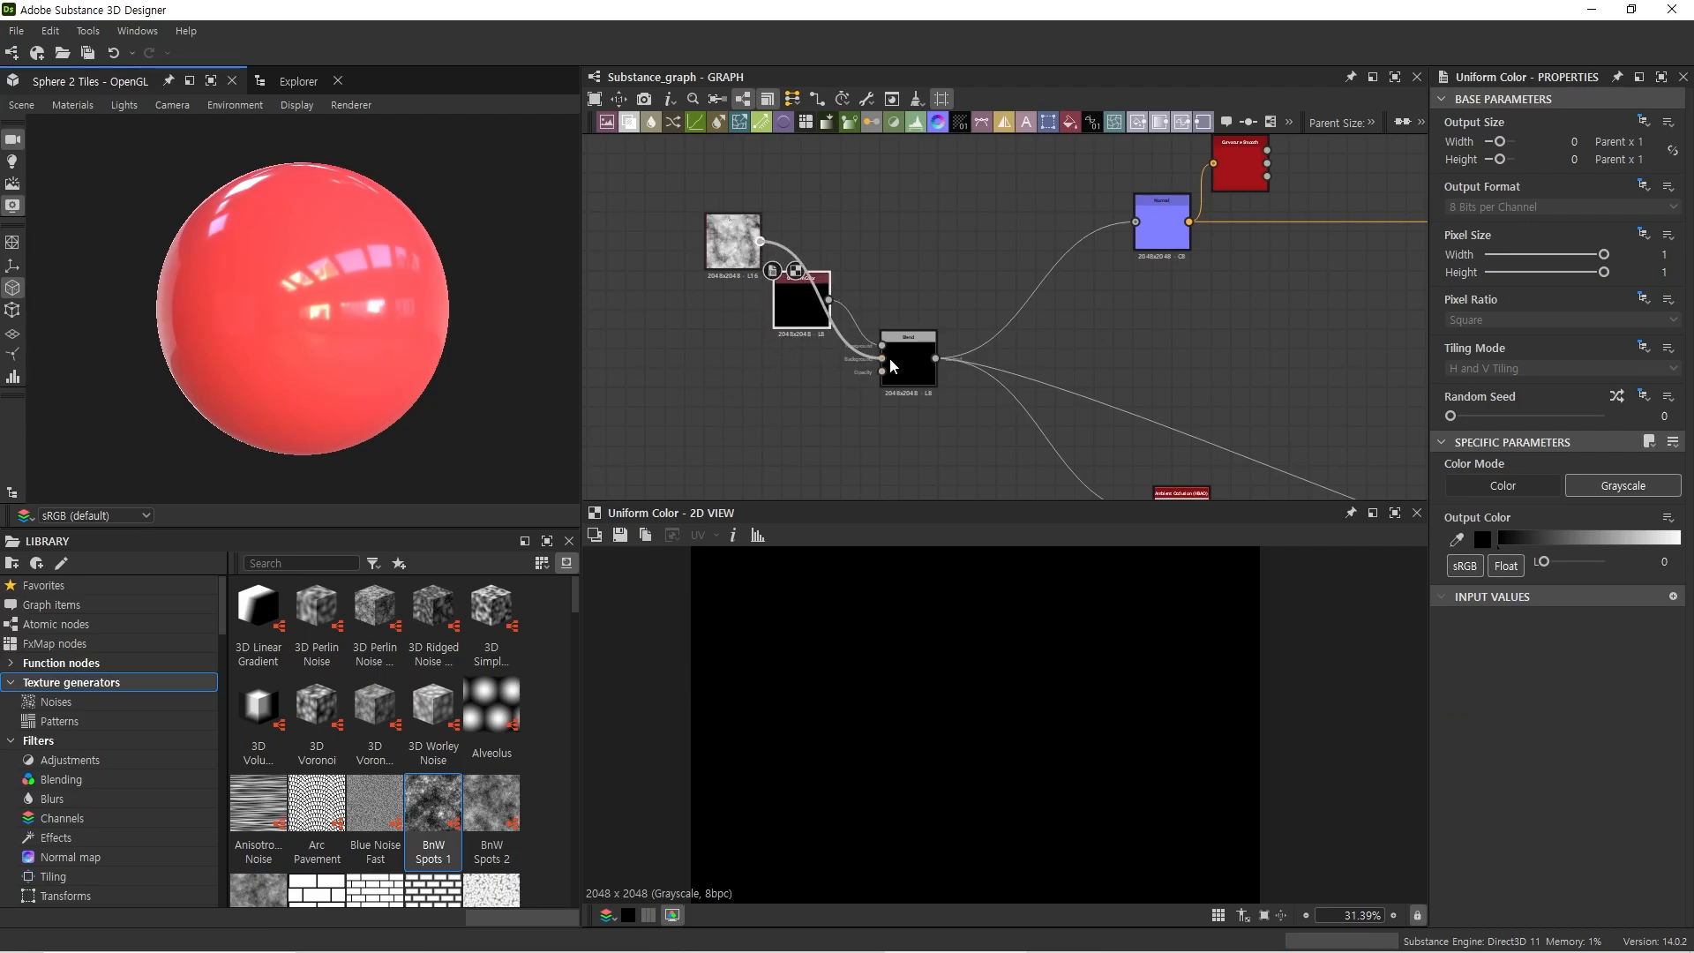
drag(748, 256, 804, 415)
Step: Set the Uniform Color feeding the Blend to a gray of about 0.44 and the Blend's blending mode to Divide
click(805, 309)
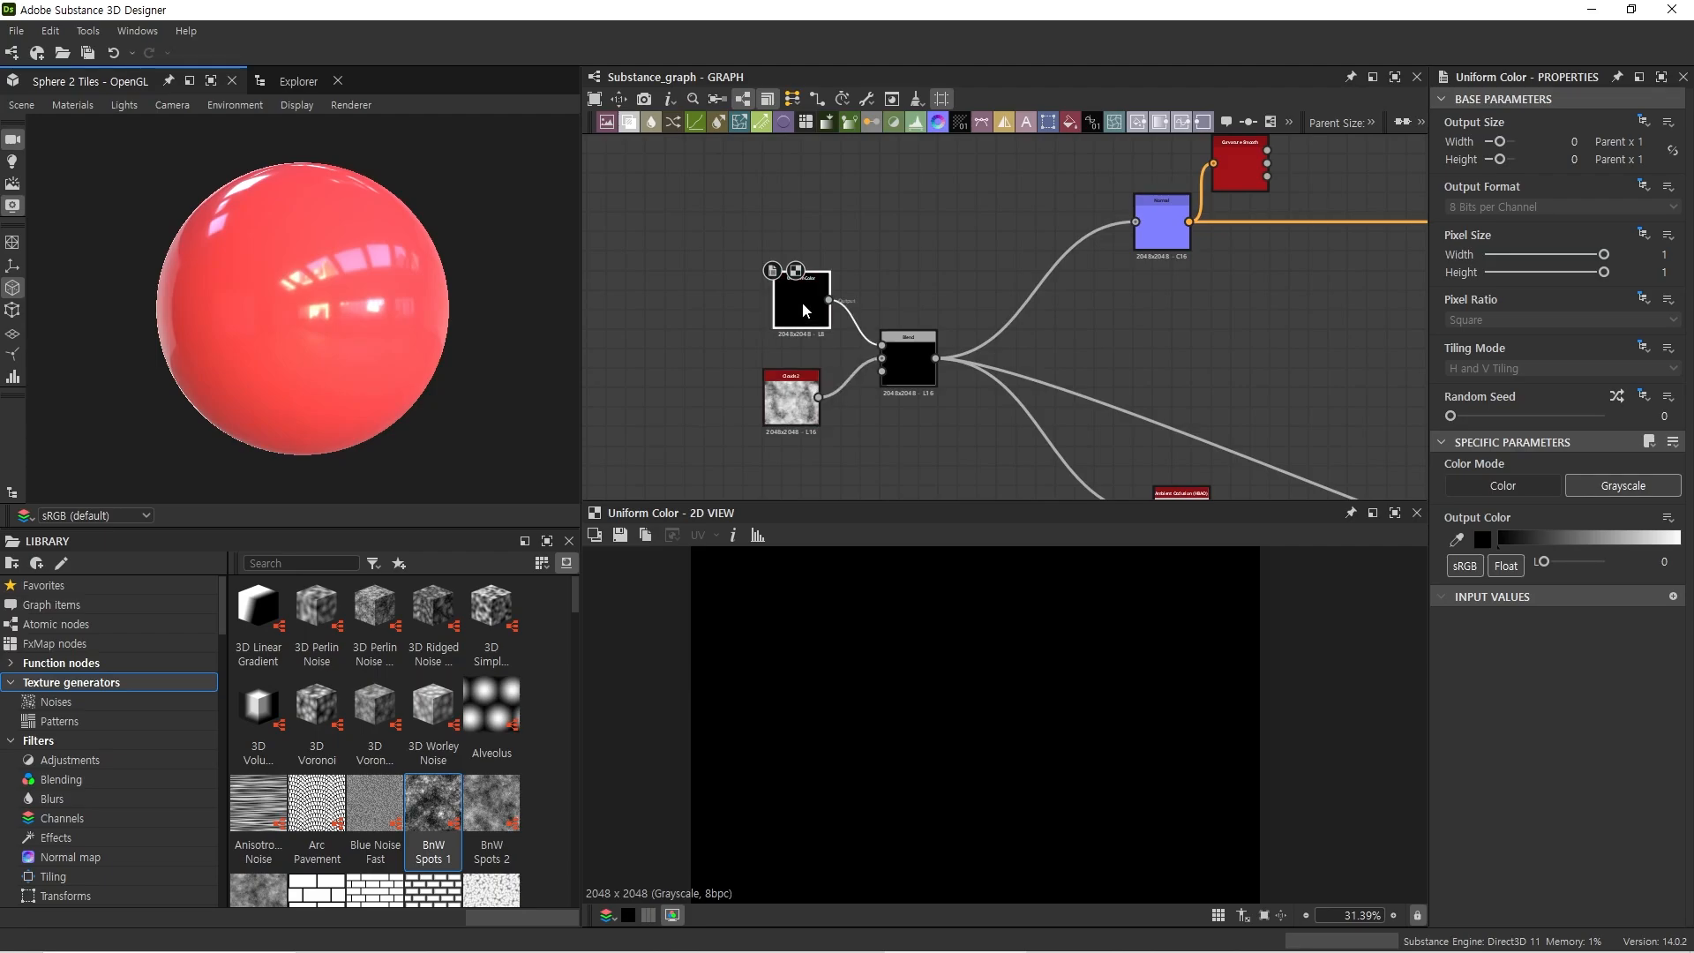
drag(1516, 538, 1577, 538)
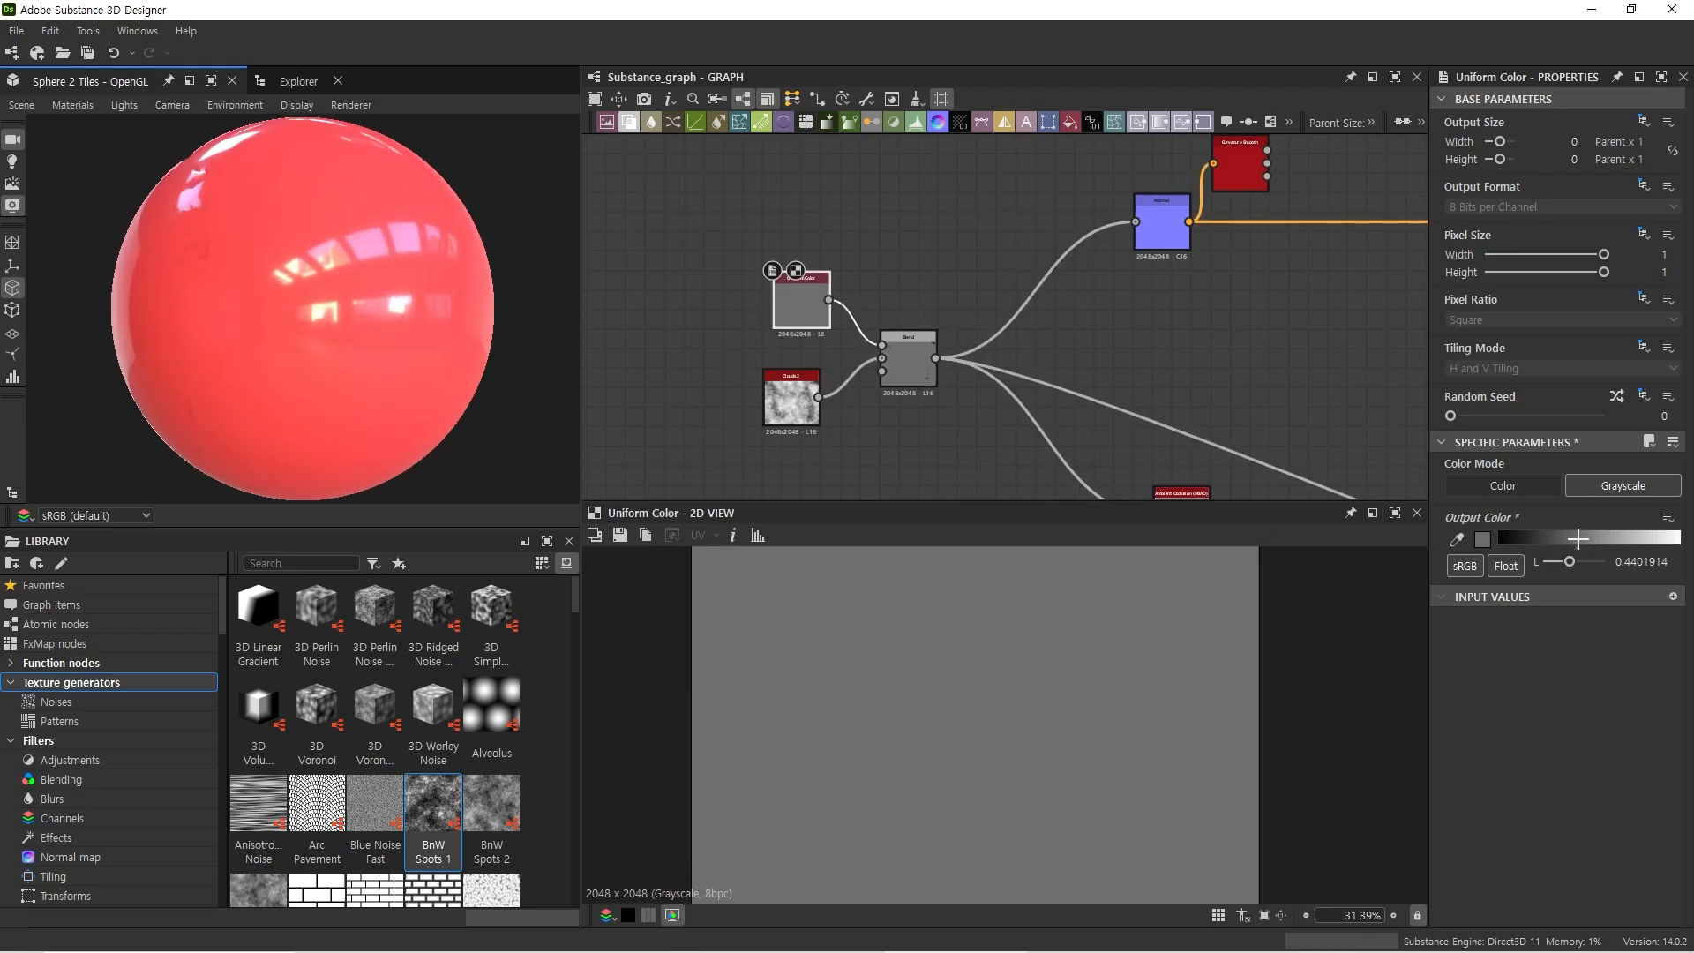
click(911, 369)
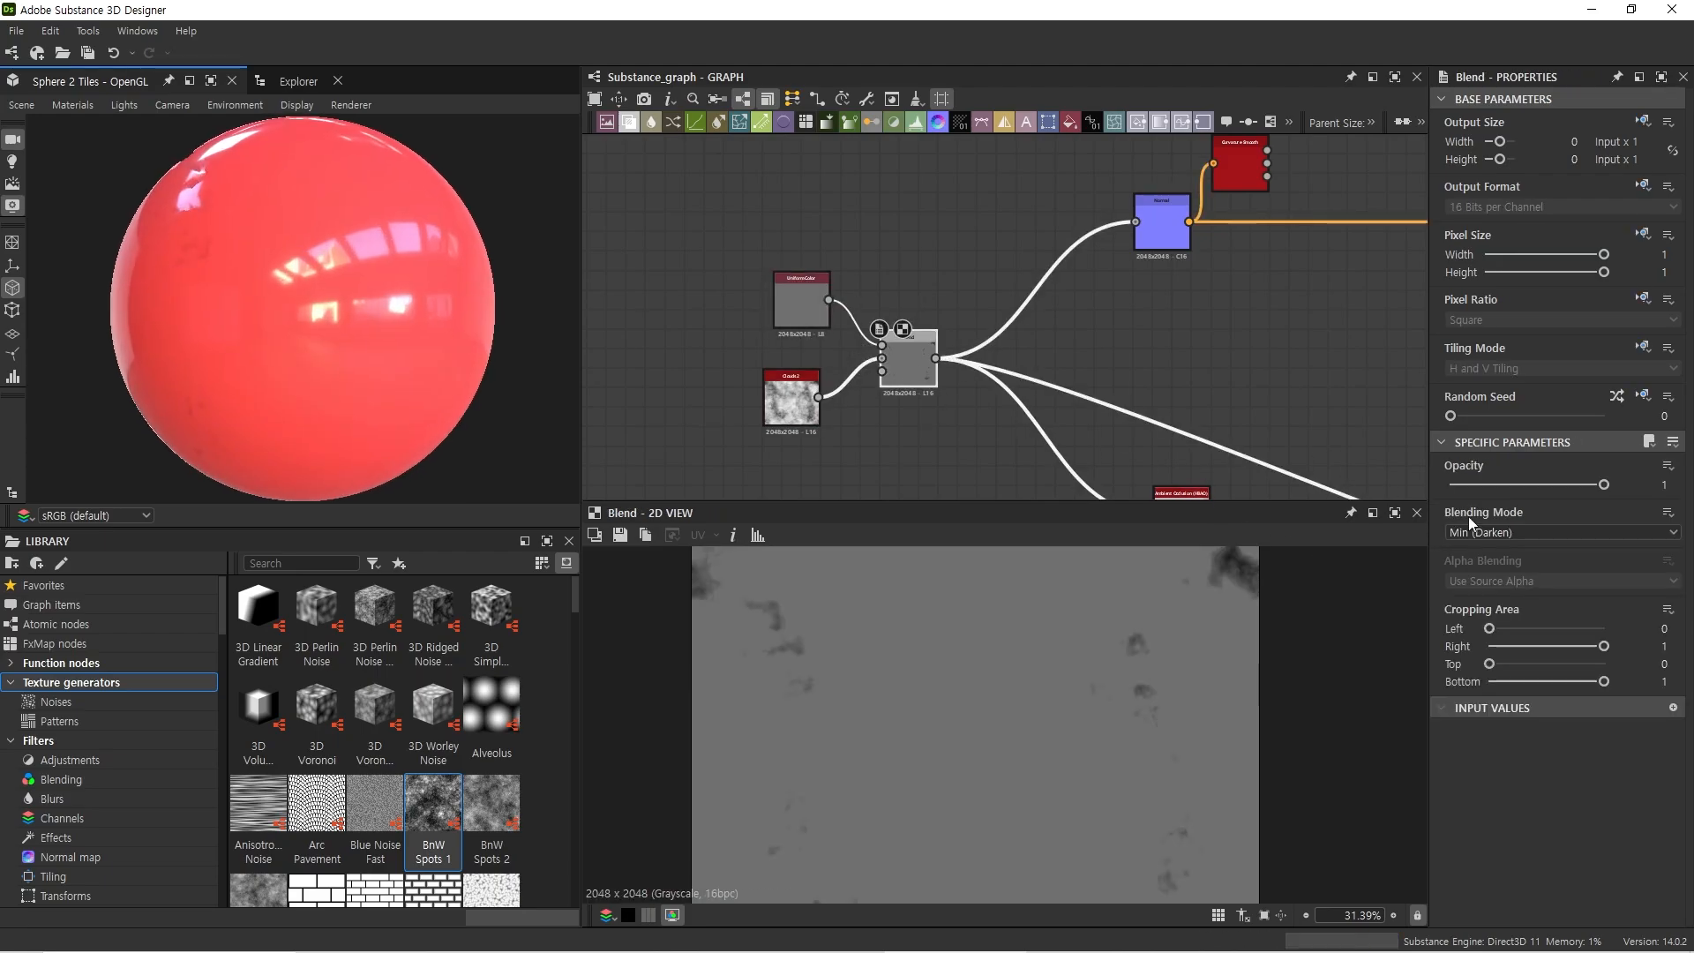
click(1497, 535)
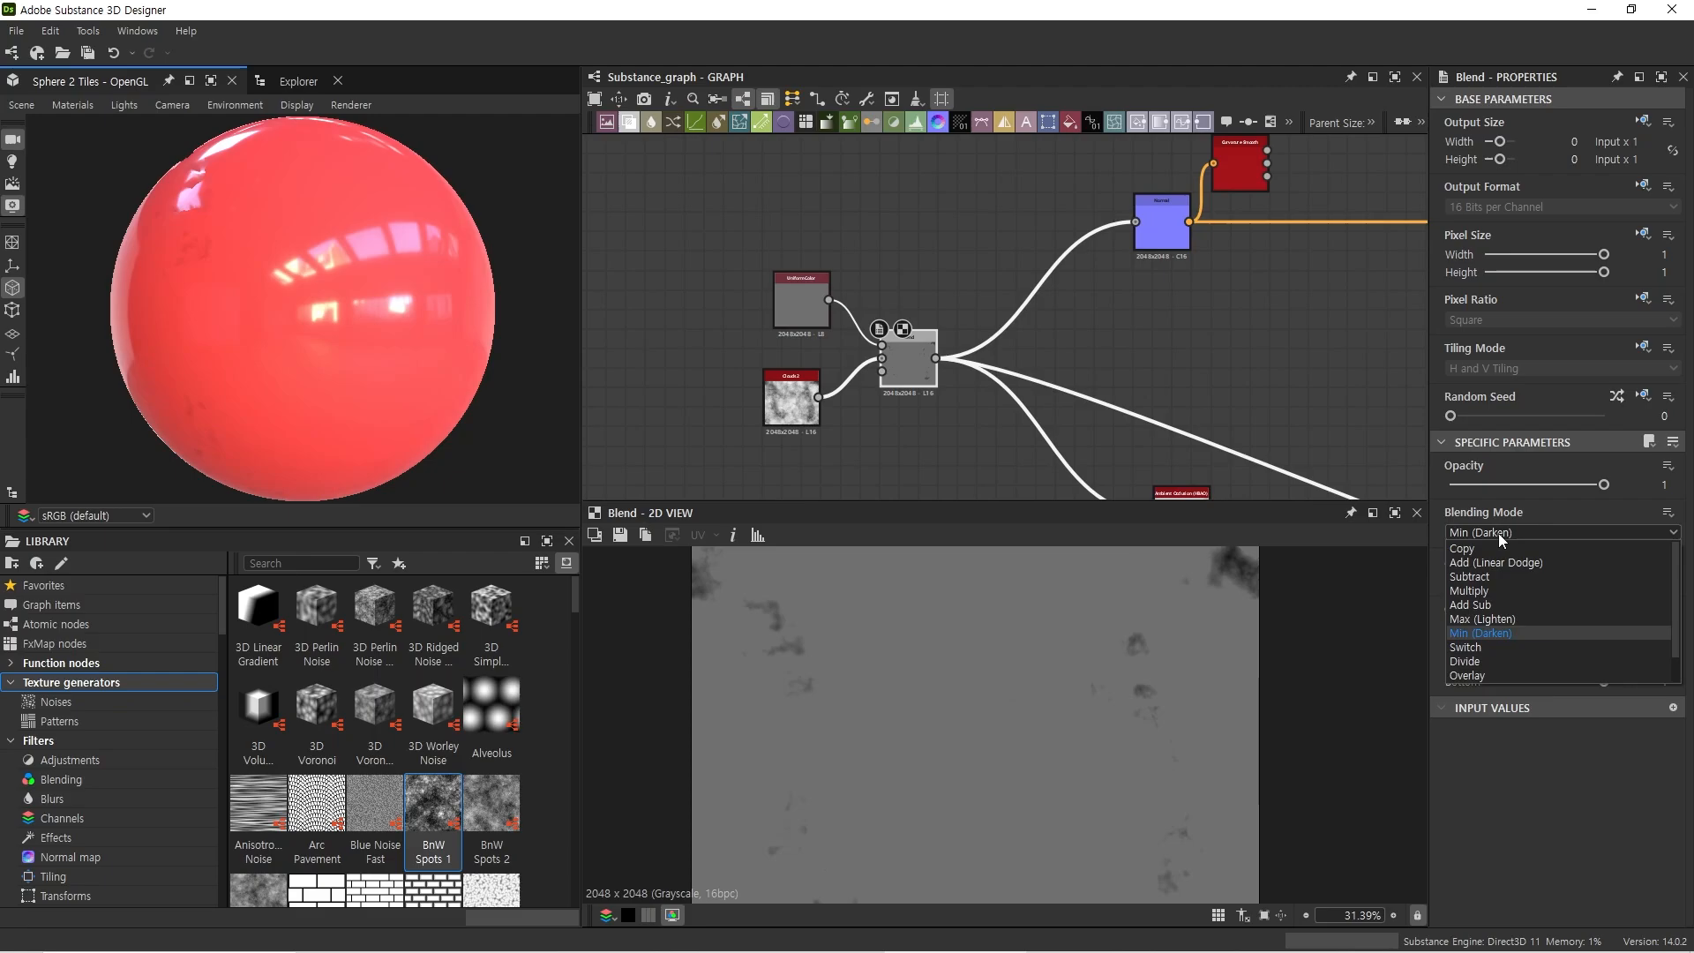
click(1489, 664)
drag(362, 380, 427, 375)
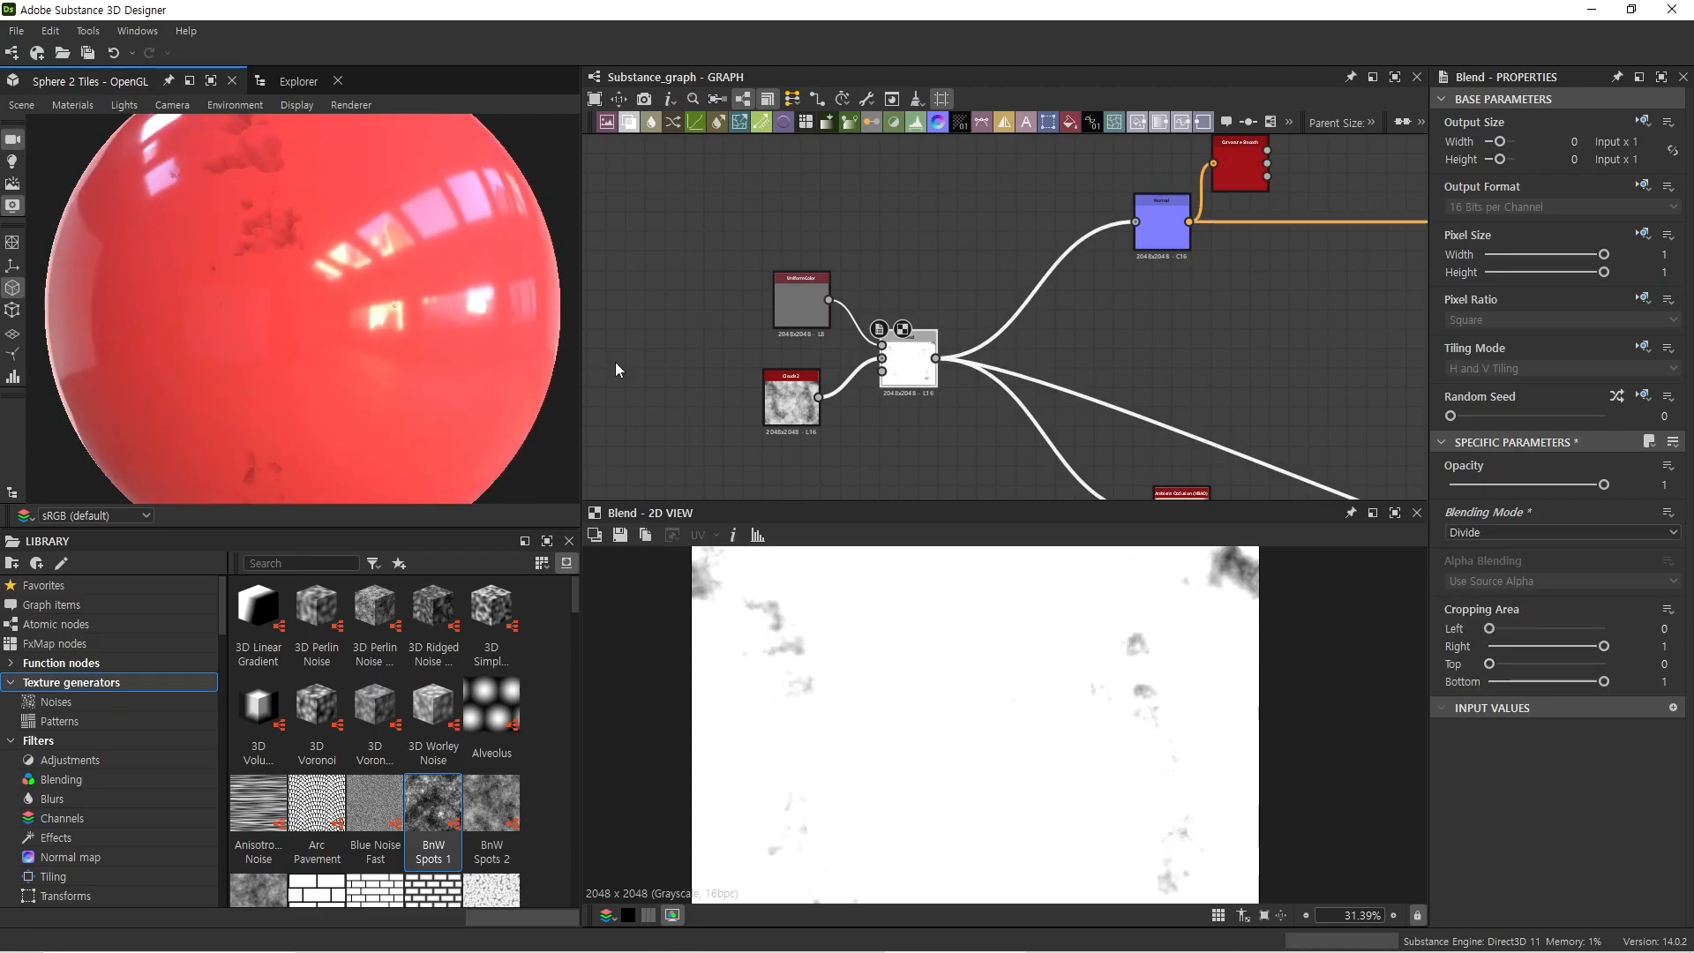
Step: Set the Uniform Color feeding the Roughness output to a gray of about 0.55
scroll(1117, 356, down, 2)
middle_drag(1139, 352, 927, 340)
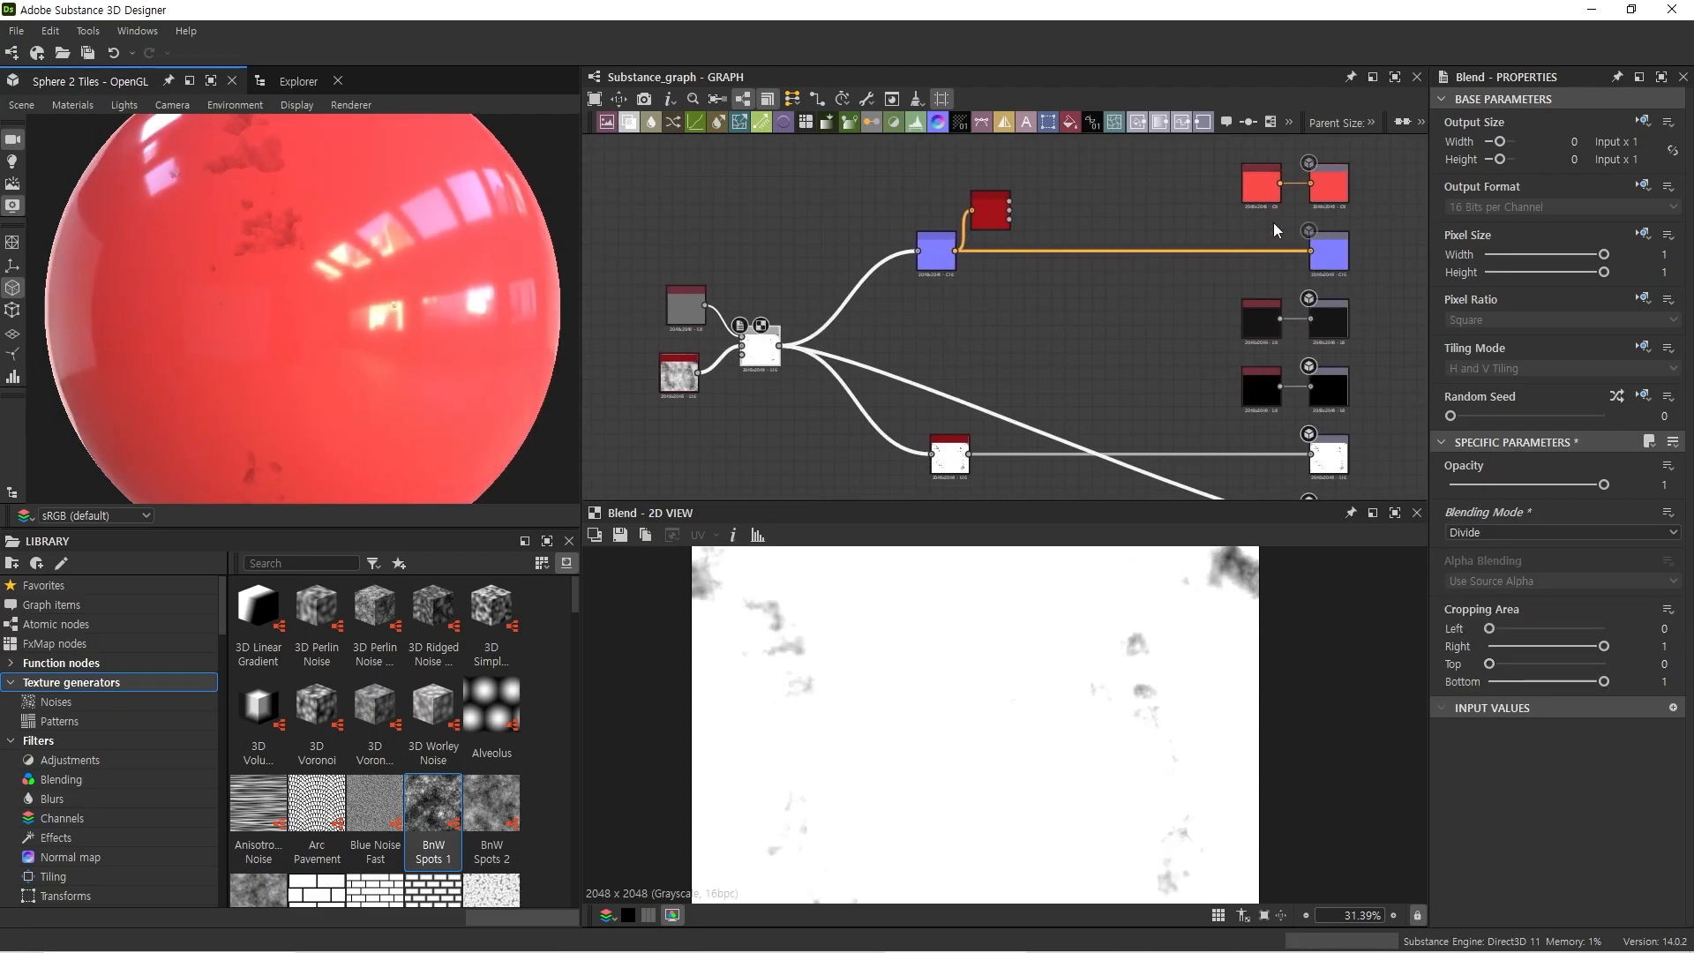
click(1256, 321)
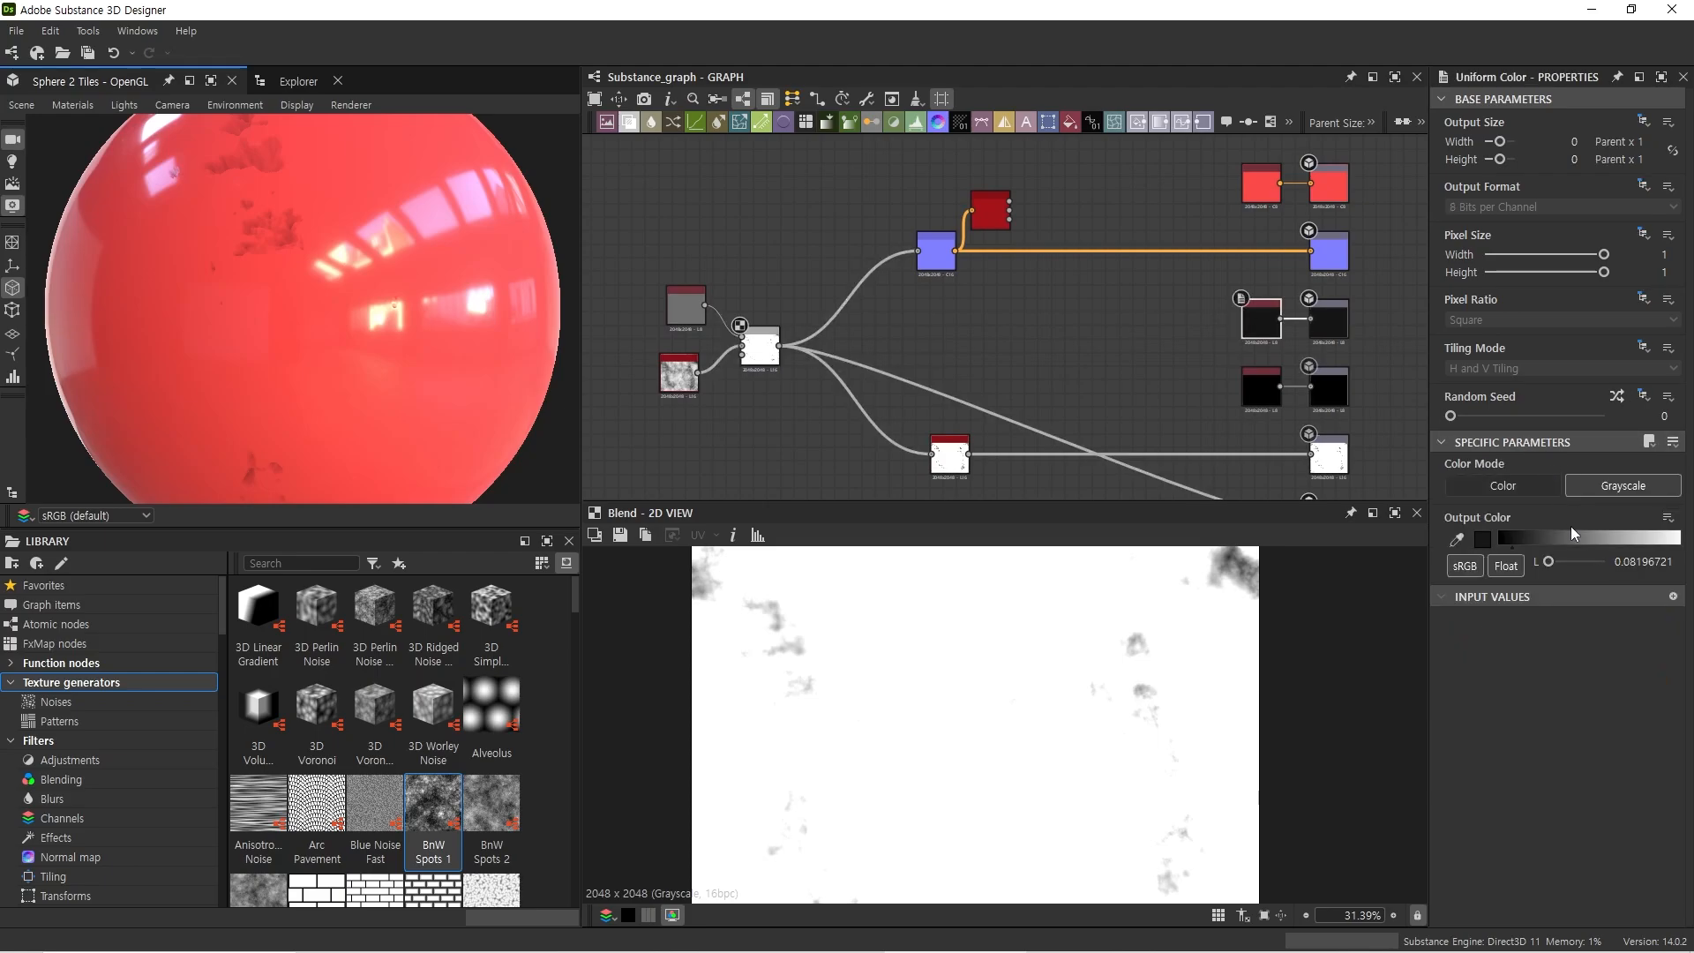
drag(1564, 532, 1597, 534)
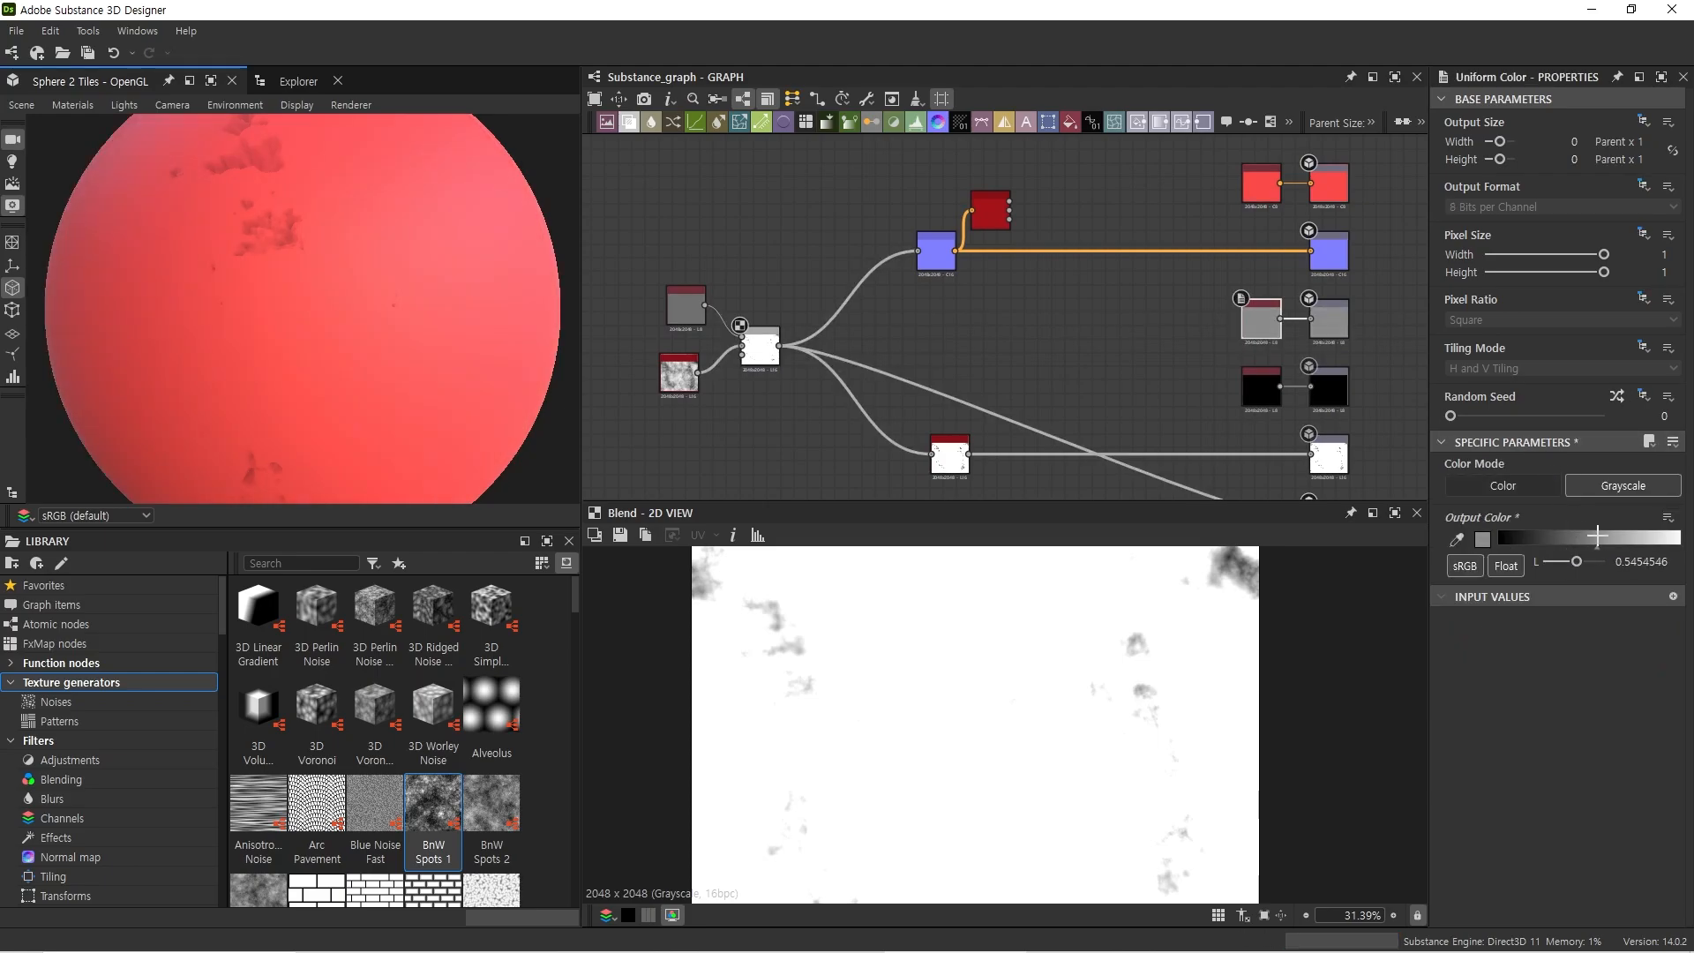
Step: Set the Uniform Color feeding the Base Color output to gray #888888 and check it on the preview sphere
click(1261, 186)
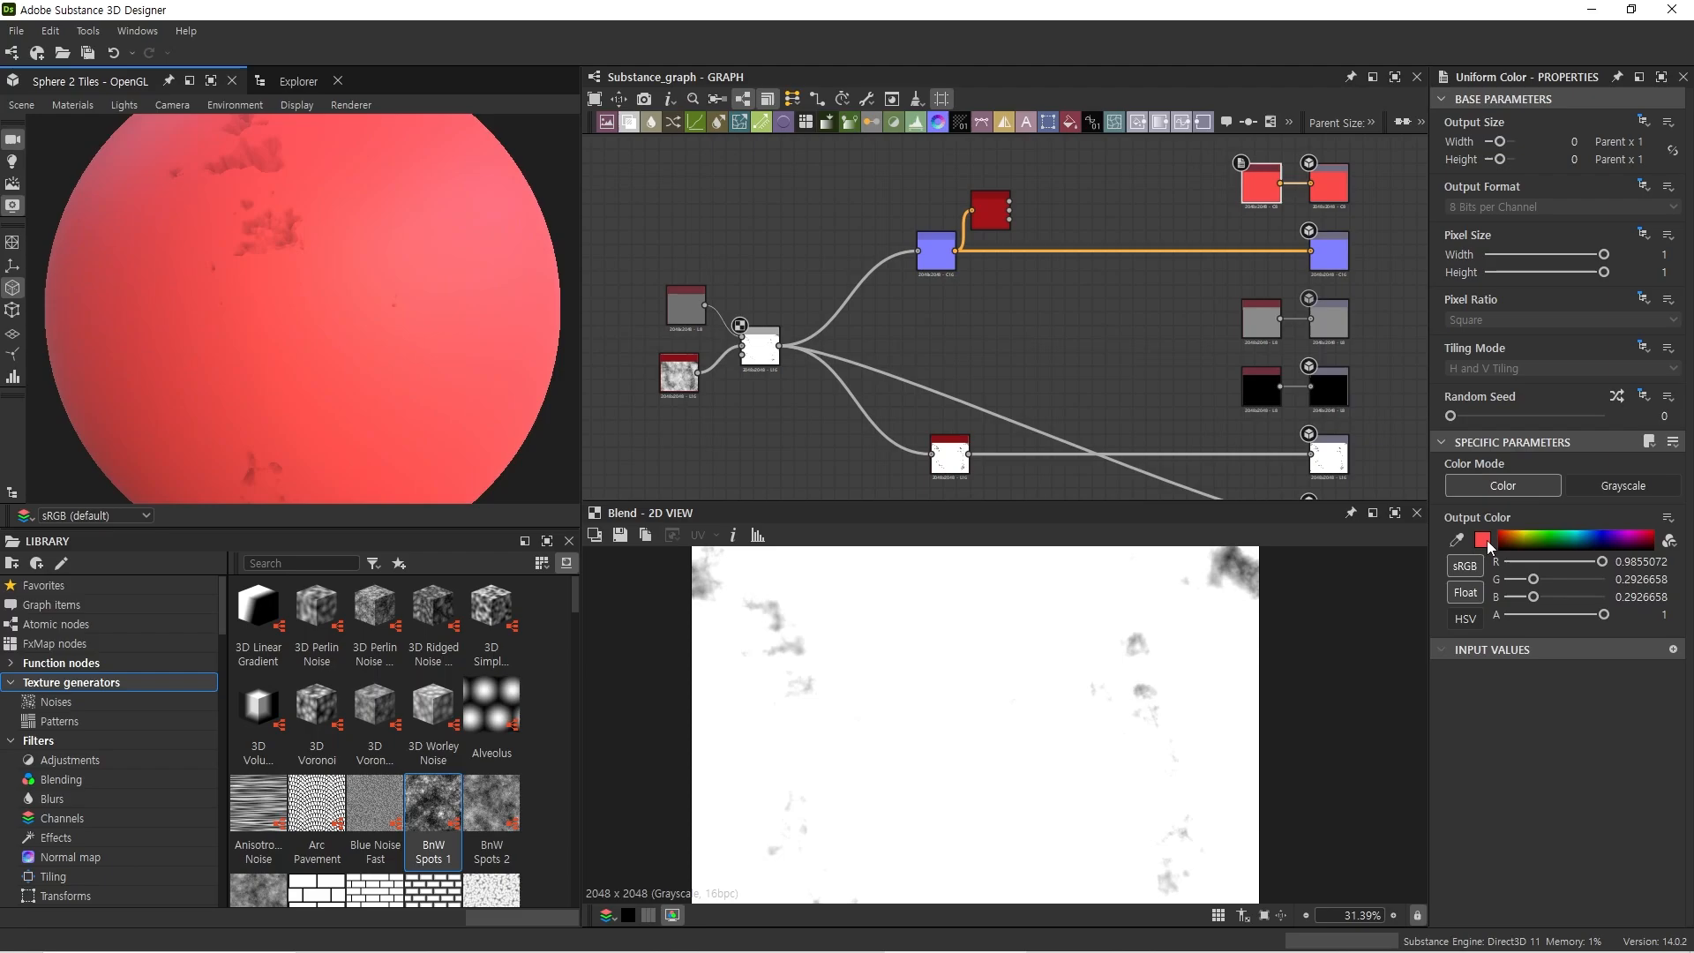
click(1483, 540)
click(869, 841)
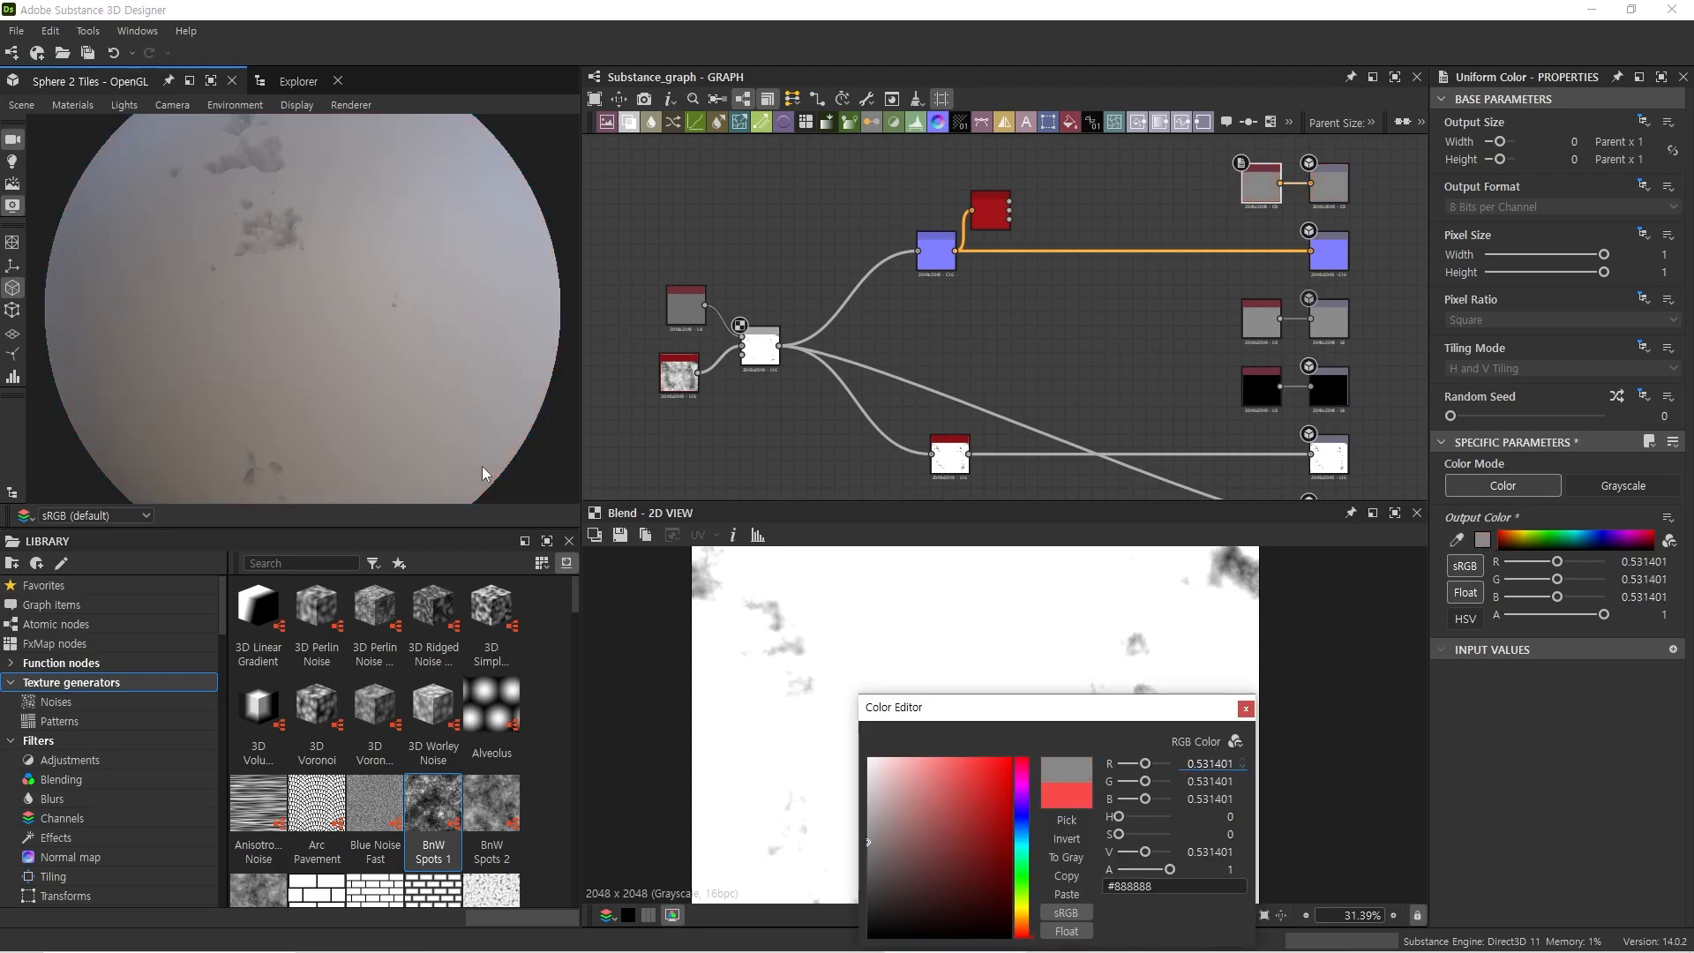
drag(366, 311, 383, 344)
right_drag(383, 346, 373, 256)
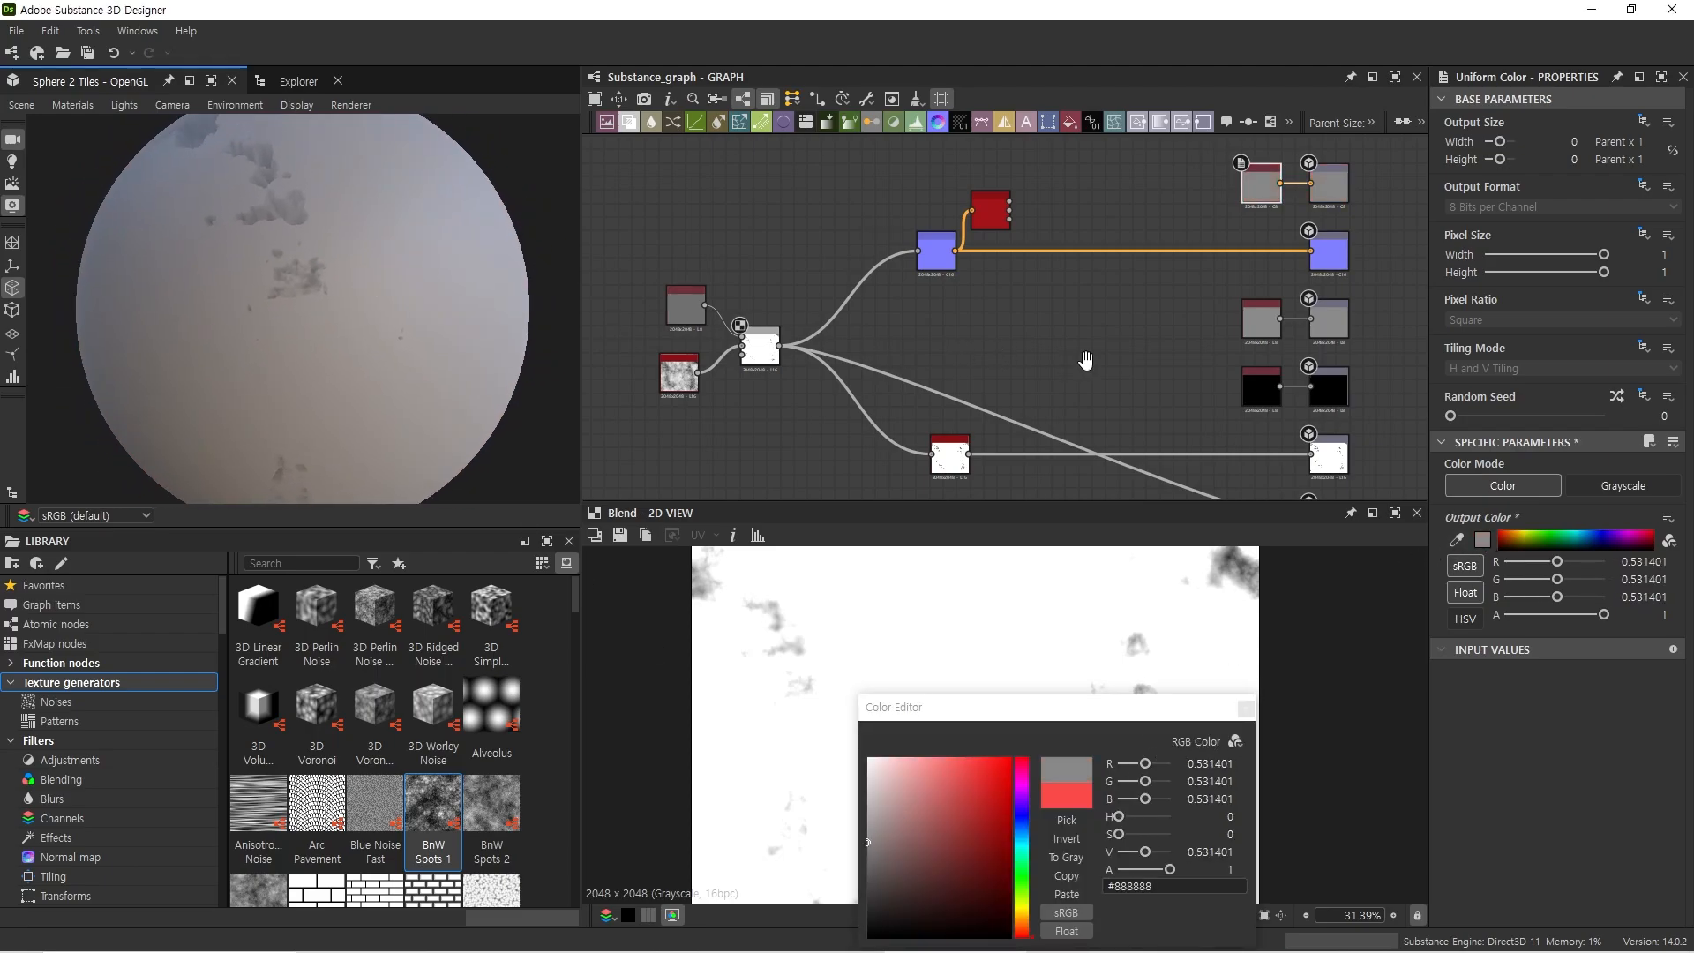
Step: Set the Height Scale of the preview sphere's default material to about 6.24
middle_drag(1086, 360, 1031, 291)
drag(260, 337, 236, 254)
click(72, 105)
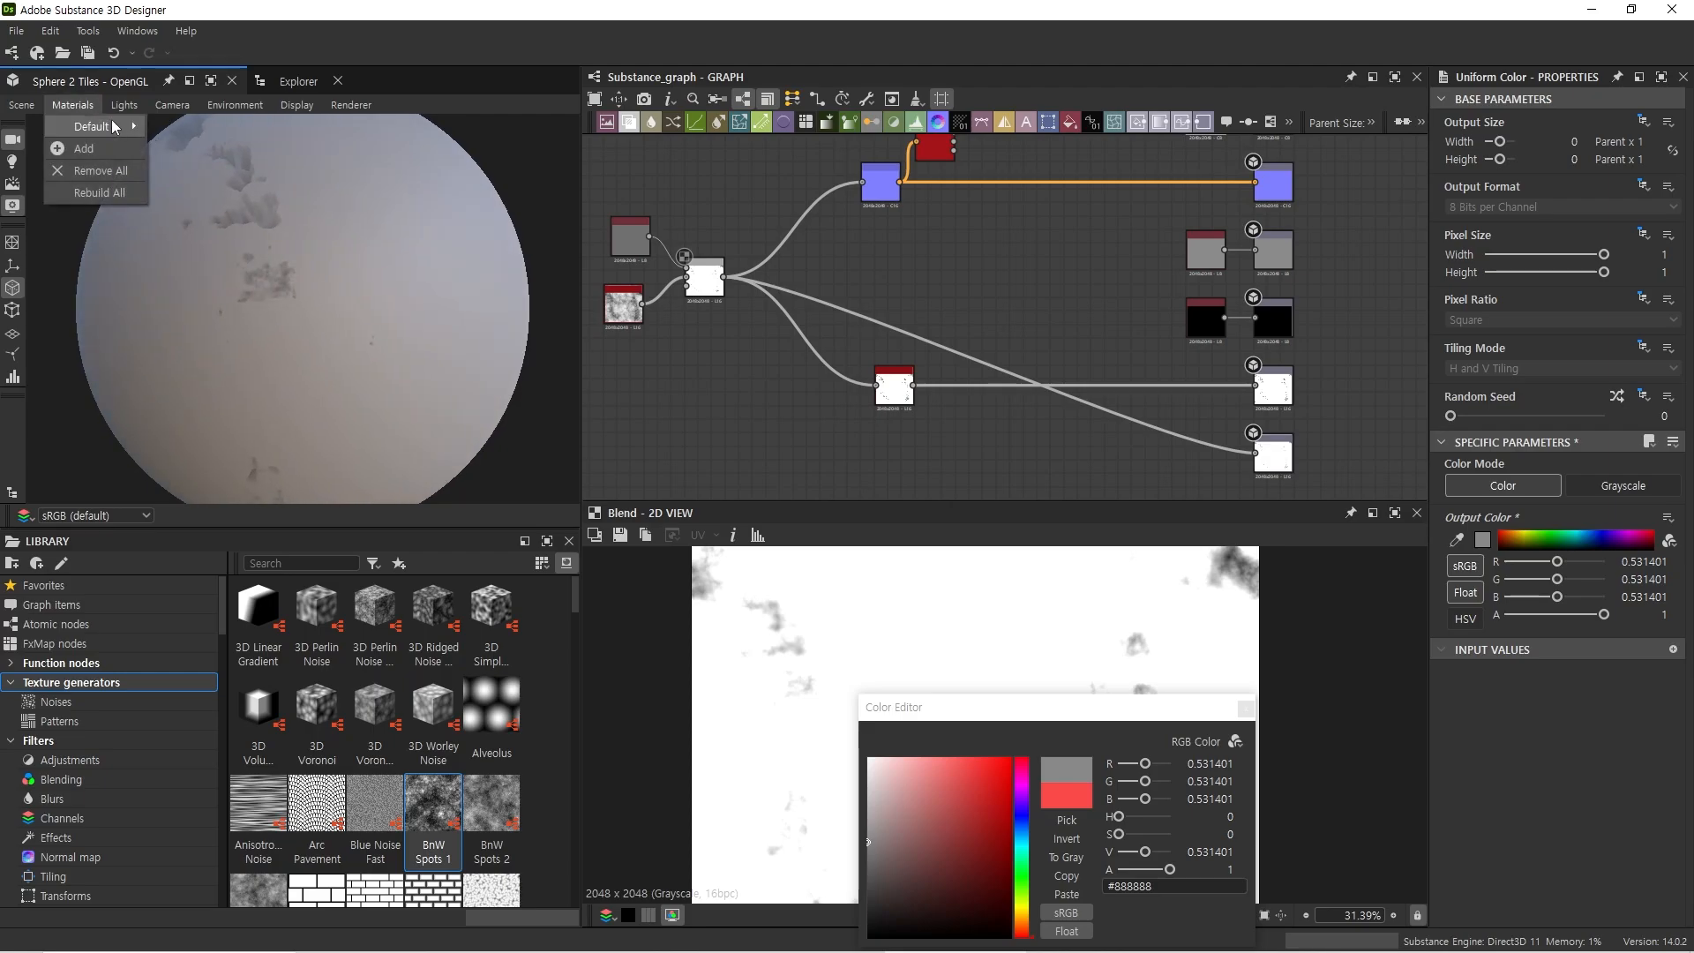
mouse_move(115, 128)
click(185, 127)
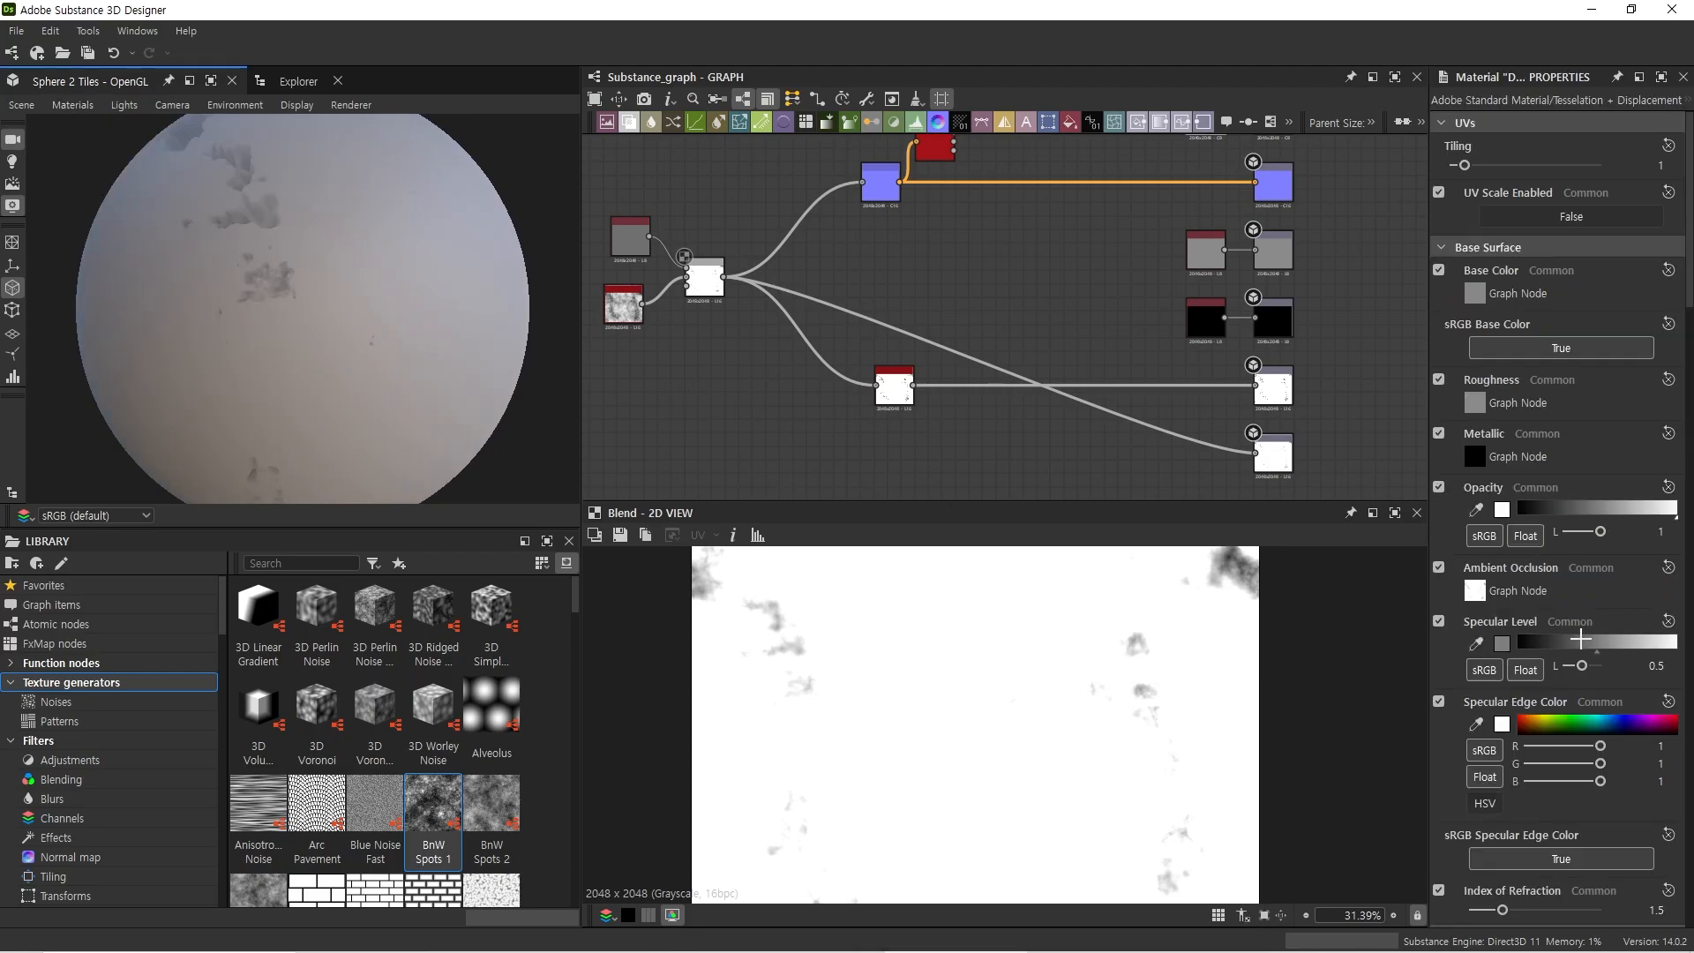
scroll(1570, 653, down, 5)
scroll(1570, 650, down, 1)
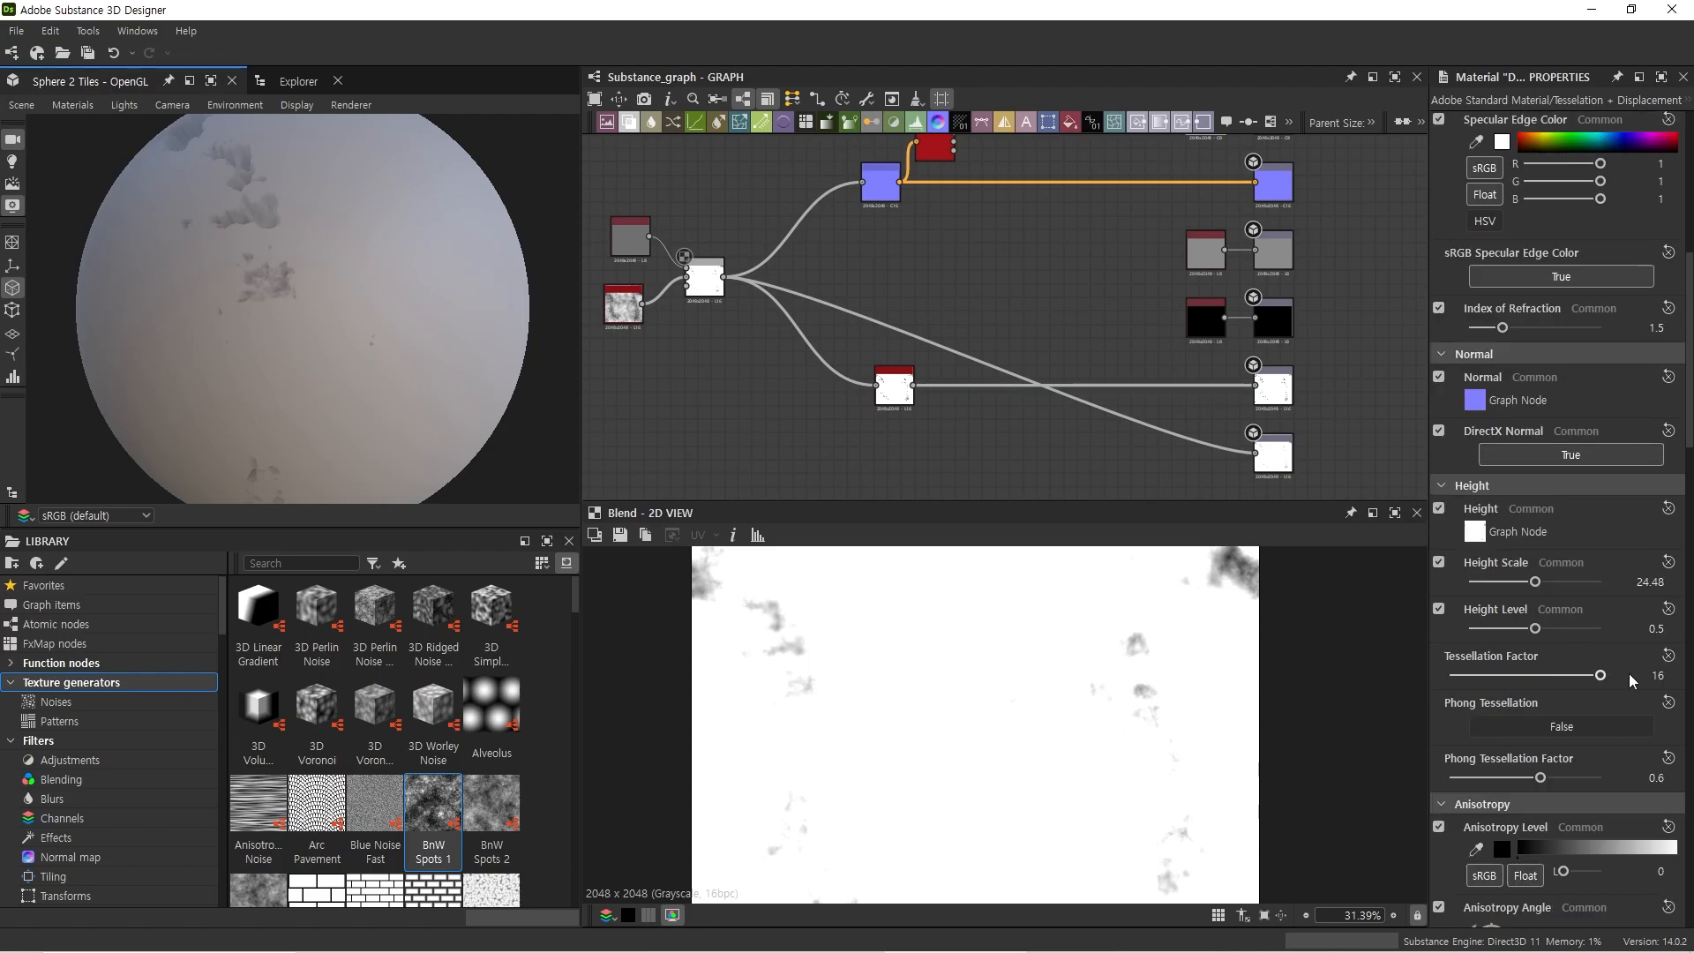
drag(1535, 581, 1487, 580)
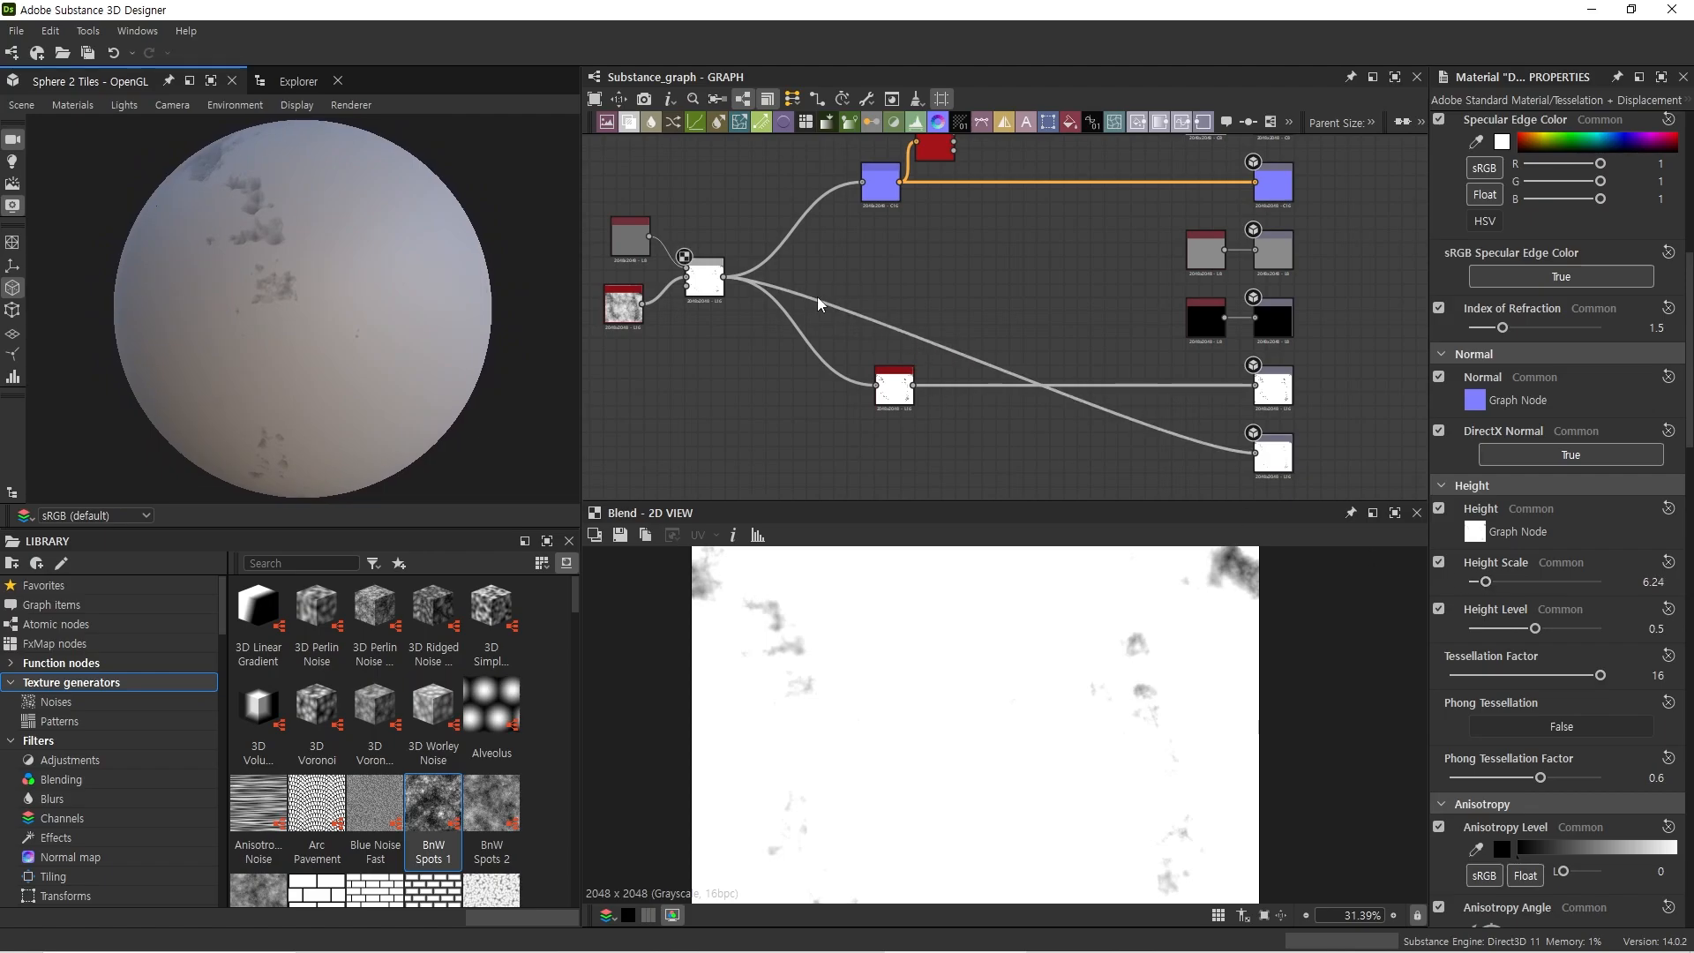
Step: Inspect the Uniform Color feeding the Blend and nudge the Clouds 2 node below it slightly sideways
middle_drag(672, 269, 771, 310)
scroll(771, 316, up, 2)
click(718, 272)
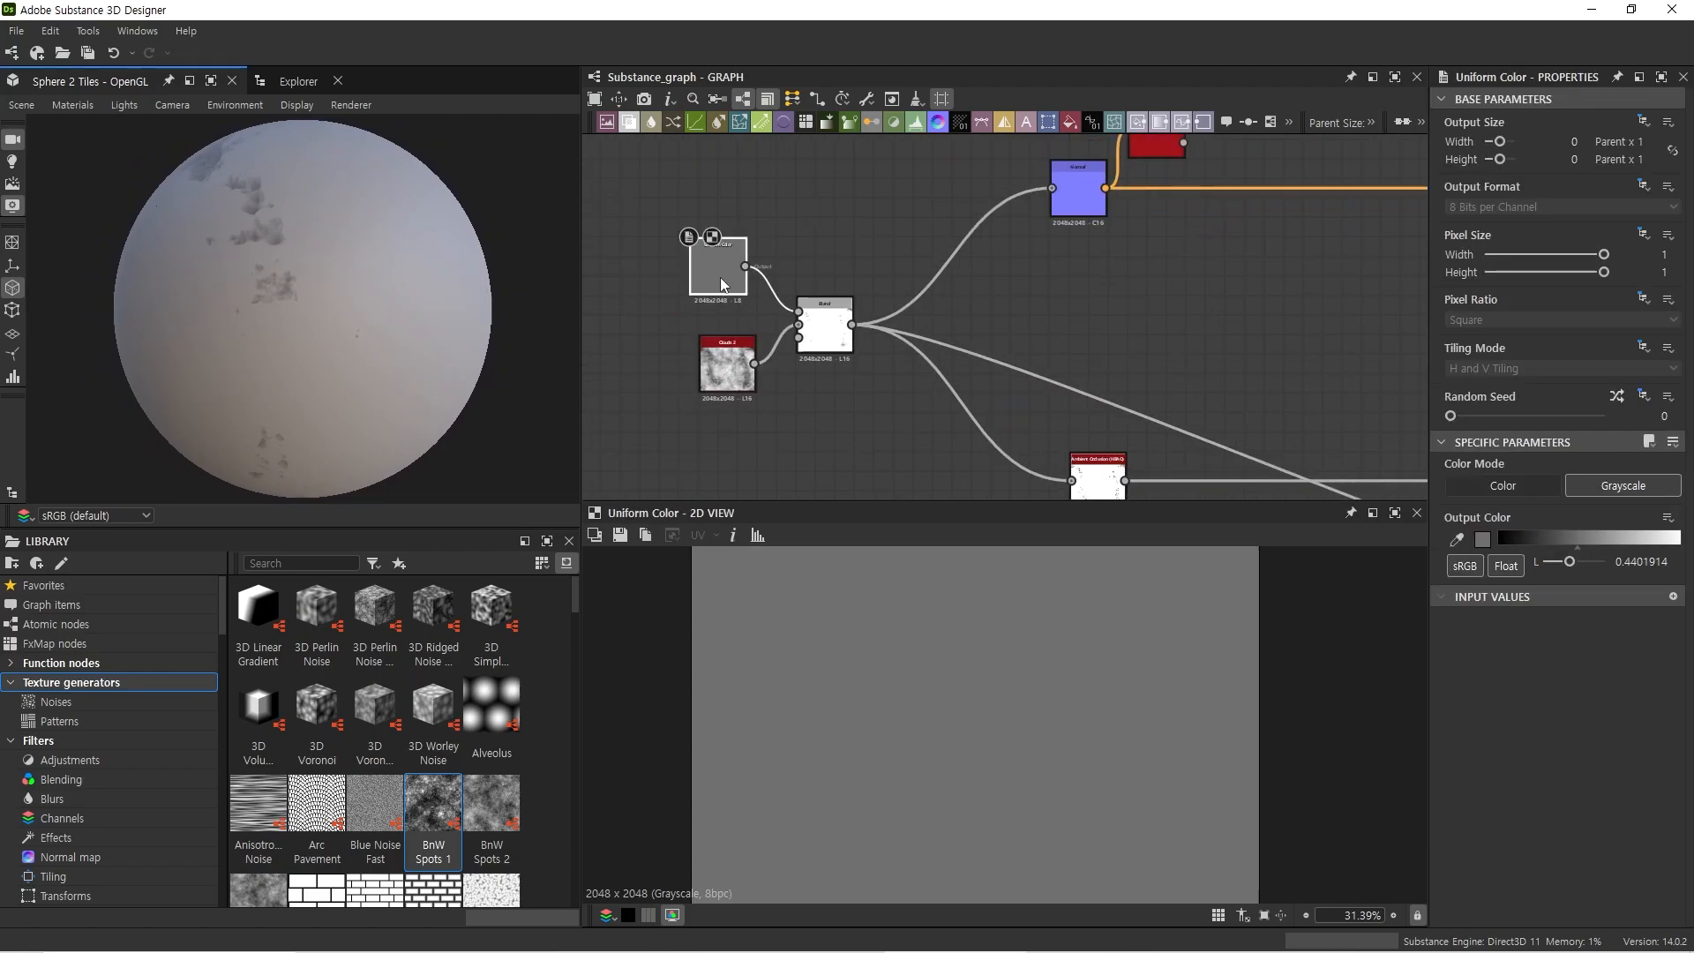
drag(723, 367, 712, 367)
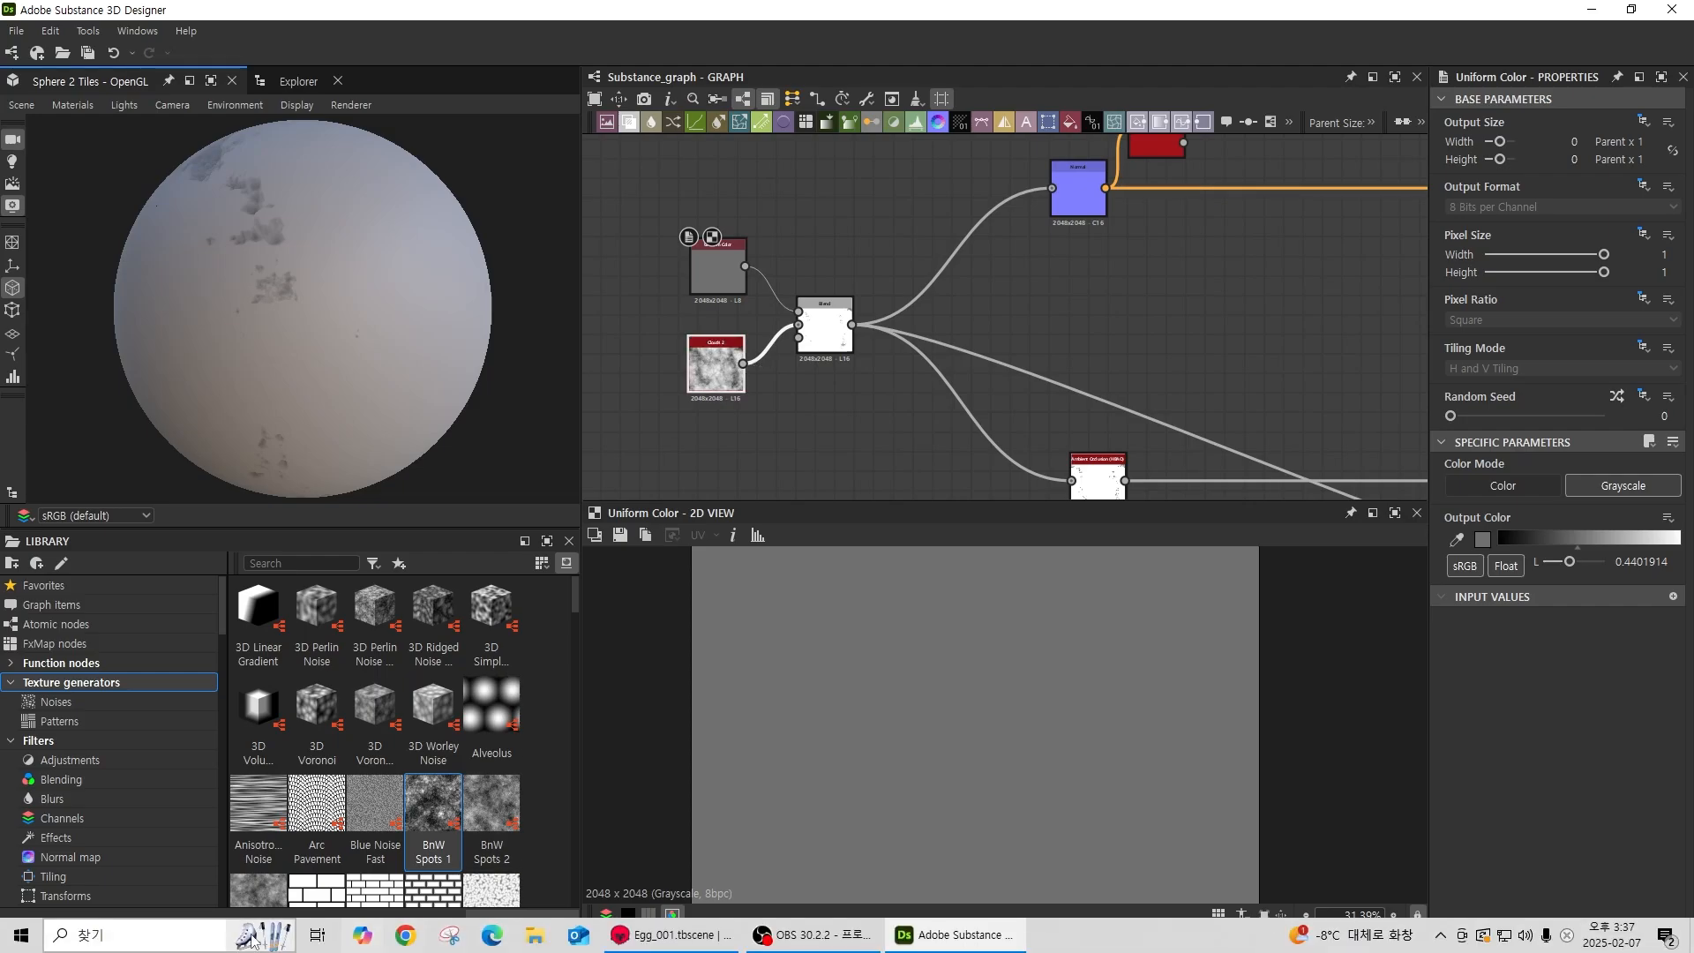
Step: Search Windows for 계산기 and open the Calculator app
click(172, 935)
text(ㄱ)
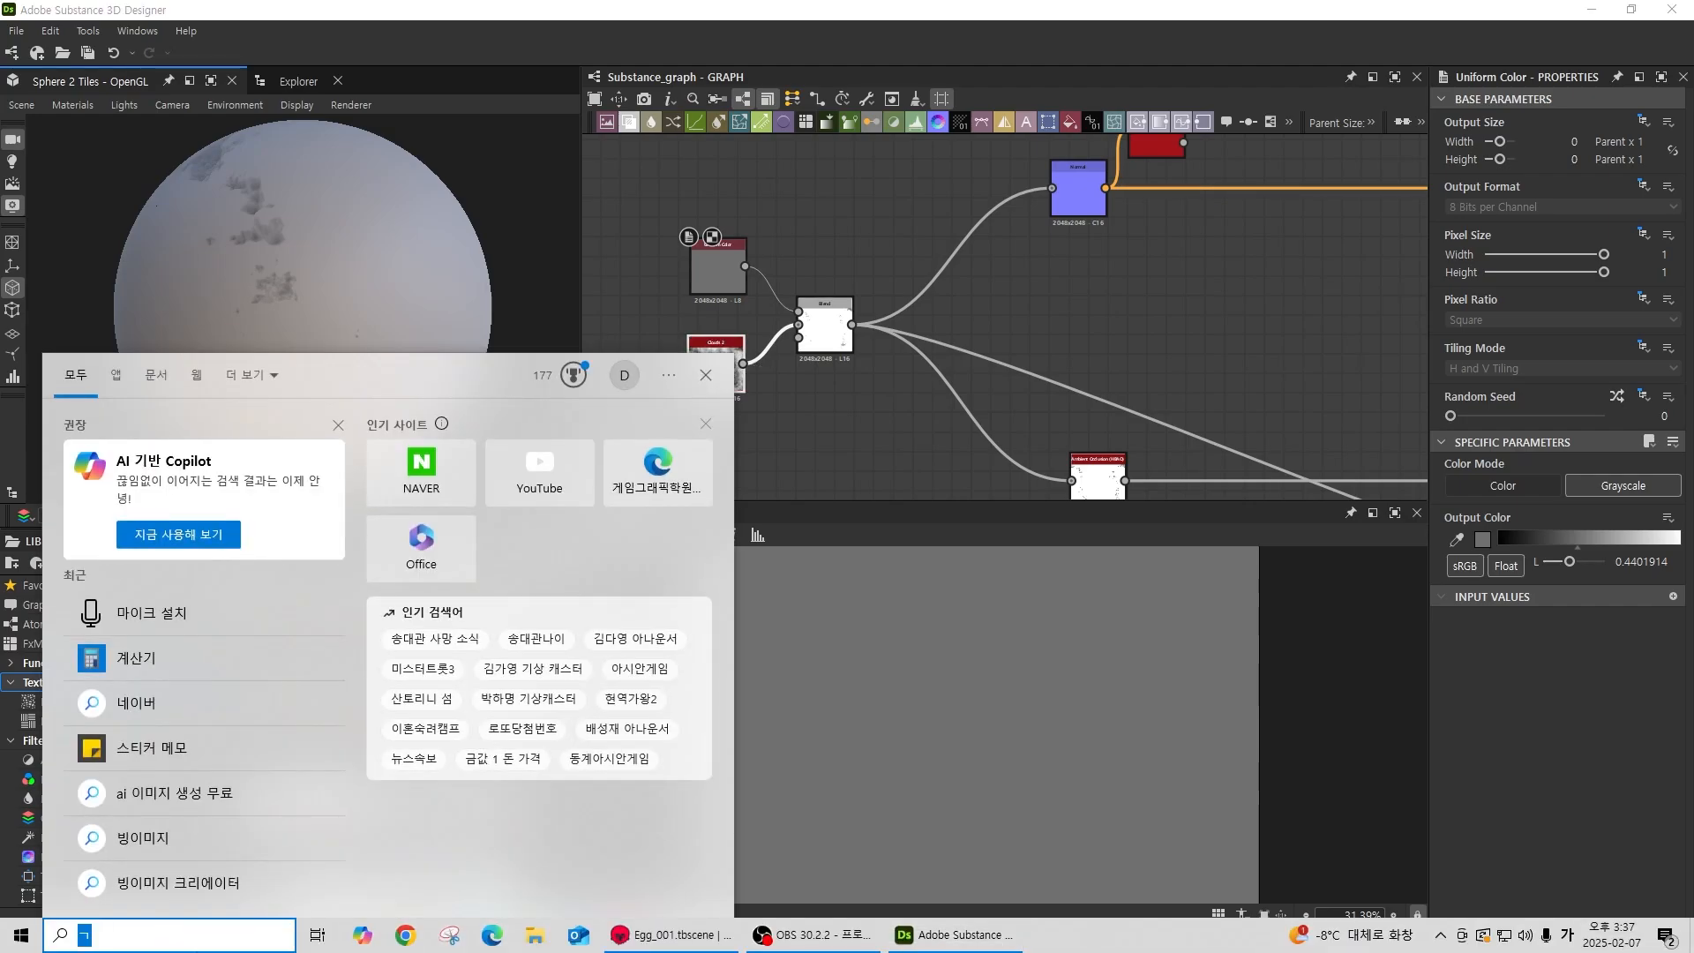
text(ㅖ산기)
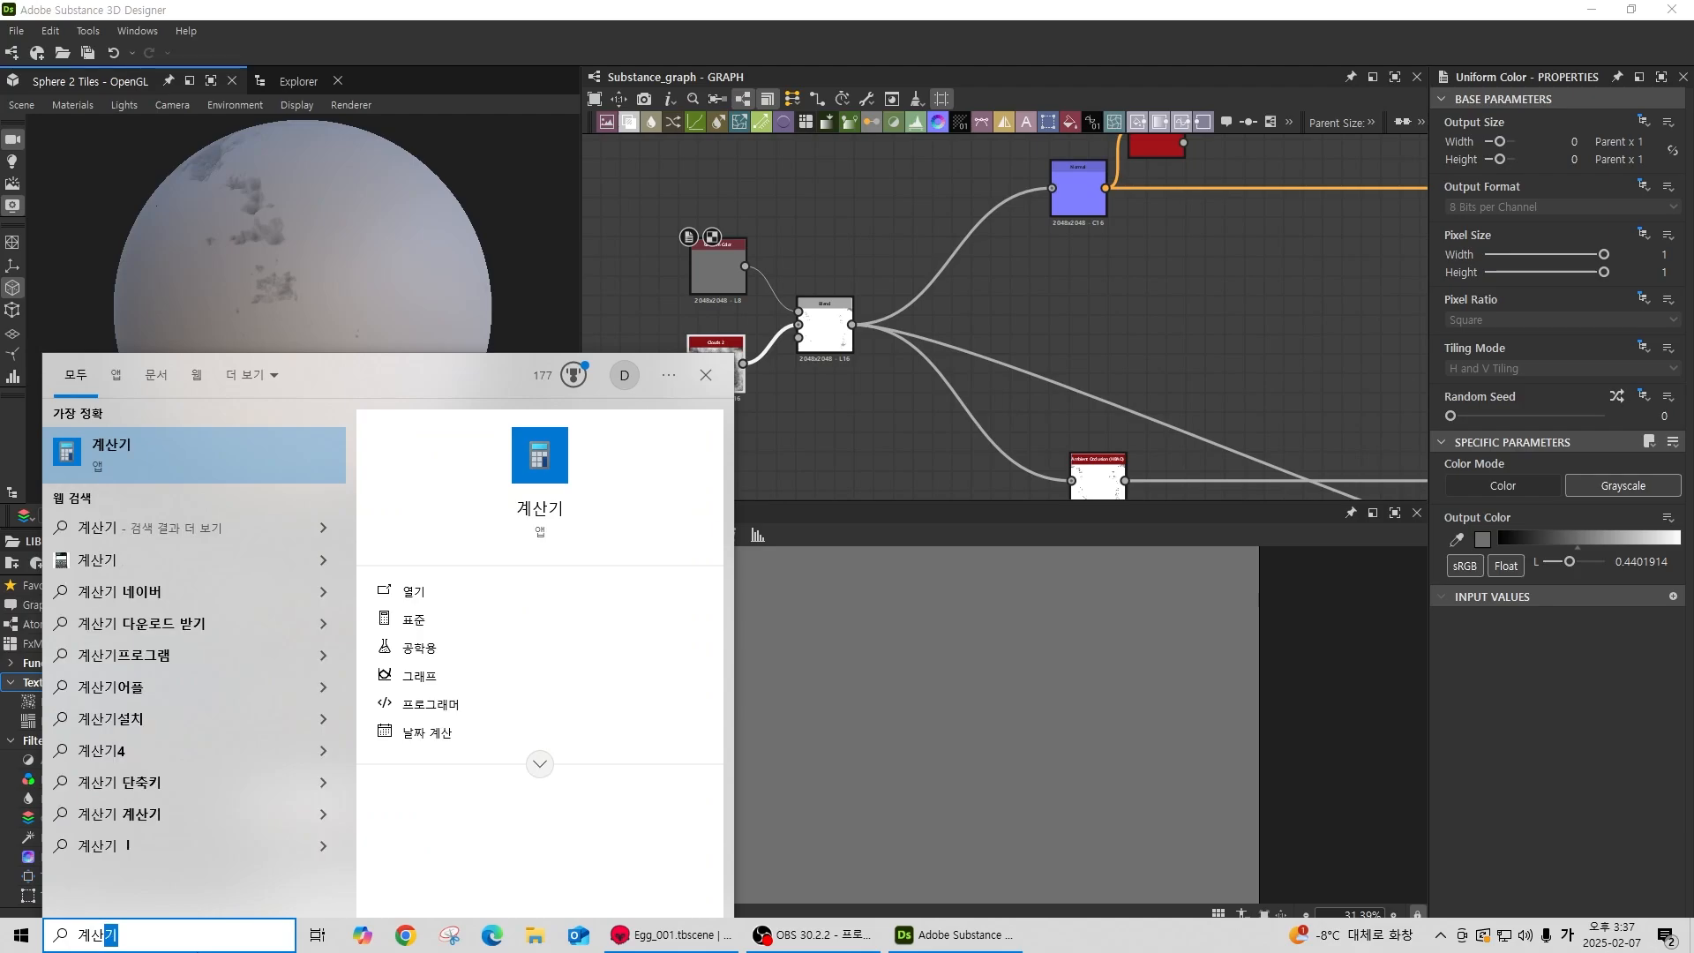
key(Return)
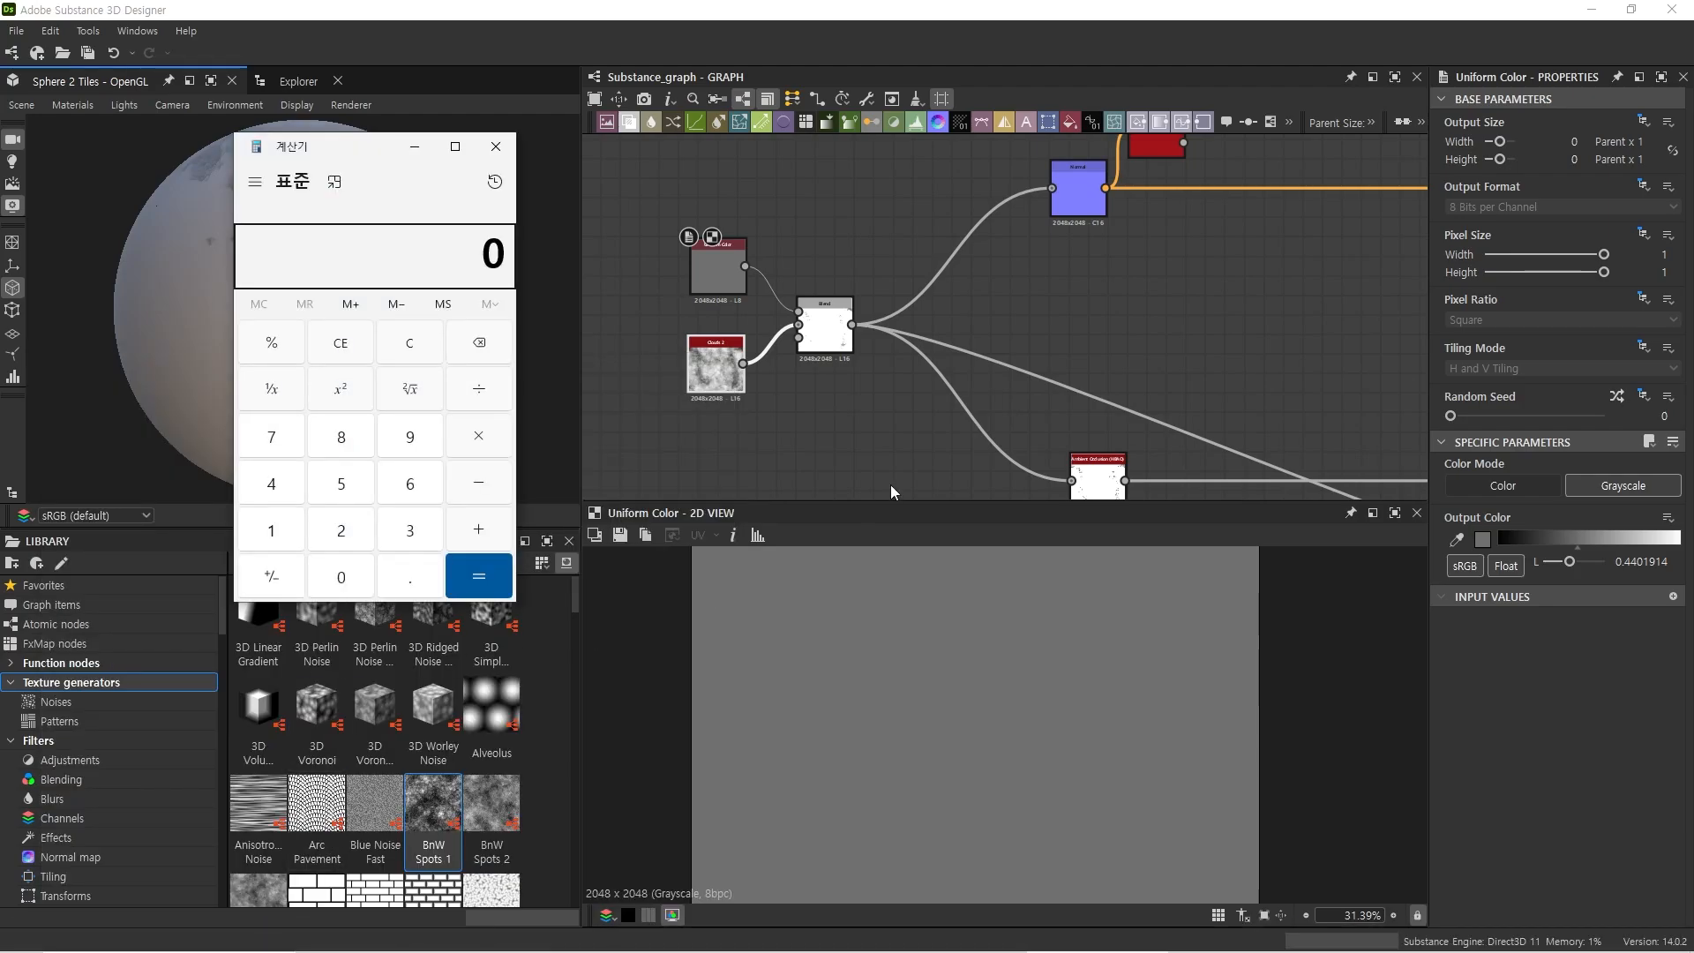
Step: Compare the Clouds 2 noise feeding the Blend with the Uniform Color's settings
drag(747, 267, 794, 215)
click(719, 369)
double_click(718, 375)
click(718, 257)
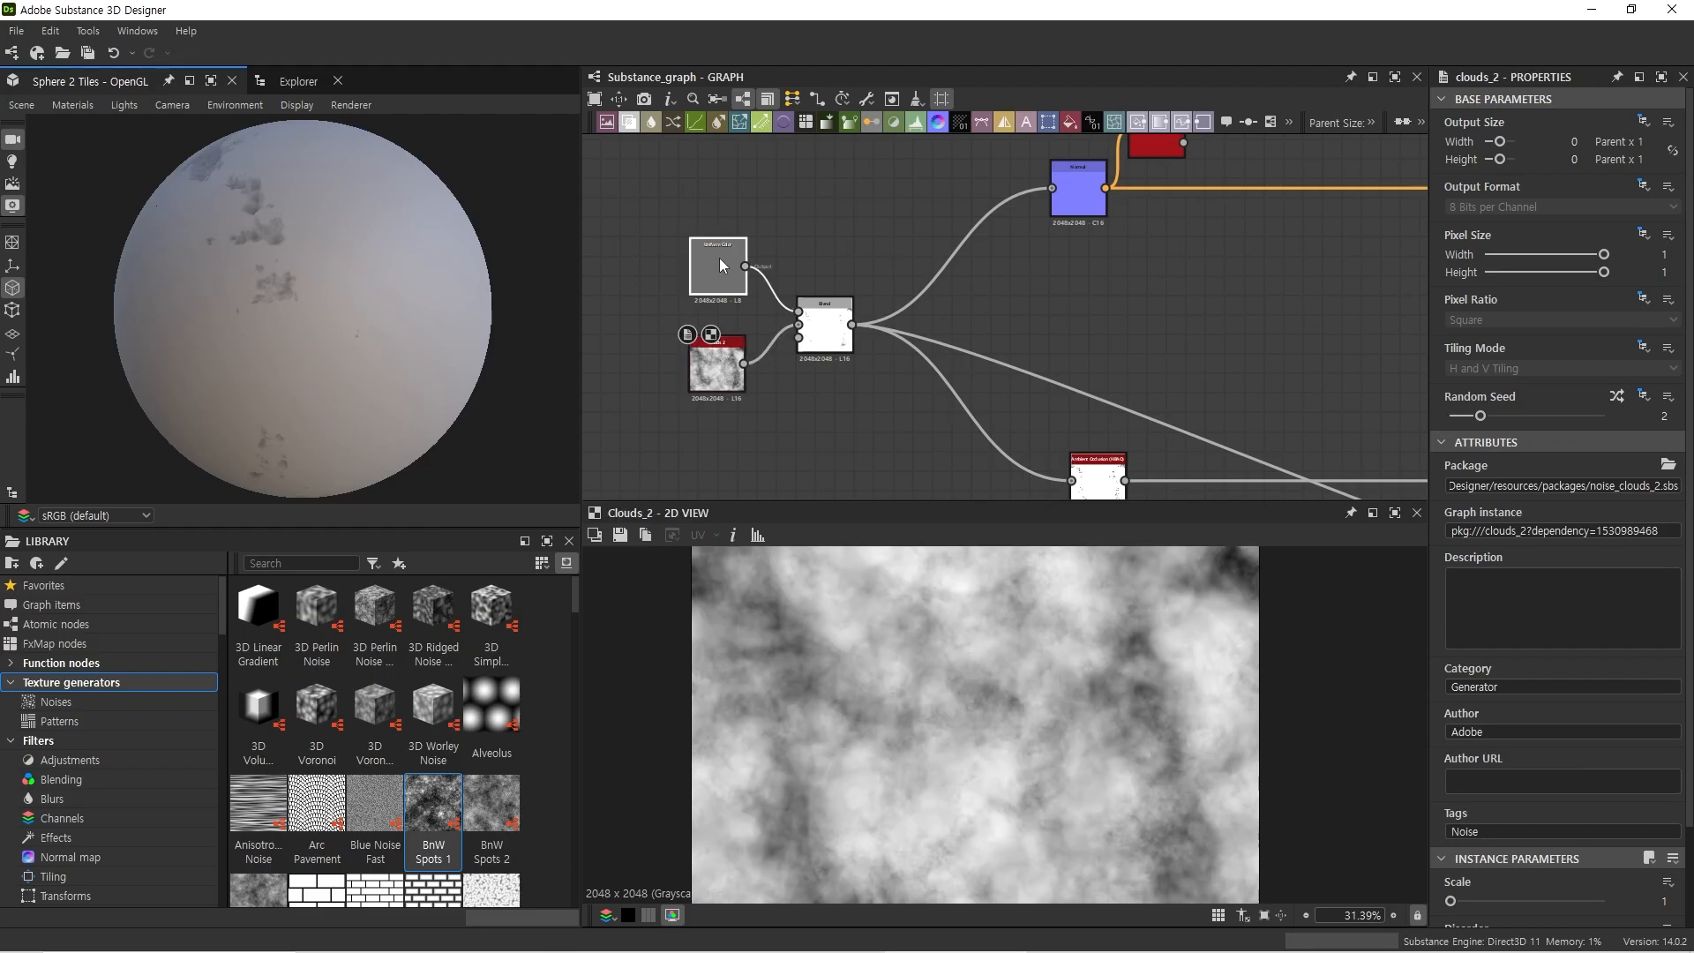
mouse_move(721, 366)
mouse_down()
mouse_move(717, 346)
mouse_move(730, 366)
mouse_up()
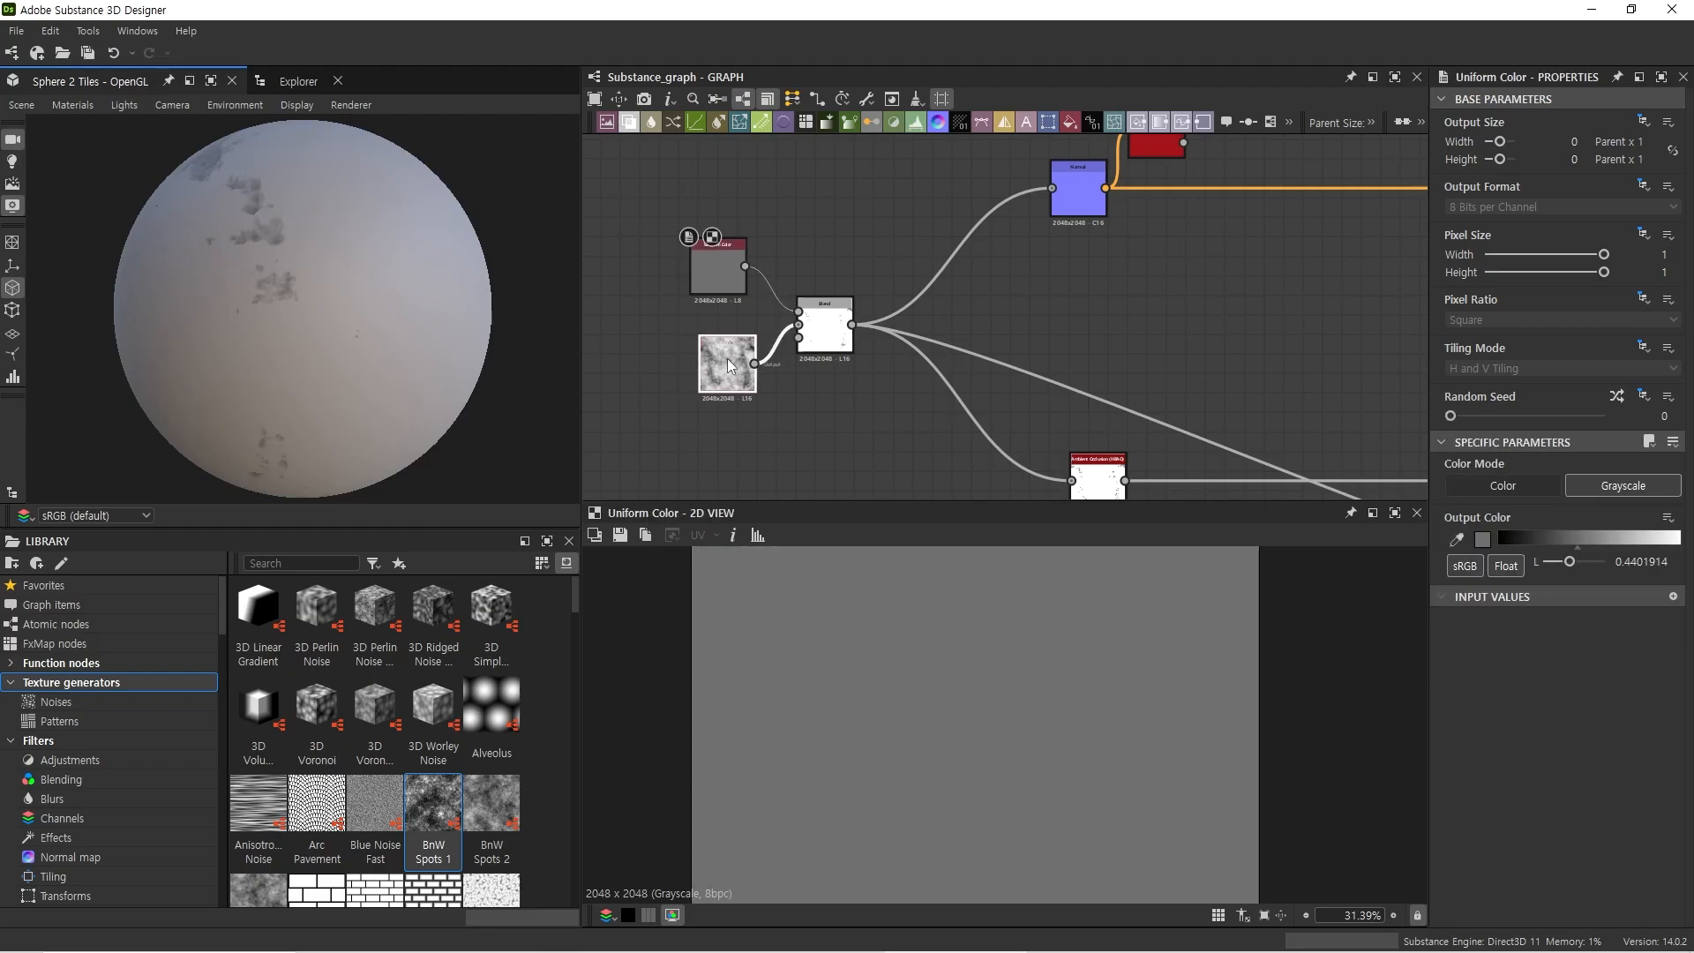
Step: Switch to Calculator, divide 0.9 by 0.3 to illustrate the Divide mode, and minimize the calculator
key(alt+Tab)
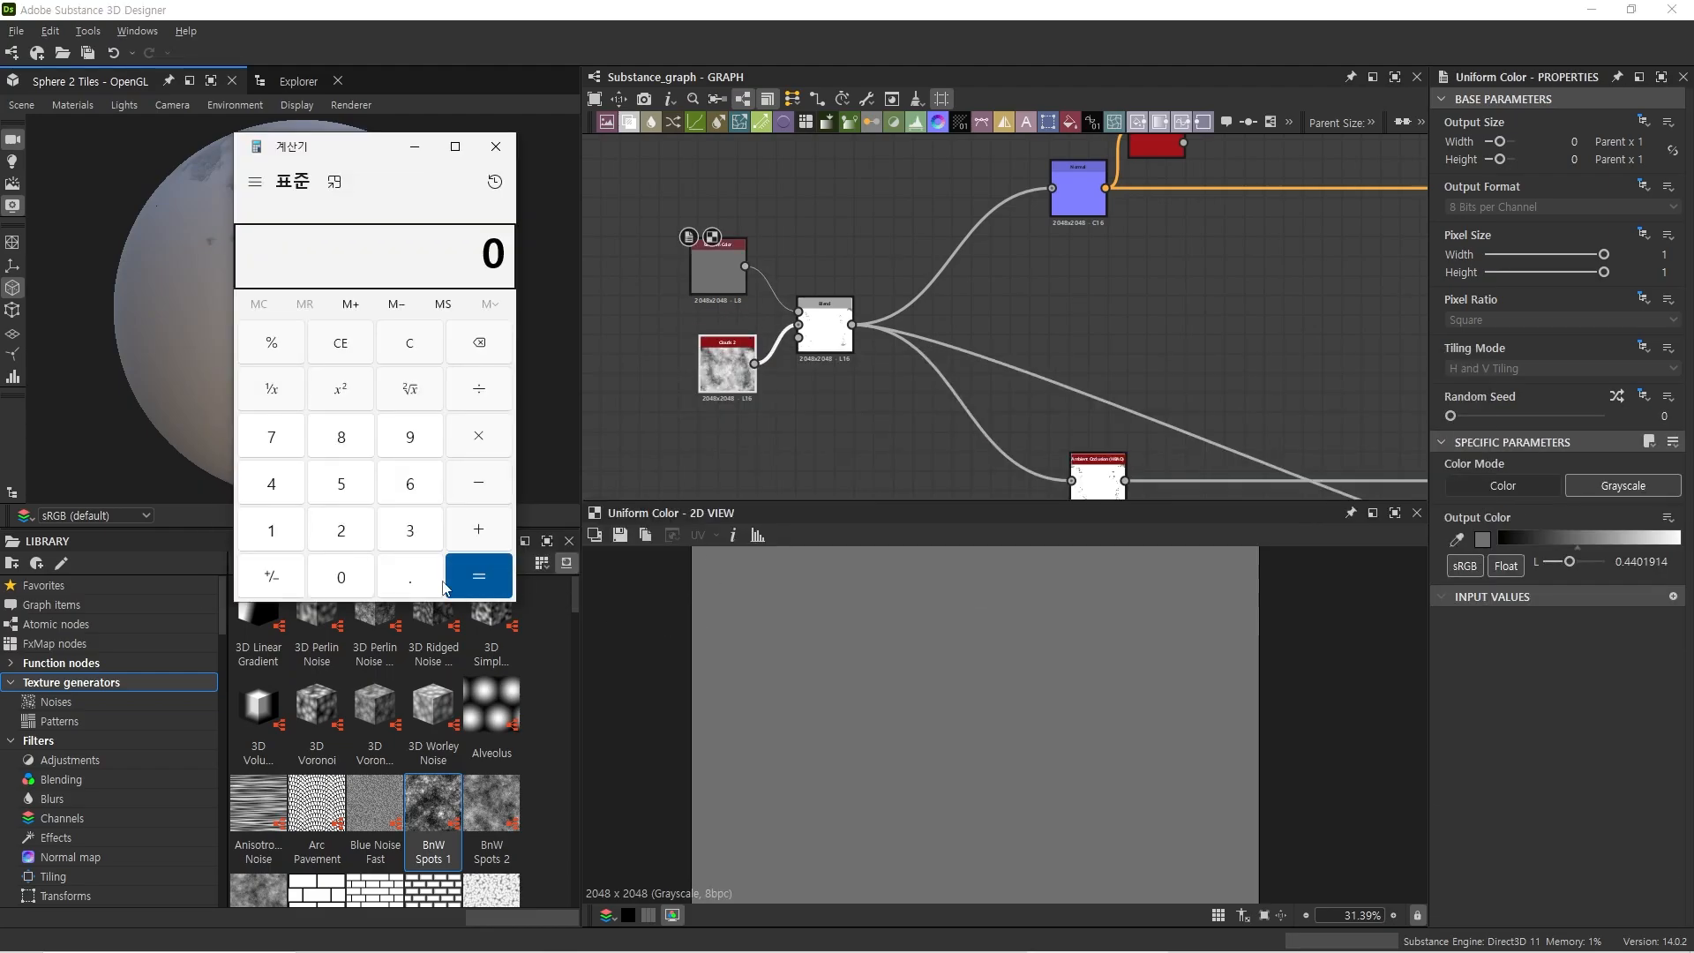
click(427, 587)
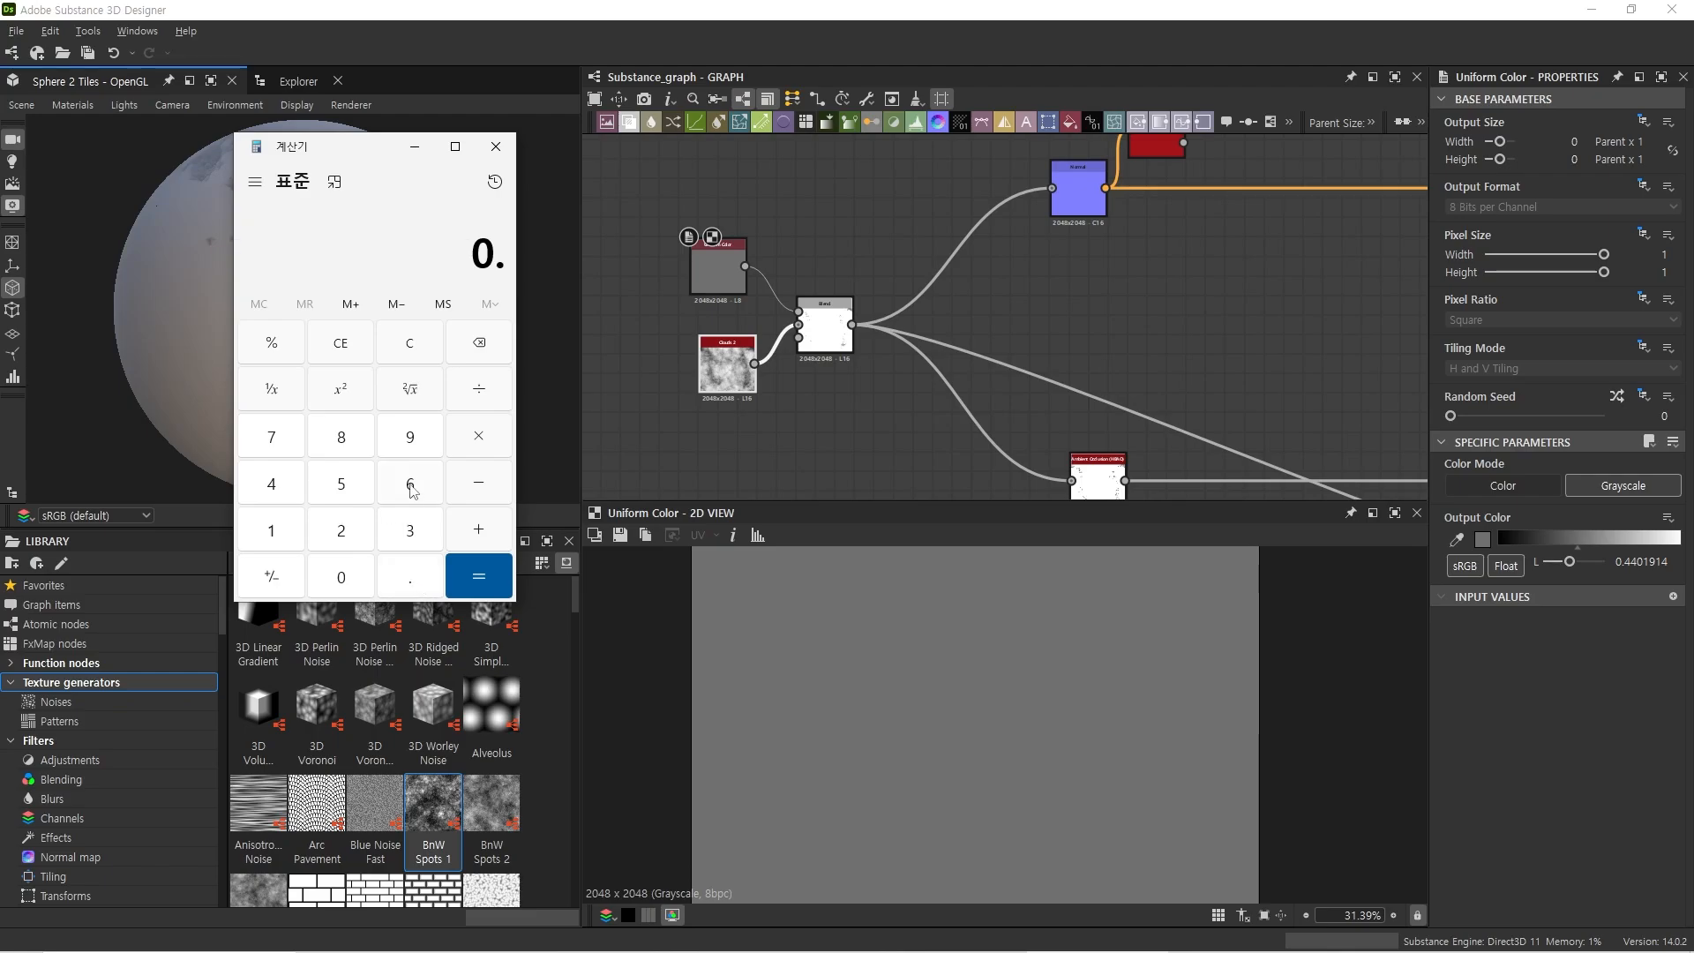
click(409, 442)
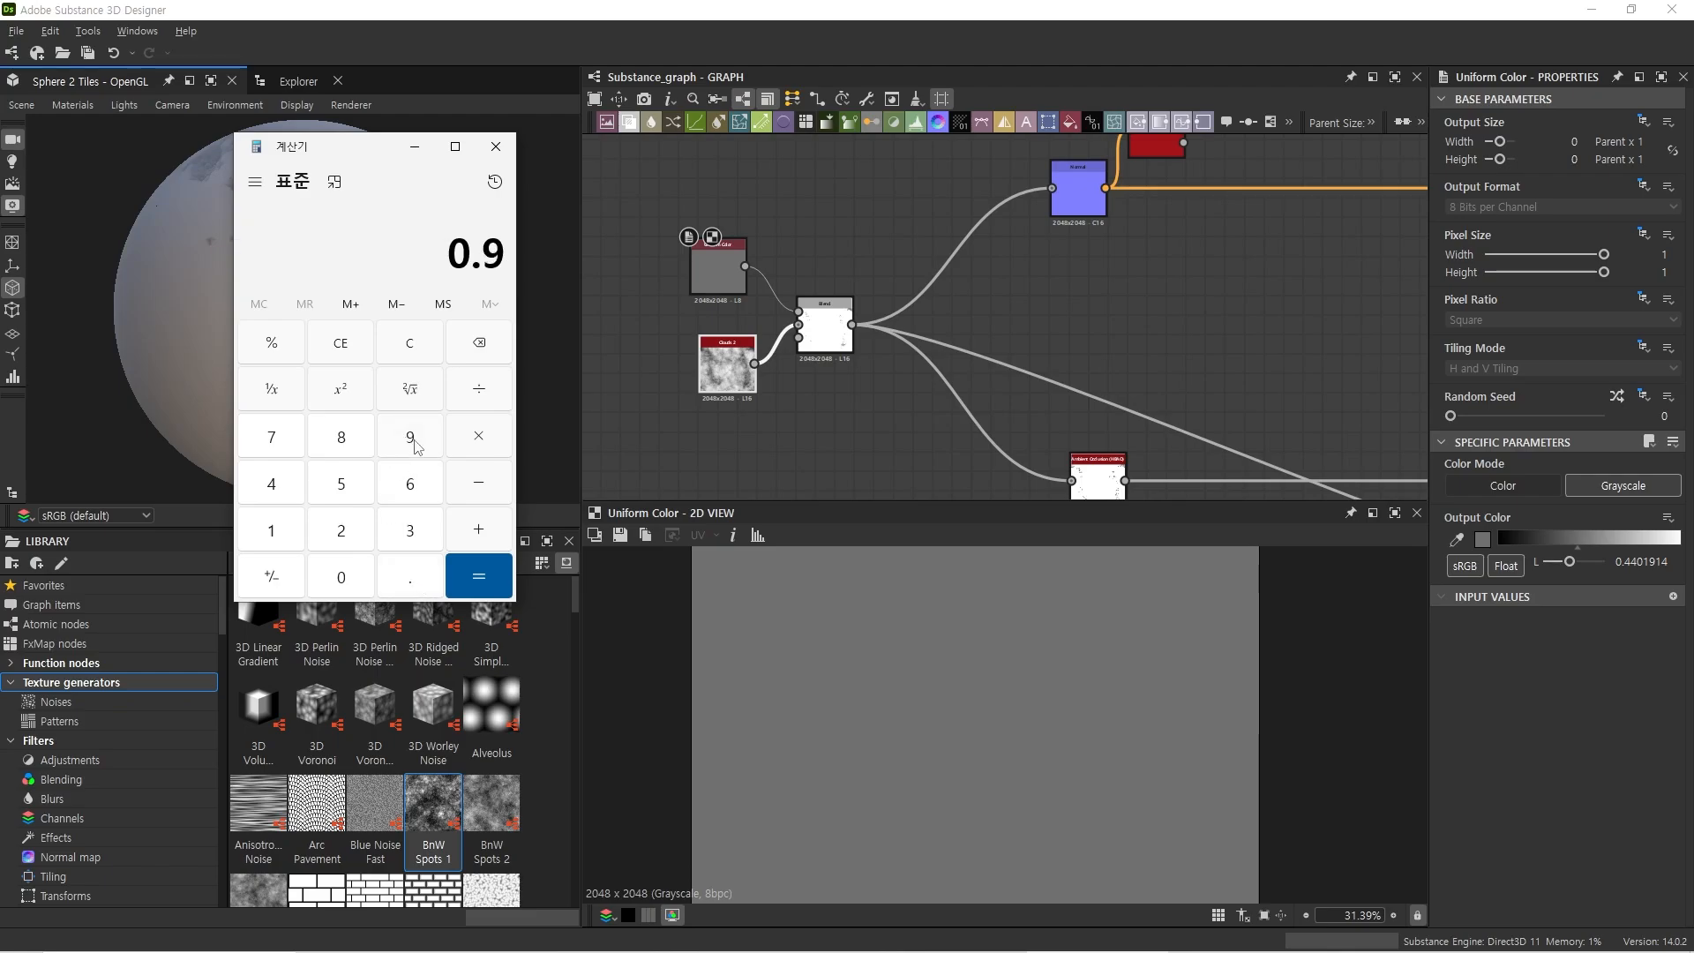
click(419, 582)
click(409, 530)
click(479, 575)
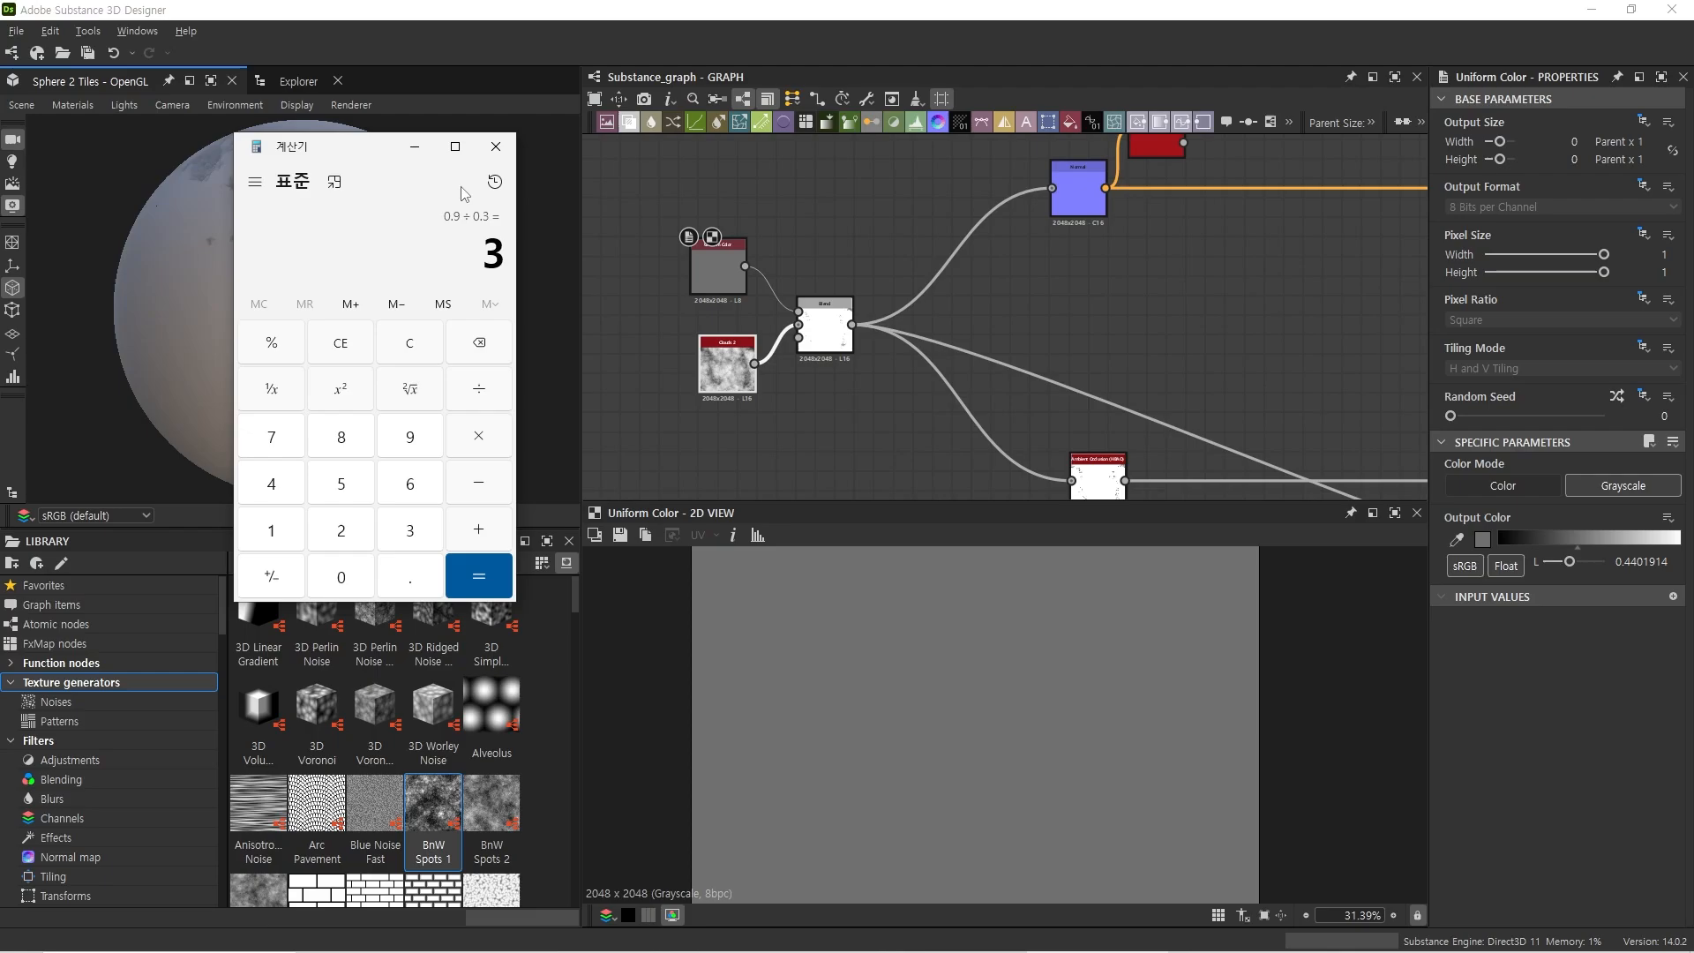
click(415, 146)
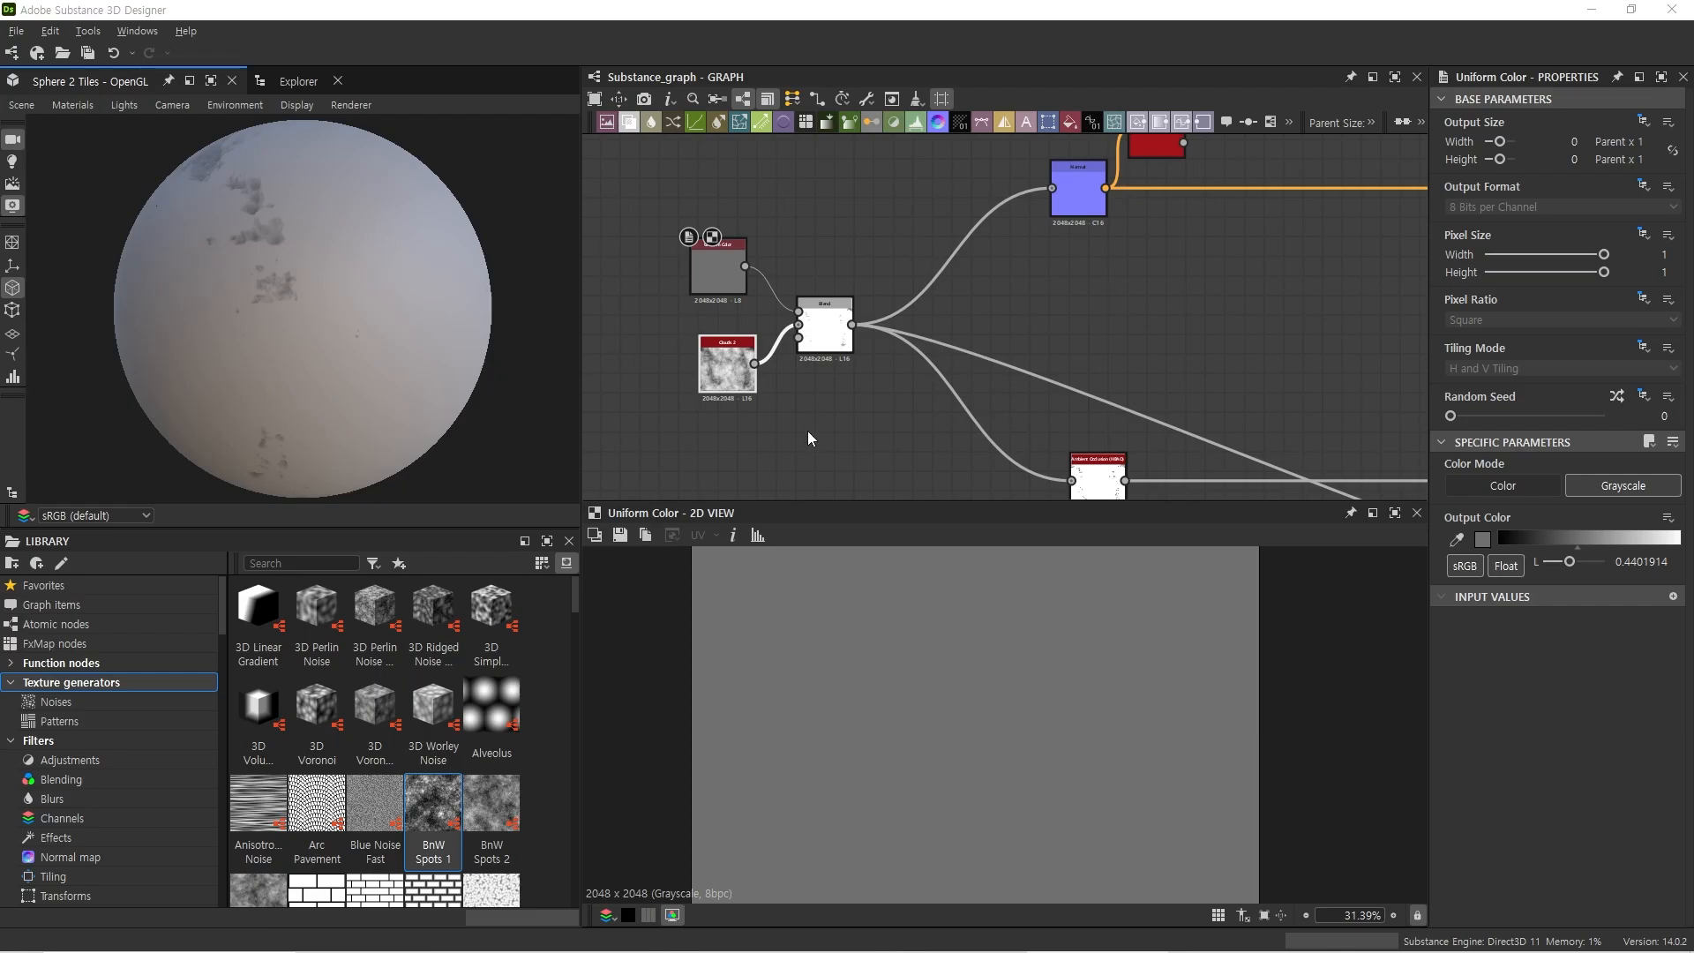
Step: Set the grayscale Uniform Color feeding the Blend to a gray of about 0.62
click(824, 334)
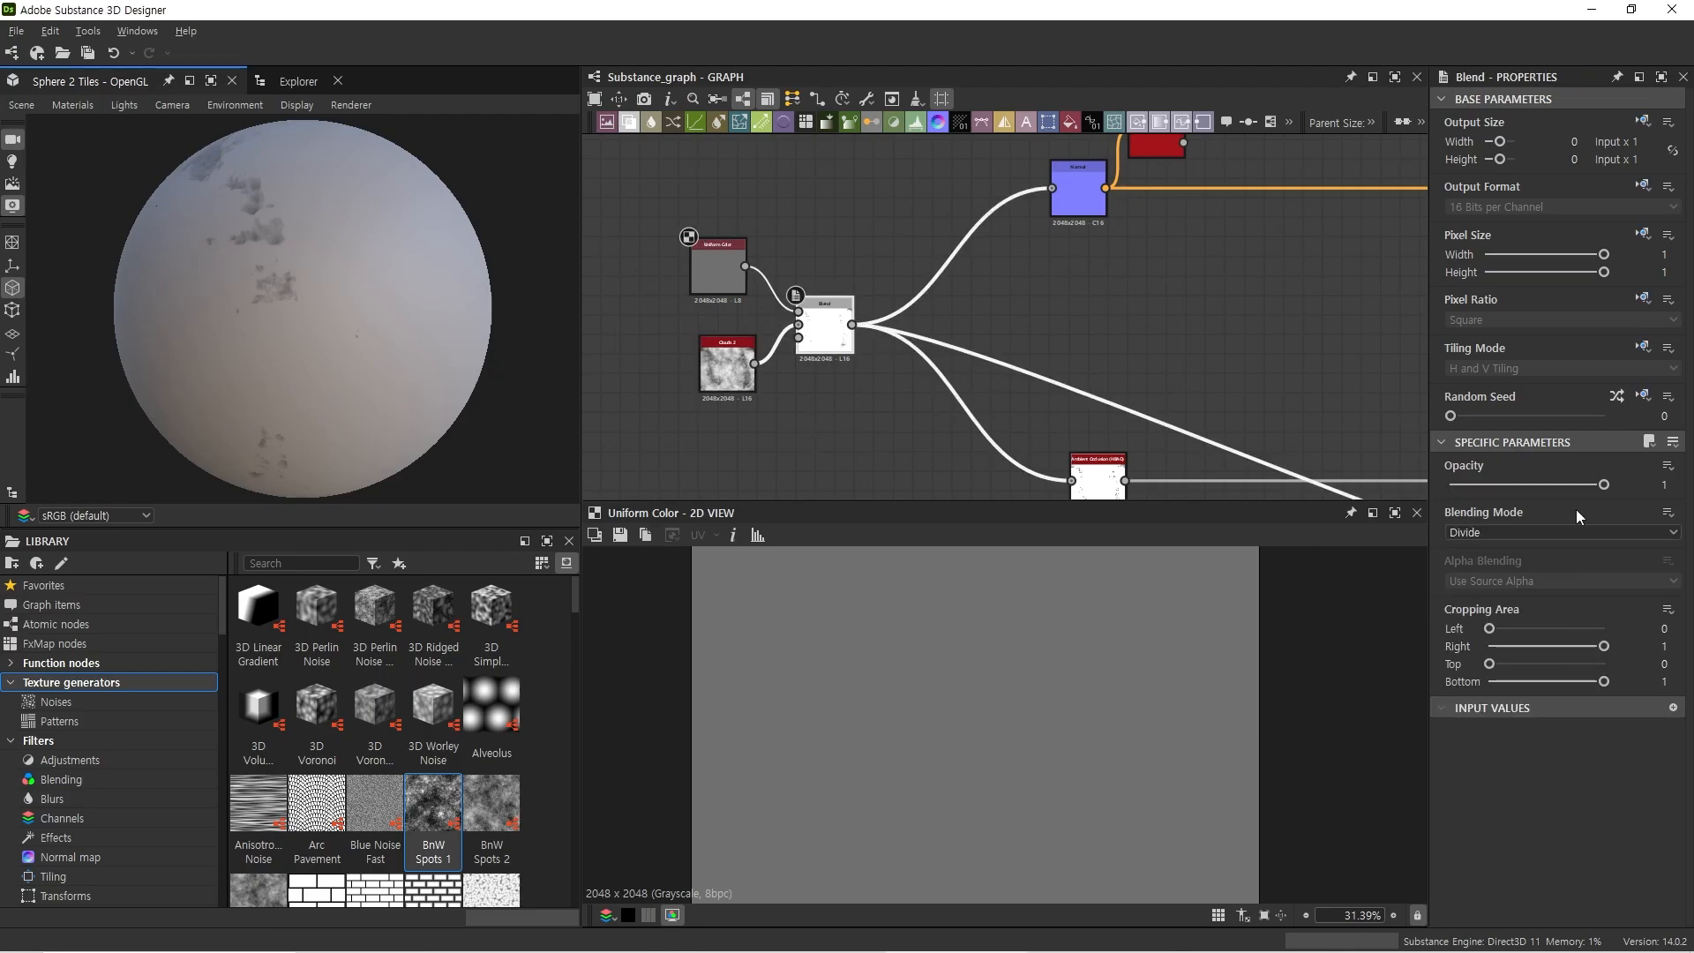
click(719, 265)
click(1633, 539)
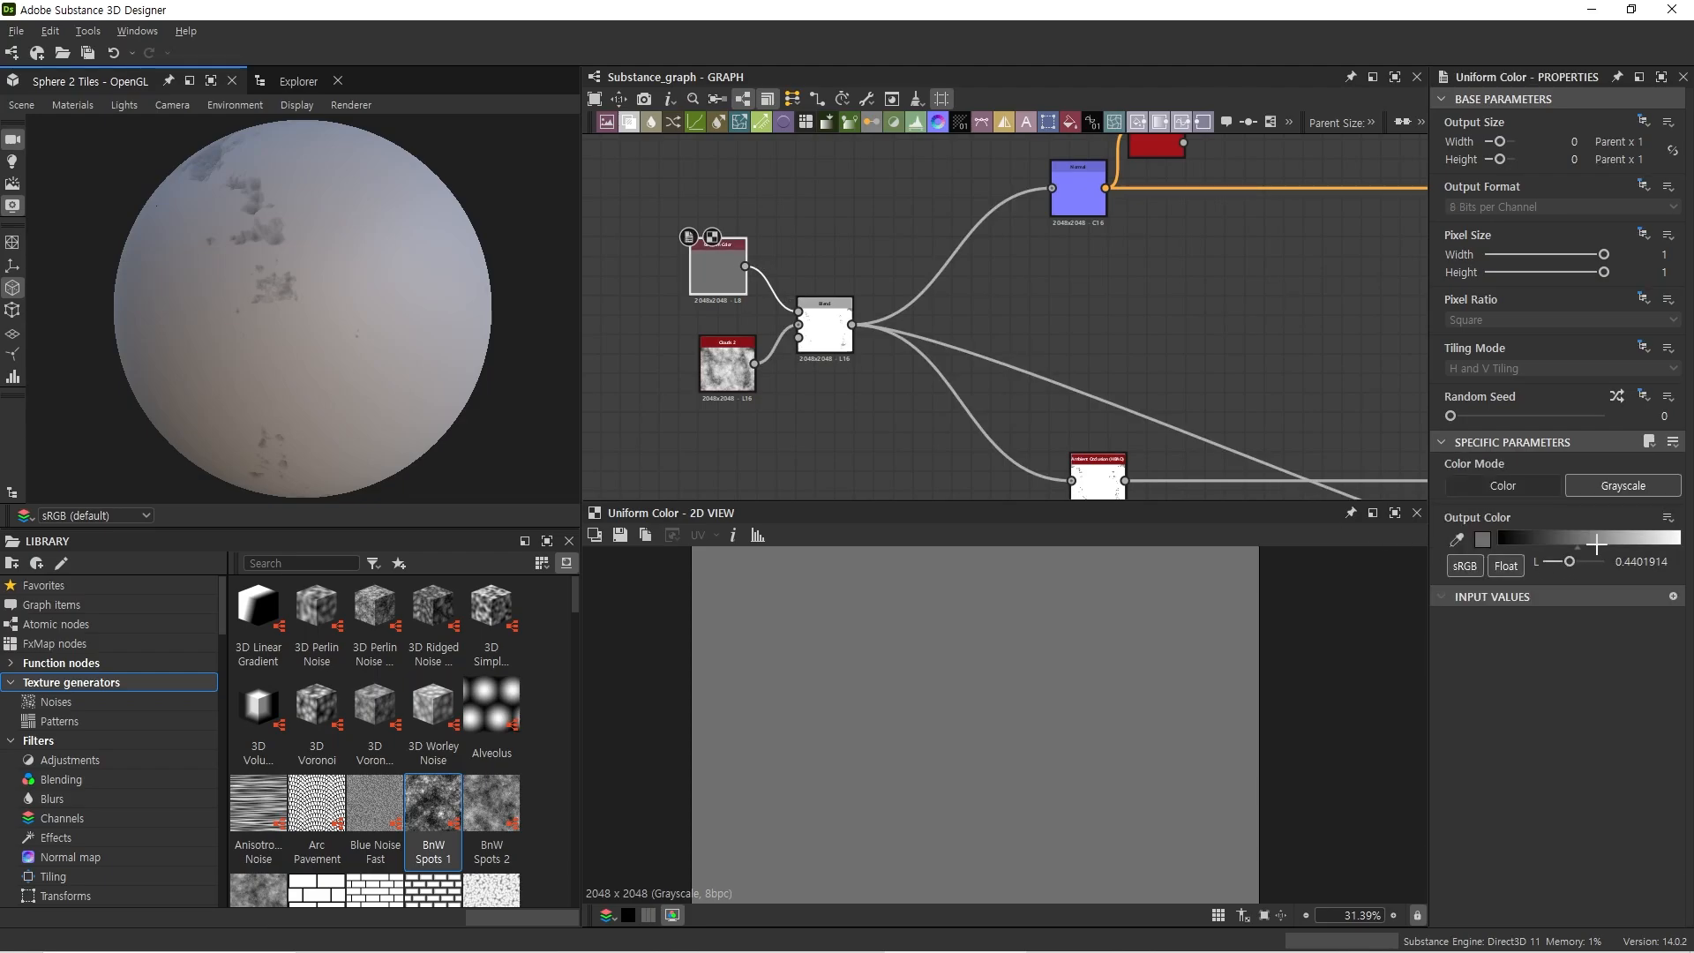
click(1604, 540)
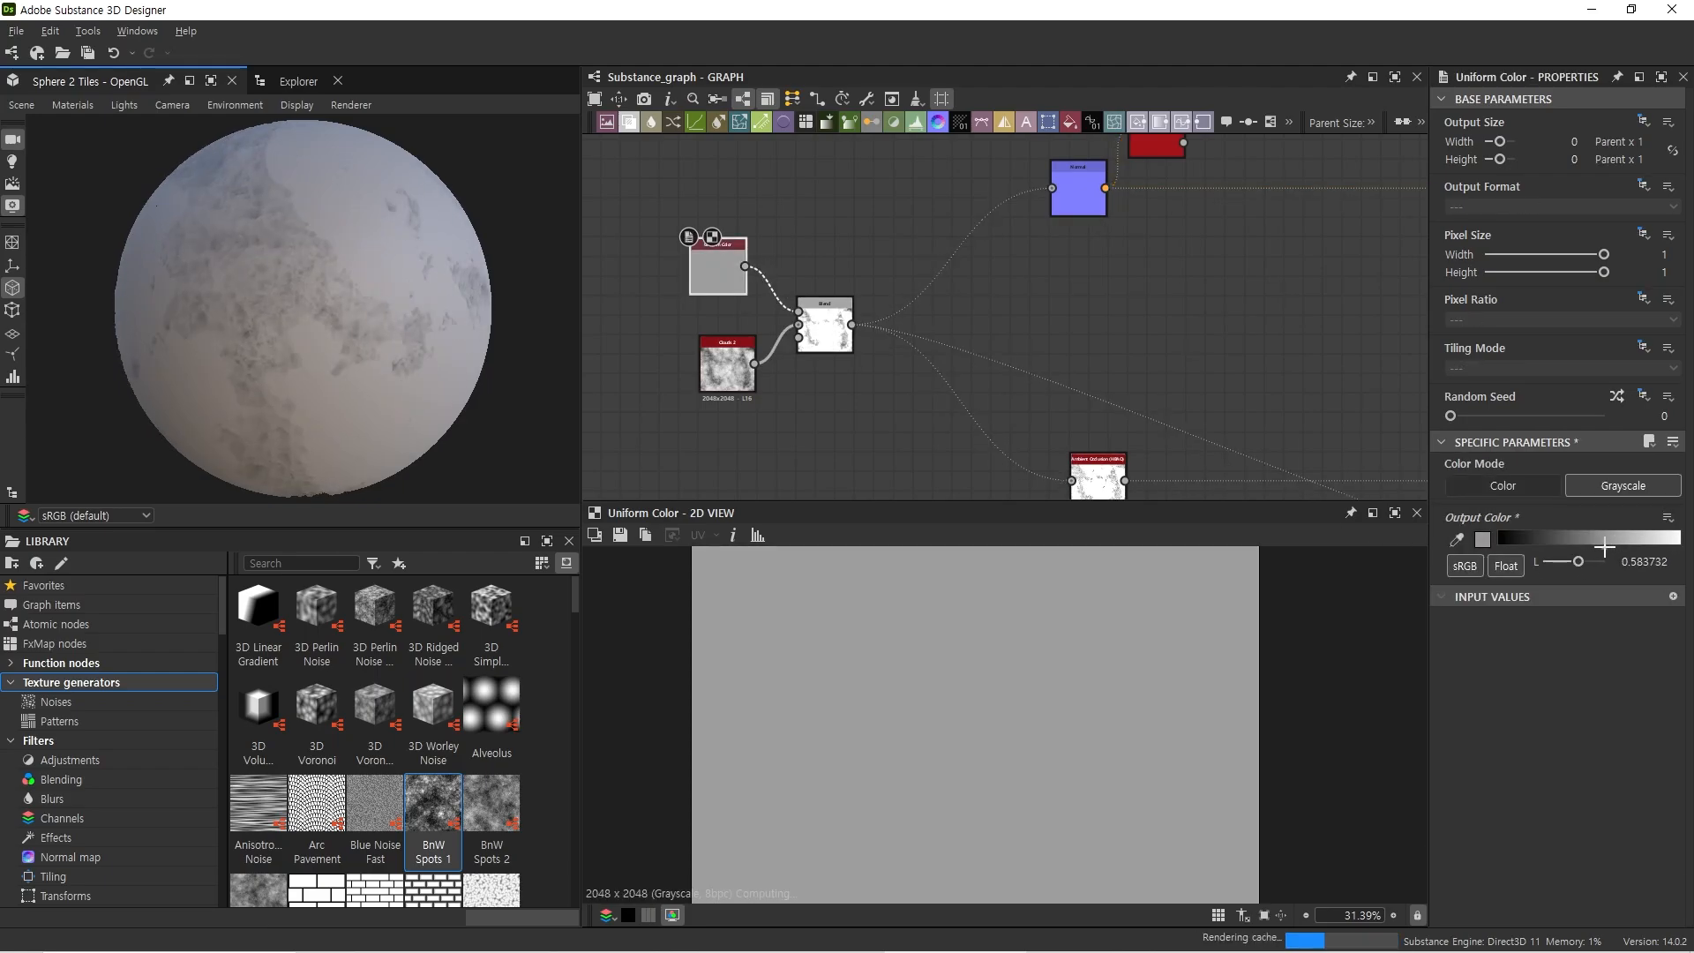
Step: Set the Normal node's intensity to 12 and inspect the relief on the preview sphere
click(1078, 189)
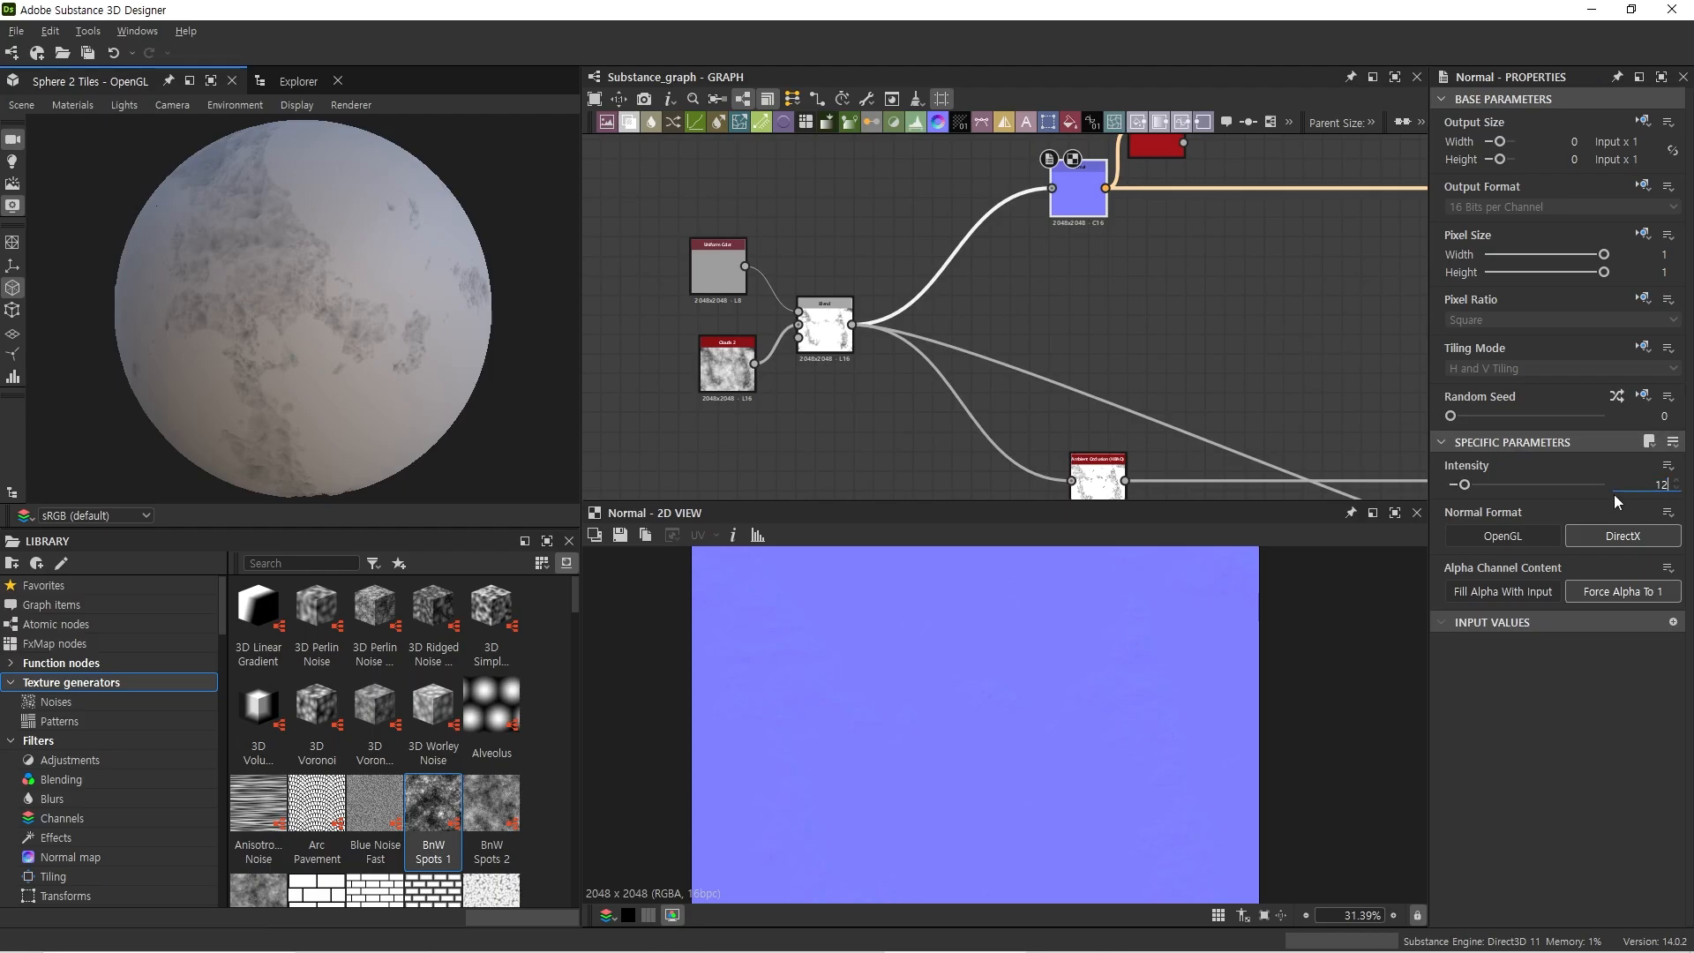
key(Return)
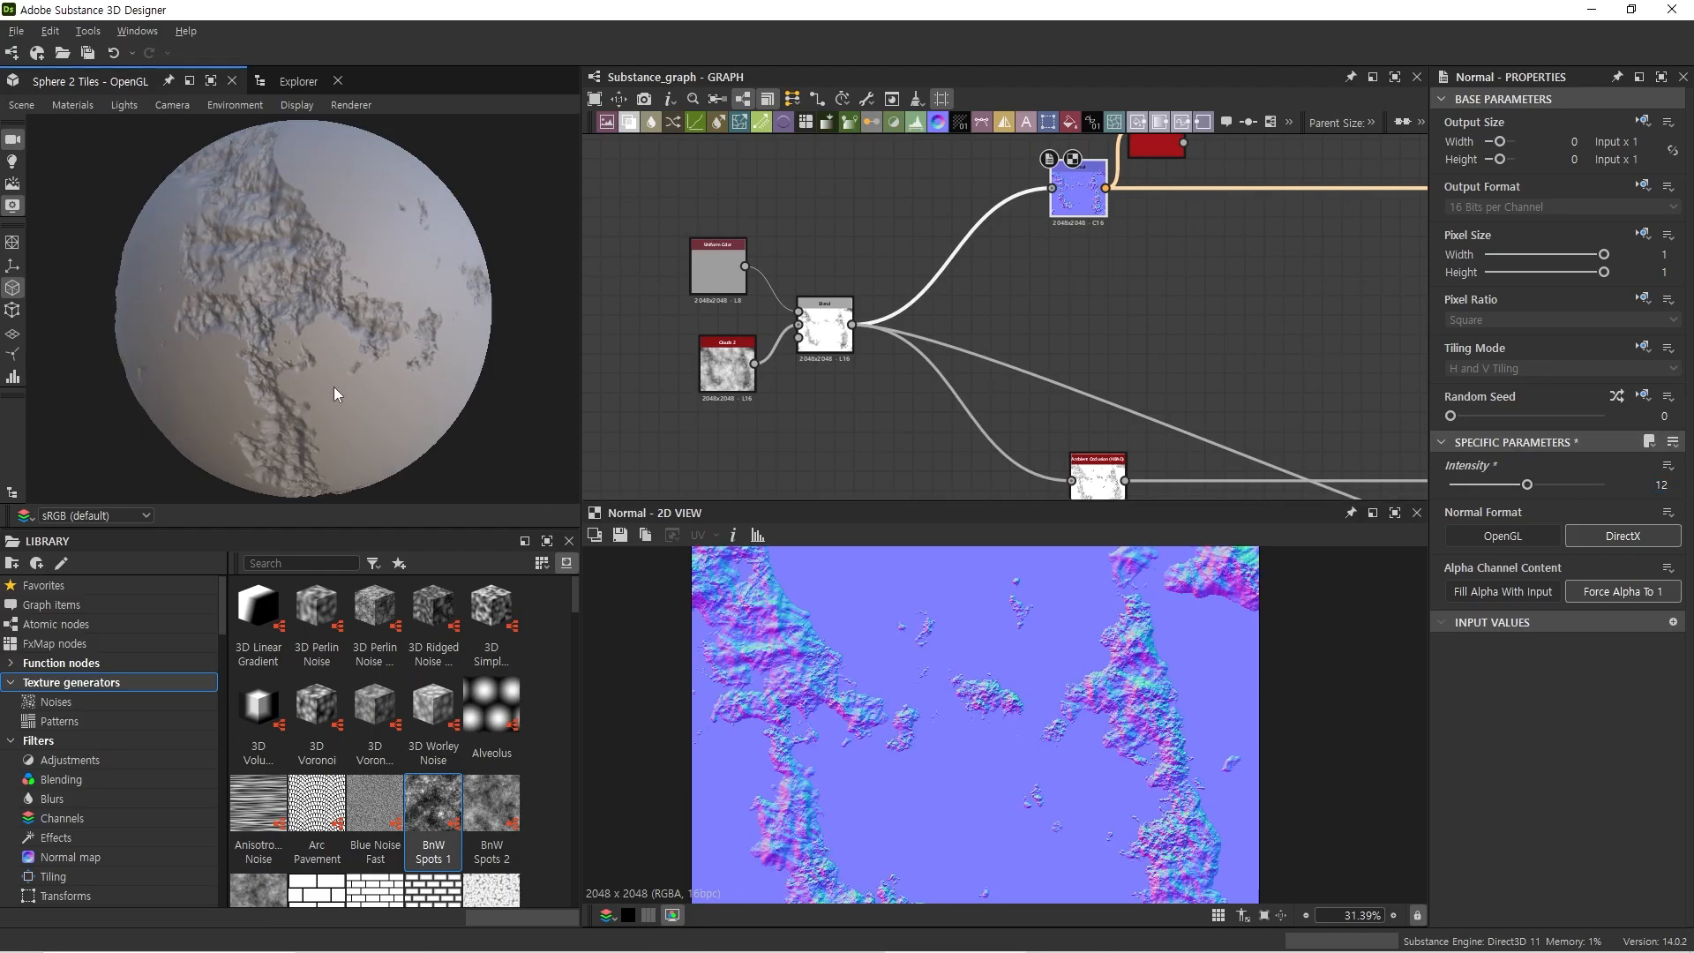
drag(270, 389, 332, 389)
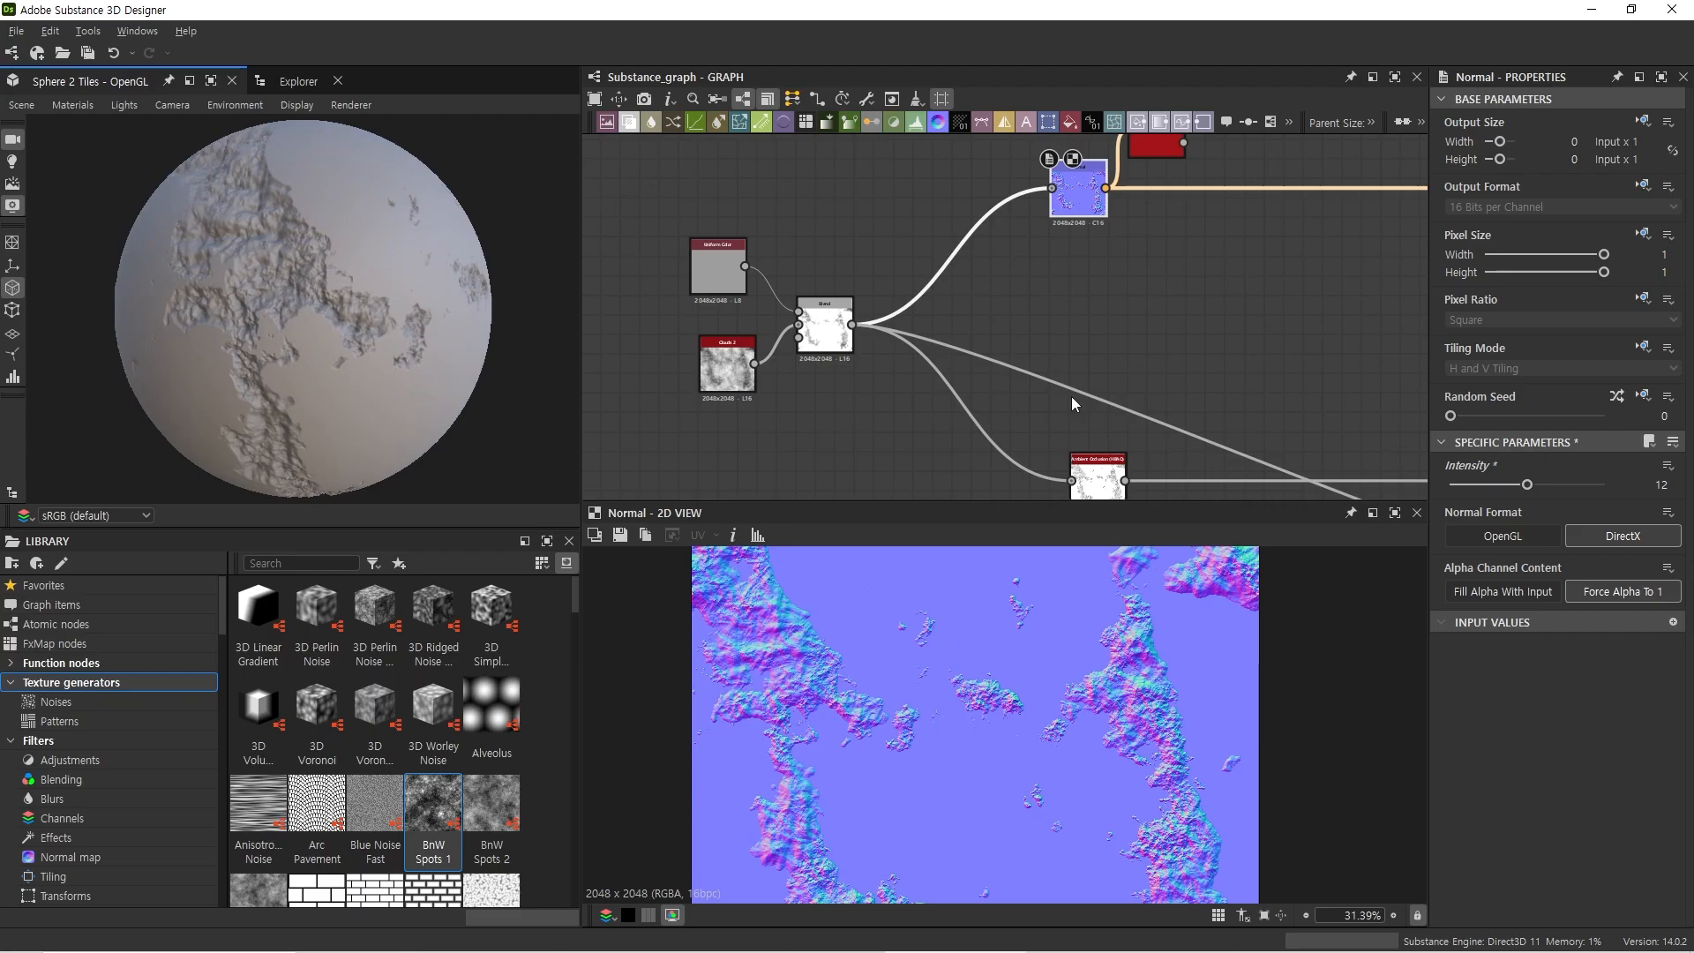
Step: Examine the HBAO node's result, the Uniform Color feeding the Blend and the blended cloud height map
scroll(1070, 398, down, 1)
middle_drag(1140, 423, 1031, 346)
middle_drag(1118, 405, 1156, 491)
click(845, 397)
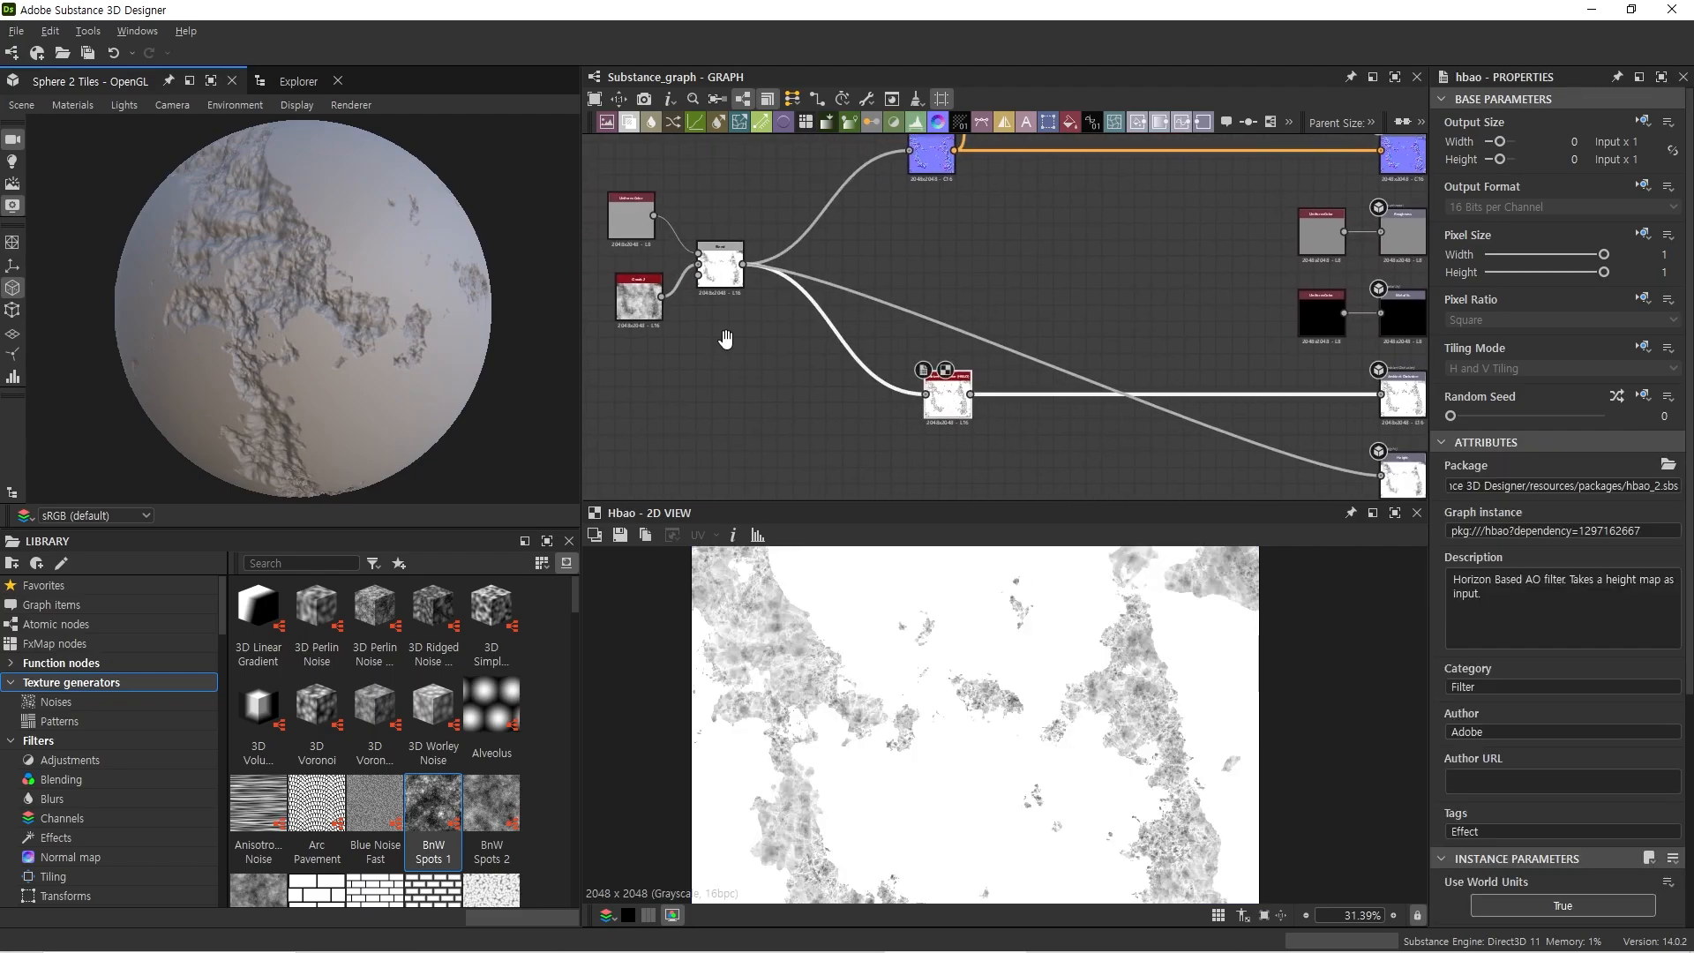
click(691, 256)
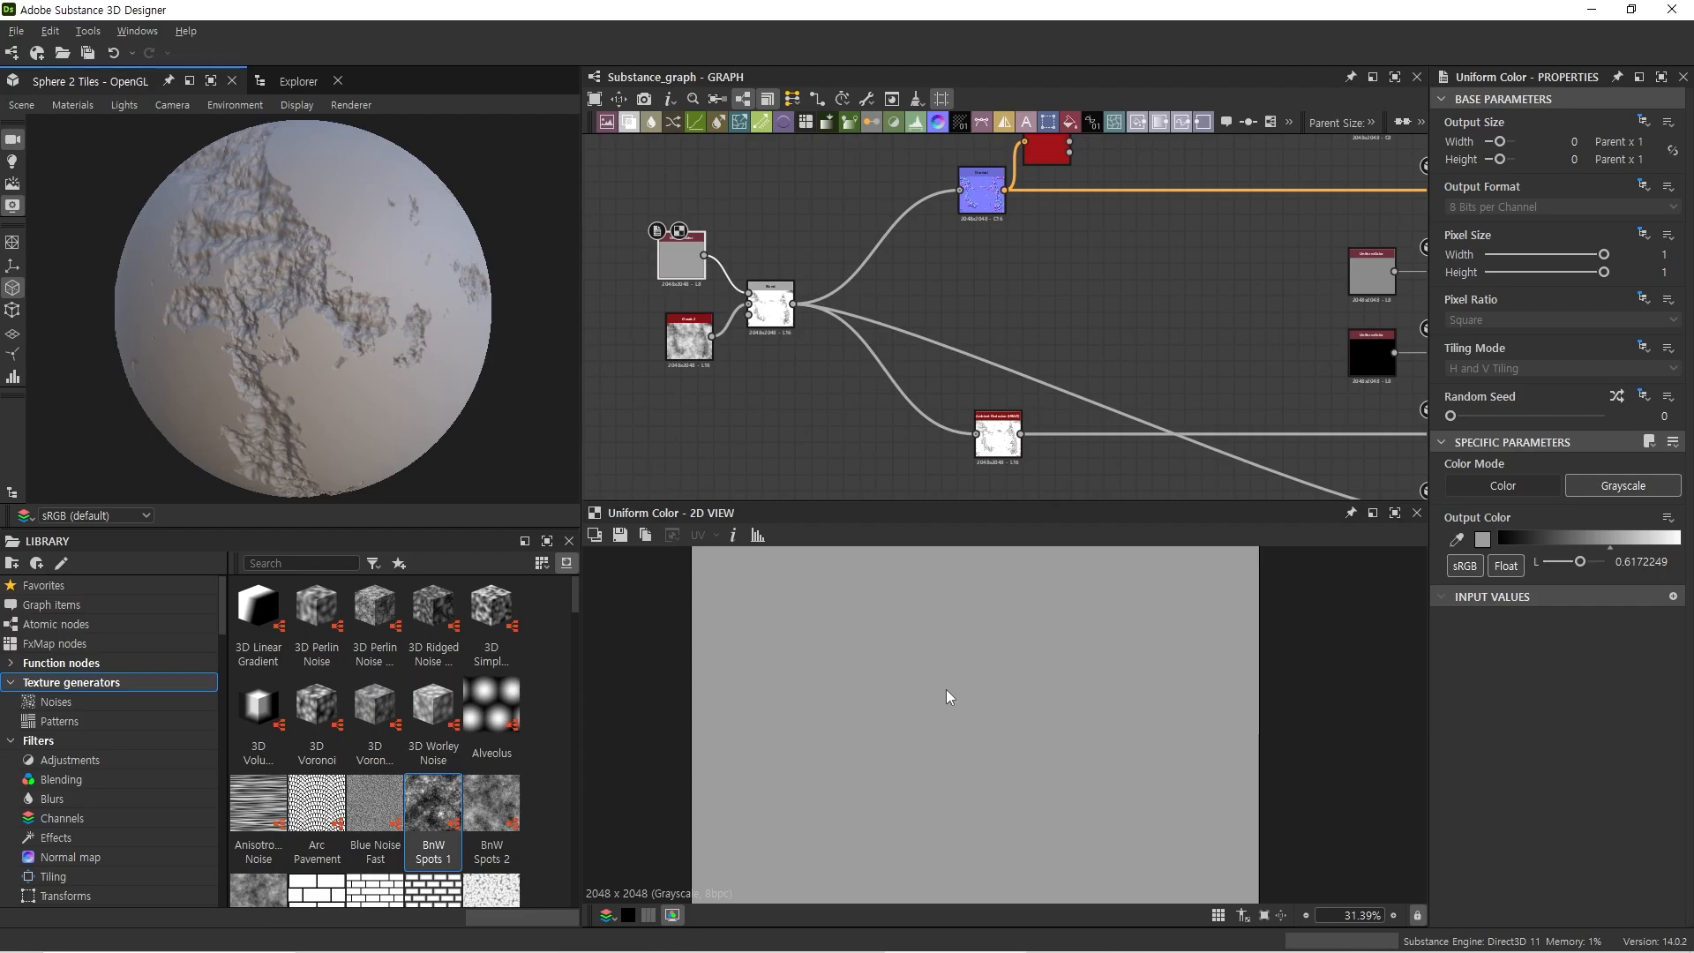
click(770, 309)
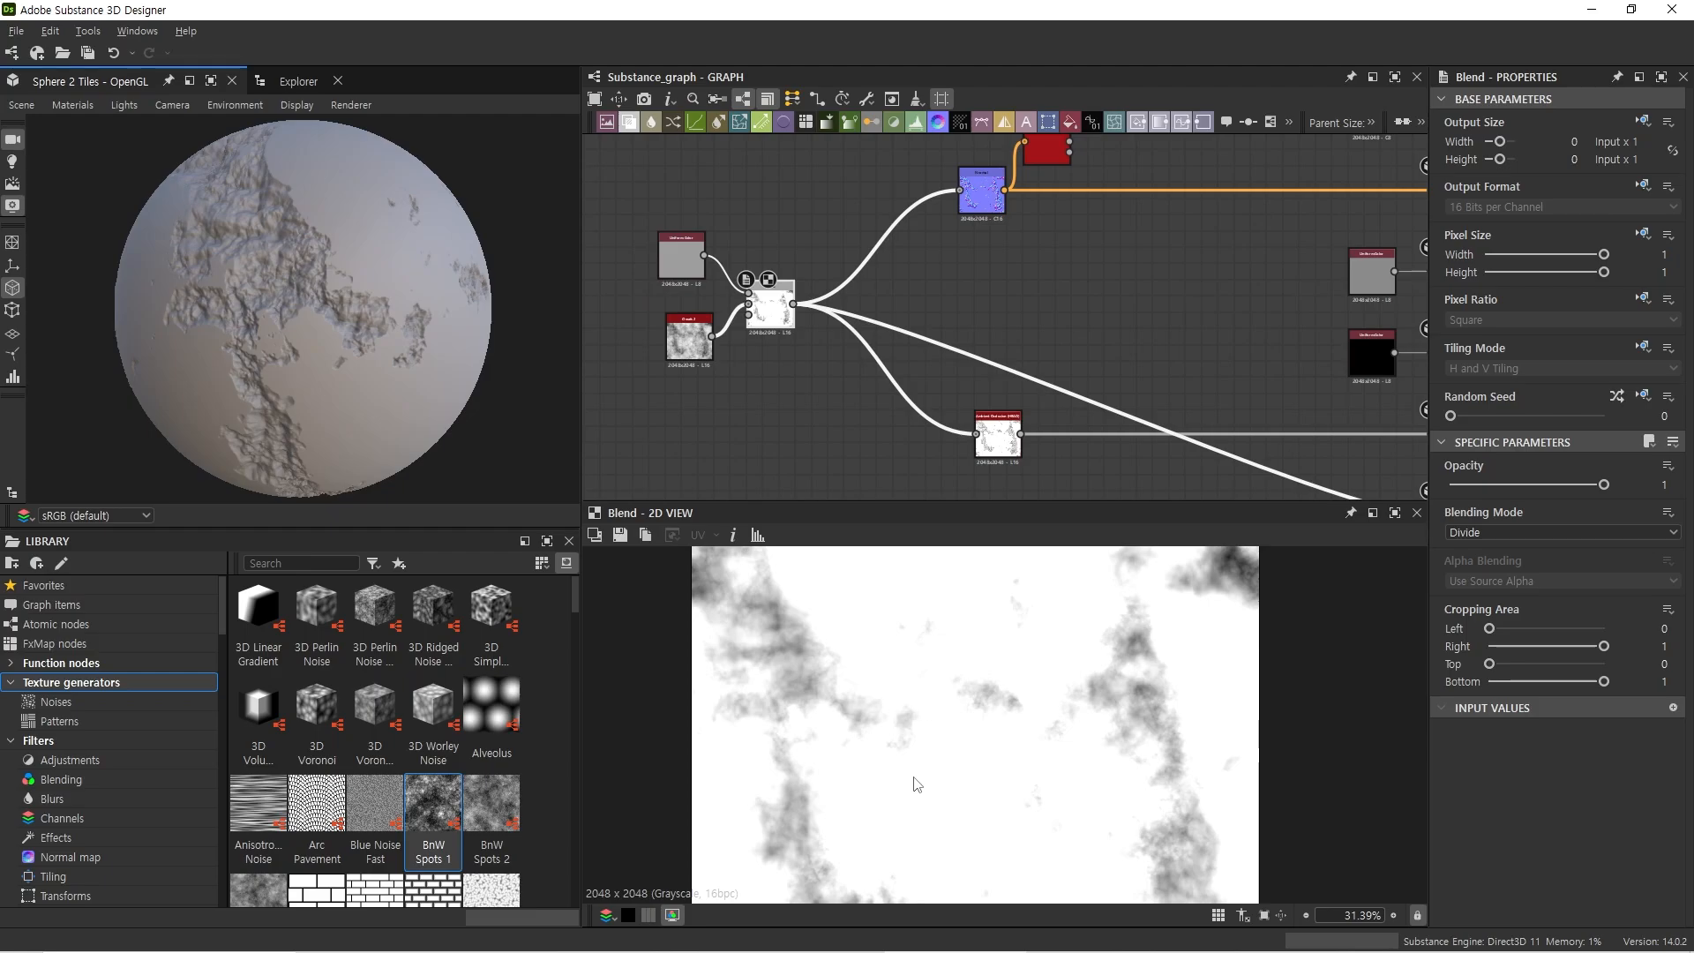
Step: Set the Uniform Color feeding the Blend to a gray of about 0.67 and check the preview sphere
click(681, 256)
mouse_move(1589, 540)
mouse_down()
mouse_move(1617, 549)
mouse_move(1582, 553)
mouse_move(1621, 560)
mouse_up()
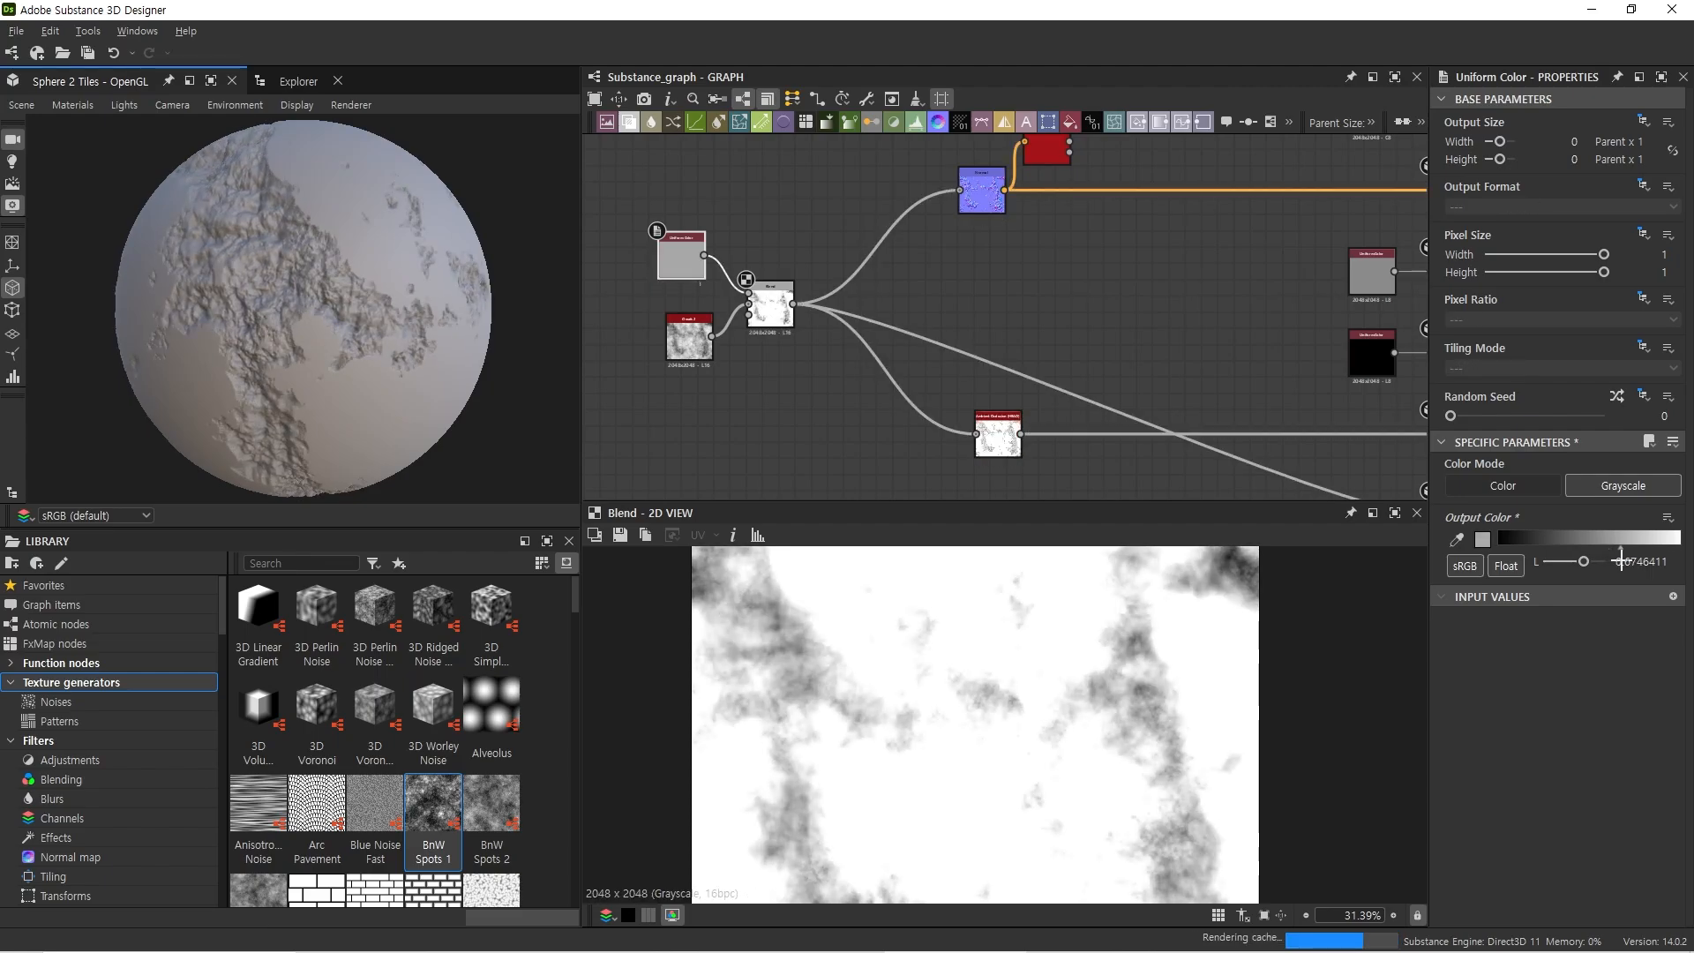
drag(357, 385, 364, 385)
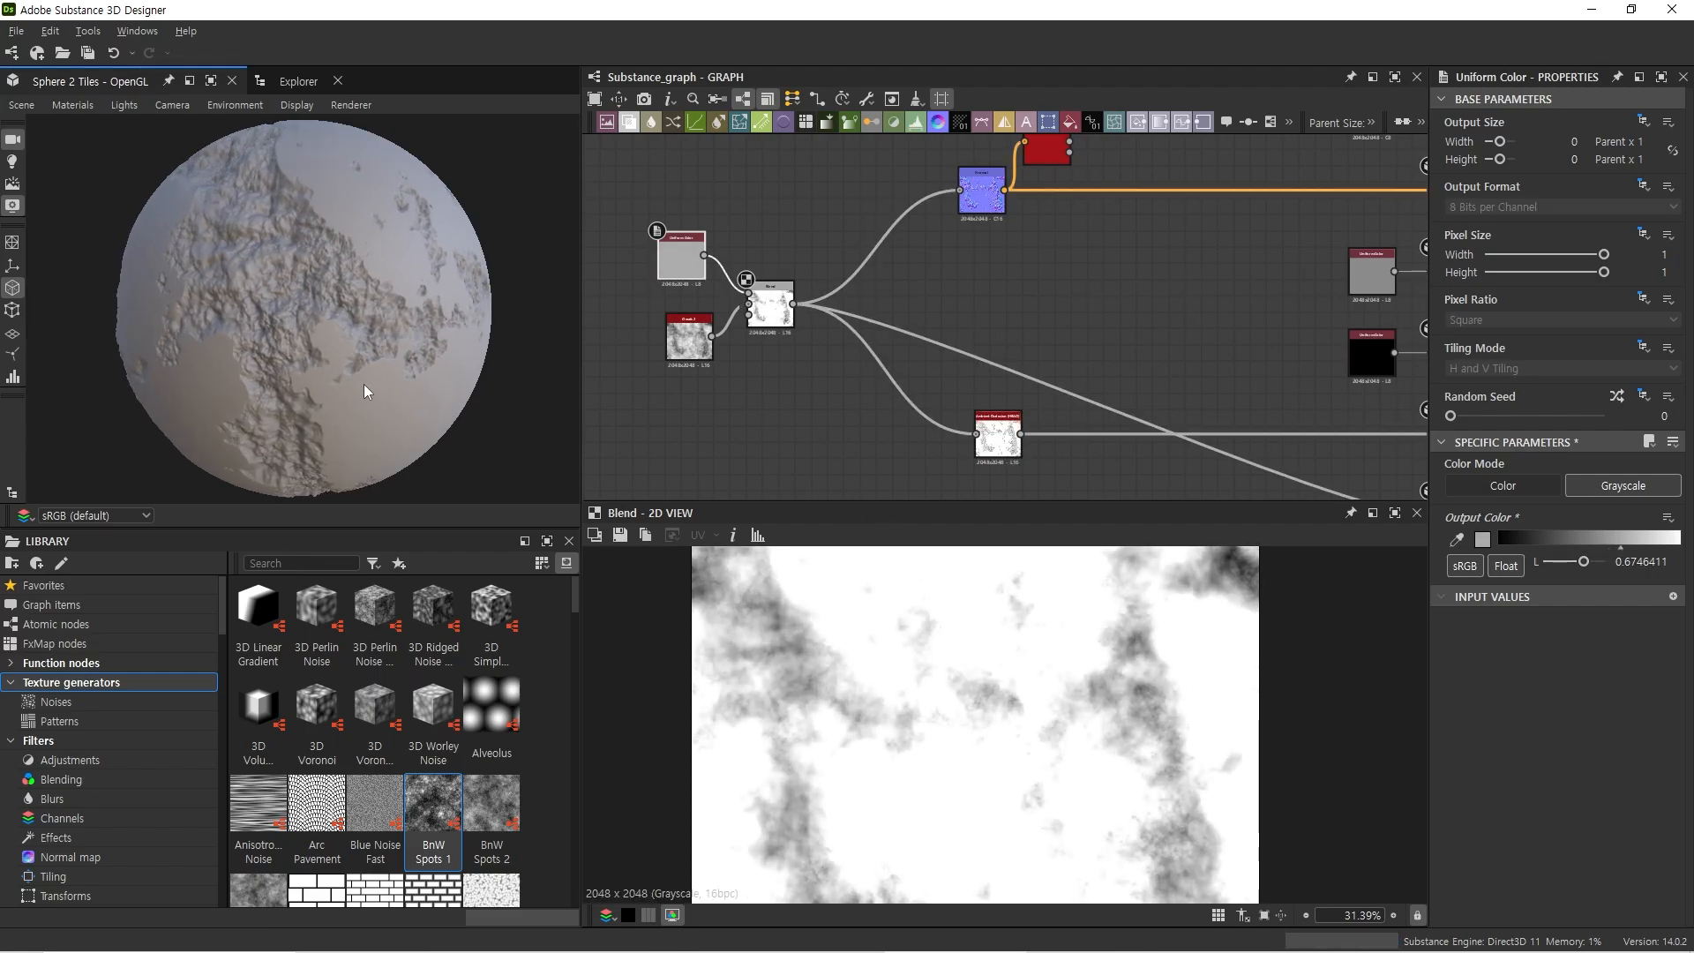
Step: Align Uniform Color above Clouds 2, and move both together with the Blend farther away from the Normal and HBAO nodes
middle_drag(749, 427, 905, 420)
scroll(811, 372, up, 2)
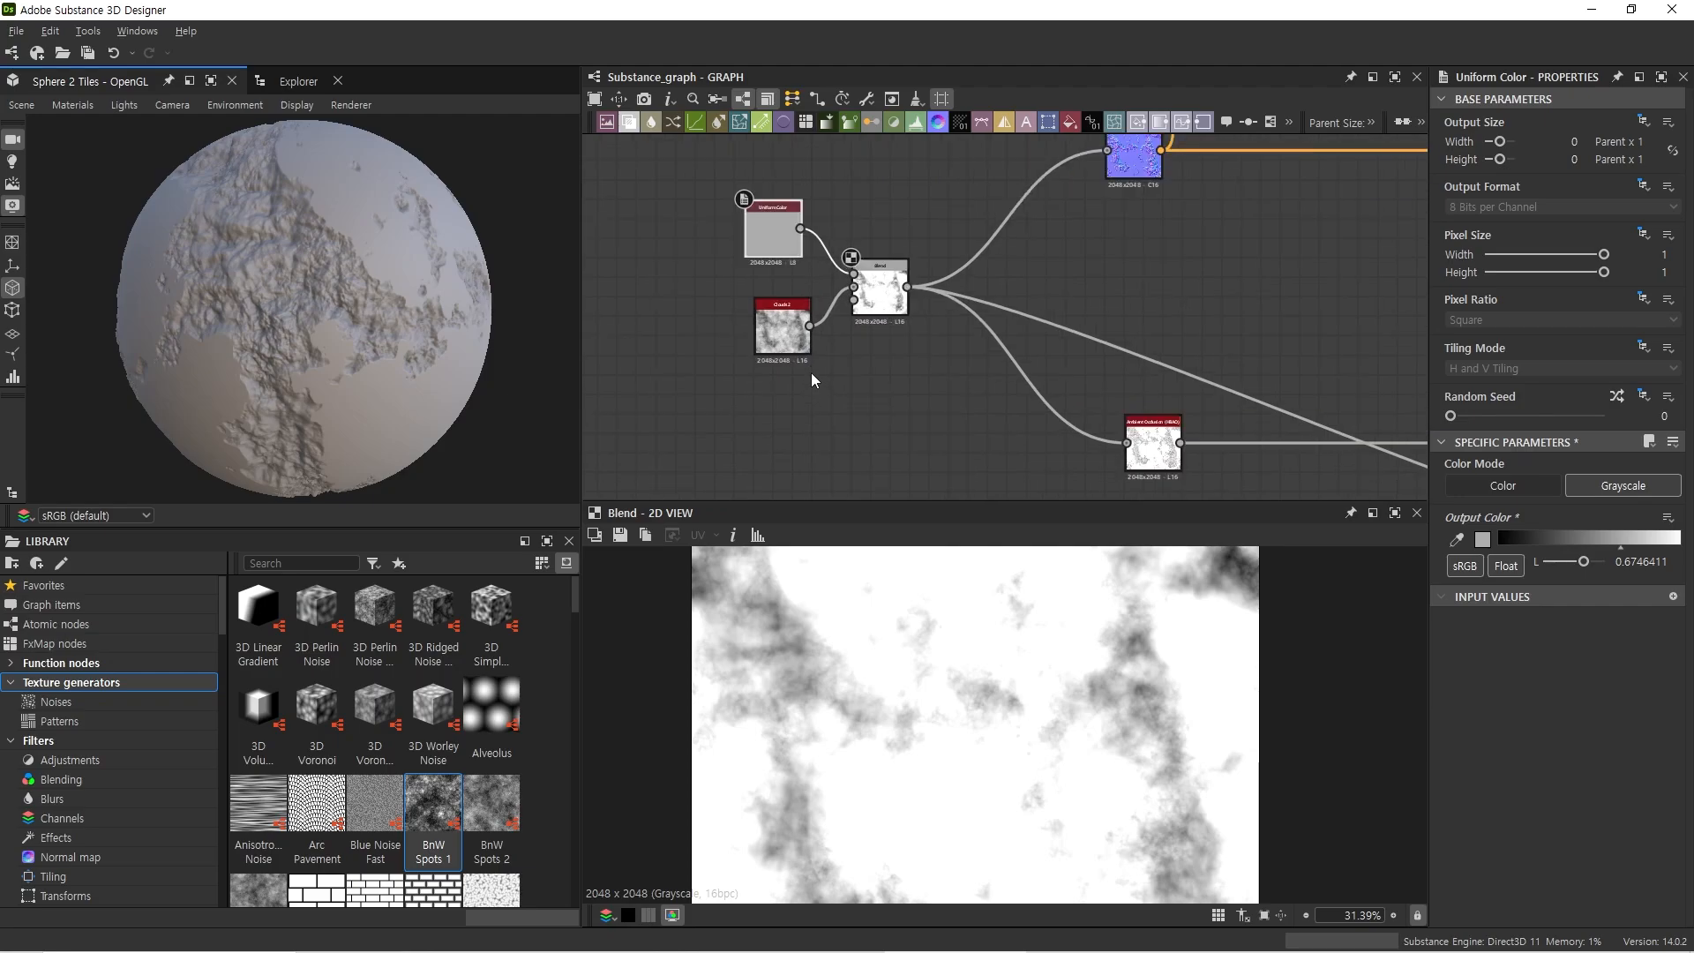
drag(788, 328, 767, 328)
drag(770, 228, 759, 229)
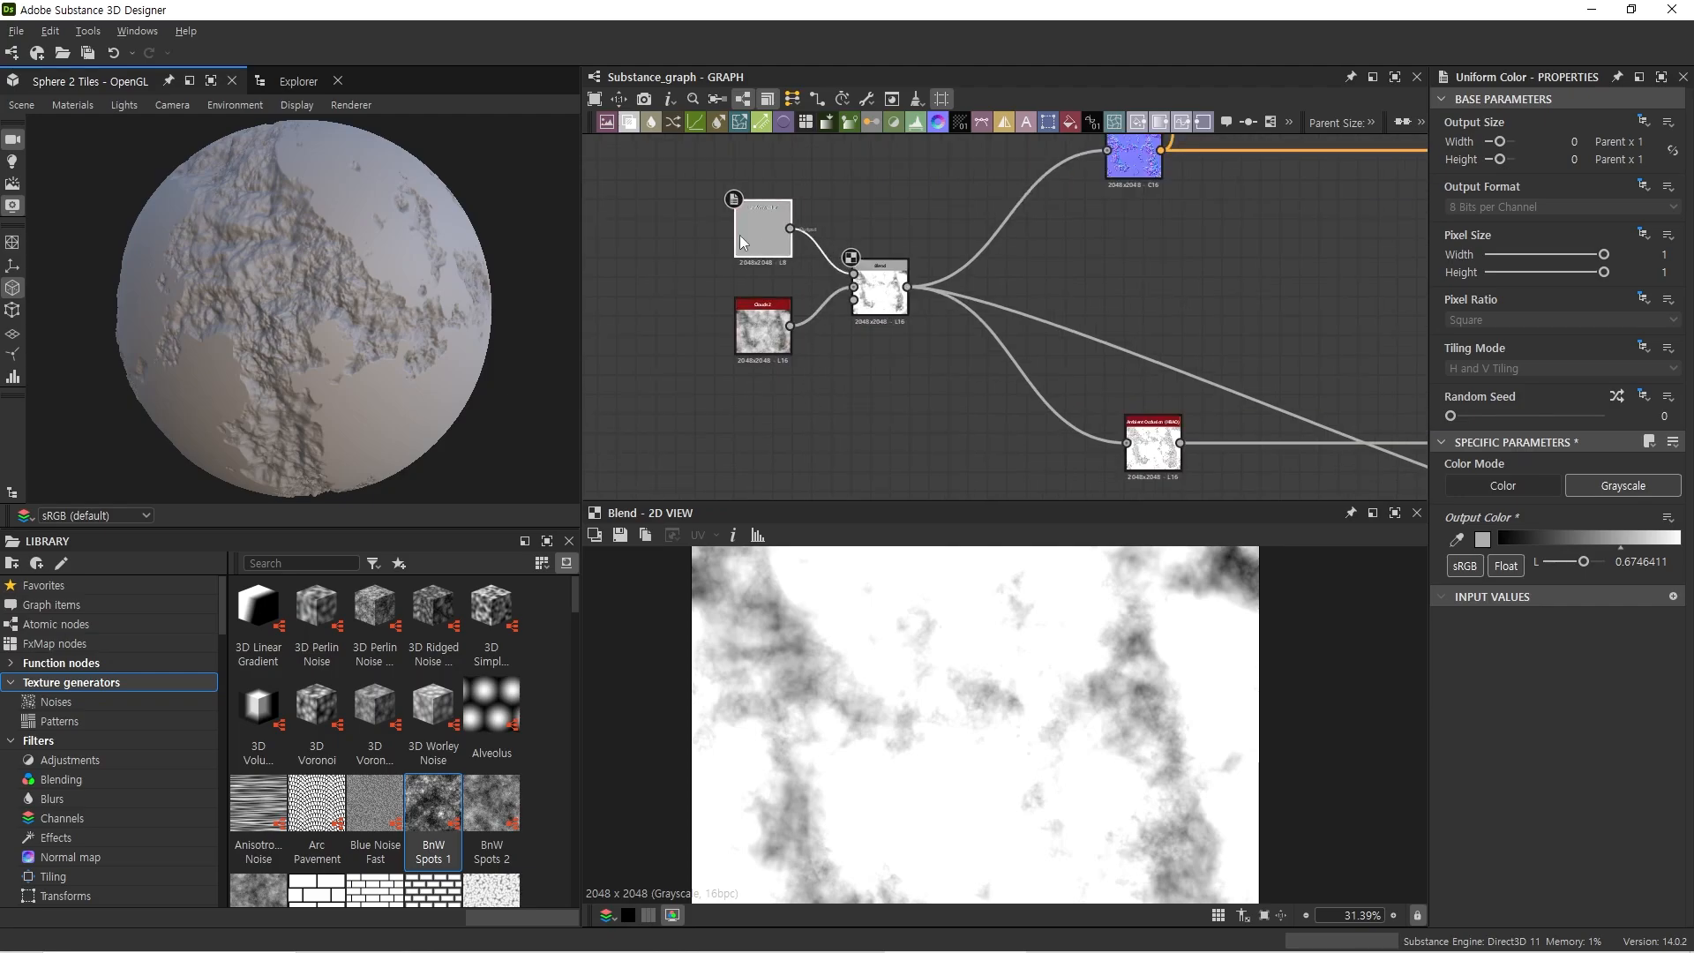
drag(654, 194, 884, 349)
drag(873, 285, 798, 233)
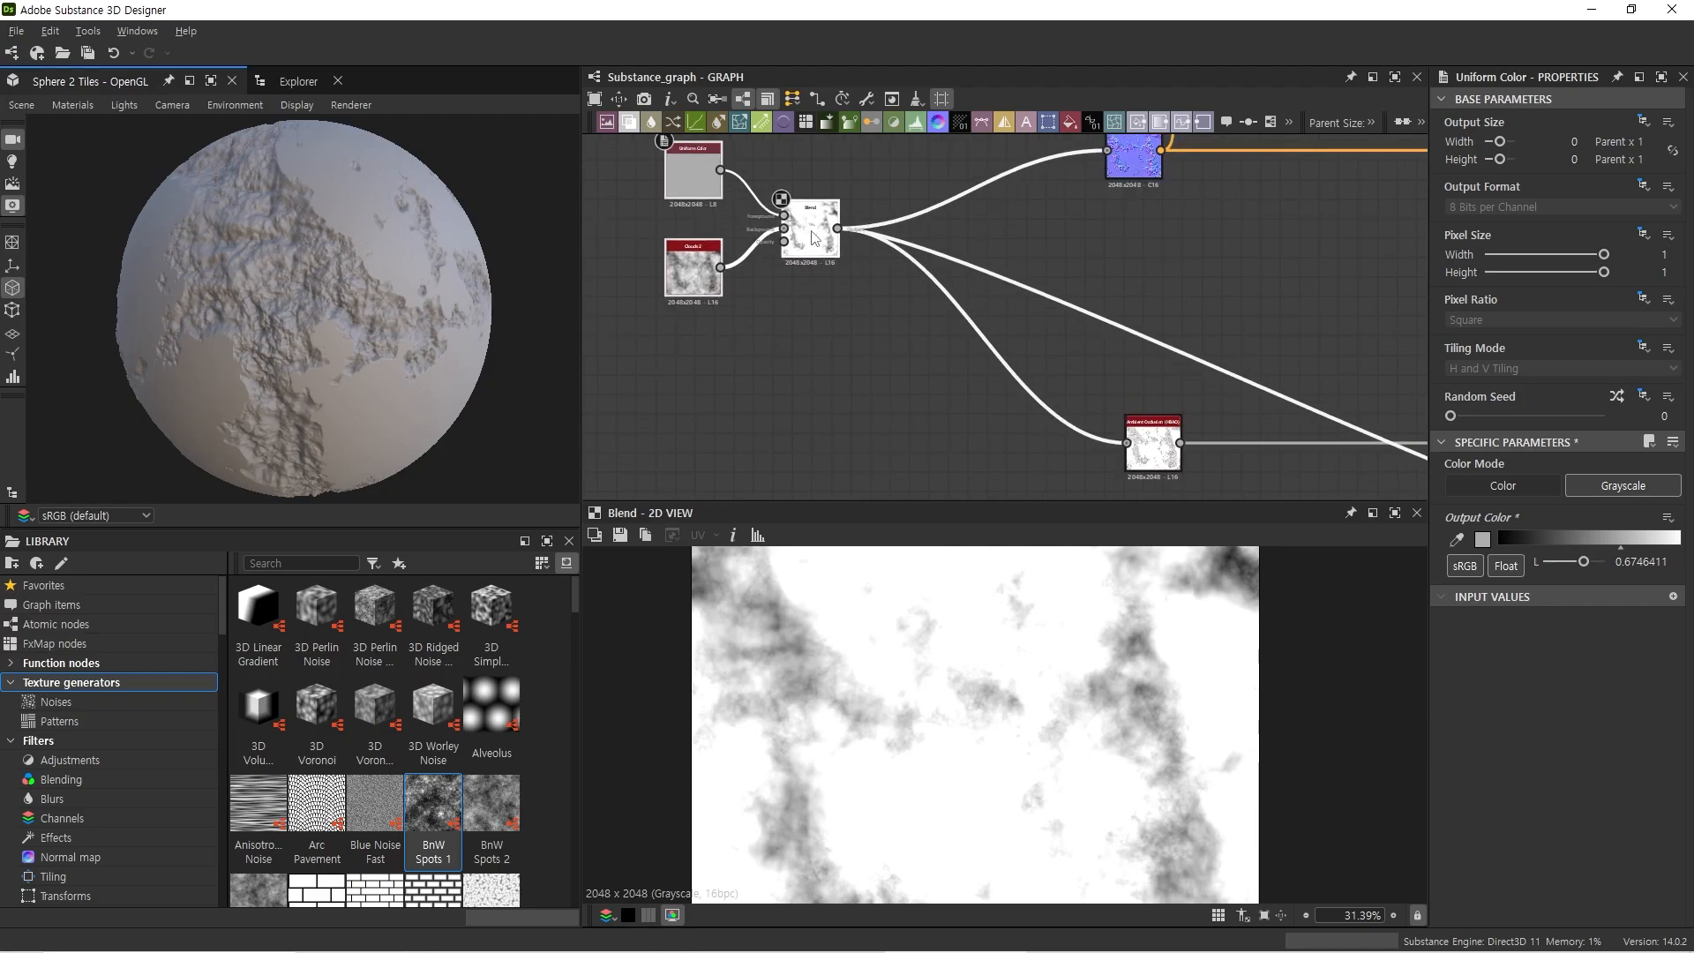
click(764, 391)
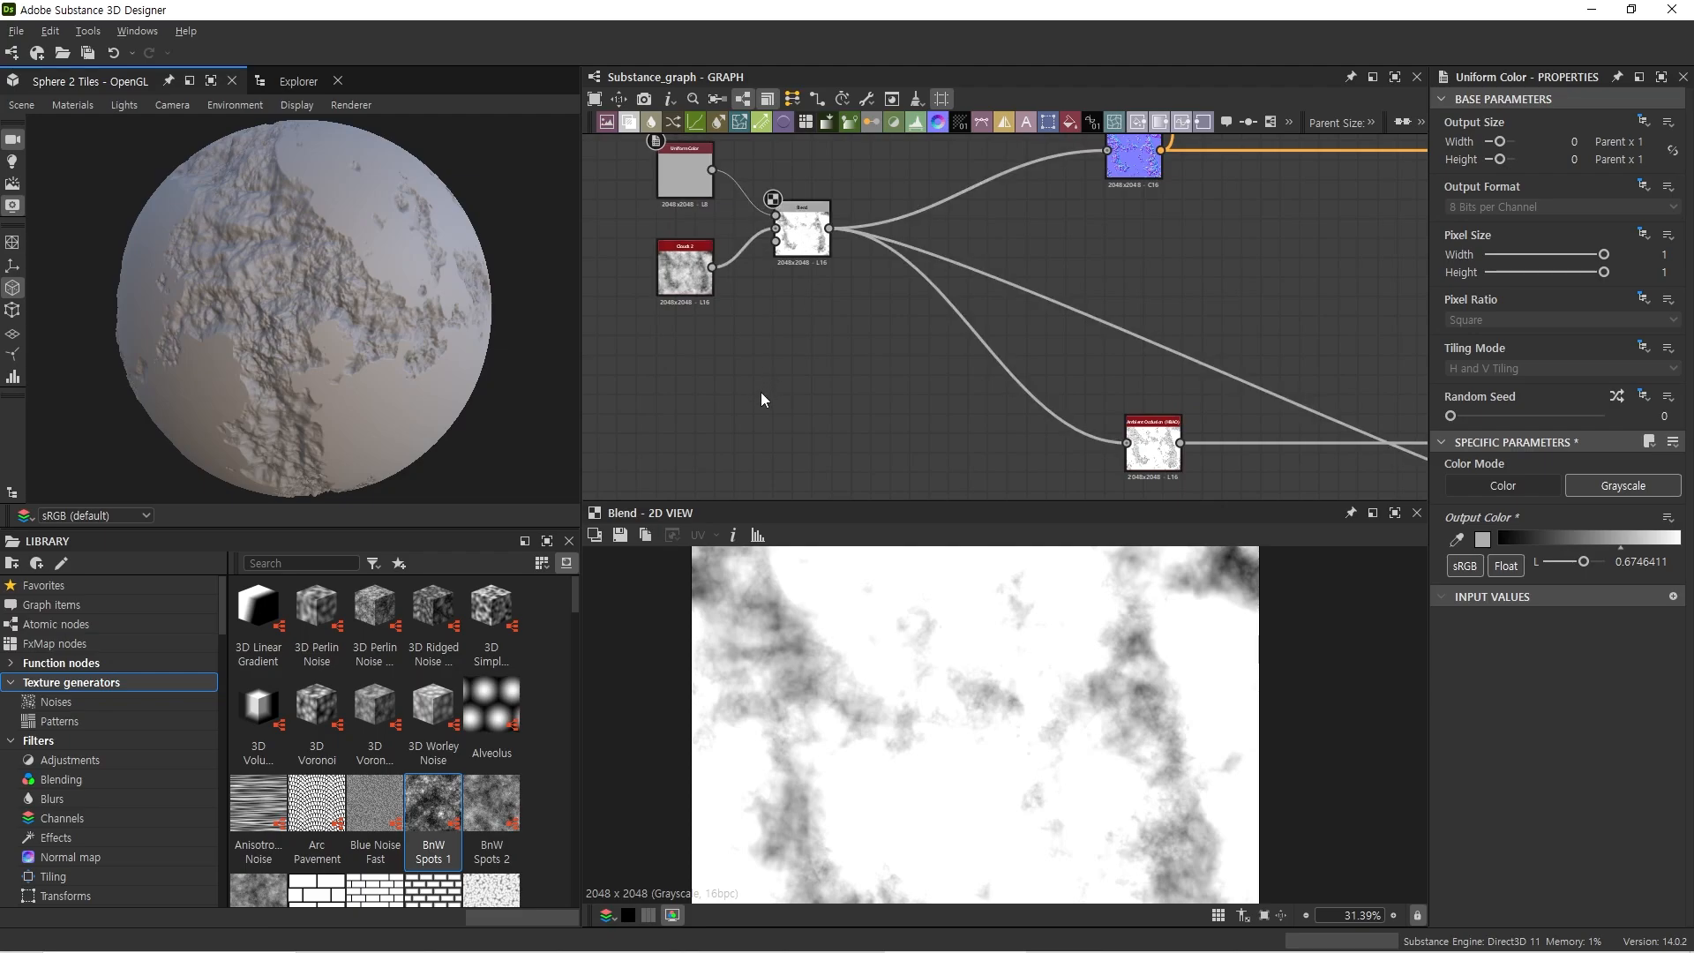
mouse_move(771, 349)
middle_down()
mouse_move(785, 437)
mouse_move(794, 370)
middle_up()
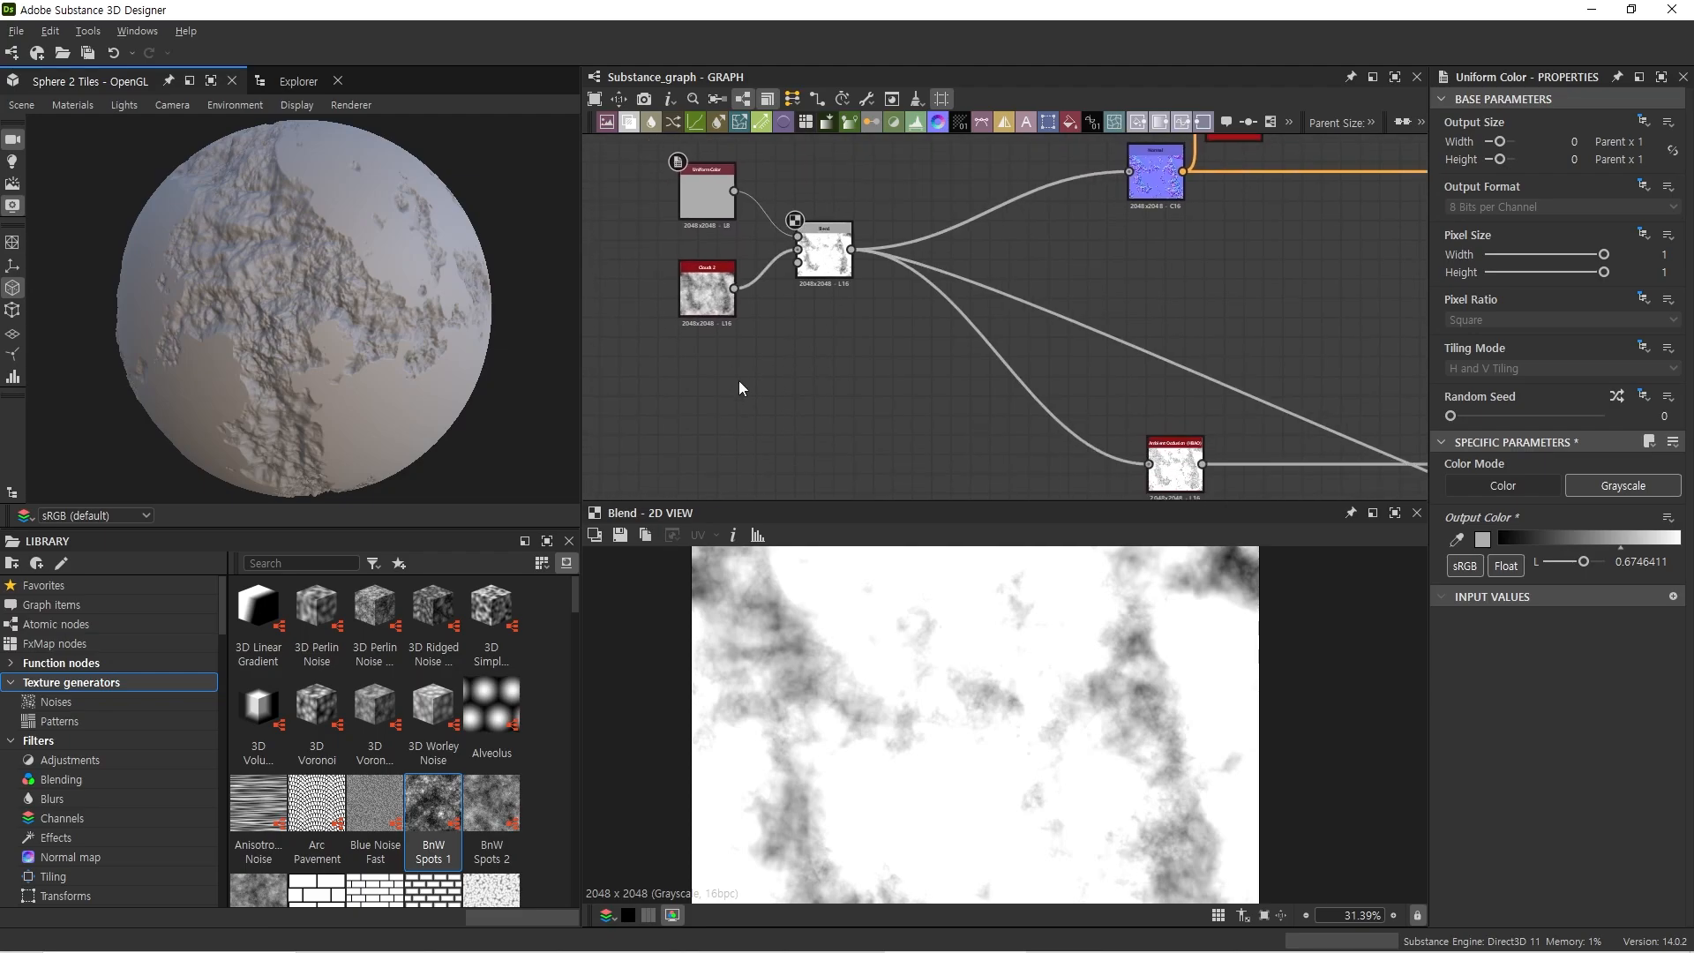
Step: Add a BnW Spots 2 noise node below Clouds 2
key(space)
text(spo)
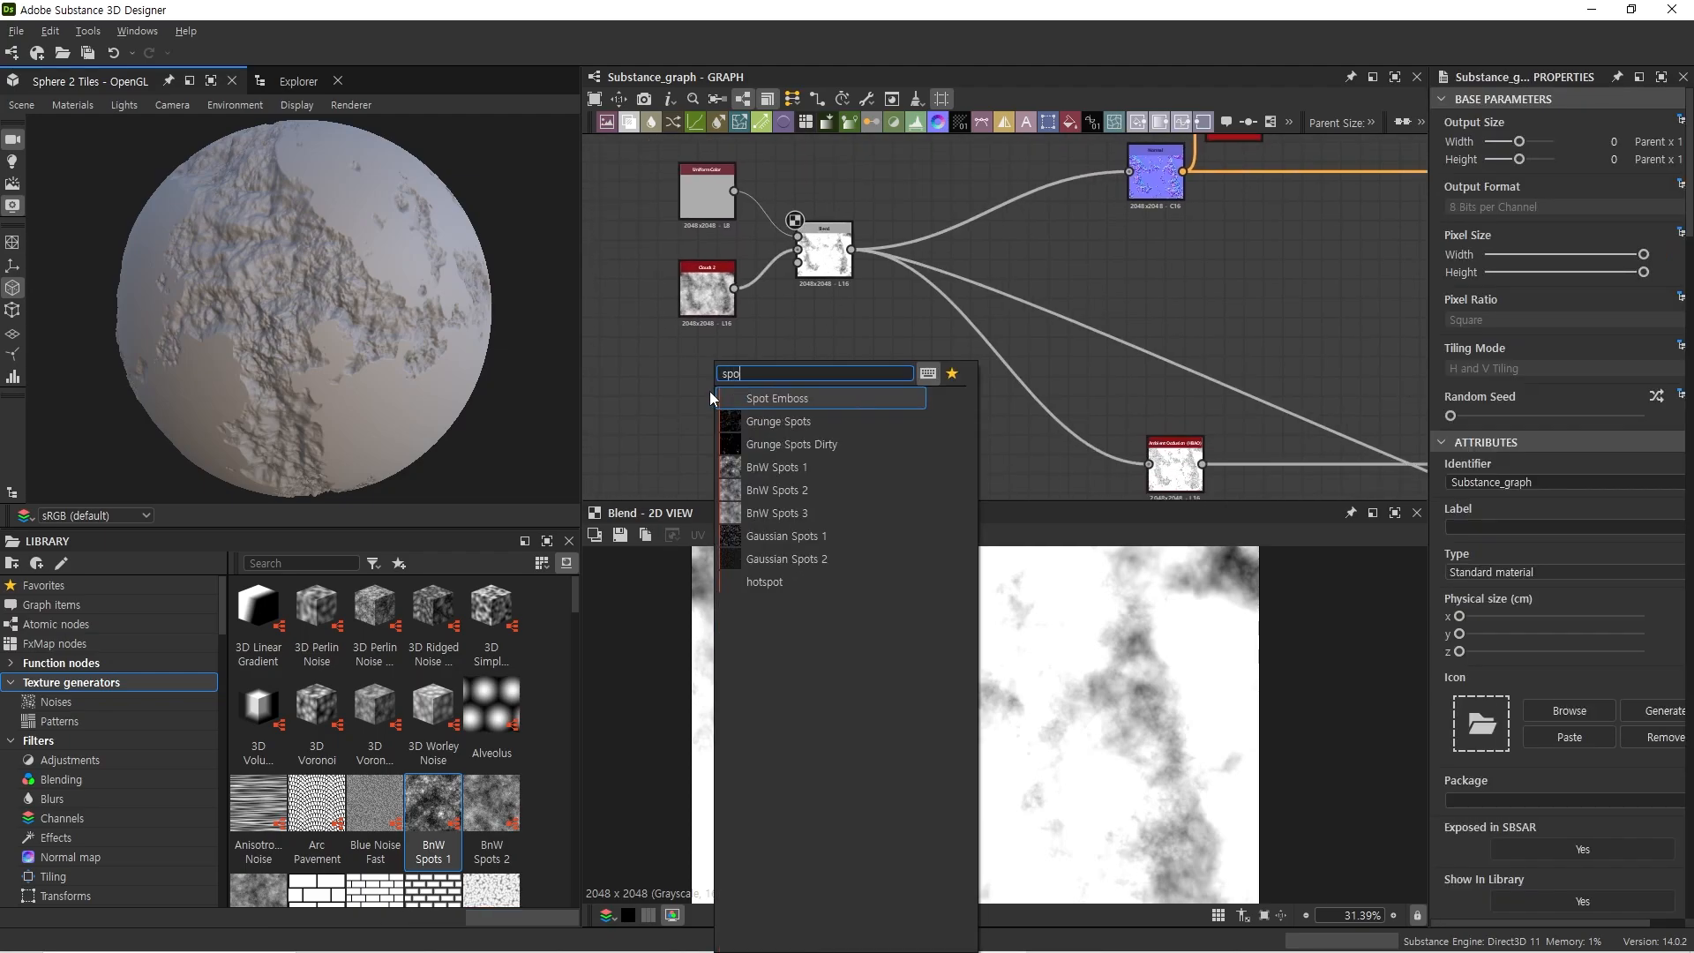
click(771, 490)
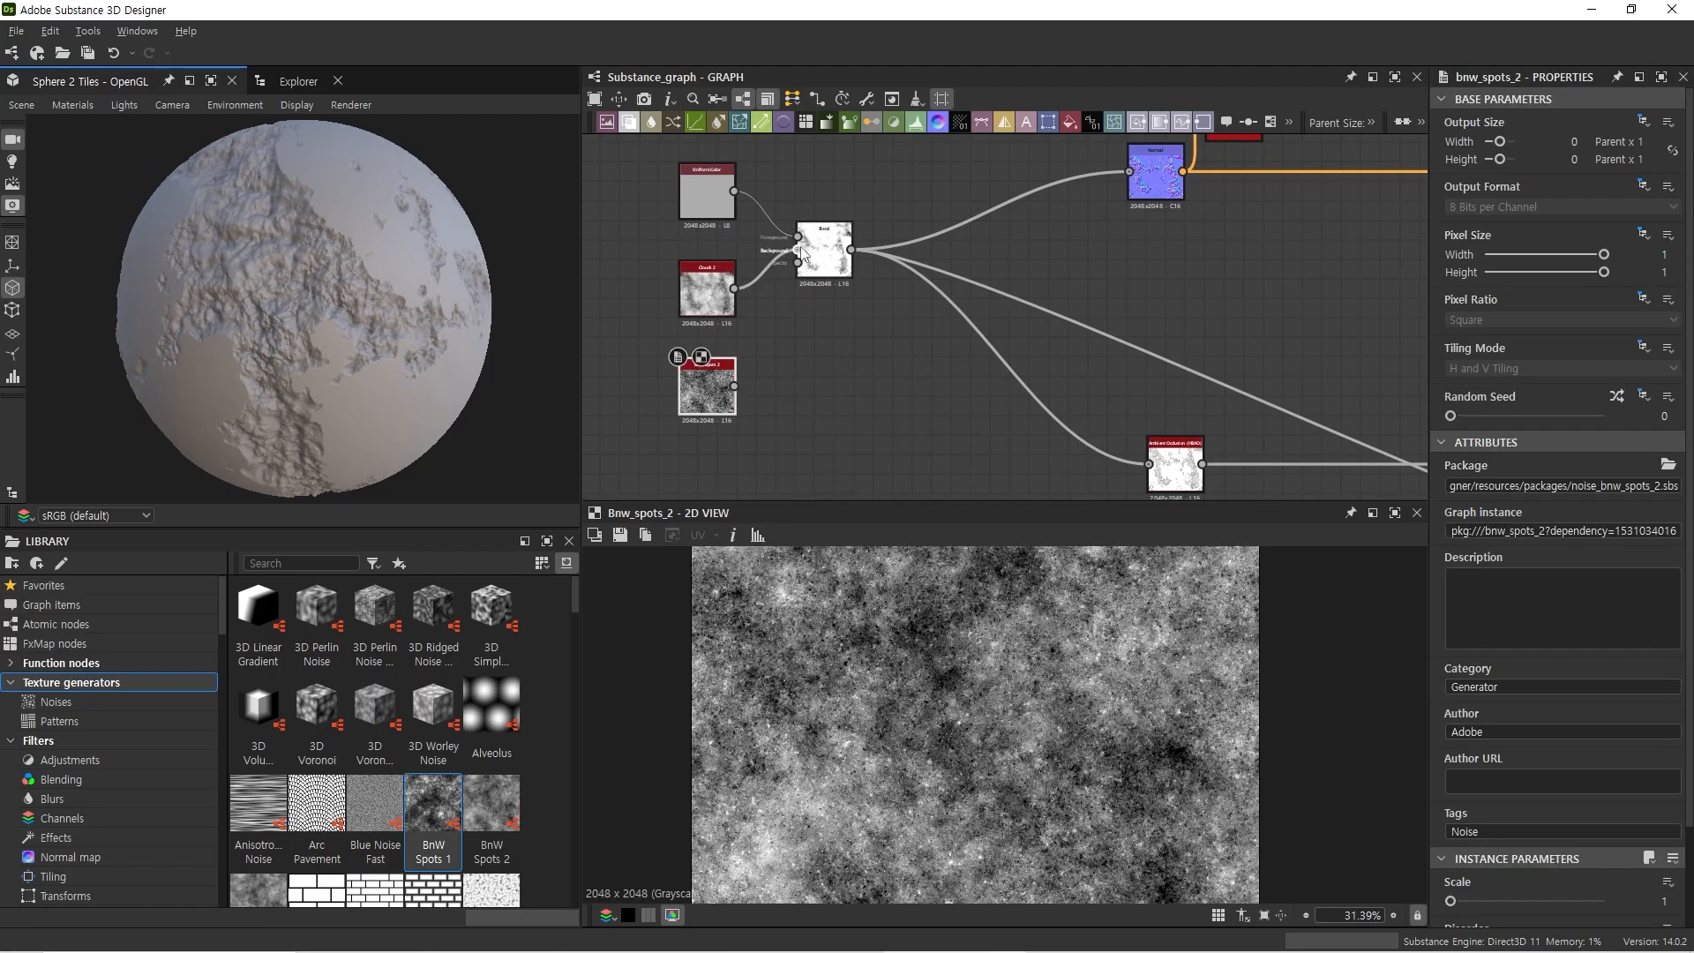
Step: Insert a Blend between Clouds 2 and the Divide Blend, with BnW Spots 2 as foreground at 0.12 opacity
drag(831, 252, 889, 252)
double_click(712, 289)
key(space)
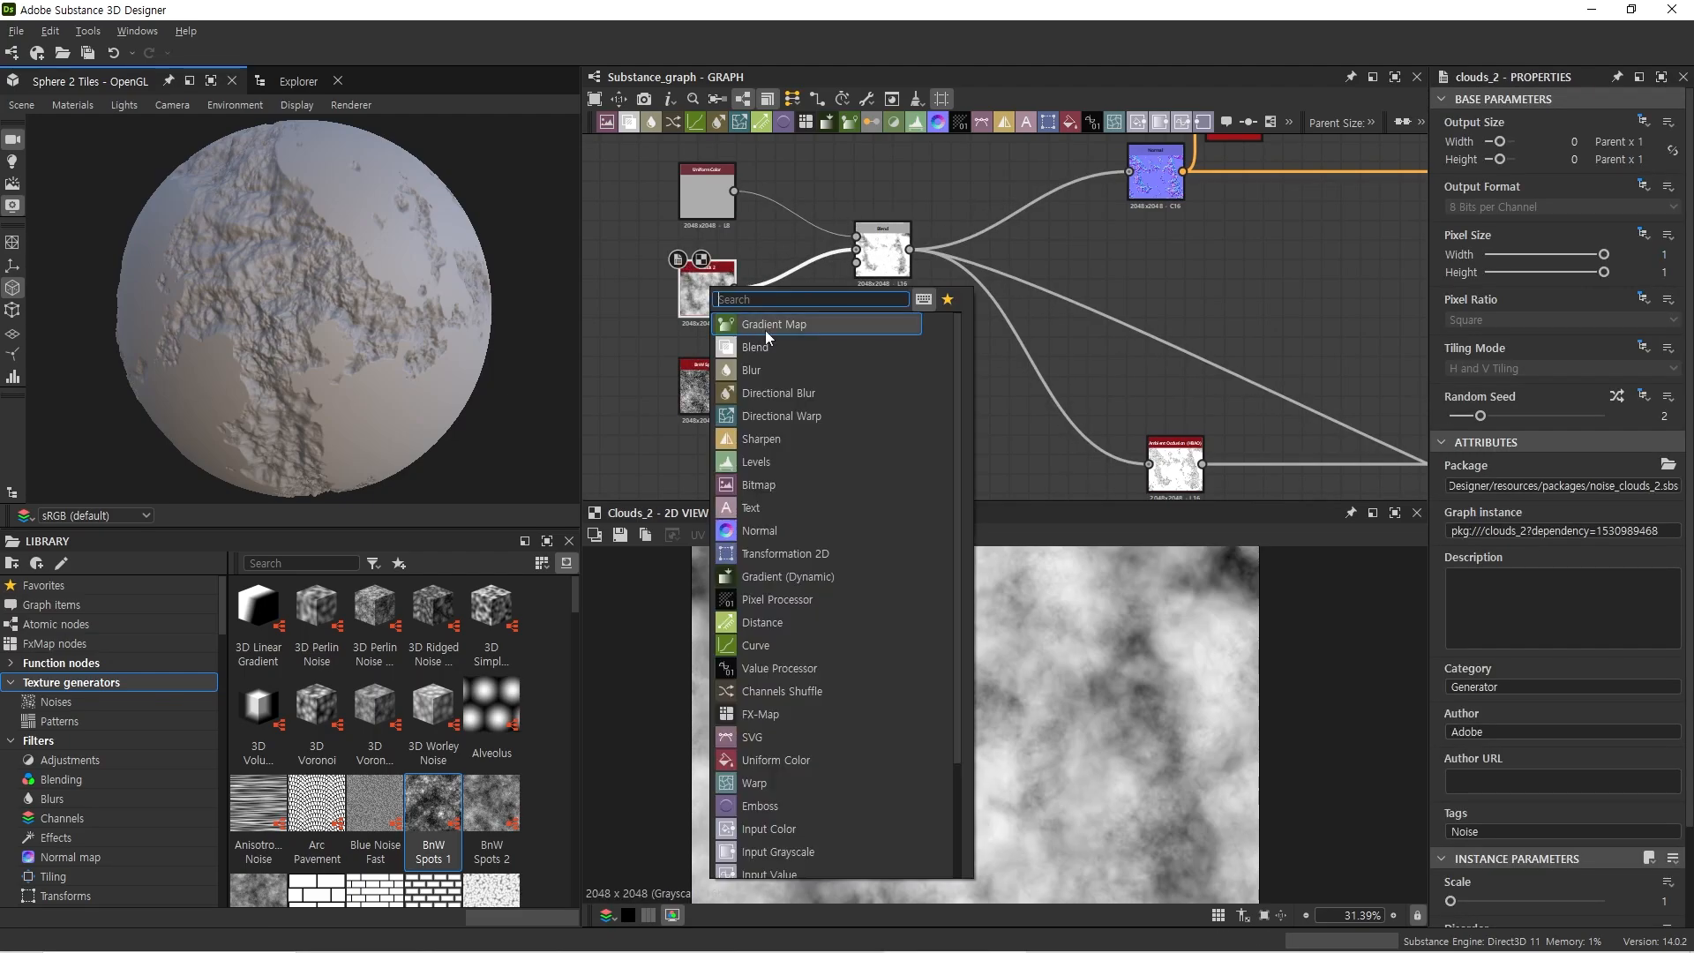
click(765, 347)
drag(734, 386, 782, 280)
drag(1479, 485, 1469, 485)
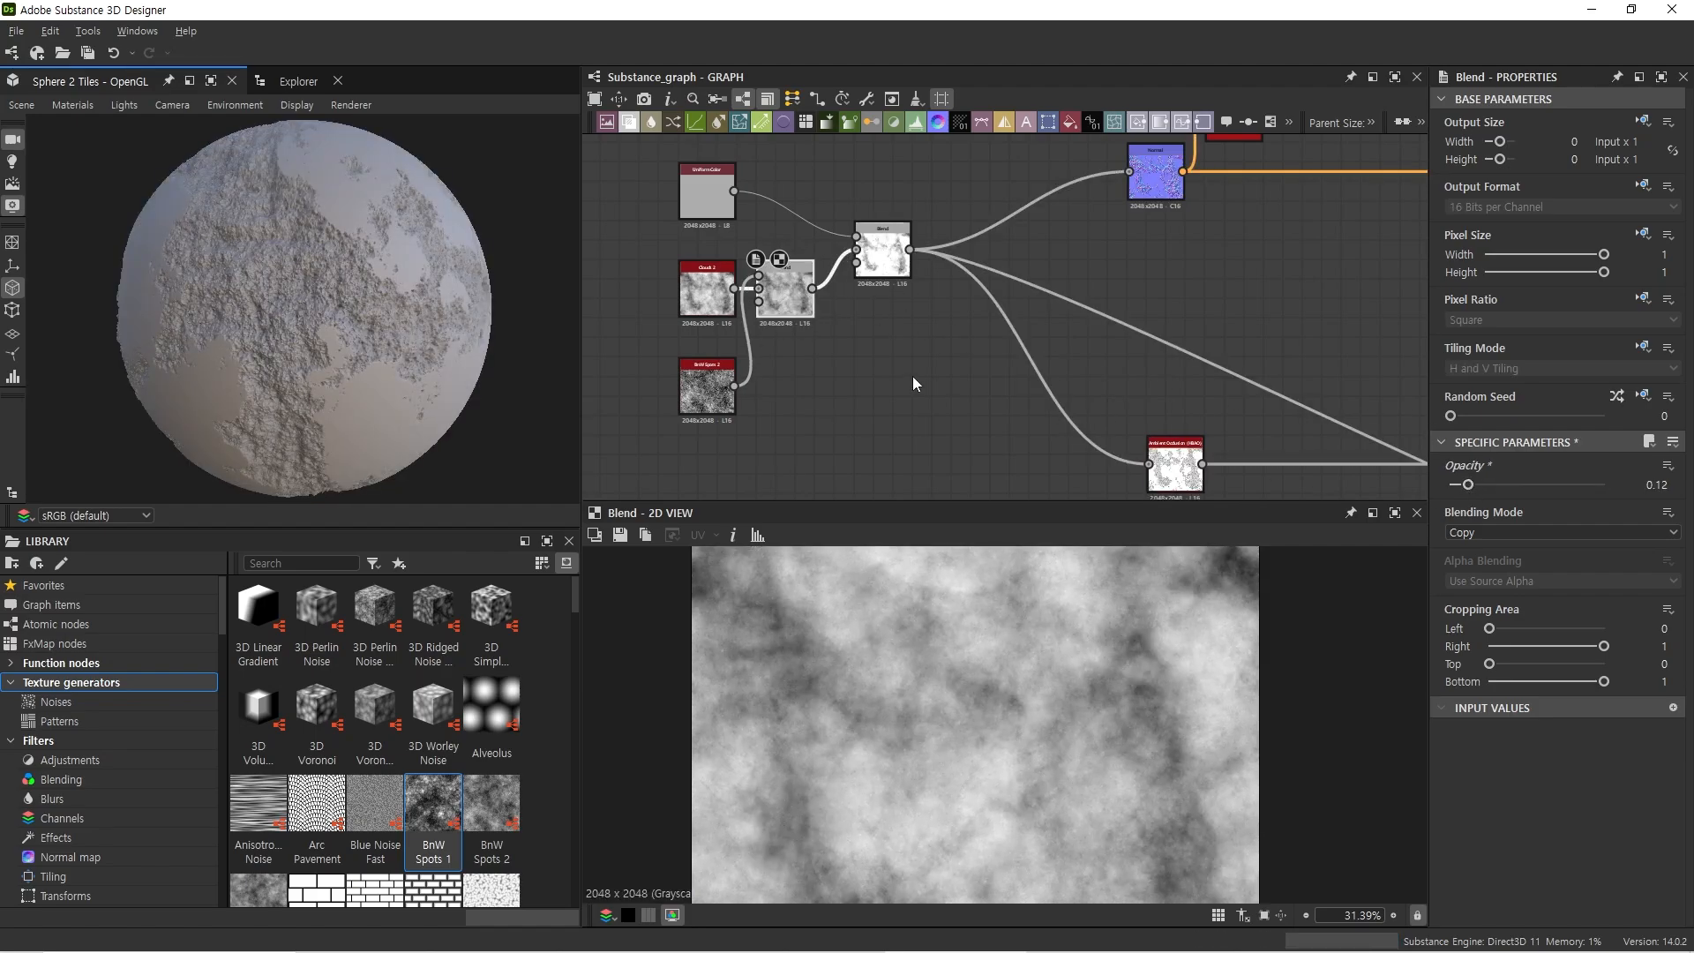
Step: Check the Divide Blend's result and move the noise and blend nodes farther away from the Normal node
click(882, 258)
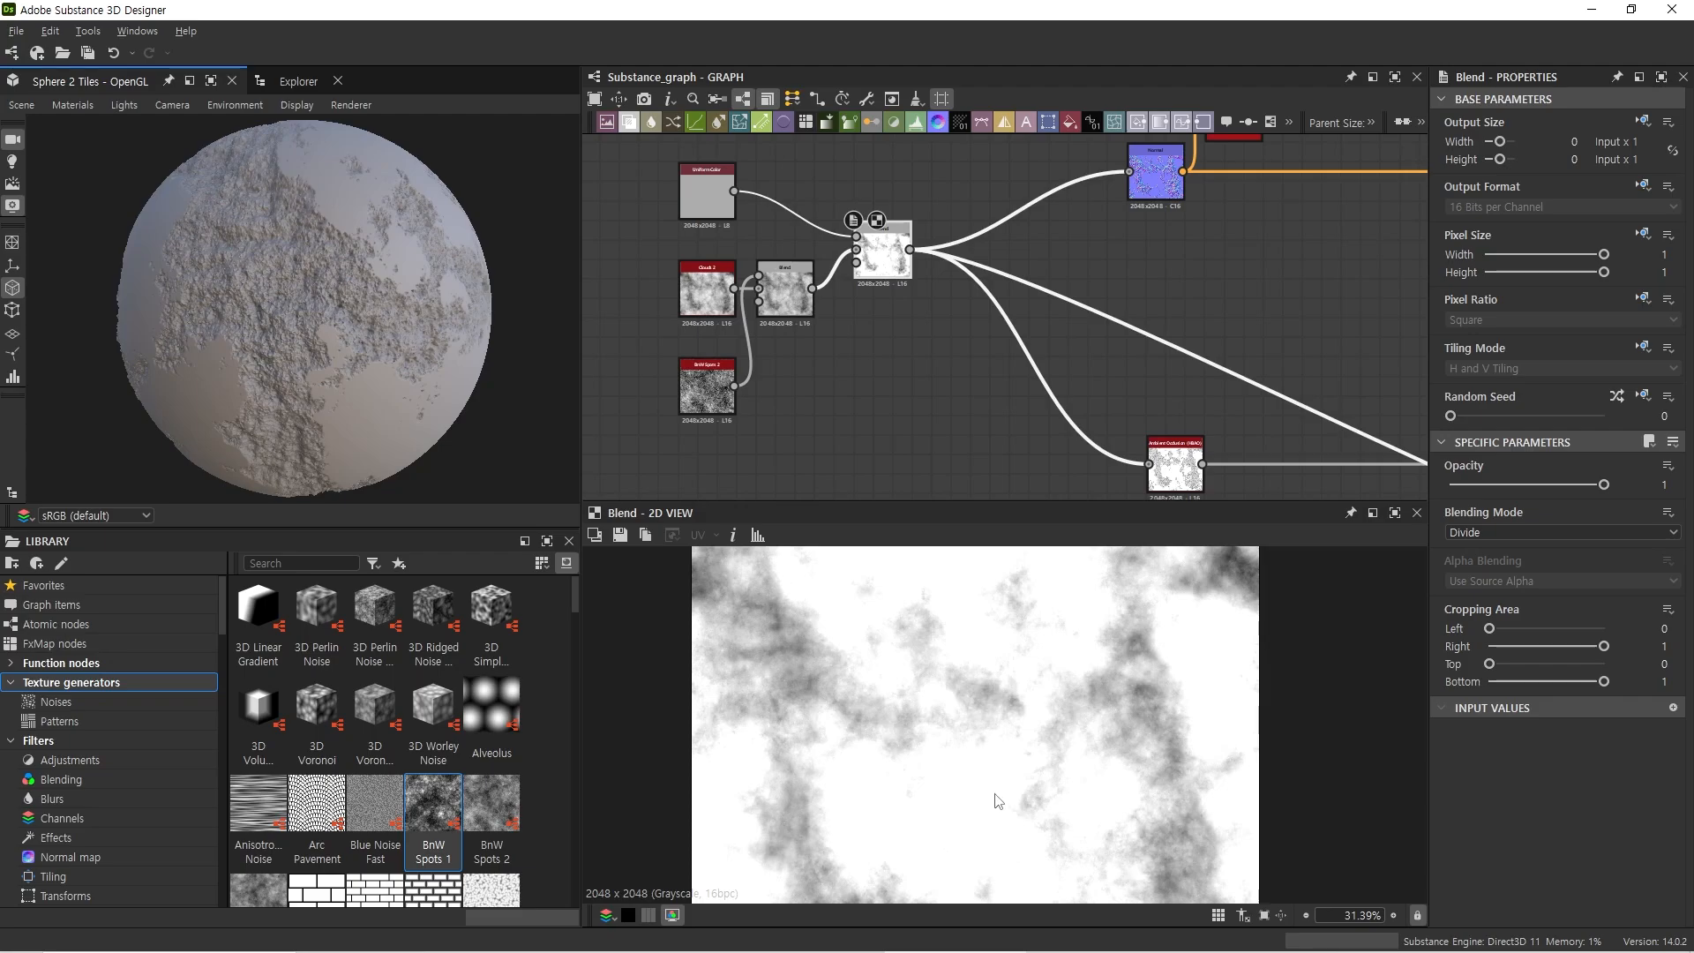
middle_drag(844, 313, 913, 392)
drag(648, 231, 982, 473)
drag(957, 335, 837, 316)
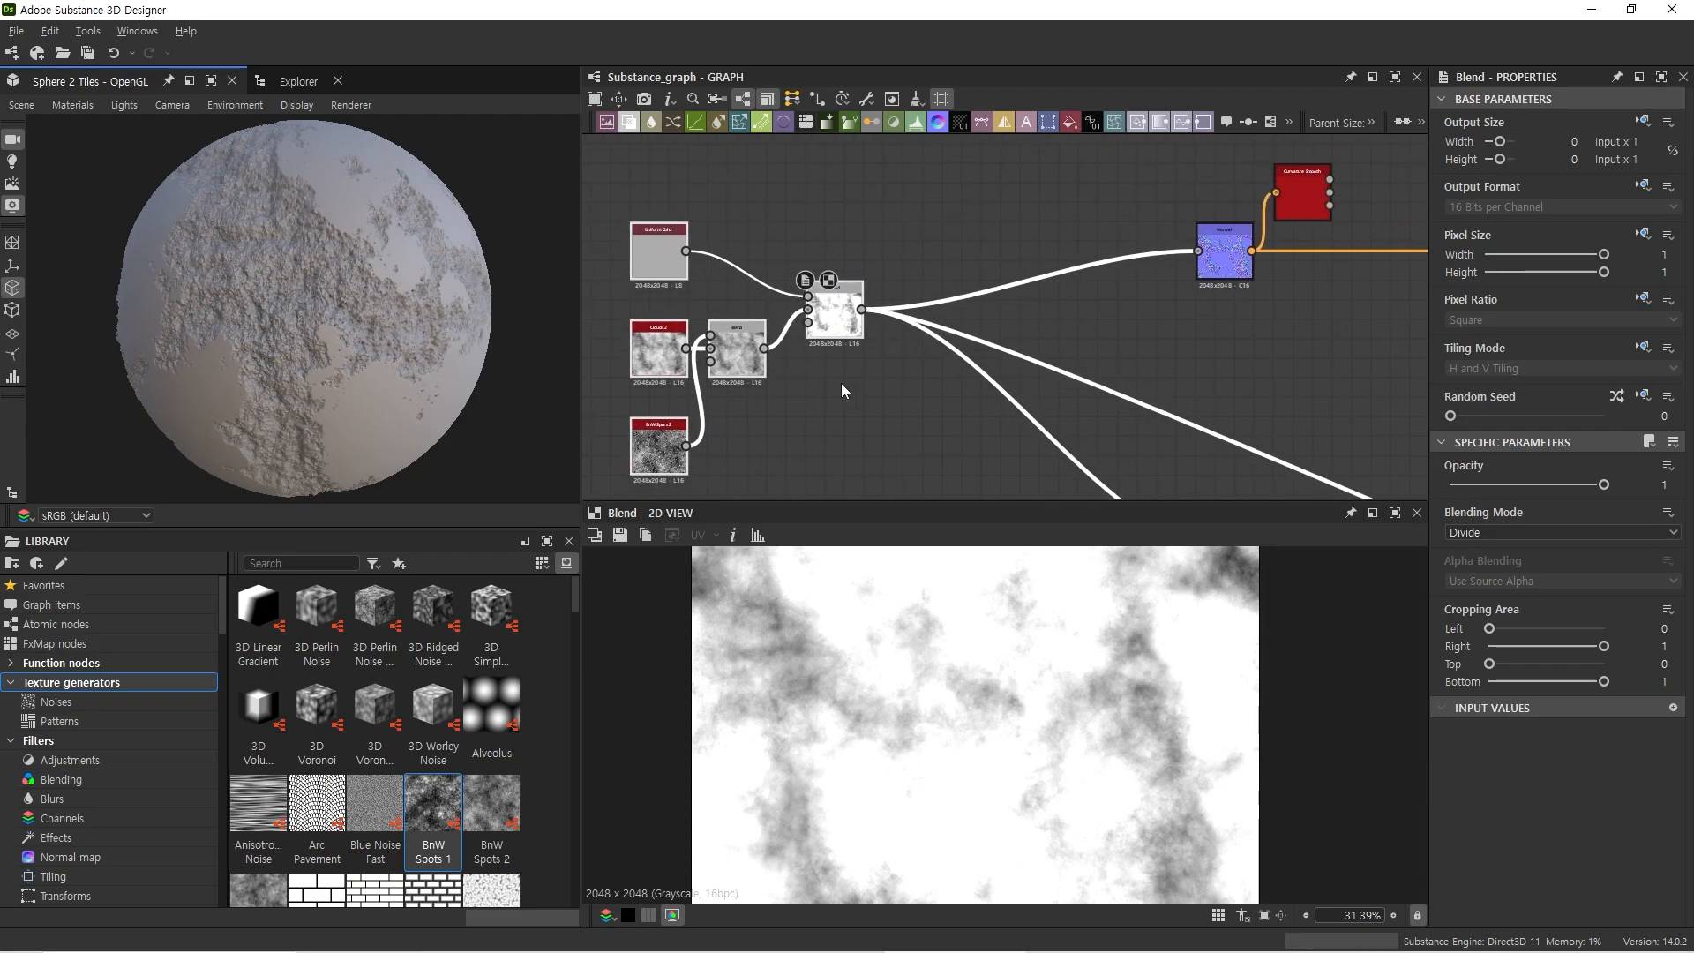
Step: Add another Blend after the Divide Blend and place a copy of BnW Spots 2 above it
click(852, 338)
key(space)
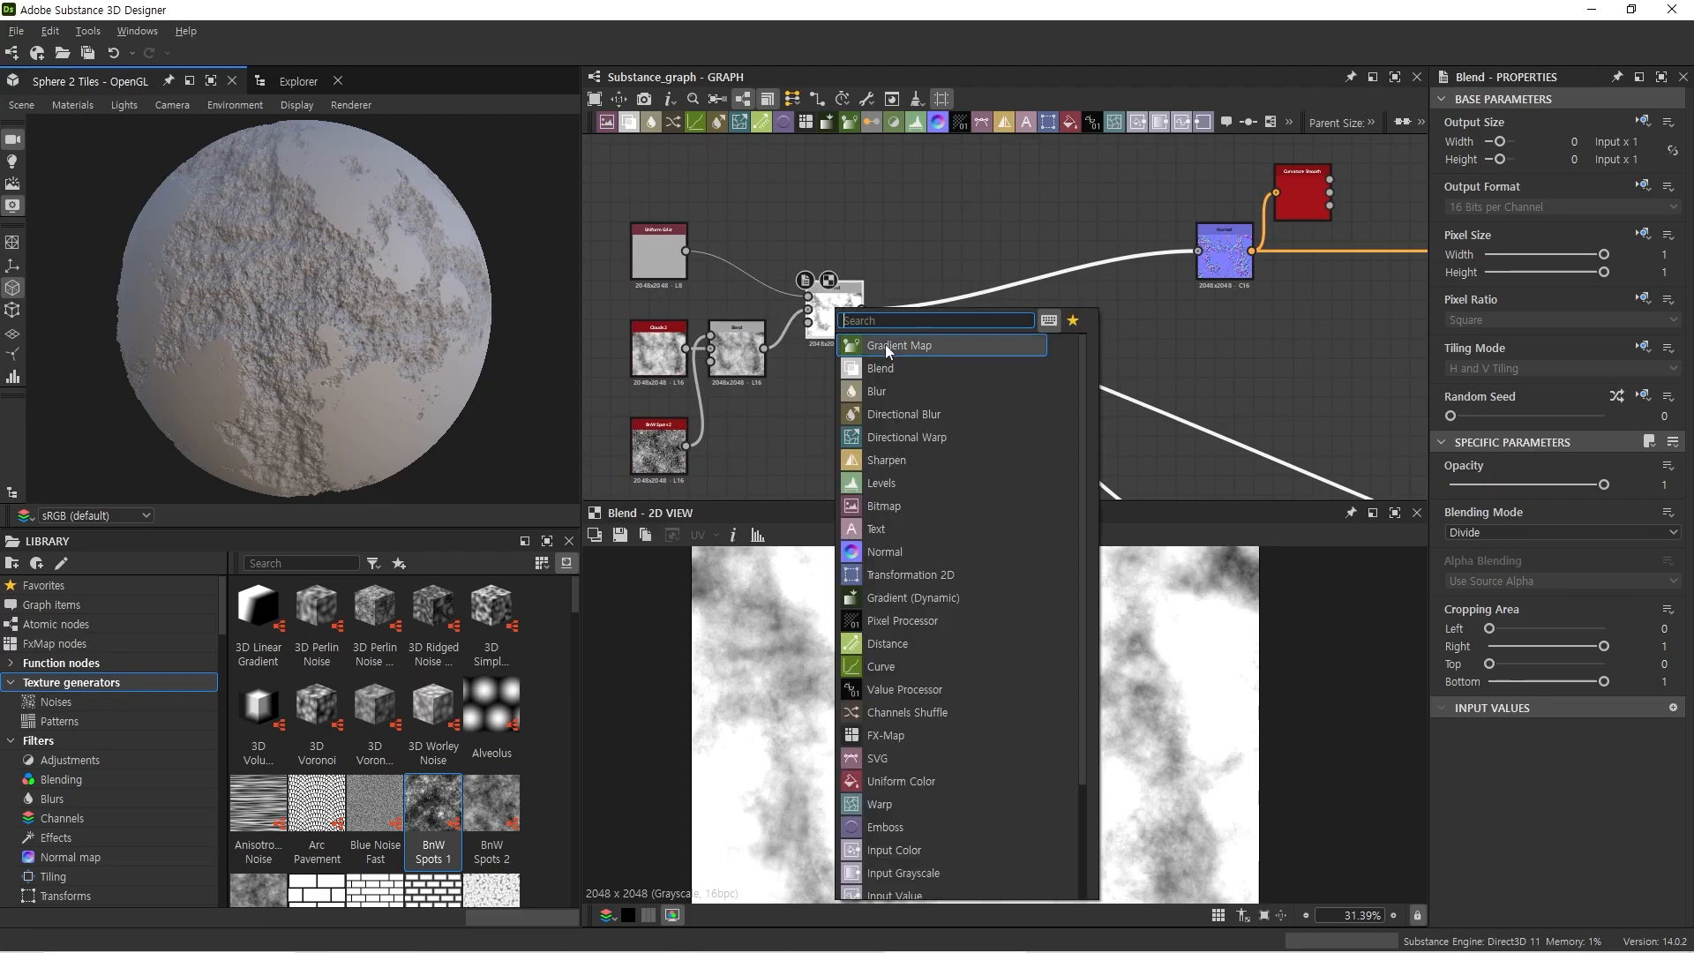
click(889, 370)
click(691, 452)
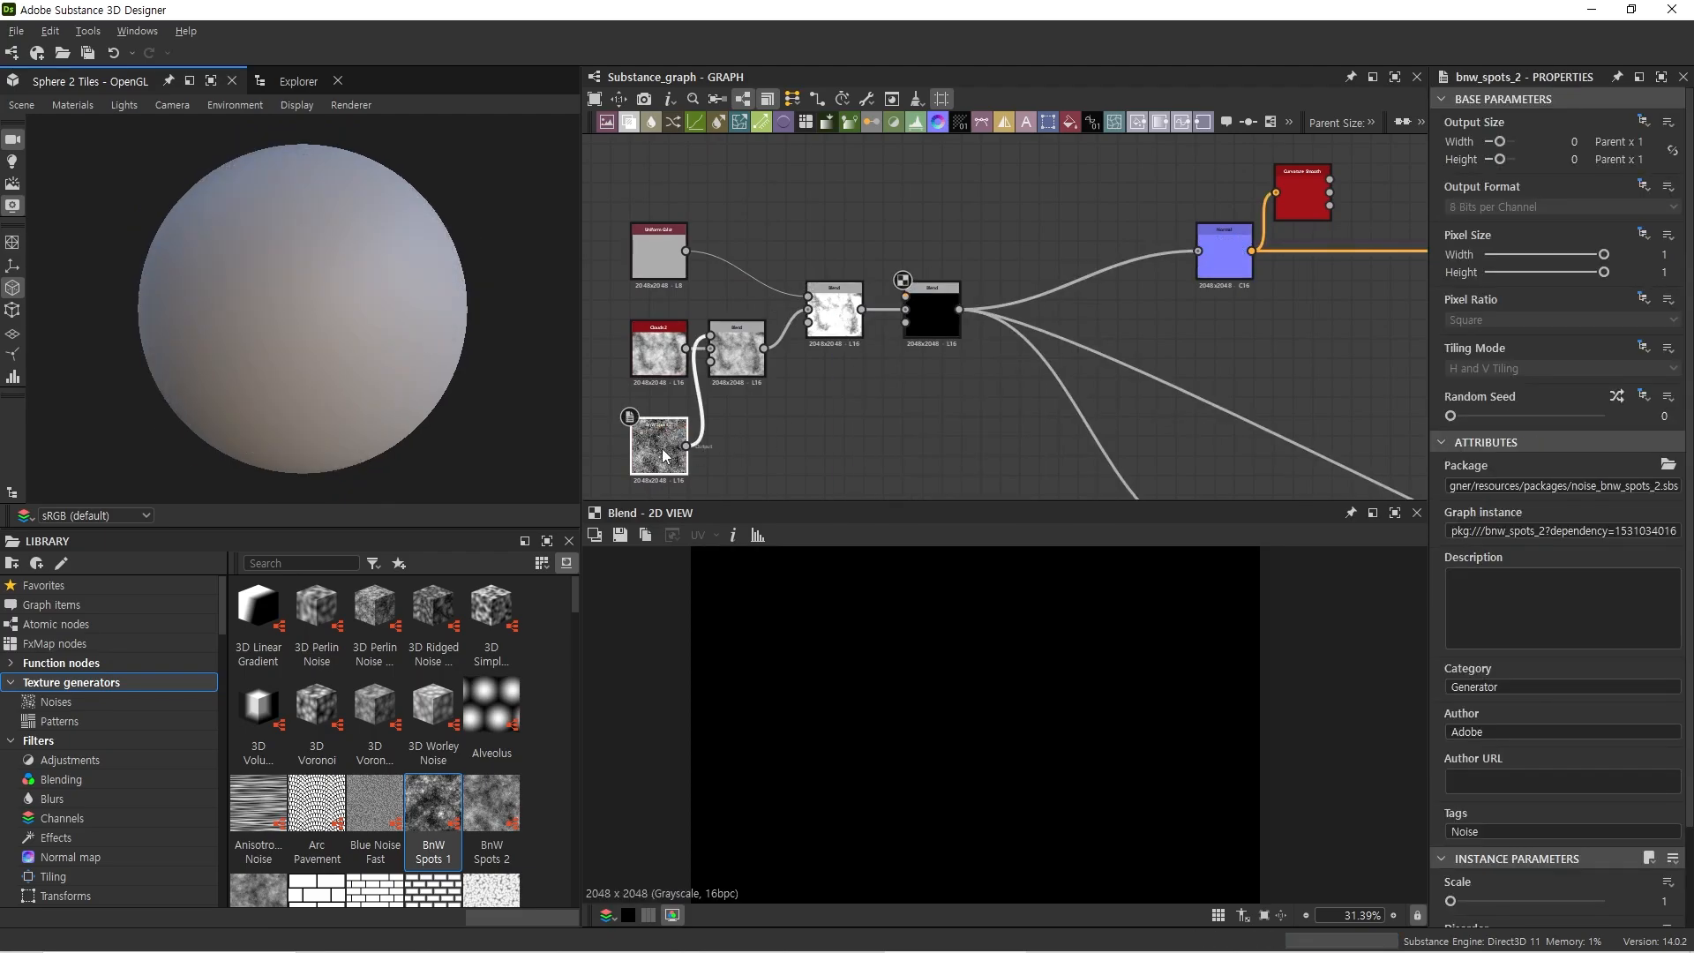
ctrl+drag(671, 452, 842, 219)
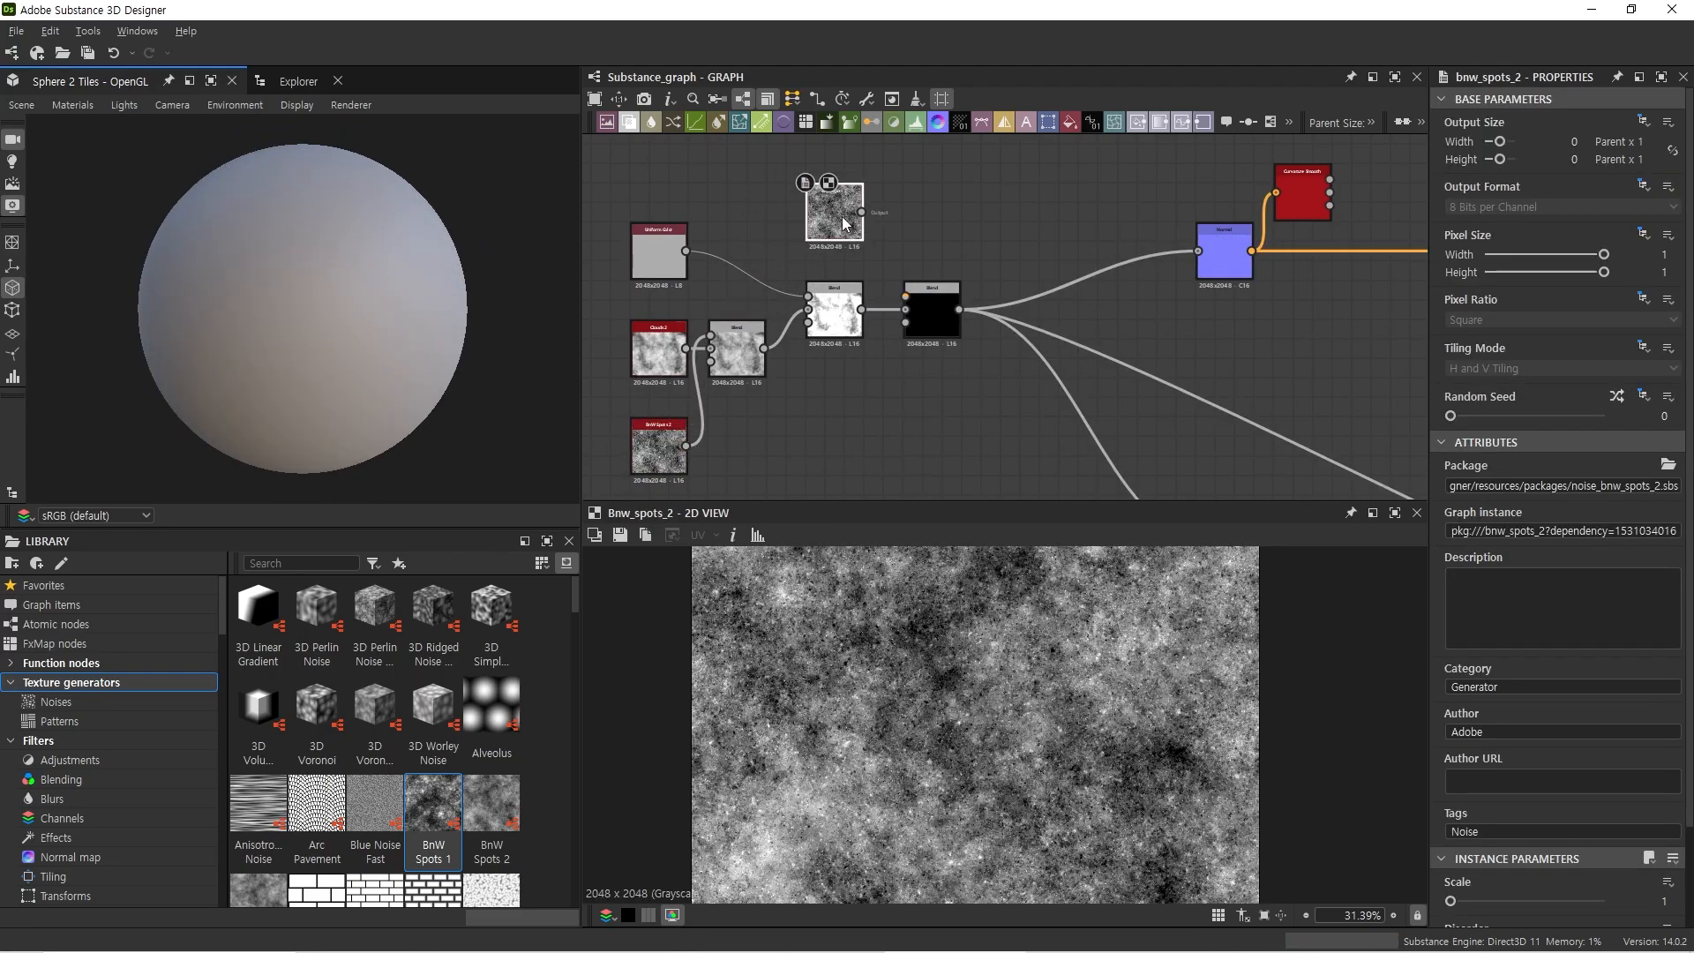
Step: Connect the copied BnW Spots 2 as foreground of the last Blend and set its opacity to 0.02
drag(911, 276, 924, 300)
click(924, 300)
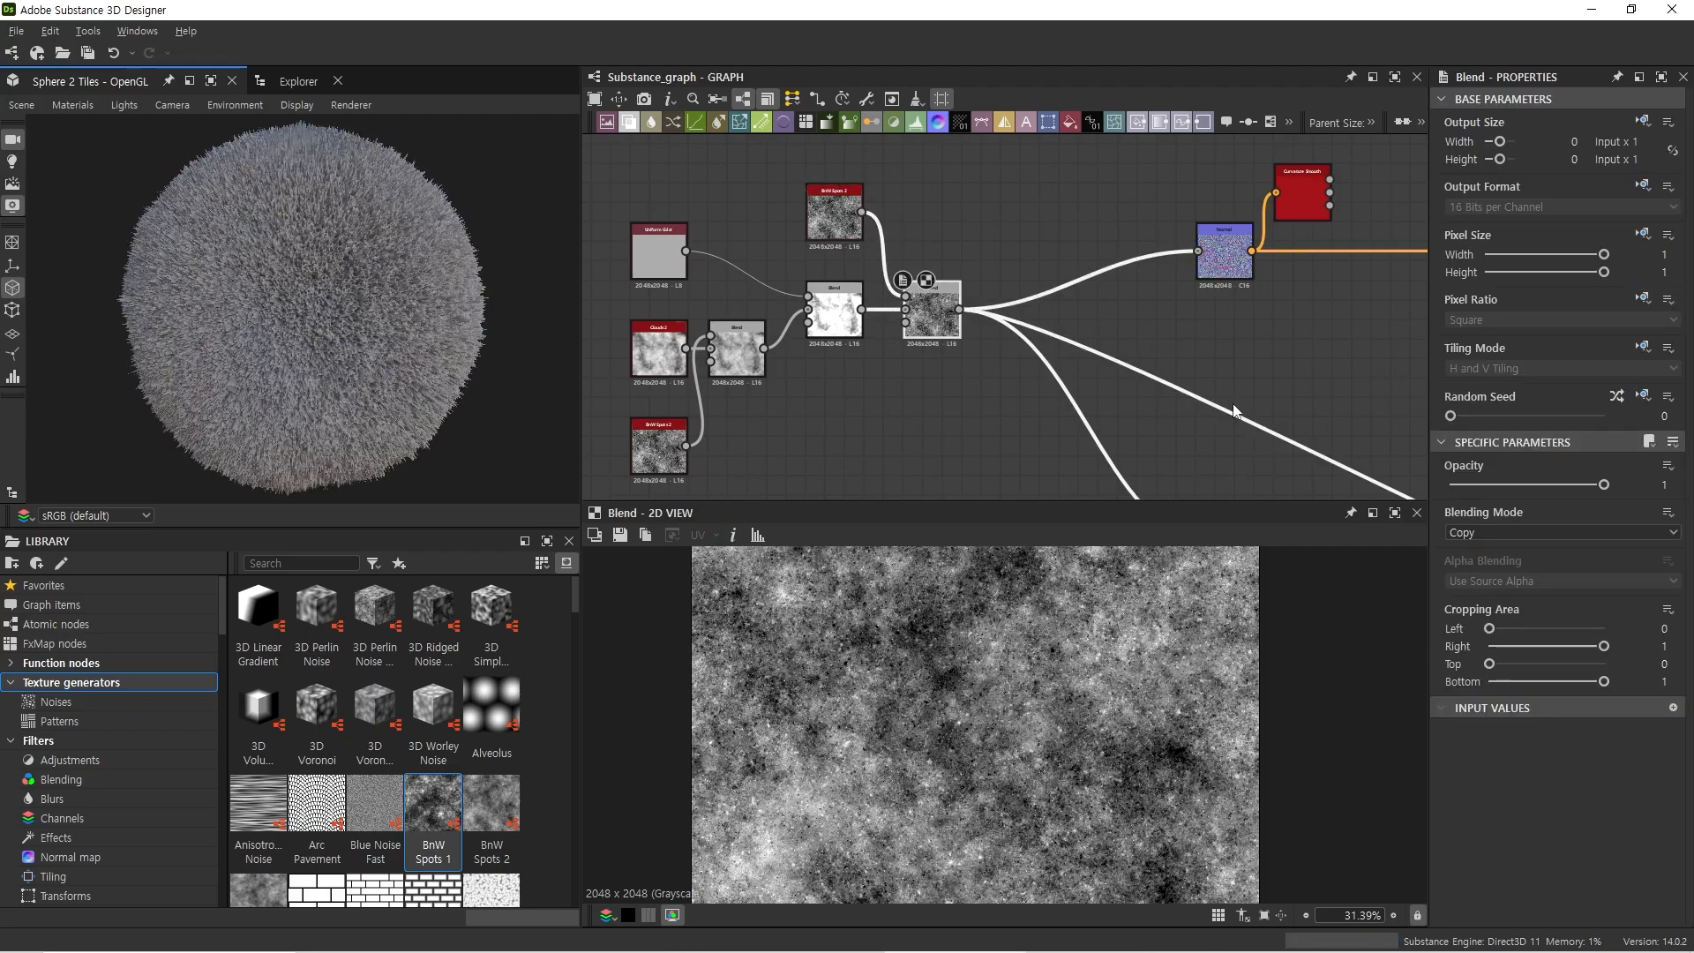
click(1464, 487)
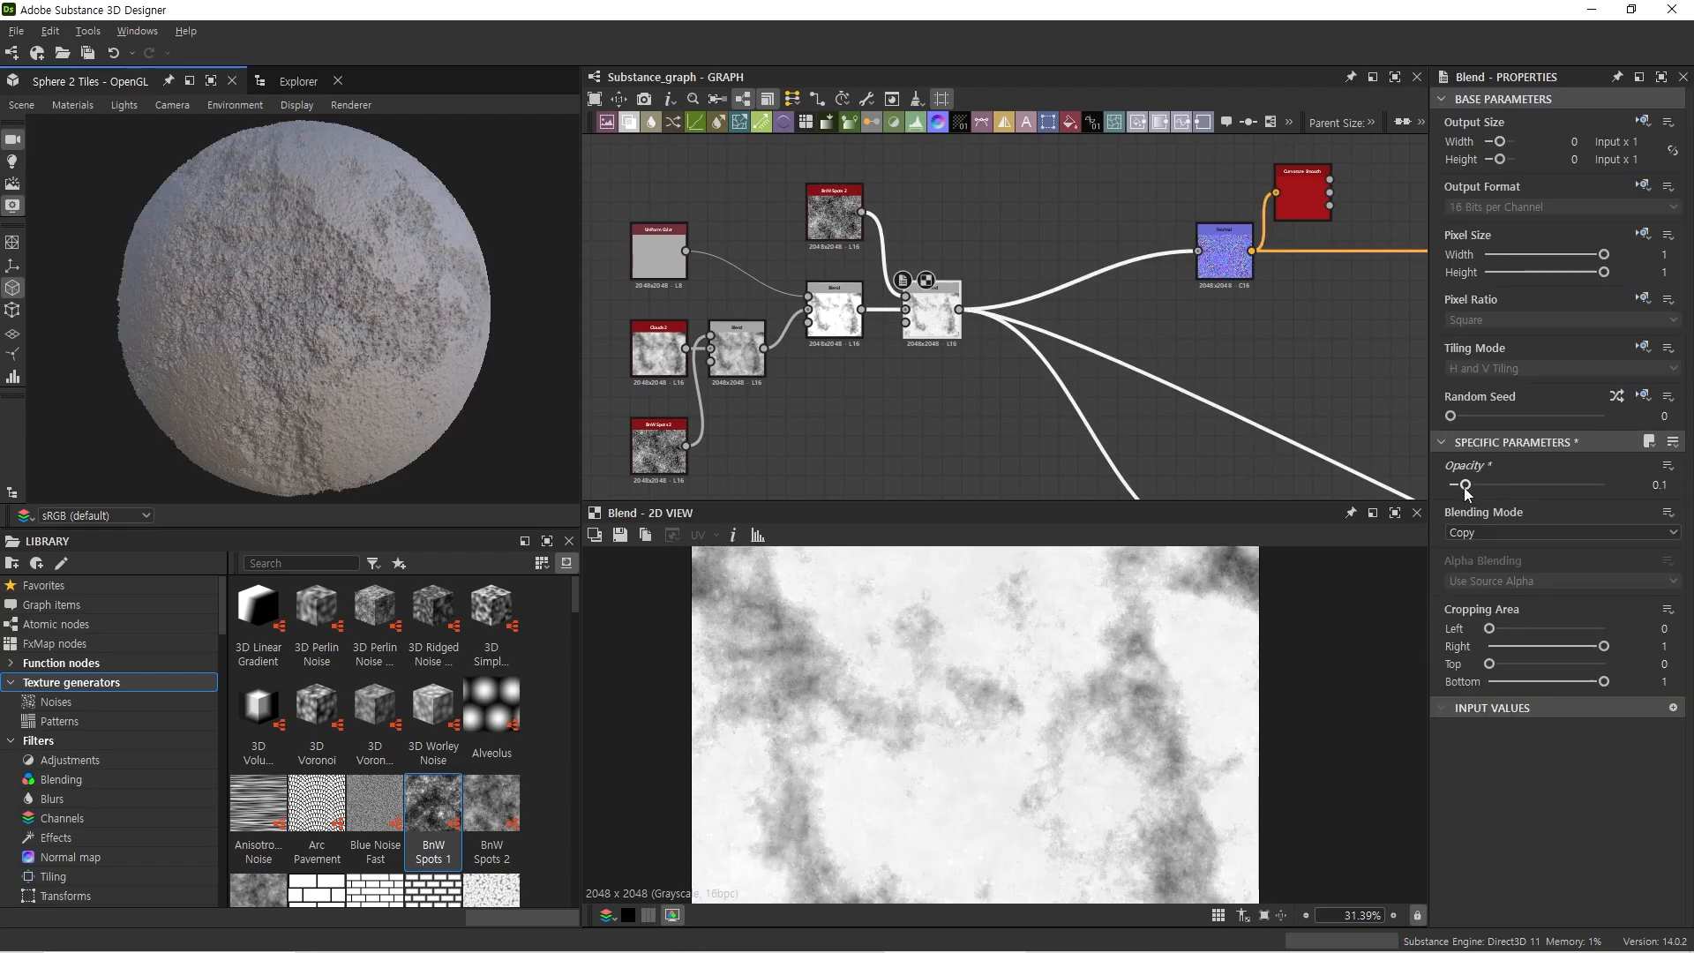
drag(1460, 488, 1453, 489)
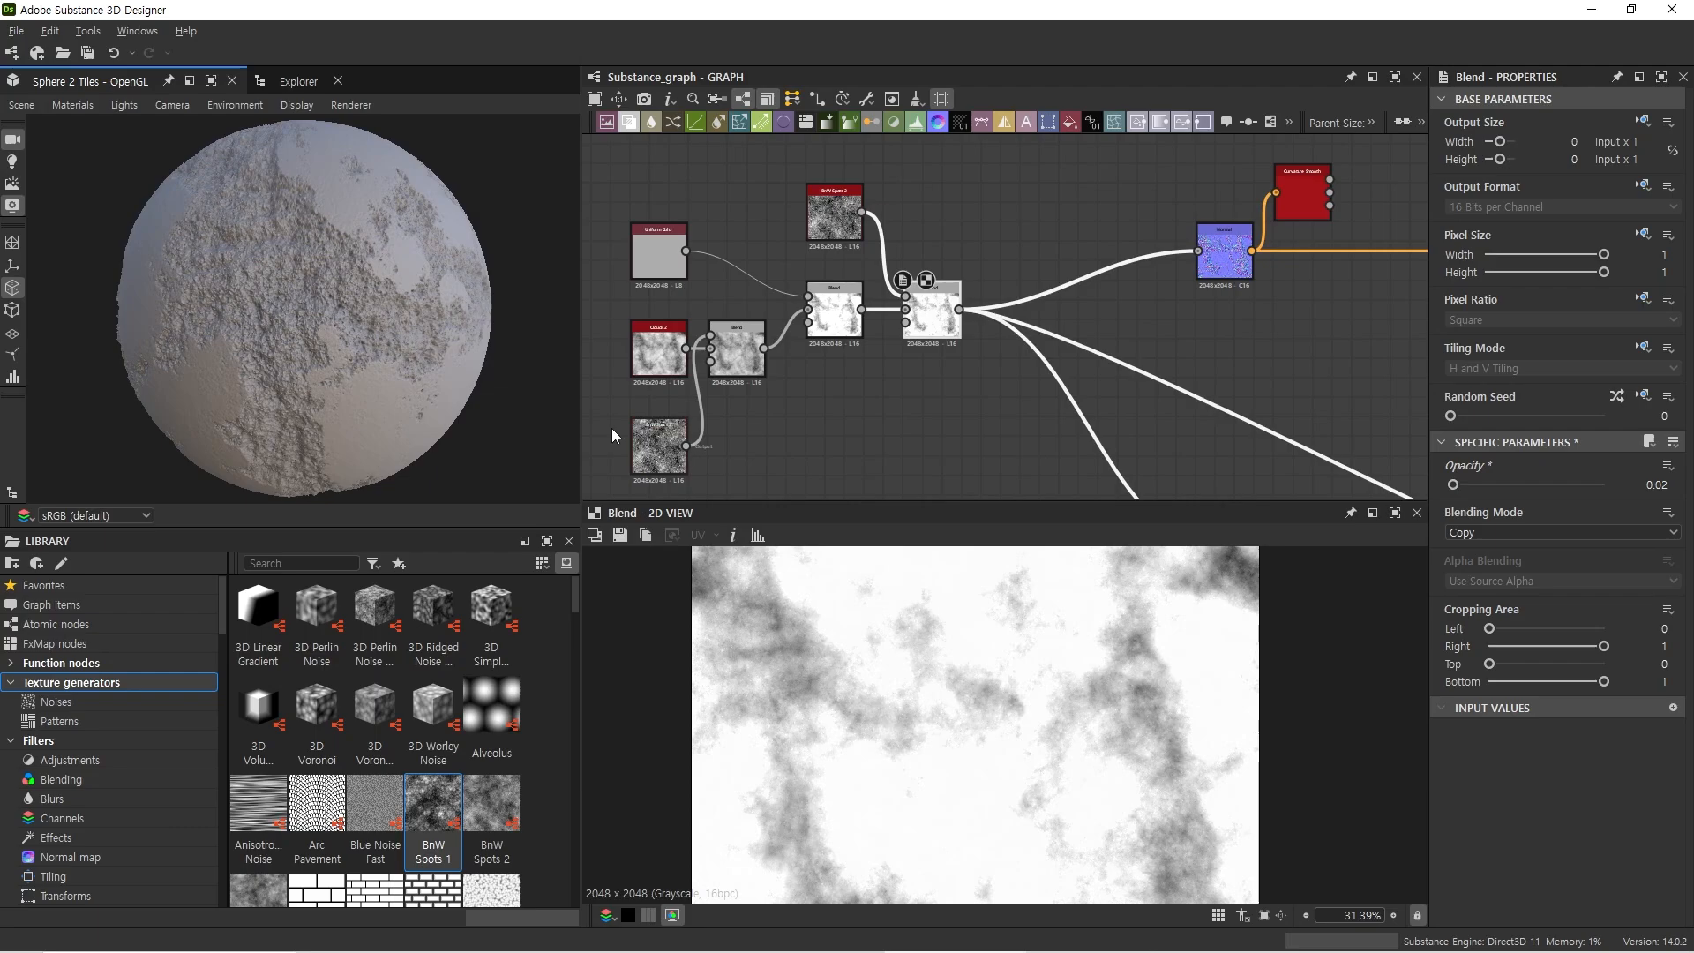
Step: Set the Height Scale of the preview sphere's default material to 16 and inspect the displacement
click(90, 106)
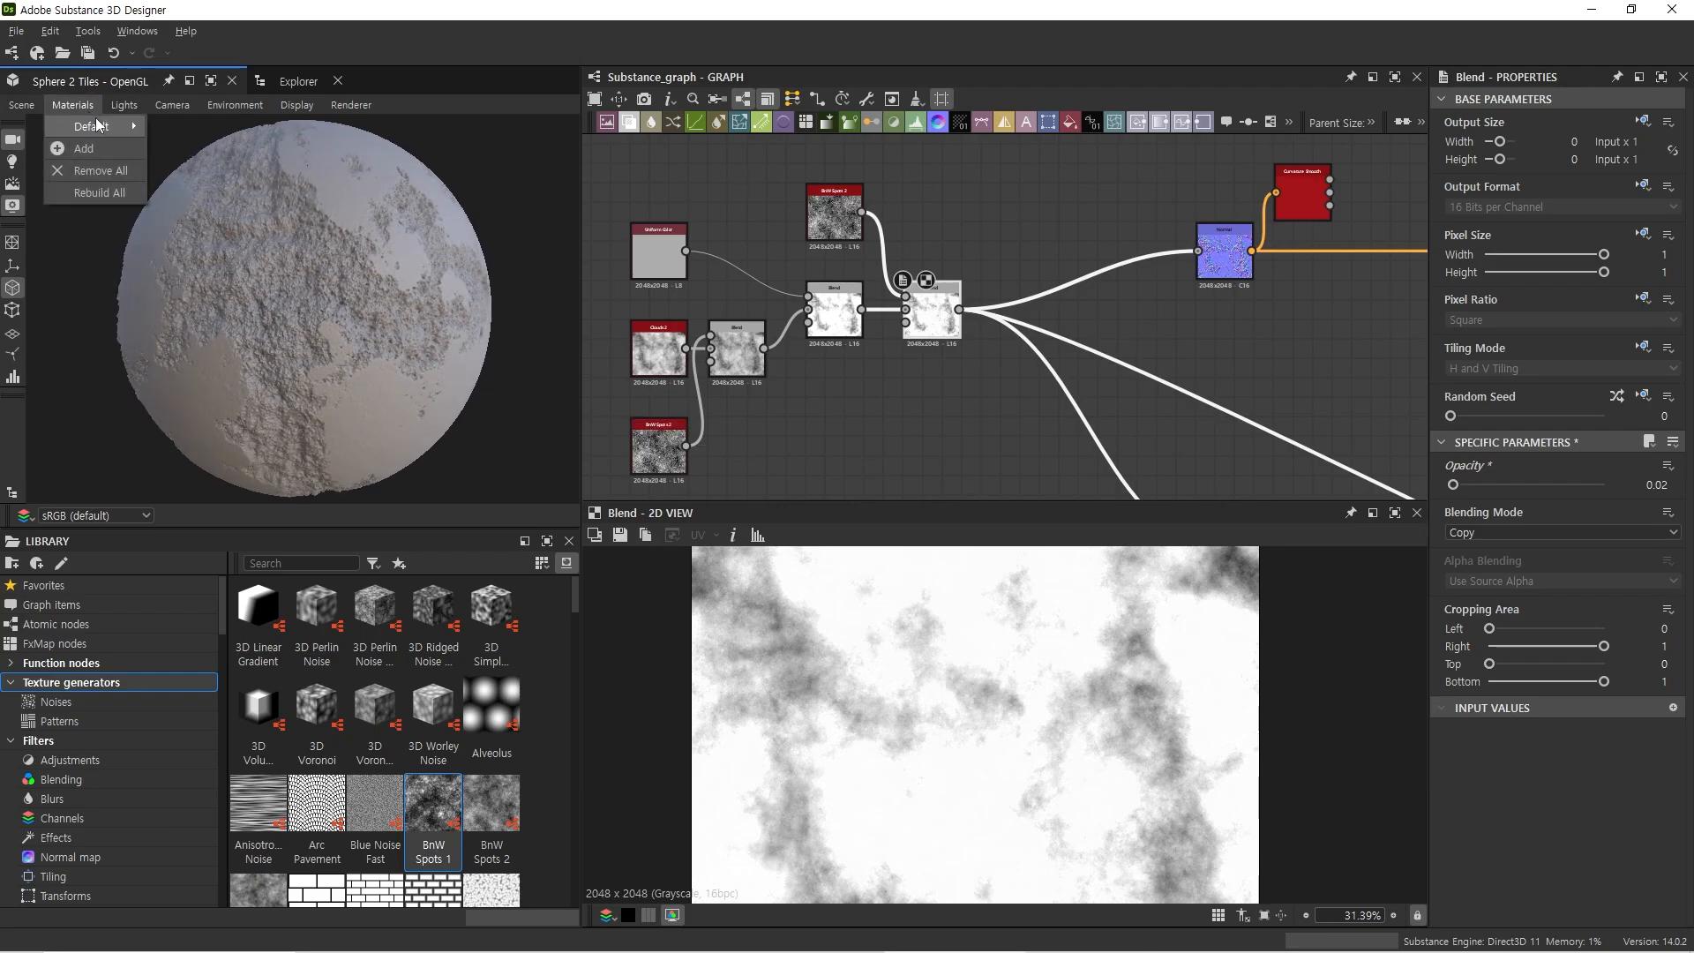
click(171, 125)
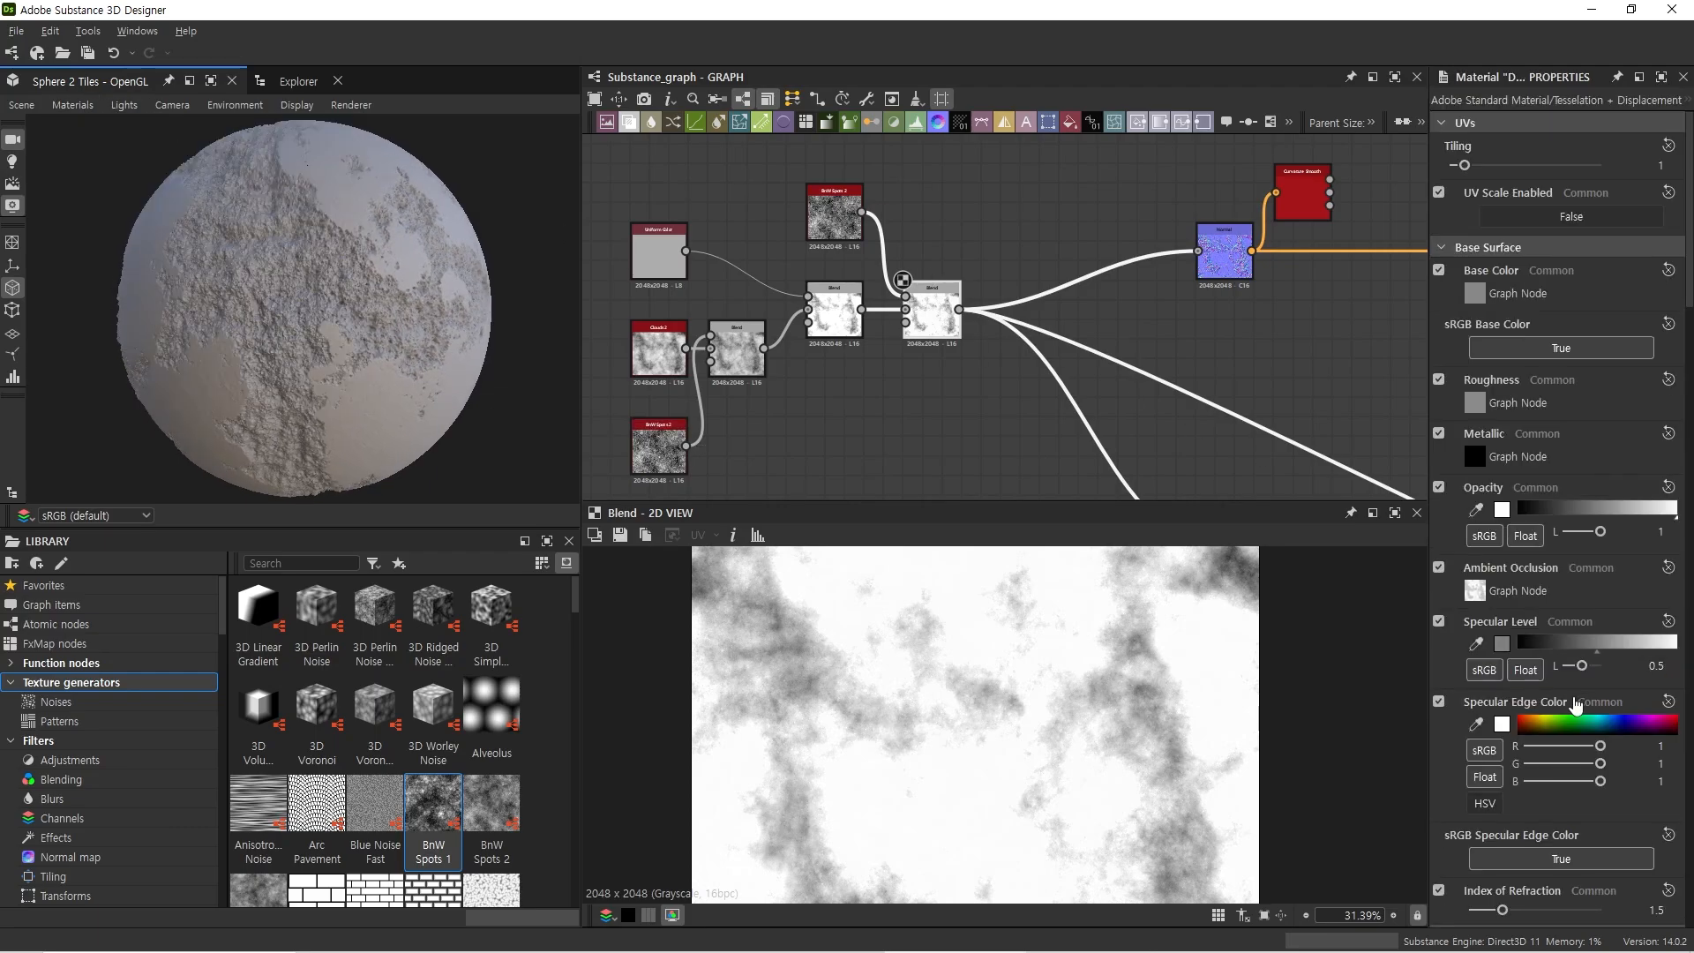
scroll(1553, 693, down, 10)
drag(1555, 686, 1682, 697)
text(16)
key(Return)
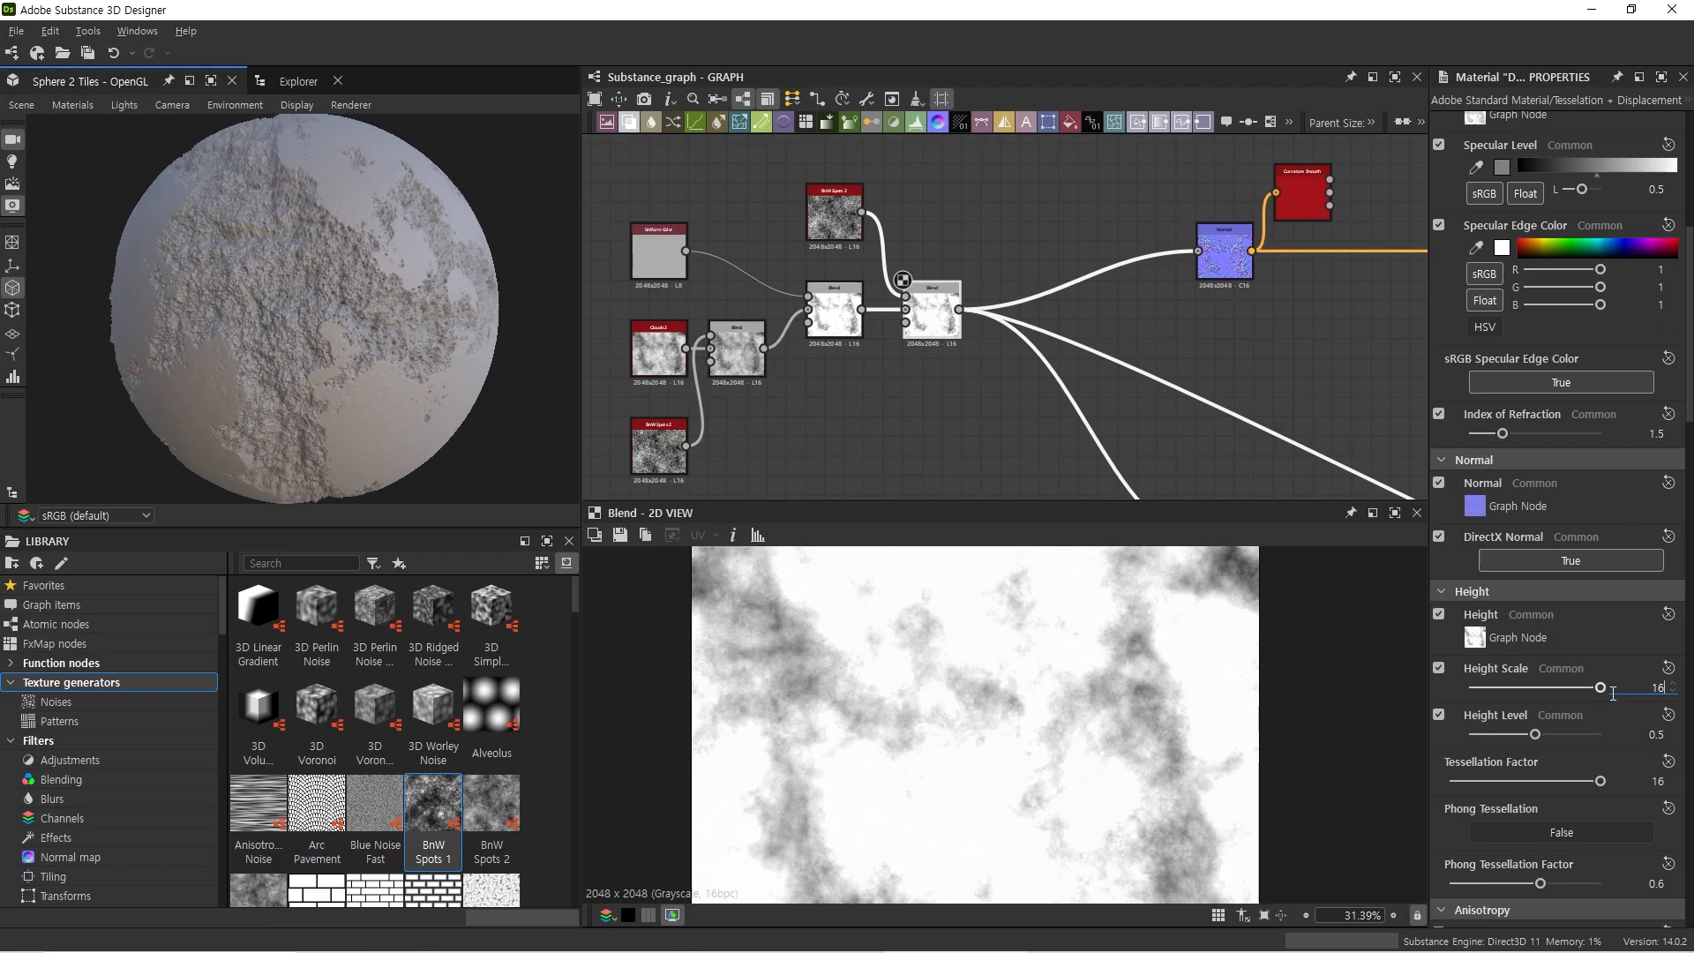
mouse_move(361, 392)
mouse_down()
mouse_move(386, 390)
mouse_move(384, 362)
mouse_move(399, 362)
mouse_move(374, 361)
mouse_up()
Step: Select all the noise, color and blend nodes and move them together farther from the Normal node
scroll(859, 356, down, 1)
scroll(859, 357, down, 2)
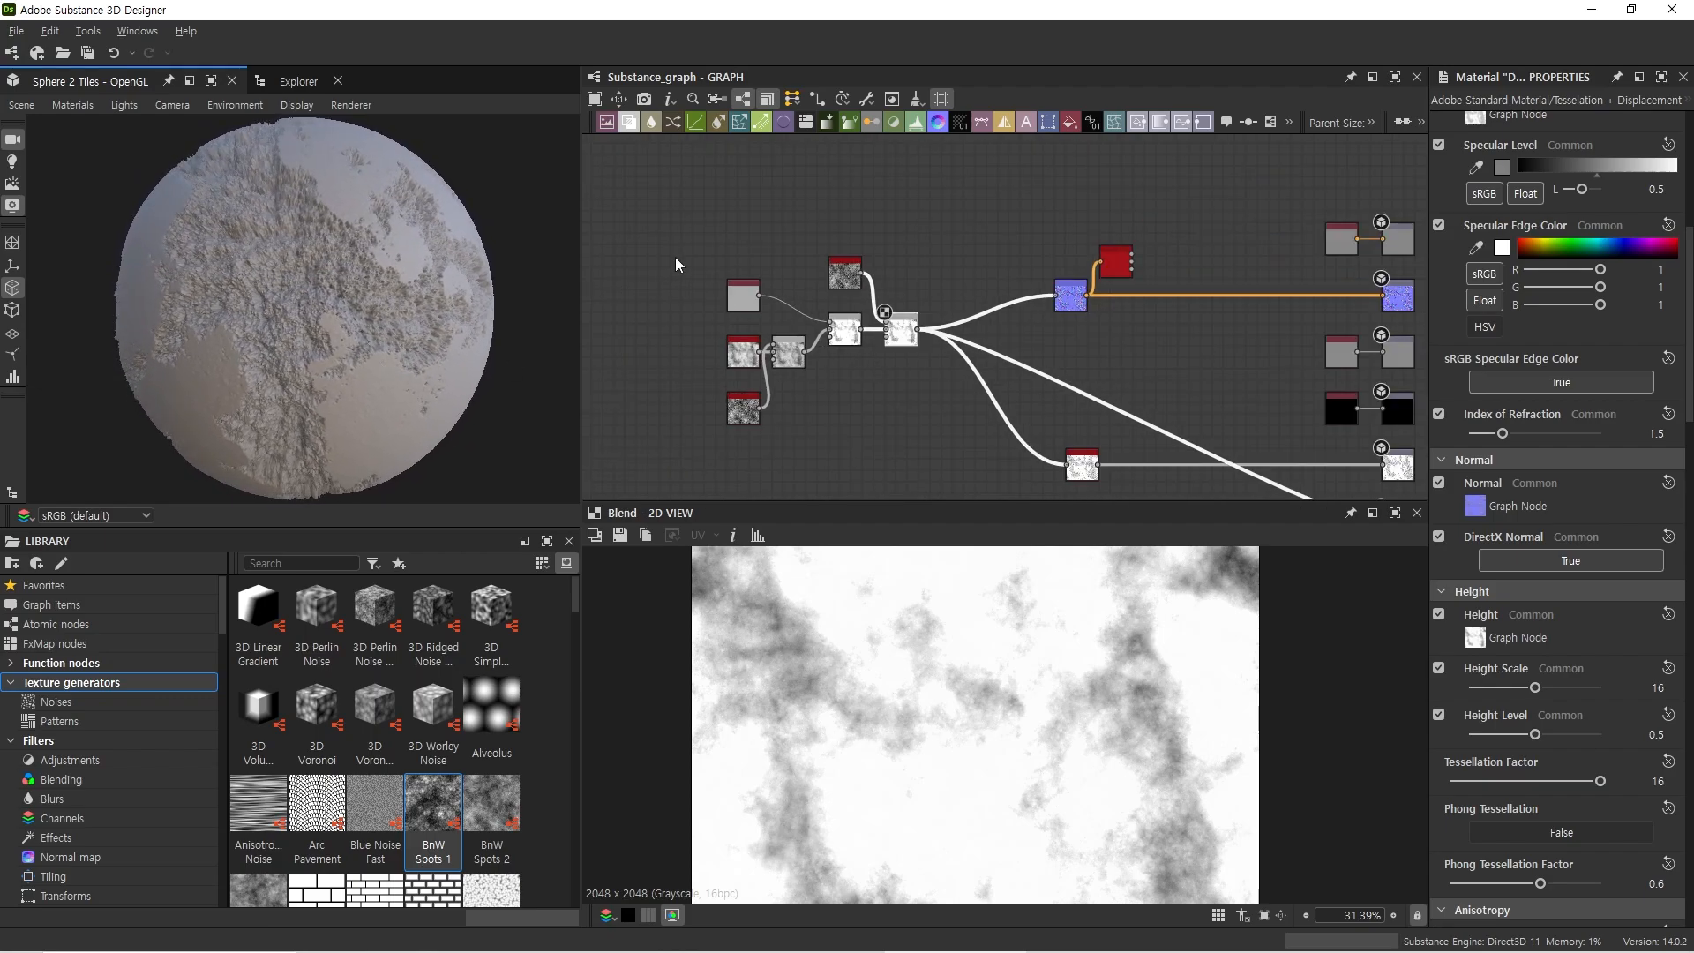
drag(672, 254, 953, 482)
scroll(907, 388, up, 1)
middle_drag(882, 342, 945, 413)
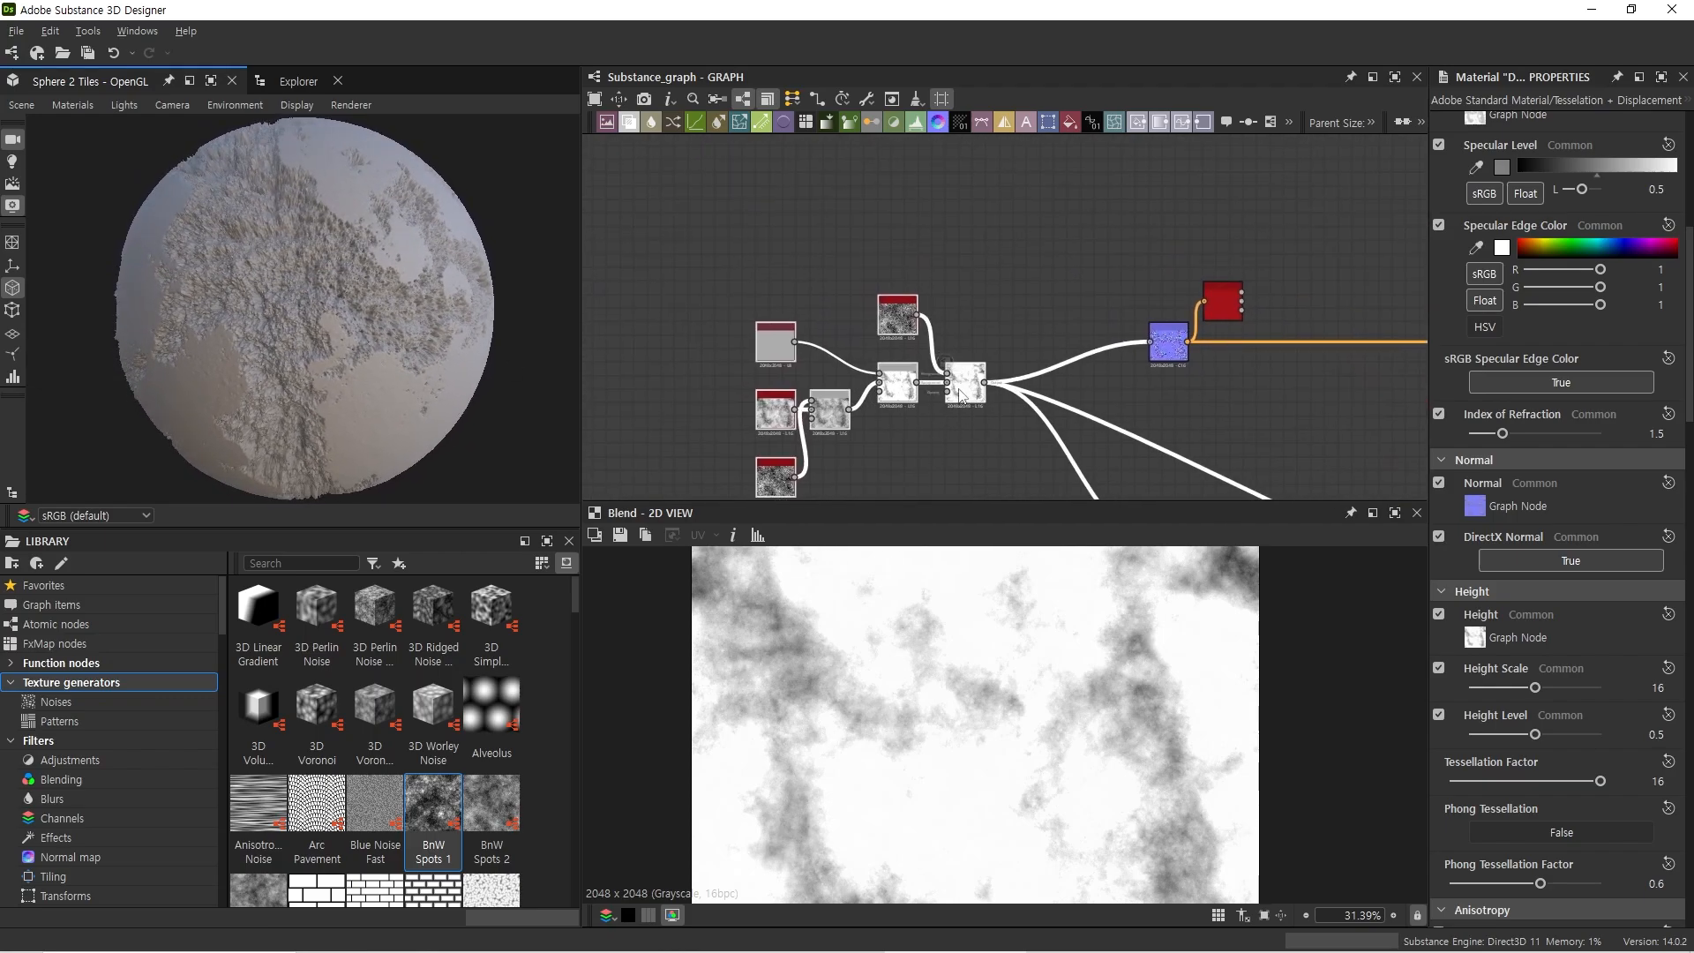
drag(963, 389, 869, 388)
Step: Add a Tile Generator Grayscale node in the empty graph area below the blend chain
middle_drag(862, 448, 862, 311)
click(847, 382)
double_click(841, 385)
key(space)
text(til)
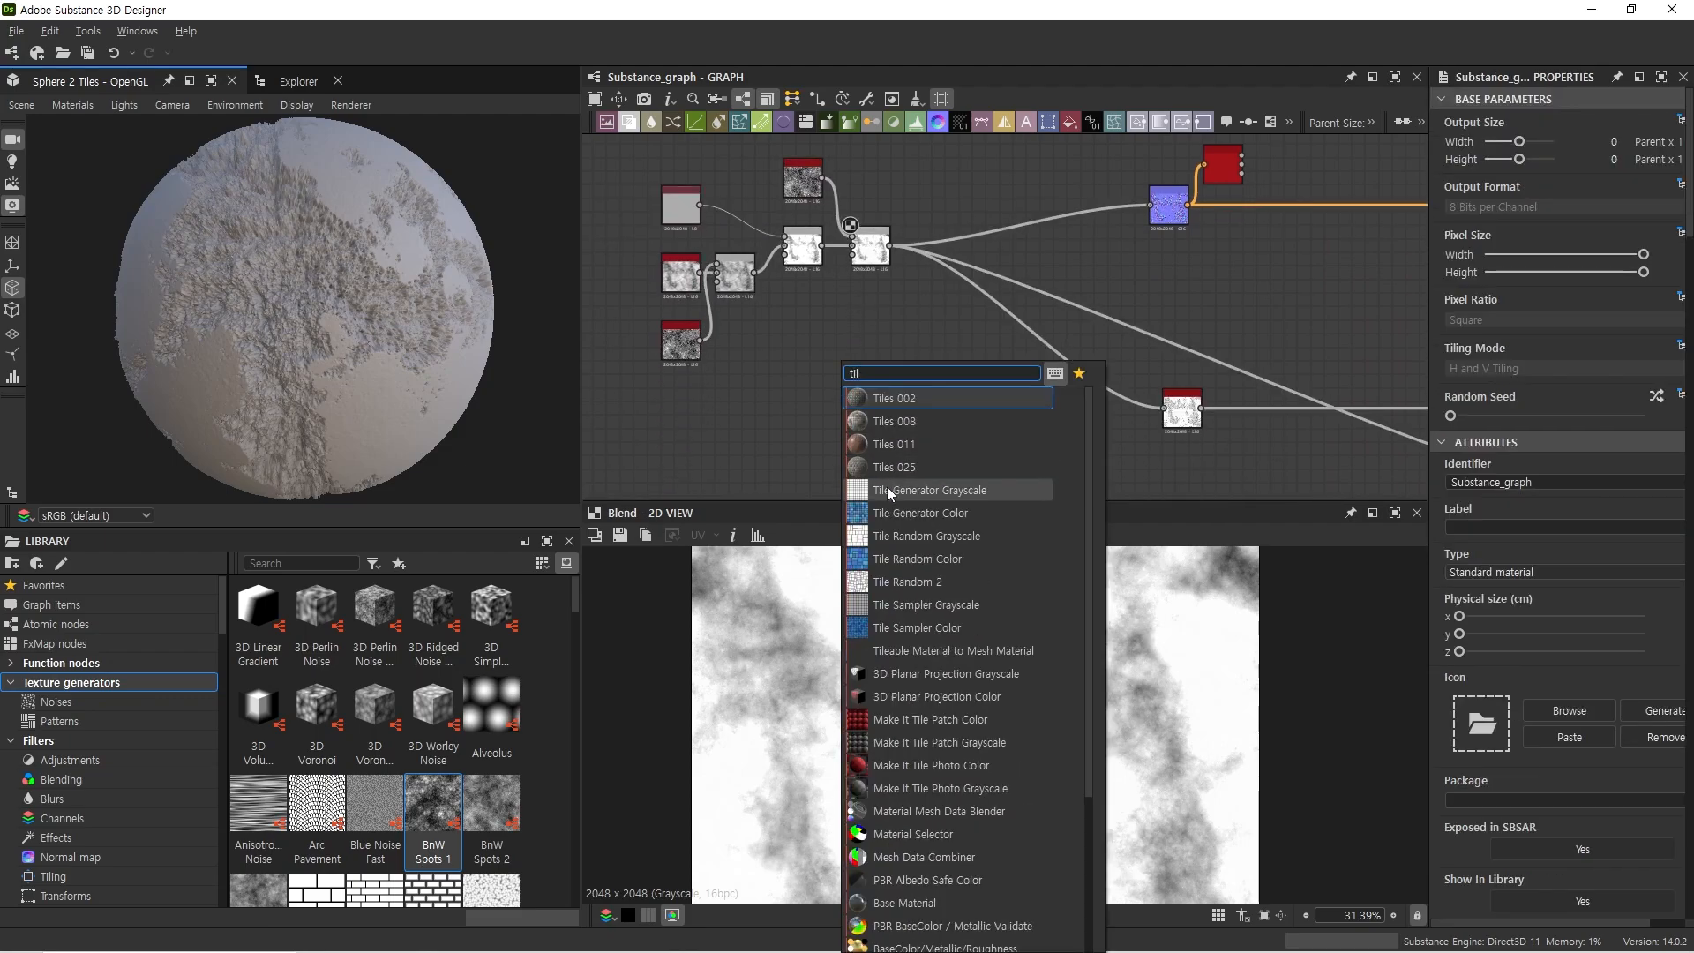
click(888, 490)
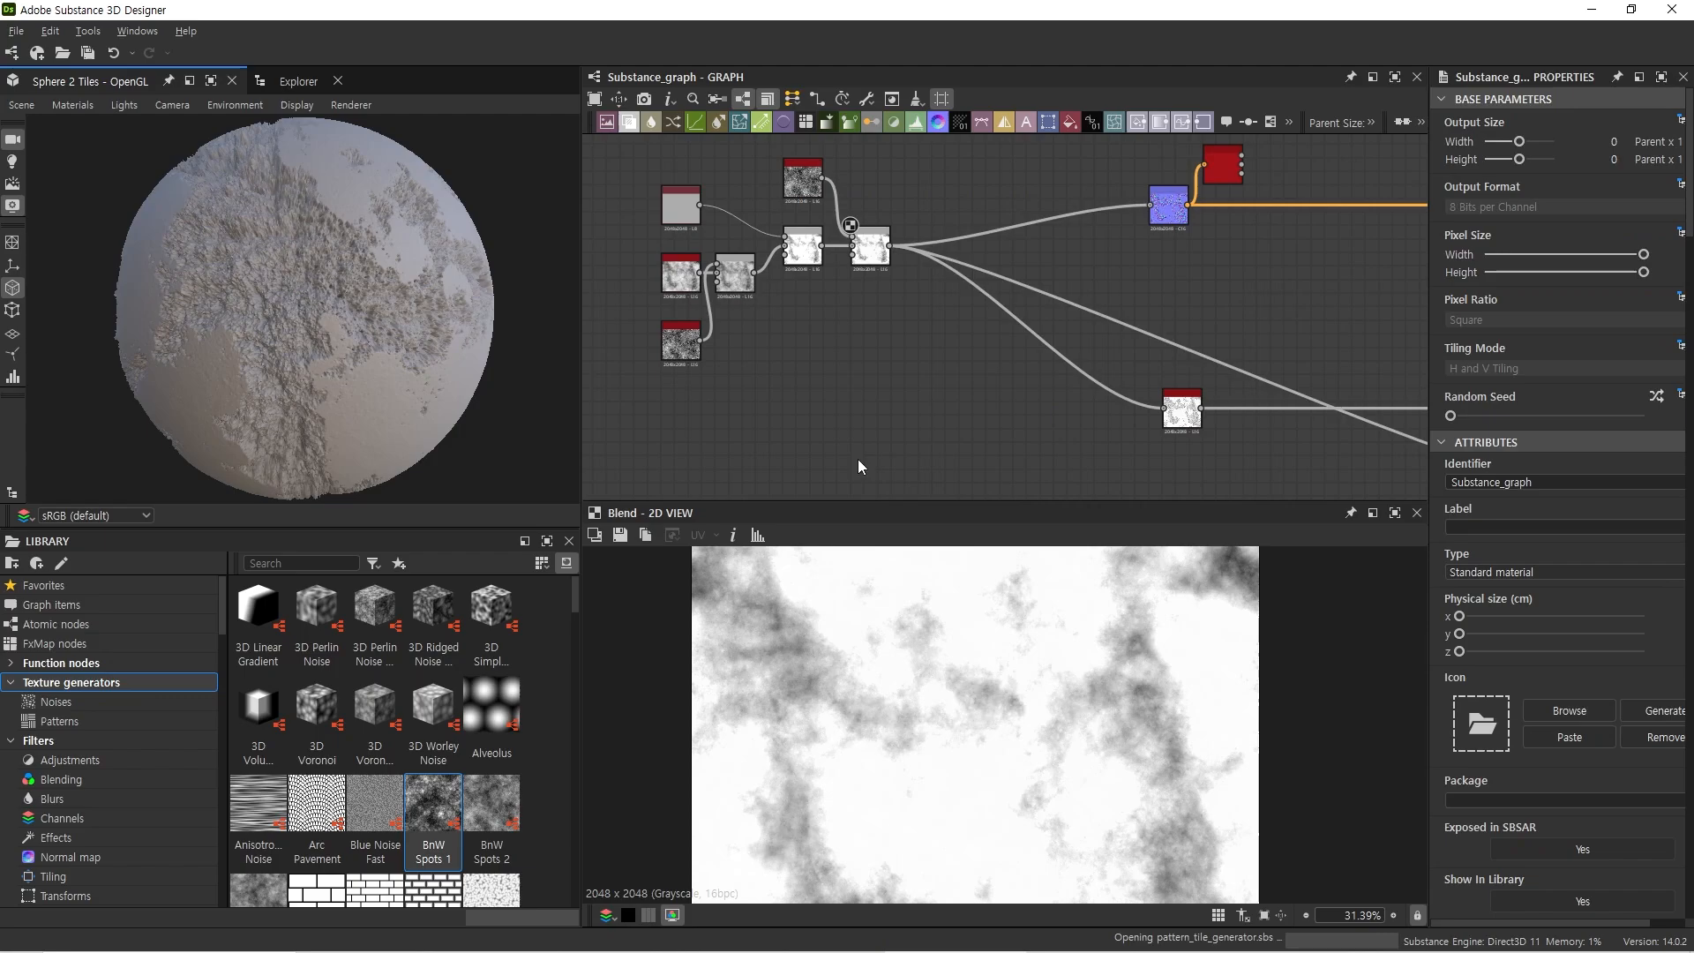
Step: Set the Tile Generator Grayscale's Y Amount to 1 to form vertical strips
scroll(841, 425, up, 1)
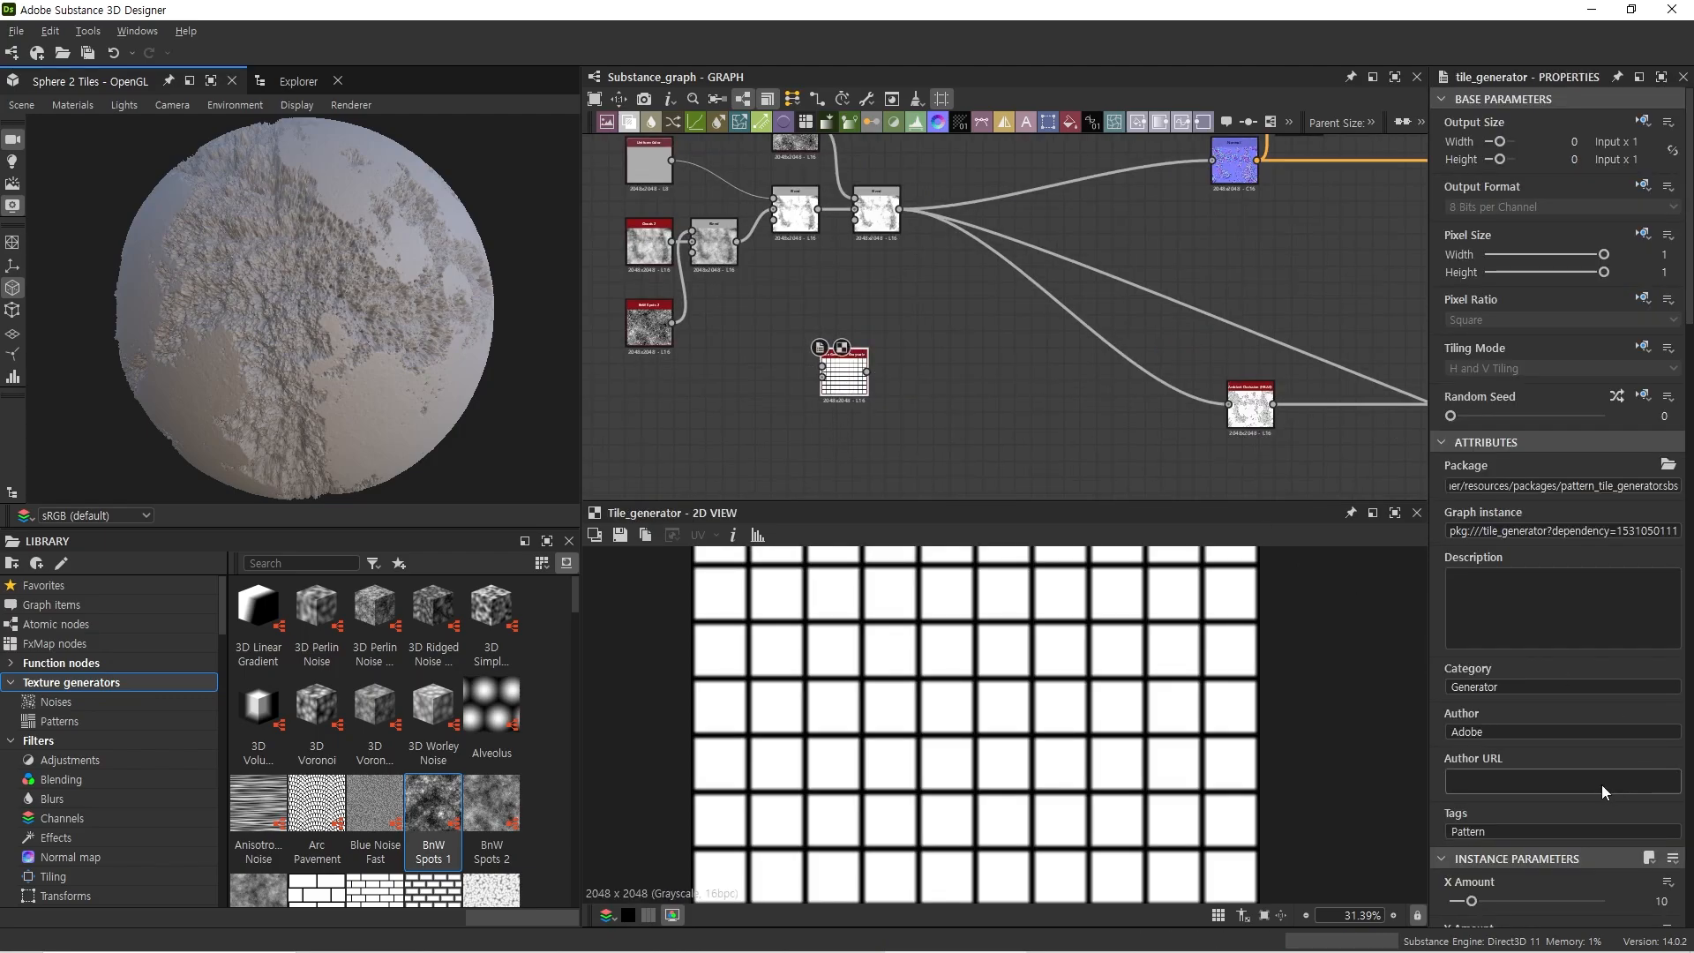
scroll(1597, 785, down, 3)
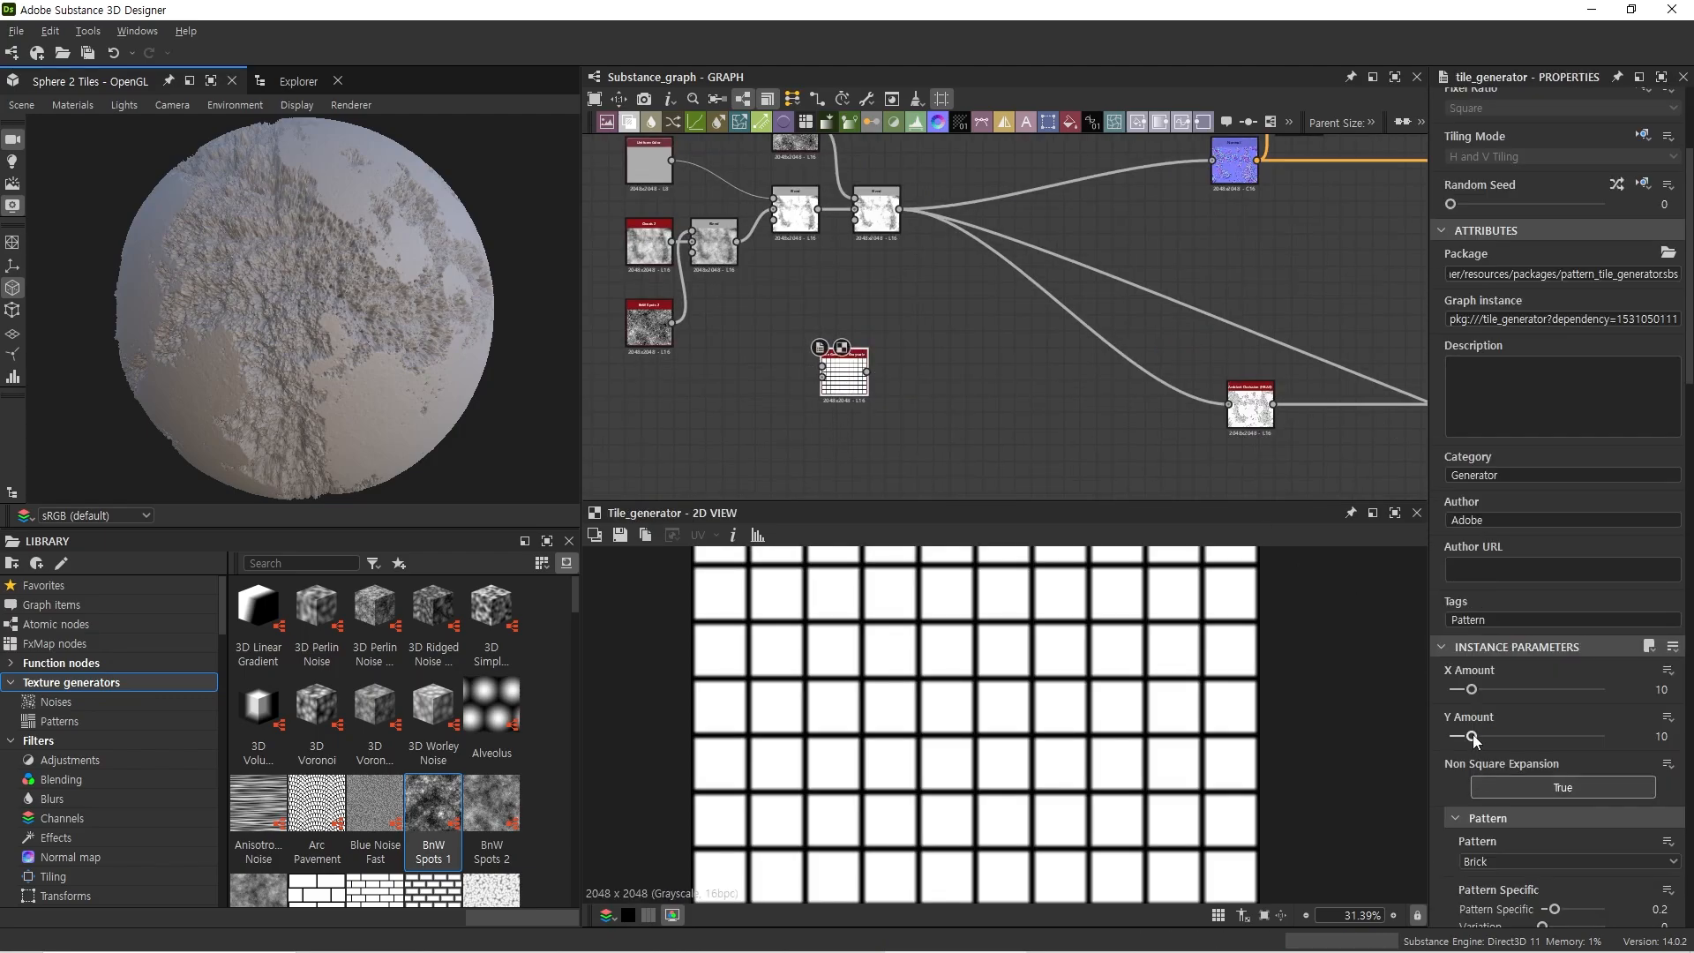
drag(1472, 736, 1416, 741)
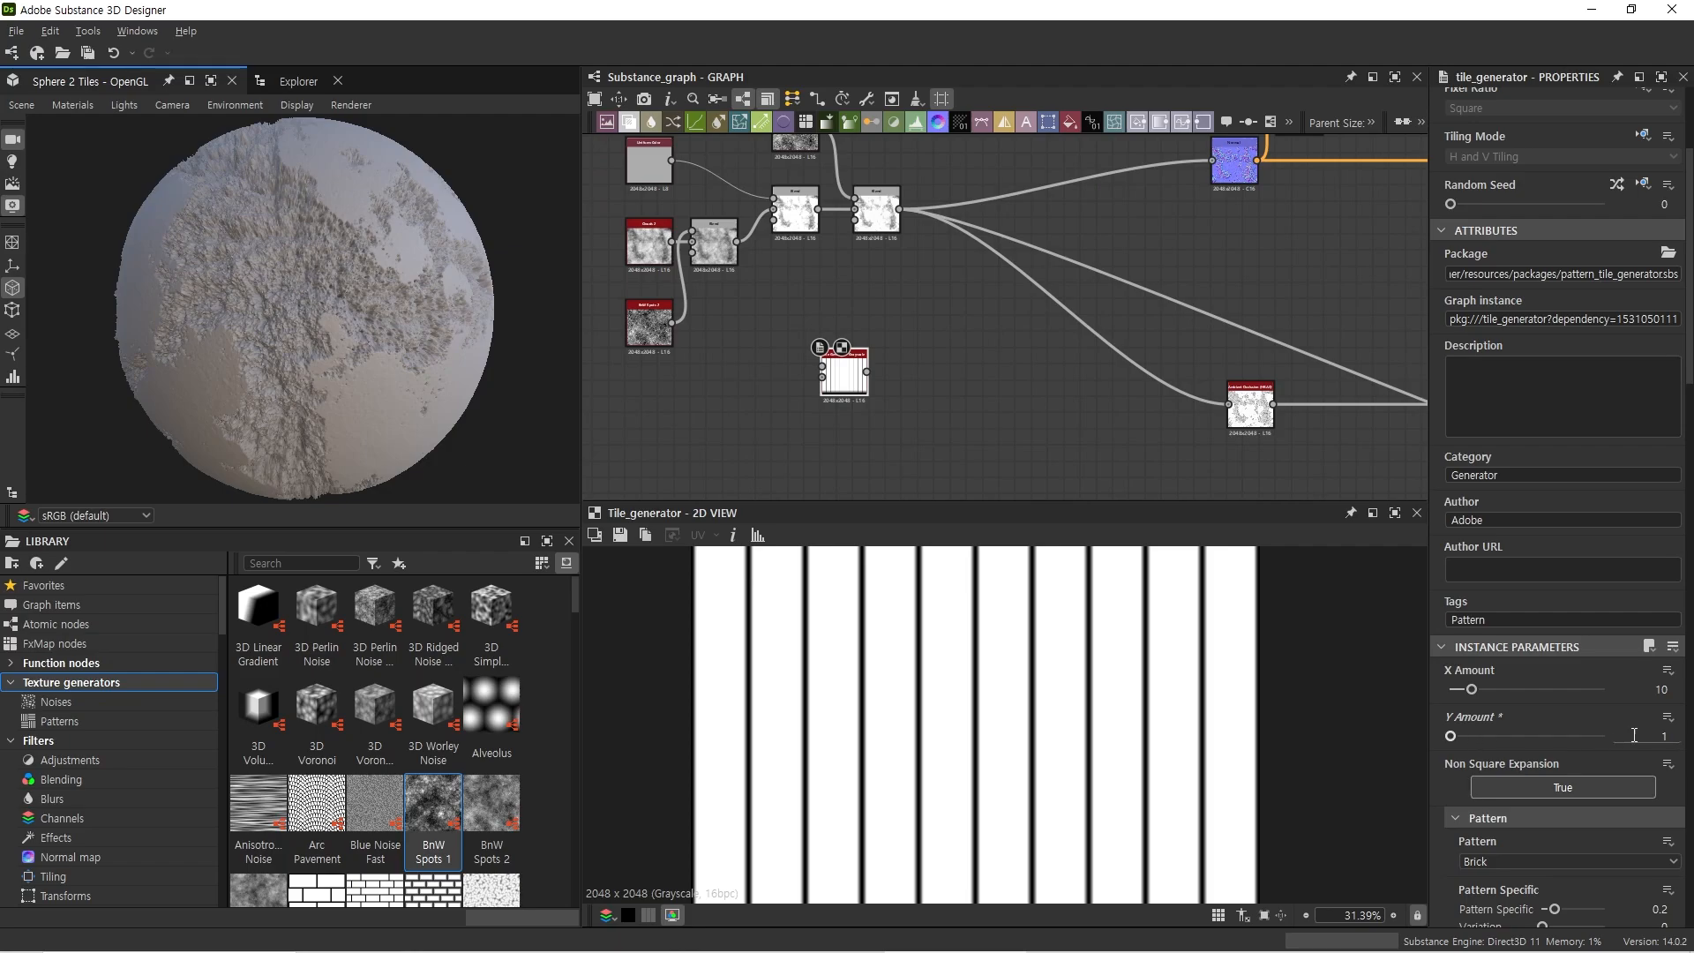
middle_drag(711, 418, 819, 411)
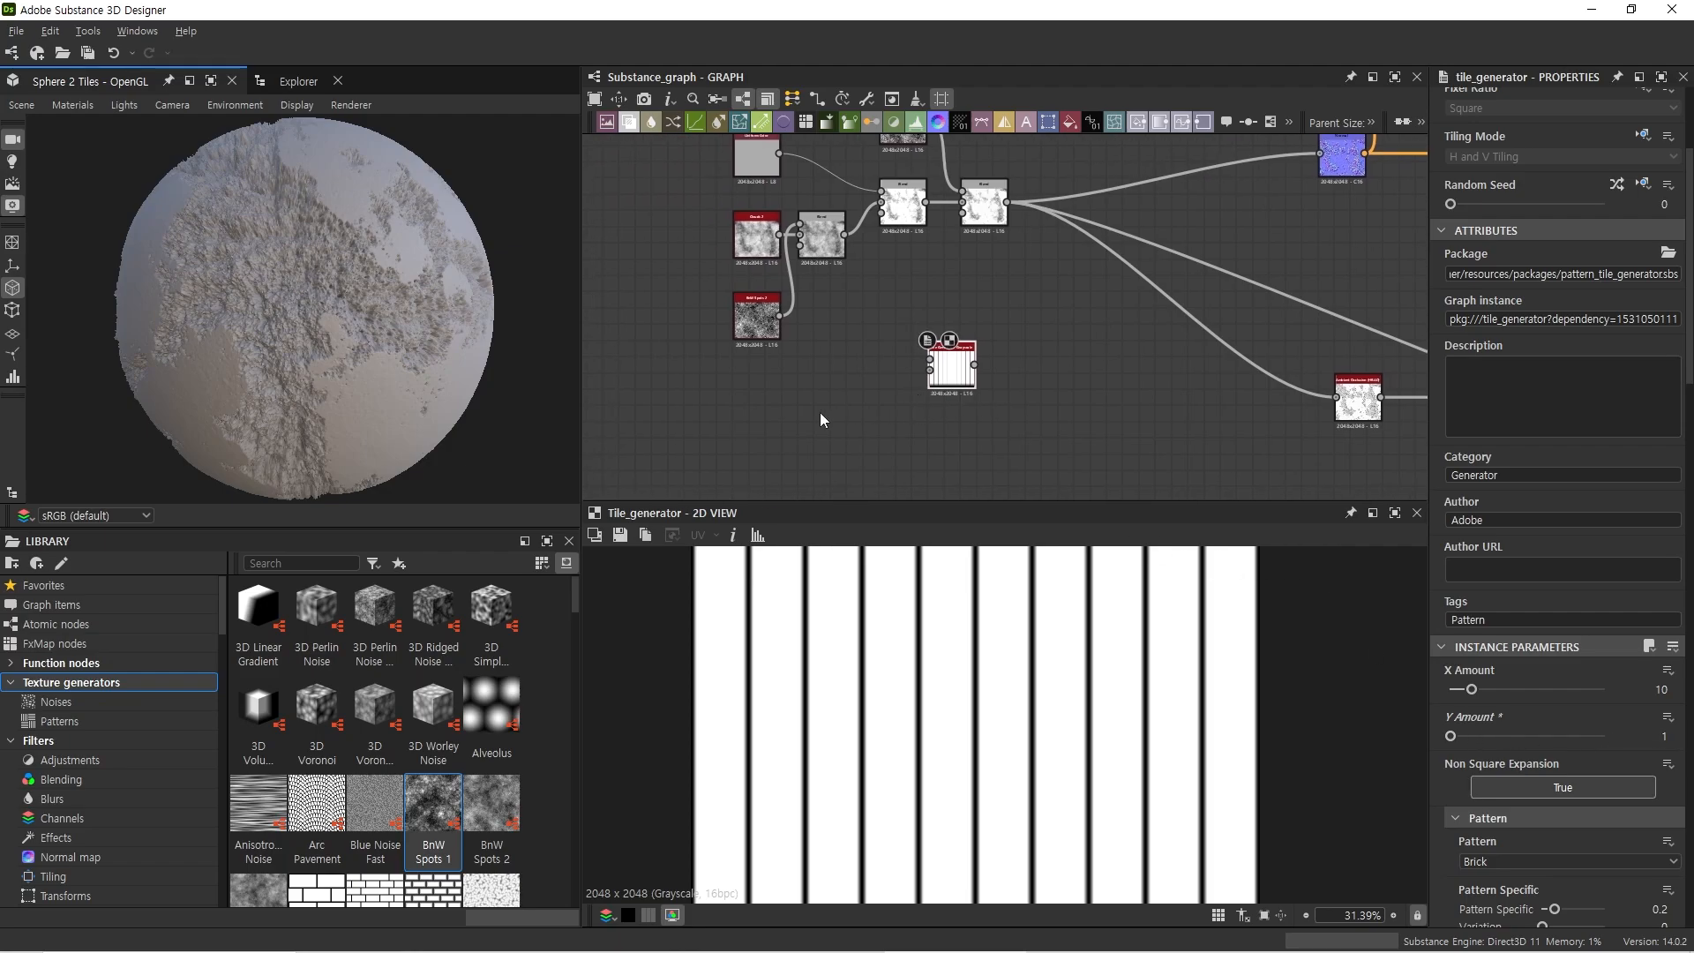
click(819, 411)
key(space)
text(g)
click(786, 370)
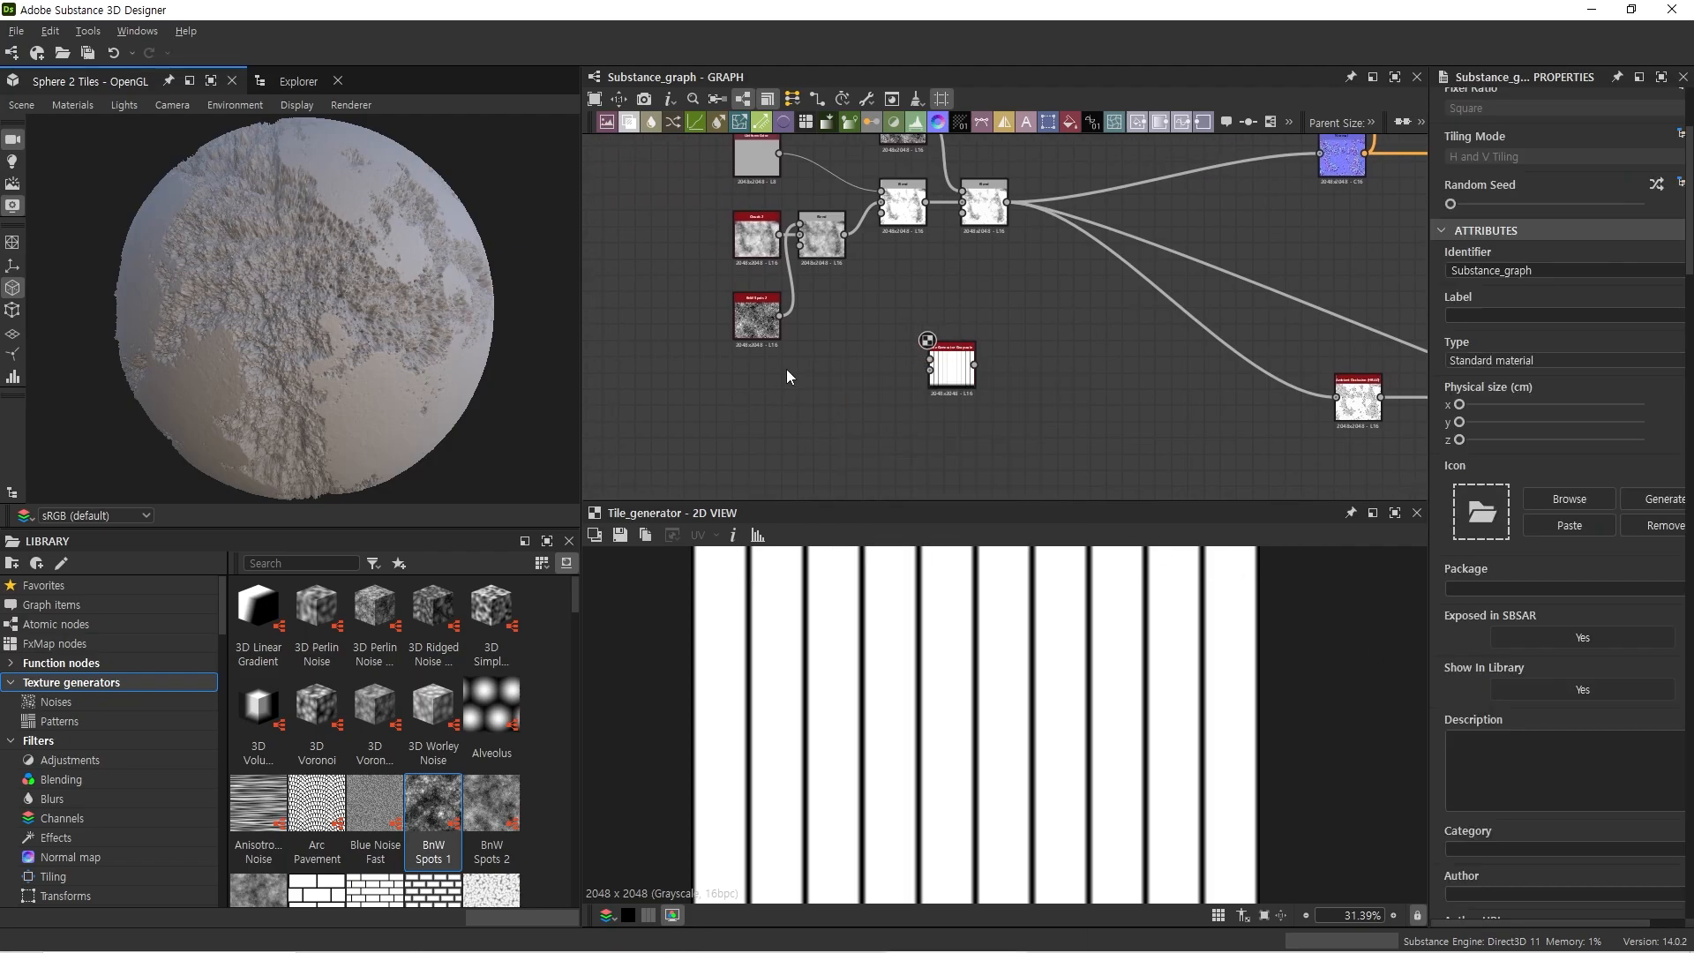
scroll(1003, 383, up, 3)
key(space)
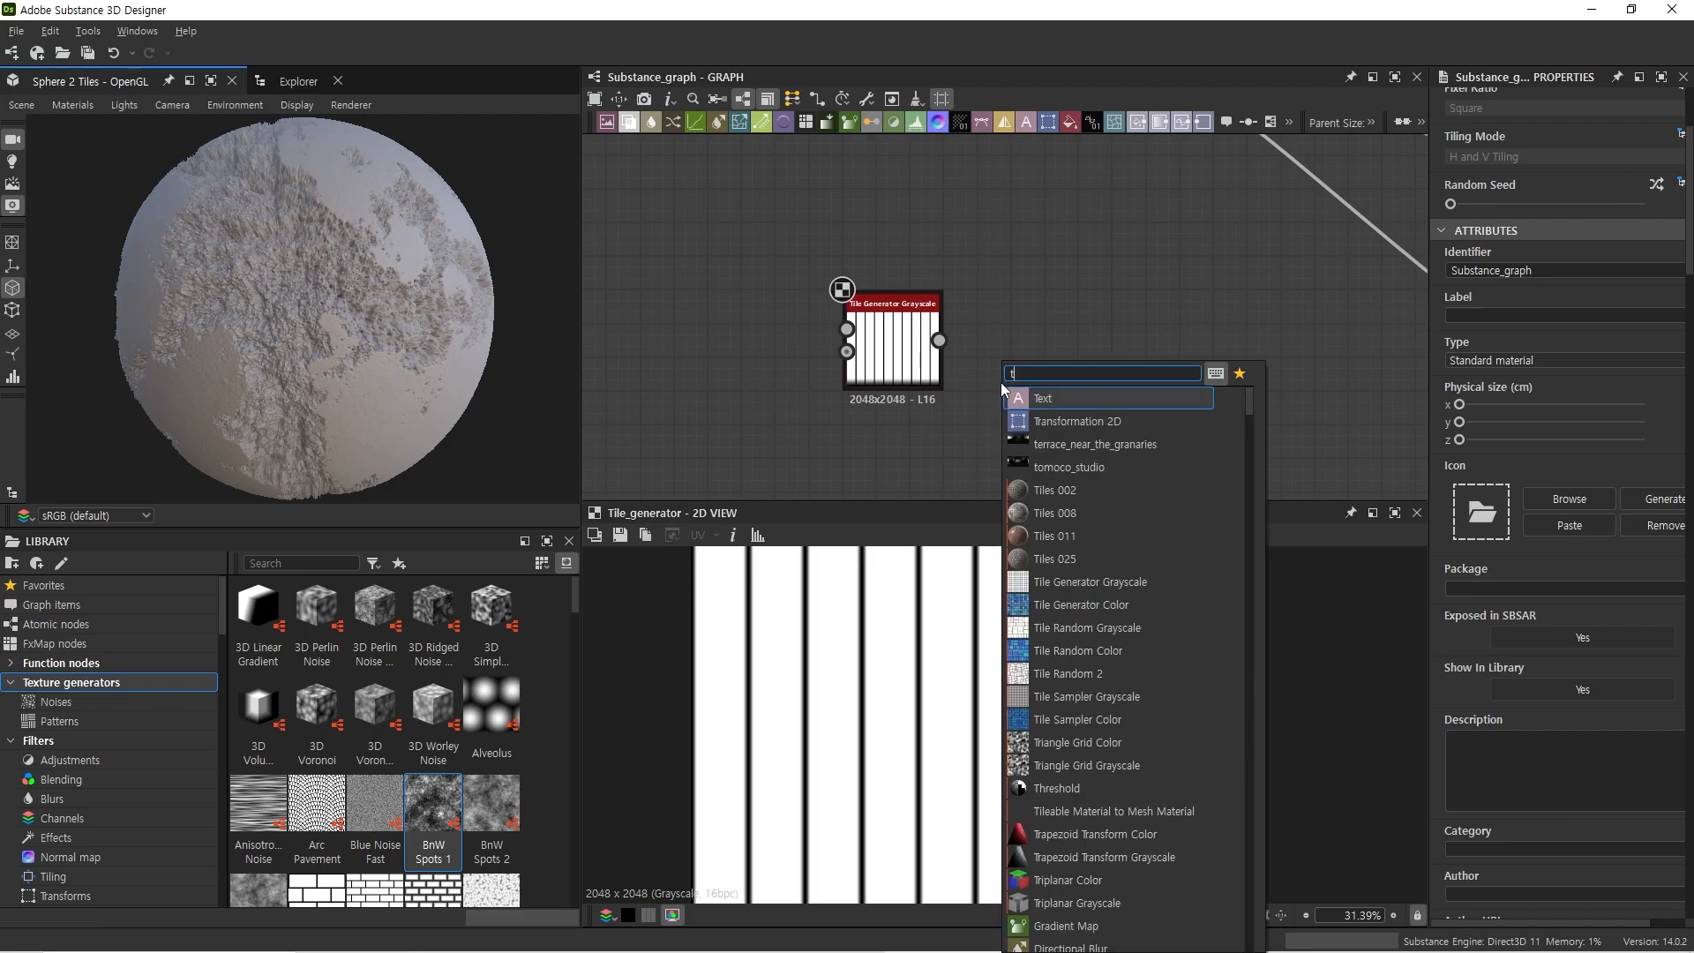
text(til)
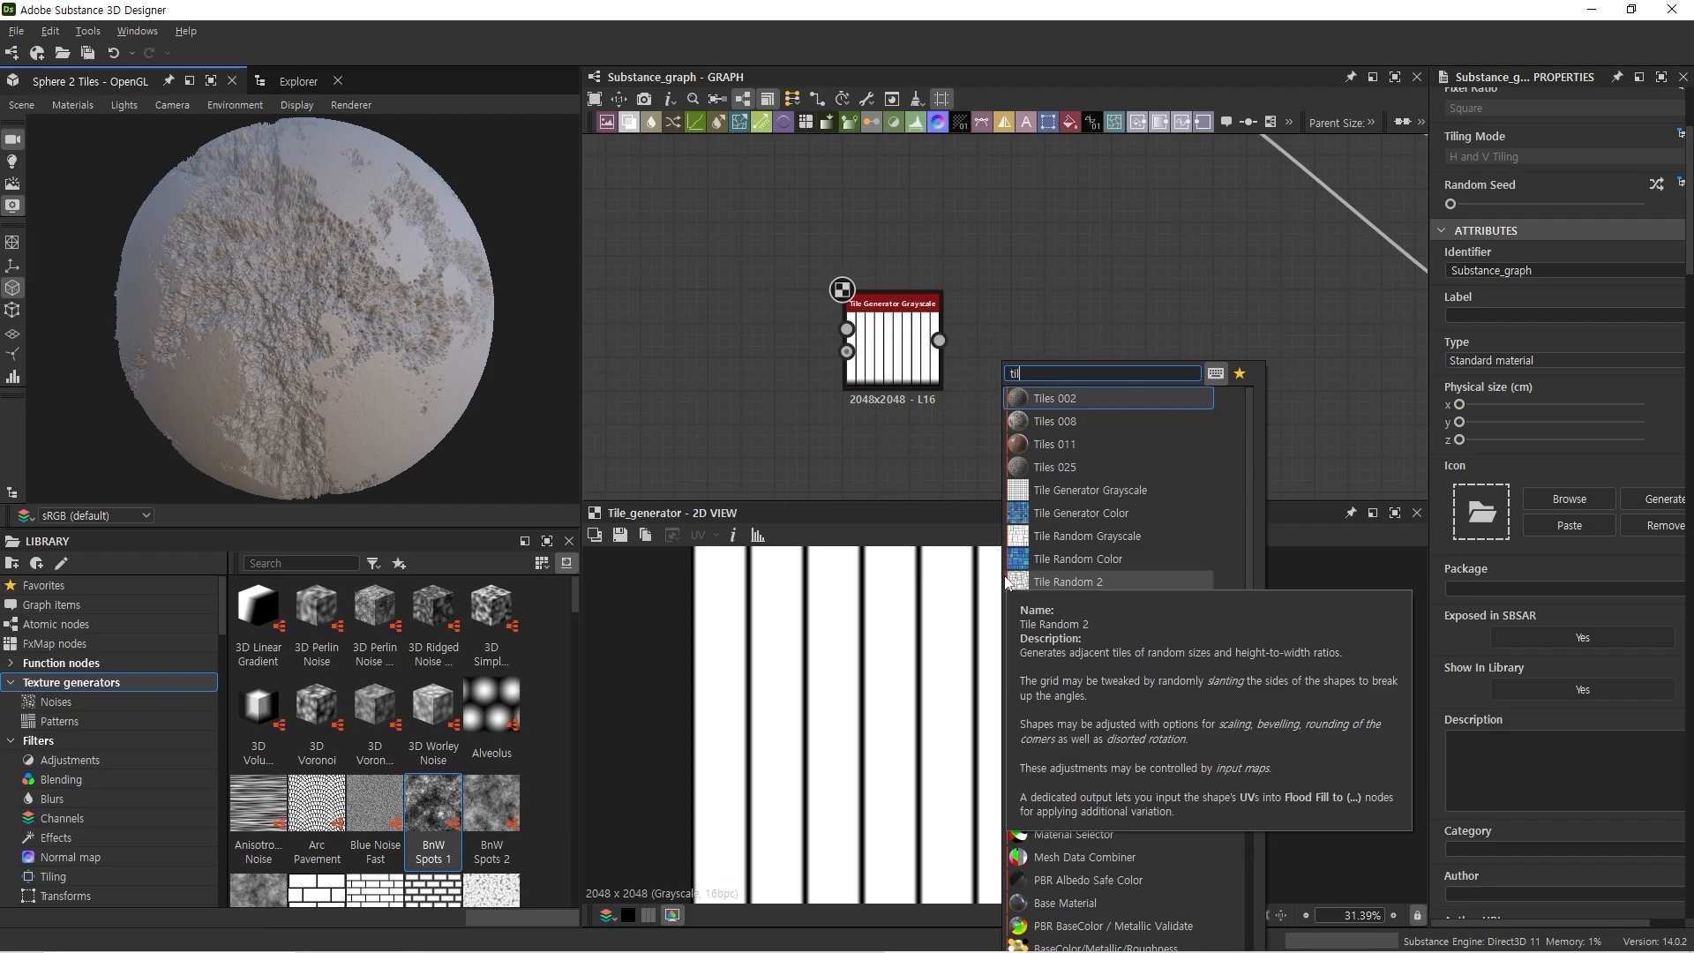
click(905, 438)
Step: Try a Gradient Linear 2 node rotated 90° as the Tile Generator Grayscale's pattern input, and delete it again
key(space)
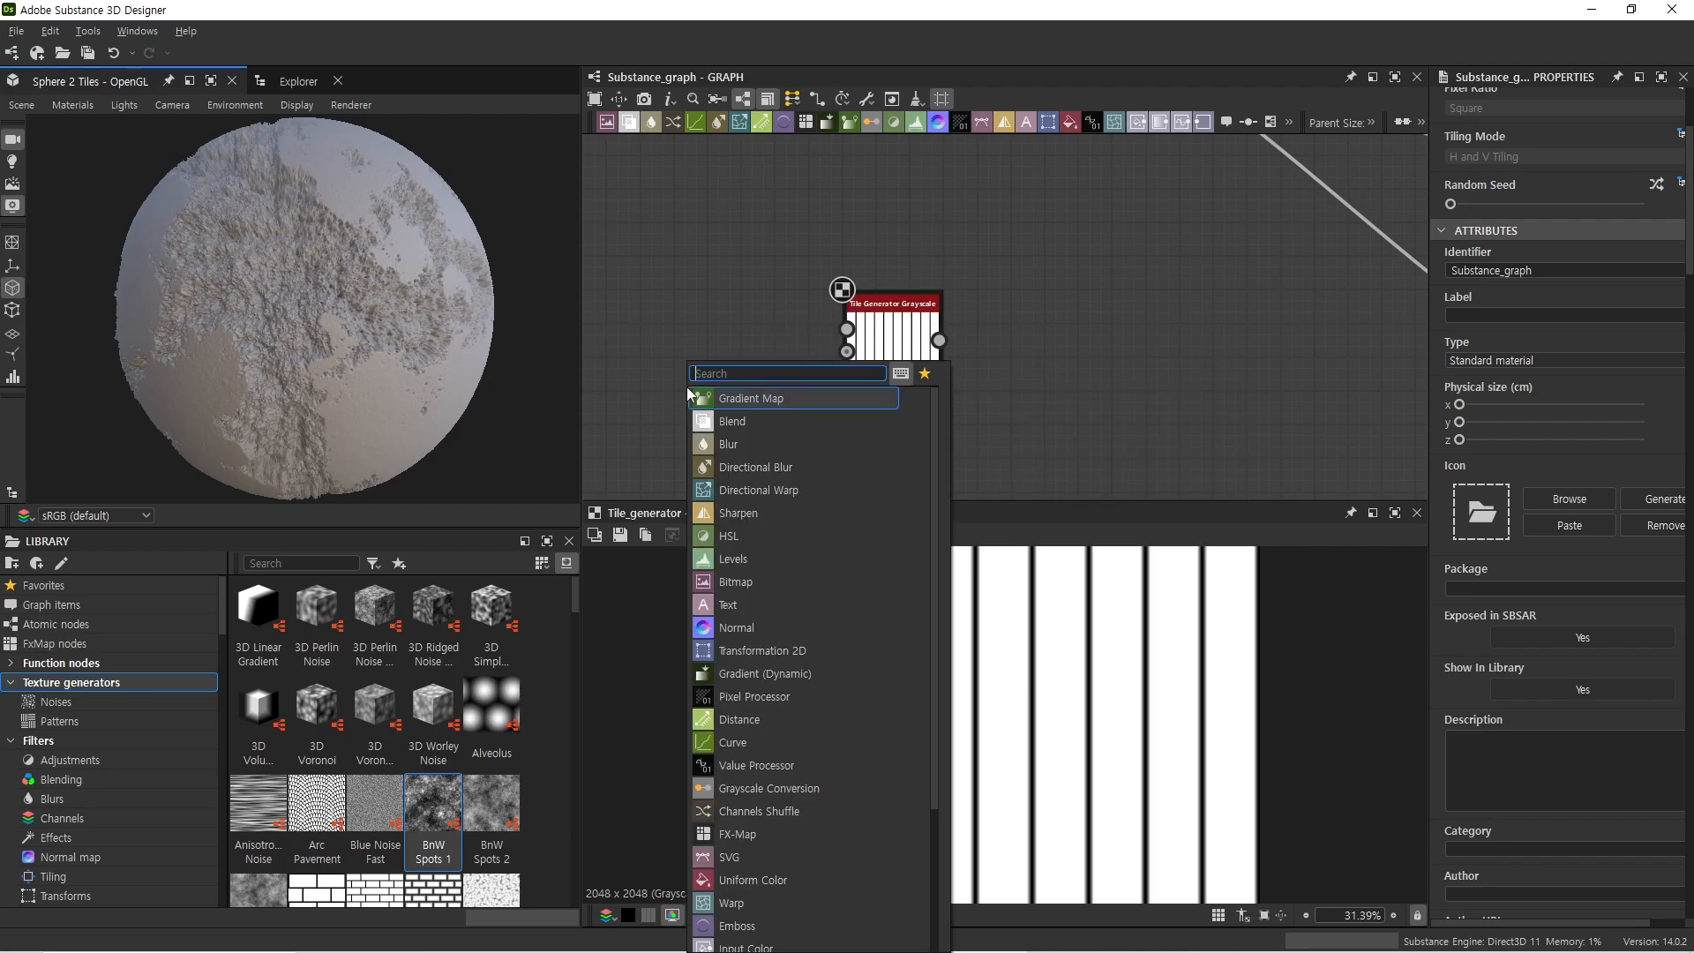
text(gr)
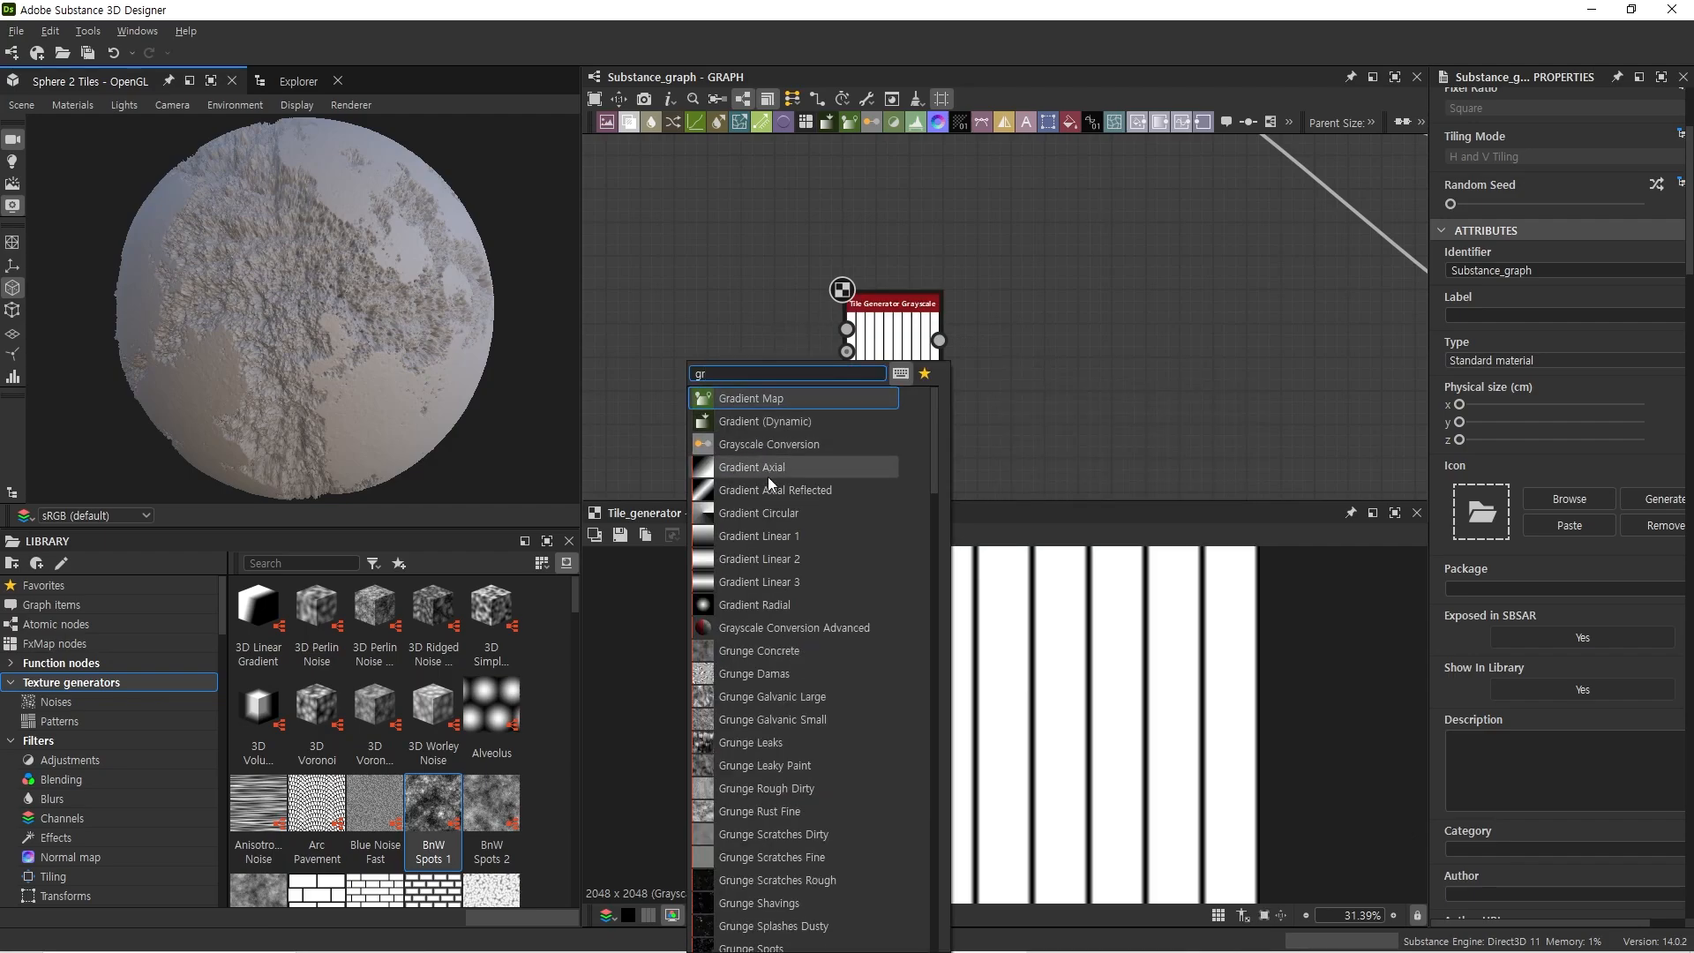
click(741, 561)
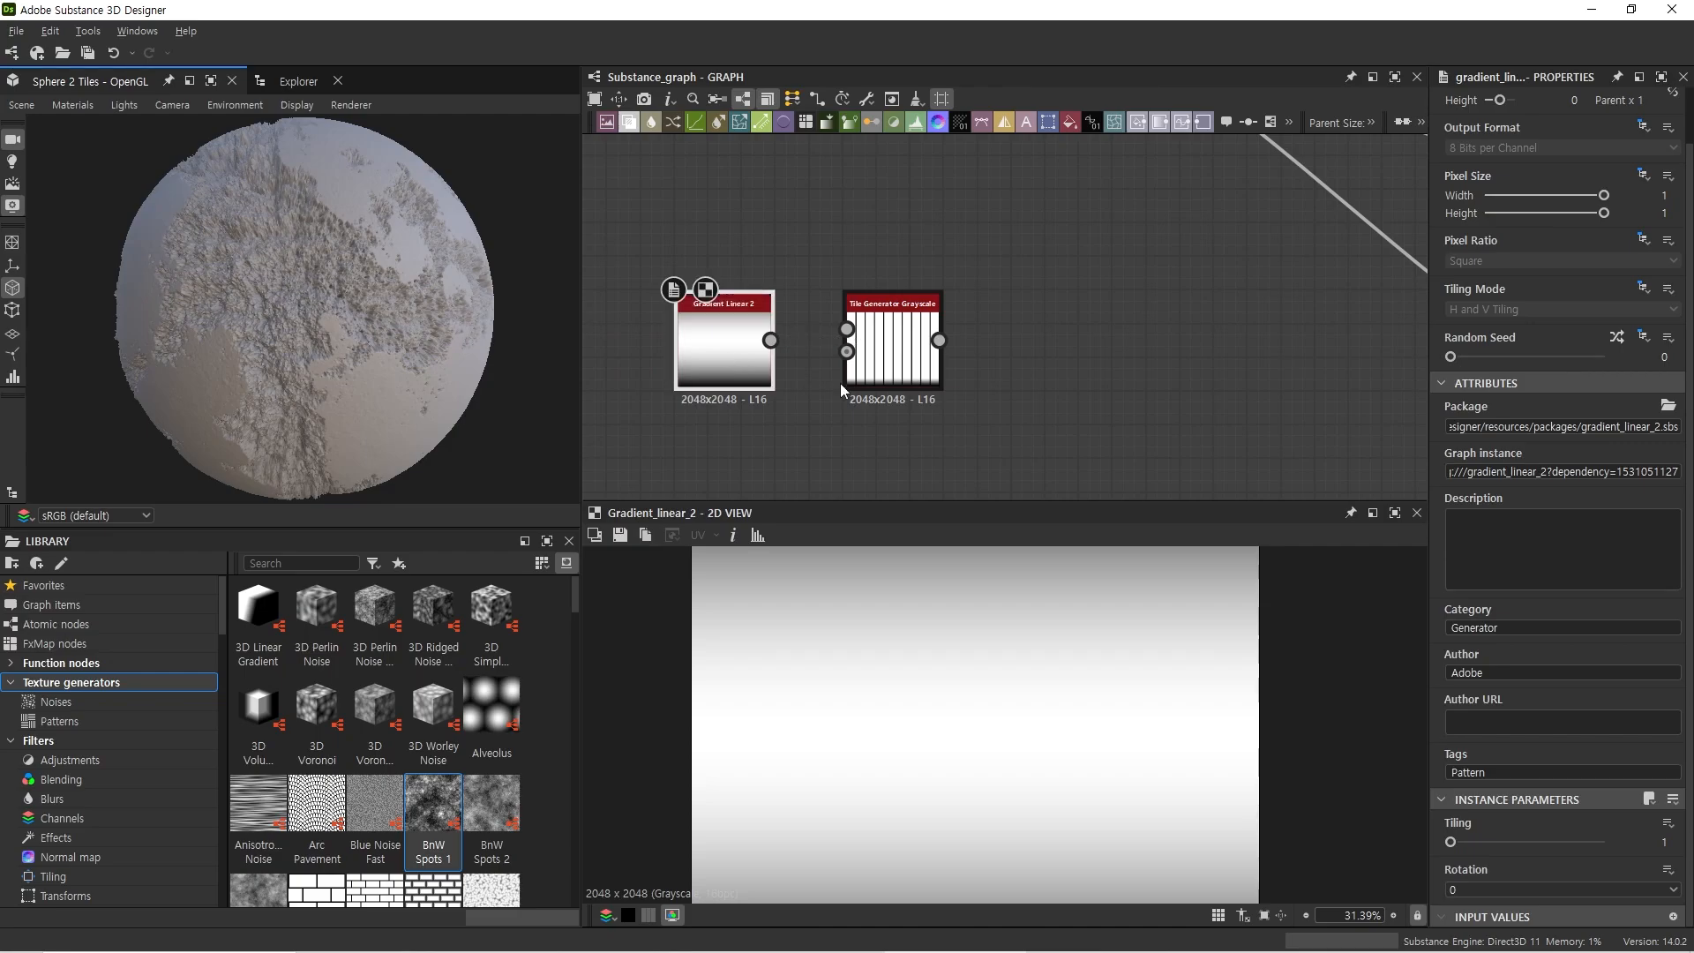
click(1511, 887)
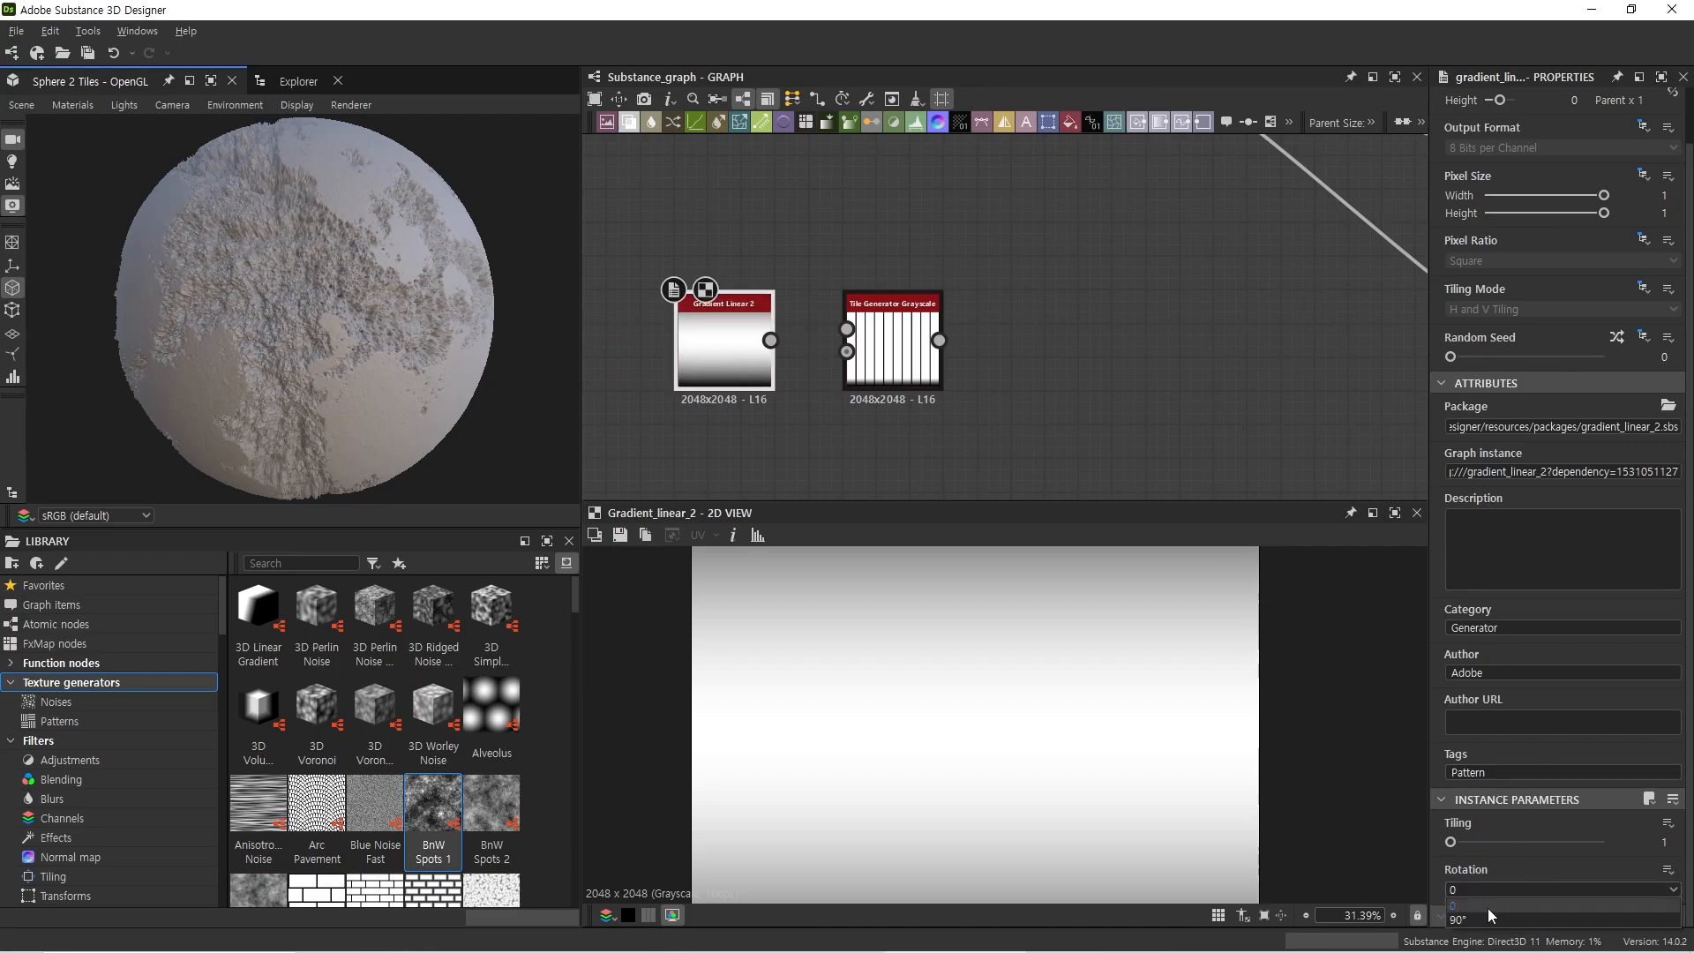
click(1488, 907)
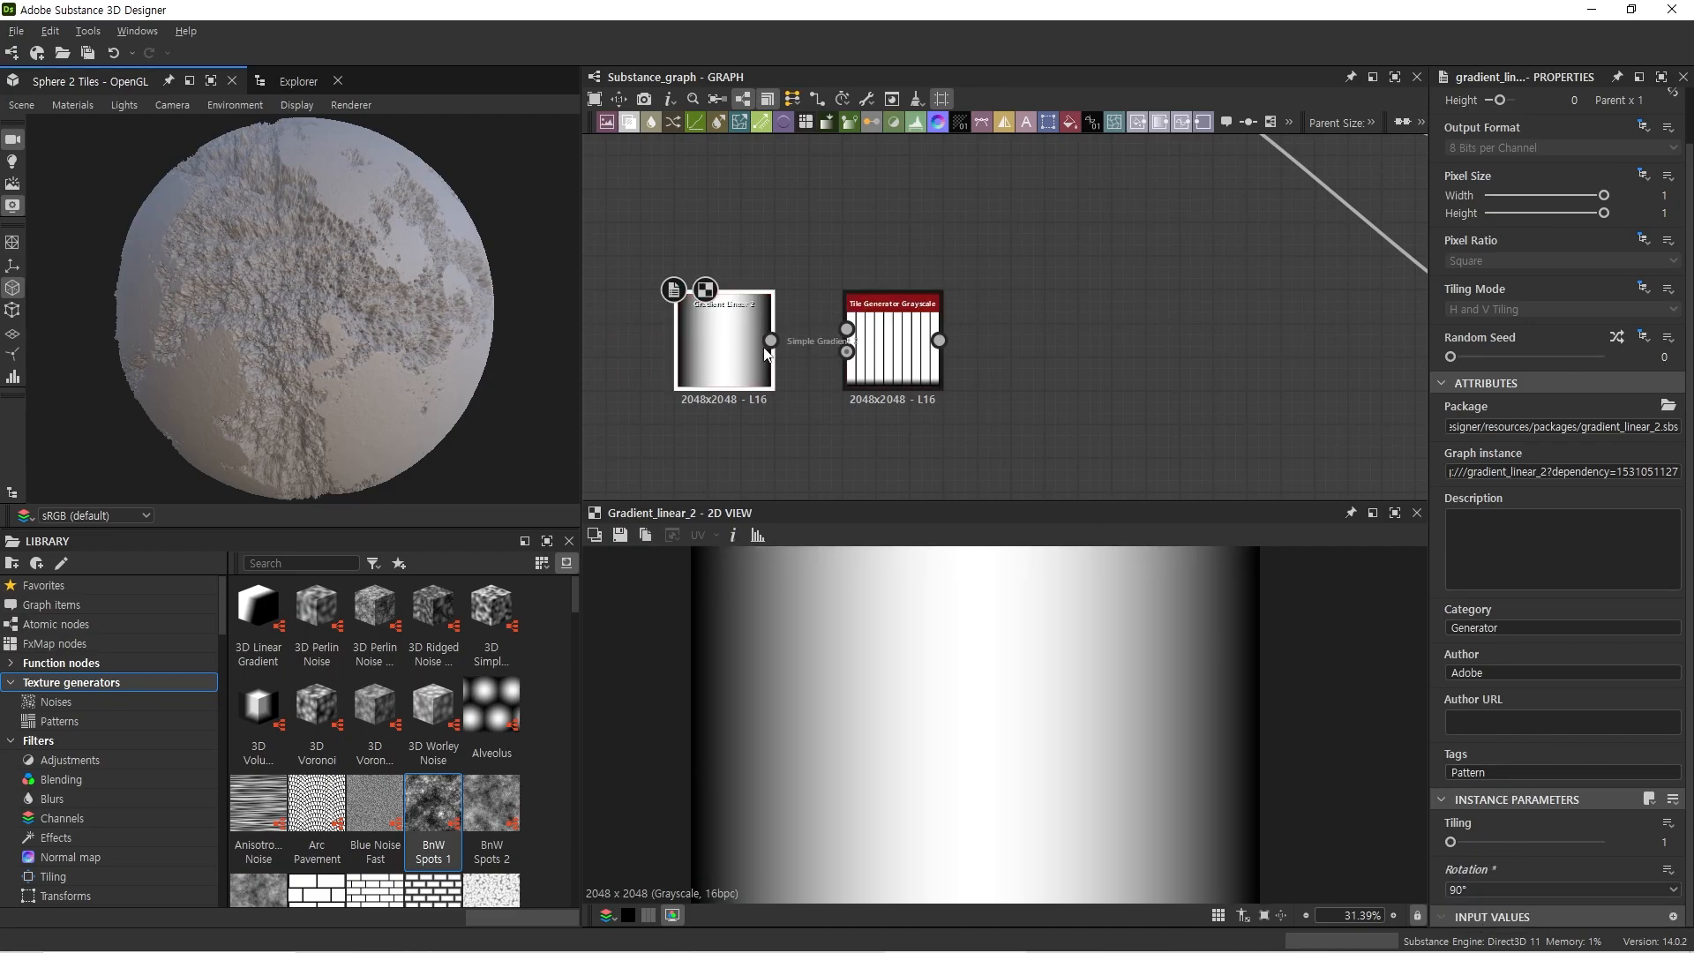
drag(771, 340, 926, 341)
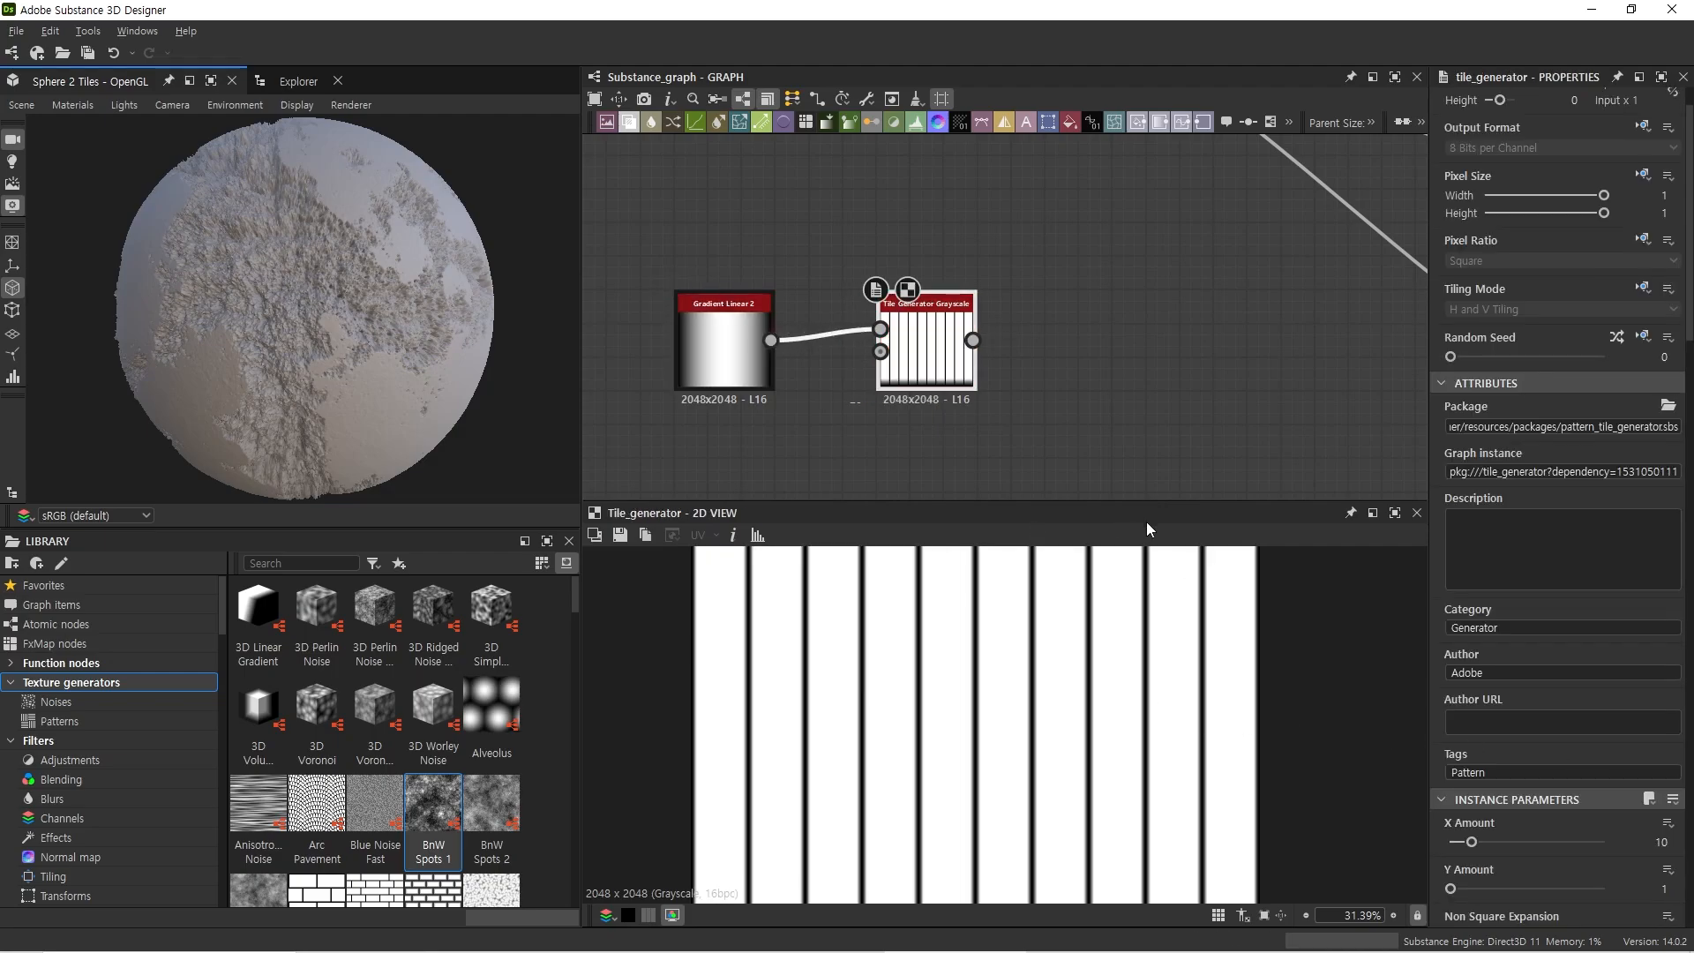
click(697, 326)
key(Delete)
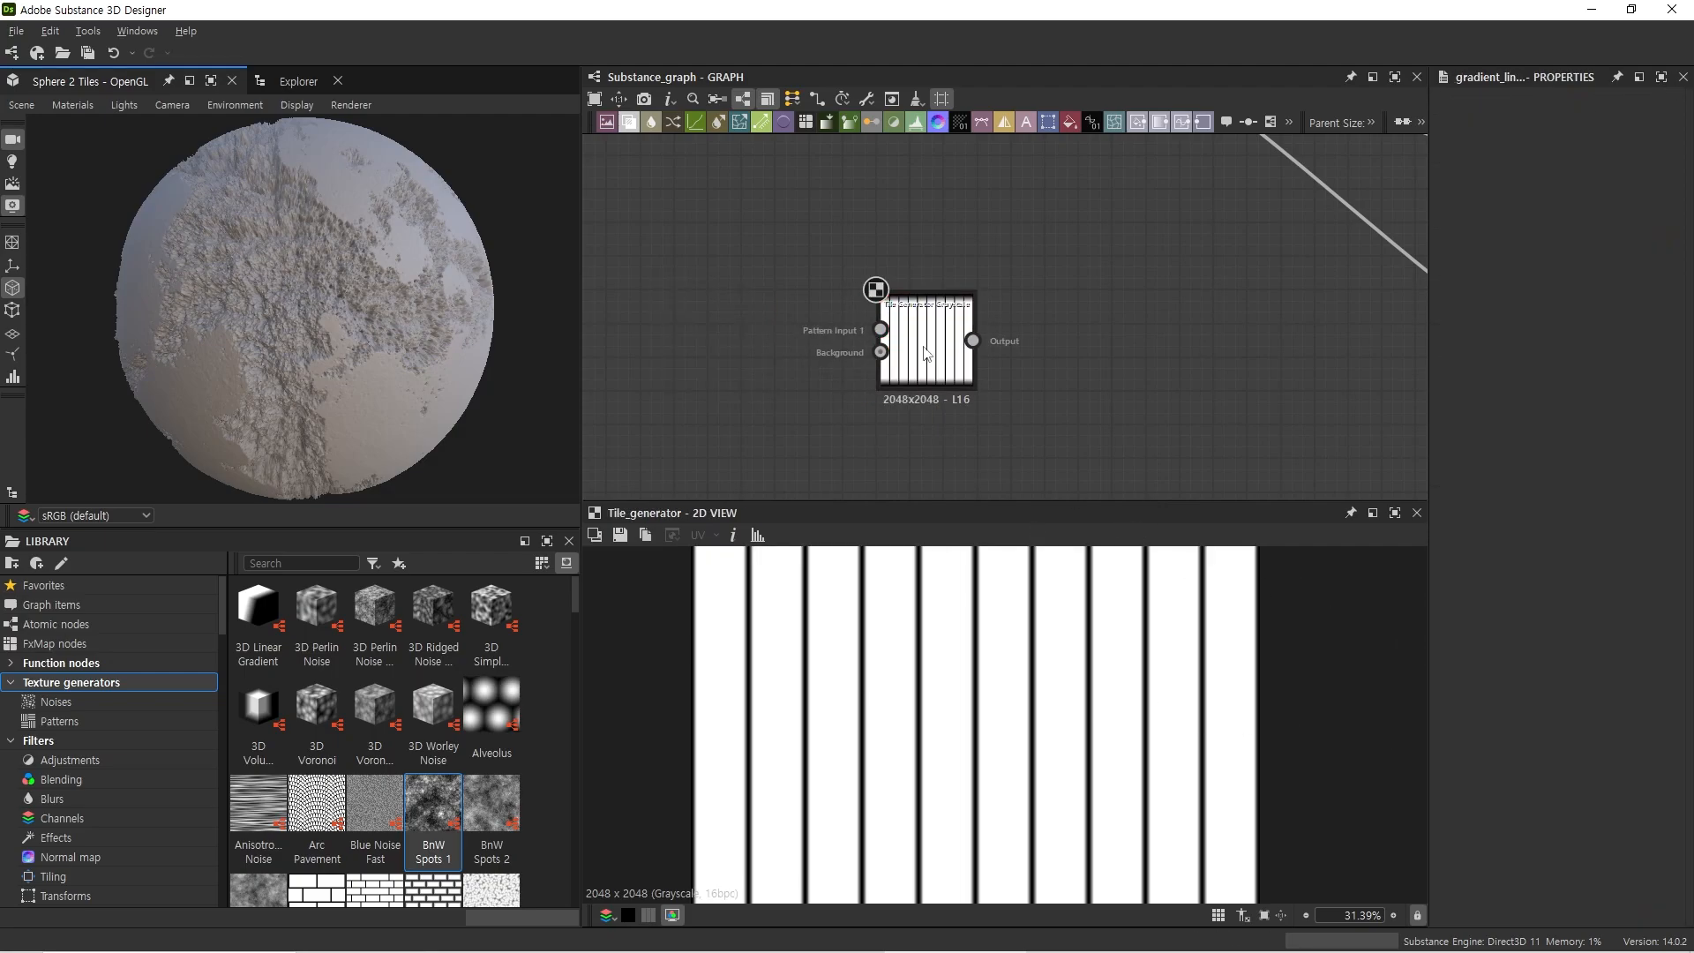
Step: Restore the deleted Gradient Linear 2 node and set the Tile Generator Grayscale's Pattern to Image Input
click(927, 353)
scroll(1553, 685, down, 5)
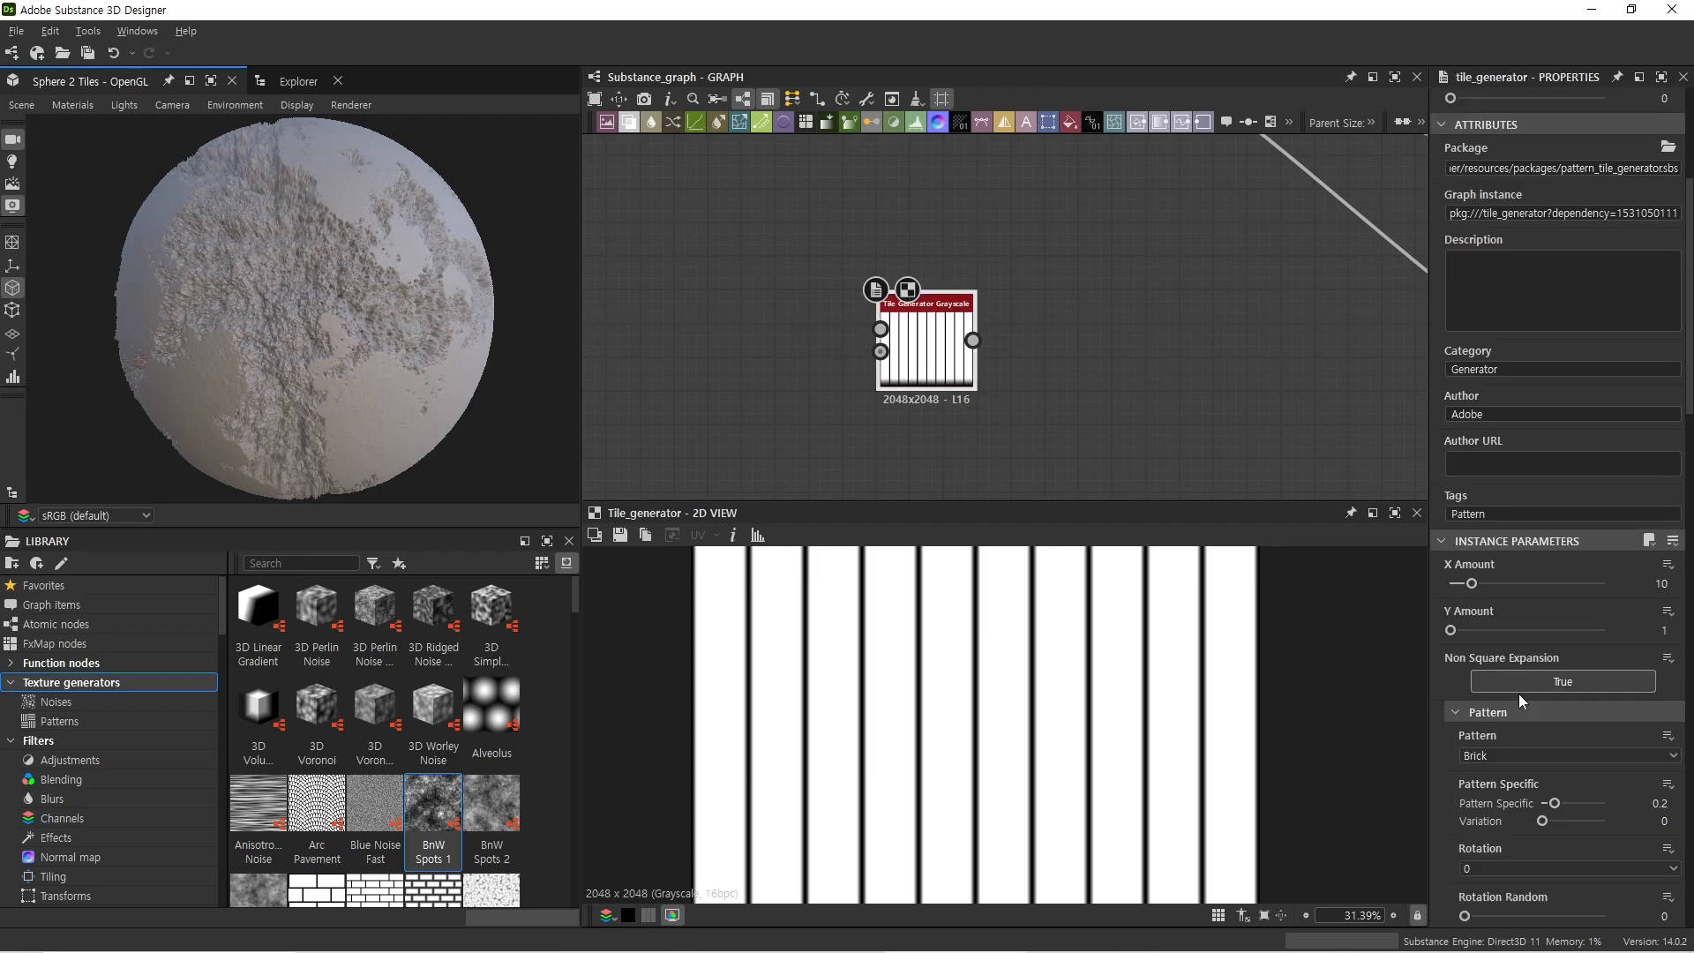
scroll(1518, 693, down, 2)
click(1491, 651)
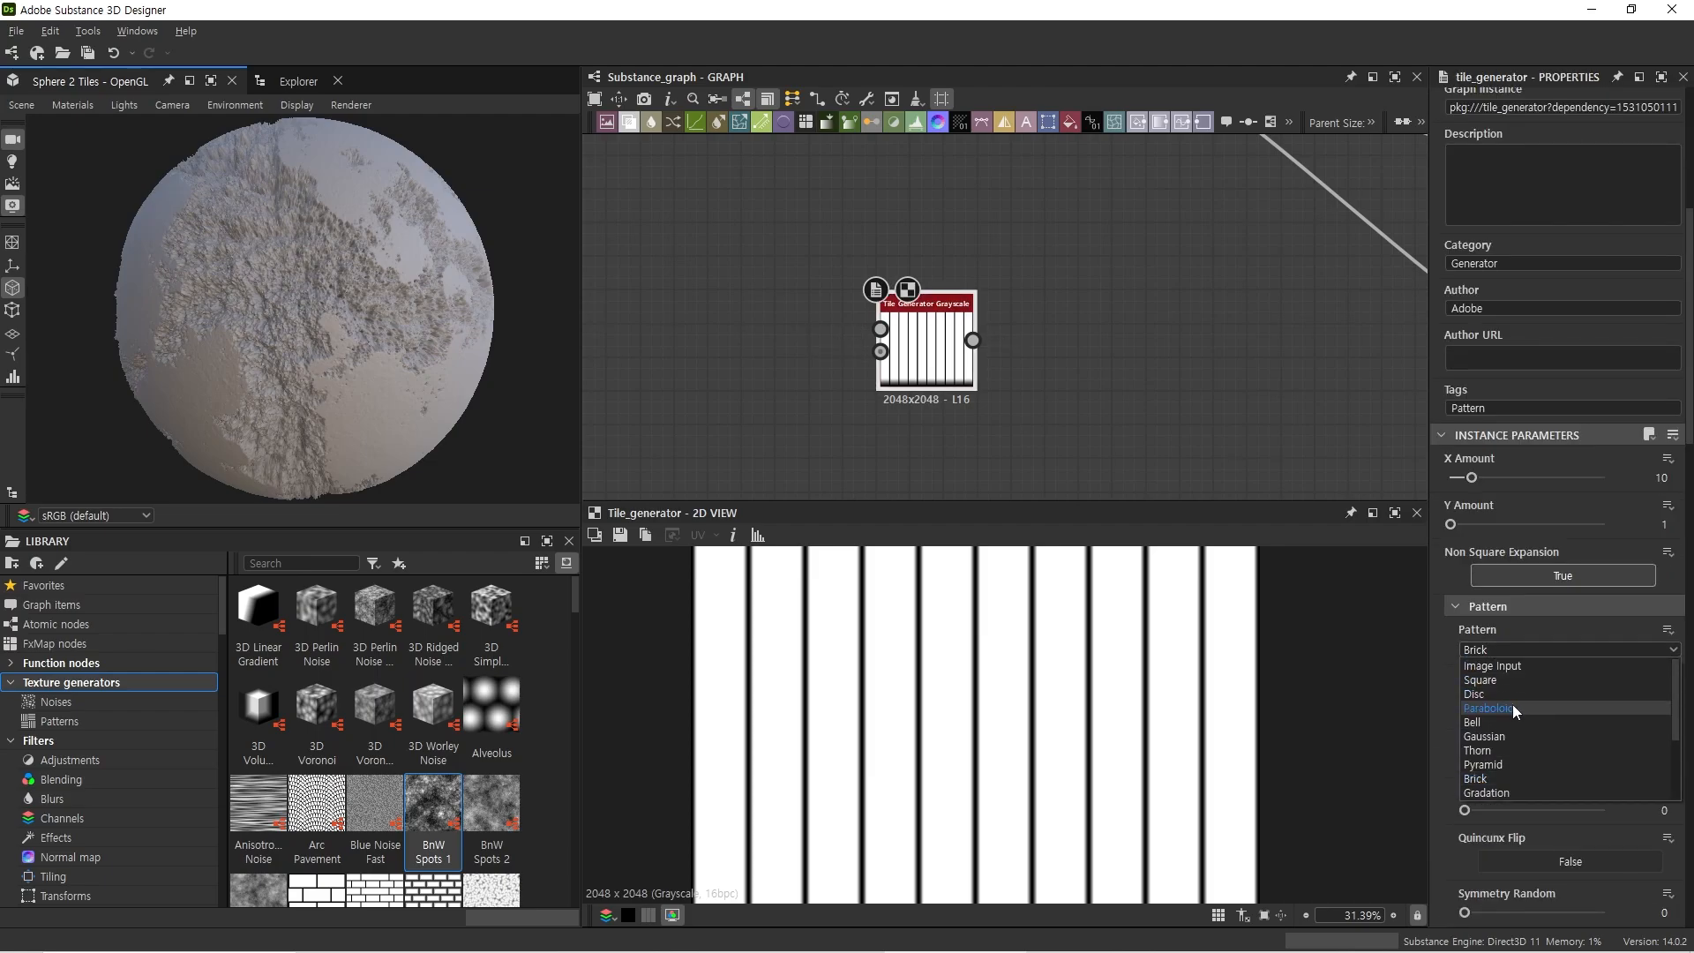
click(787, 402)
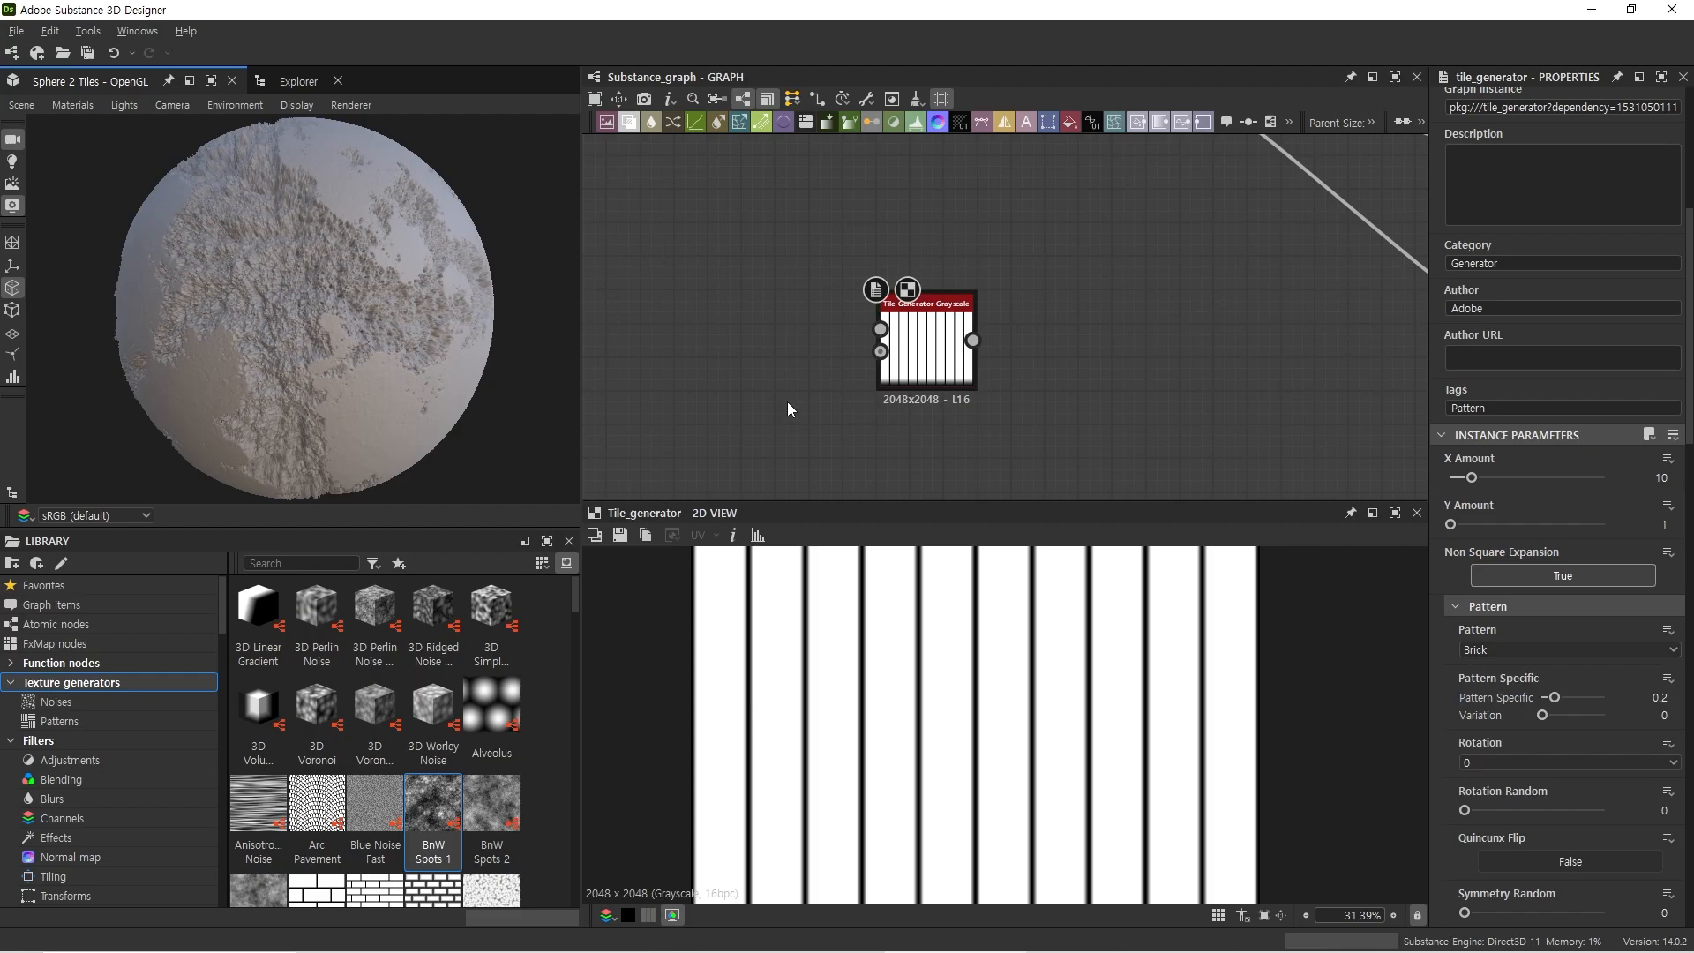
key(ctrl+z)
key(ctrl+z)
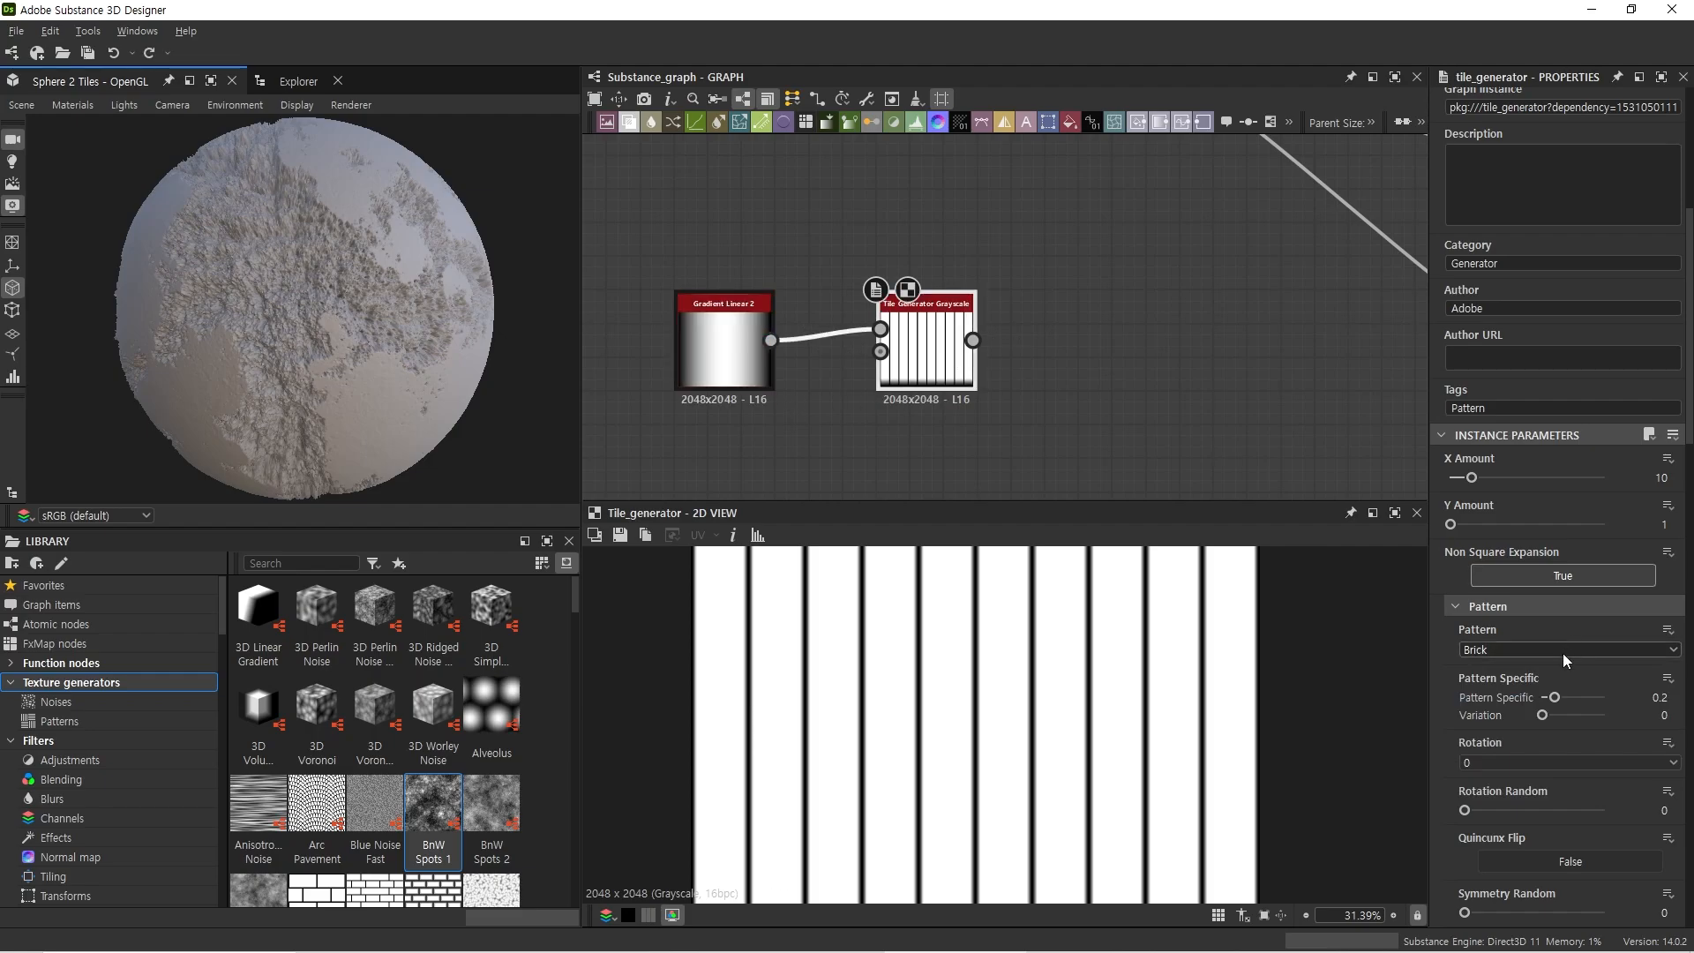
click(1530, 651)
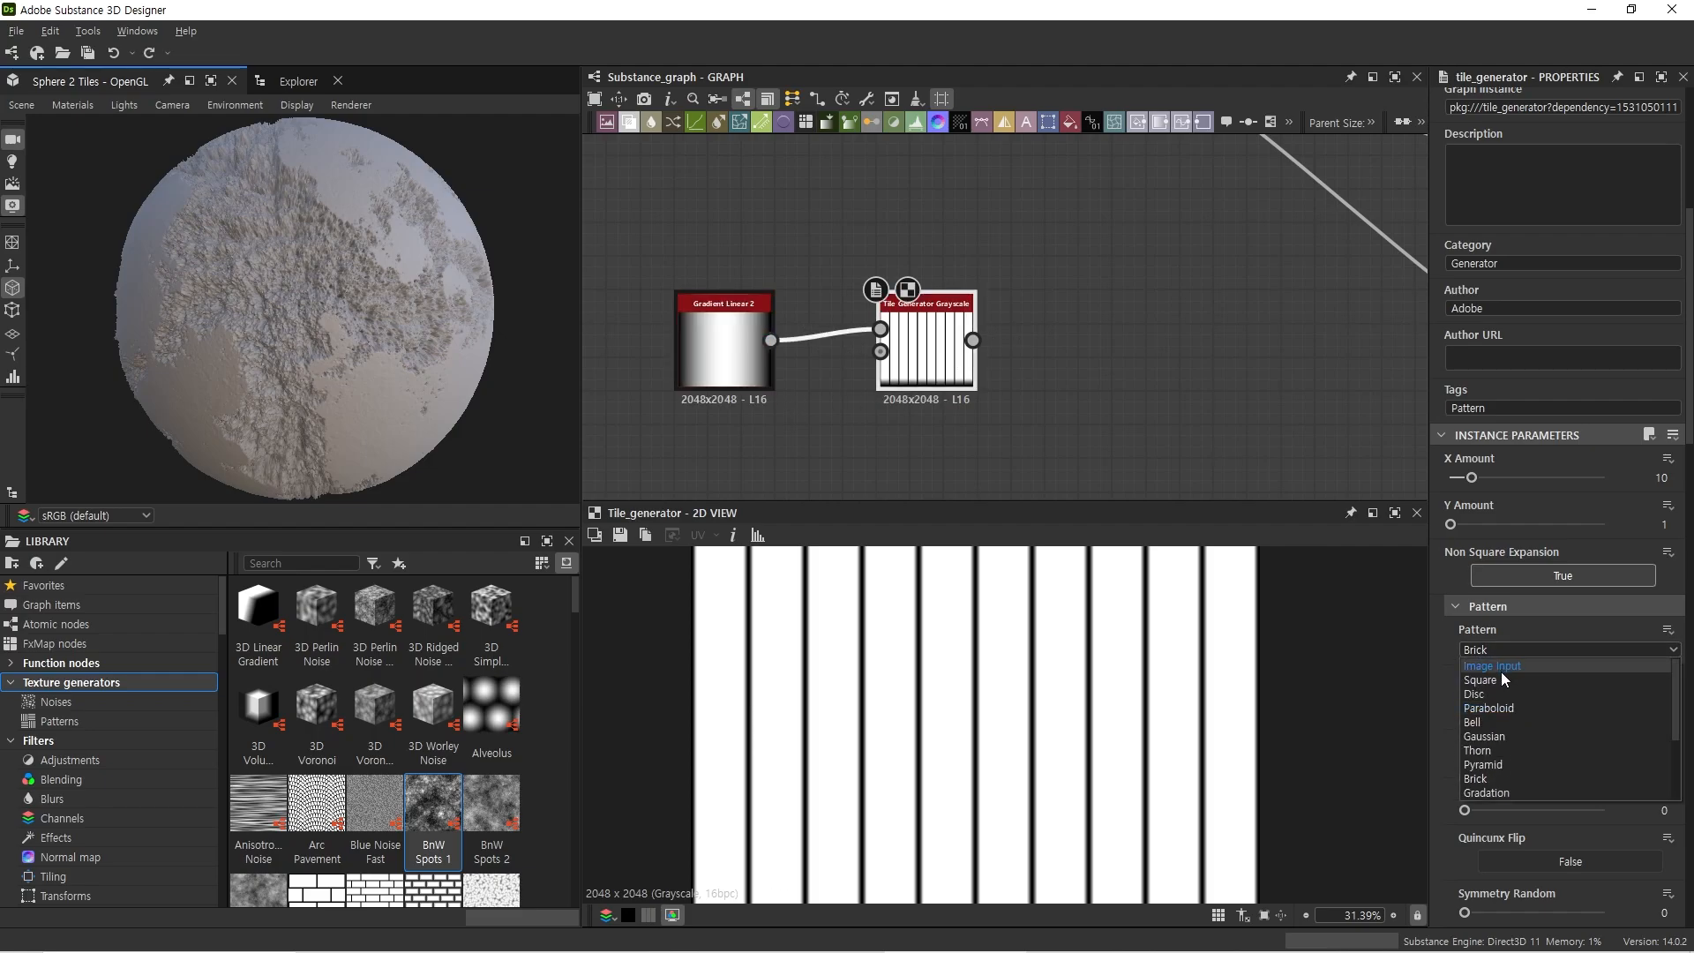
click(1475, 674)
key(f)
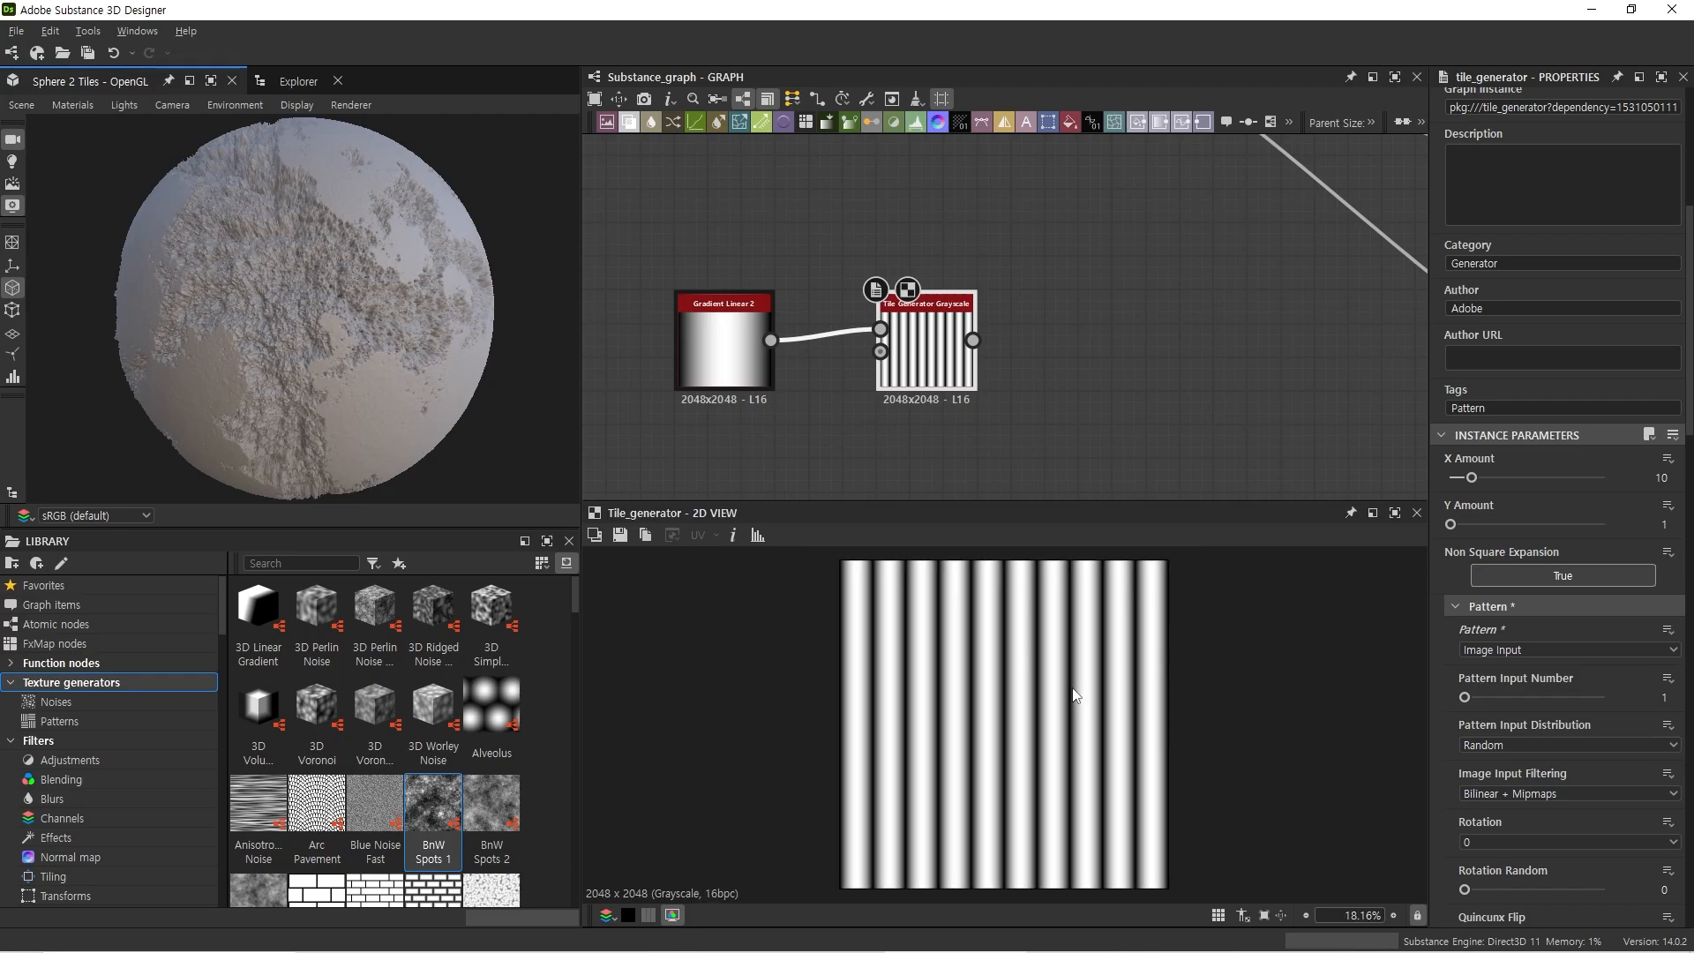
Step: Set the Tile Generator Grayscale's Interstice X to 0.86 and check how the thin strips tile across the texture edge
scroll(1551, 680, down, 10)
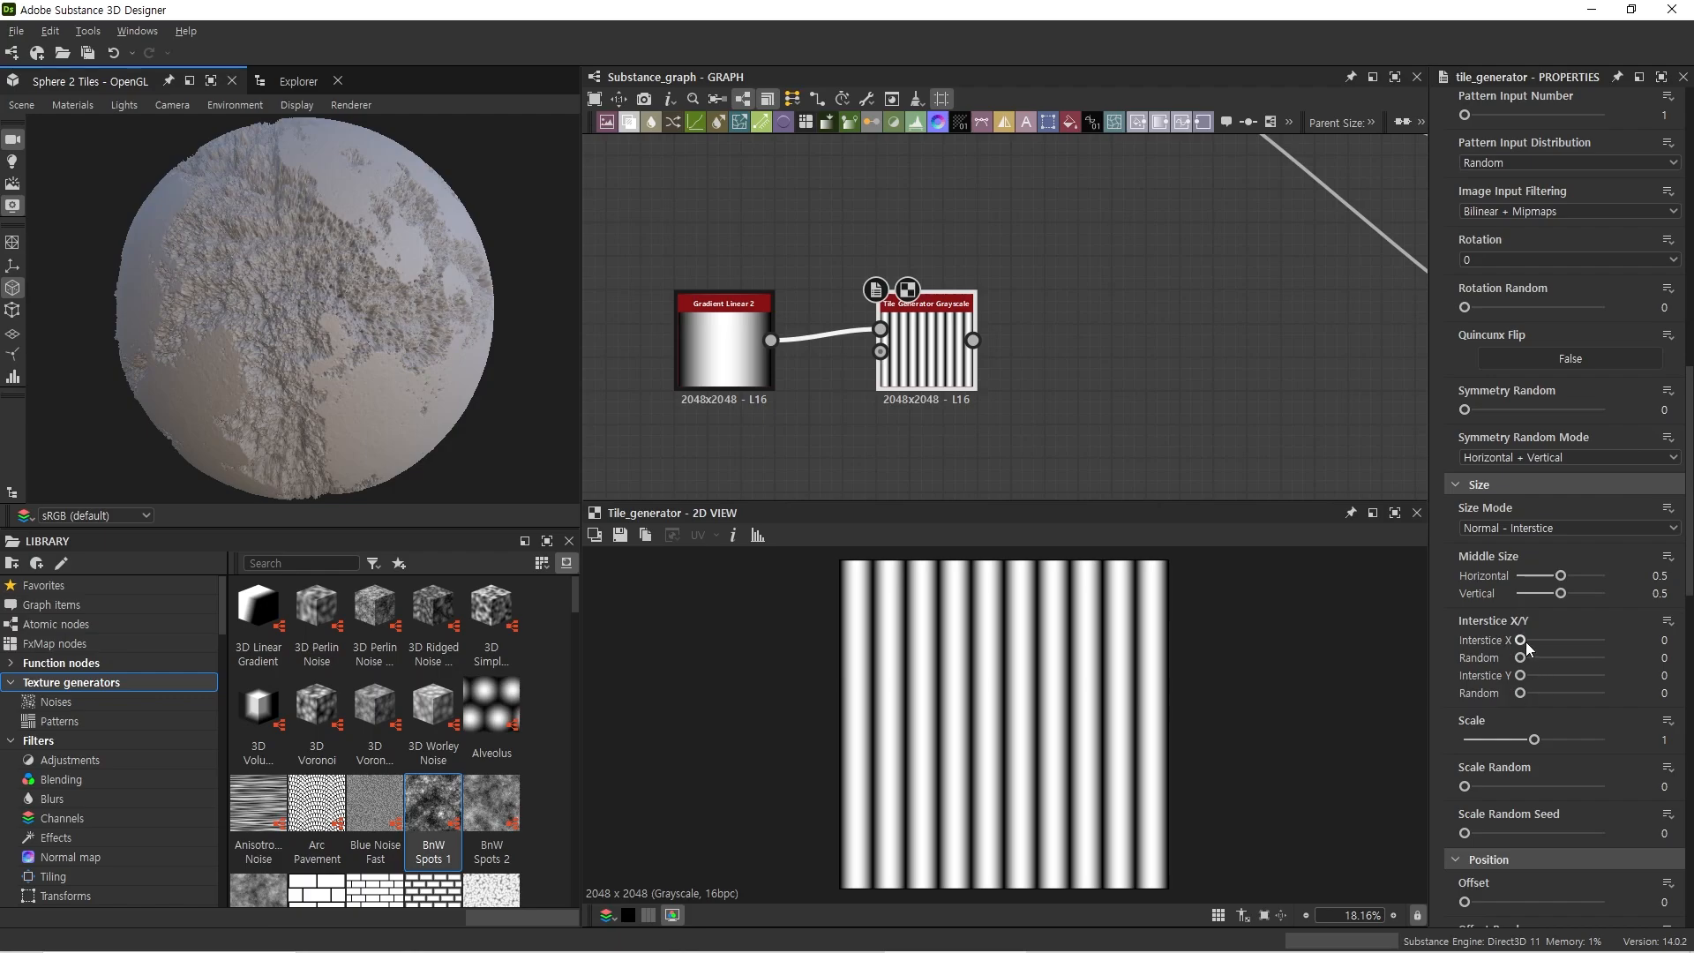
drag(1527, 642, 1592, 650)
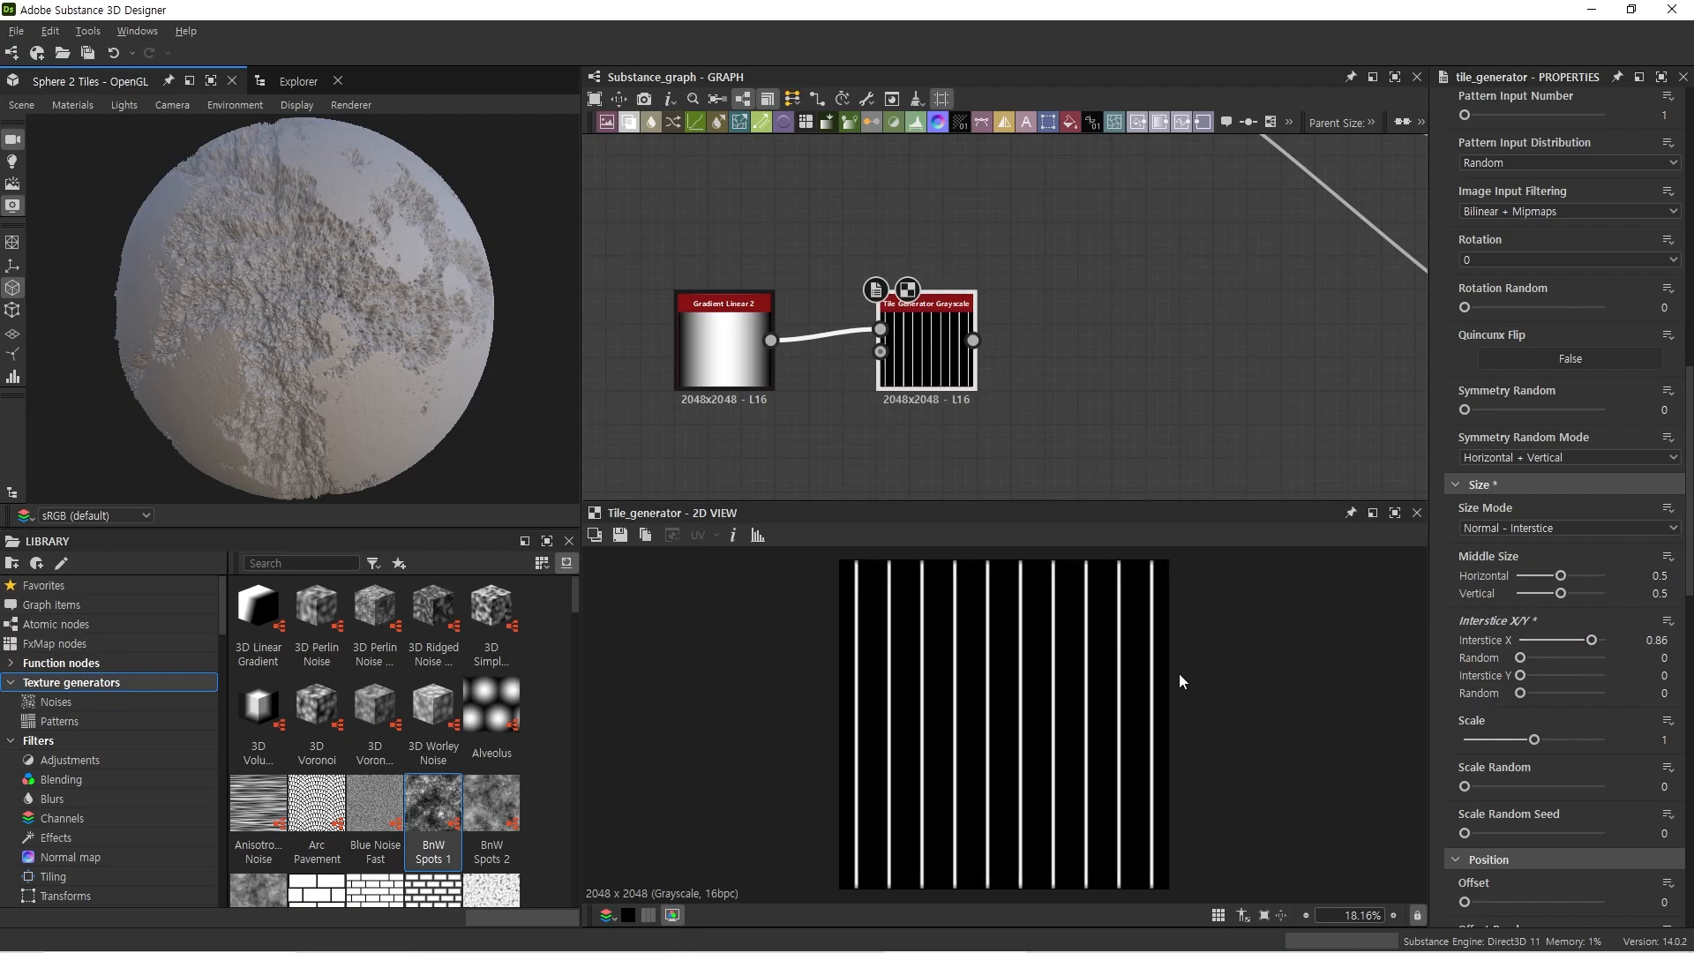
scroll(1151, 824, up, 10)
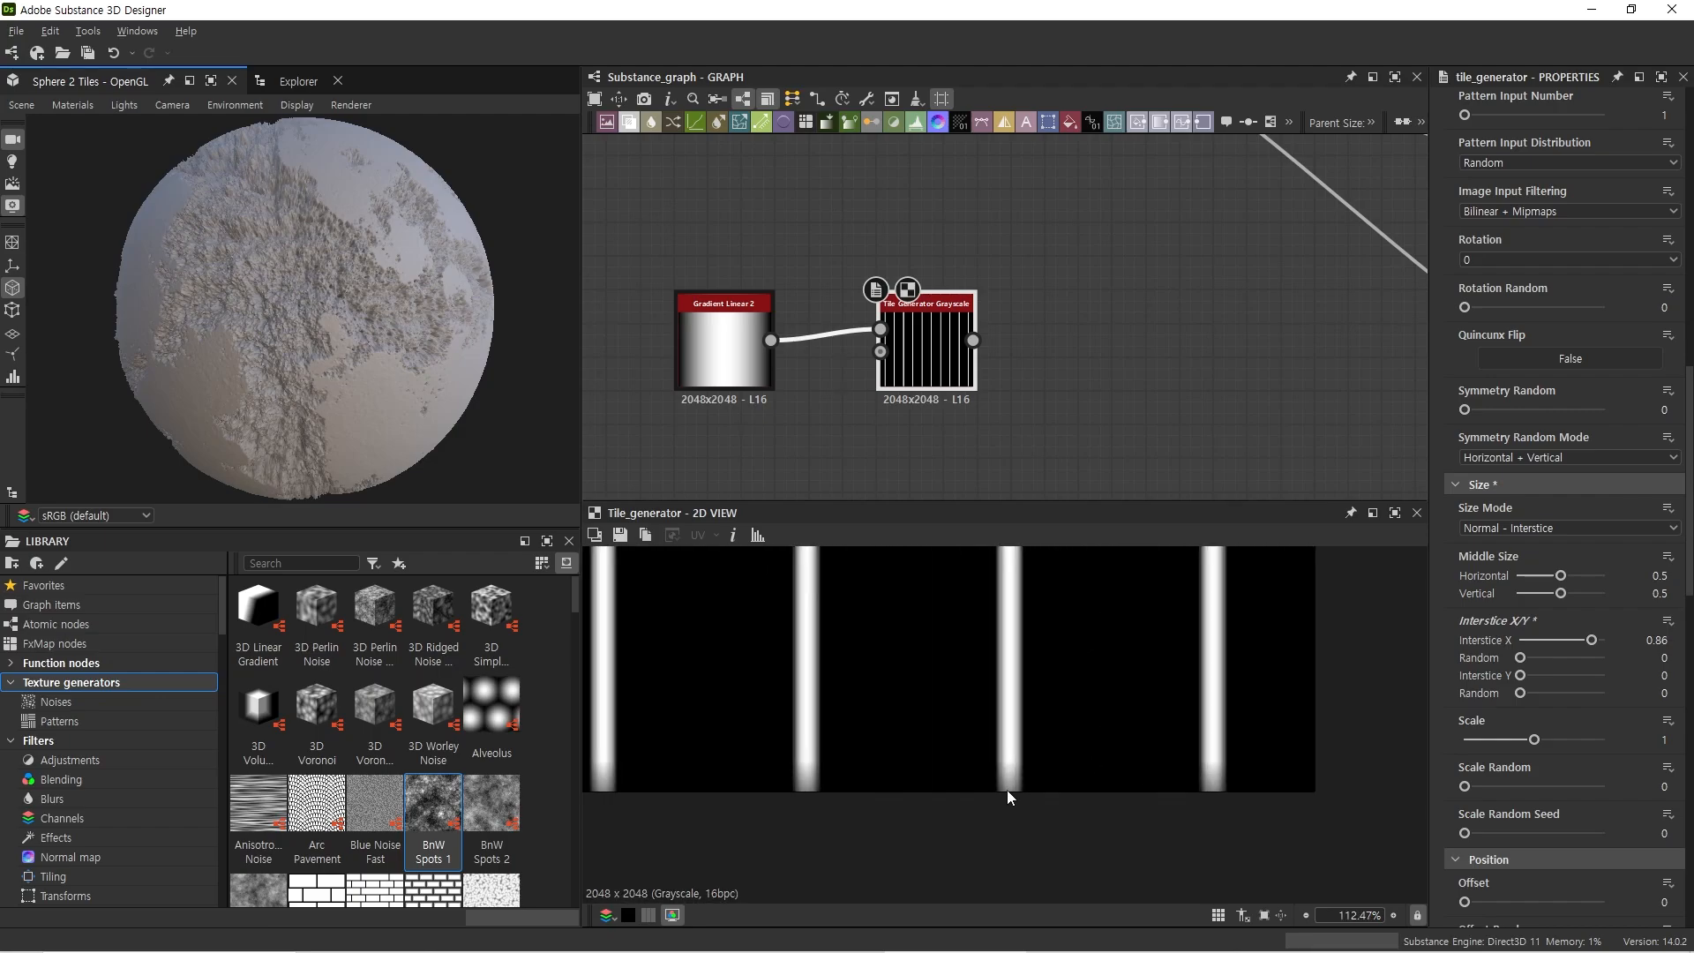
key(space)
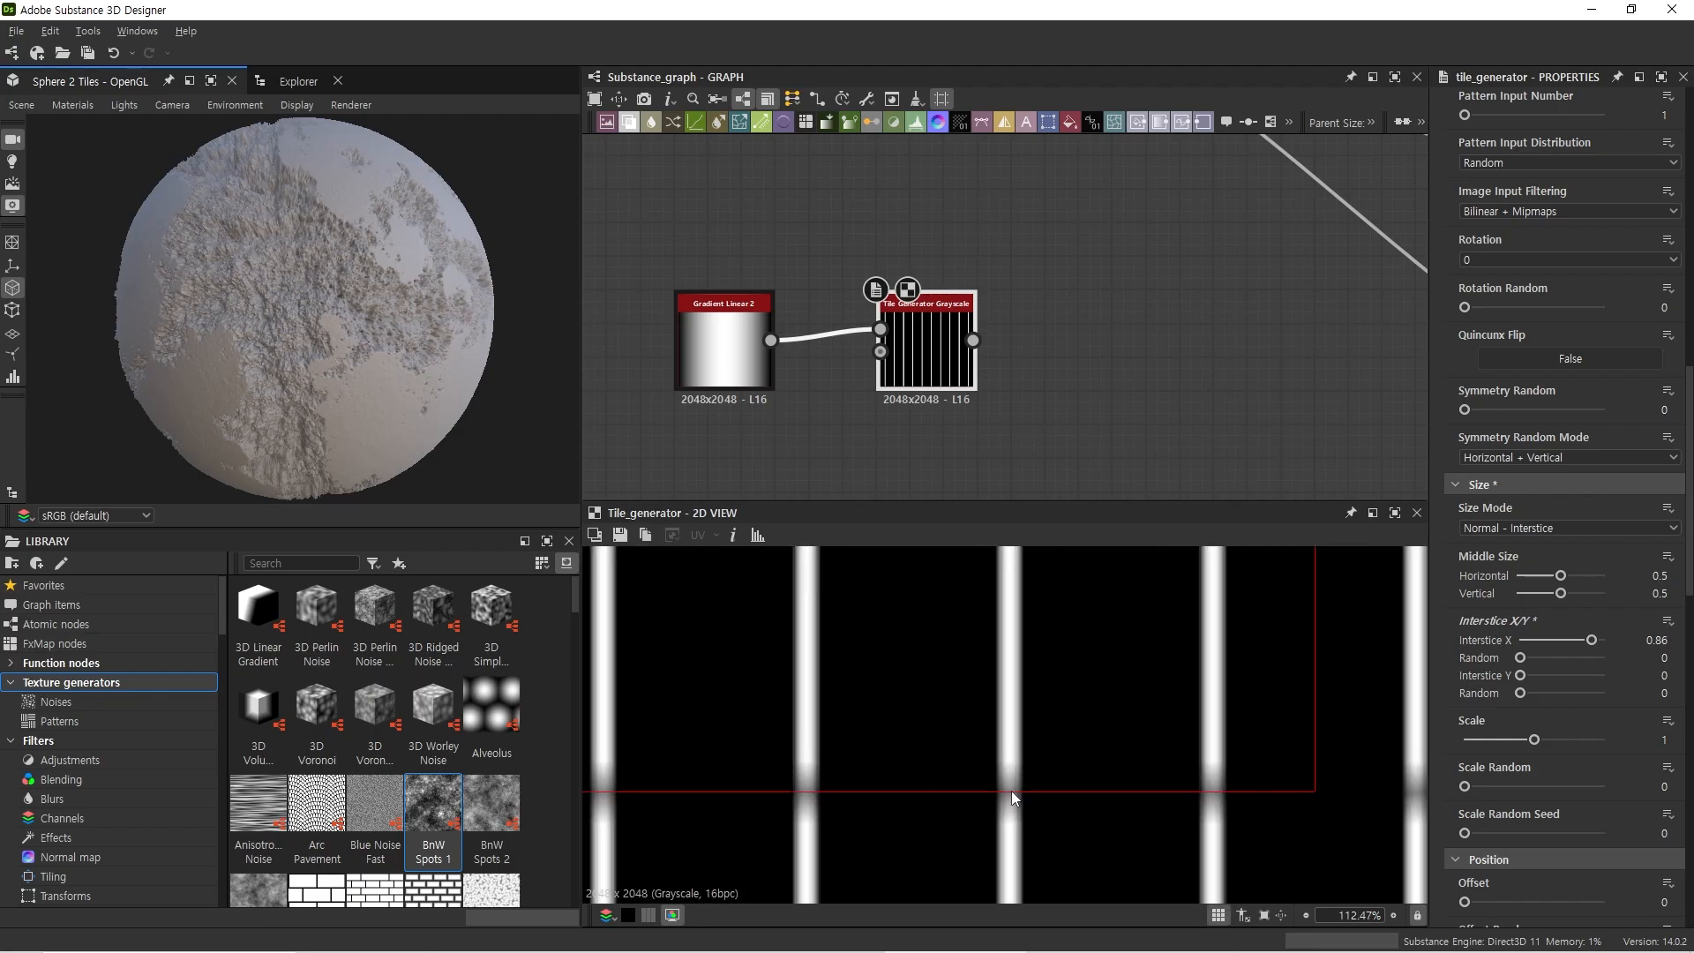
key(space)
Step: Set the Tile Generator Grayscale's Interstice Y to -1 so the strips overlap vertically
double_click(1664, 674)
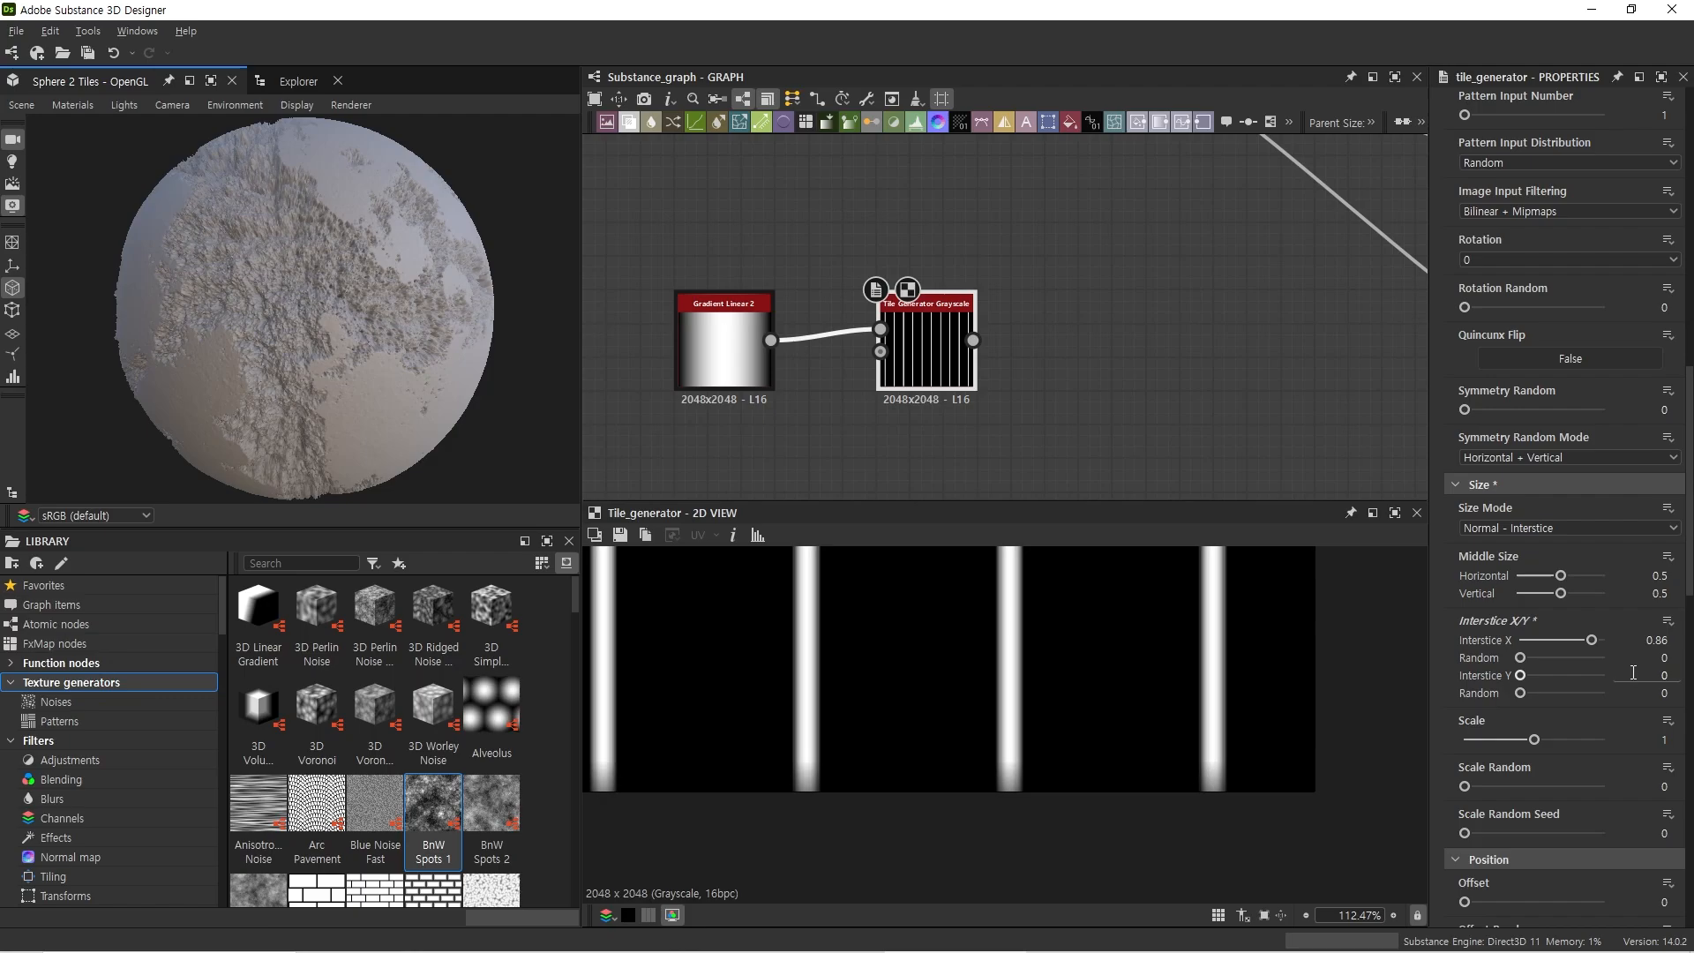
key(BackSpace)
key(Return)
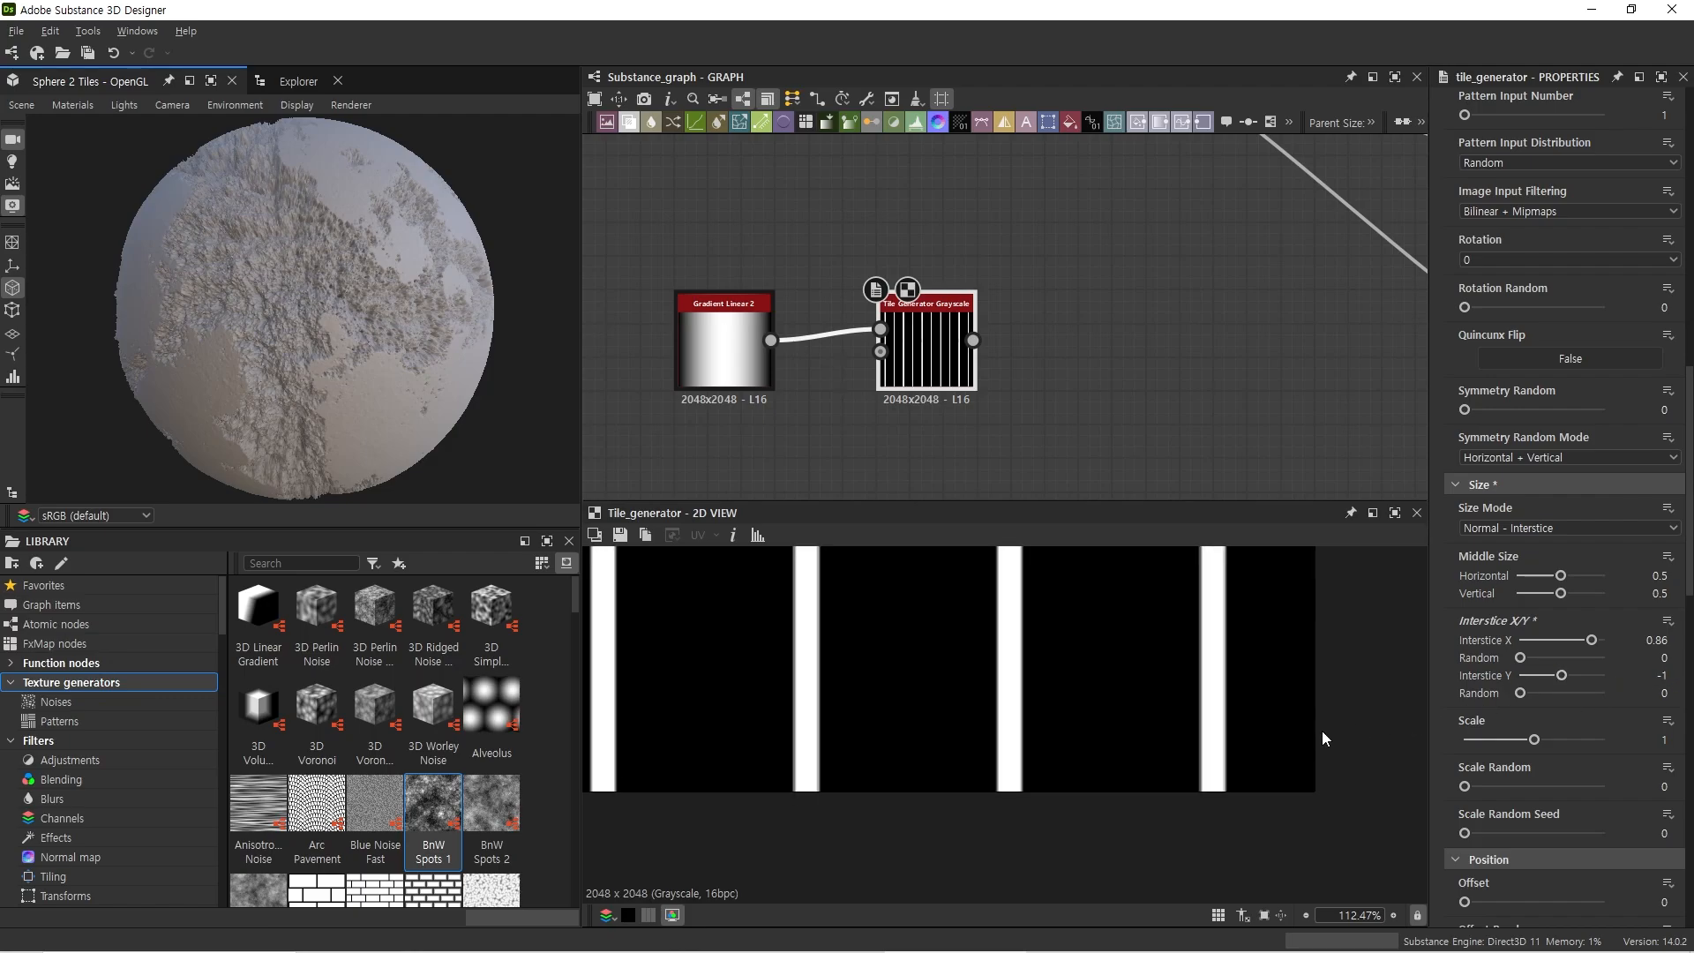
scroll(1230, 755, up, 3)
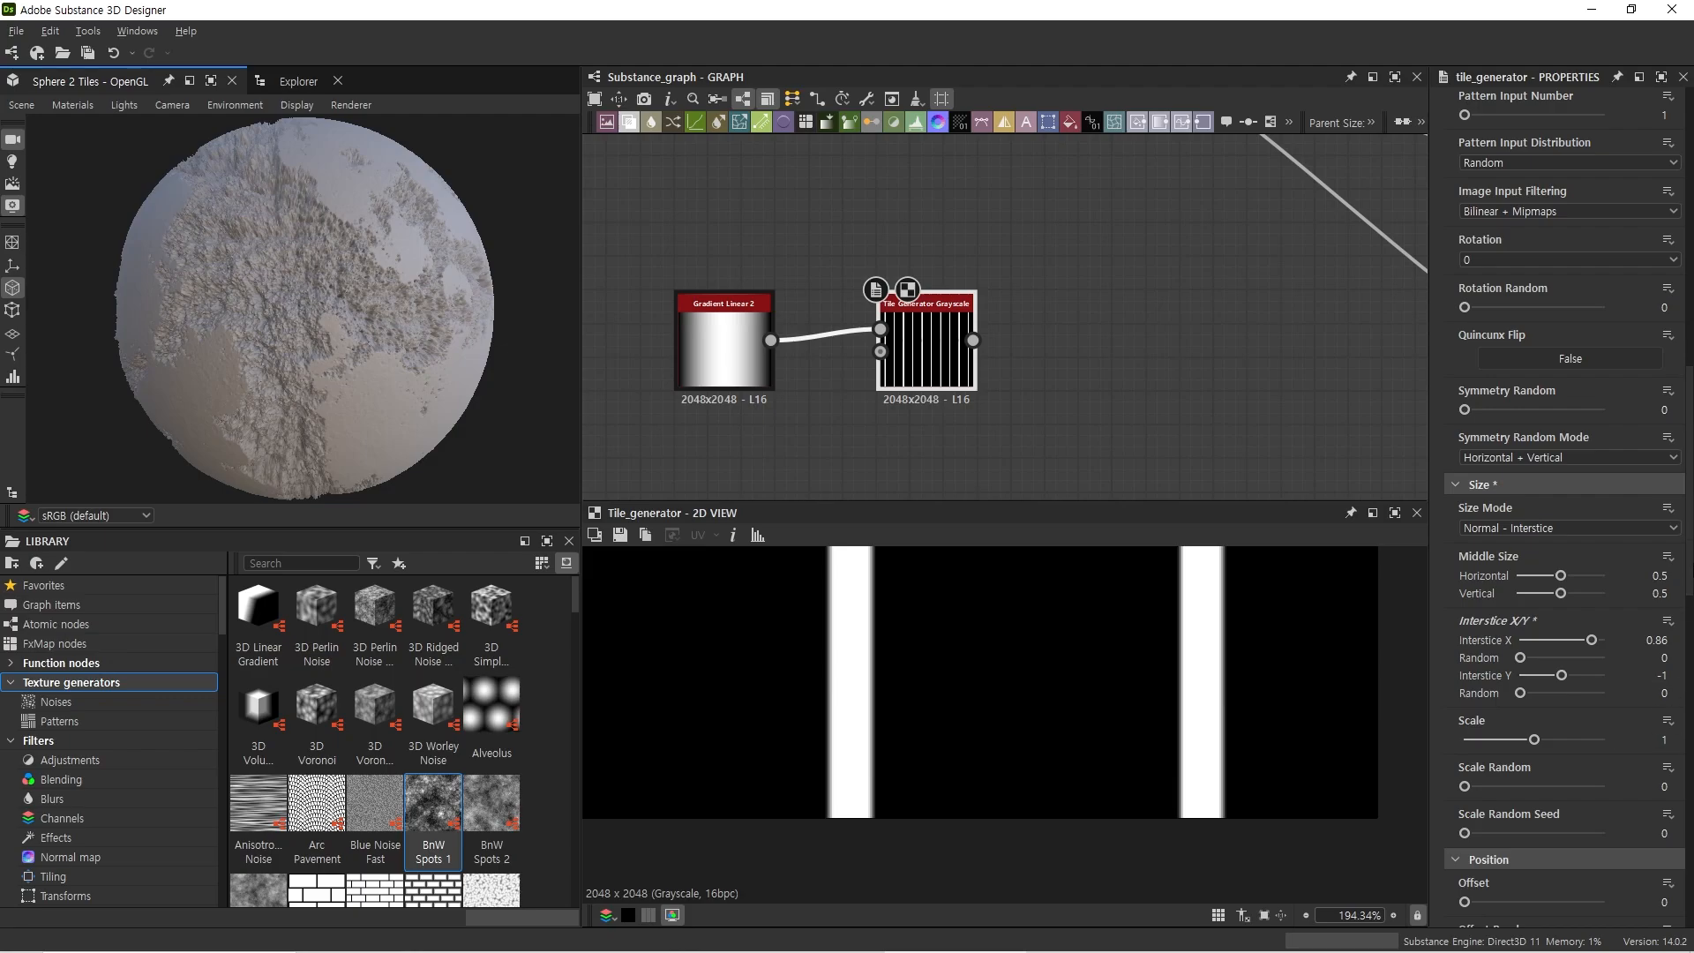
Step: Set the Tile Generator Grayscale's Blending Mode to Max
scroll(1690, 561, down, 10)
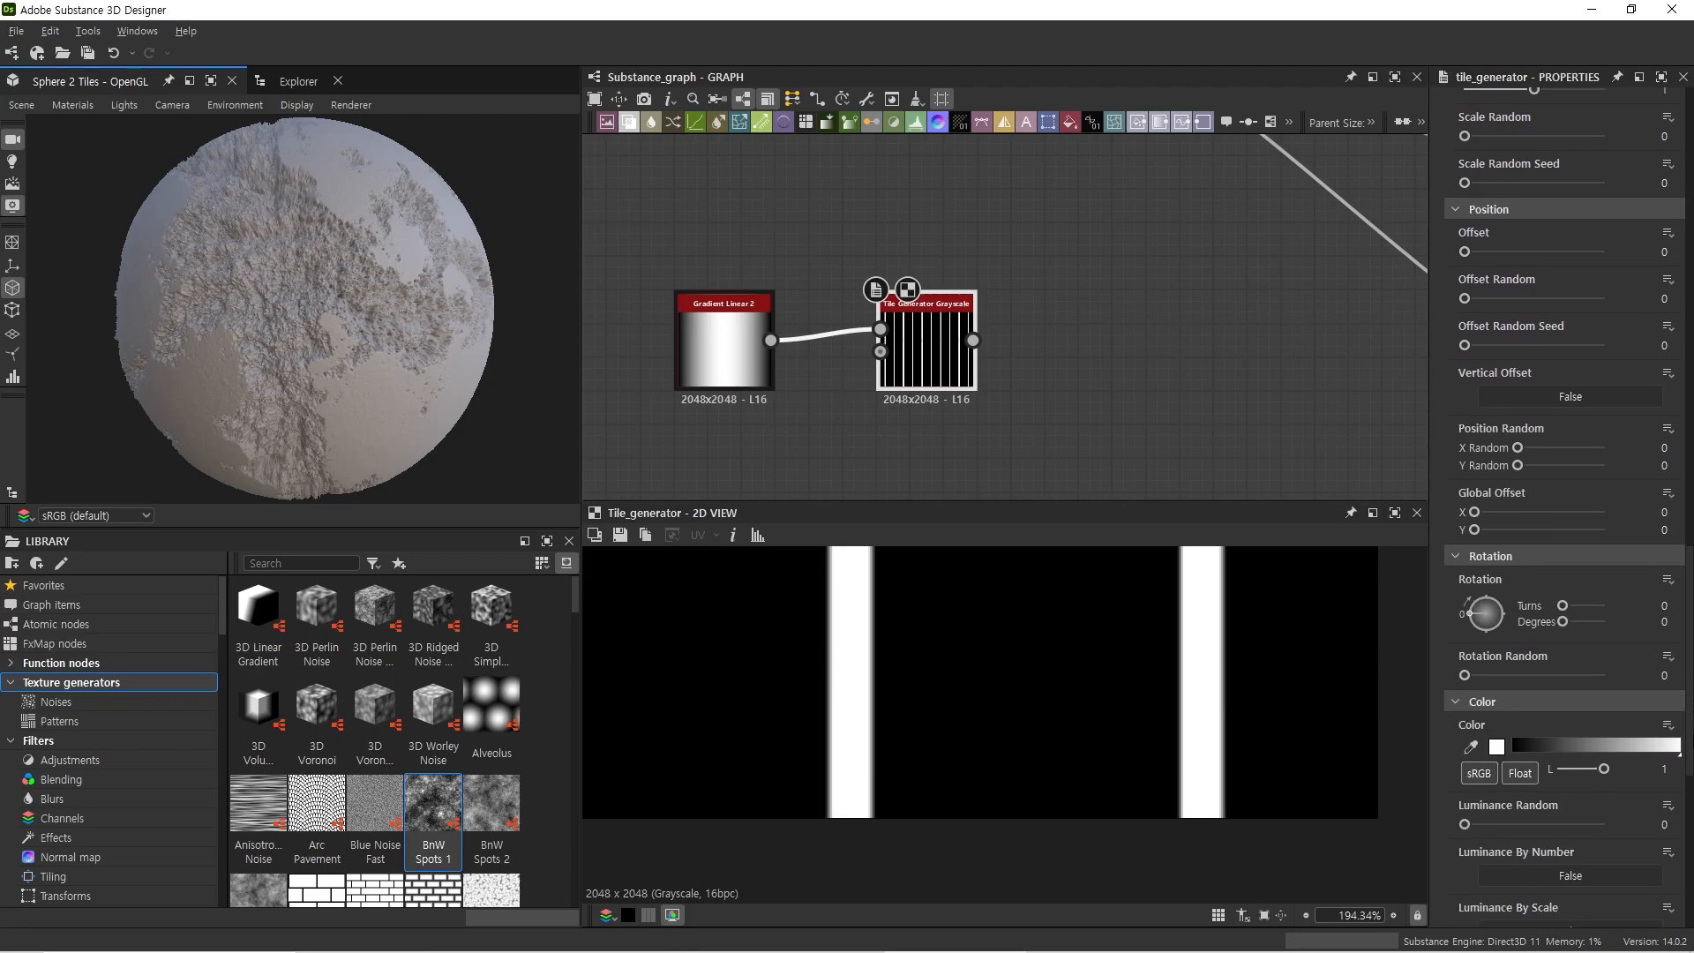
scroll(1568, 501, down, 6)
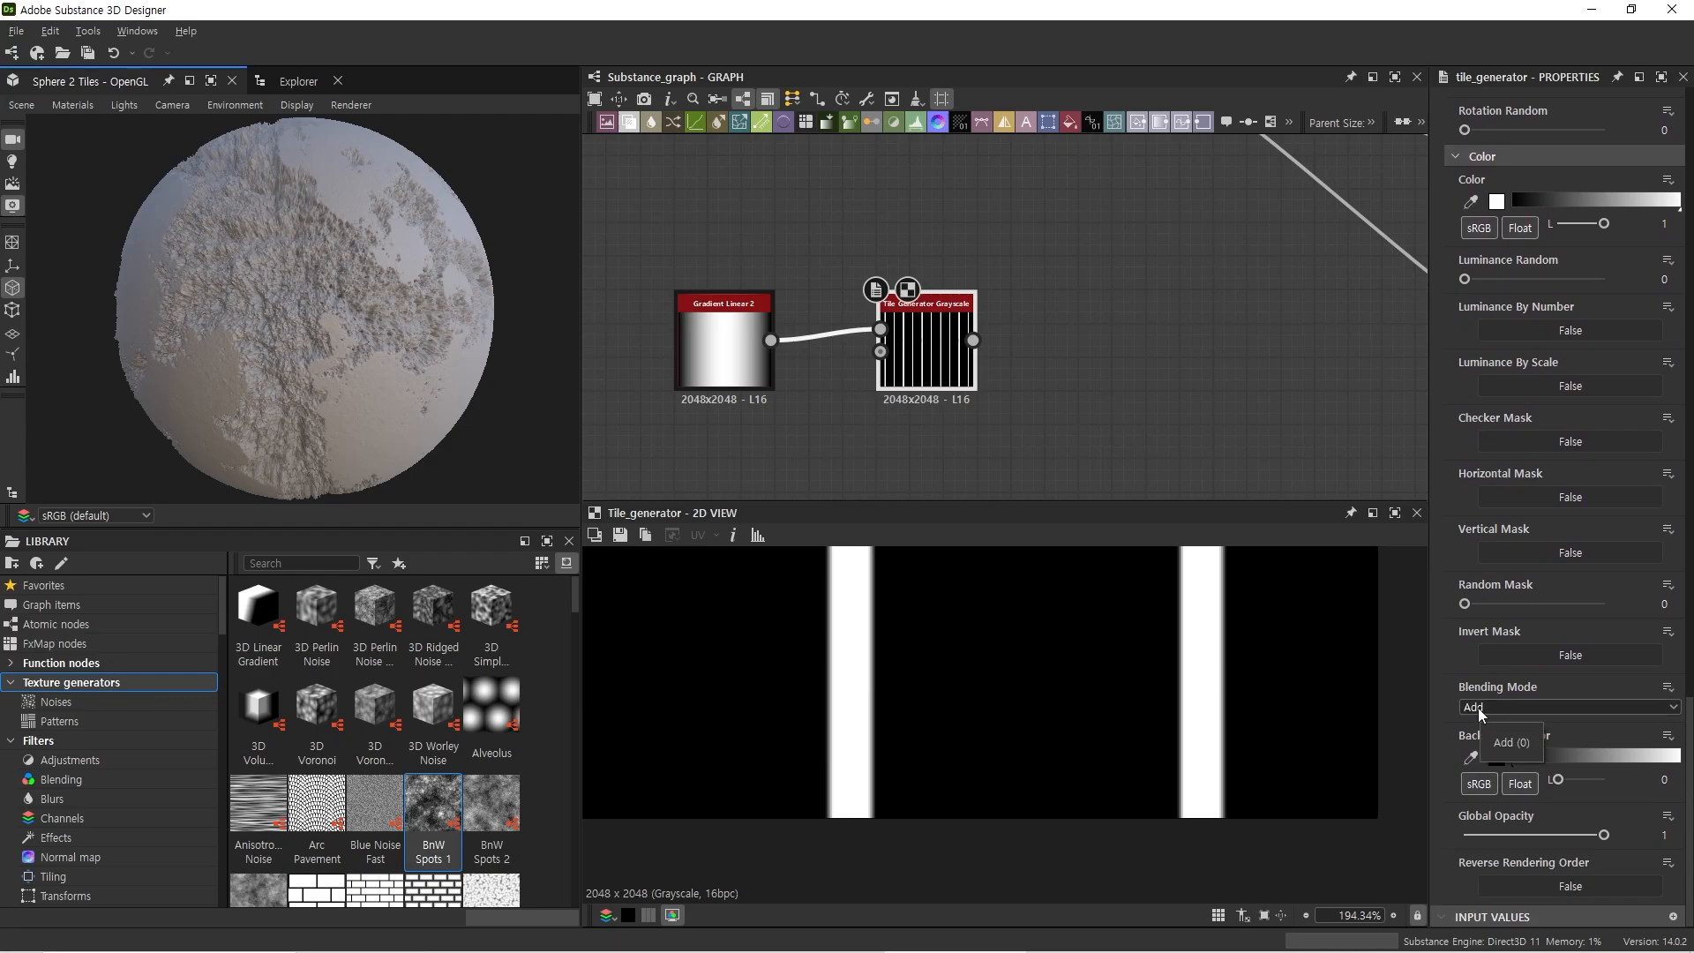
click(1482, 713)
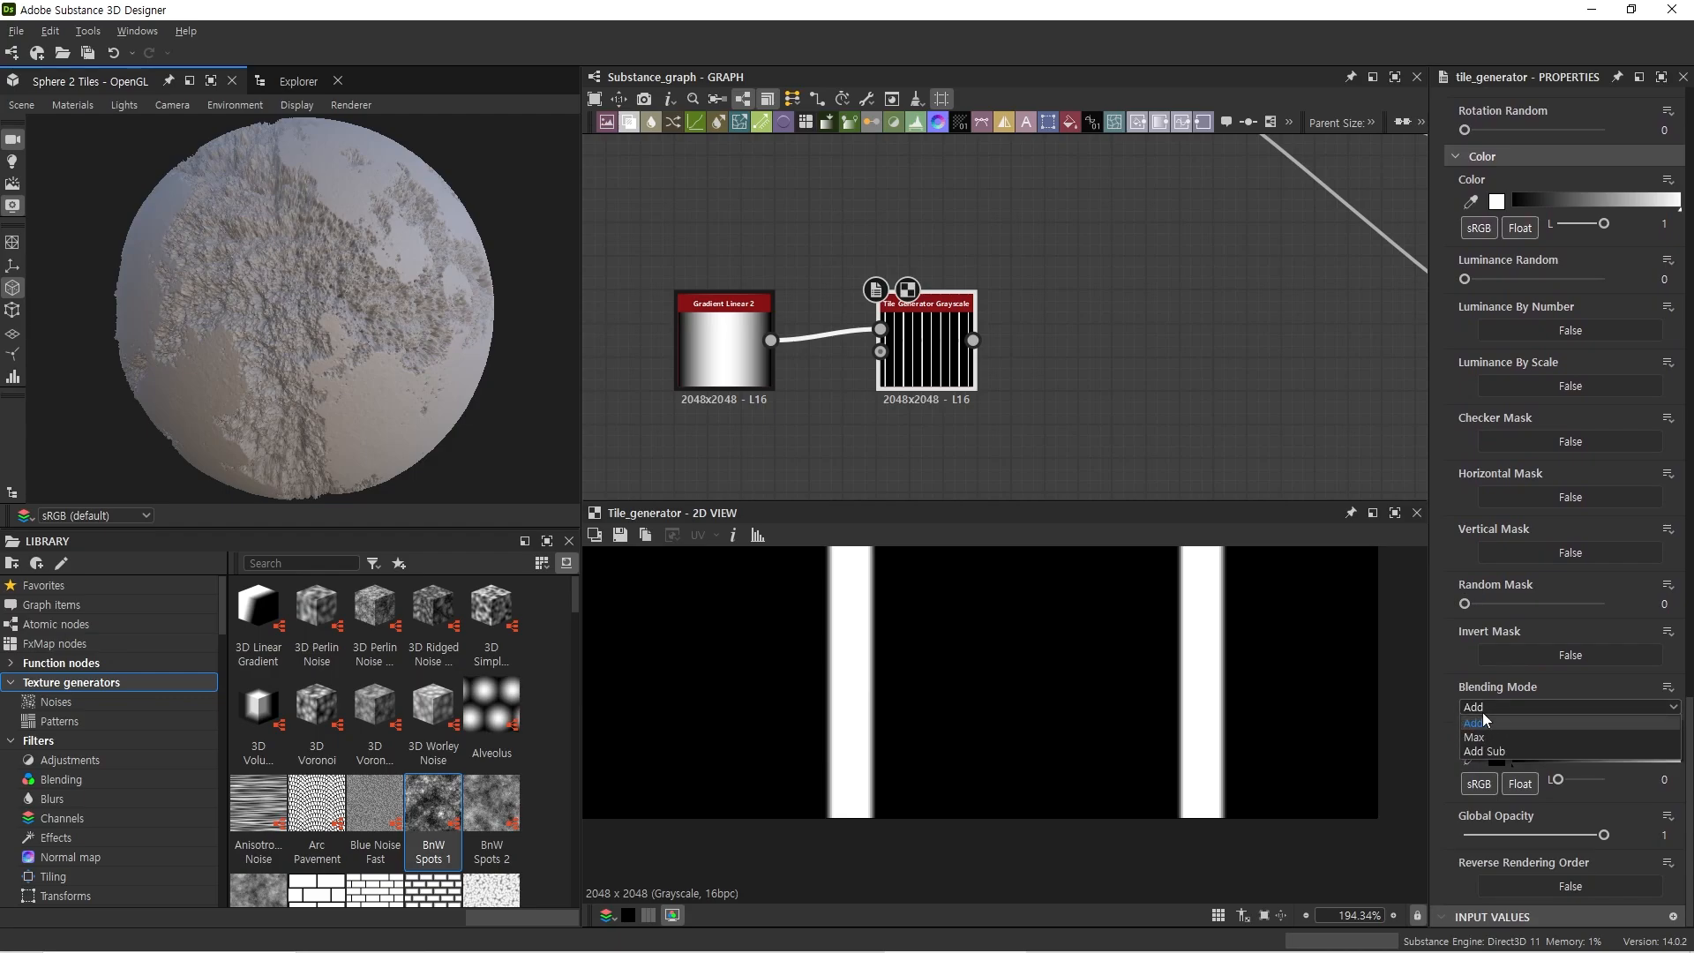
click(1491, 734)
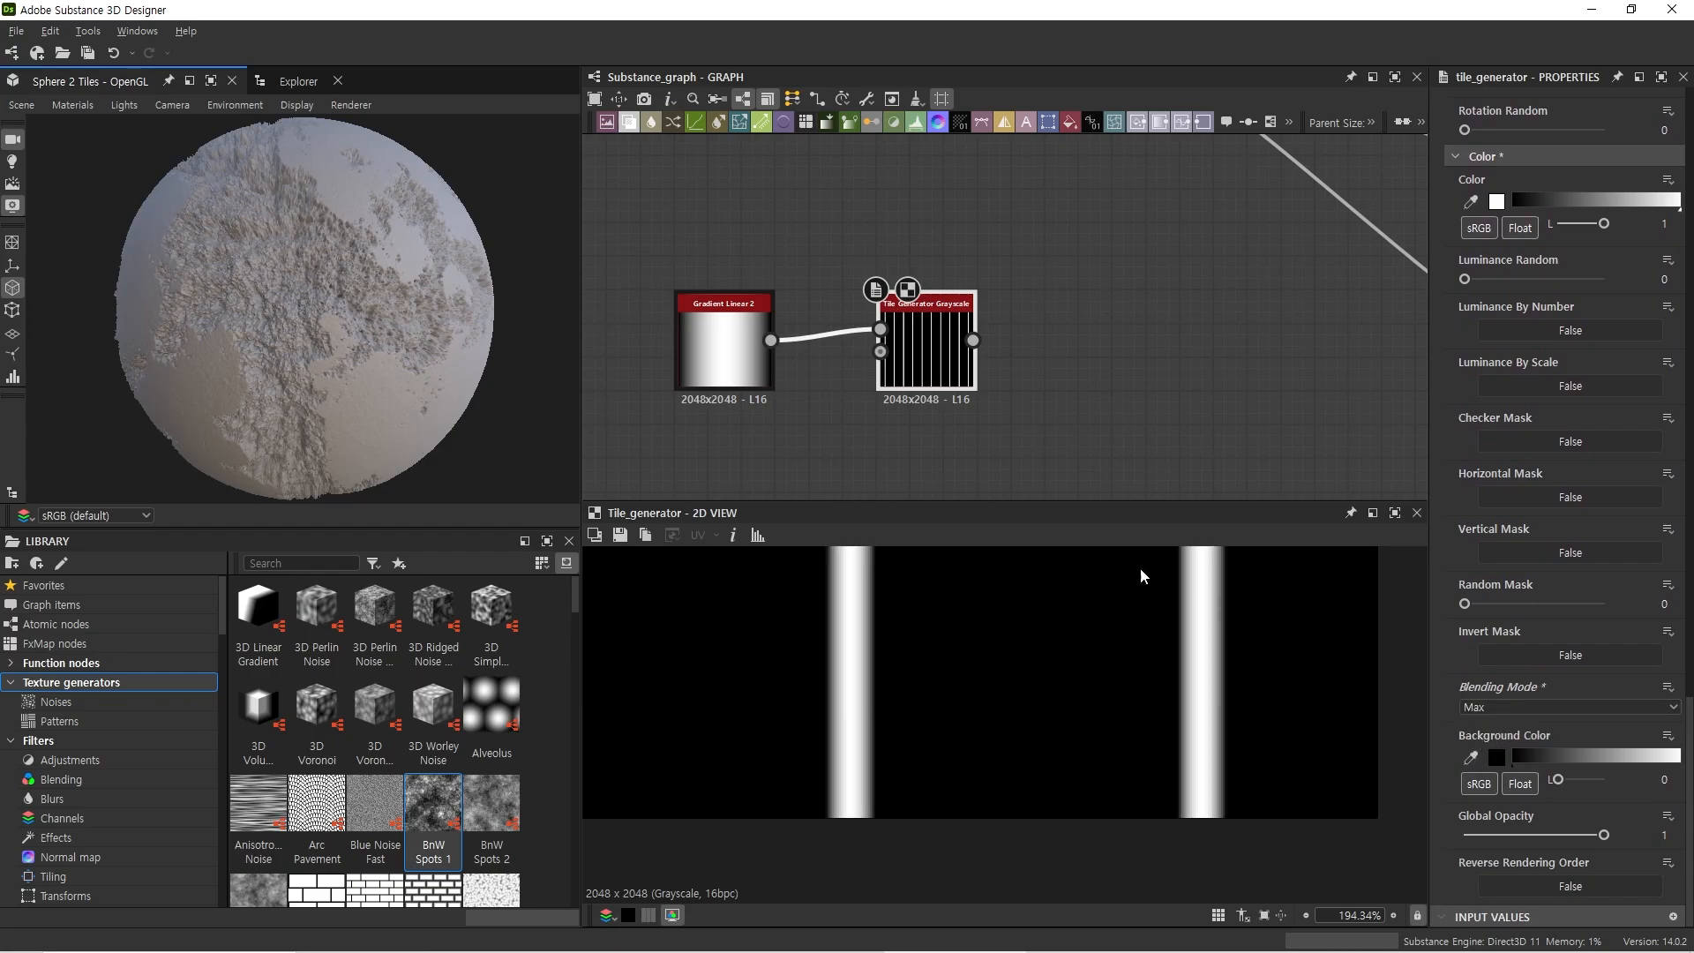
click(908, 381)
scroll(896, 685, down, 10)
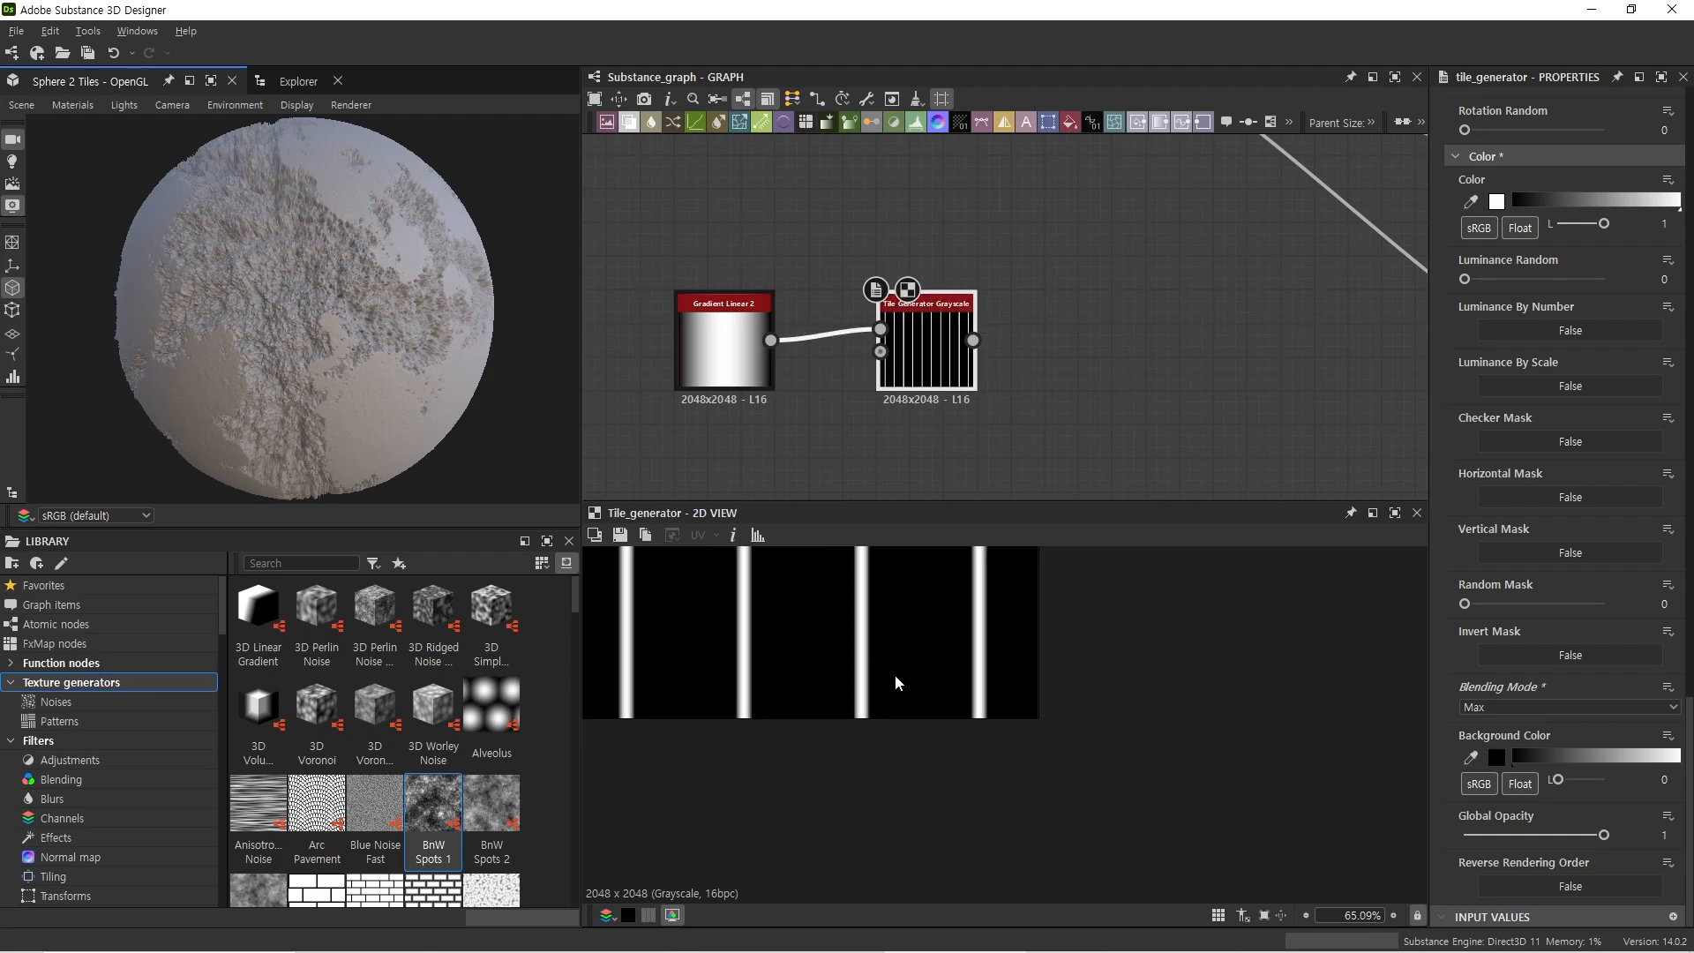
scroll(989, 830, down, 2)
scroll(966, 428, down, 1)
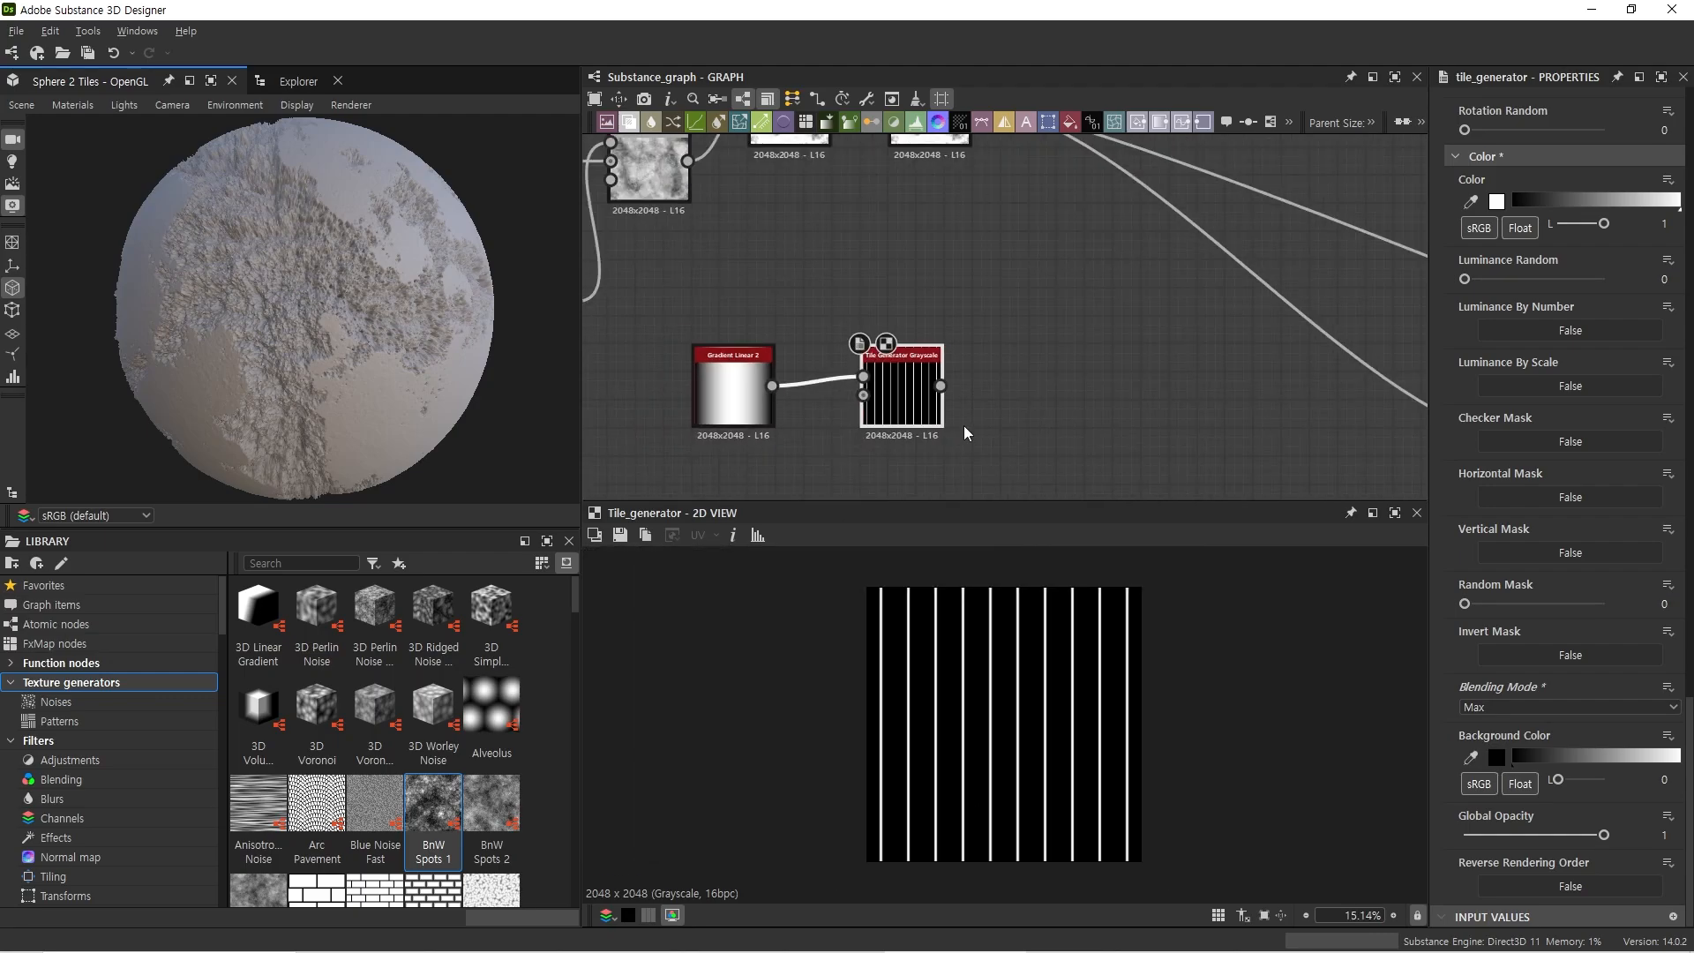
Step: Select the noise, color and blend nodes and move them together farther from the output nodes to make room
scroll(913, 388, down, 2)
middle_drag(912, 381, 943, 417)
middle_drag(843, 249, 895, 354)
drag(685, 224, 1084, 462)
drag(1097, 361, 977, 268)
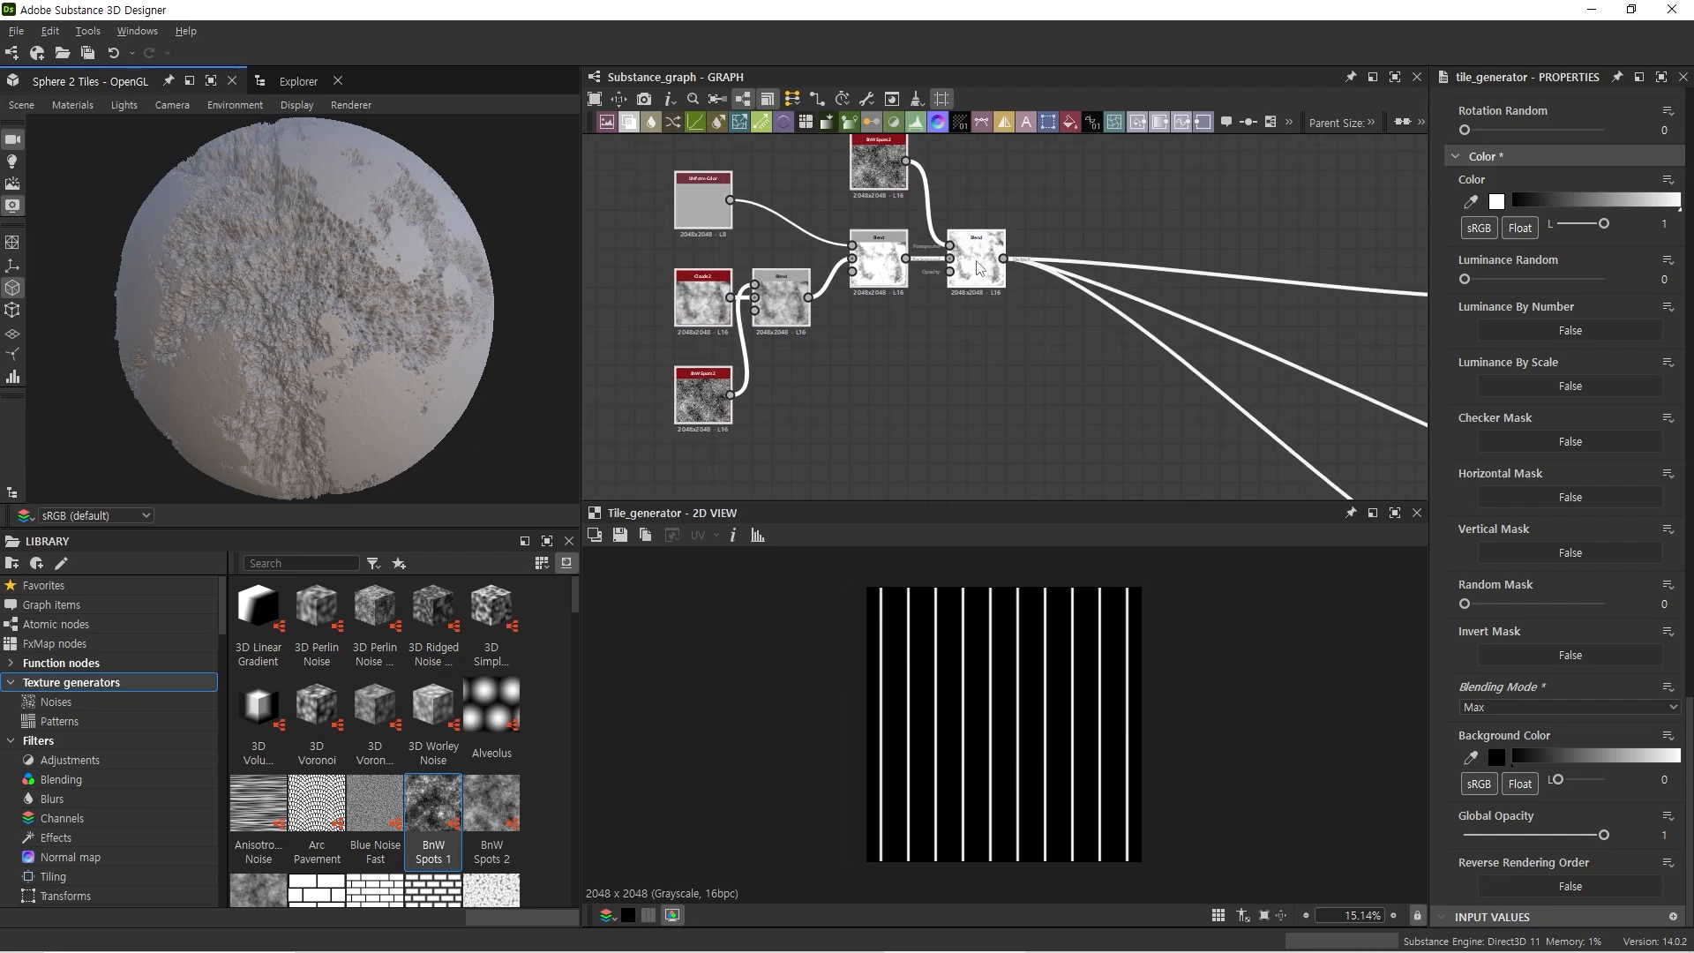
Step: Insert a new Blend node after the last Blend node of the chain
double_click(980, 267)
key(space)
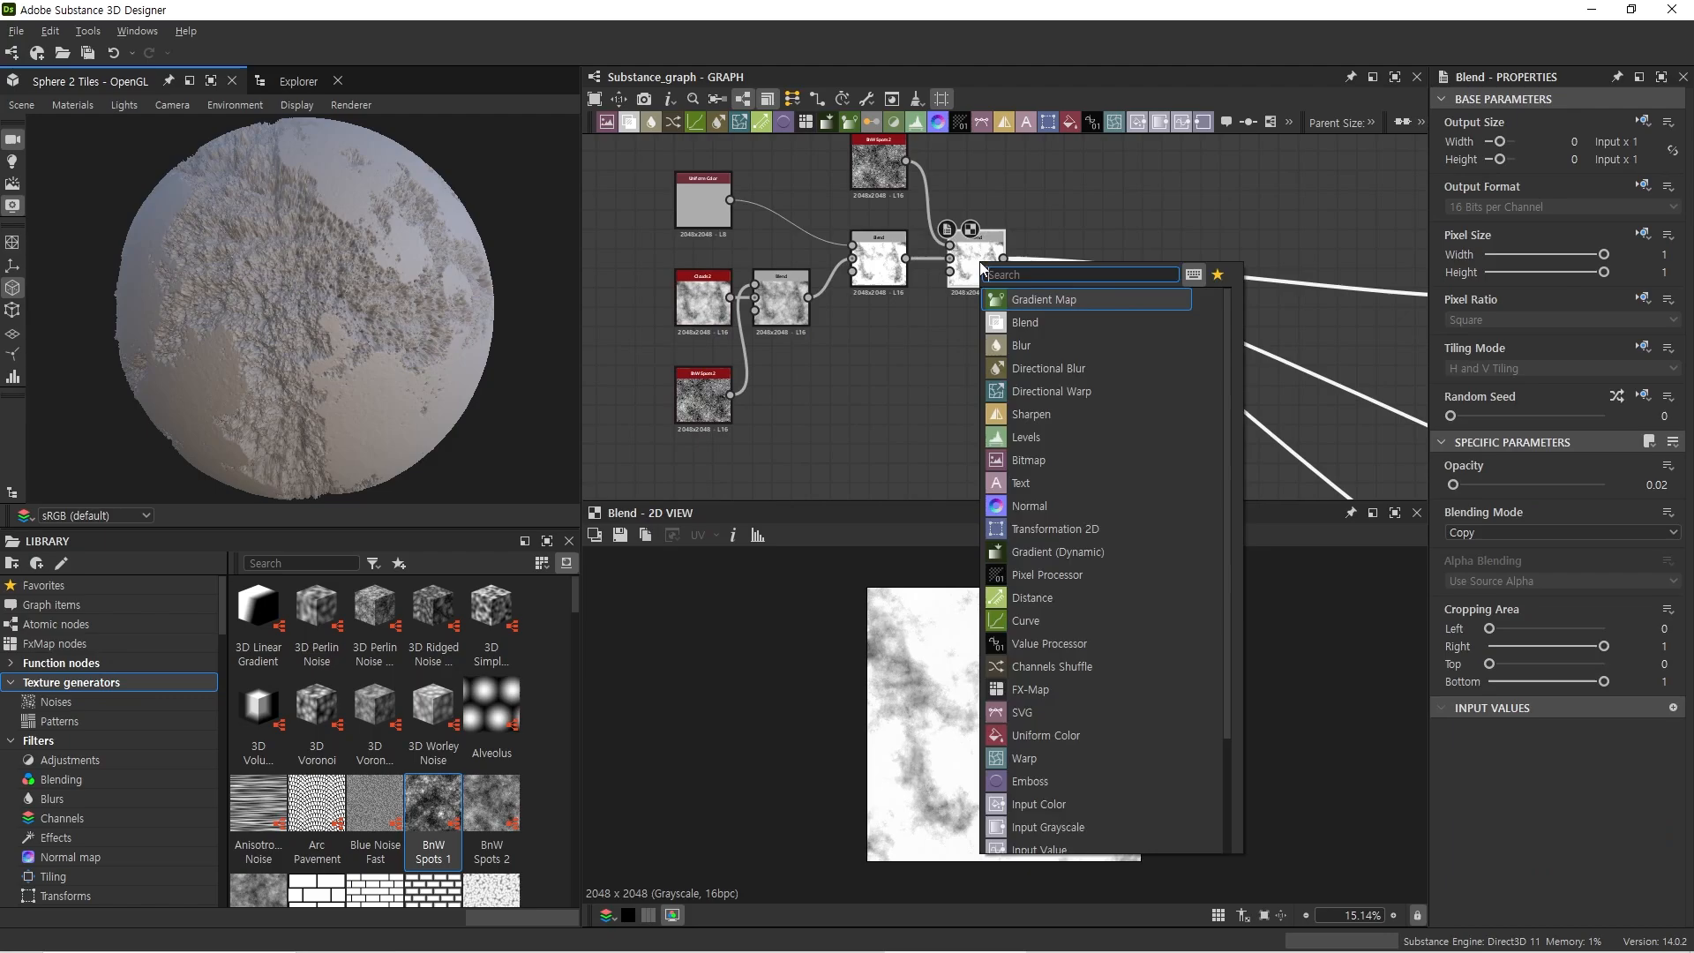
click(1026, 319)
middle_drag(1043, 339, 981, 223)
scroll(1009, 308, down, 1)
Step: Move the gradient and tile generator nodes below the blend chain and connect the Tile Generator Grayscale to the new Blend's foreground input
drag(874, 350, 1036, 471)
drag(1017, 427, 954, 314)
middle_drag(969, 300, 951, 413)
scroll(951, 413, up, 2)
drag(950, 412, 976, 231)
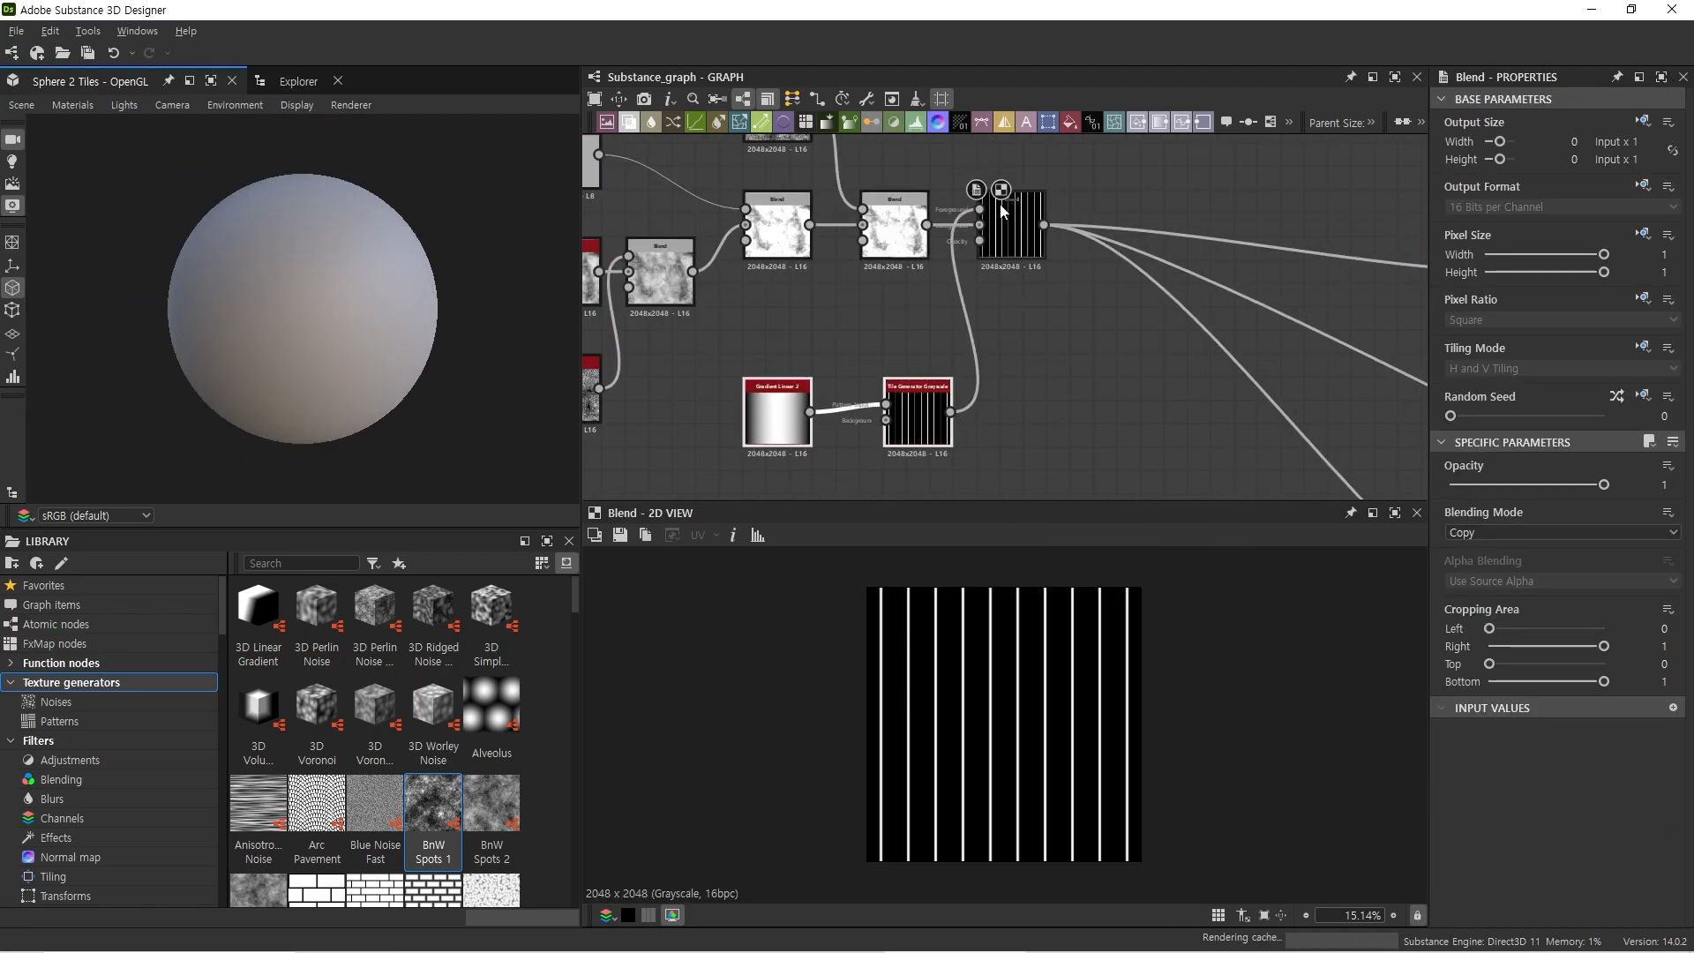
Step: Set the new Blend node's Blending Mode to Max (Lighten) and examine the strips on the 3D sphere
click(1491, 532)
click(1496, 620)
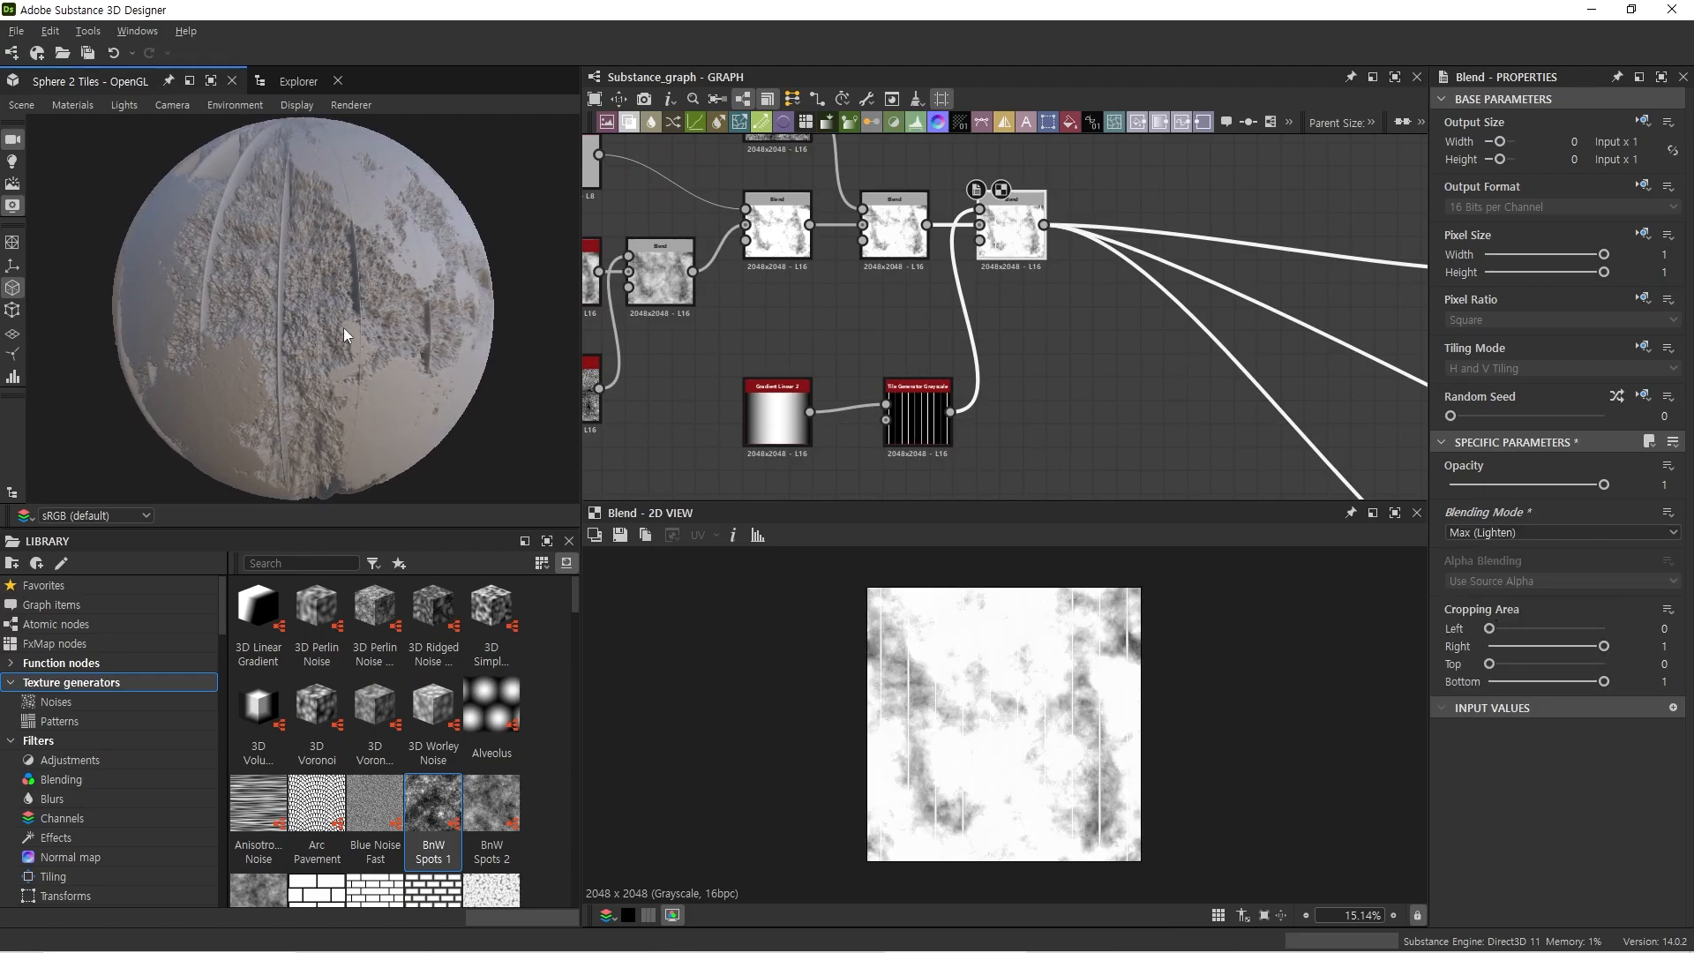
scroll(339, 342, up, 3)
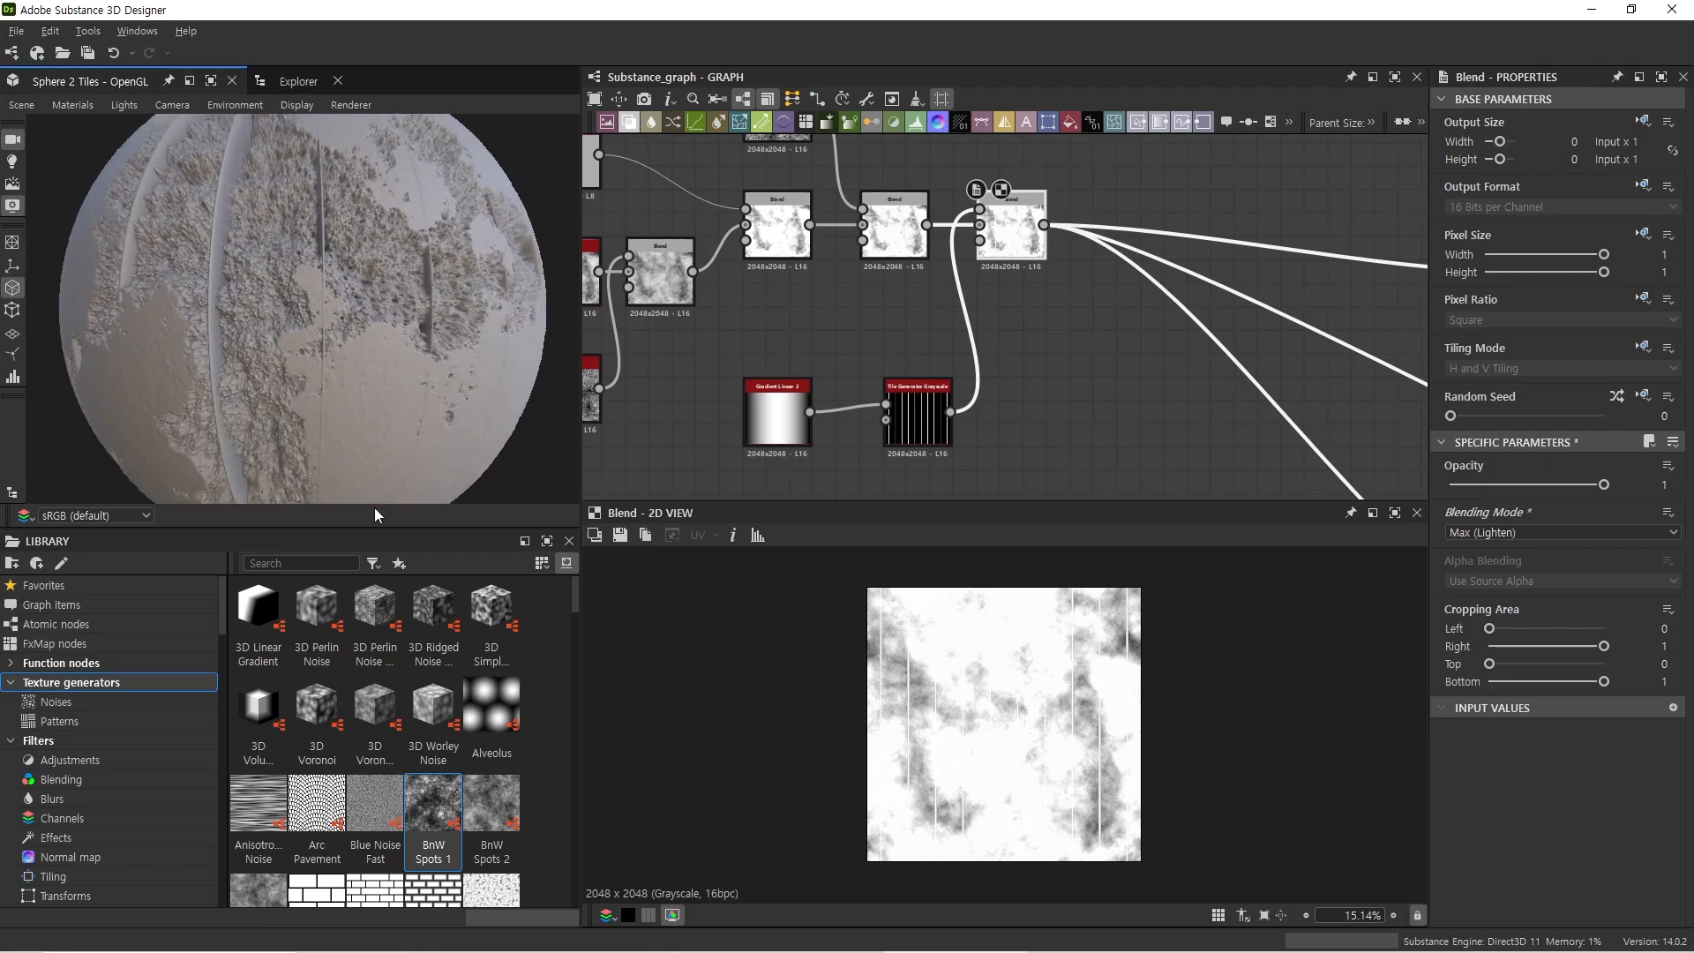
Step: Compare the outputs of the last two Blend nodes and examine the strips closely on the 3D sphere
click(932, 421)
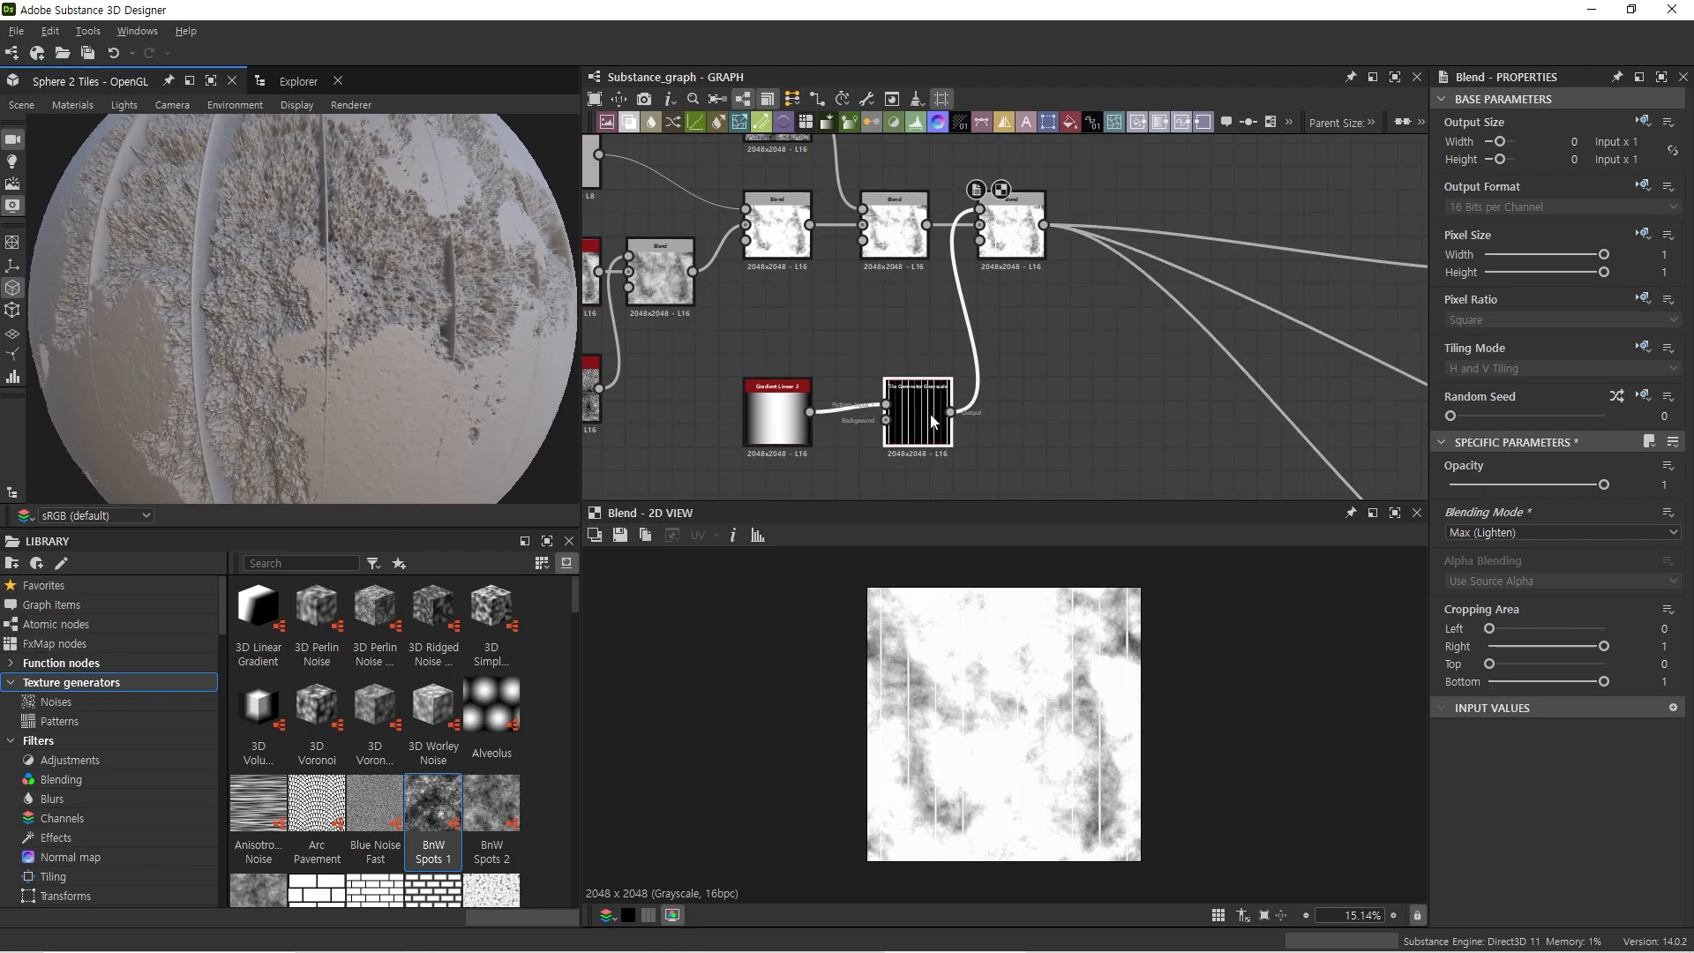
click(1031, 233)
scroll(1034, 697, up, 3)
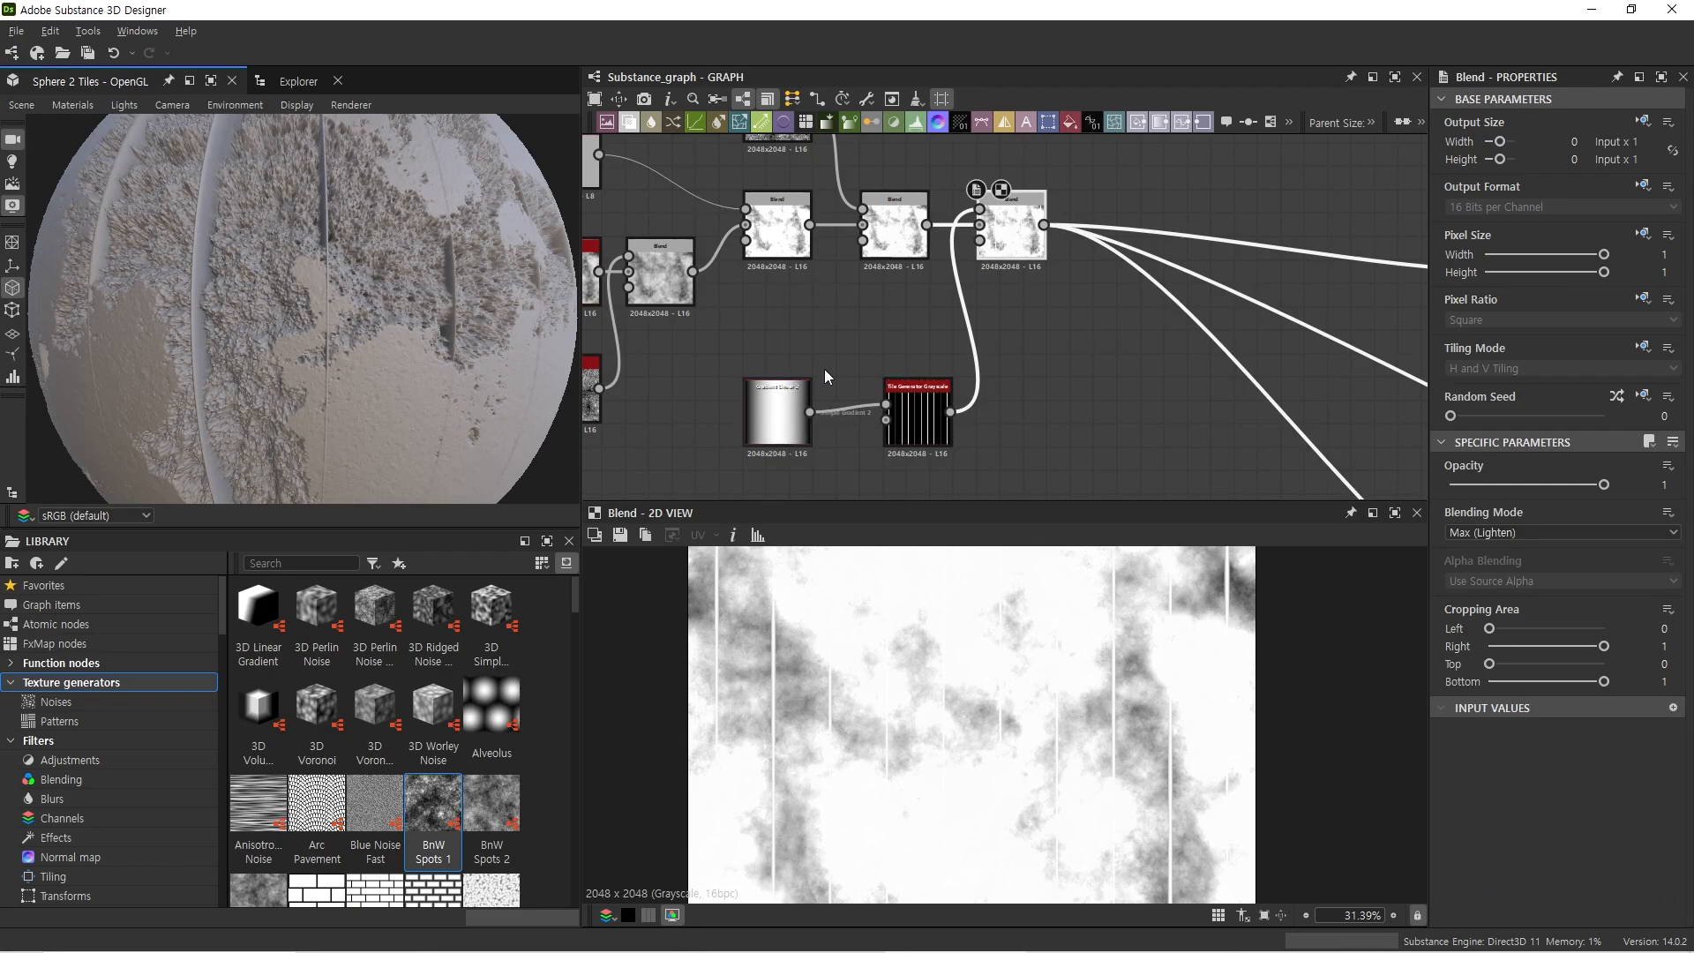
middle_drag(1030, 326, 1025, 391)
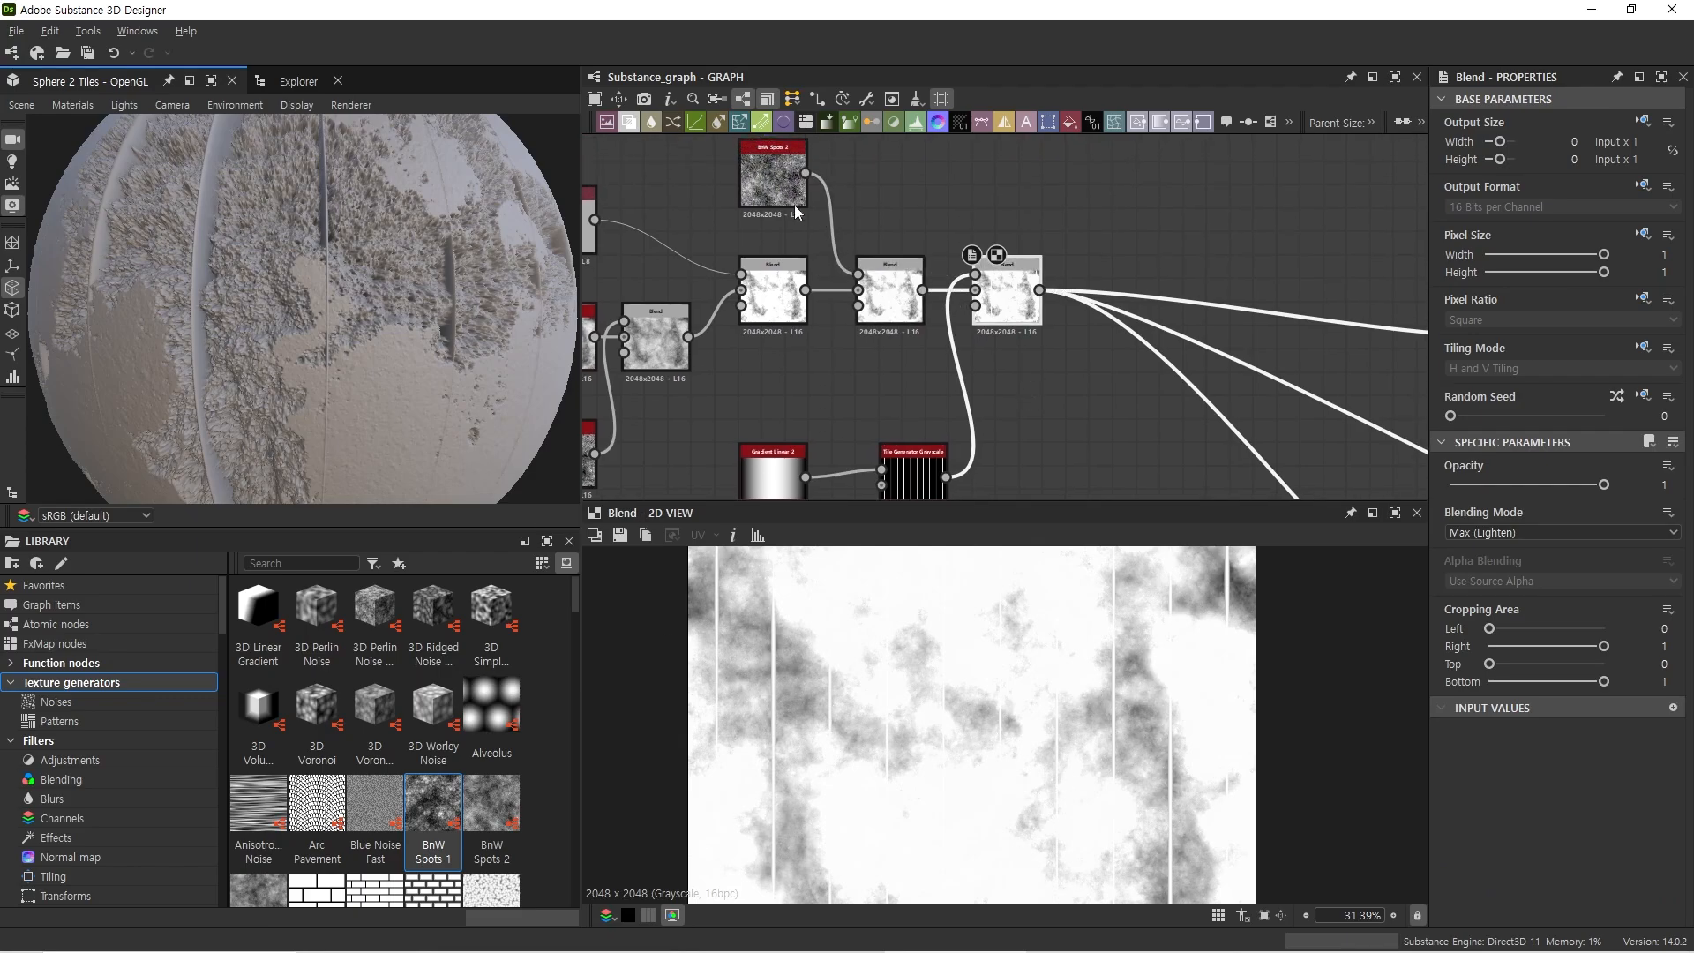
click(773, 175)
click(889, 295)
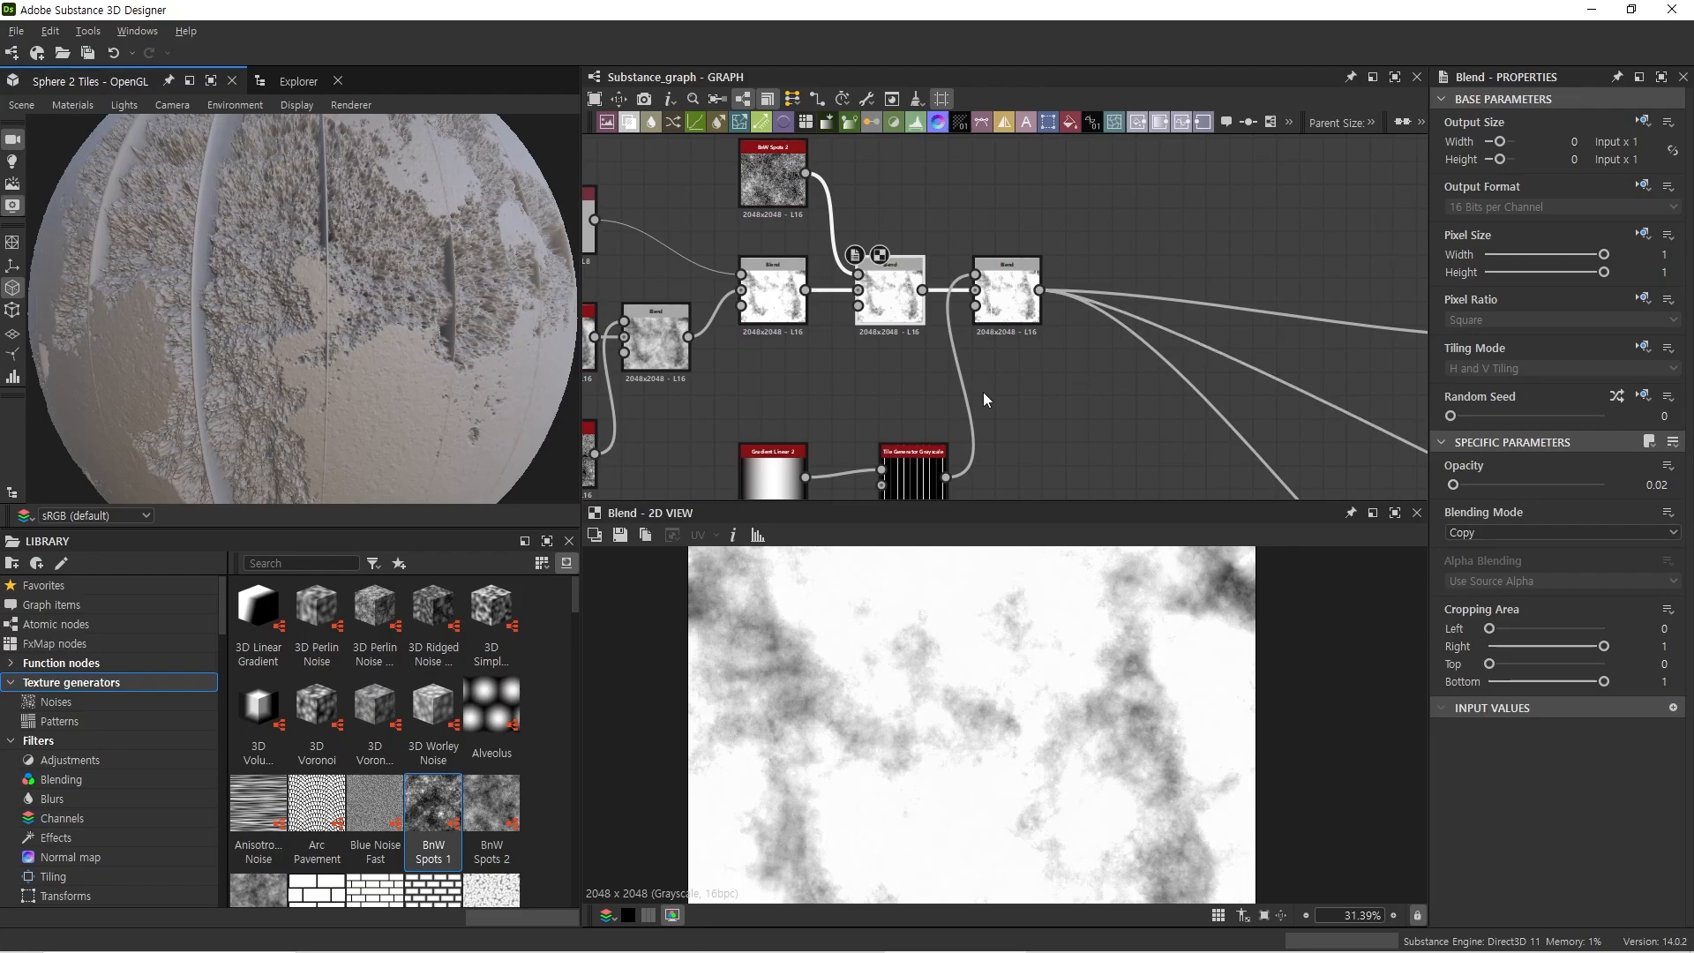
middle_drag(985, 400, 967, 349)
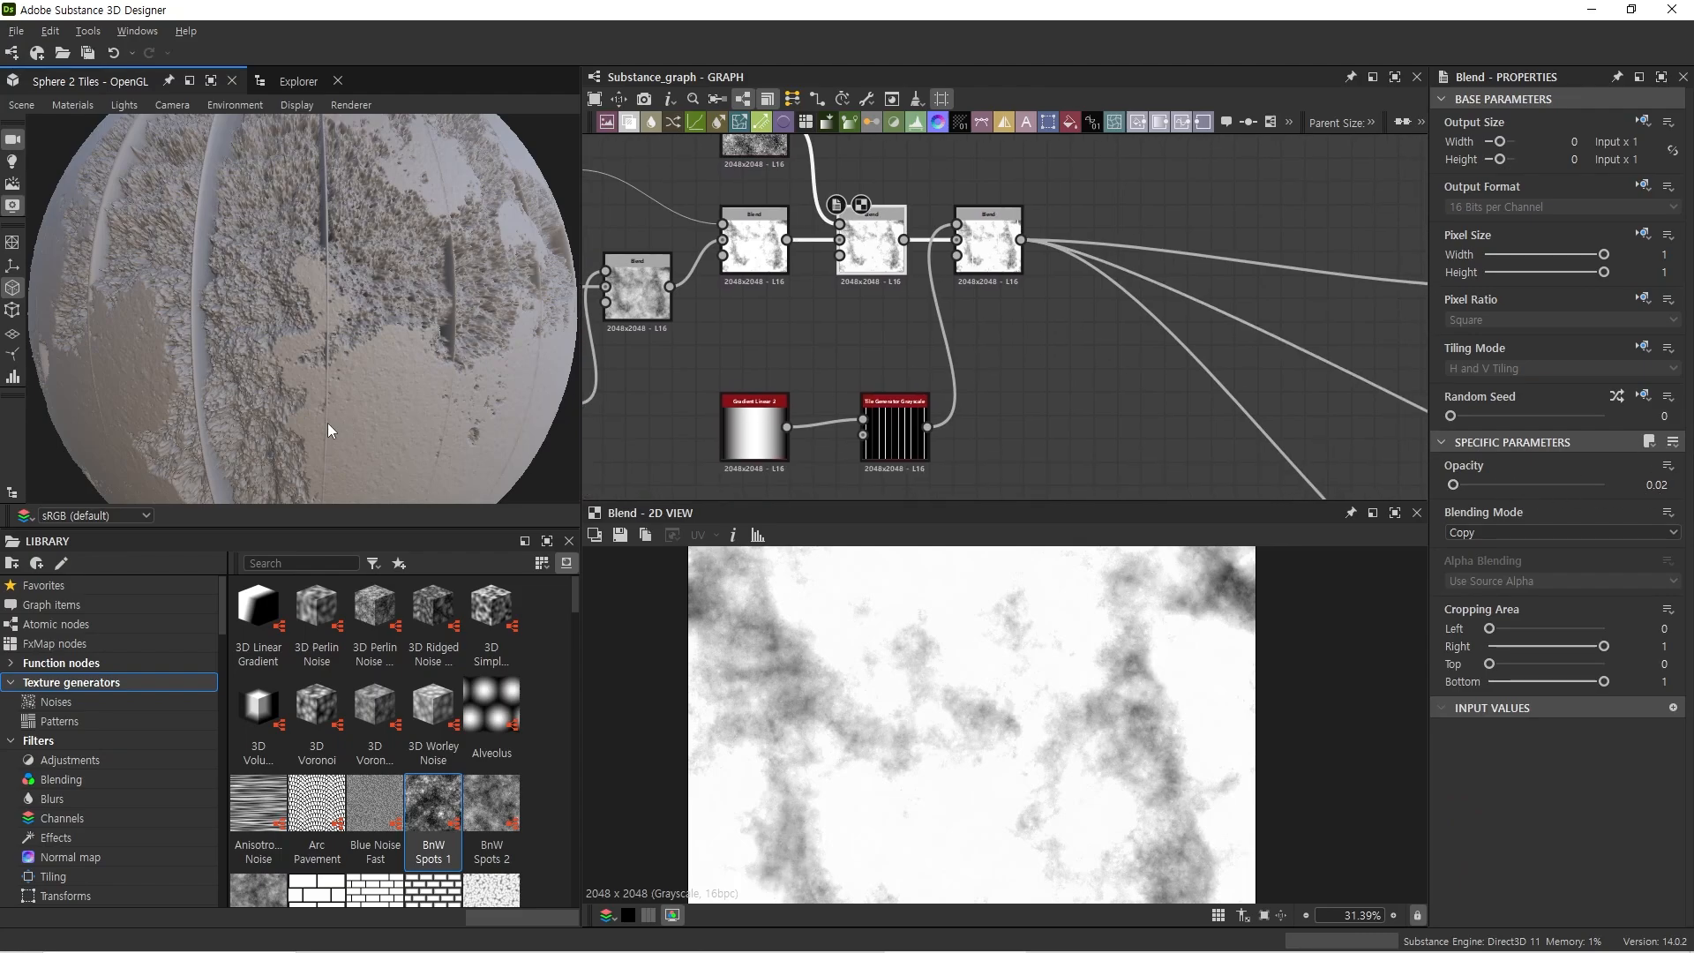
scroll(326, 422, up, 5)
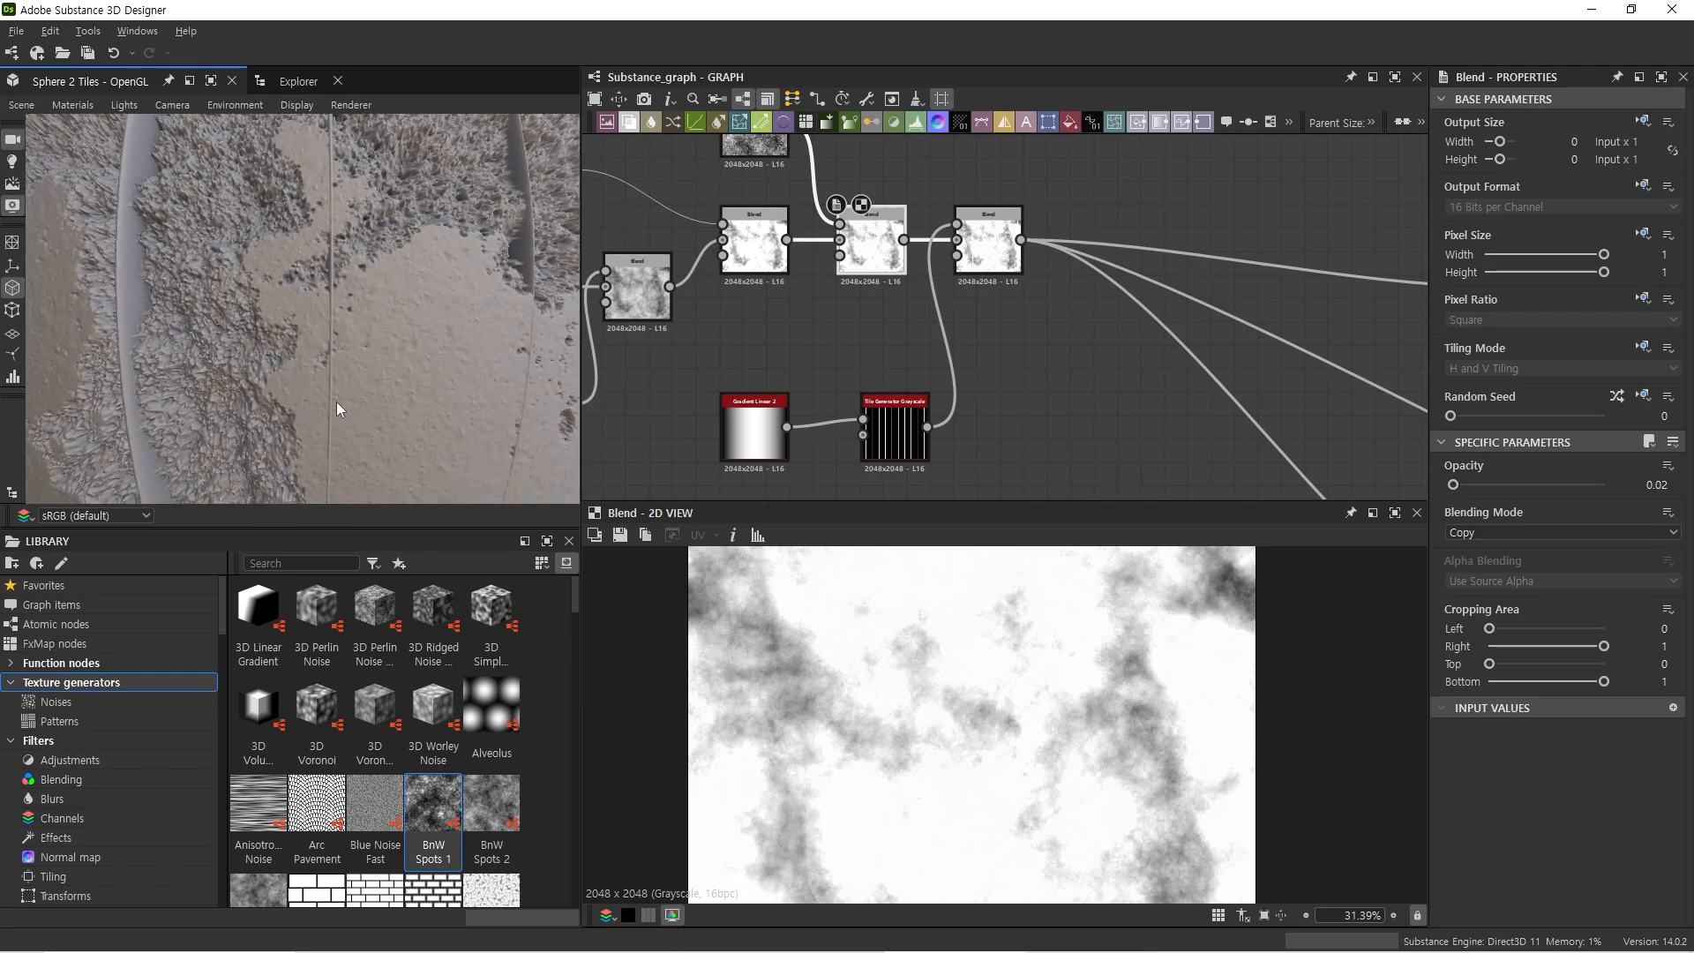
Step: Move the Tile Generator Grayscale closer to the gradient node and insert a Levels node after it
drag(899, 450, 853, 450)
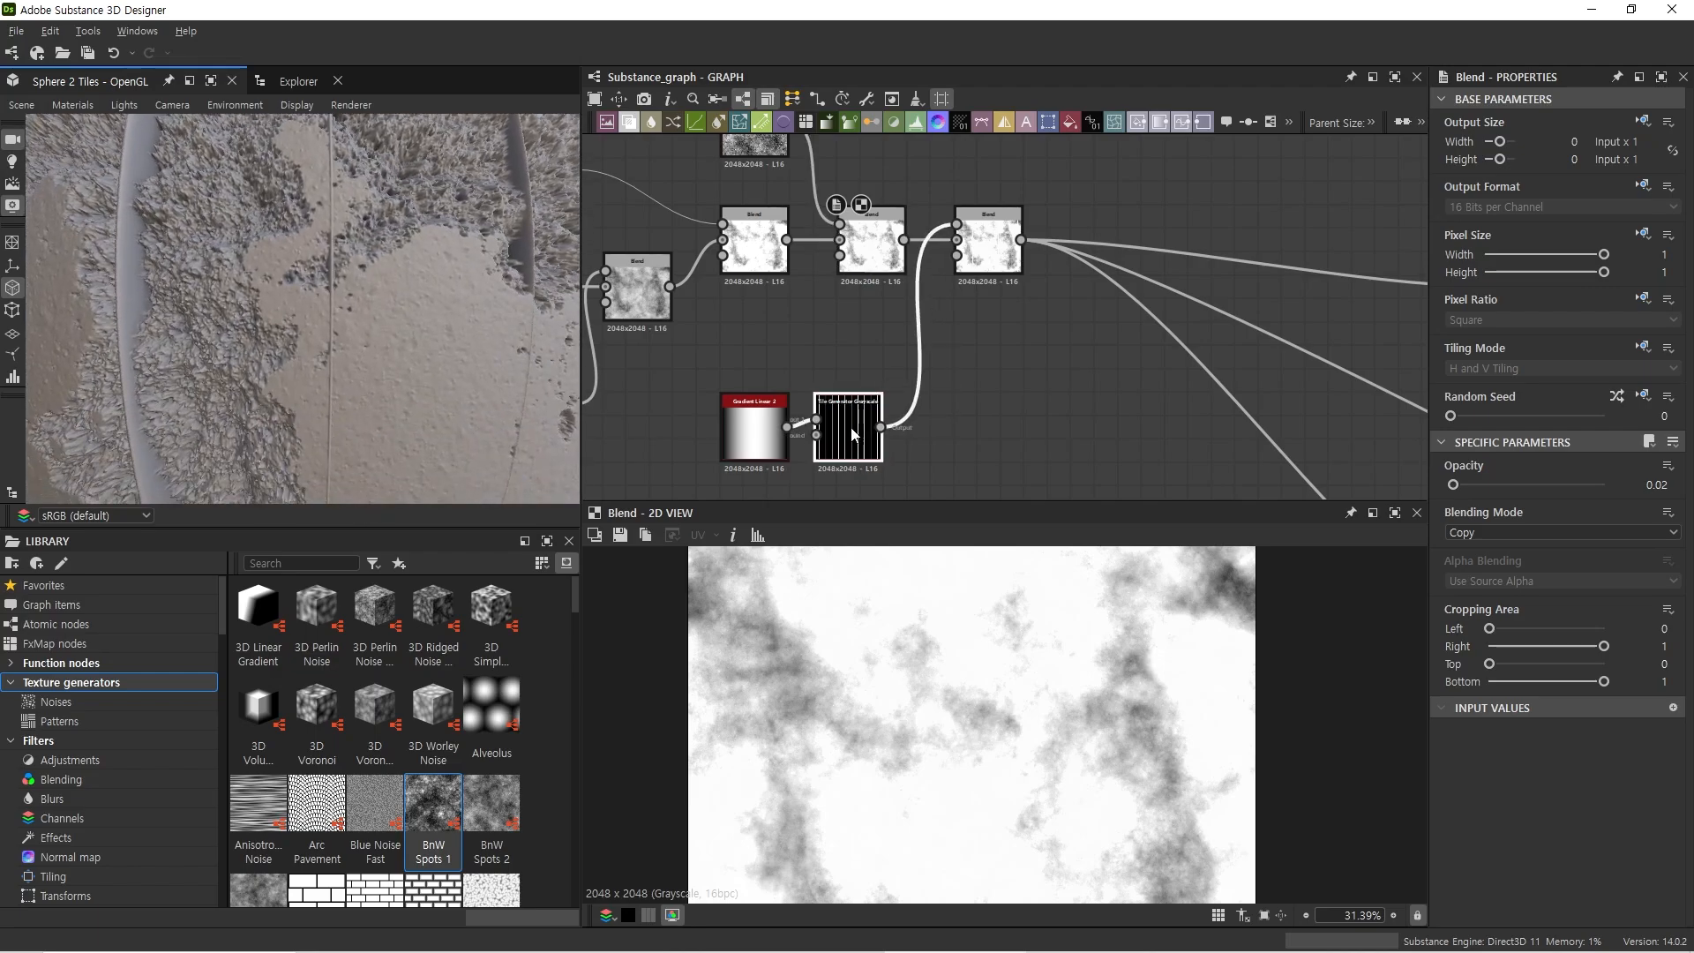
double_click(852, 433)
key(space)
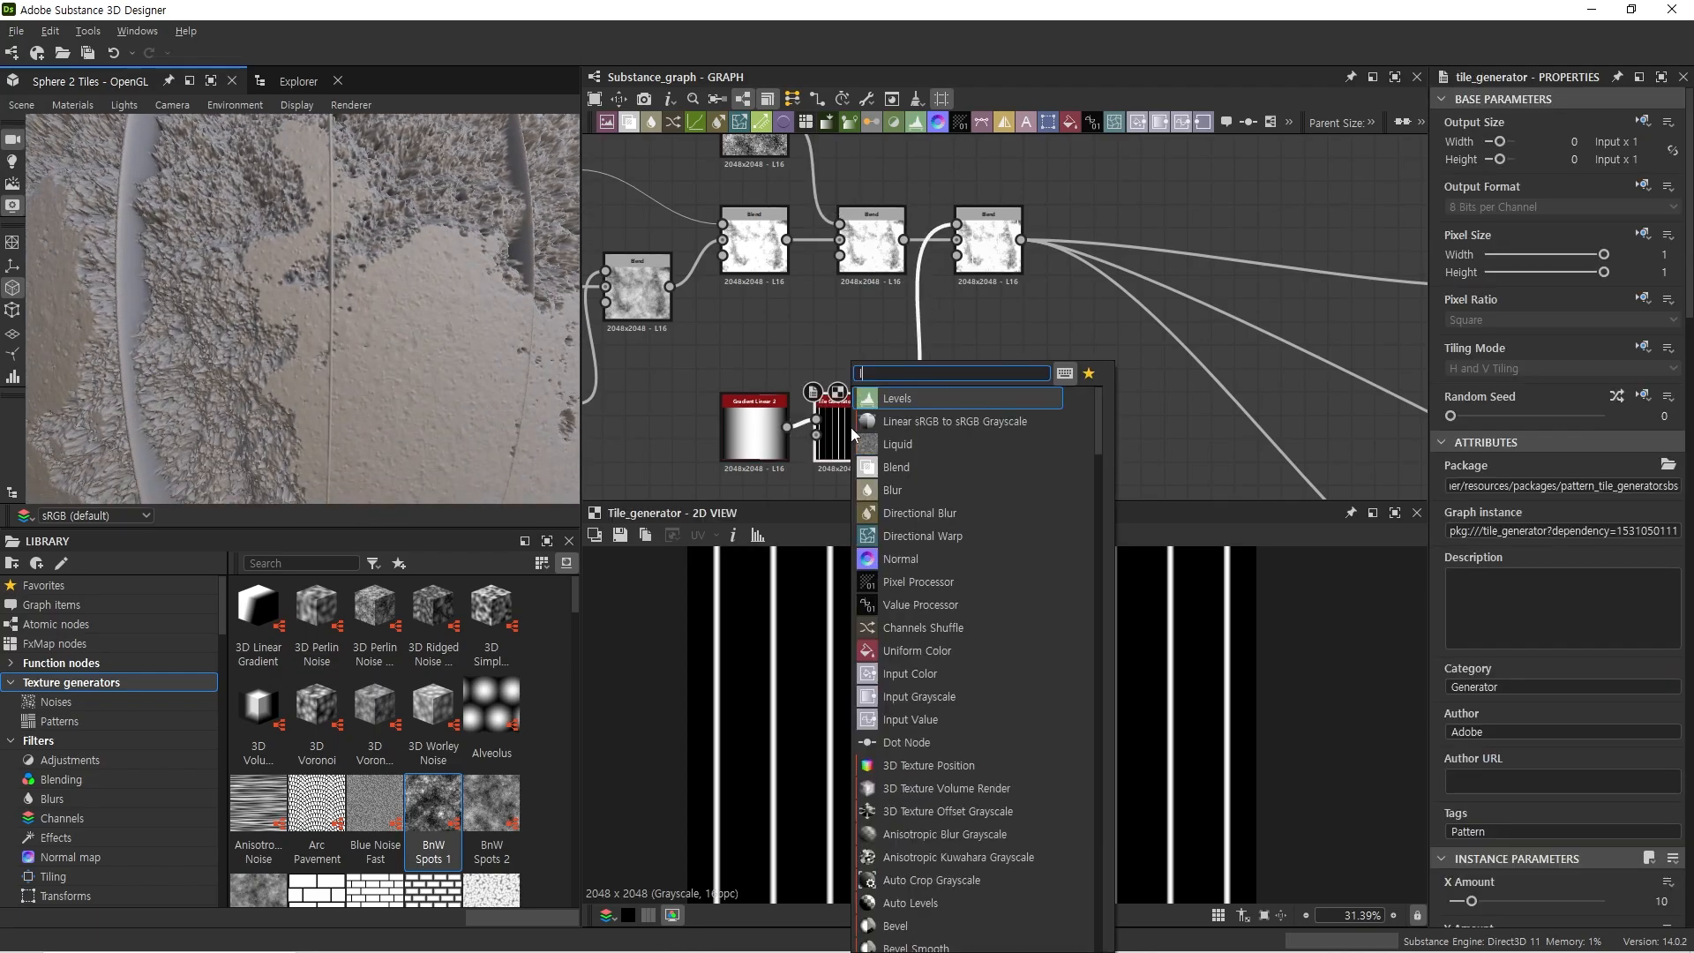
click(907, 398)
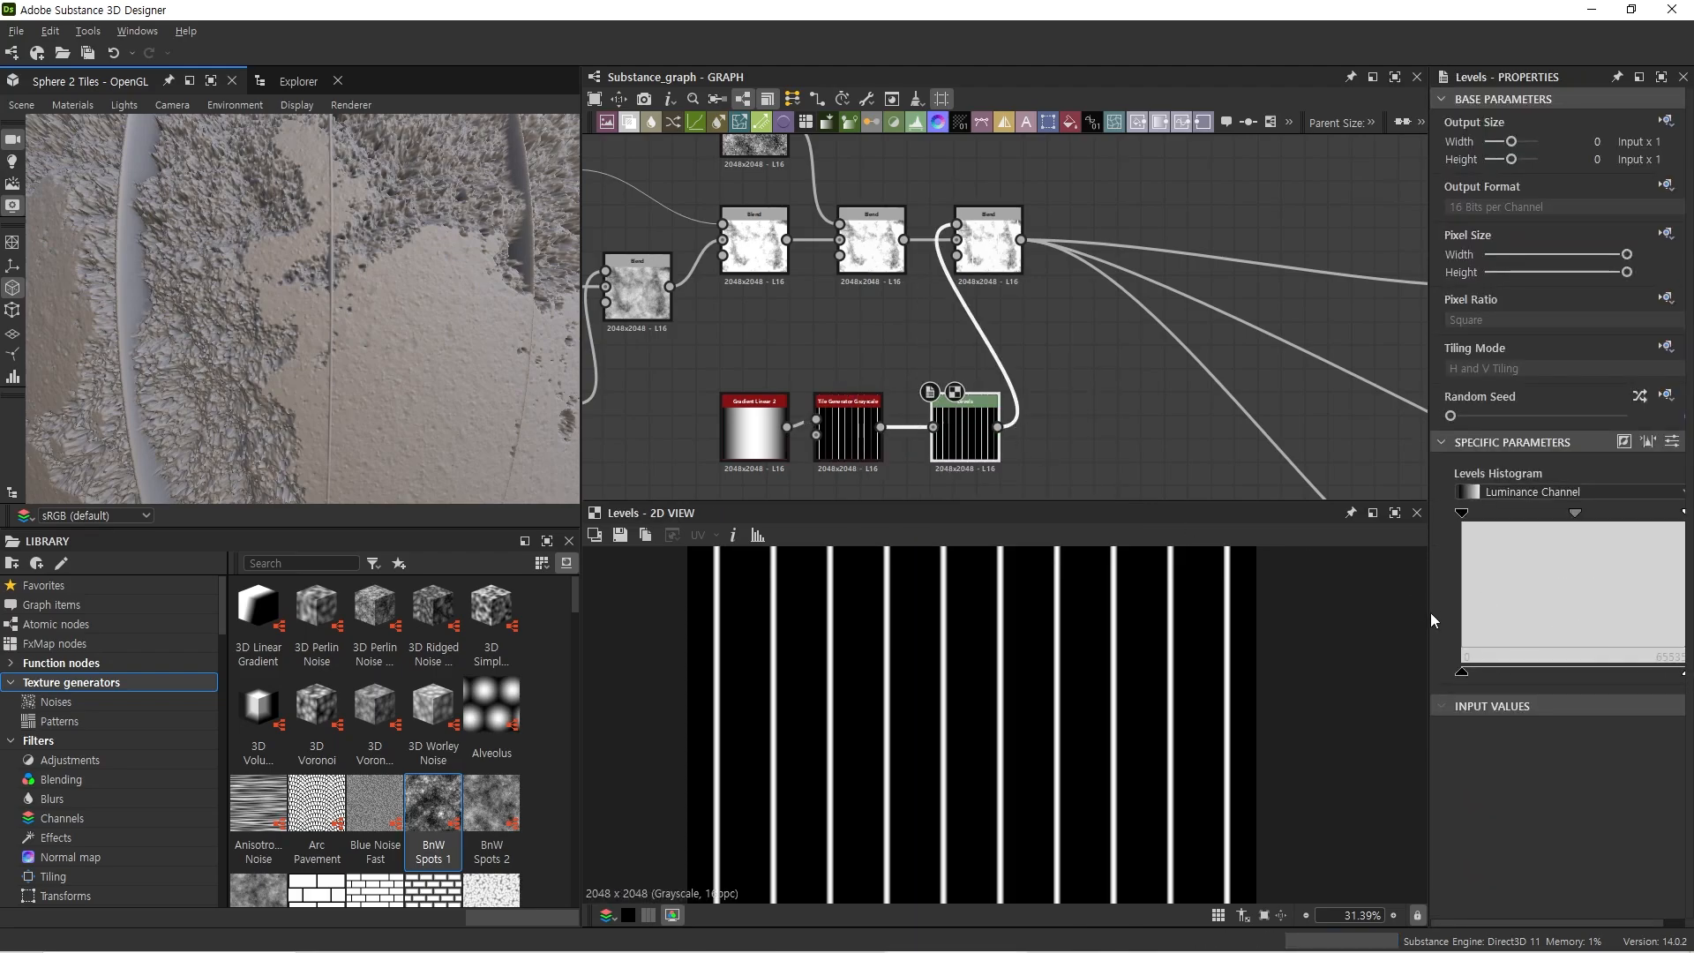
Step: Narrow the Levels output range, lowering the white output slightly and raising the black output to about a third
drag(1432, 612, 1368, 609)
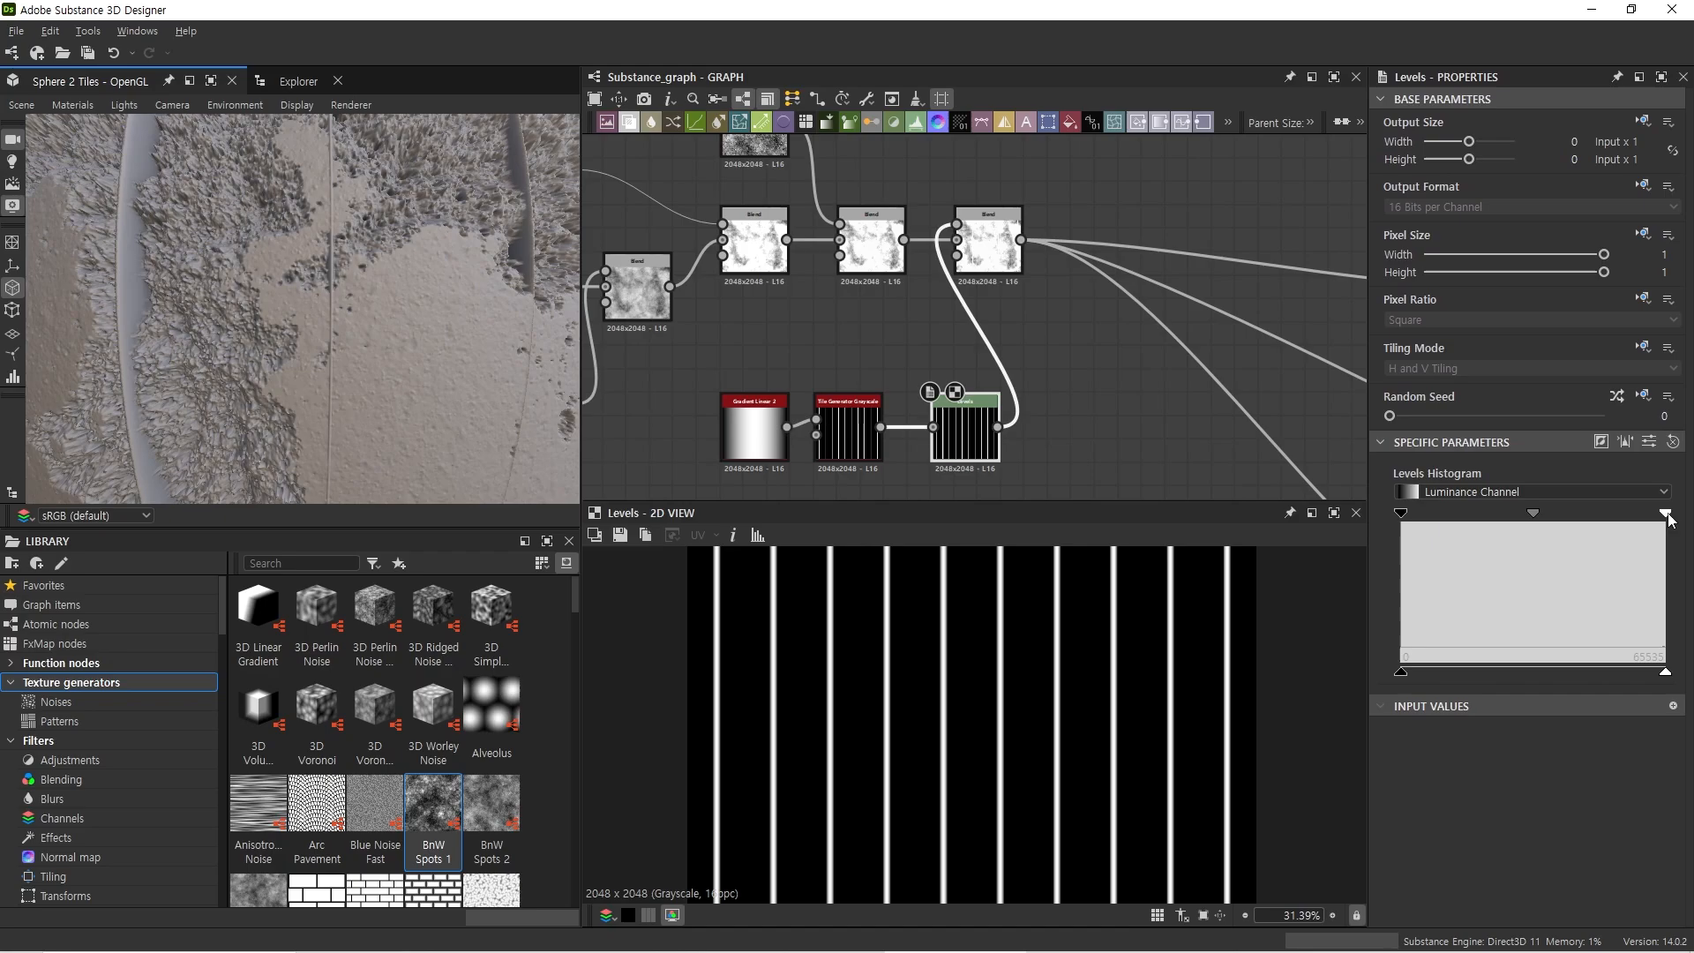
mouse_move(1665, 512)
mouse_down()
mouse_move(1594, 513)
mouse_move(1668, 517)
mouse_up()
mouse_move(1666, 672)
mouse_down()
mouse_move(1579, 675)
mouse_move(1632, 675)
mouse_up()
drag(1412, 674, 1485, 675)
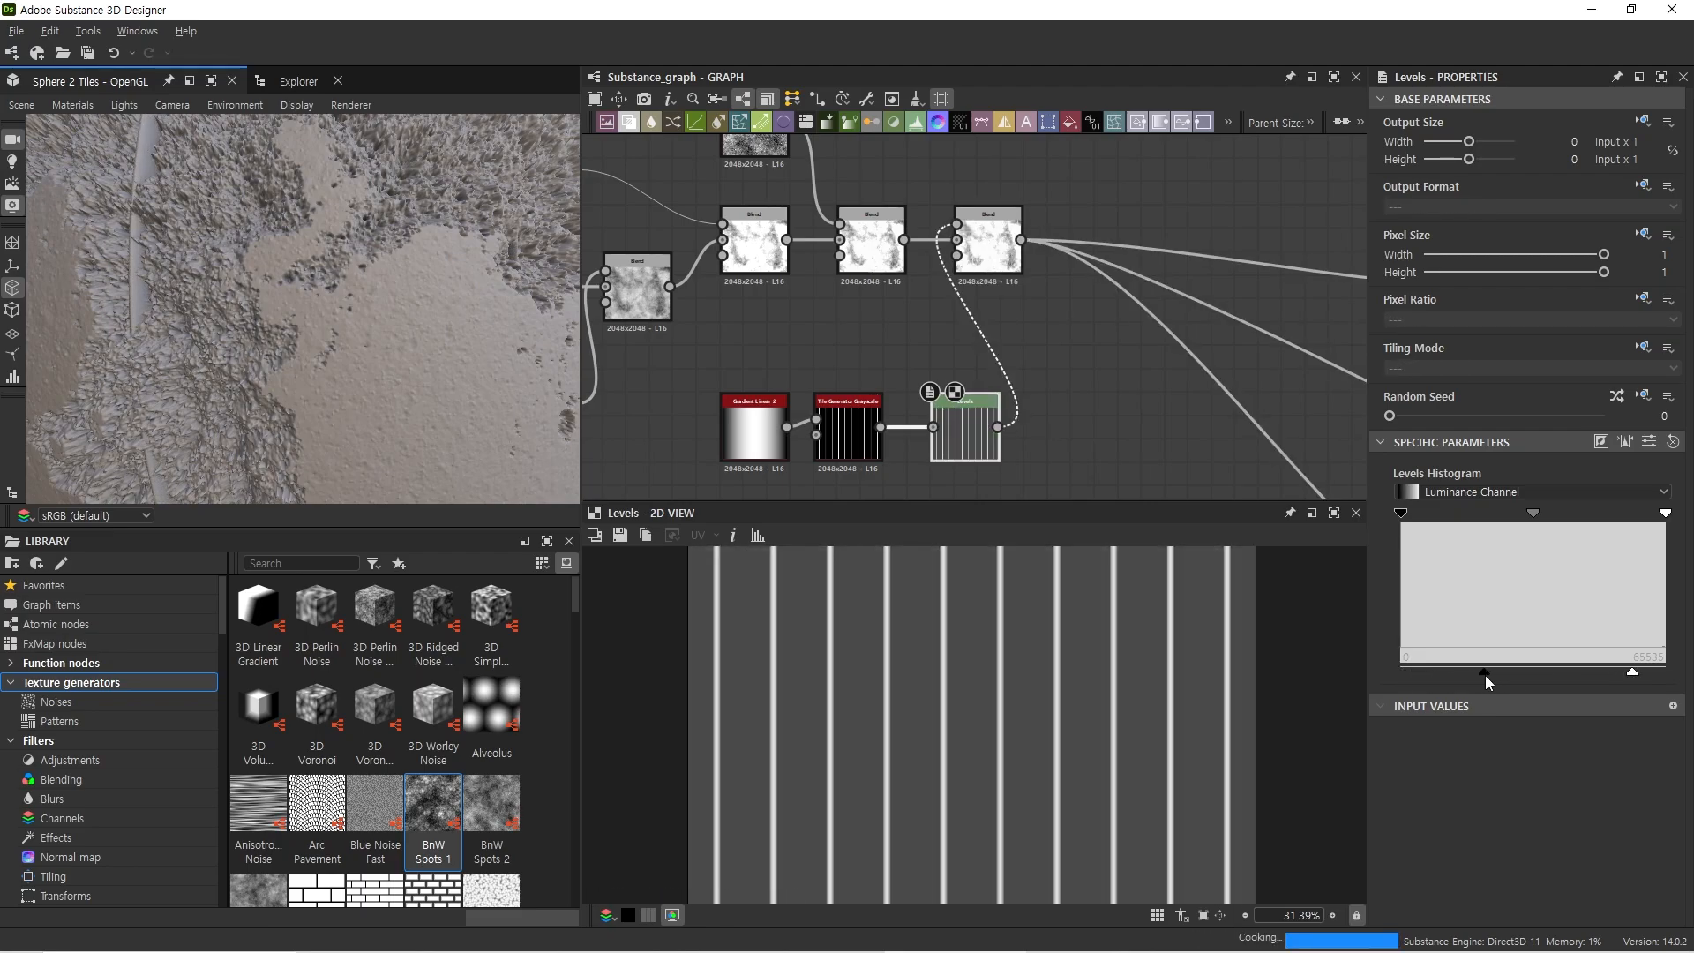
Step: Widen the Levels output range with the black output near zero and a slightly higher white output, and examine the strips on the sphere
scroll(415, 327, down, 5)
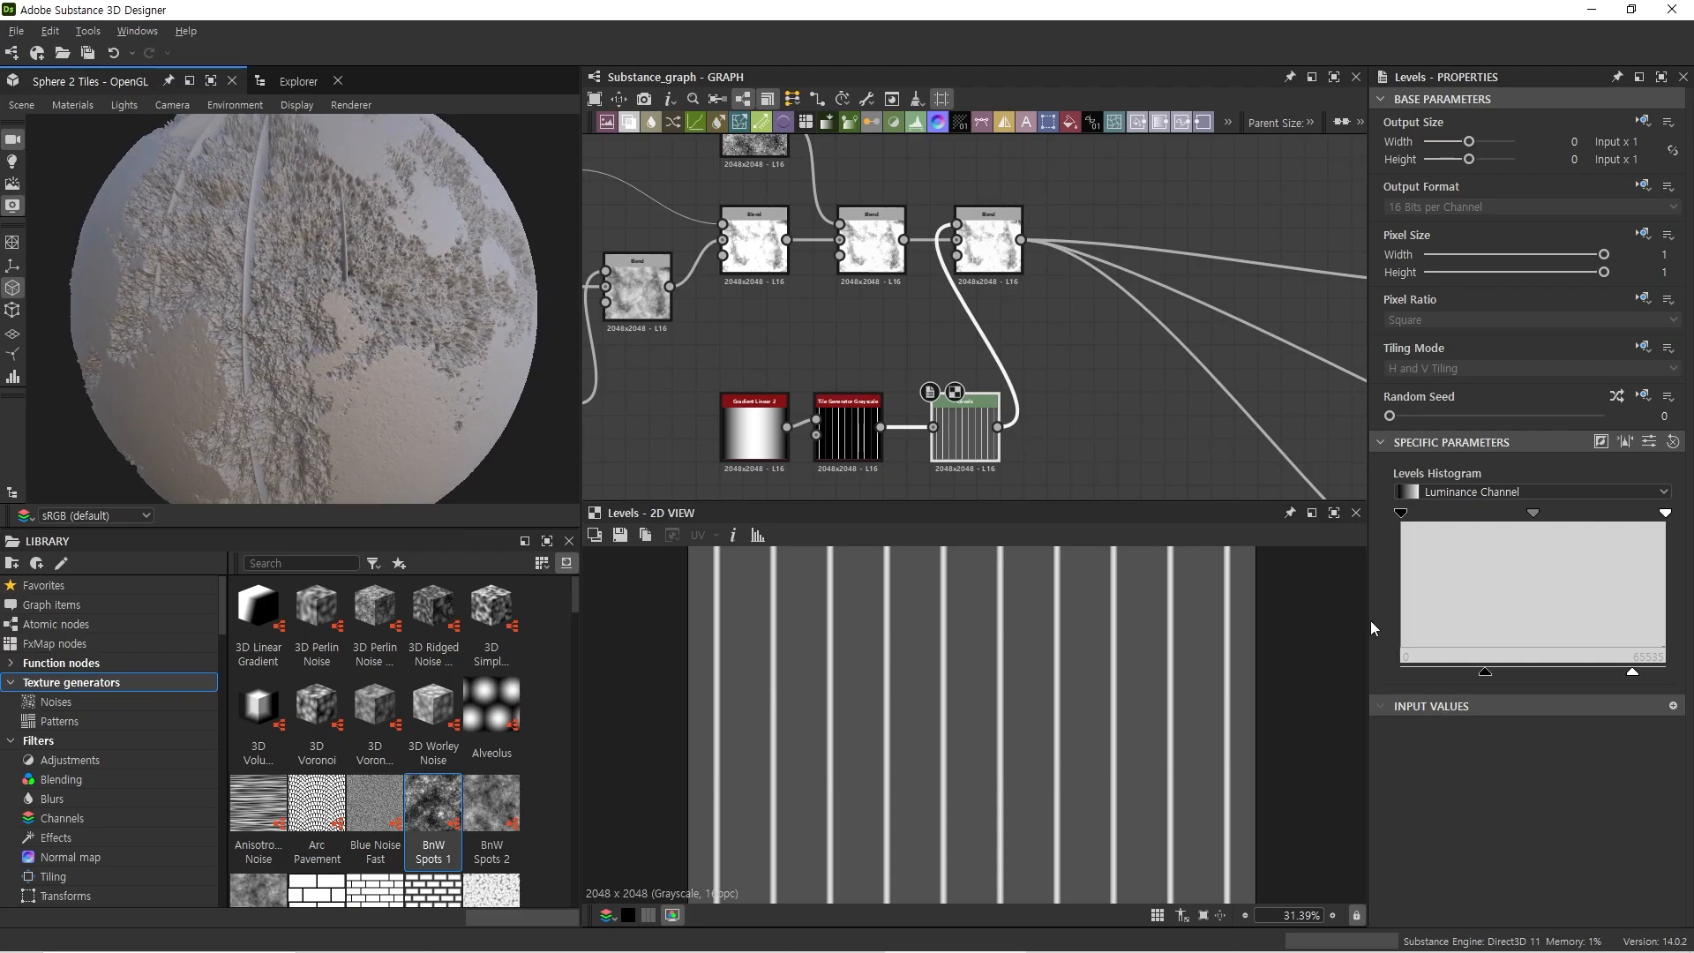
drag(1483, 674, 1426, 663)
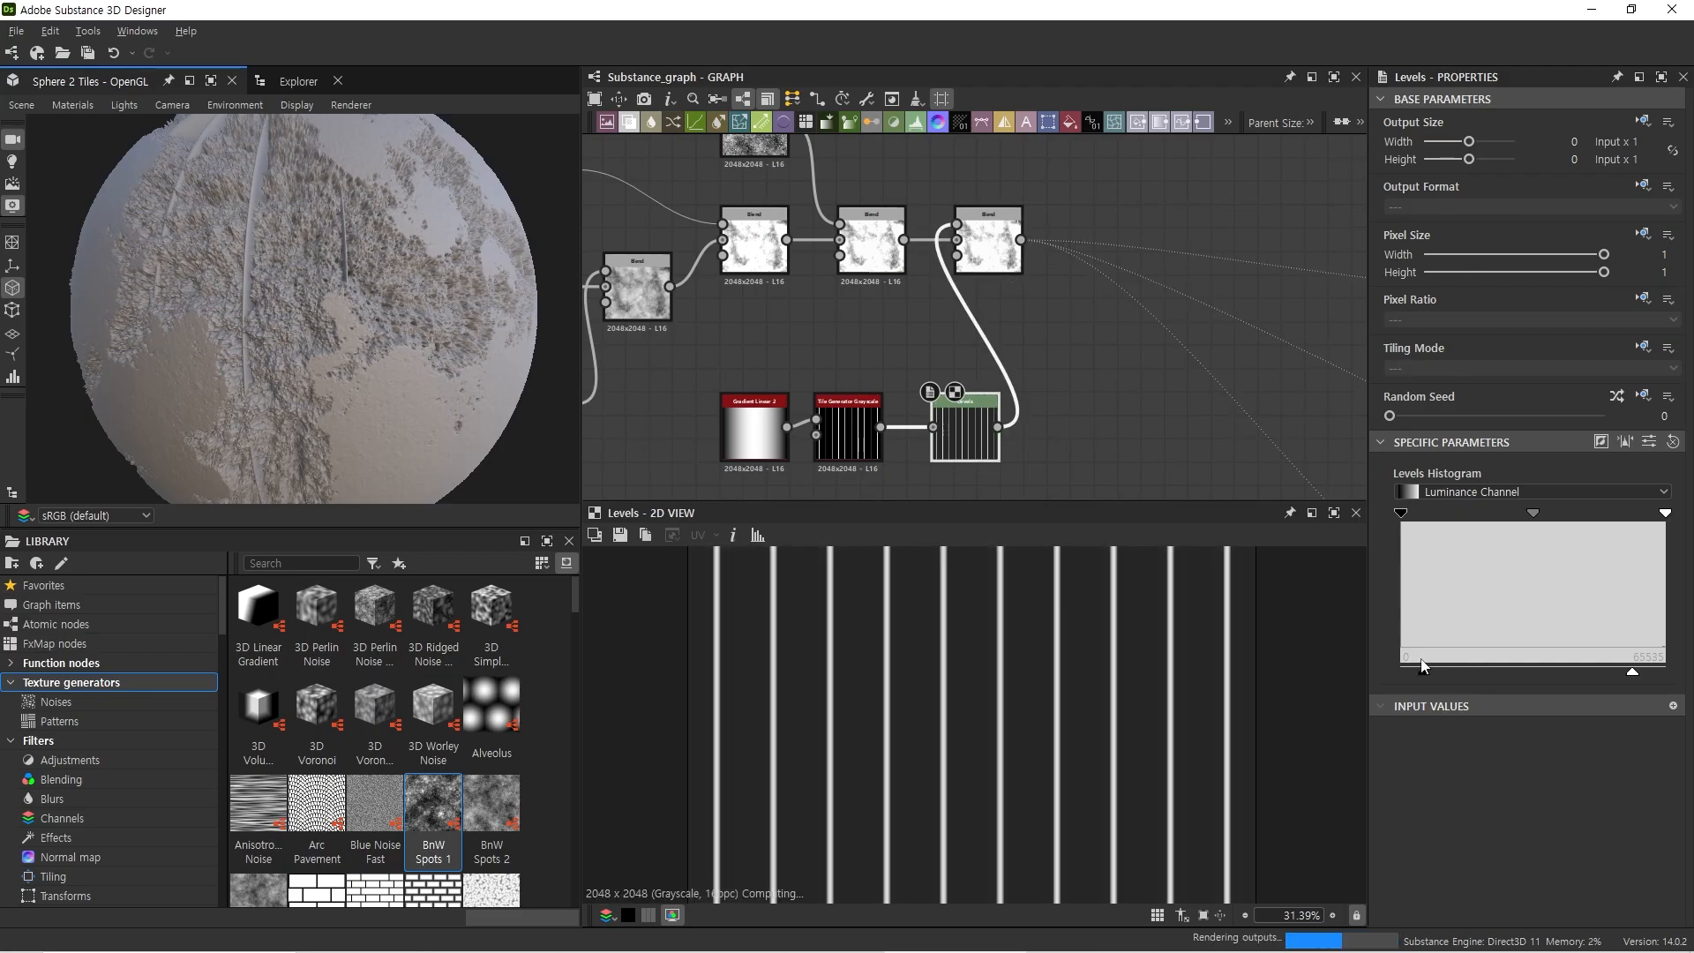
mouse_move(1631, 676)
mouse_down()
mouse_move(1606, 674)
mouse_move(1648, 679)
mouse_up()
mouse_move(404, 339)
mouse_down()
mouse_move(310, 230)
mouse_move(389, 268)
mouse_move(393, 326)
mouse_up()
scroll(389, 322, up, 2)
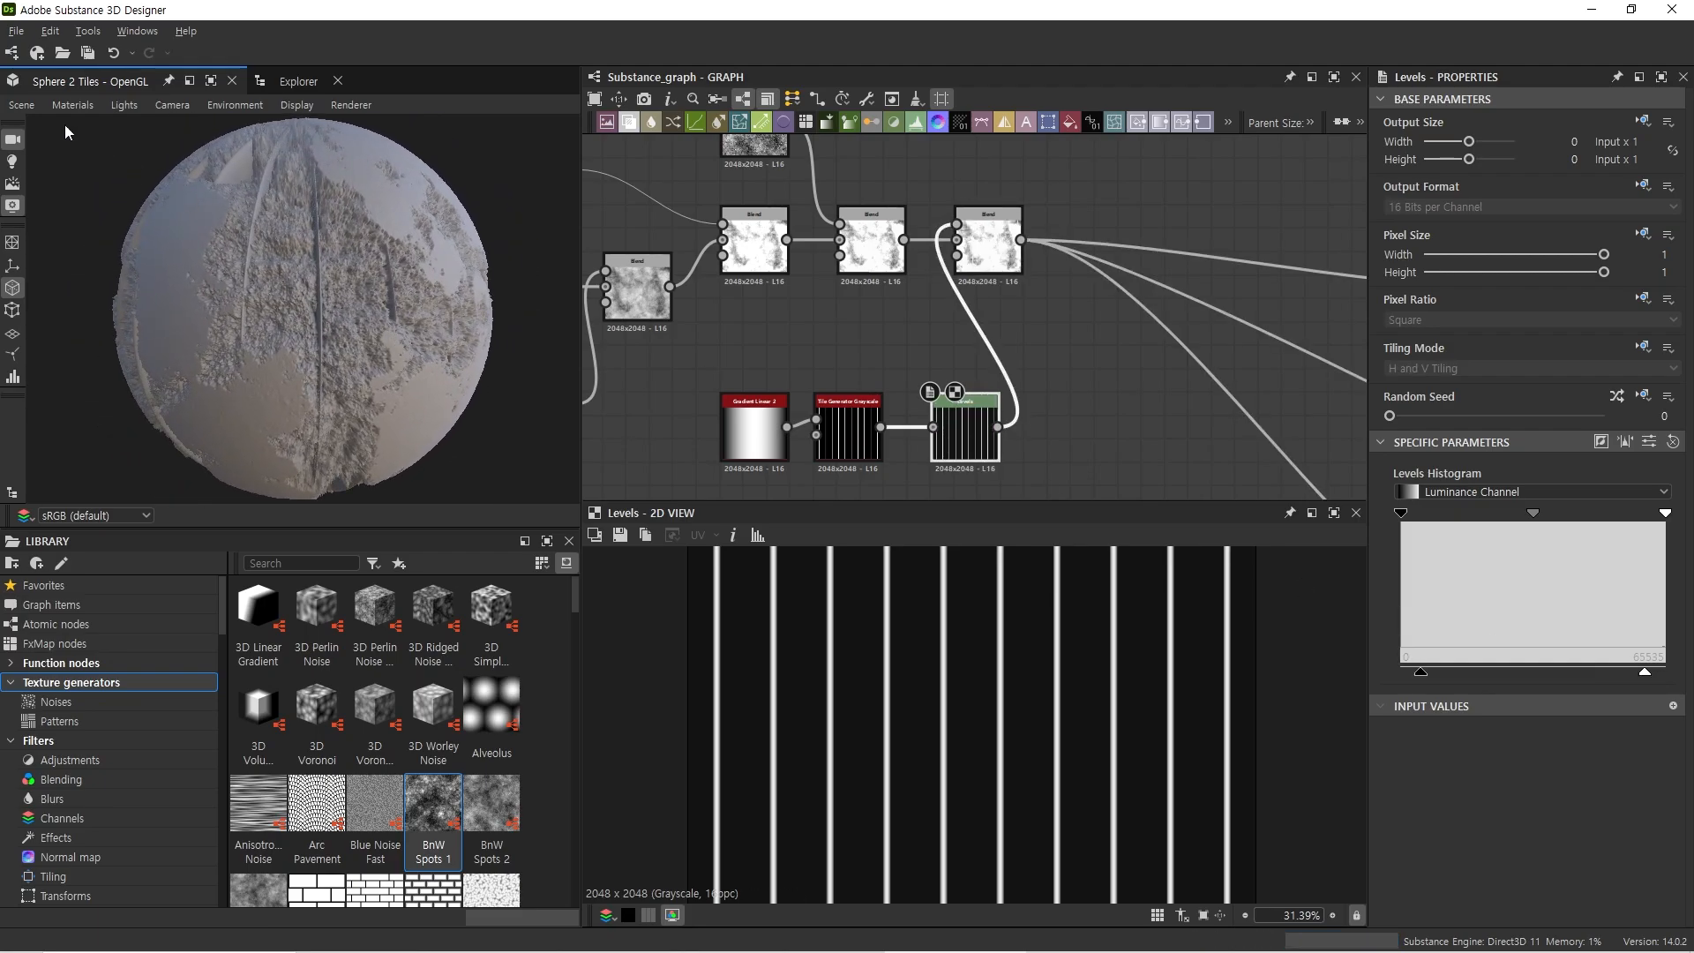
Step: Change the 3D preview mesh to Rounded Cylinder and examine the strips on its surface
click(880, 336)
click(21, 105)
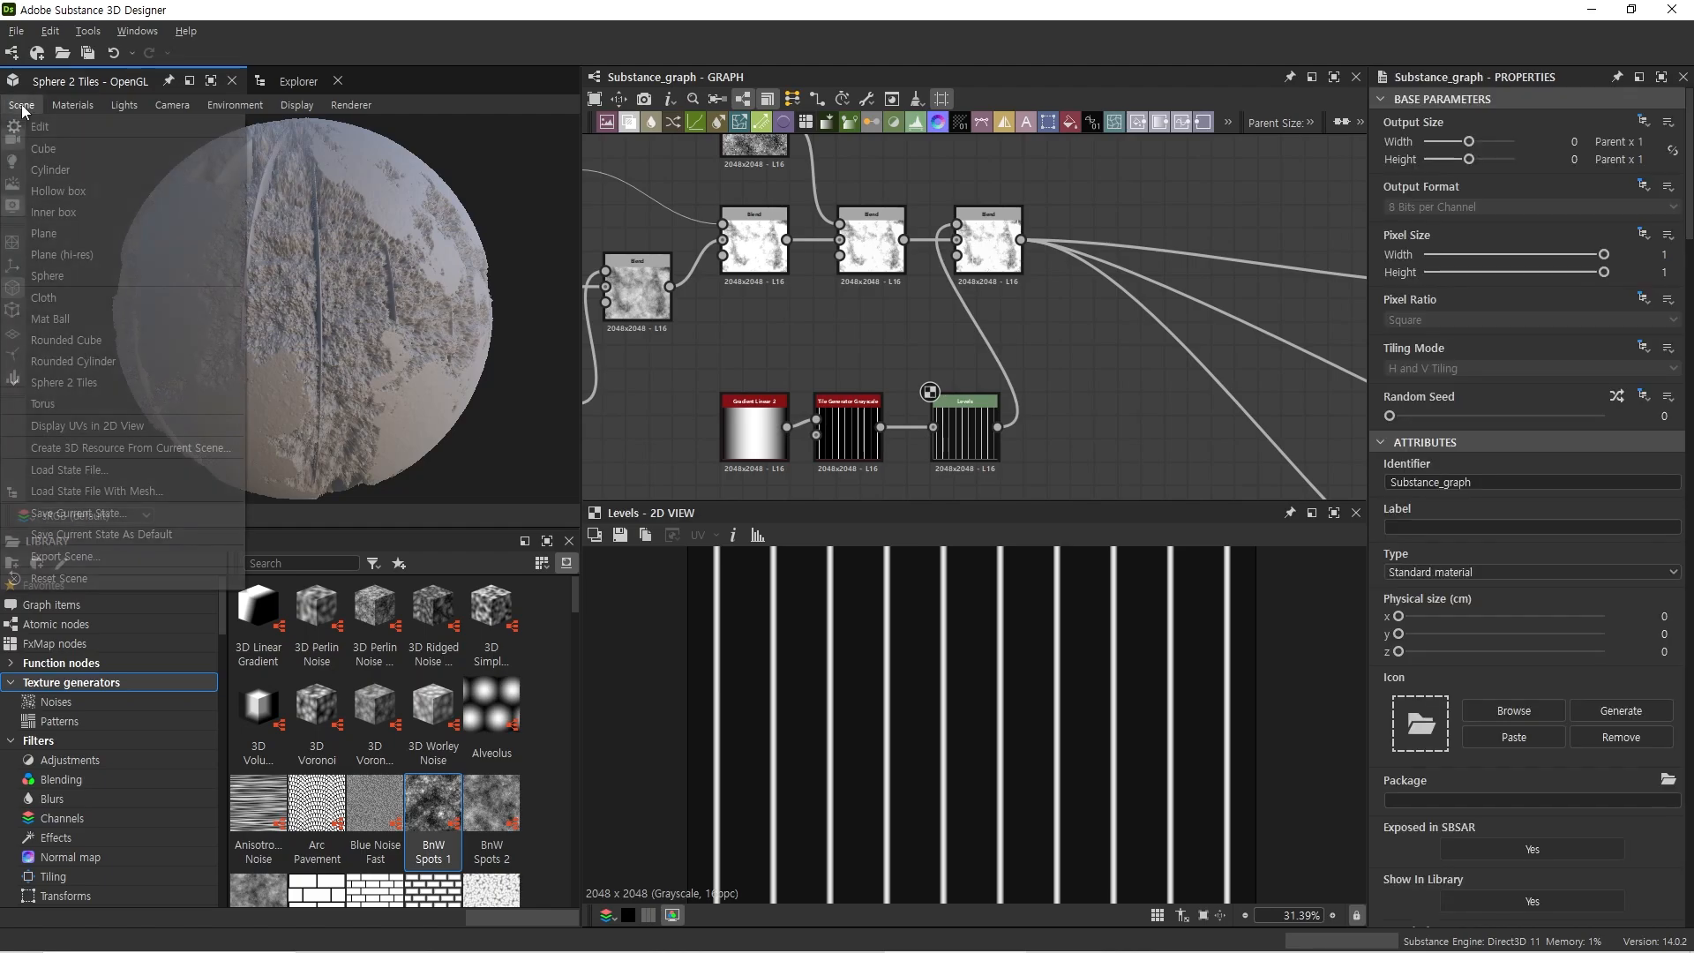
click(71, 358)
drag(443, 348, 261, 315)
scroll(334, 379, up, 3)
drag(333, 379, 284, 376)
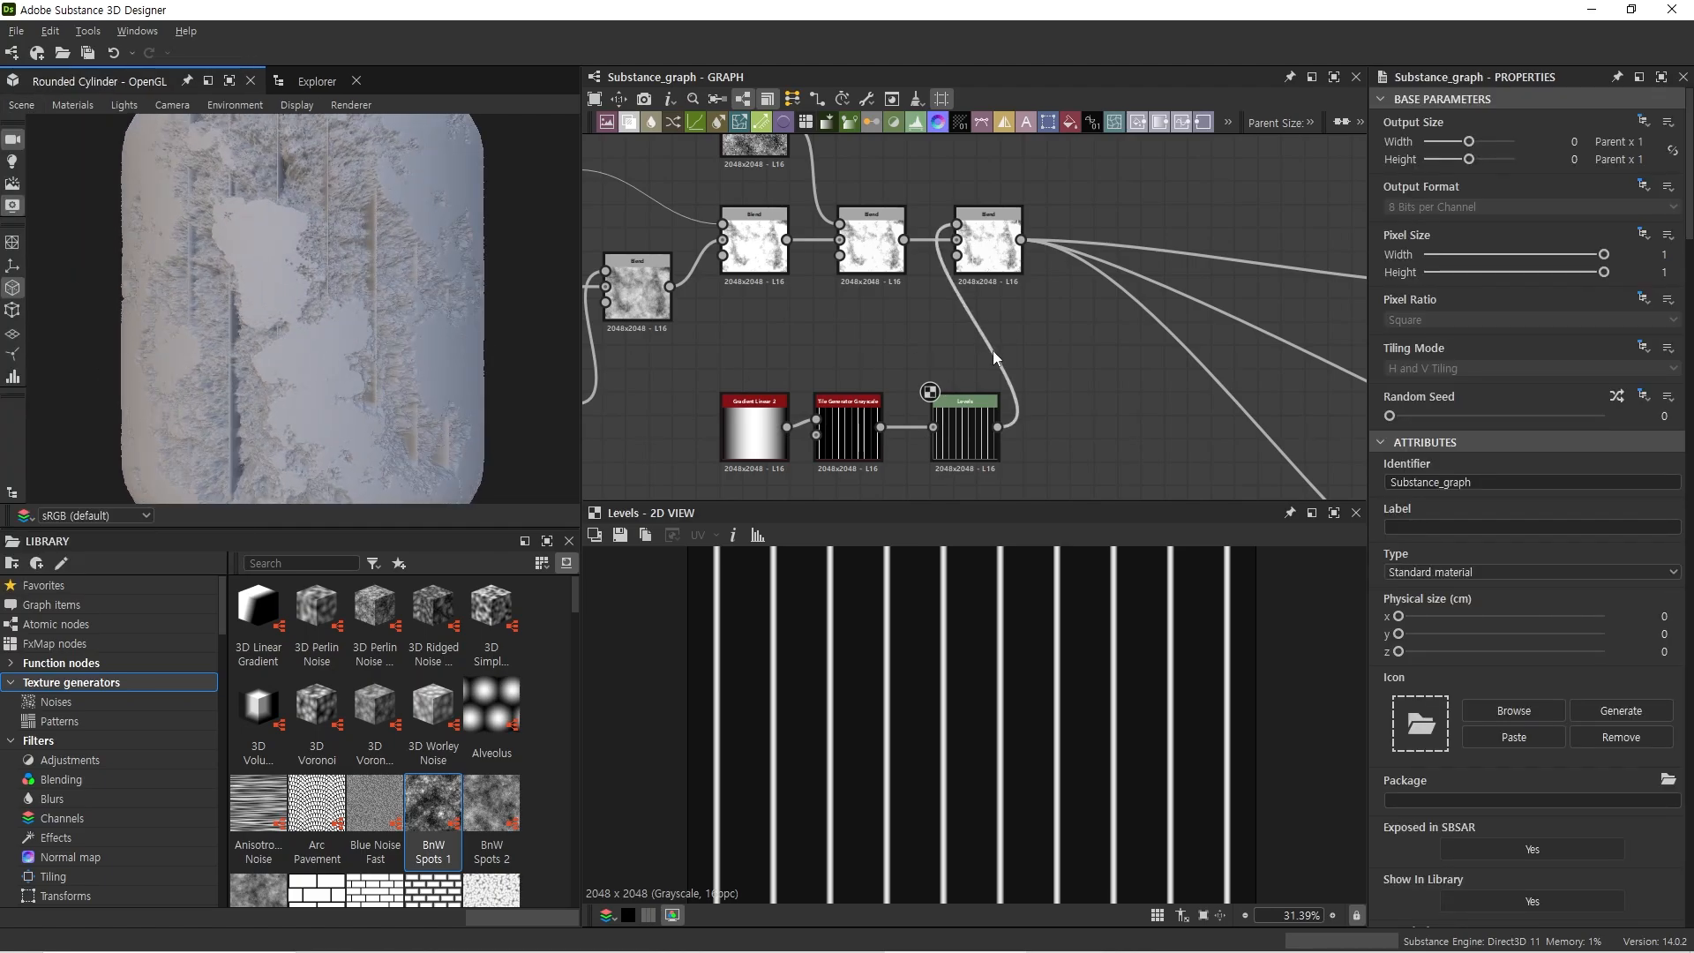
Step: Move the HBAO node closer to the output nodes and inspect the cylinder from another side
scroll(1041, 357, down, 5)
middle_drag(1156, 372, 844, 276)
scroll(980, 388, up, 3)
drag(864, 372, 1059, 390)
drag(352, 378, 577, 353)
scroll(827, 351, down, 3)
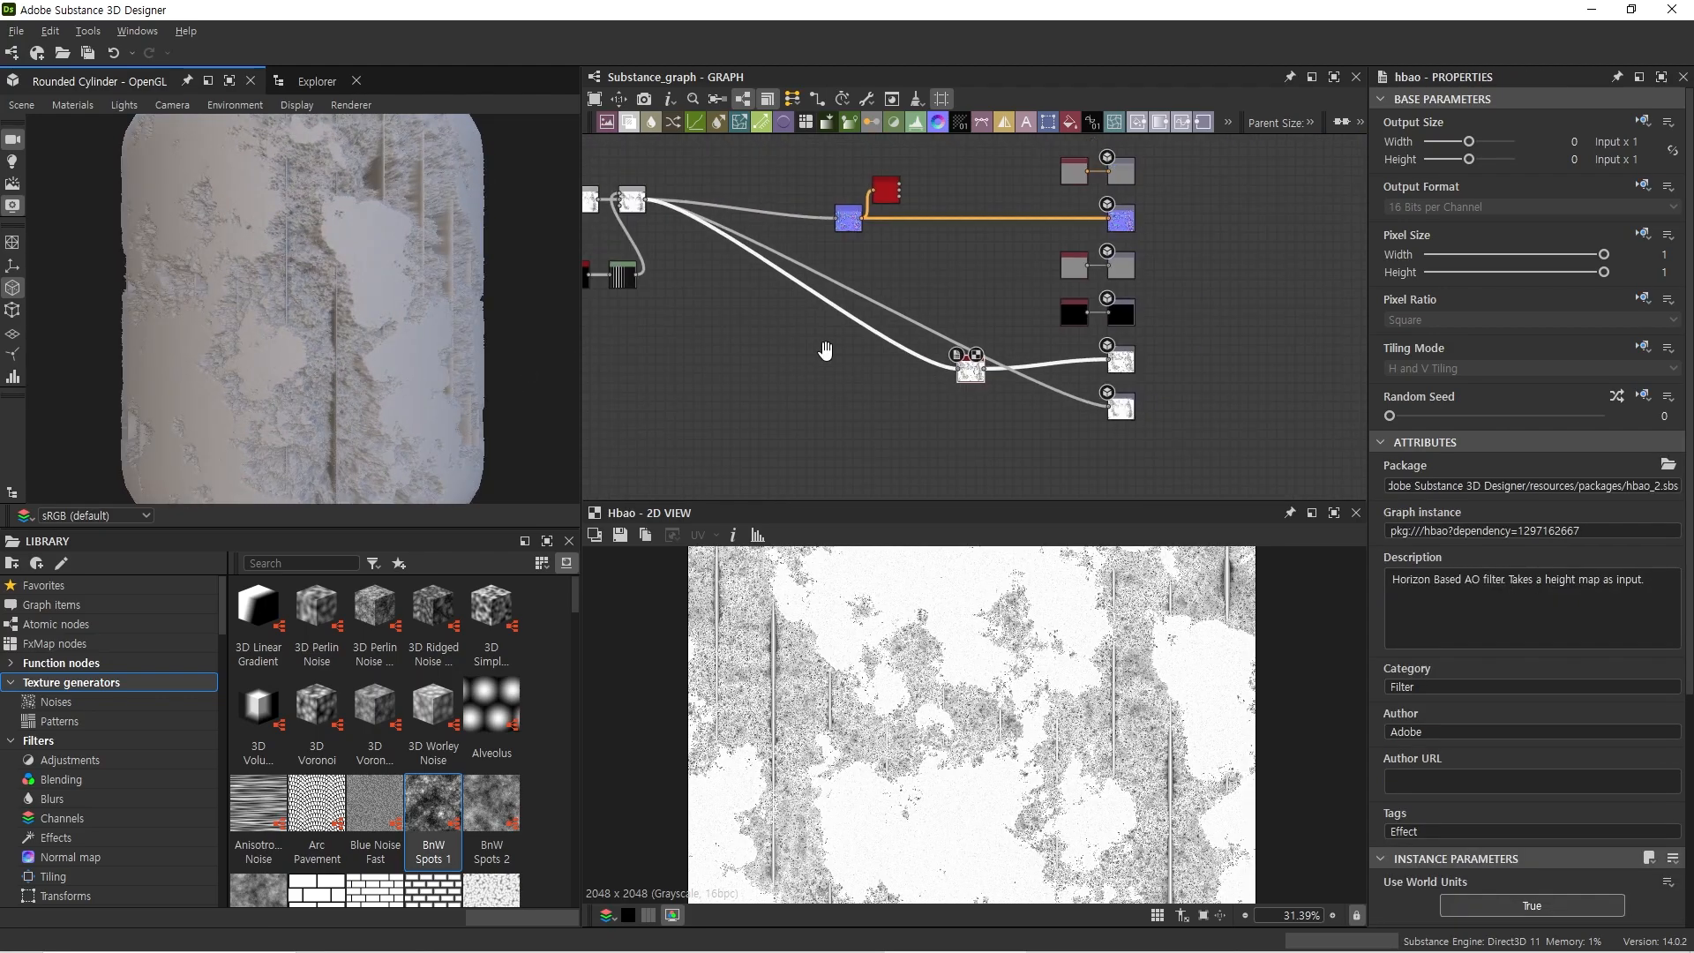
Step: Narrow the strip Levels node's output range to about half for black and about three quarters for white
middle_drag(824, 352, 1042, 430)
scroll(866, 383, up, 2)
drag(856, 389, 771, 405)
drag(1644, 675, 1604, 677)
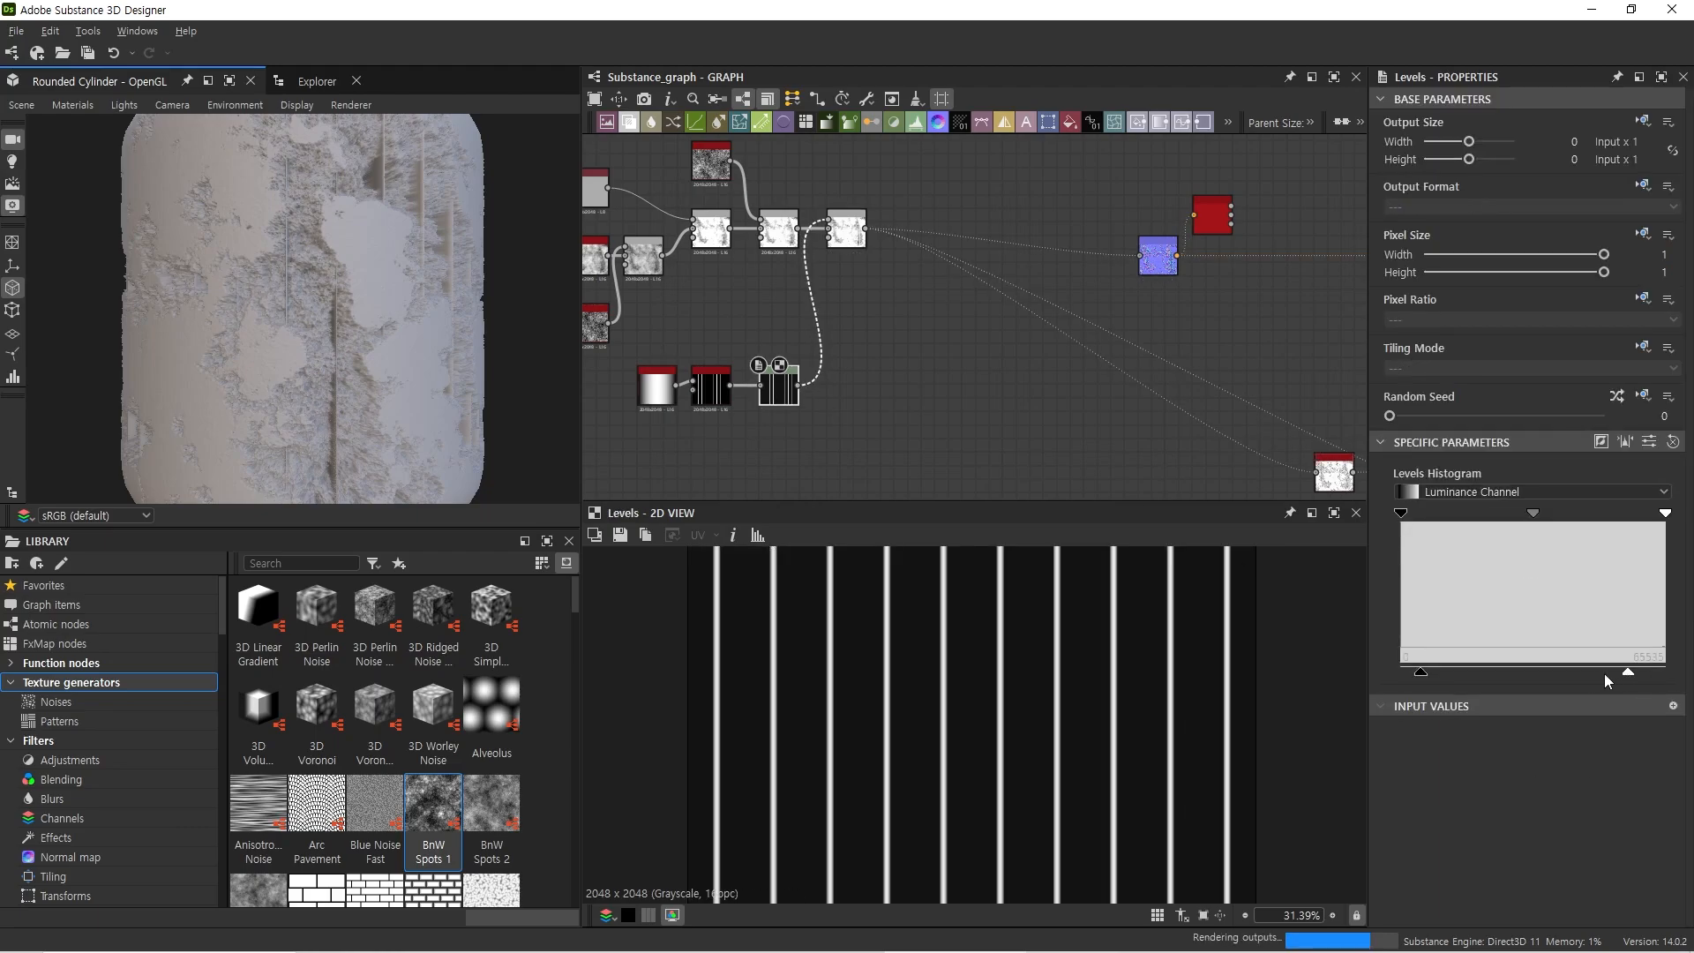
drag(1421, 676, 1548, 677)
scroll(758, 368, up, 5)
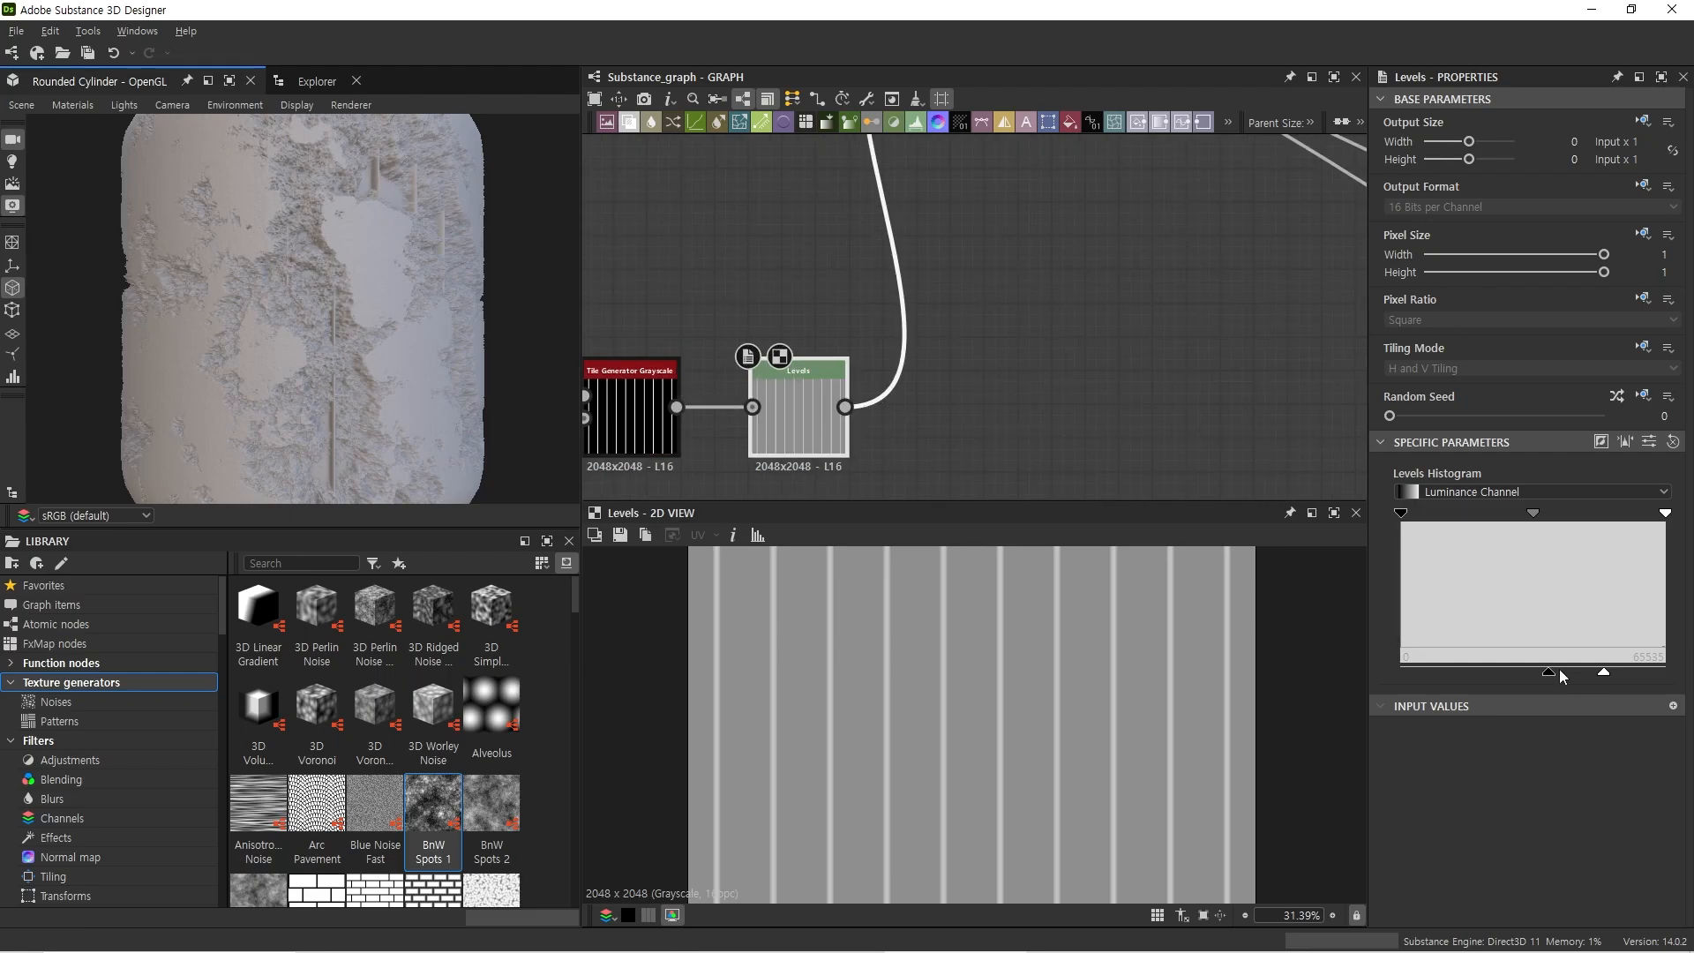
drag(1559, 675, 1529, 676)
Step: Branch a second Levels node from the Tile Generator Grayscale and lower its white input to about a third
drag(676, 407, 701, 304)
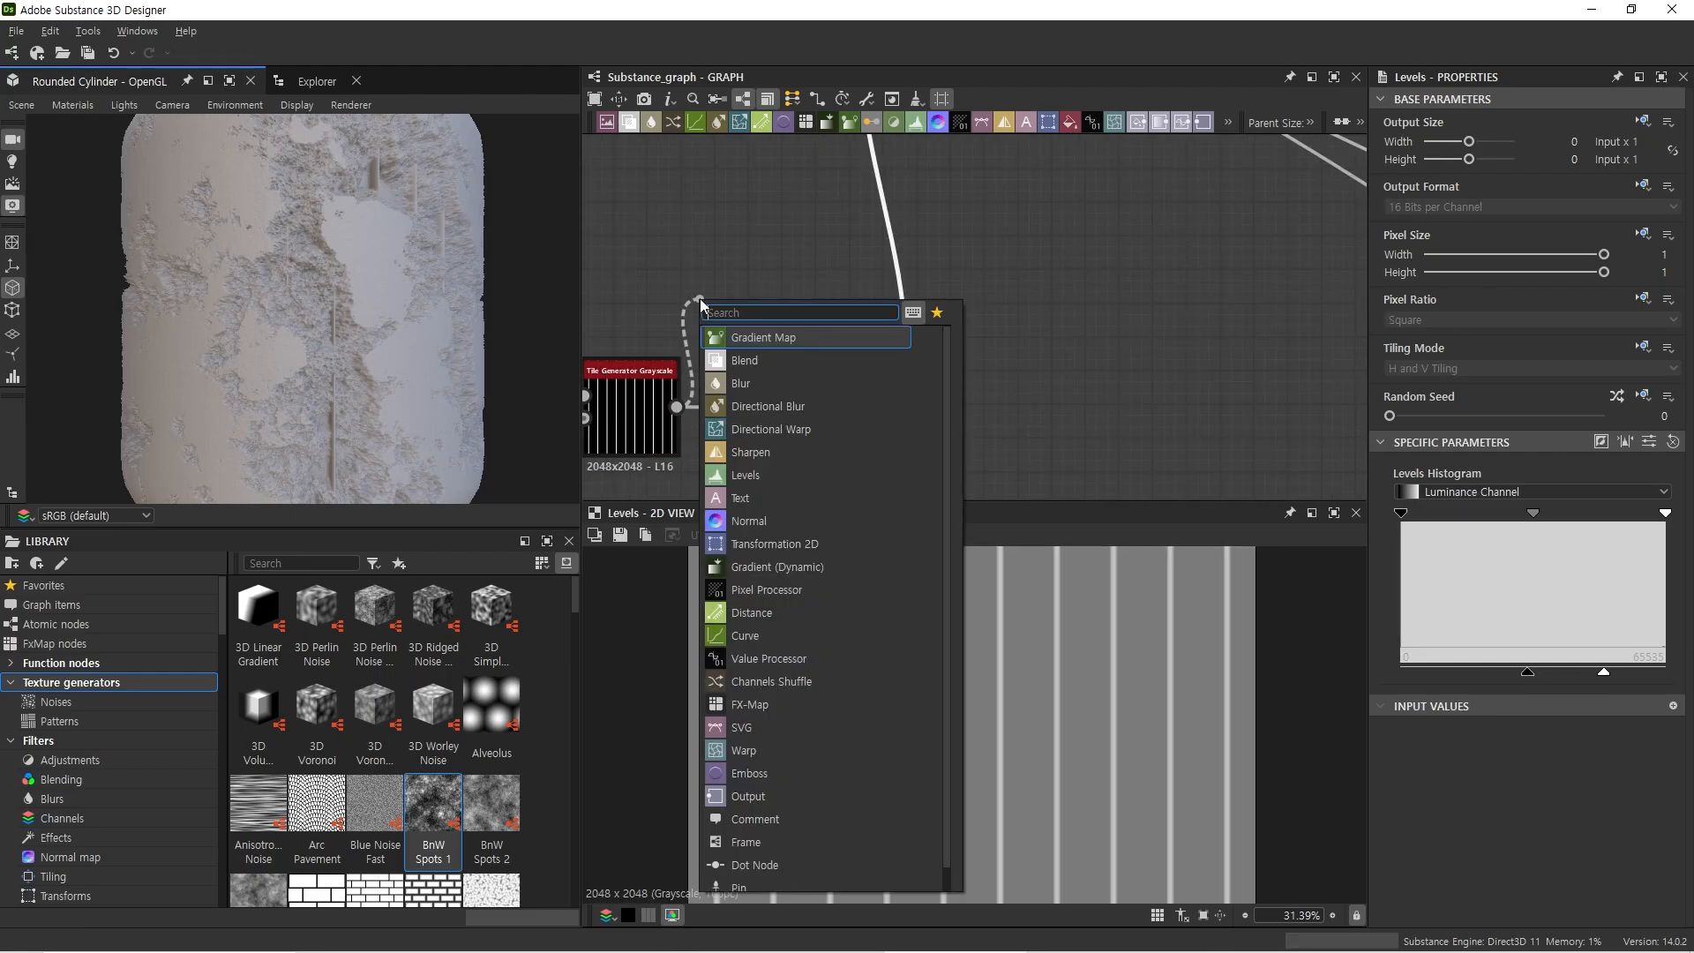
text(levels)
key(Return)
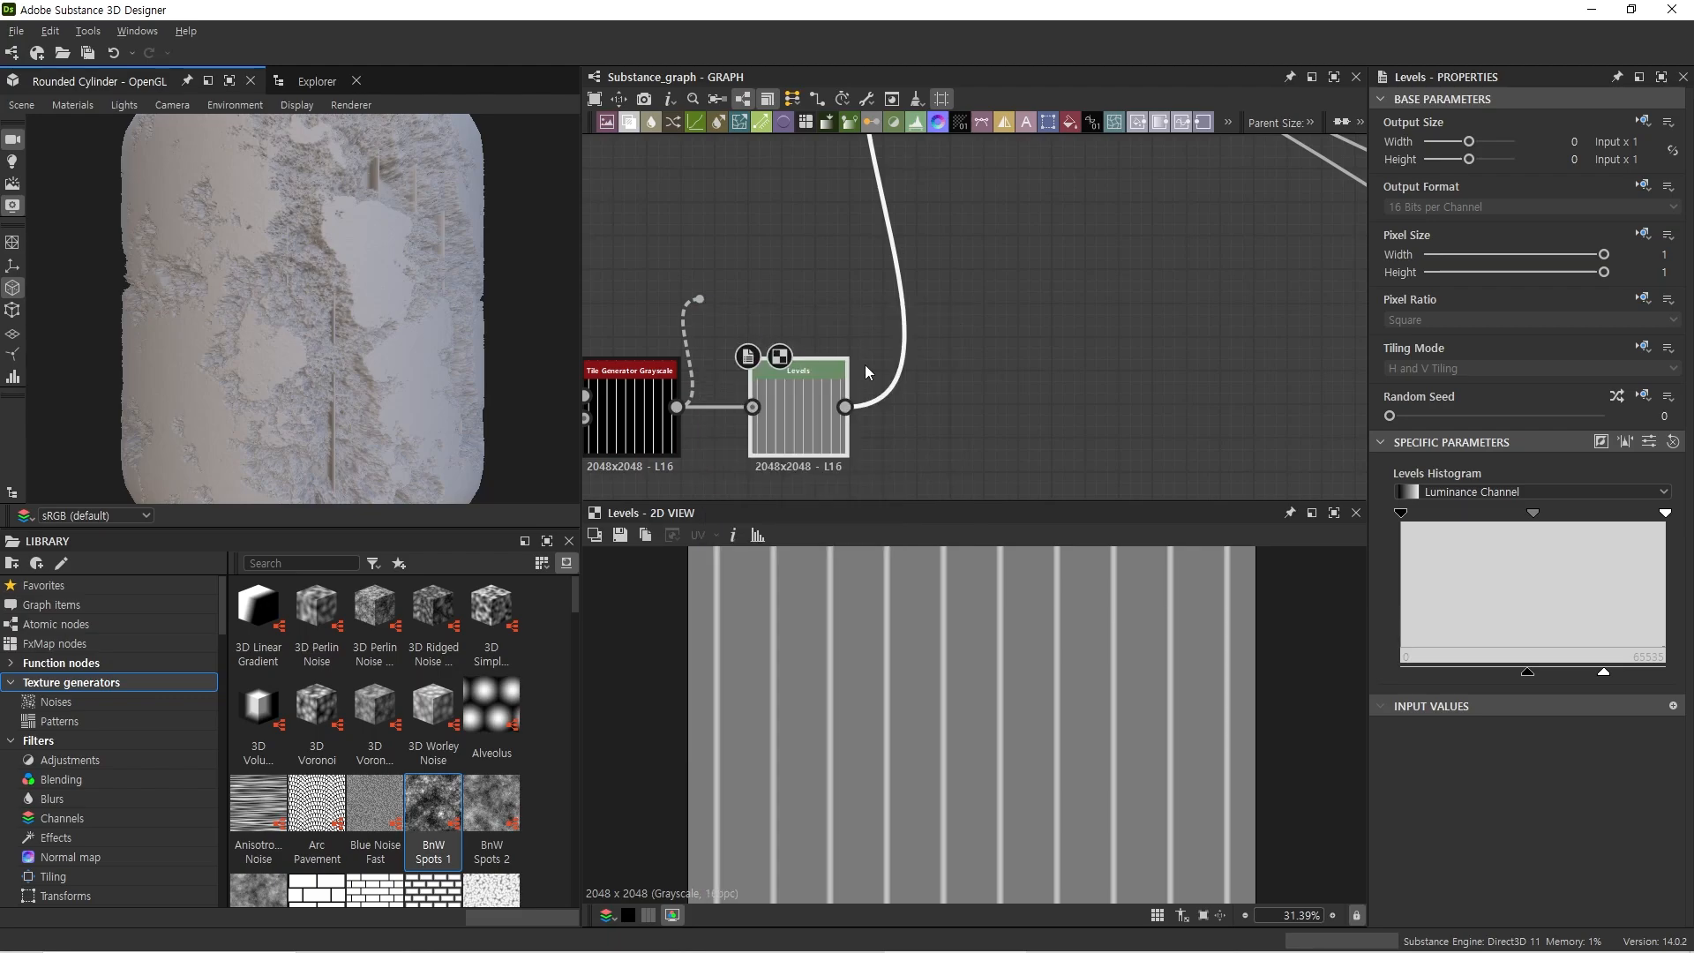
drag(1668, 522, 1475, 521)
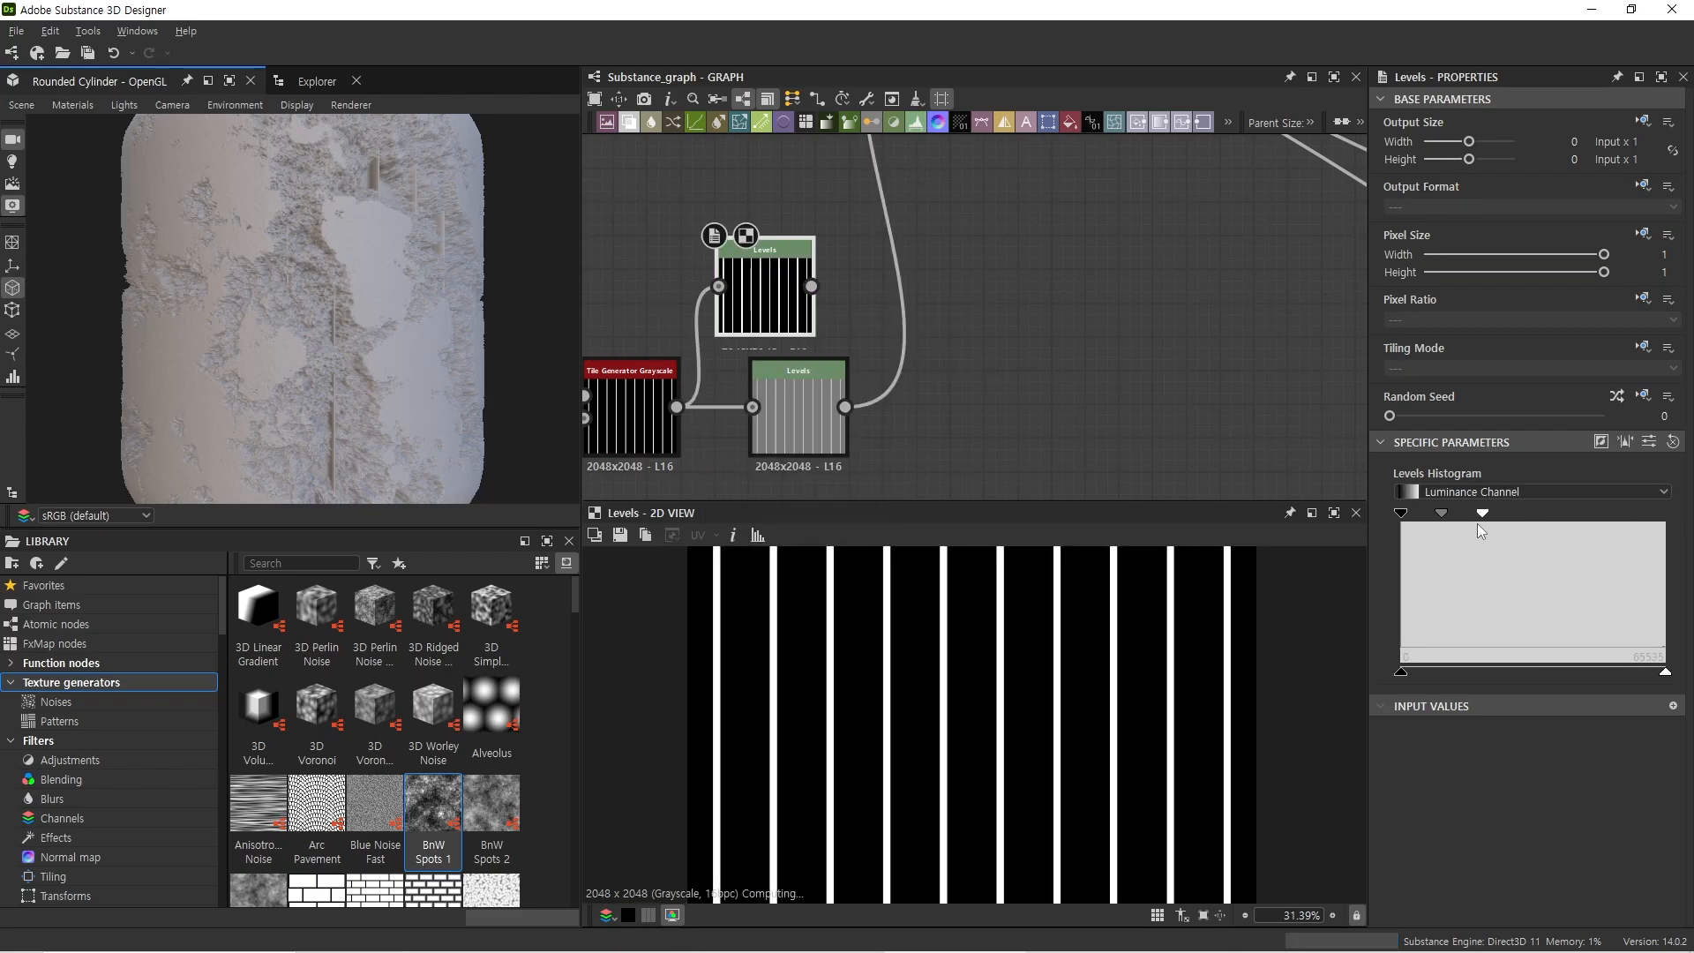
Step: Raise the first Levels node's black output to slightly above half and examine the strips closely on the cylinder
click(813, 406)
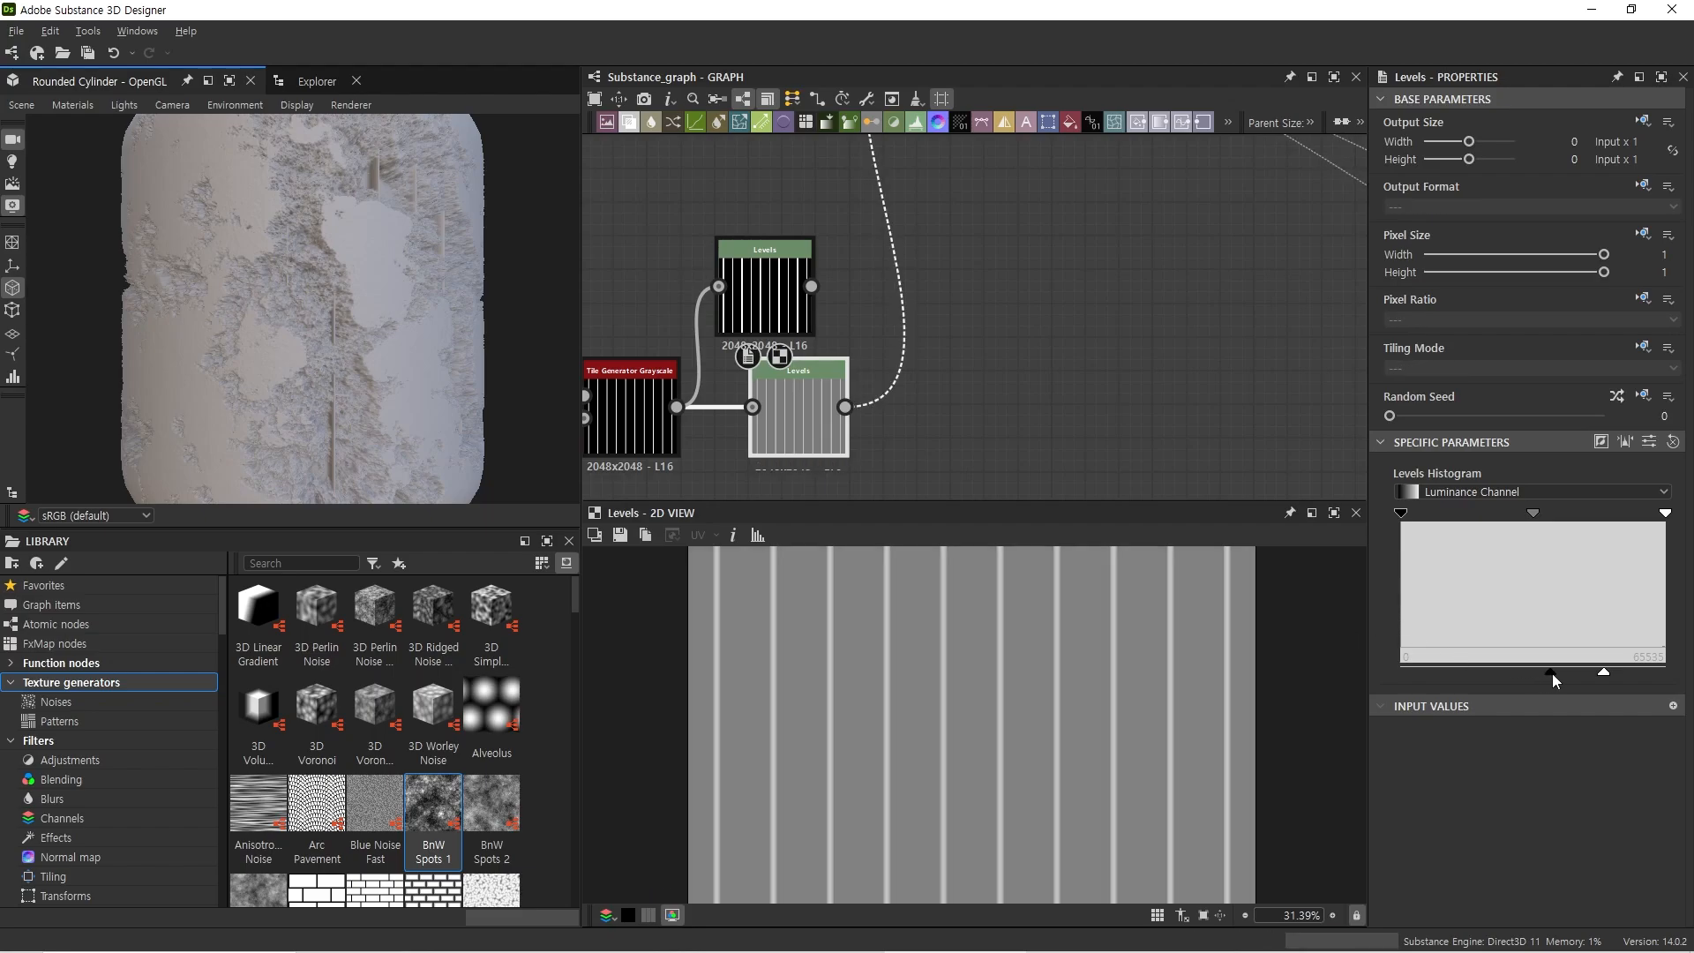
drag(1531, 675, 1555, 675)
scroll(382, 474, up, 2)
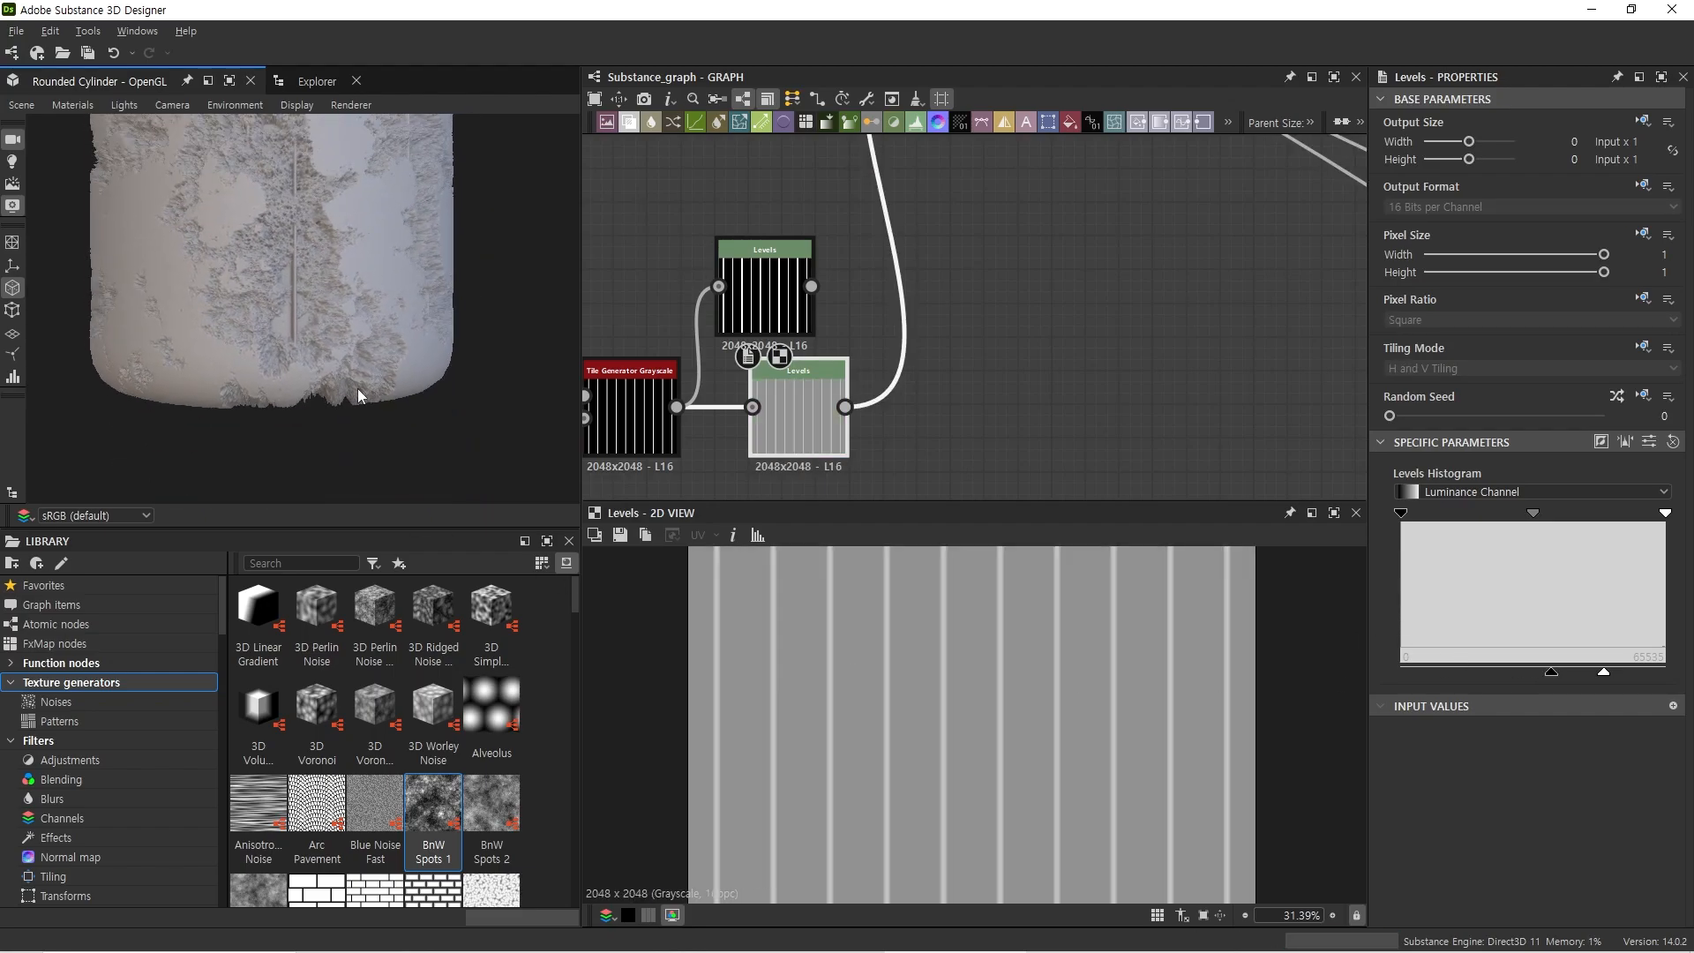
scroll(236, 352, up, 3)
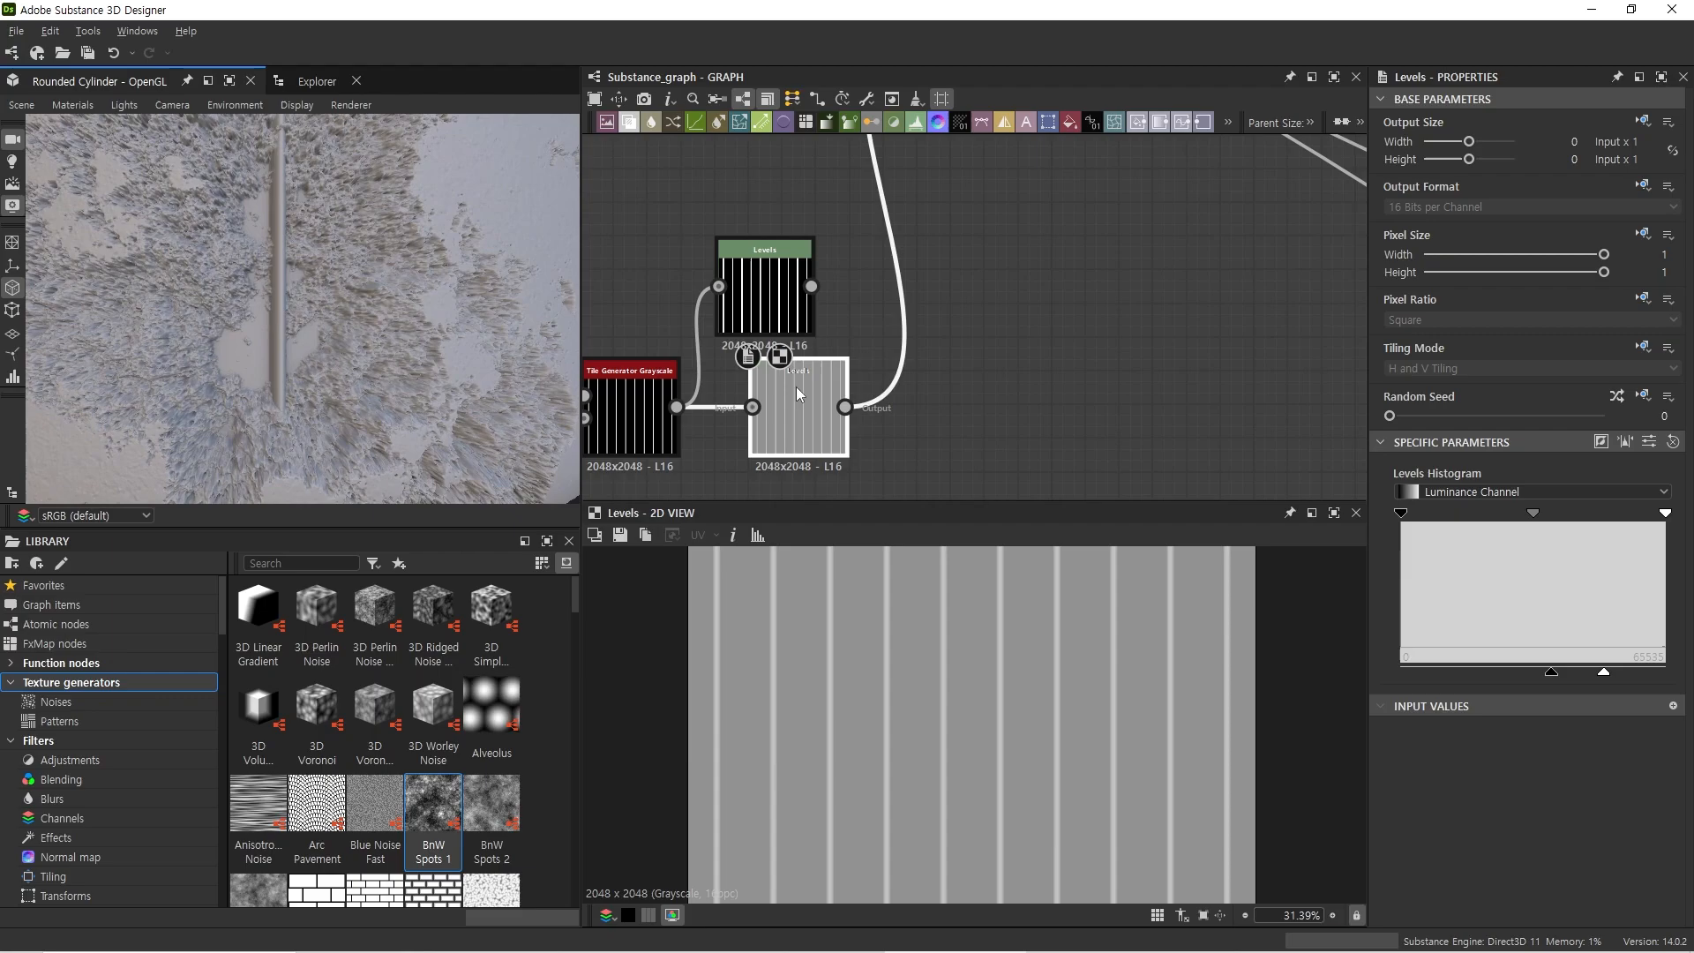
Step: Insert a Blend node after the first Levels node and connect the second Levels node to its Foreground
key(space)
click(898, 426)
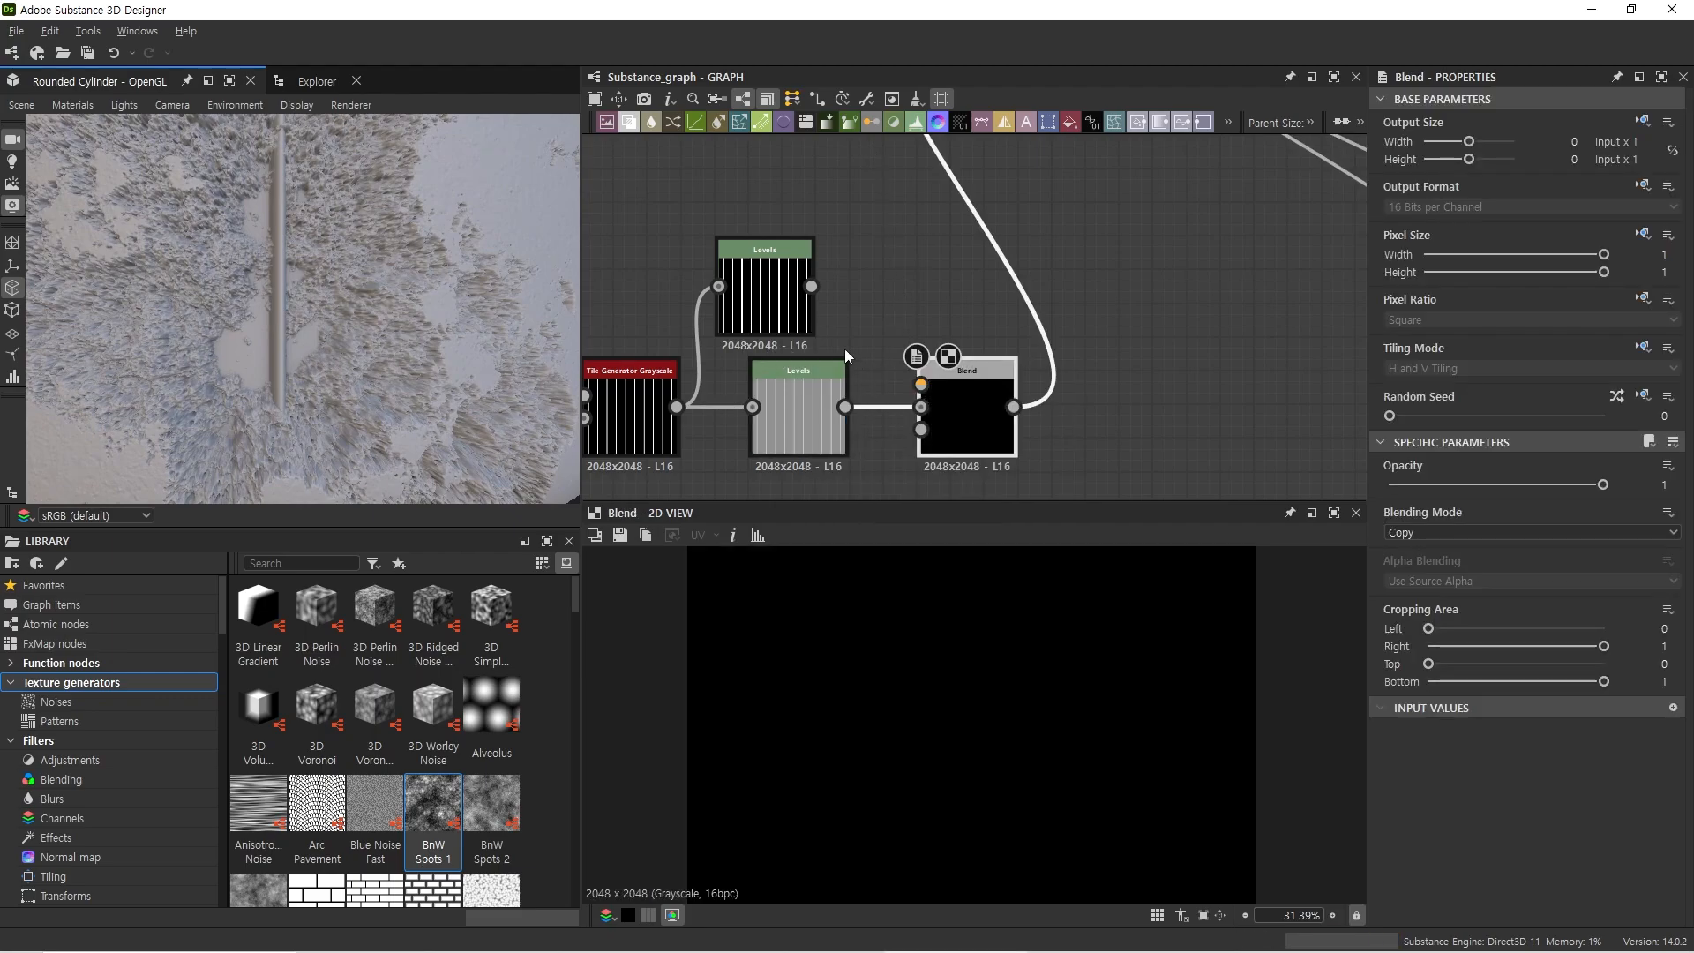
drag(812, 287, 920, 385)
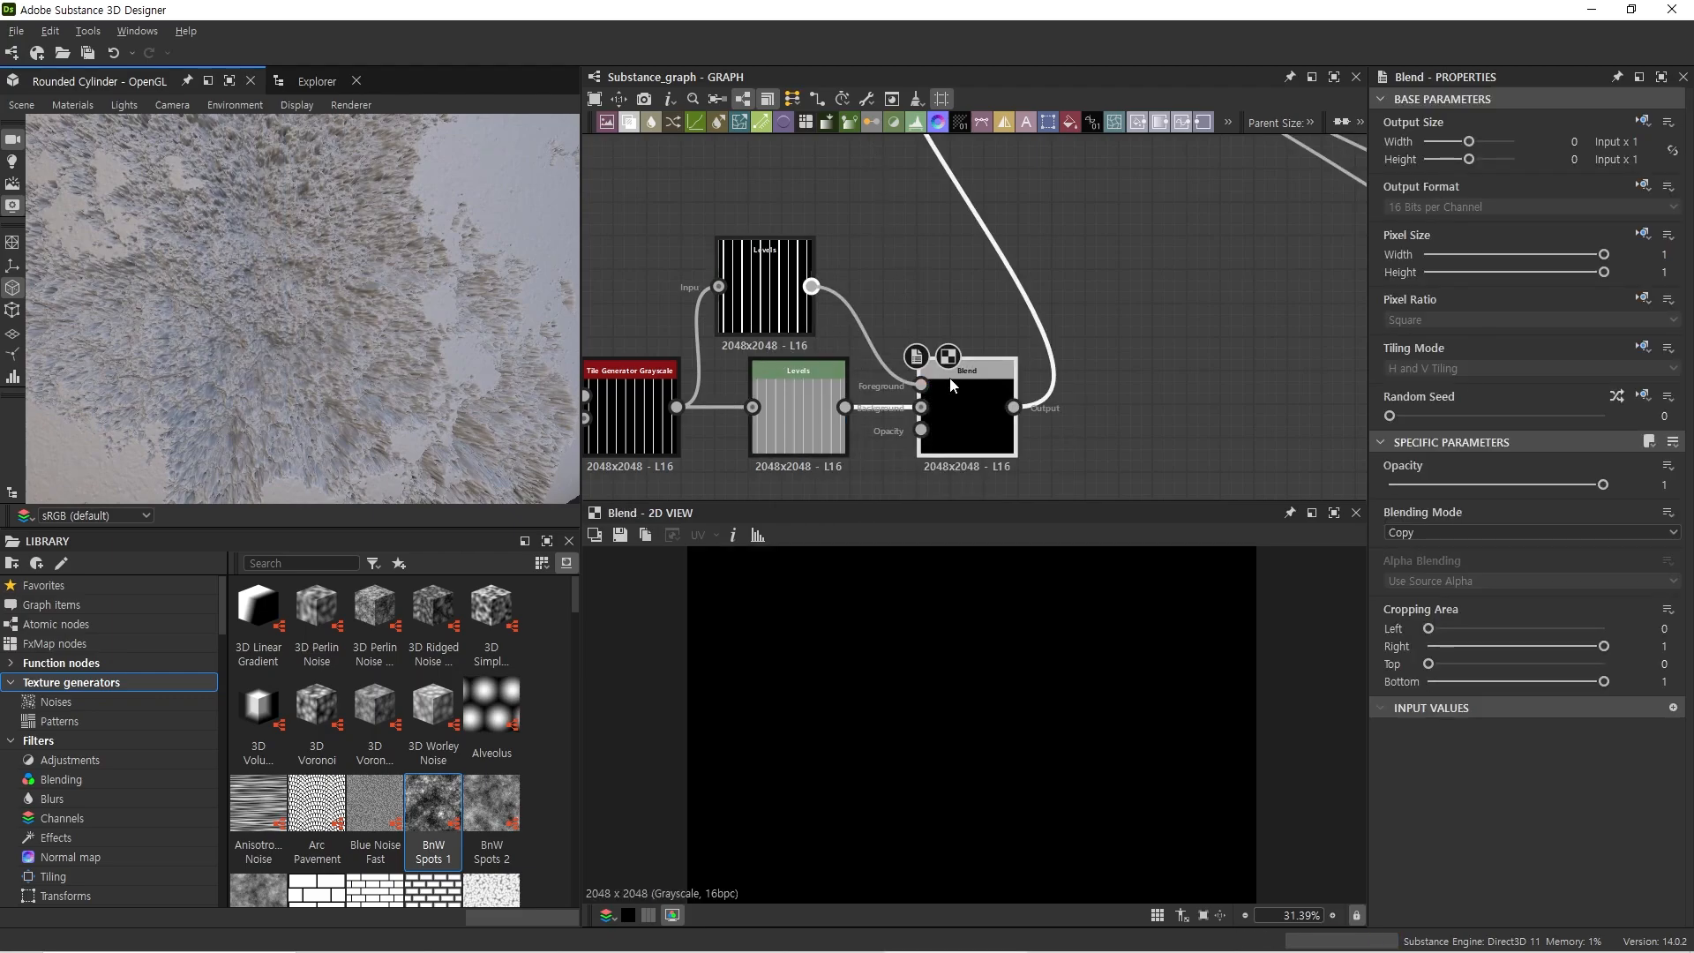
Step: Set the new Blend node's Blending Mode to Multiply and examine the strips on the cylinder
click(1433, 534)
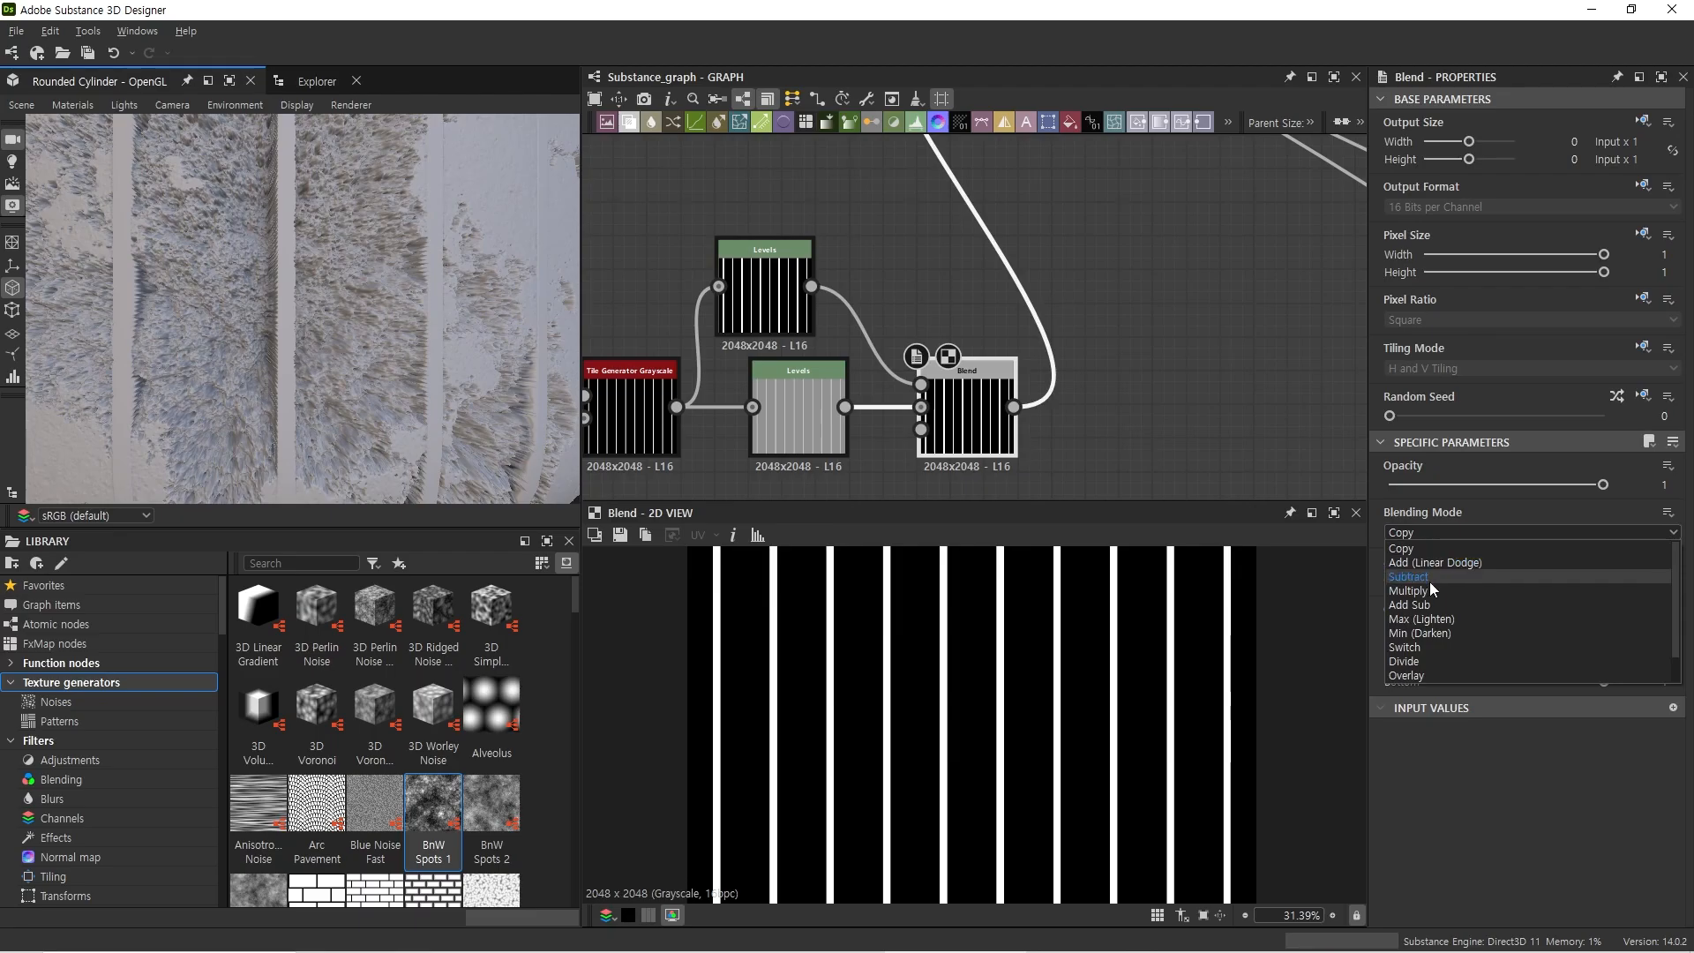
click(1431, 598)
scroll(308, 256, down, 5)
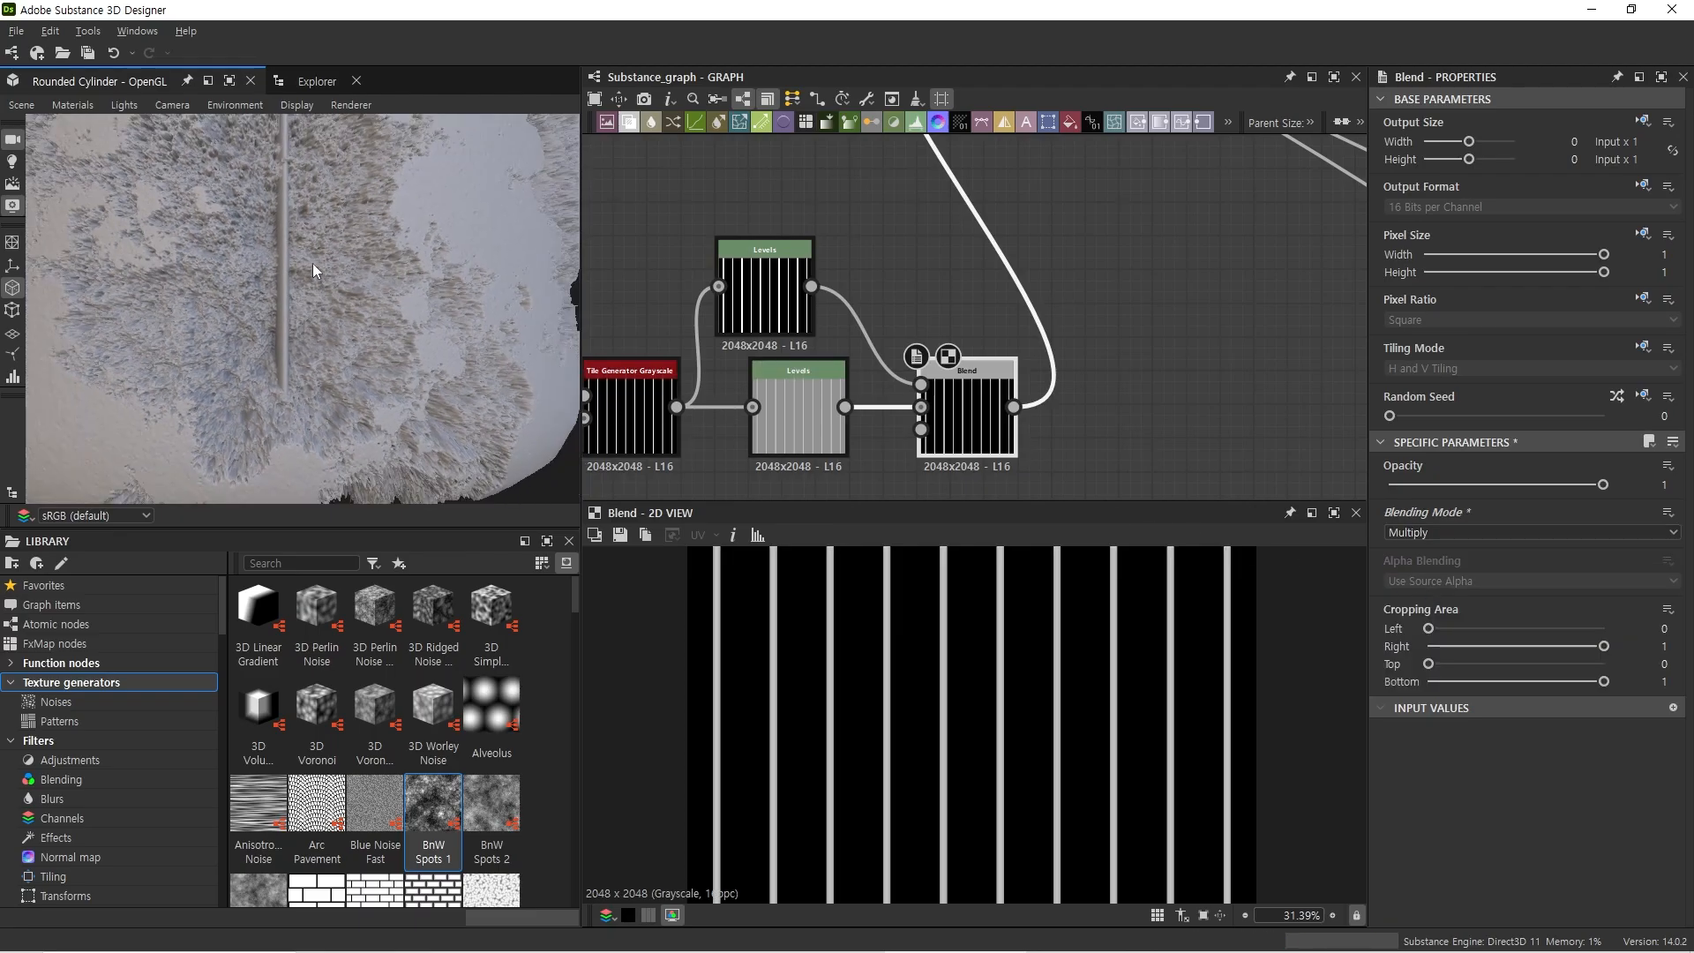
middle_drag(299, 229, 309, 310)
drag(304, 316, 272, 346)
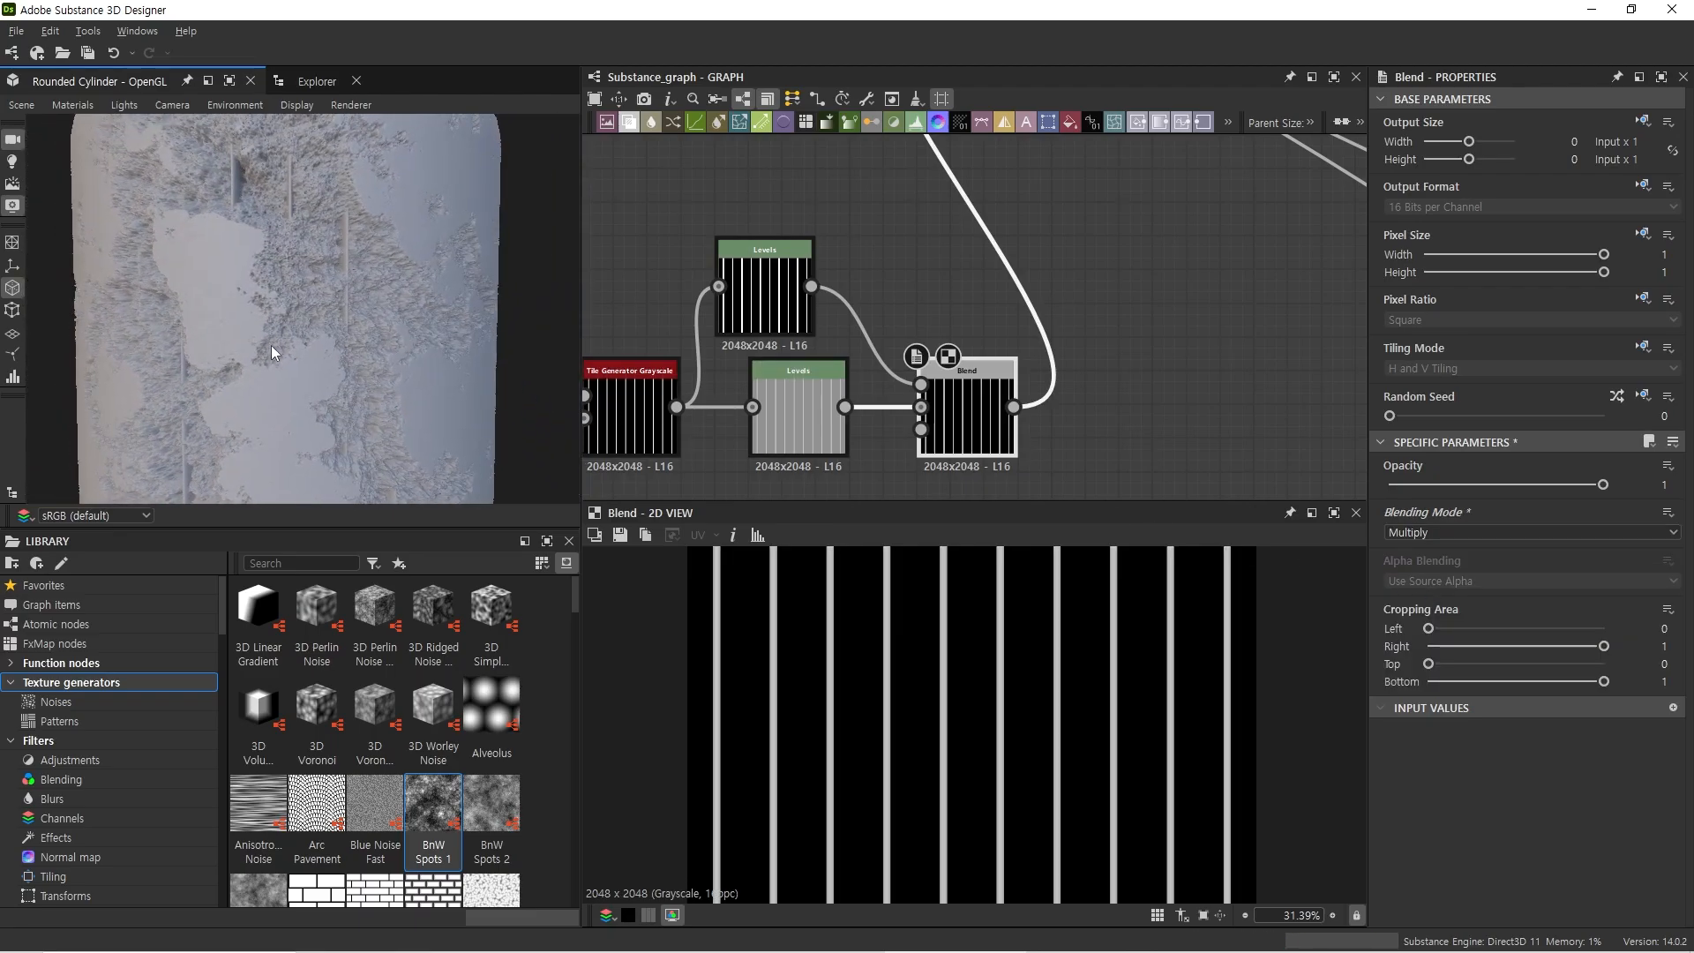
scroll(291, 327, down, 2)
Step: Select all the strip pattern nodes and move them together away from the final Blend, leaving room for more nodes
scroll(1015, 327, down, 3)
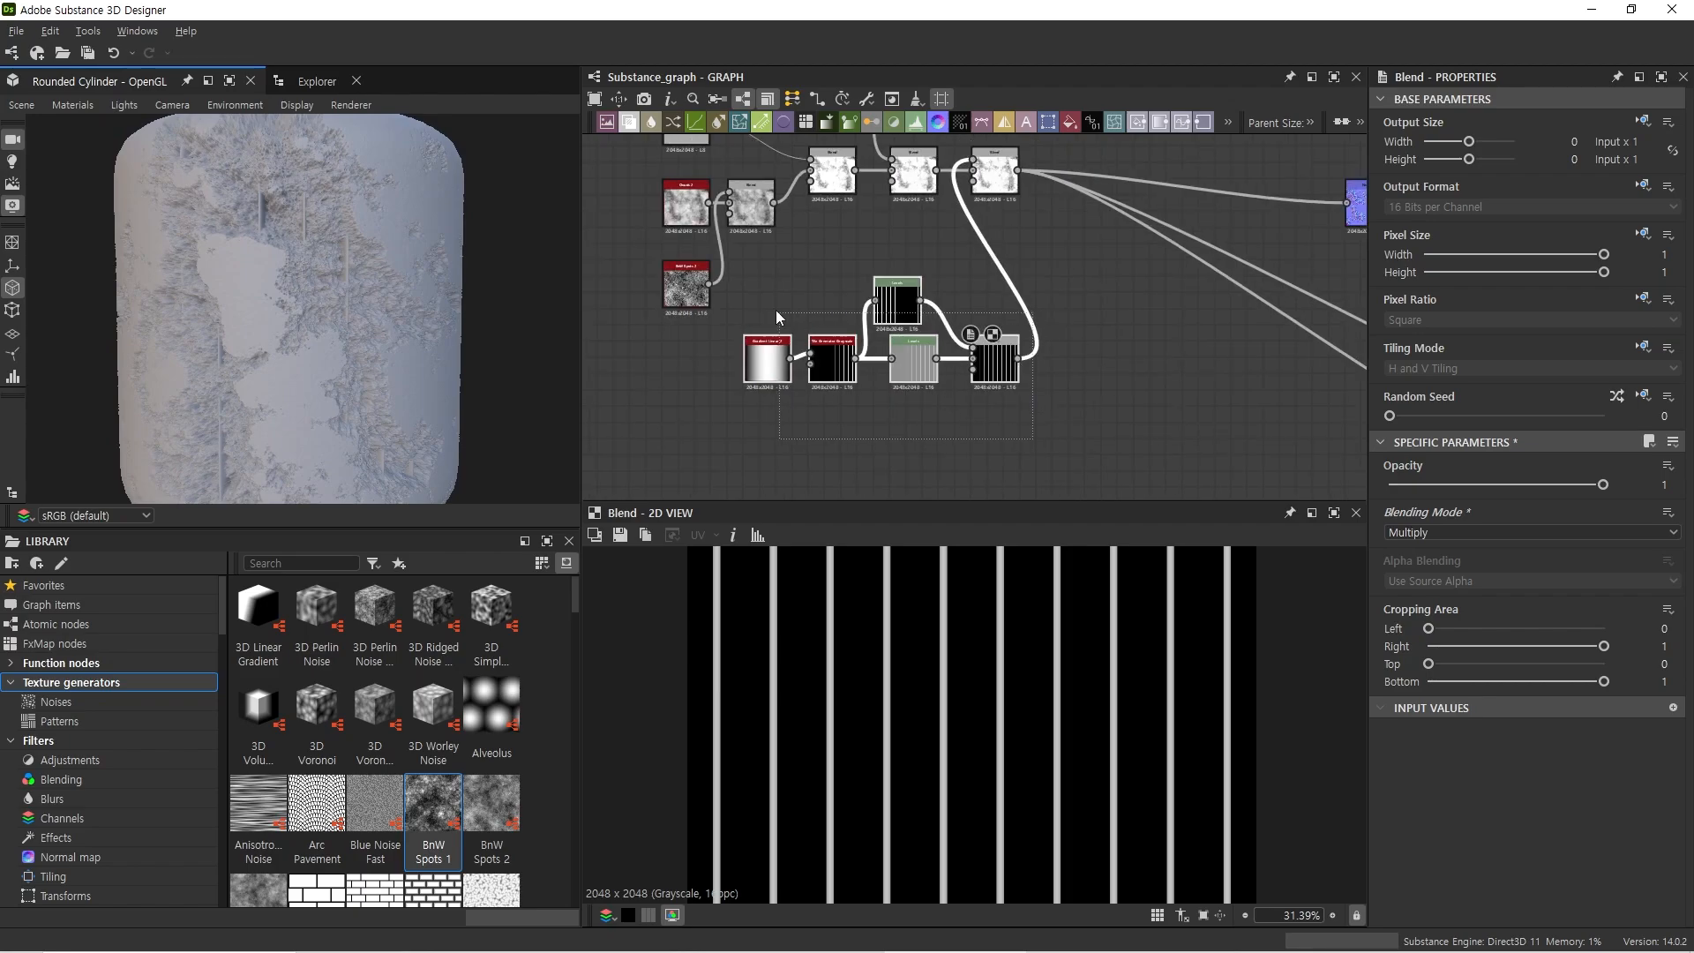
drag(999, 364, 852, 403)
middle_drag(963, 418, 955, 372)
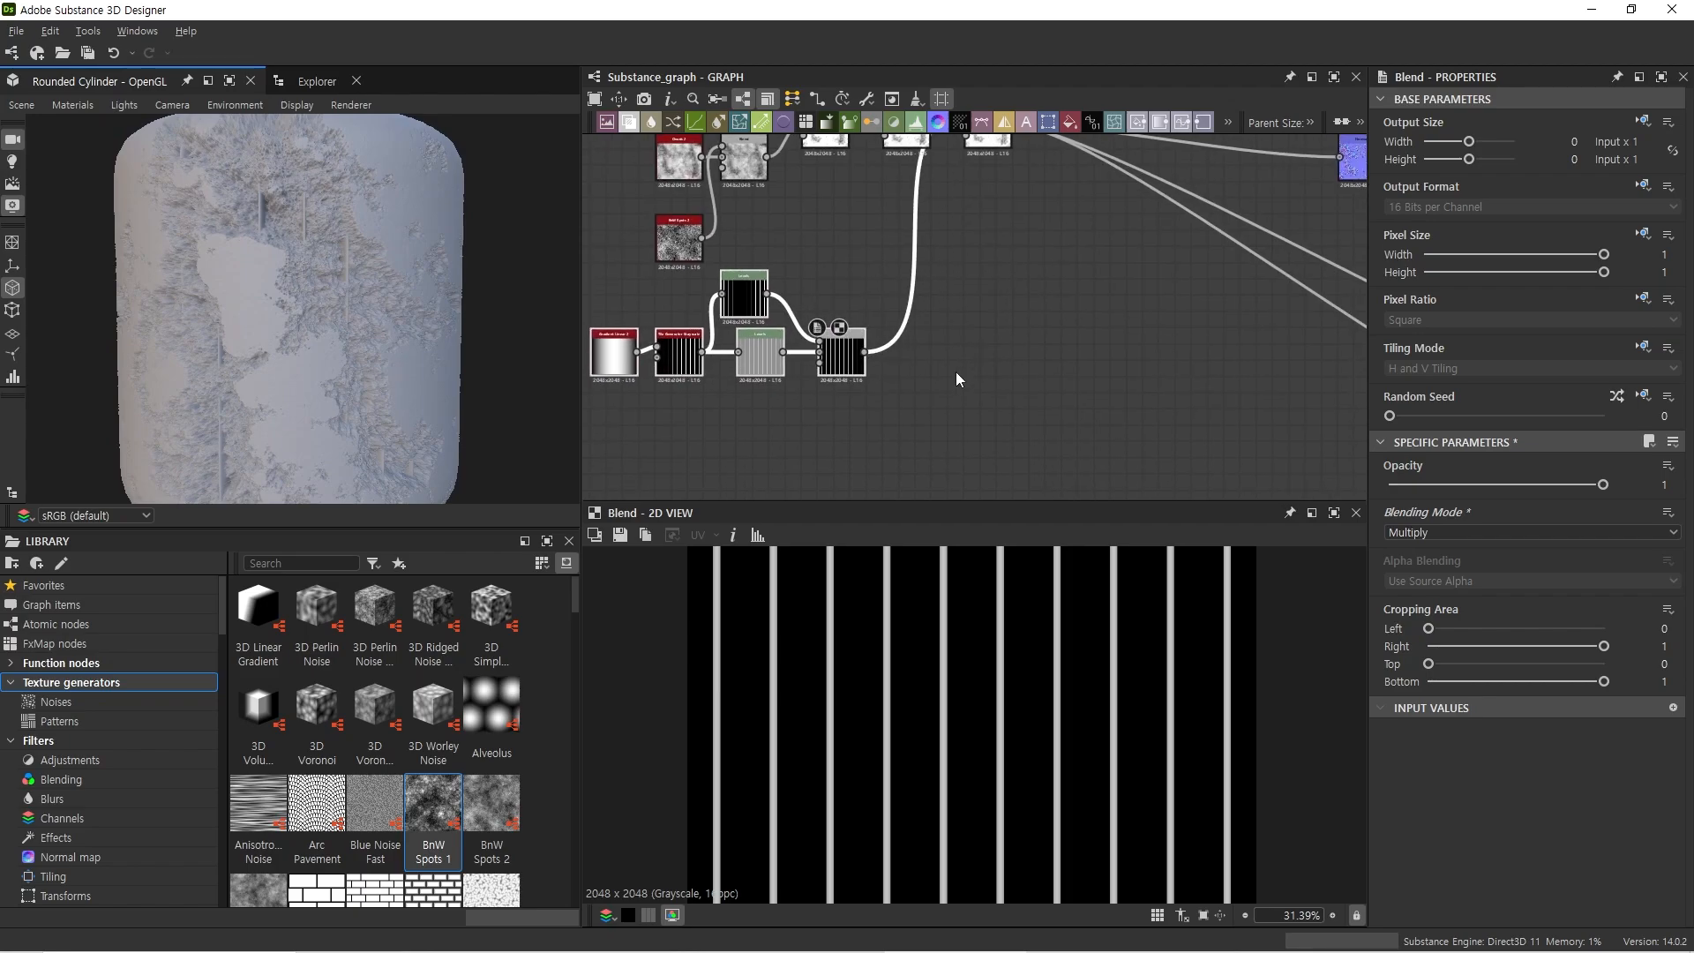
Step: Add a Safe Transform Grayscale node fed by the Multiply Blend's output
scroll(882, 357, up, 3)
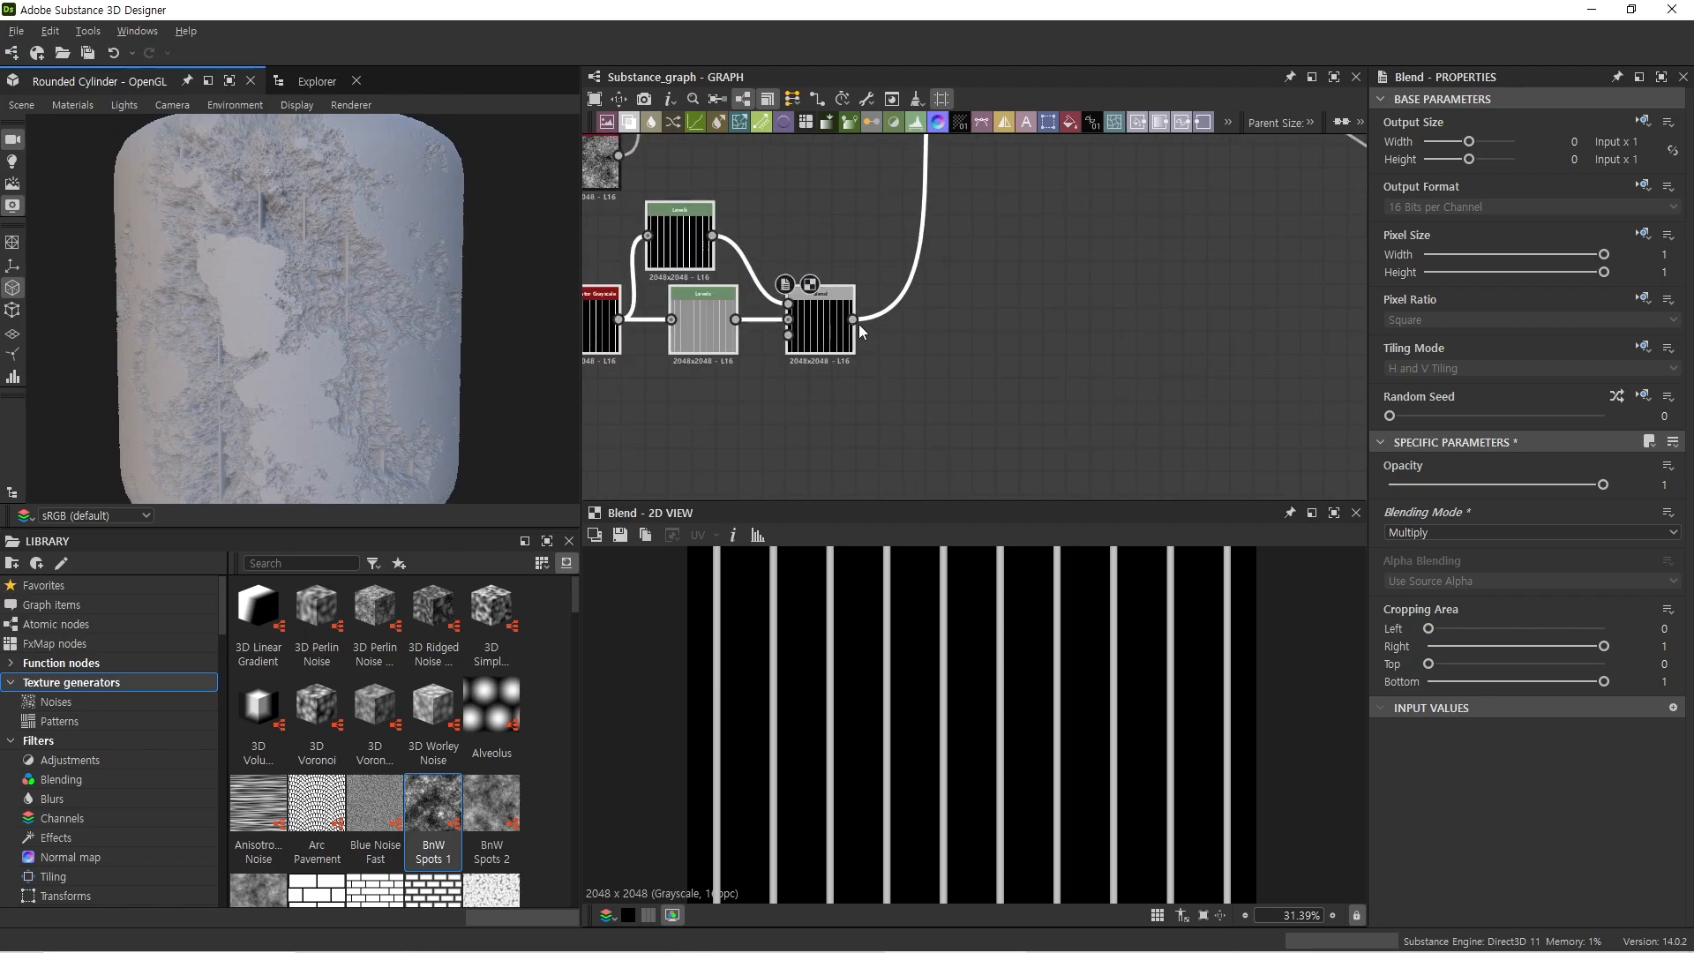
drag(853, 319, 928, 418)
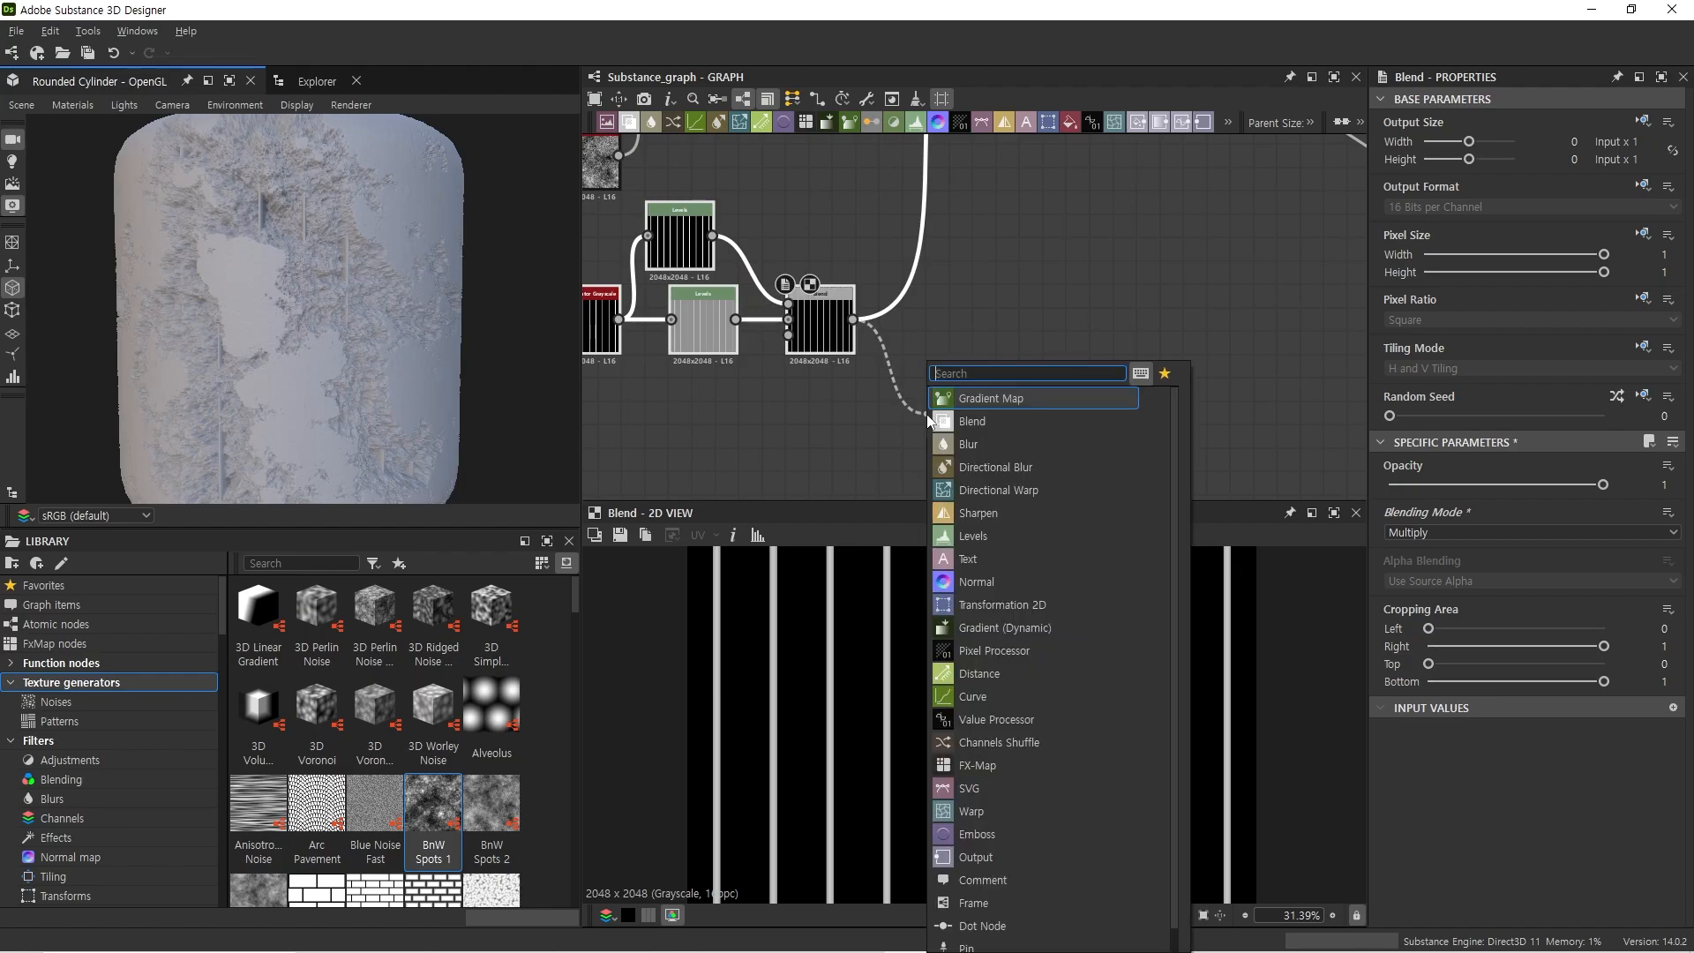
click(893, 380)
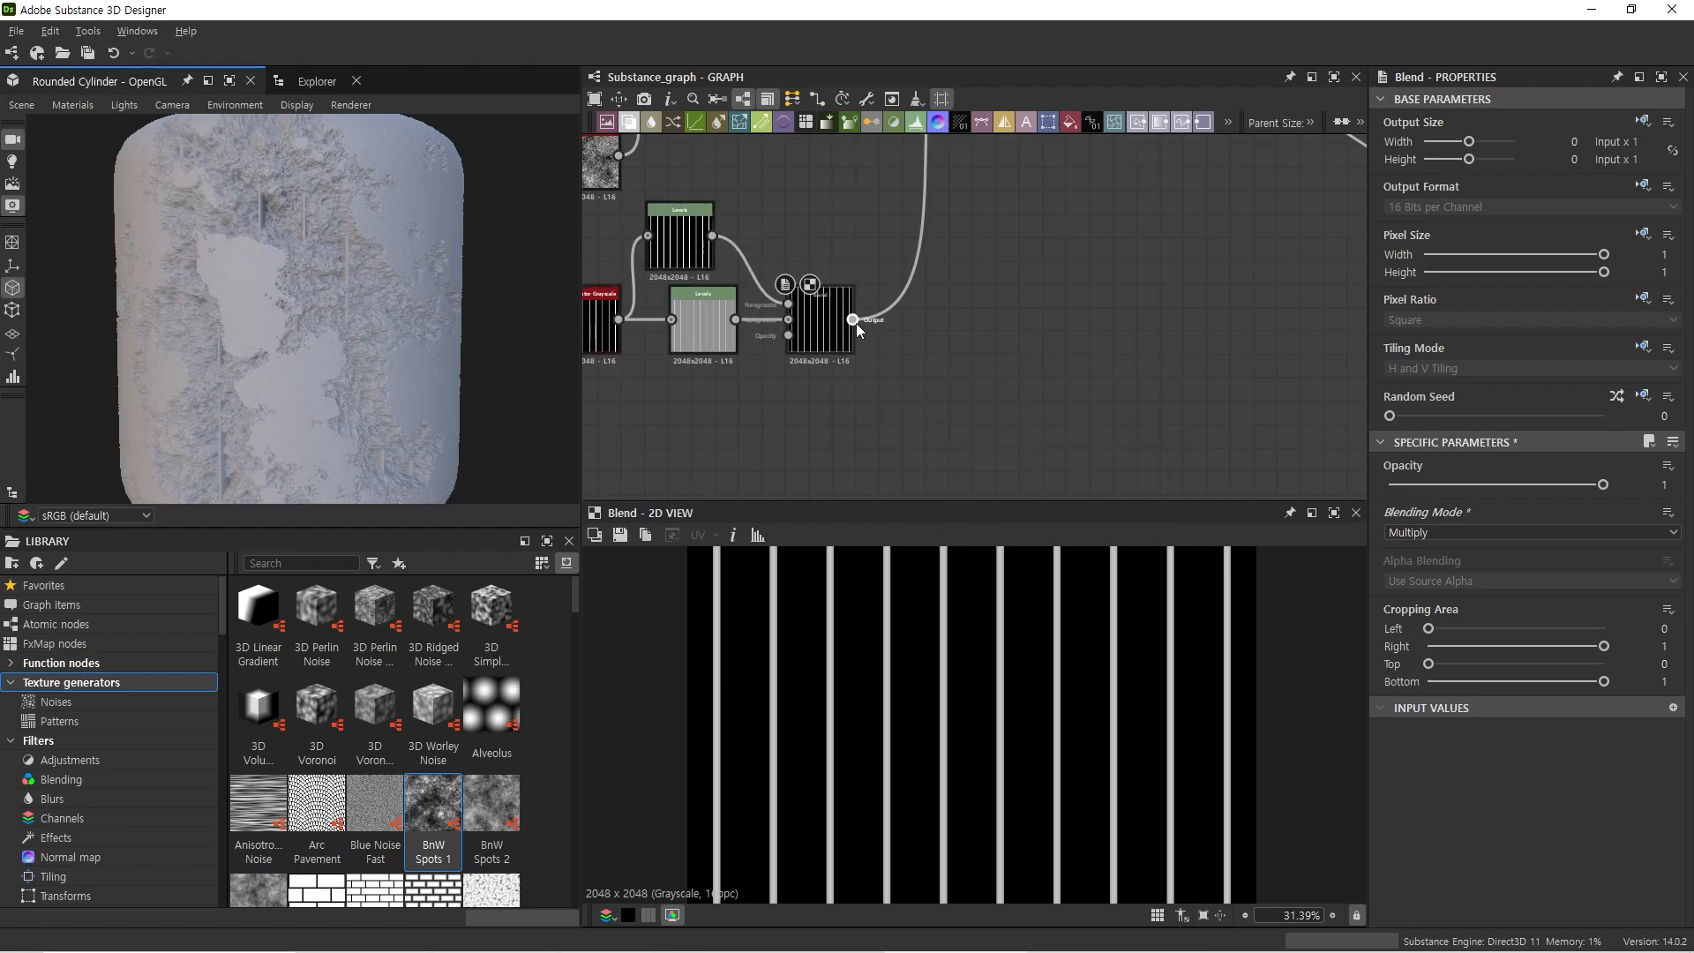
drag(856, 323, 912, 392)
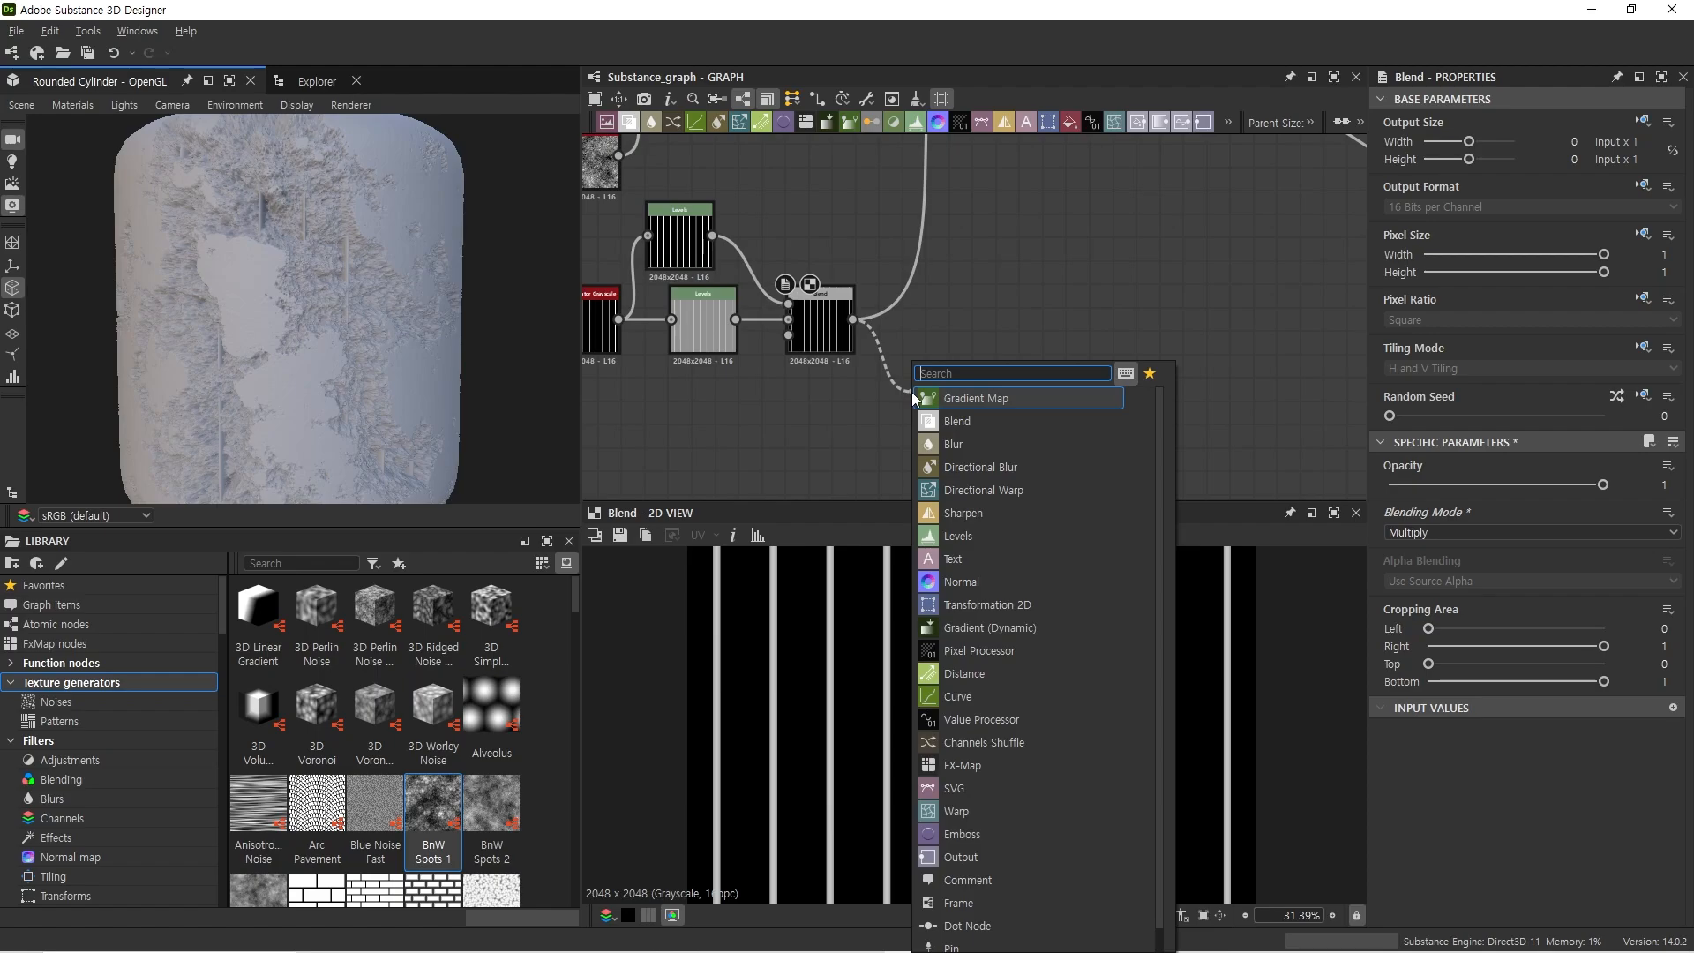
text(saf)
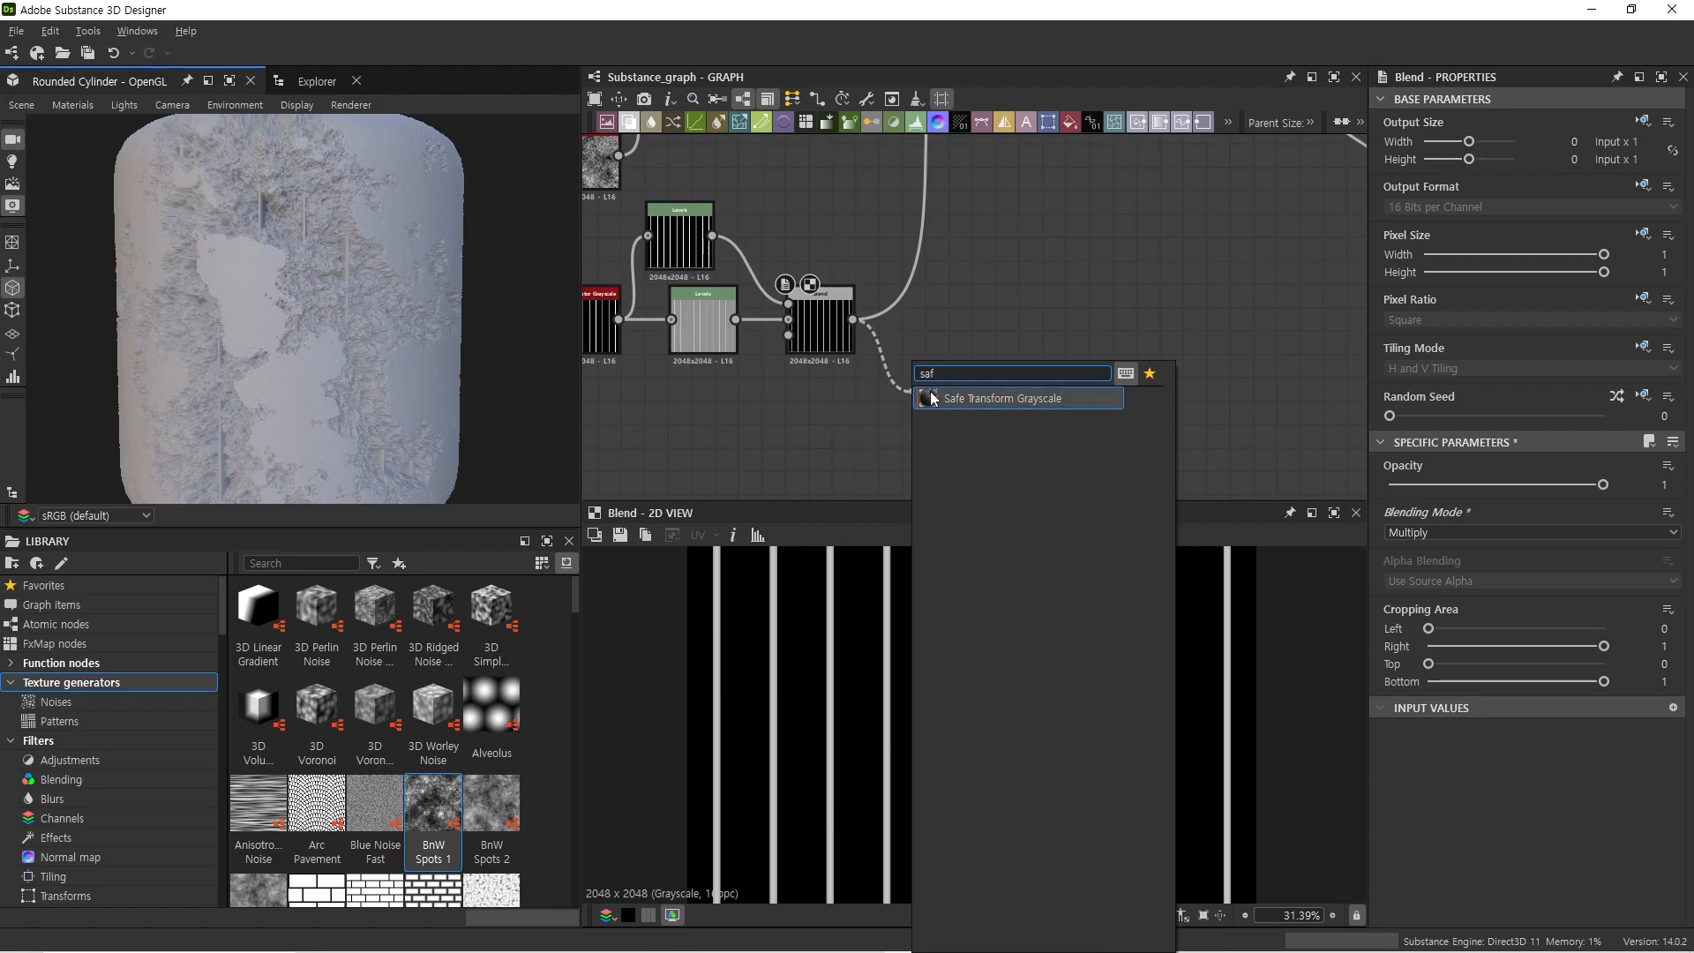
click(962, 396)
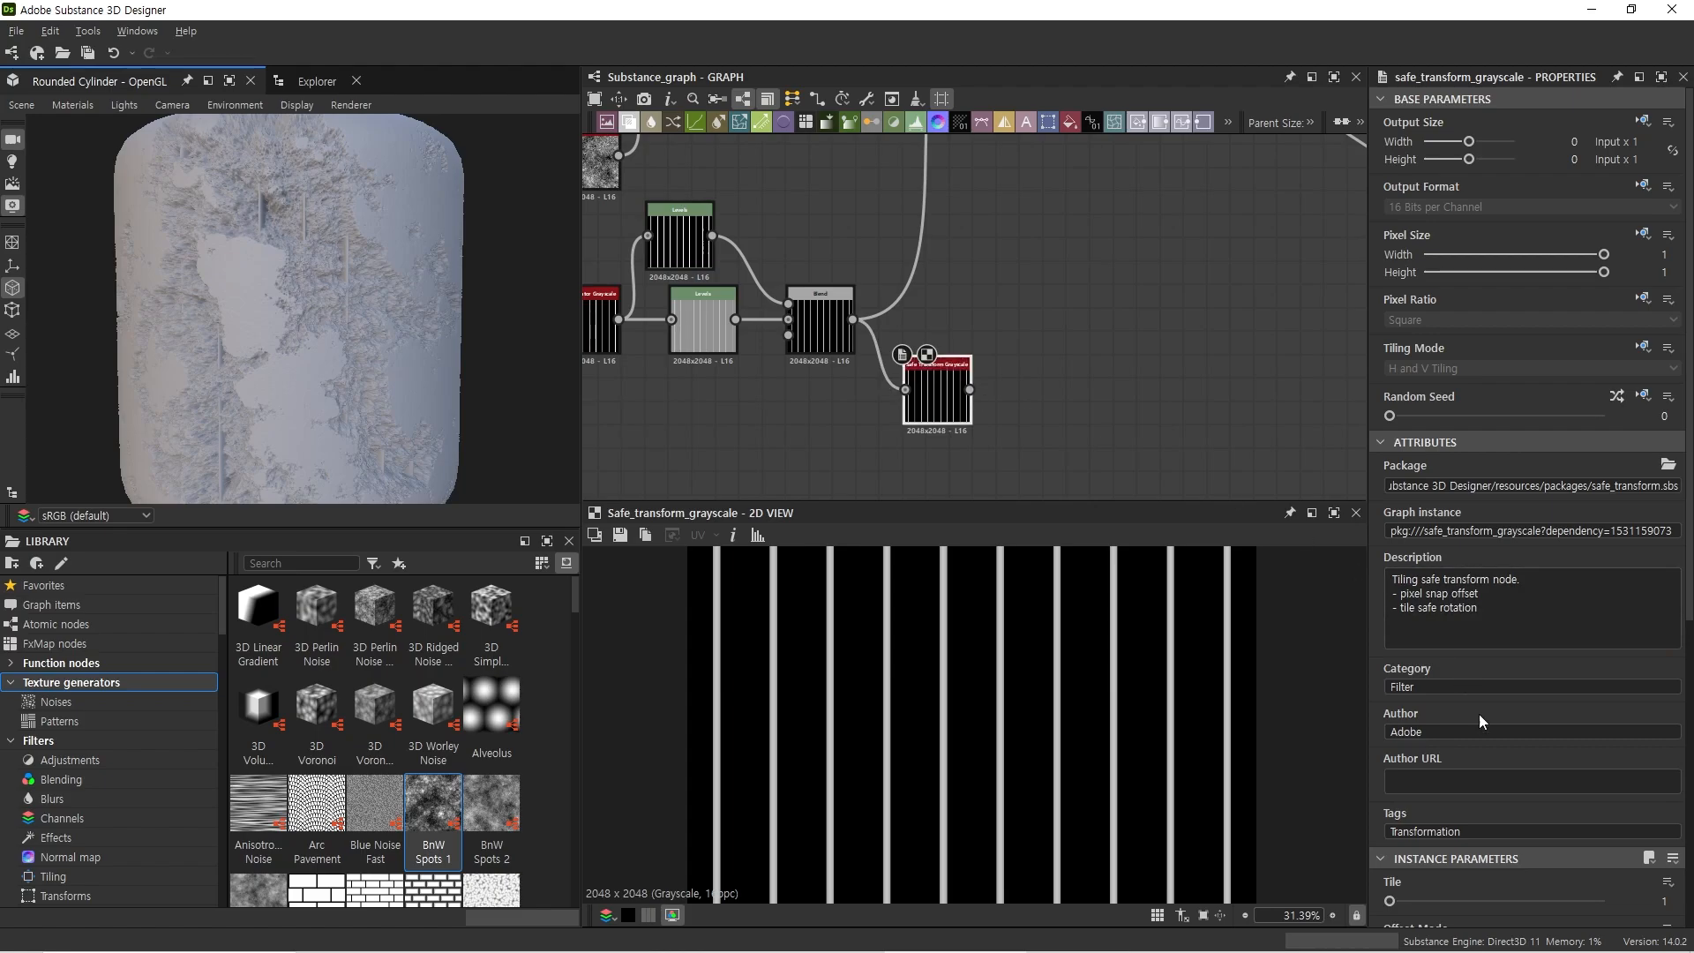
Step: Set the Safe Transform rotation to 99.98 degrees to make the strips horizontal, and place the node below the Multiply Blend
scroll(1491, 716, down, 3)
drag(1435, 804, 1413, 795)
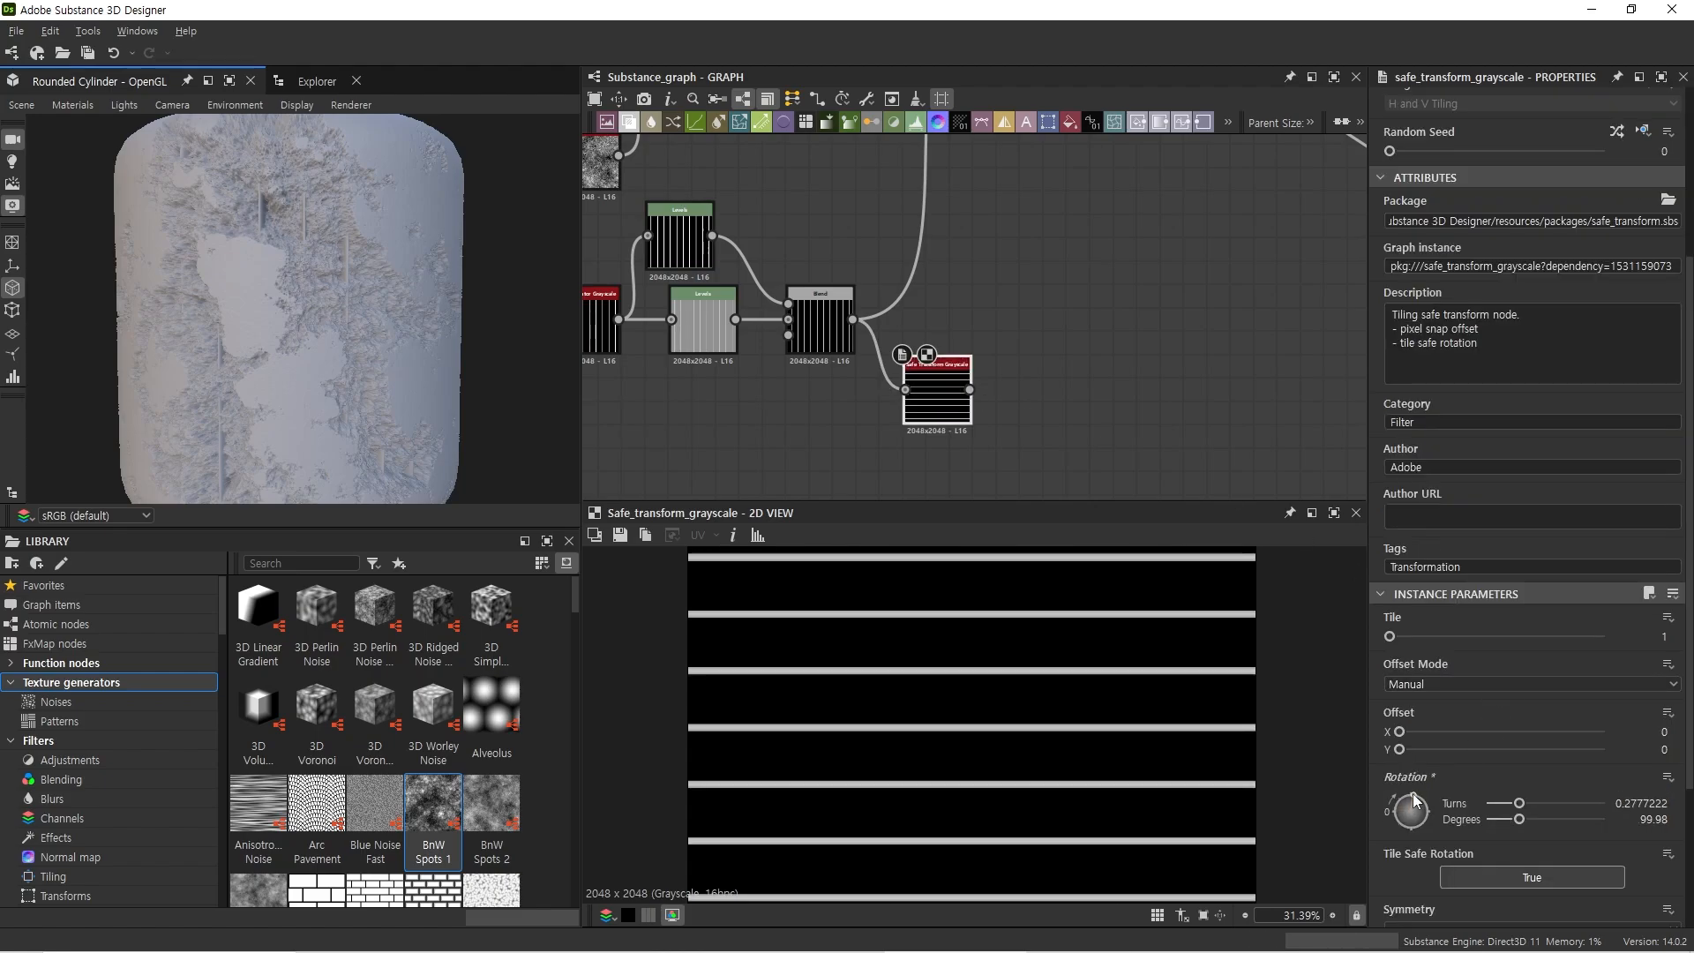
drag(927, 407, 866, 455)
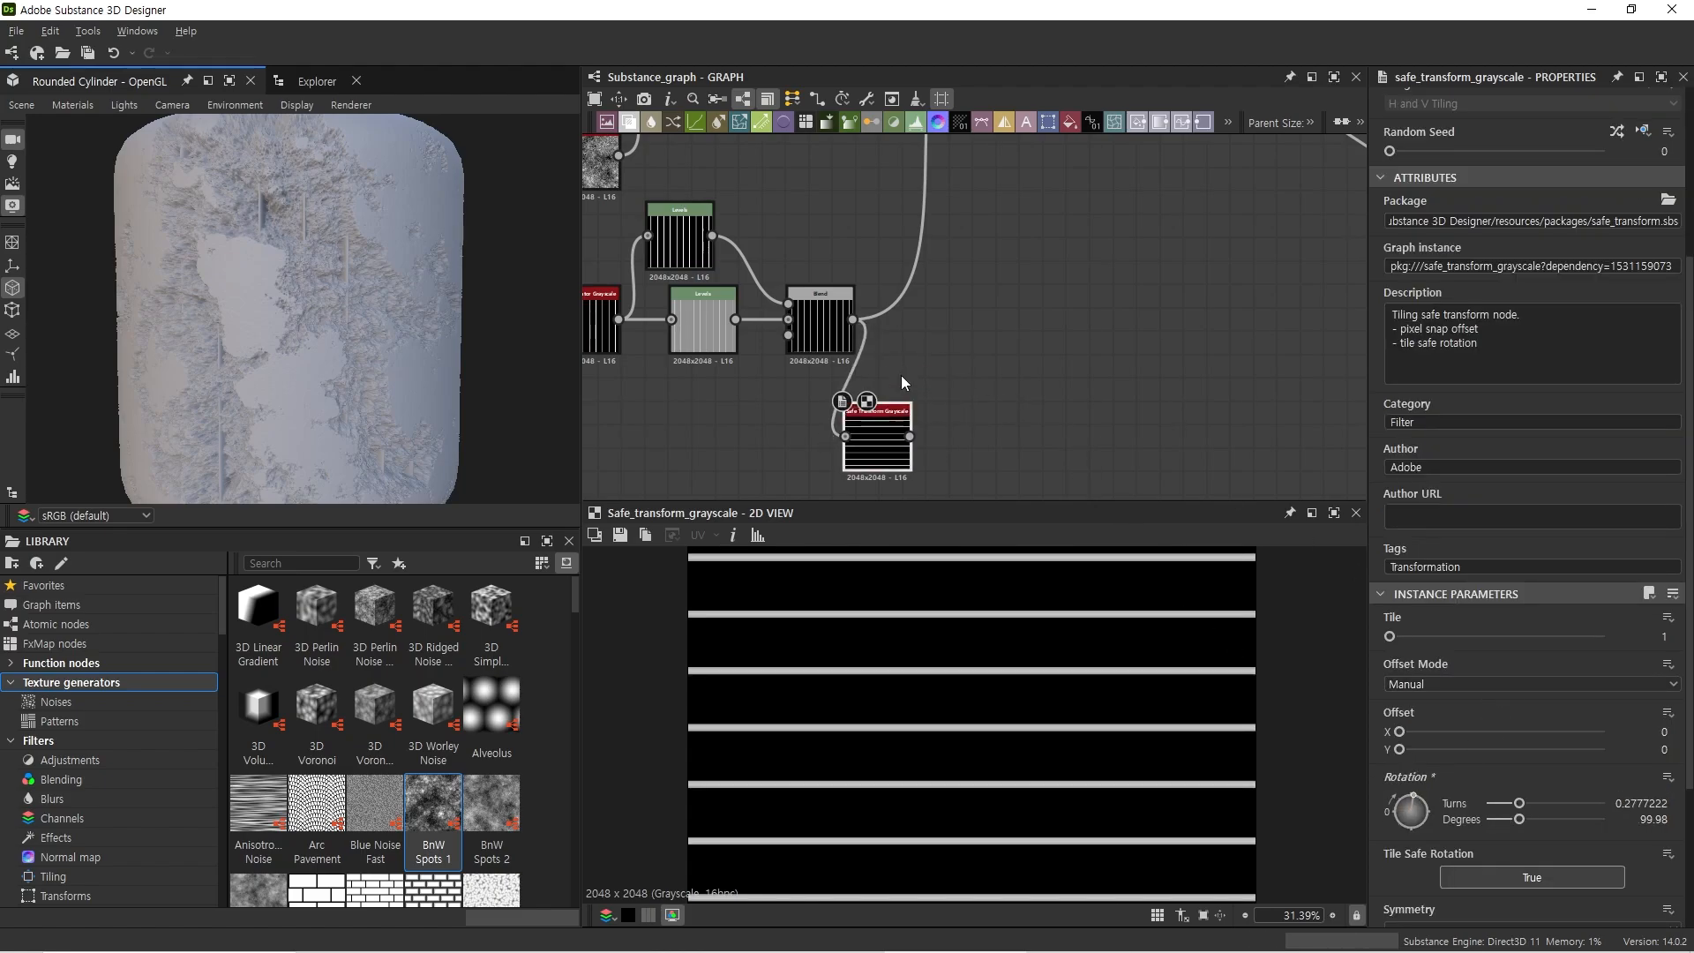
Step: Insert another Blend node beside the Multiply Blend on its output link and connect the Safe Transform output to its Foreground
click(908, 291)
key(space)
click(973, 345)
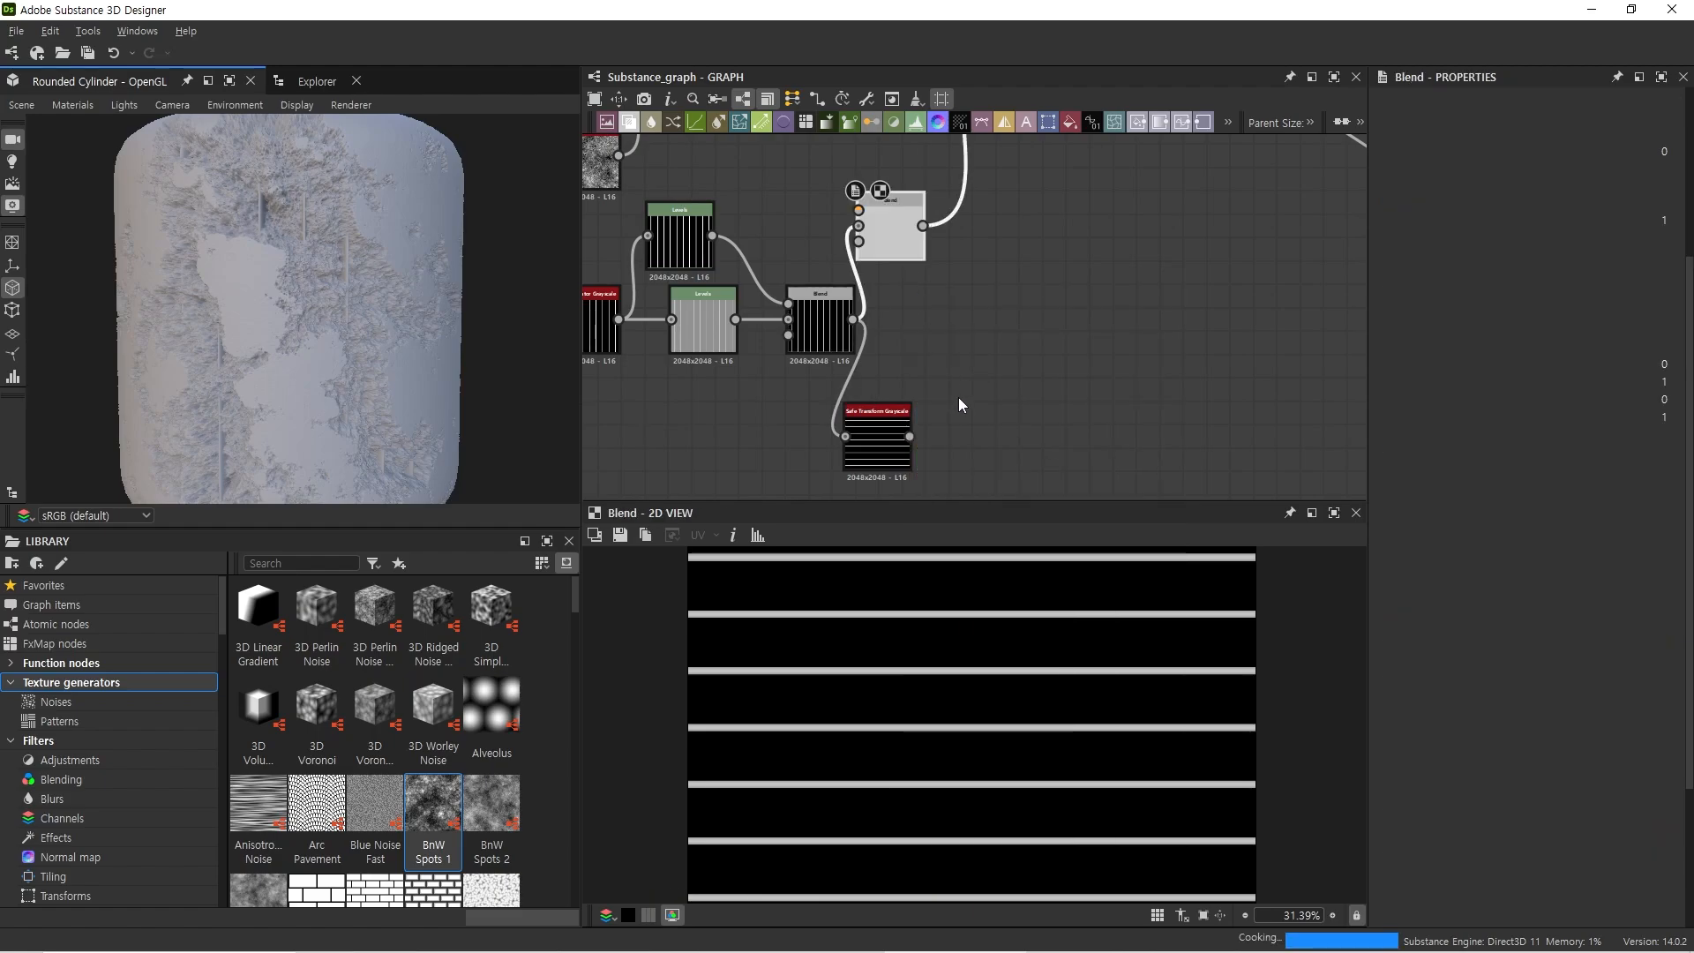
drag(884, 219, 965, 319)
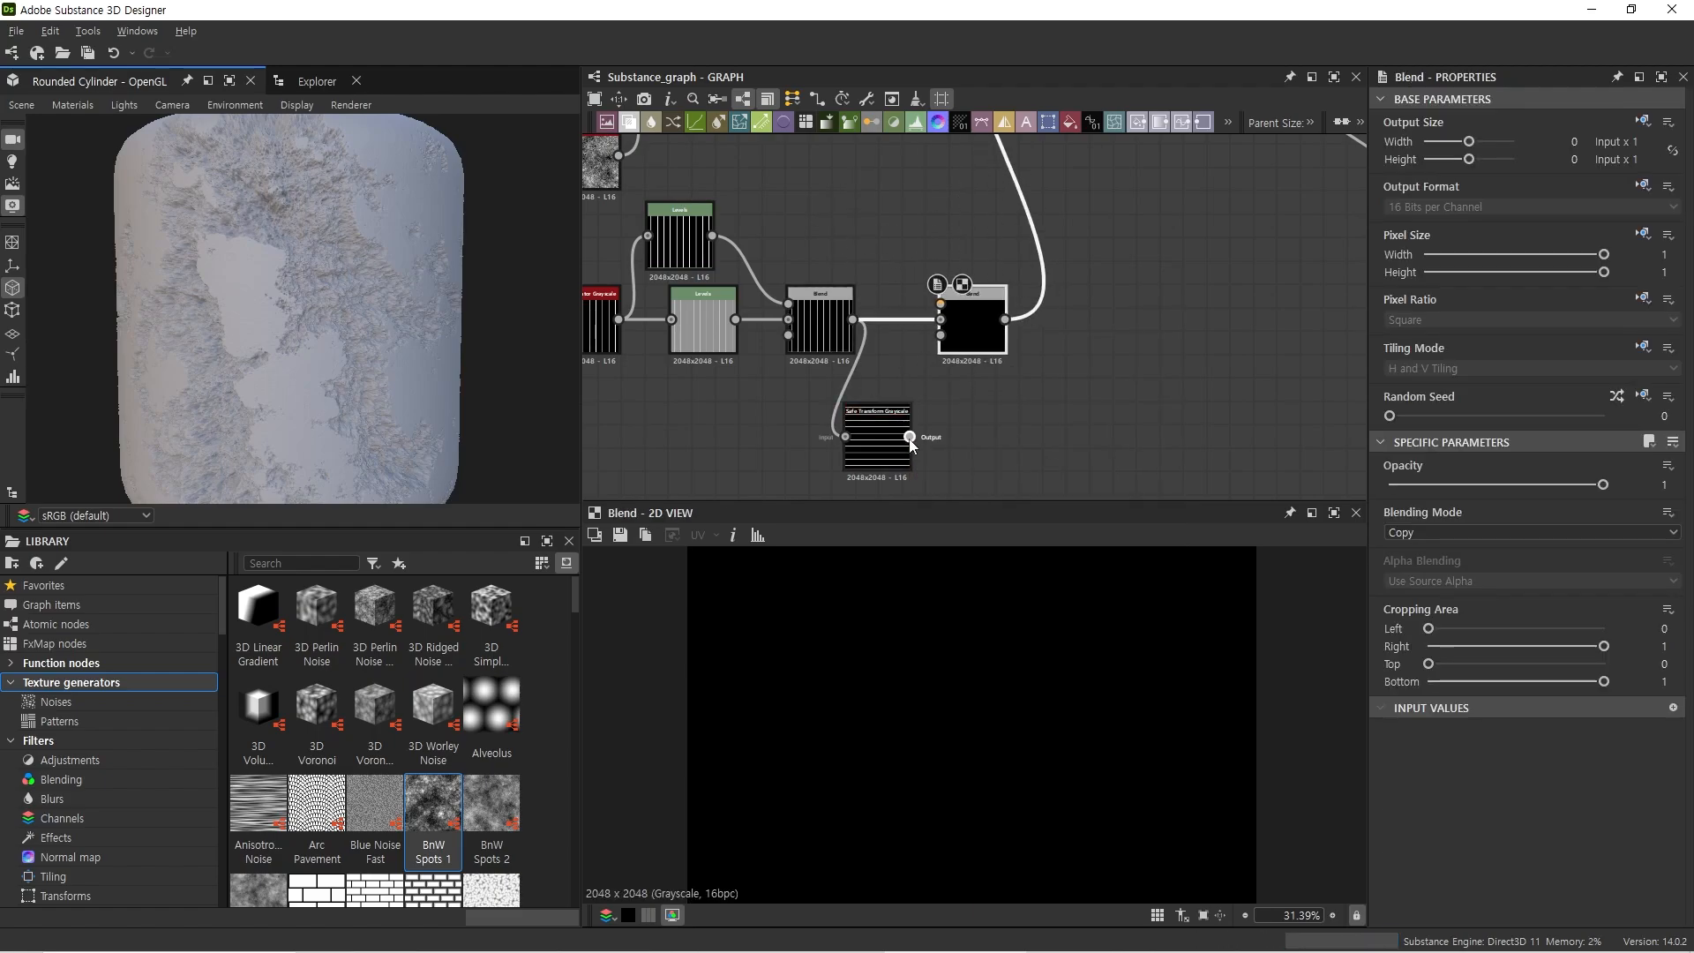
Step: Set this Blend node's Blending Mode to Max (Lighten) to combine the vertical and horizontal strips into a grid
click(1416, 532)
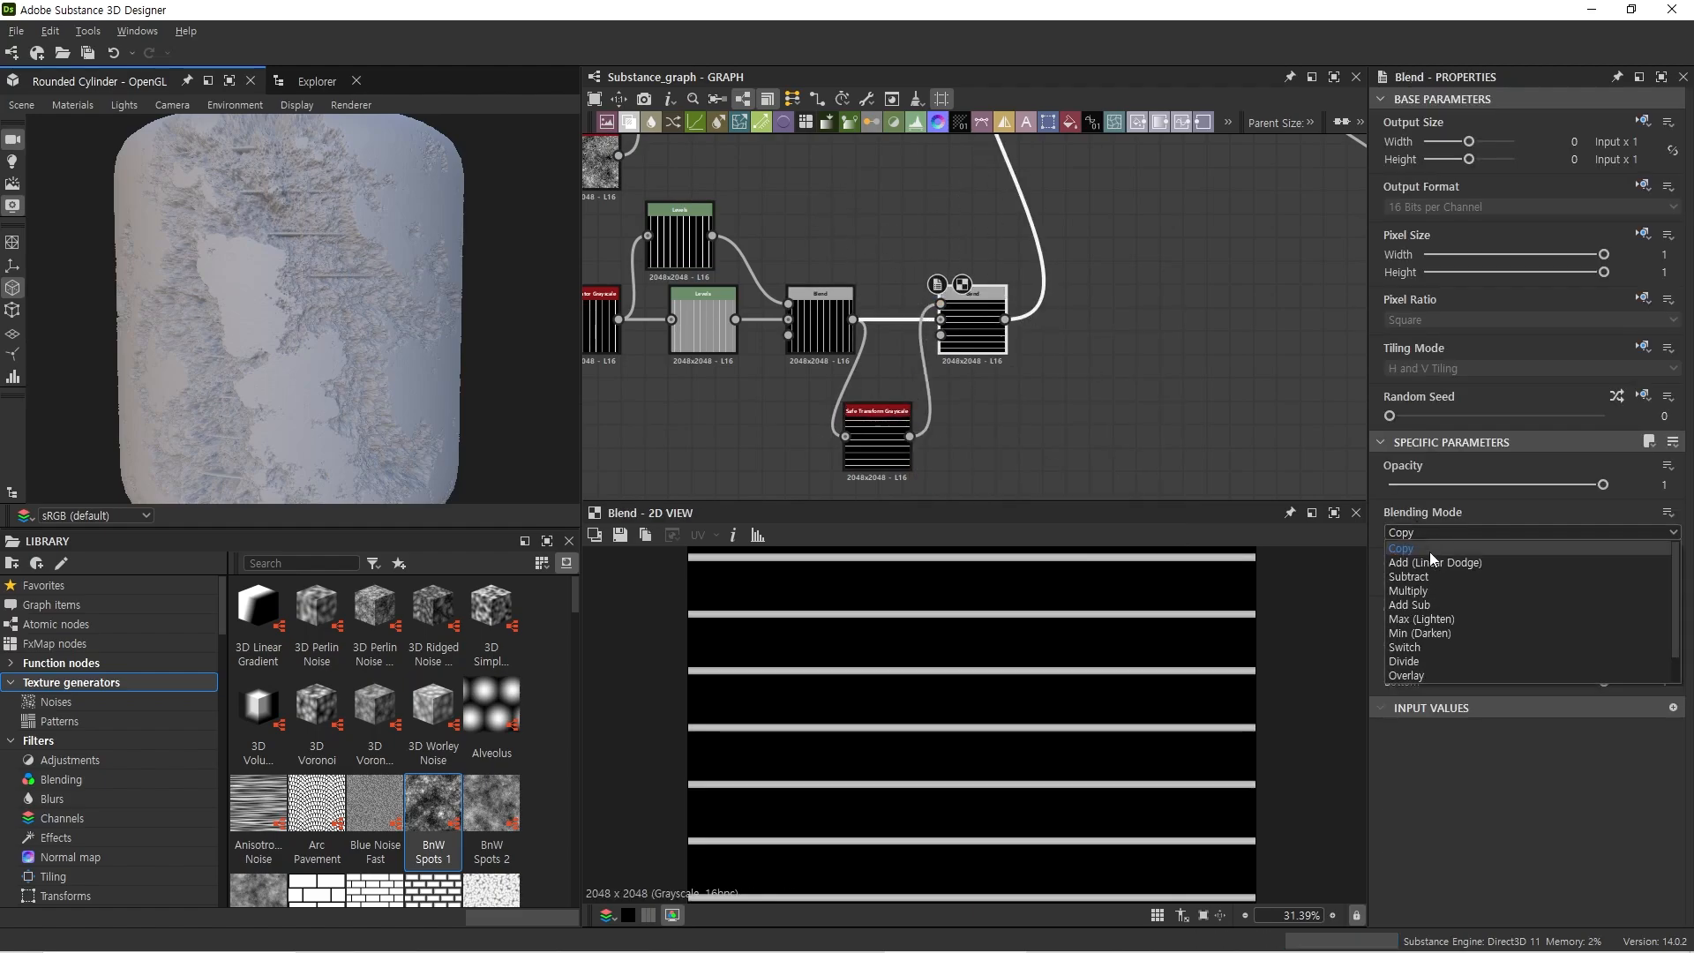
click(1437, 620)
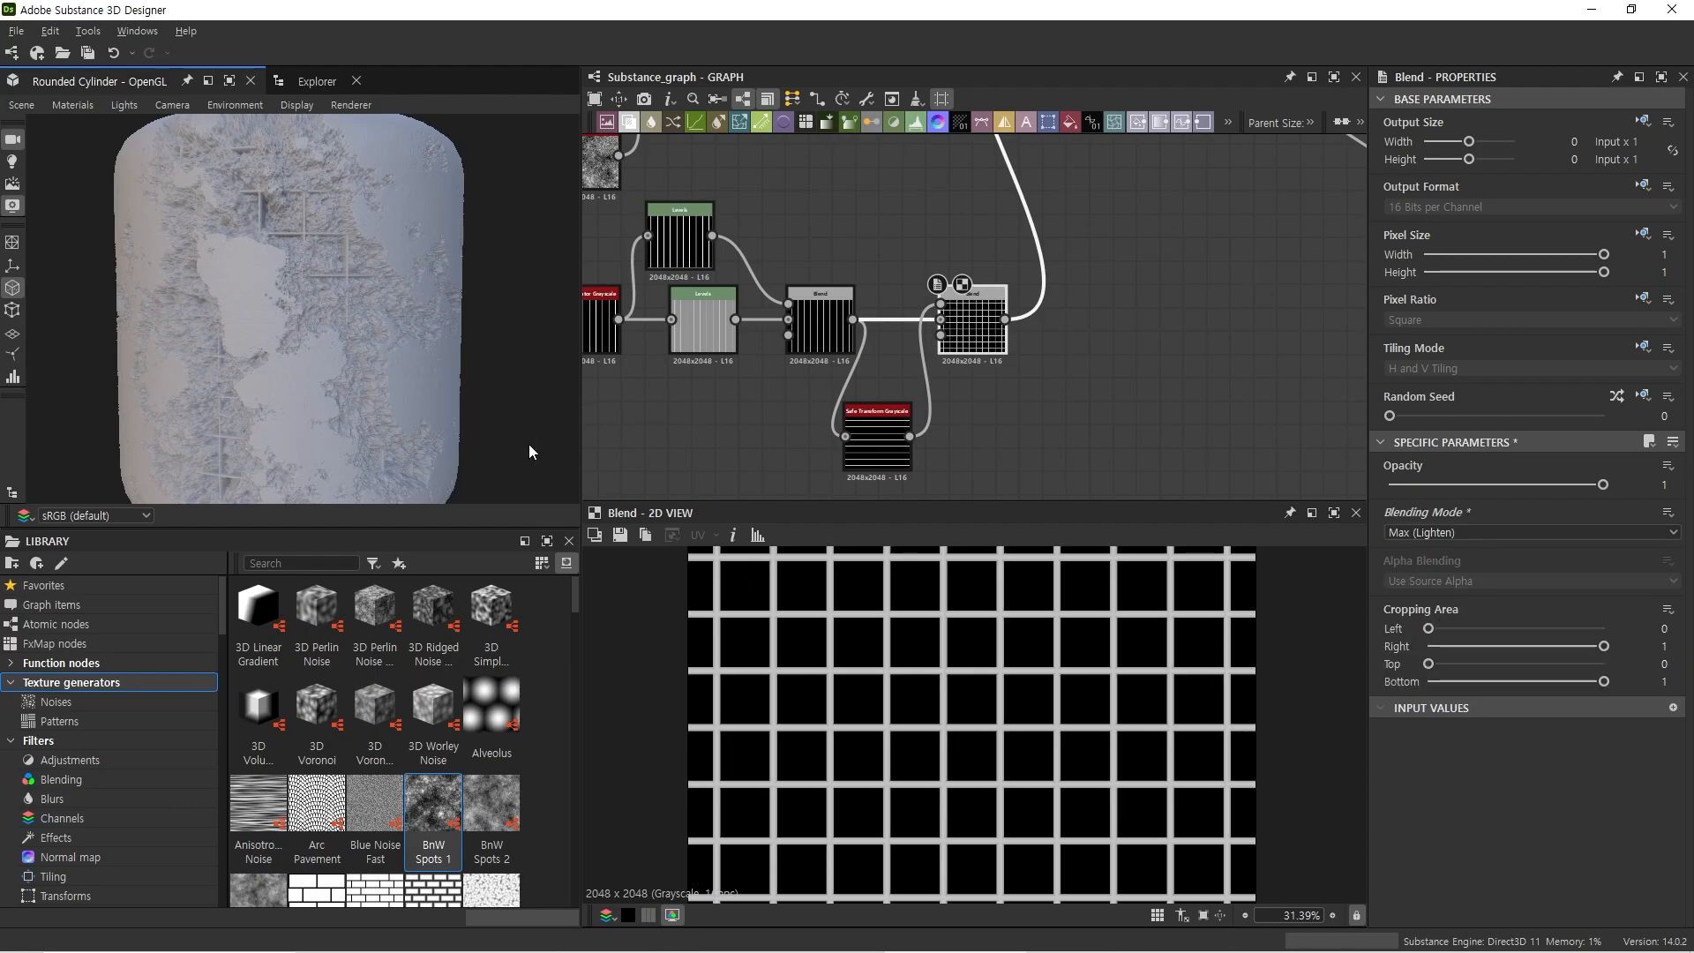
scroll(392, 417, up, 2)
Step: Enlarge the 3D view and the graph view, and bring the cylinder closer
drag(392, 417, 353, 645)
scroll(379, 478, up, 2)
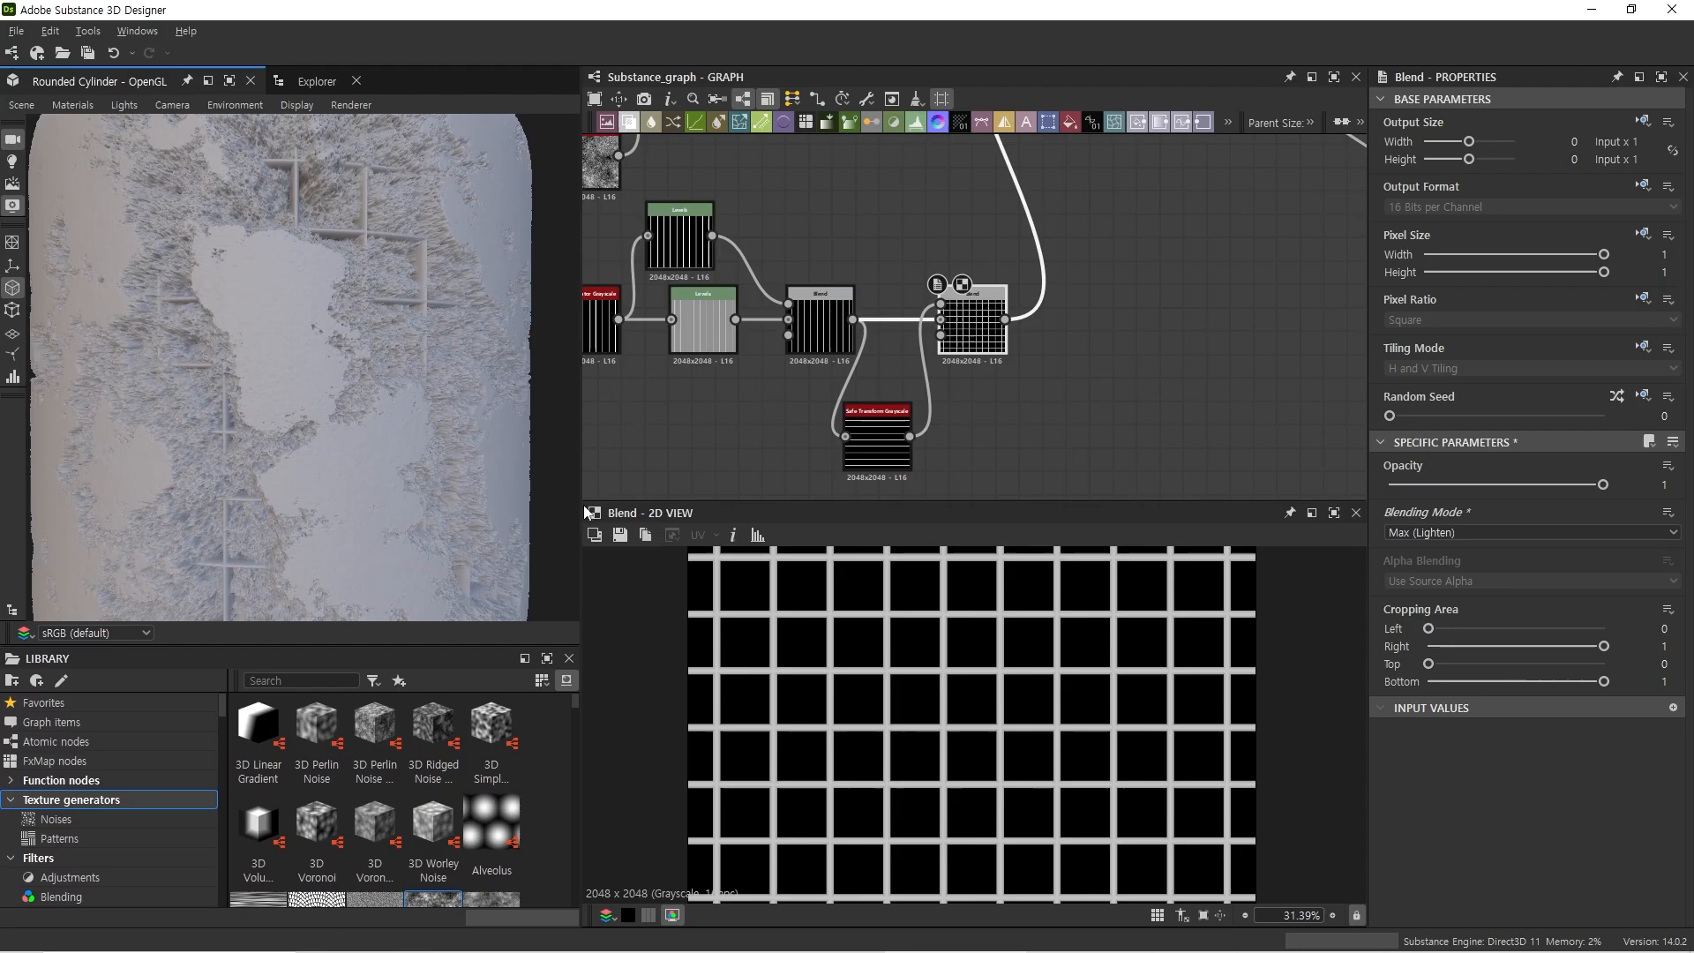
drag(660, 500, 676, 651)
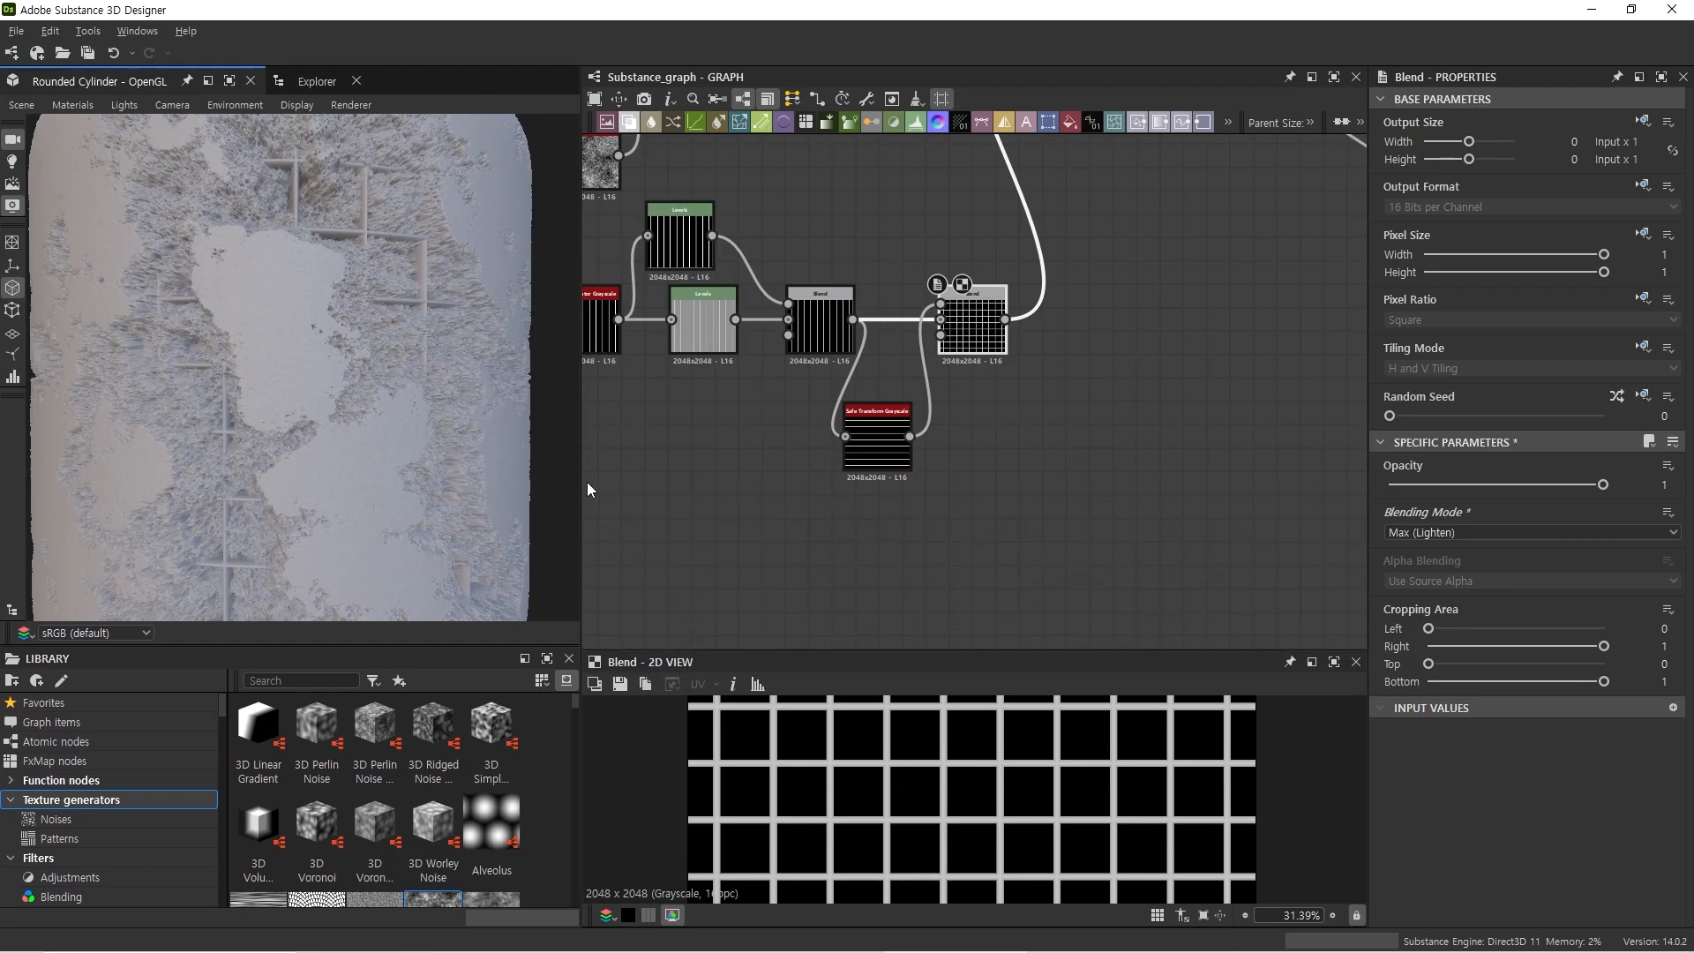
Step: Move the Gradient Linear and Tile Generator nodes farther away from the two Levels nodes to free space between them
drag(582, 476, 516, 316)
scroll(941, 342, down, 3)
middle_drag(937, 332, 1015, 427)
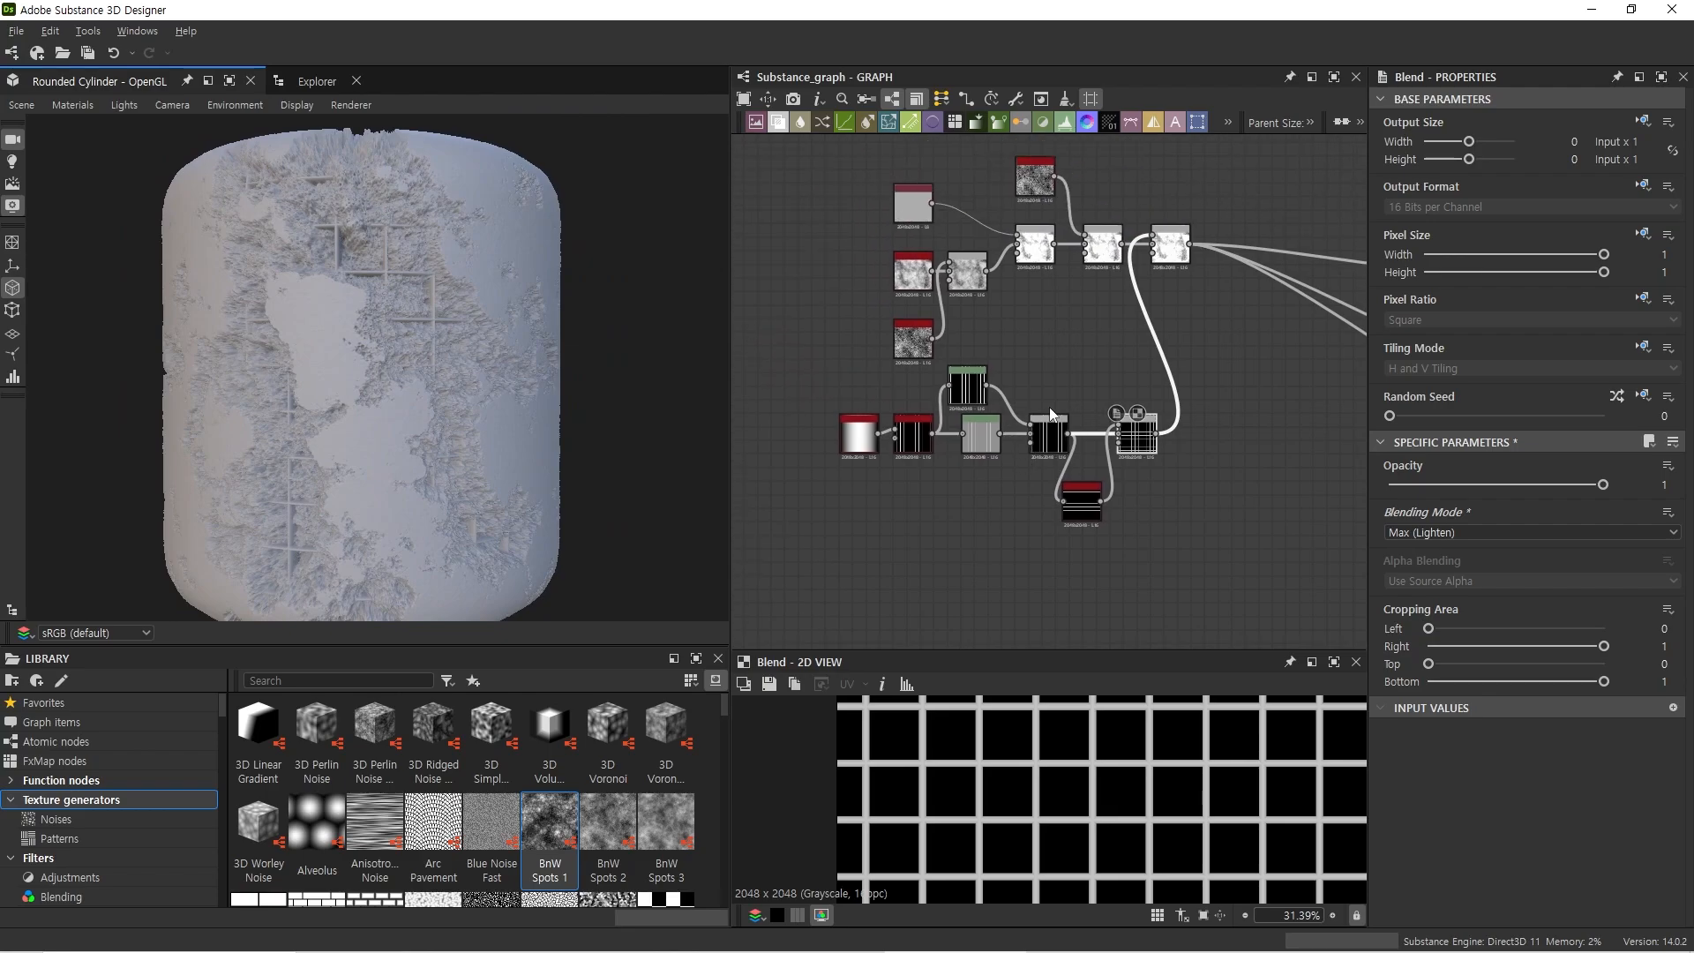
scroll(1013, 419, up, 2)
scroll(940, 428, up, 3)
middle_drag(898, 441, 1078, 443)
drag(381, 446, 421, 439)
drag(902, 364, 997, 463)
drag(1002, 466, 818, 467)
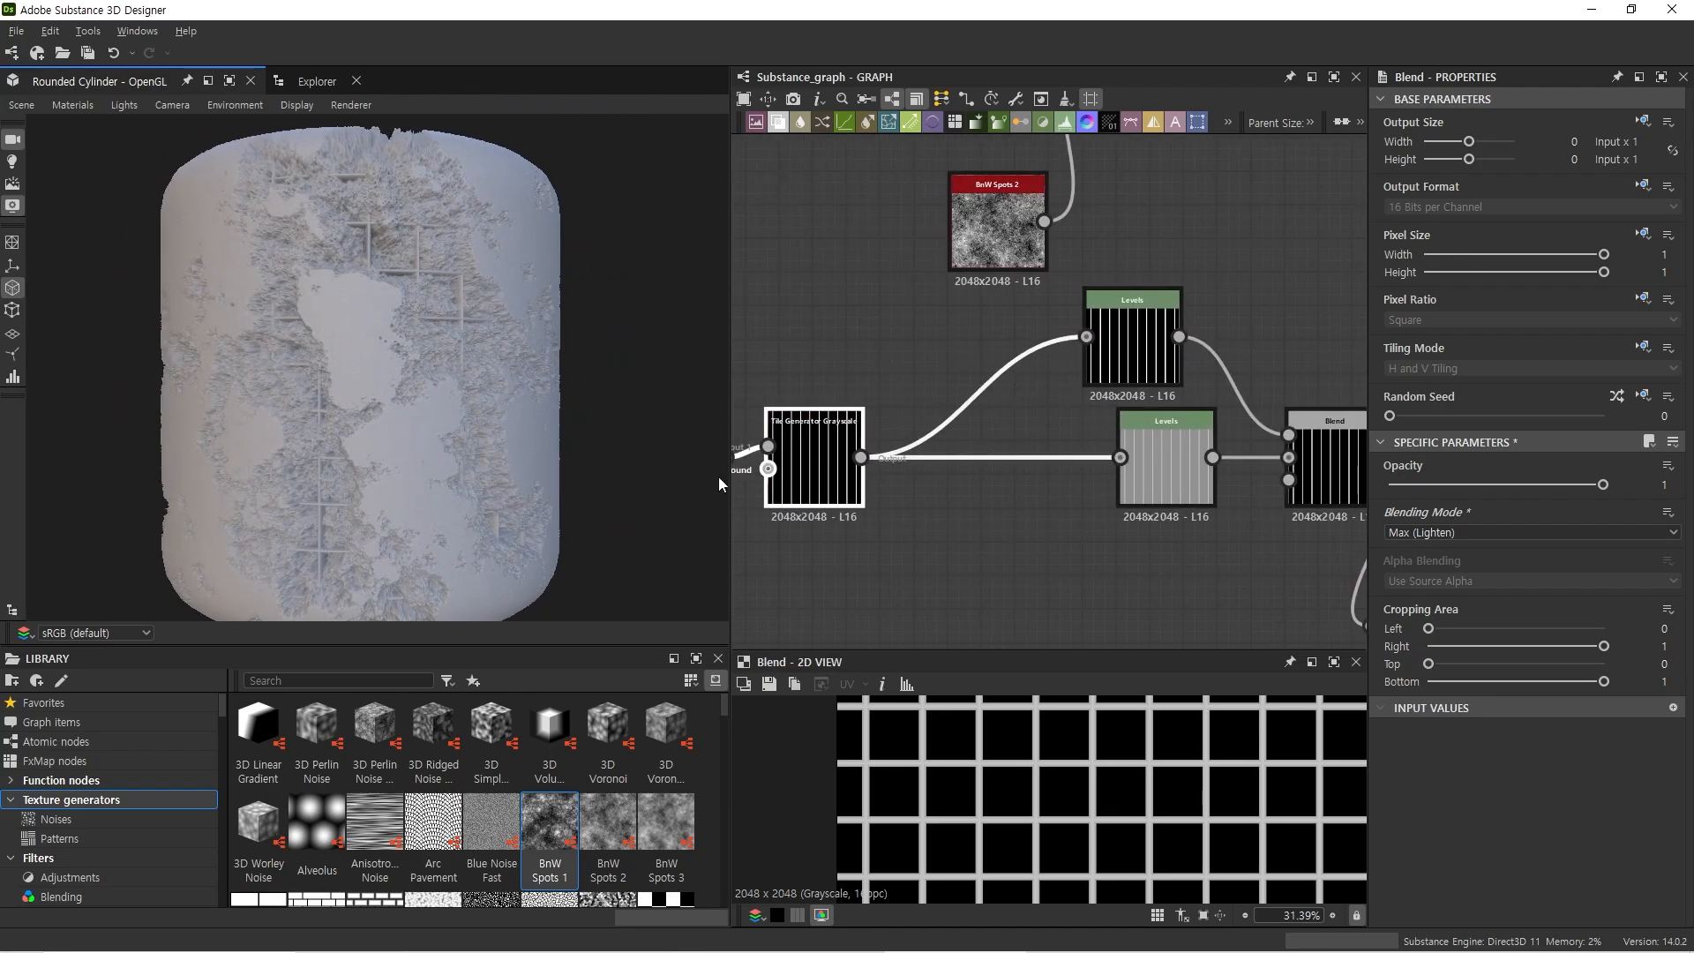
Step: Duplicate the Tile Generator Grayscale node and place the copy directly below the original
right_drag(442, 476, 423, 672)
drag(326, 494, 377, 494)
right_drag(379, 415, 385, 547)
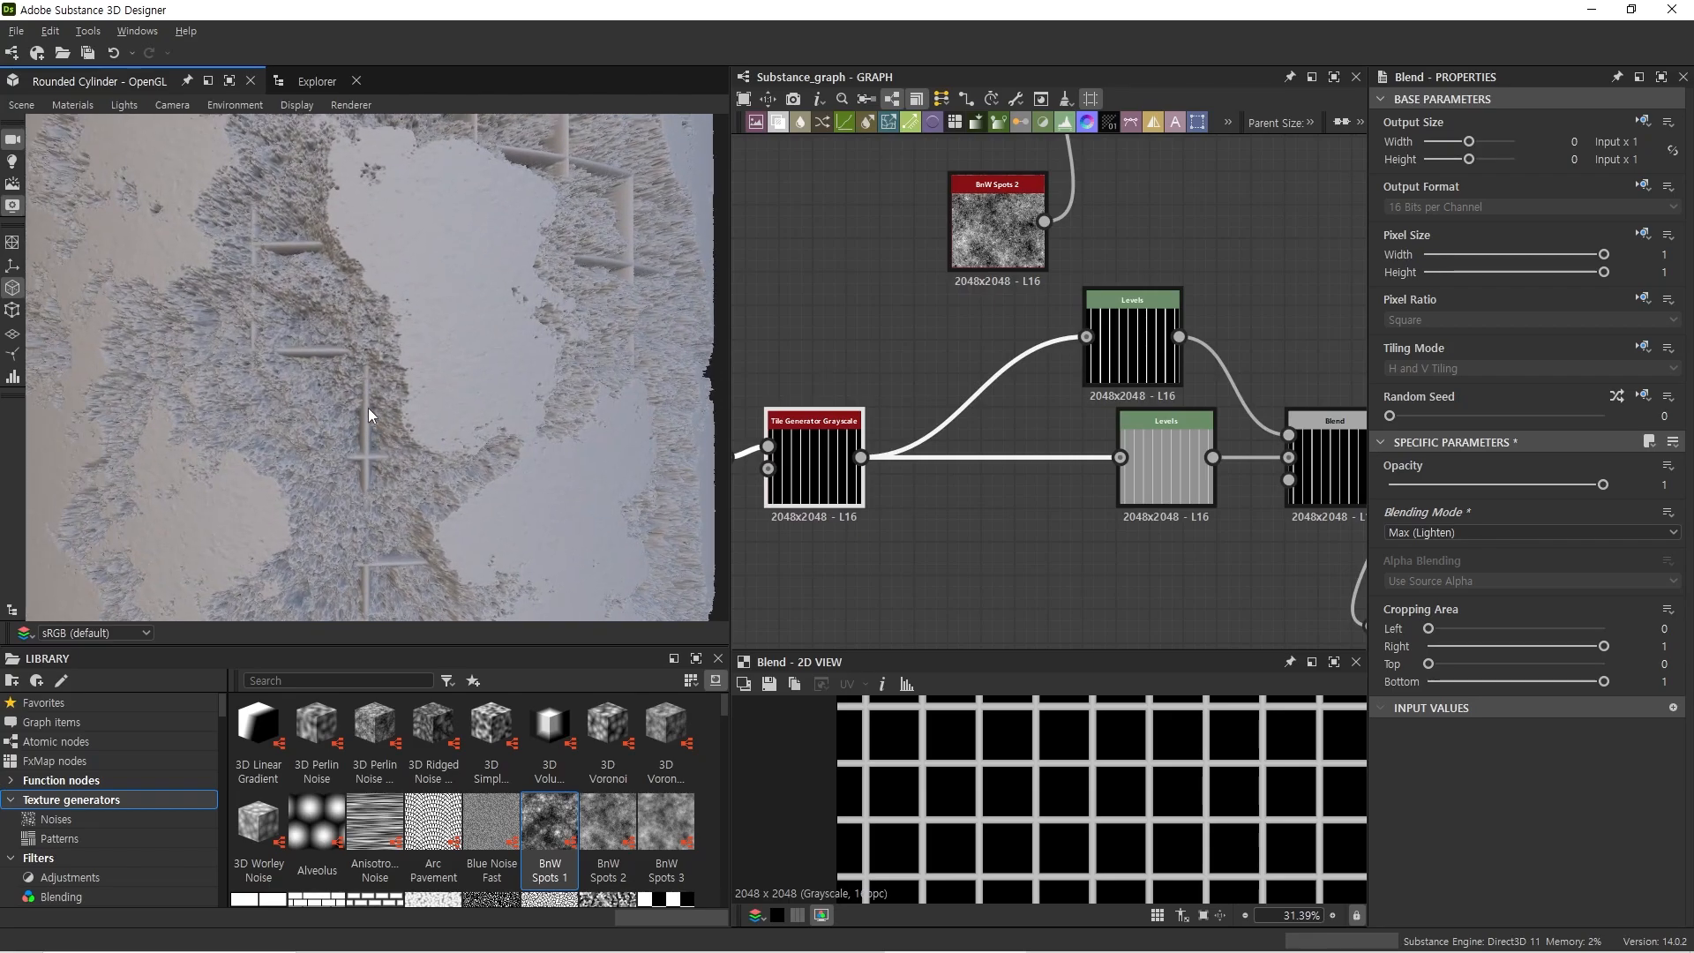
middle_drag(874, 467, 923, 371)
scroll(922, 370, down, 2)
click(912, 438)
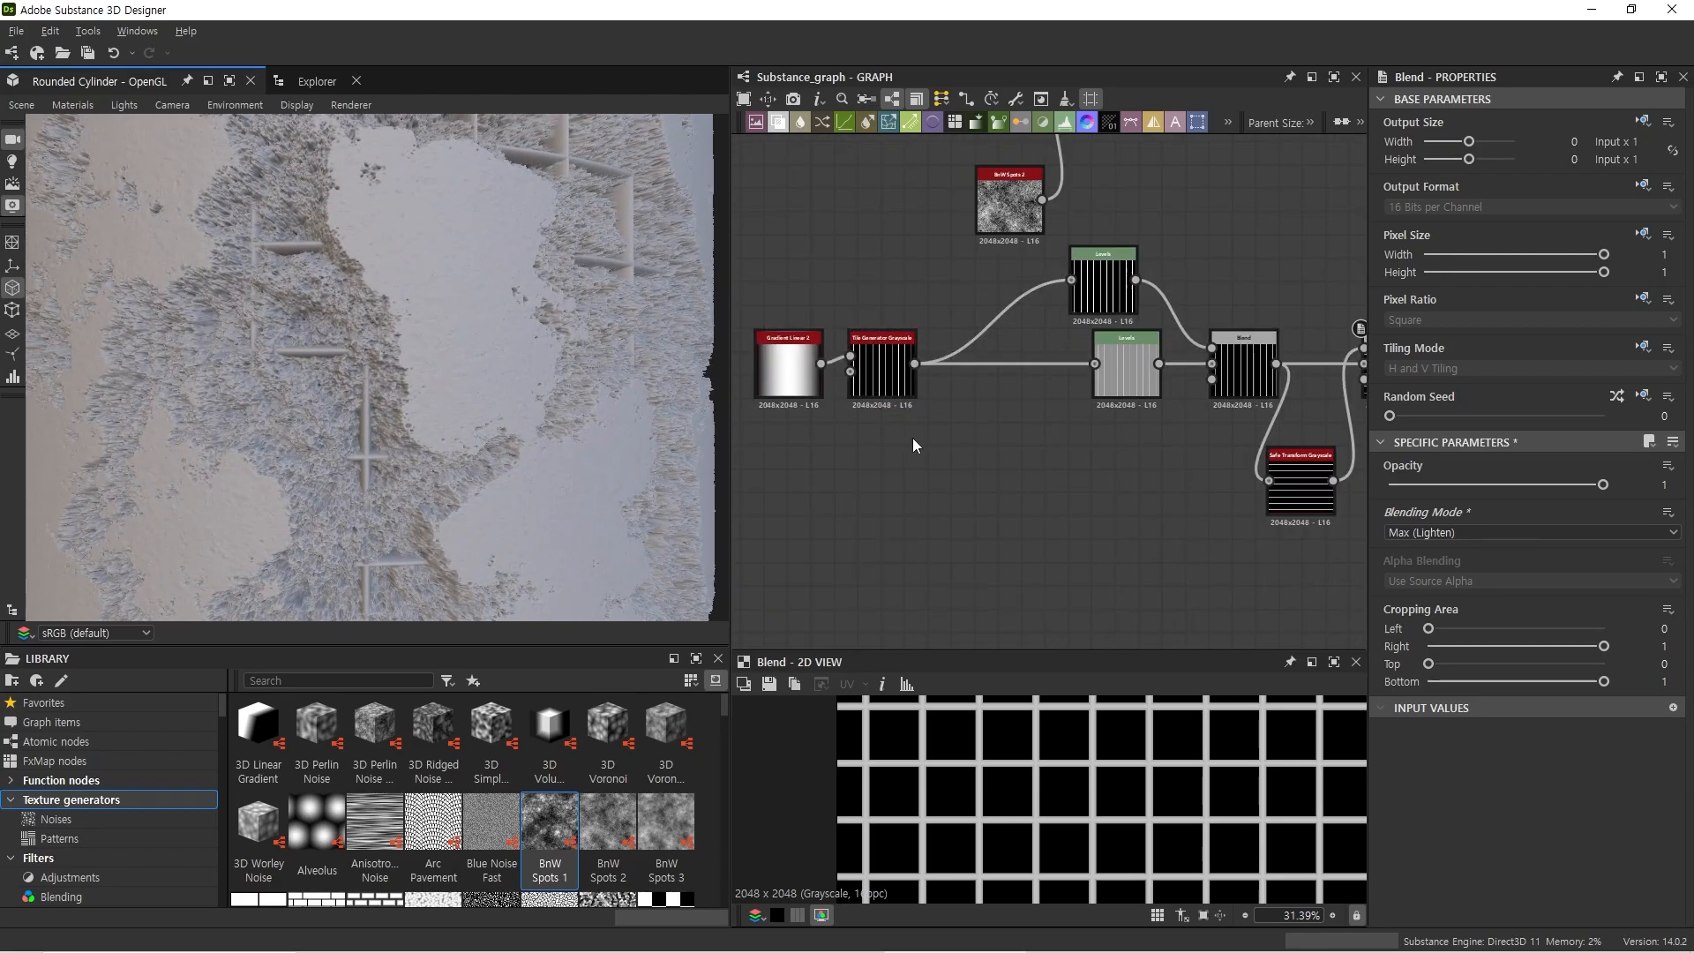
click(890, 363)
double_click(890, 364)
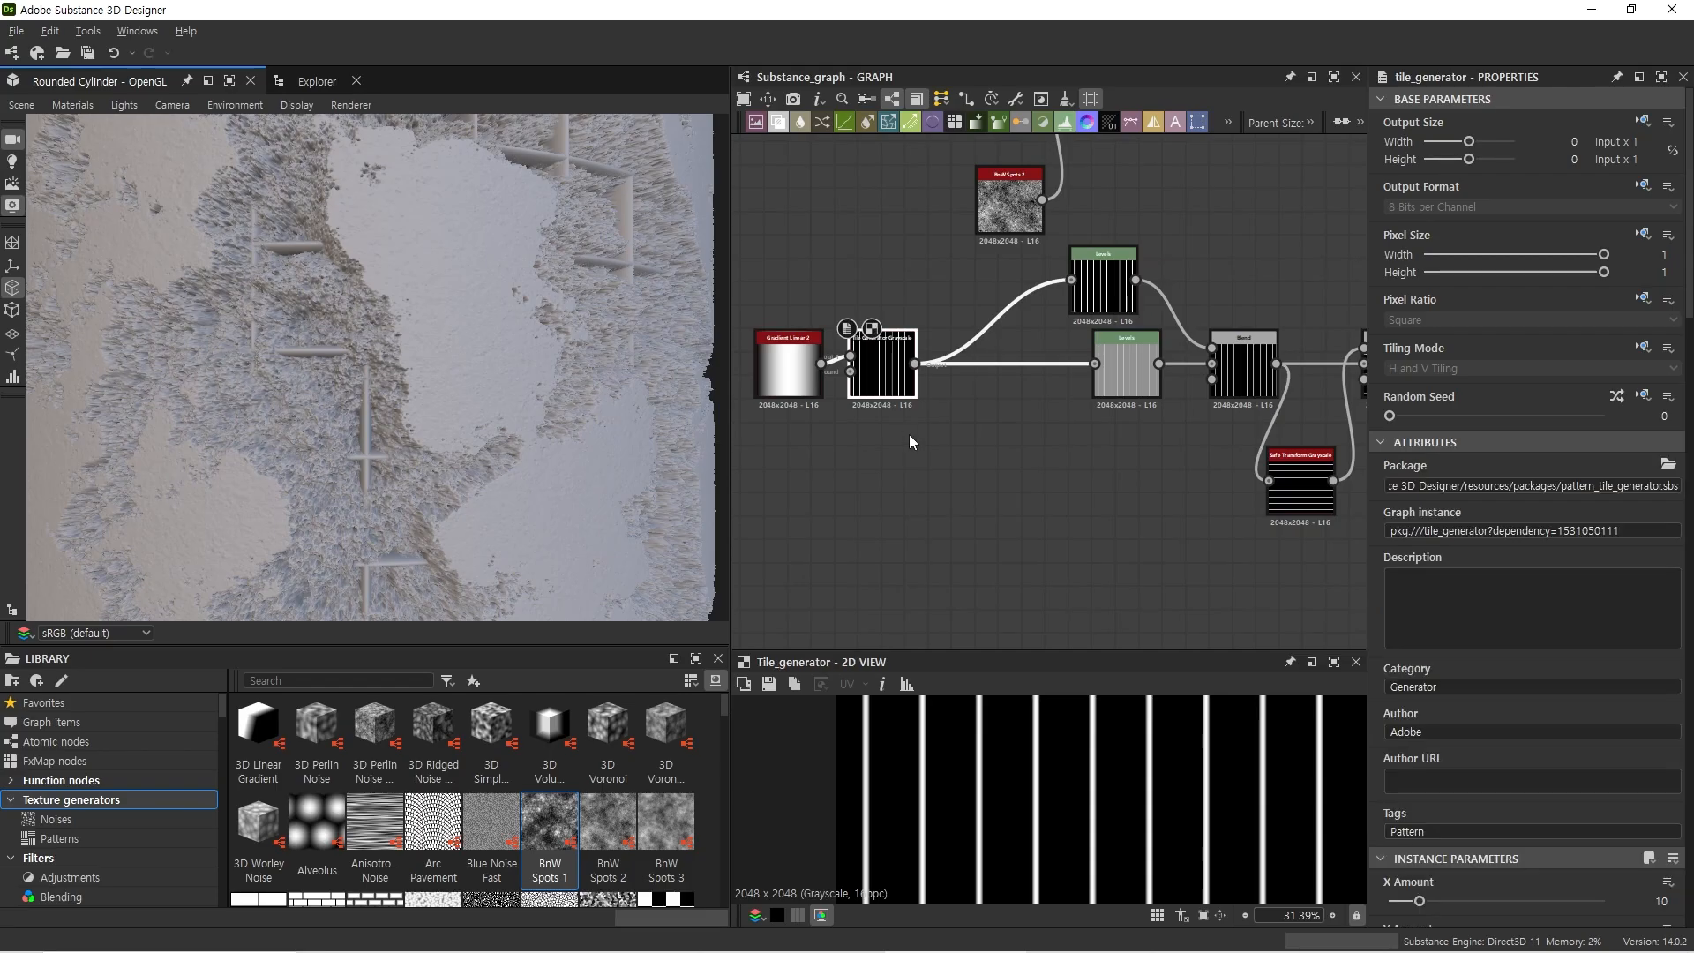
key(ctrl+d)
drag(911, 377, 902, 470)
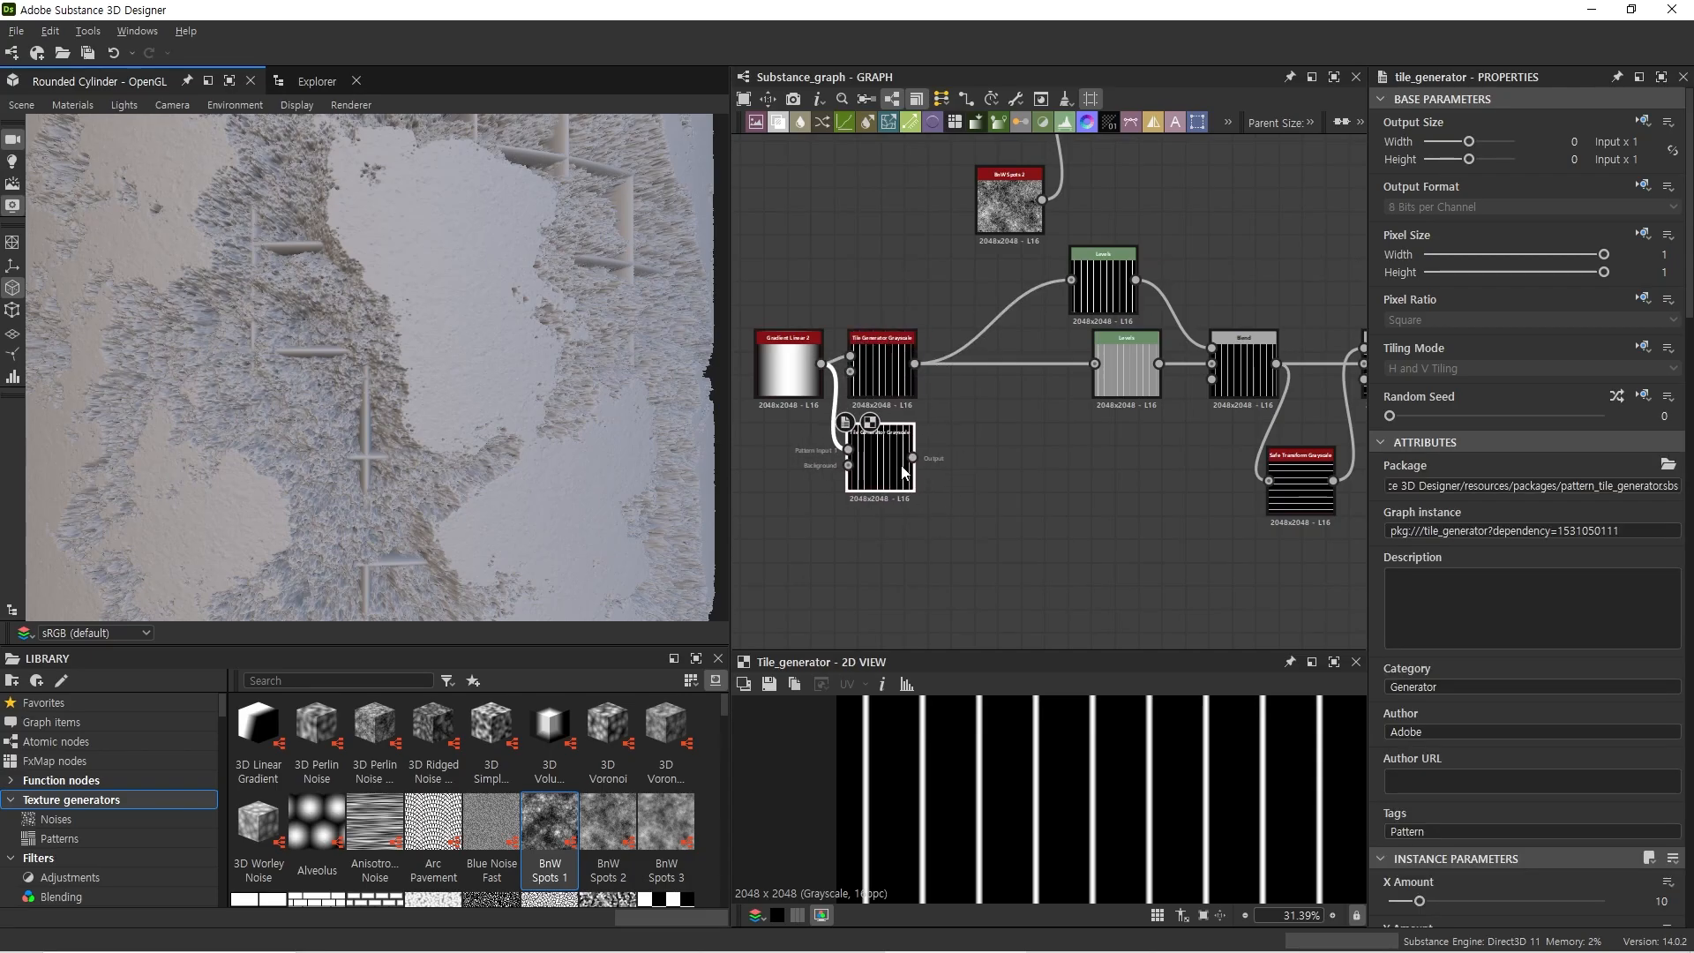
Step: Set the copied Tile Generator's Y Amount to 62 and its Interstice Y to 0.59 to break the strips into short segments
scroll(1556, 712, down, 5)
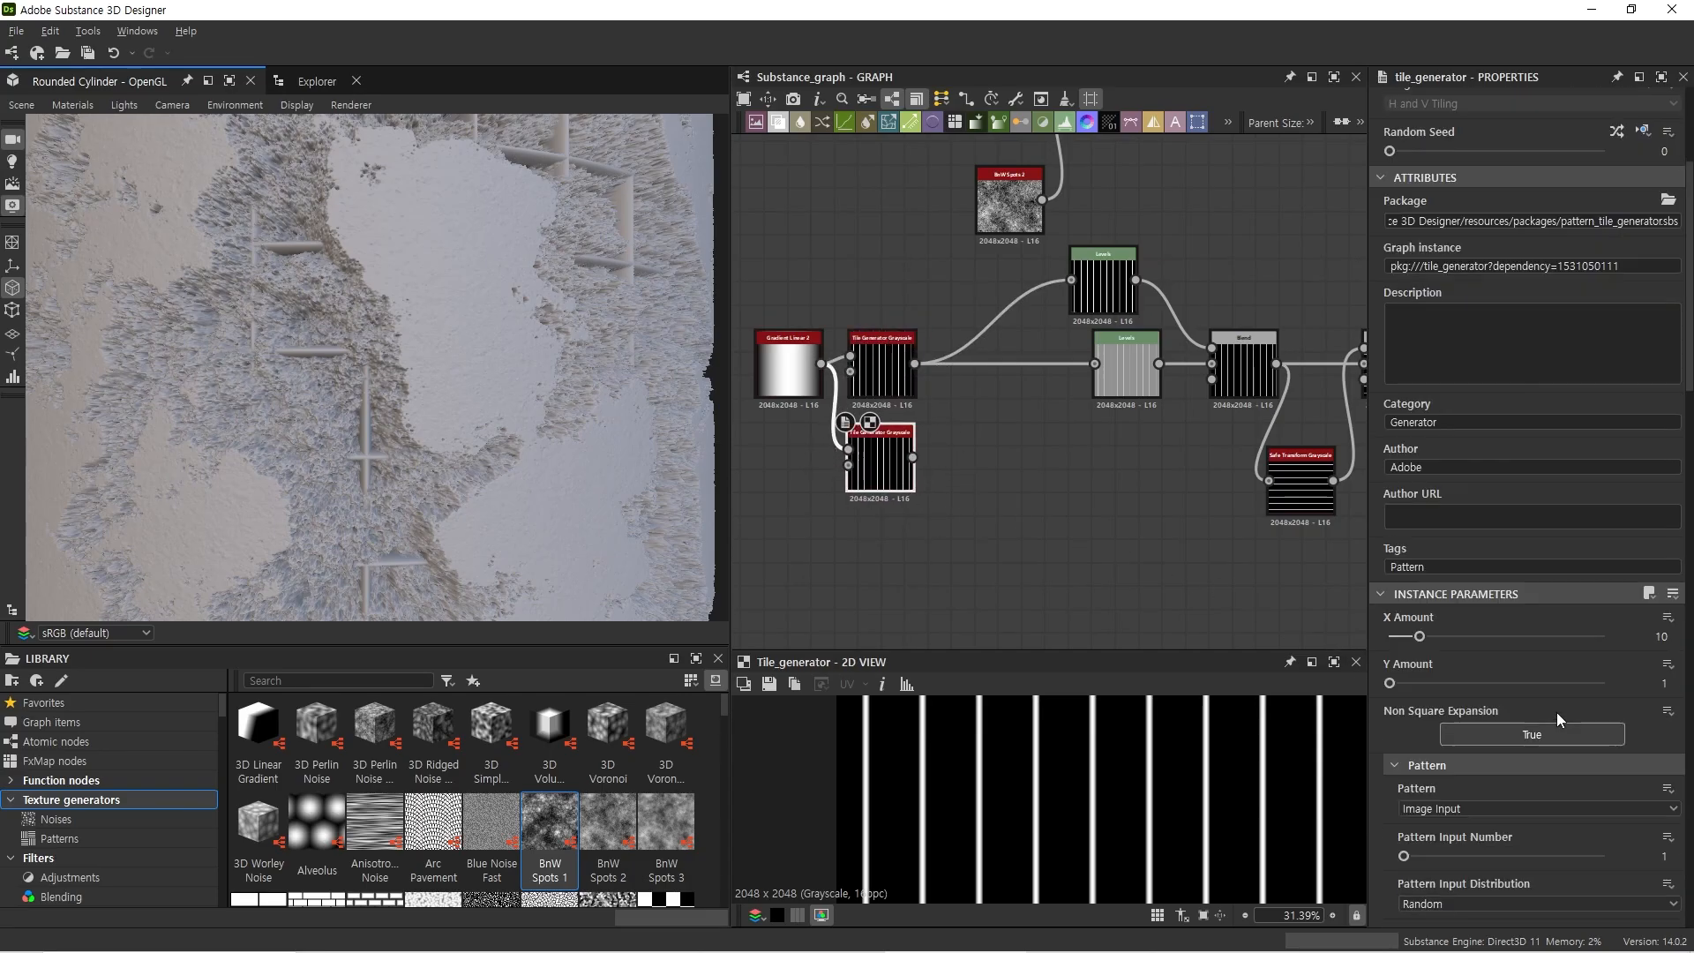
click(1494, 683)
drag(1508, 687, 1604, 685)
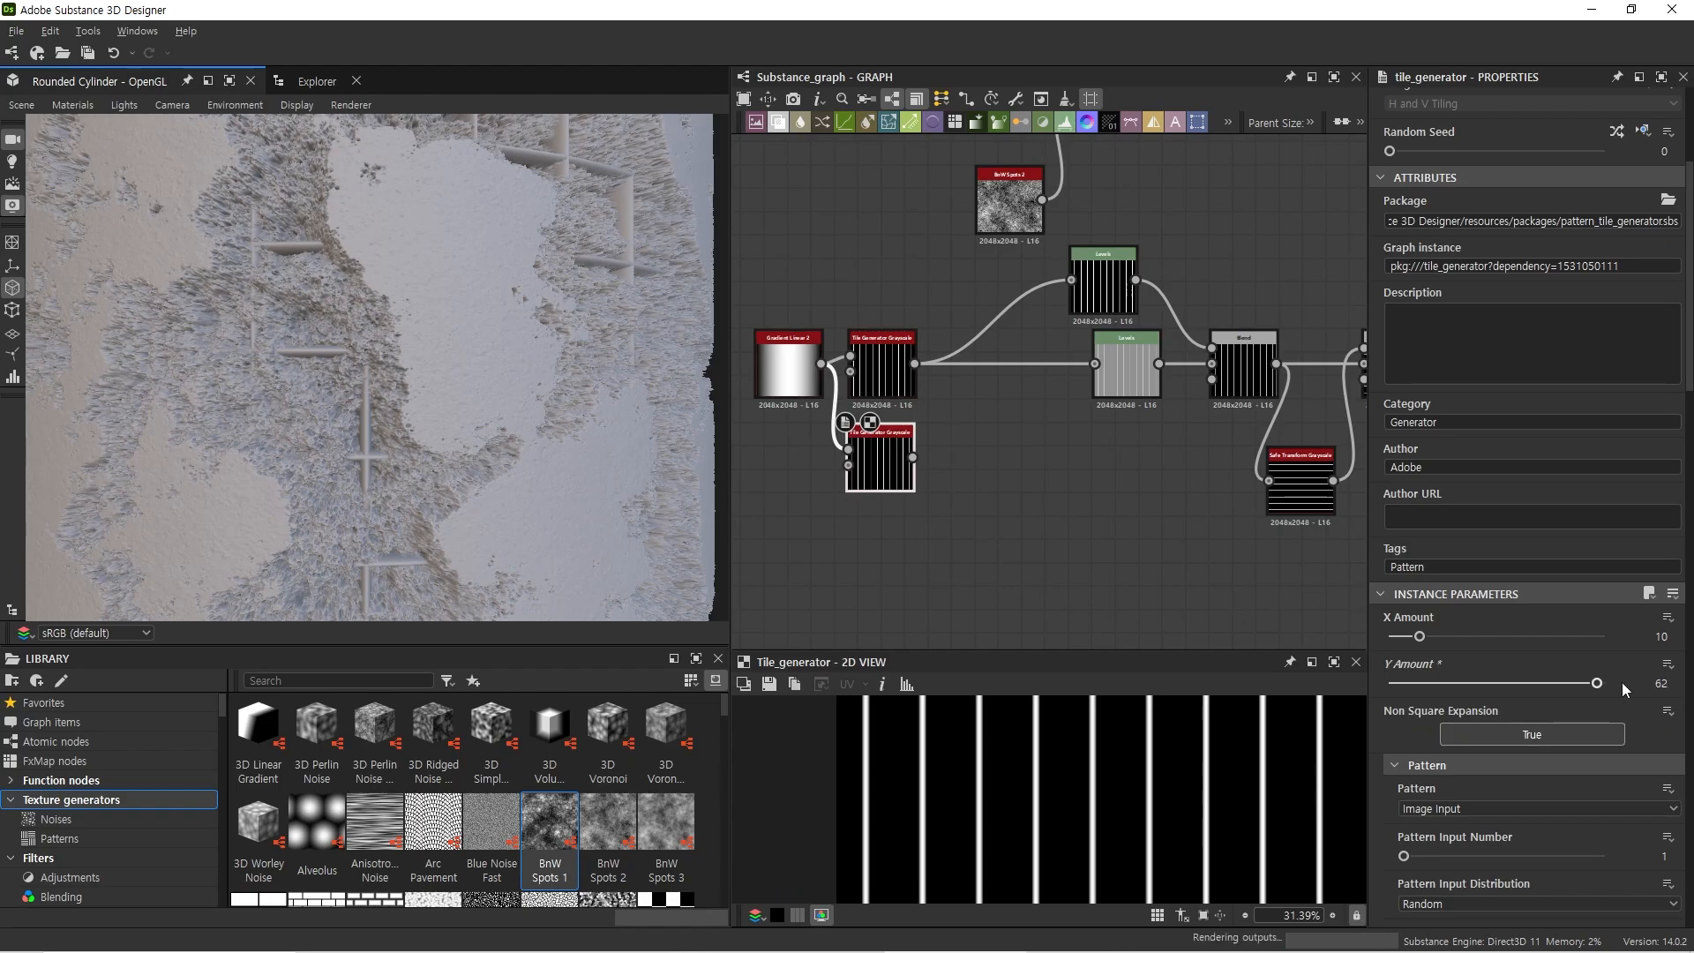
scroll(1546, 723, down, 9)
scroll(1480, 679, down, 4)
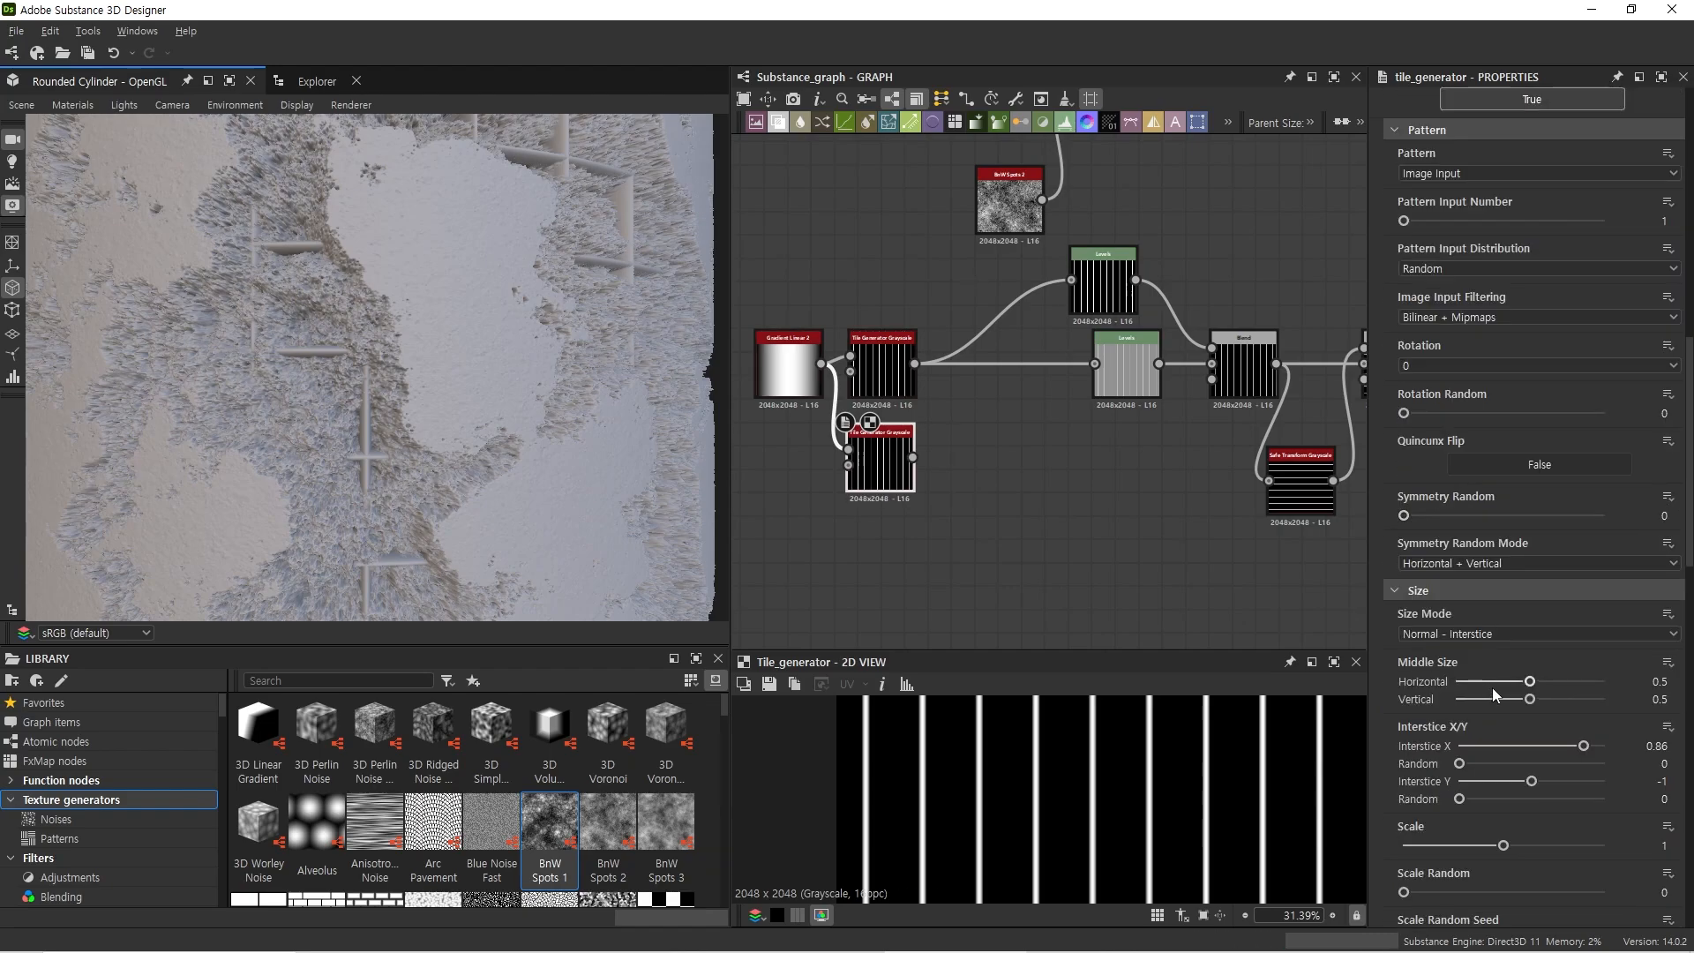
drag(1531, 729, 1579, 729)
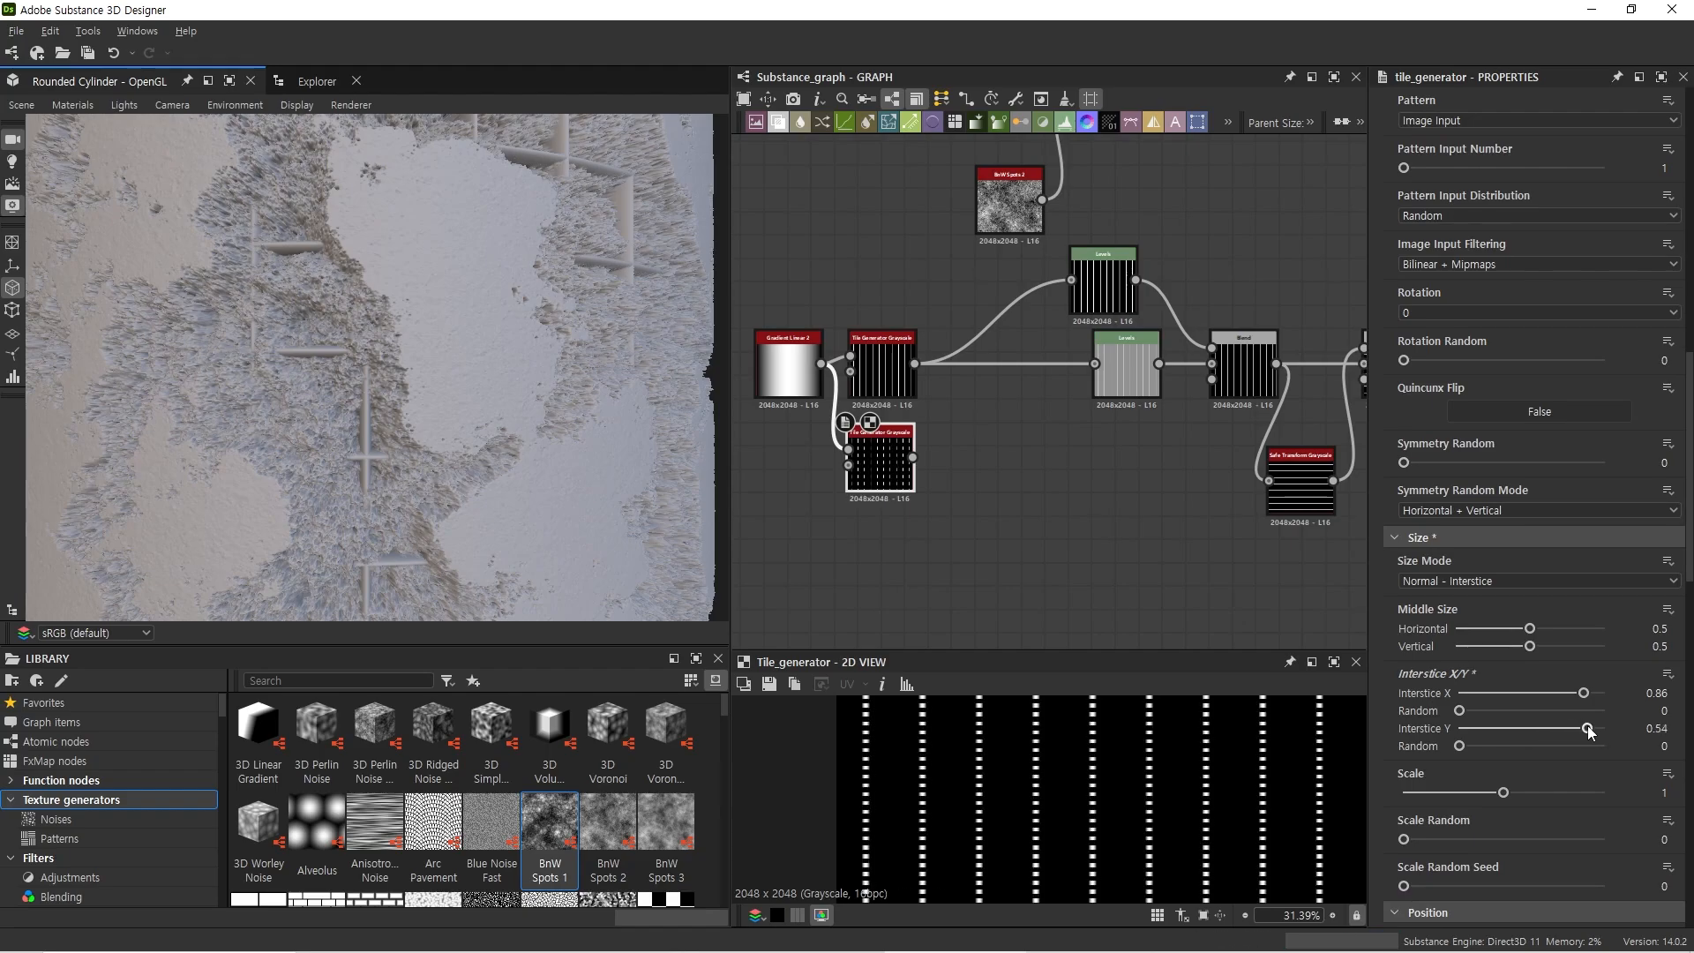
scroll(1214, 792, up, 8)
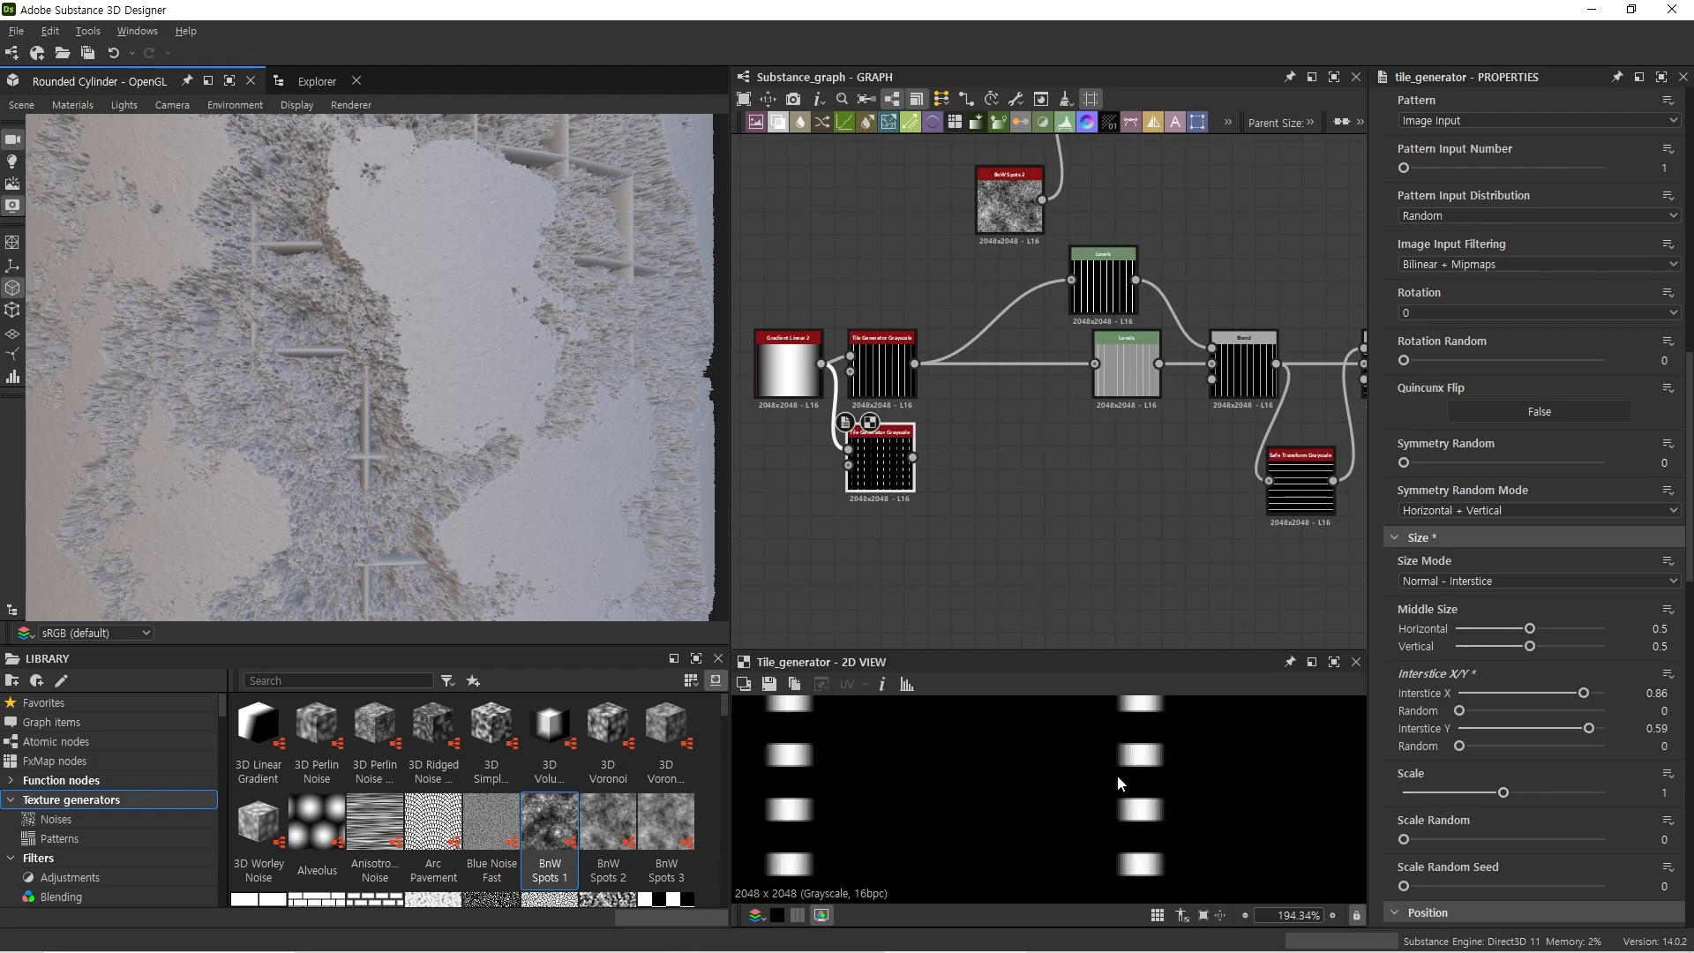
Step: Compare the original Tile Generator's size settings with the copy's and set the copy's Scale to 1.11
click(910, 388)
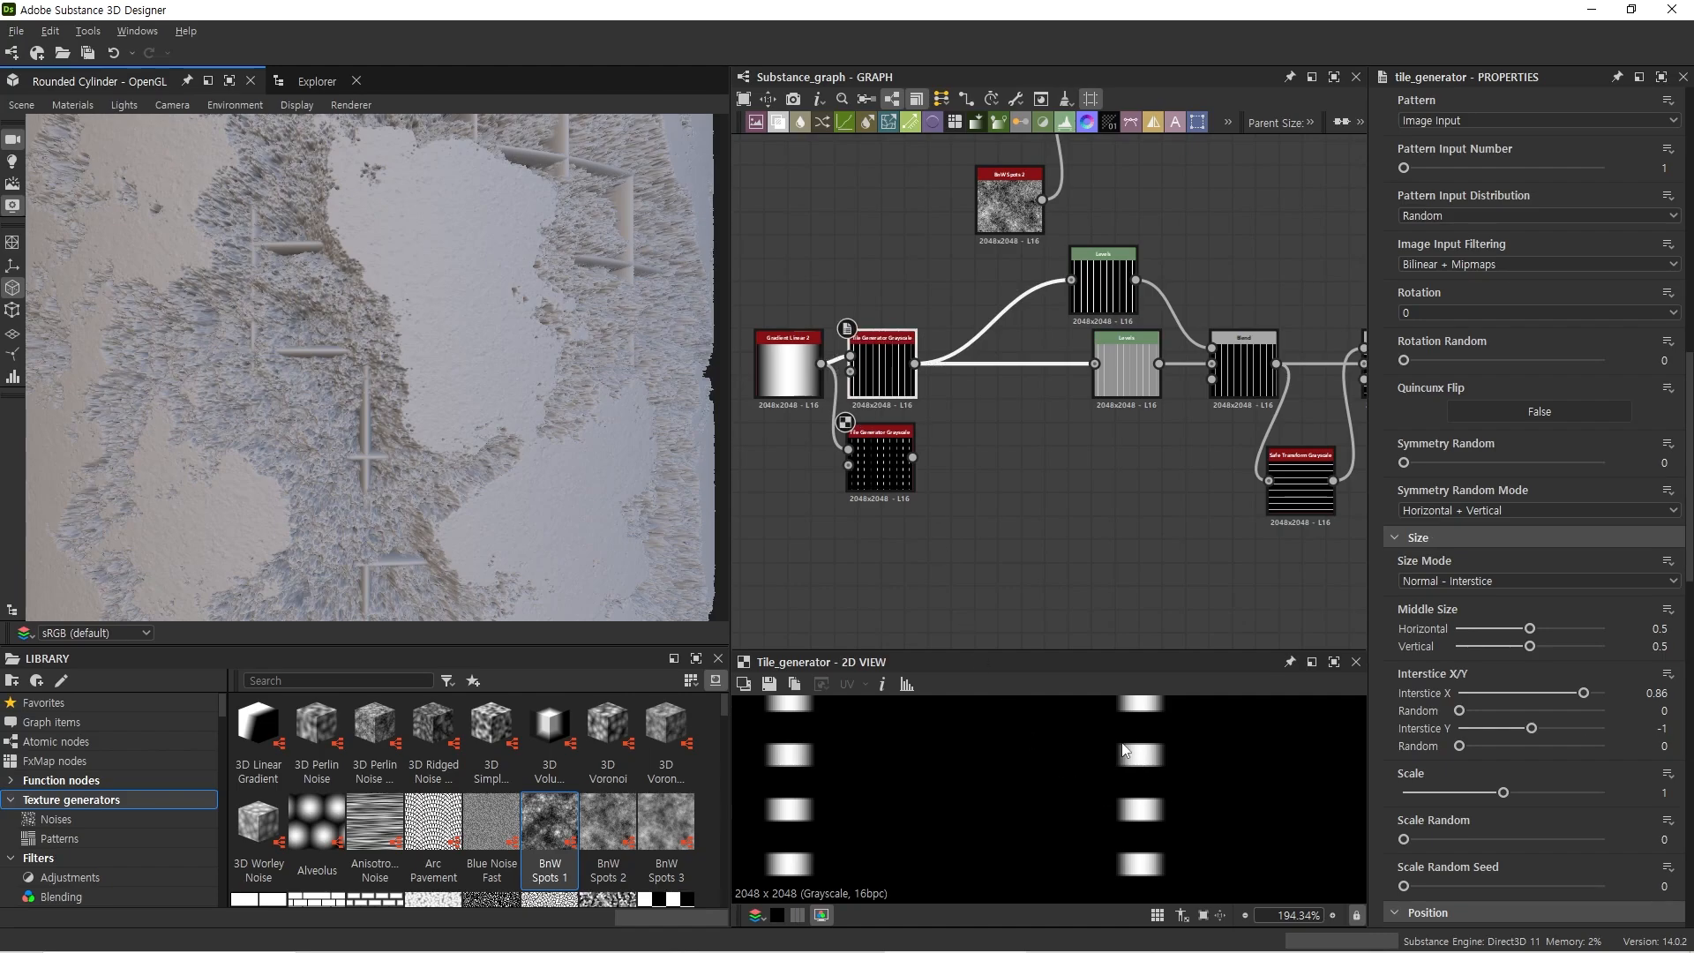
click(896, 454)
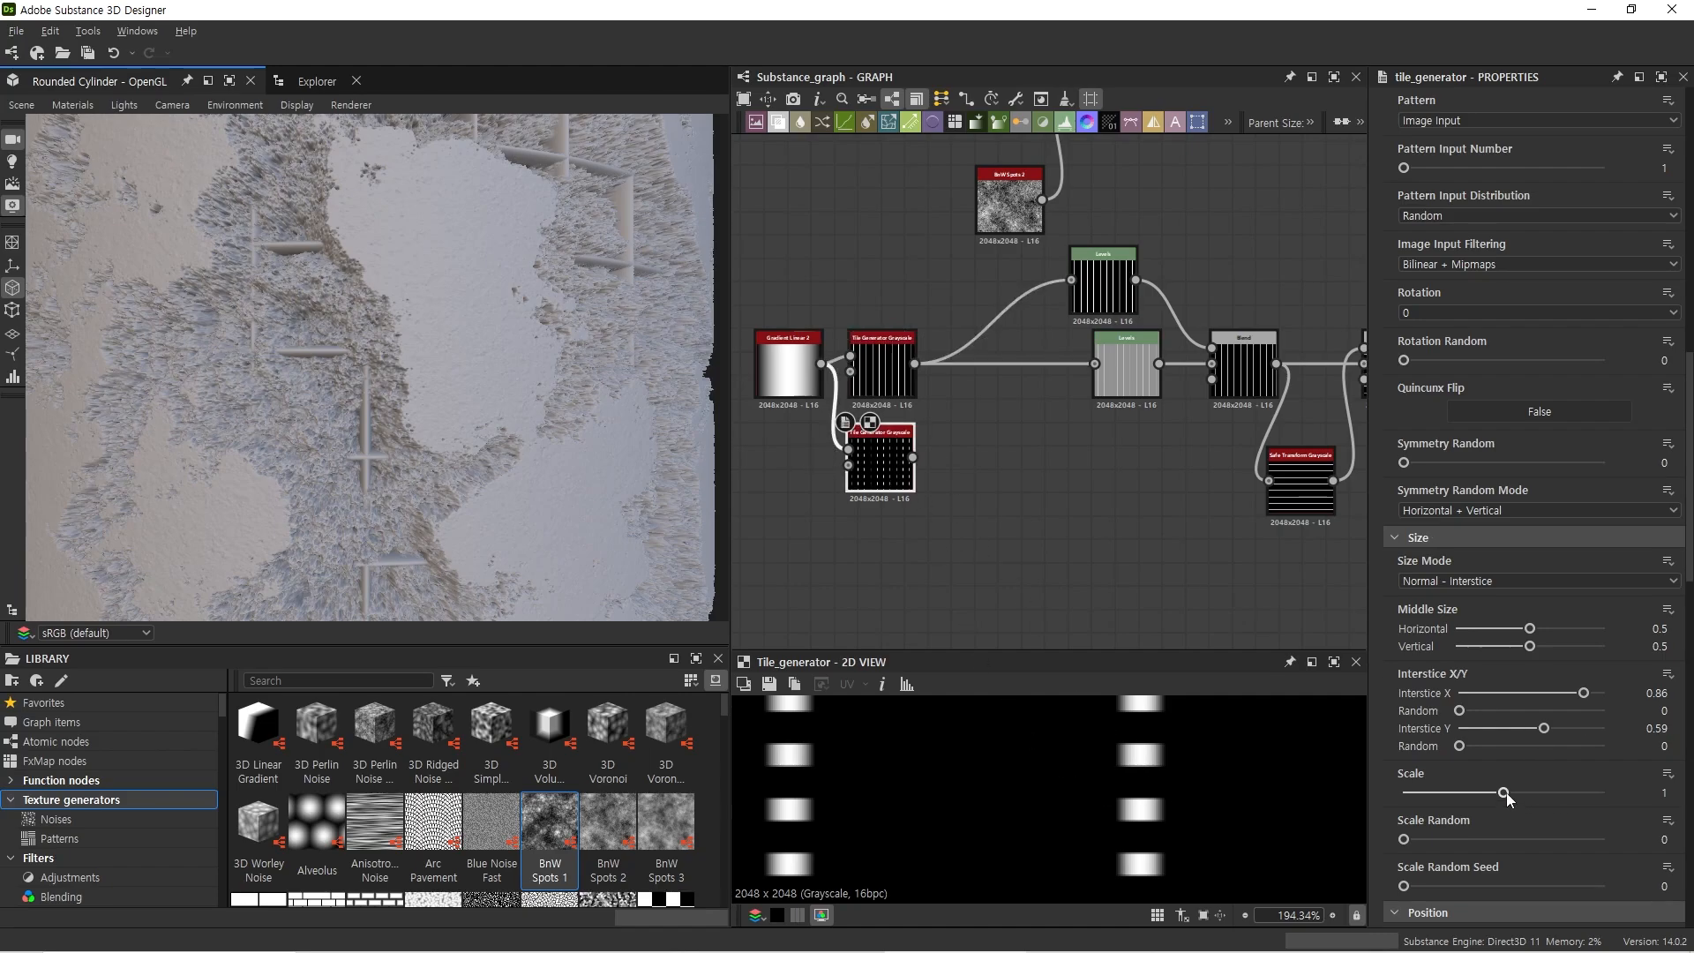
drag(1507, 798, 1514, 800)
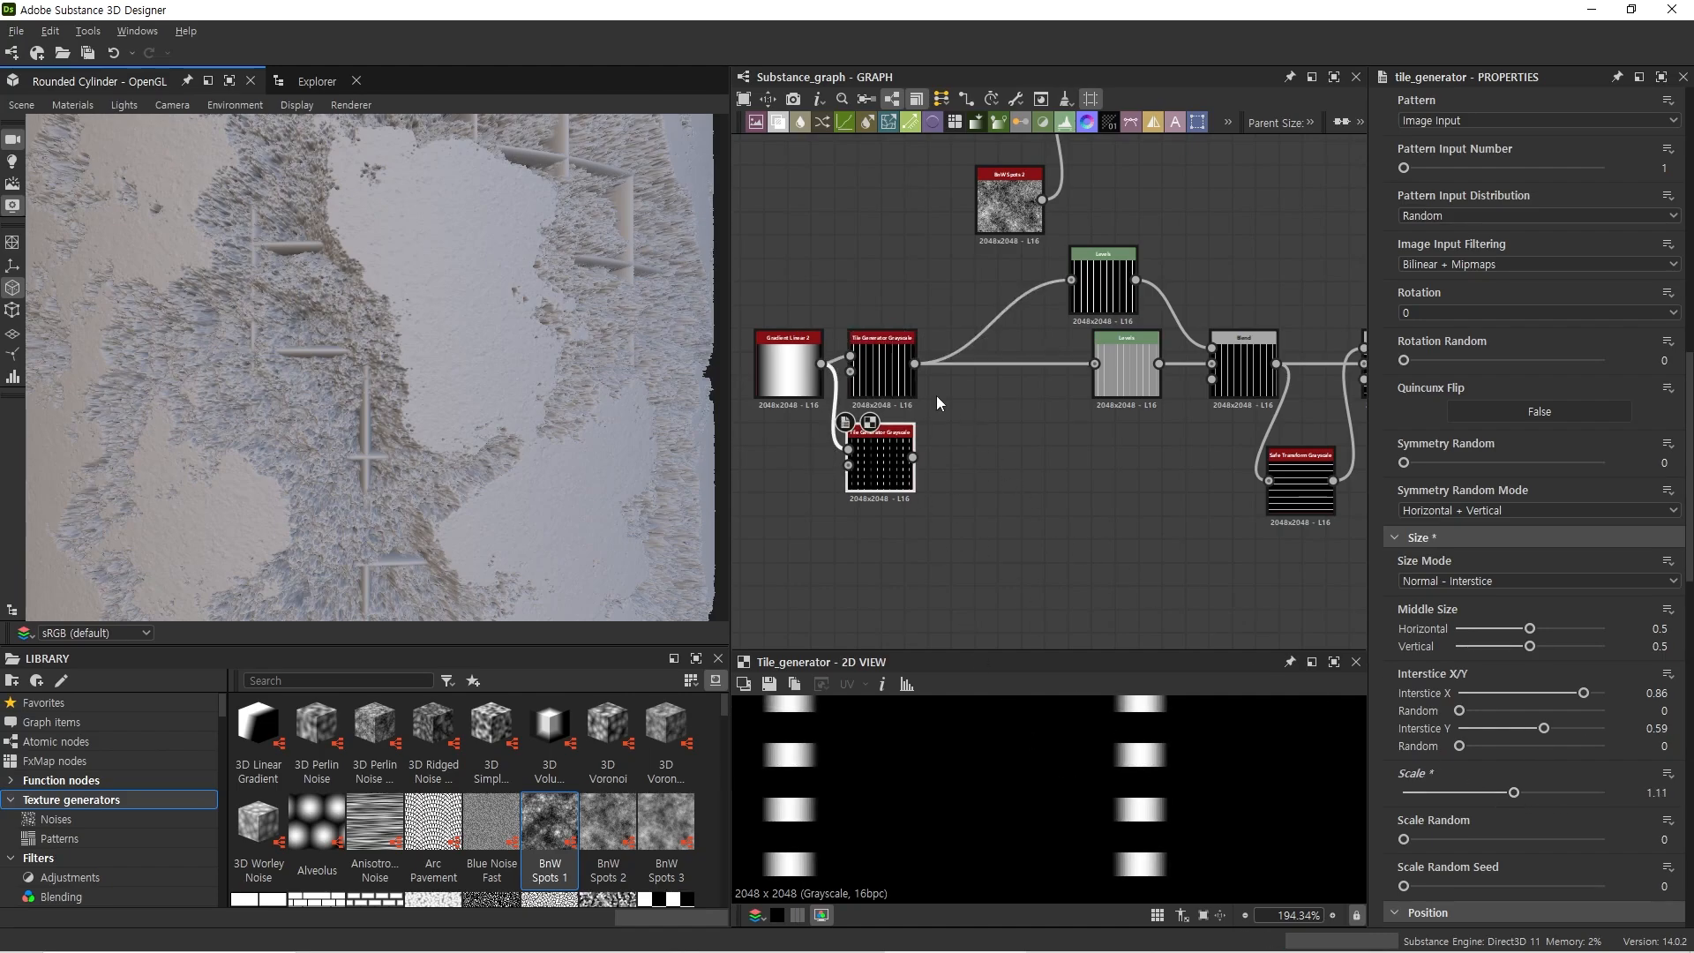
Step: Insert a Blend node after the original Tile Generator and connect the copied Tile Generator's output to its Foreground
click(893, 356)
key(space)
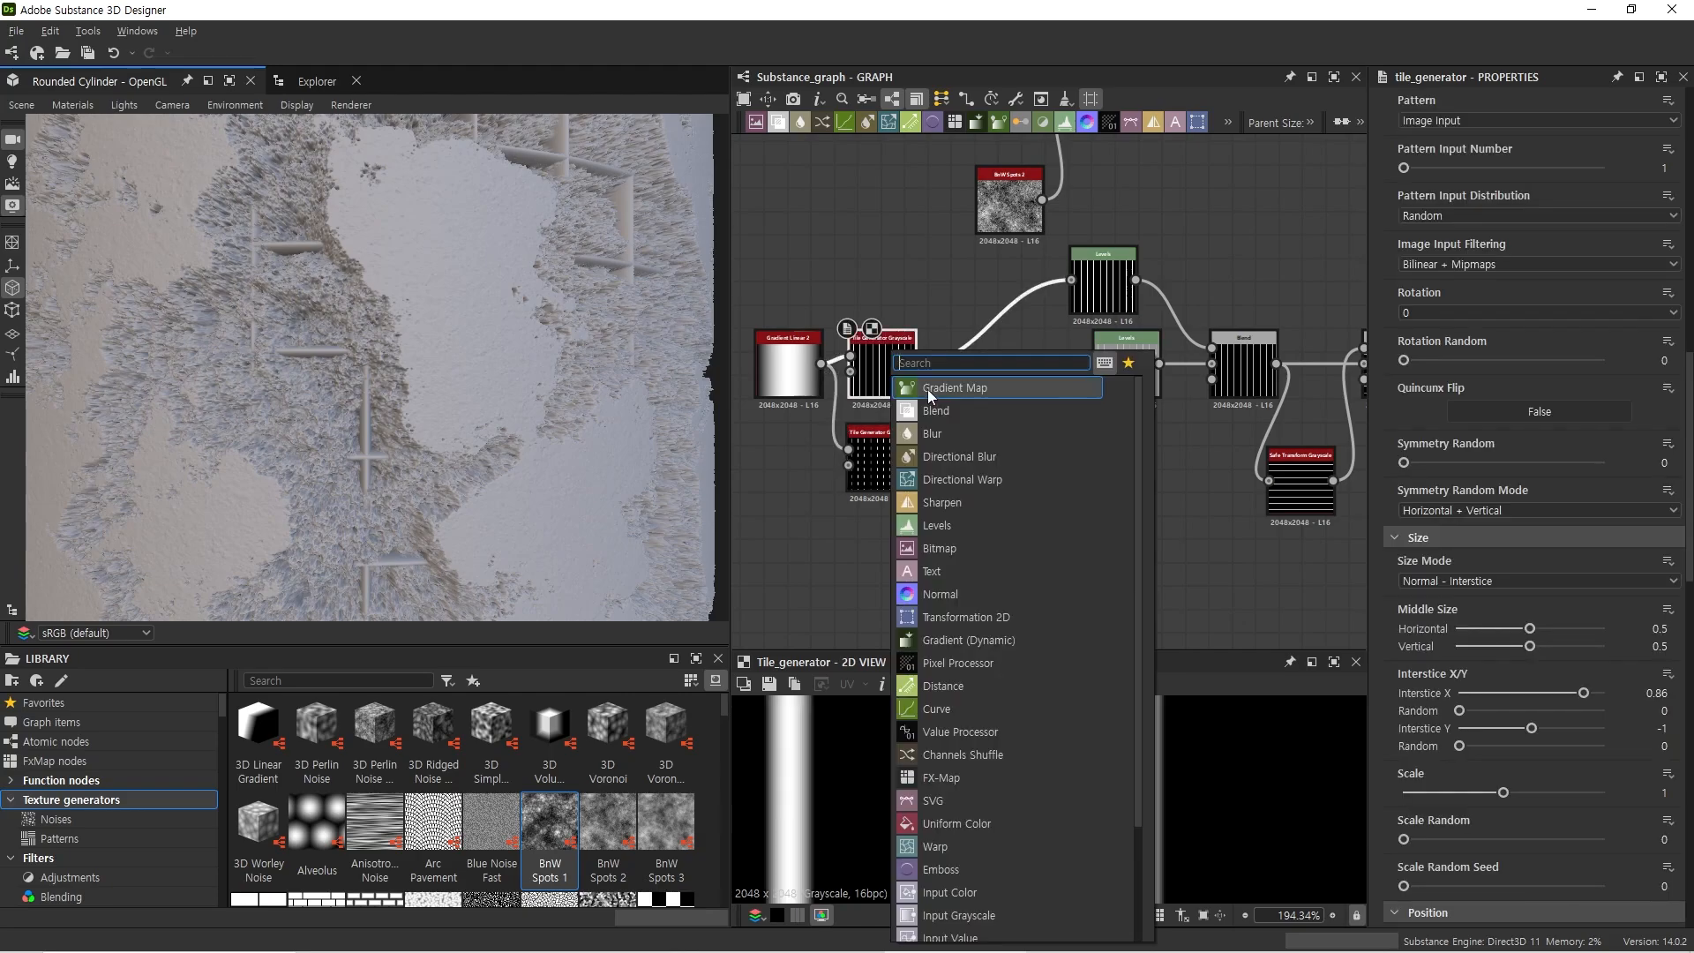
click(935, 410)
drag(912, 457, 969, 349)
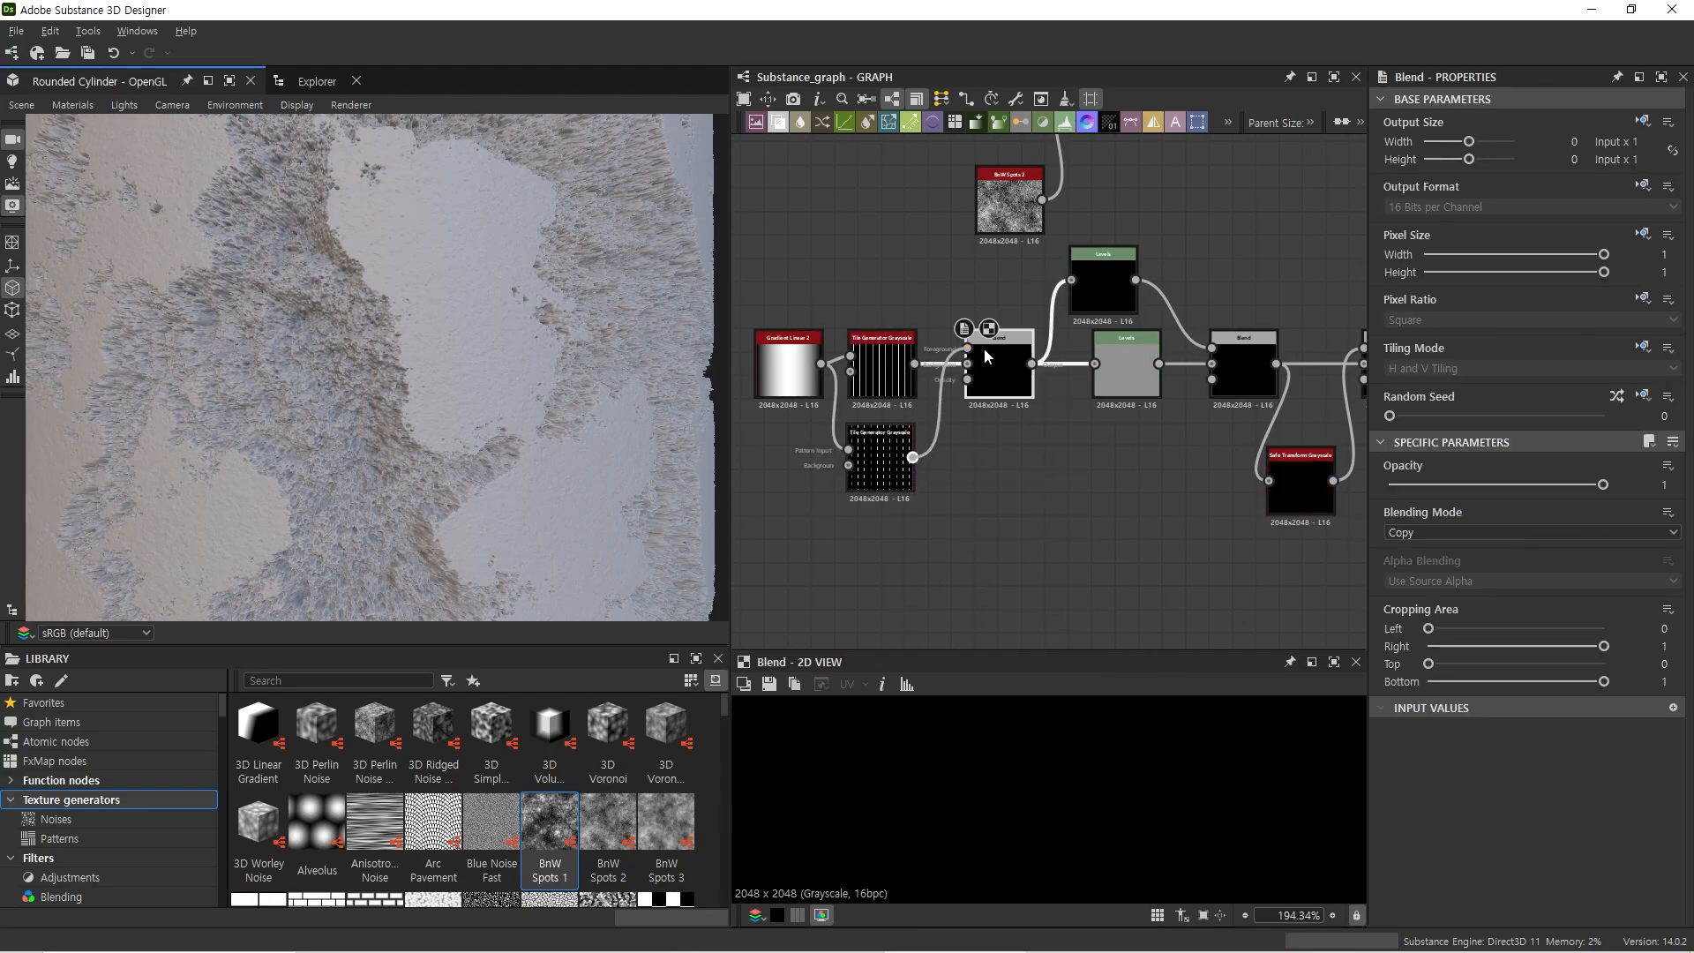
Step: Set the new Blend node's Blending Mode to Max (Lighten) and inspect the segmented strips up close
click(1432, 535)
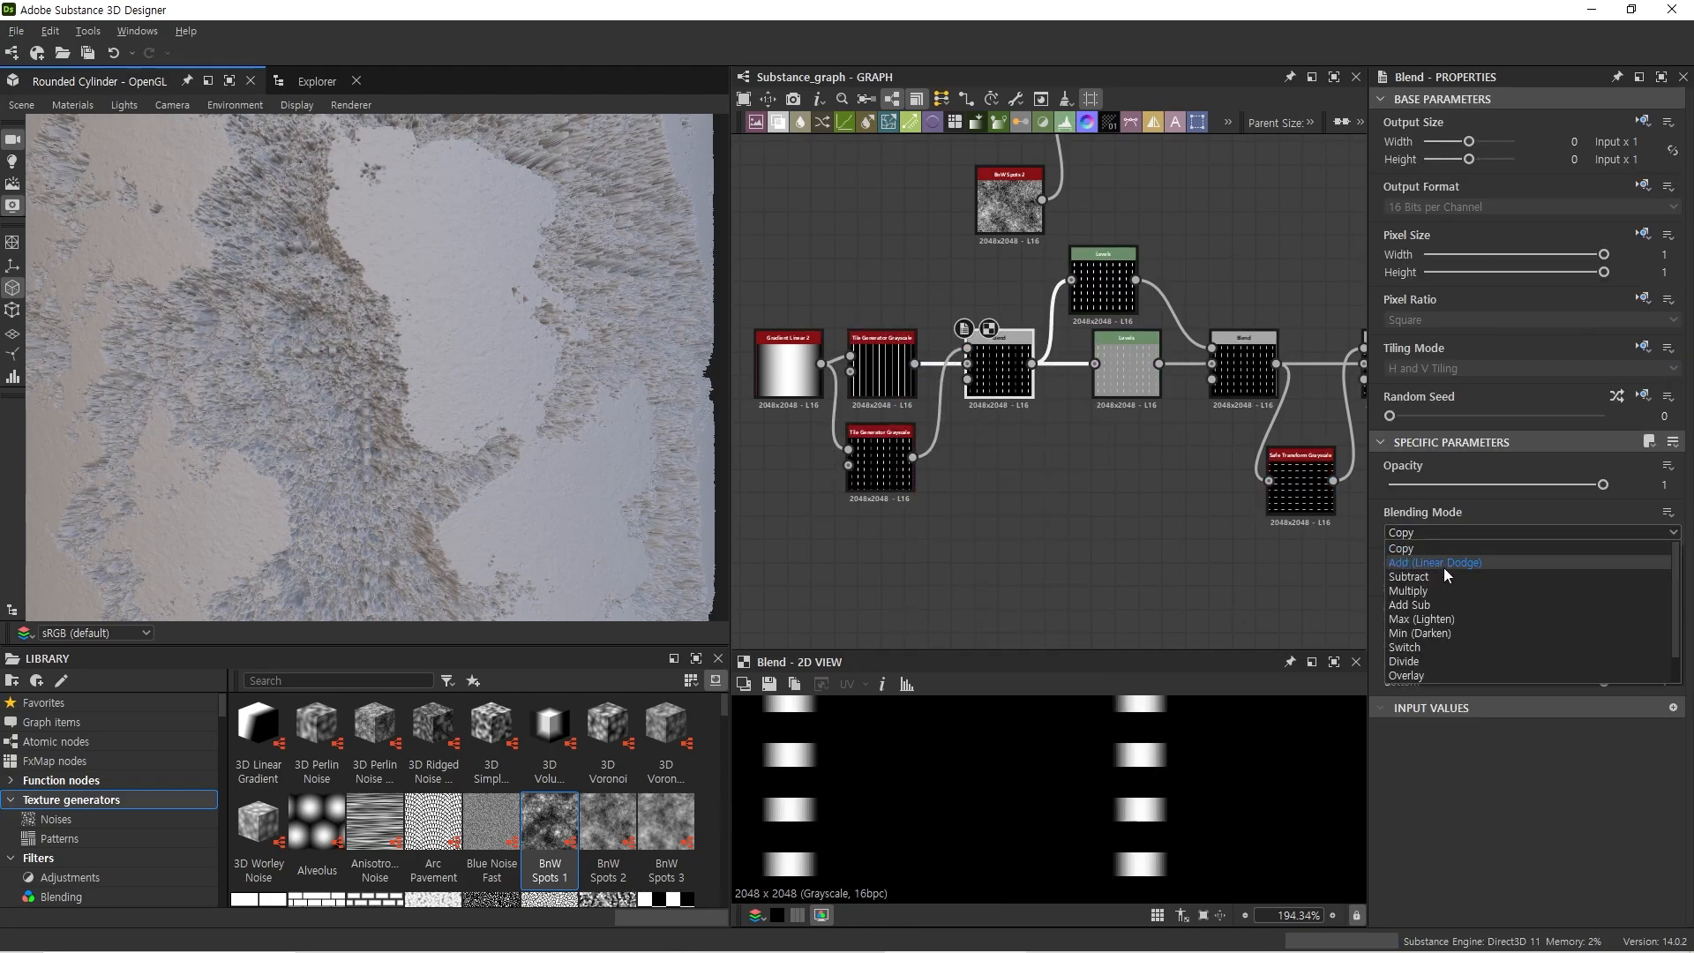
click(1422, 618)
scroll(1141, 771, up, 5)
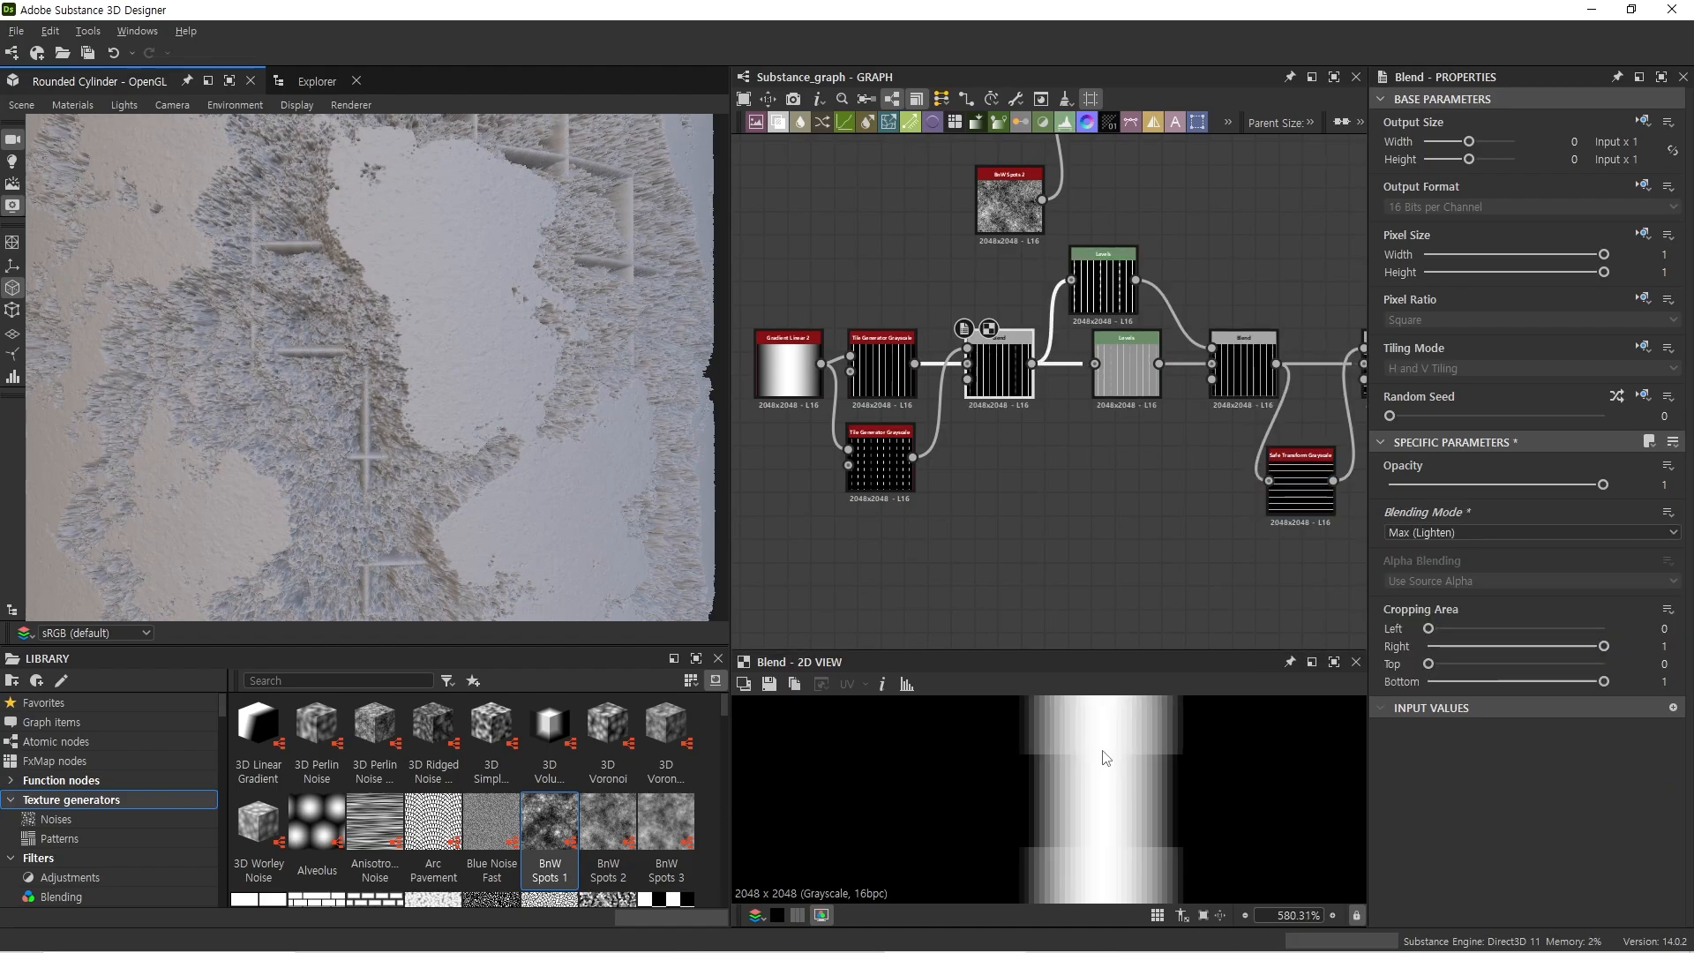
scroll(380, 451, up, 5)
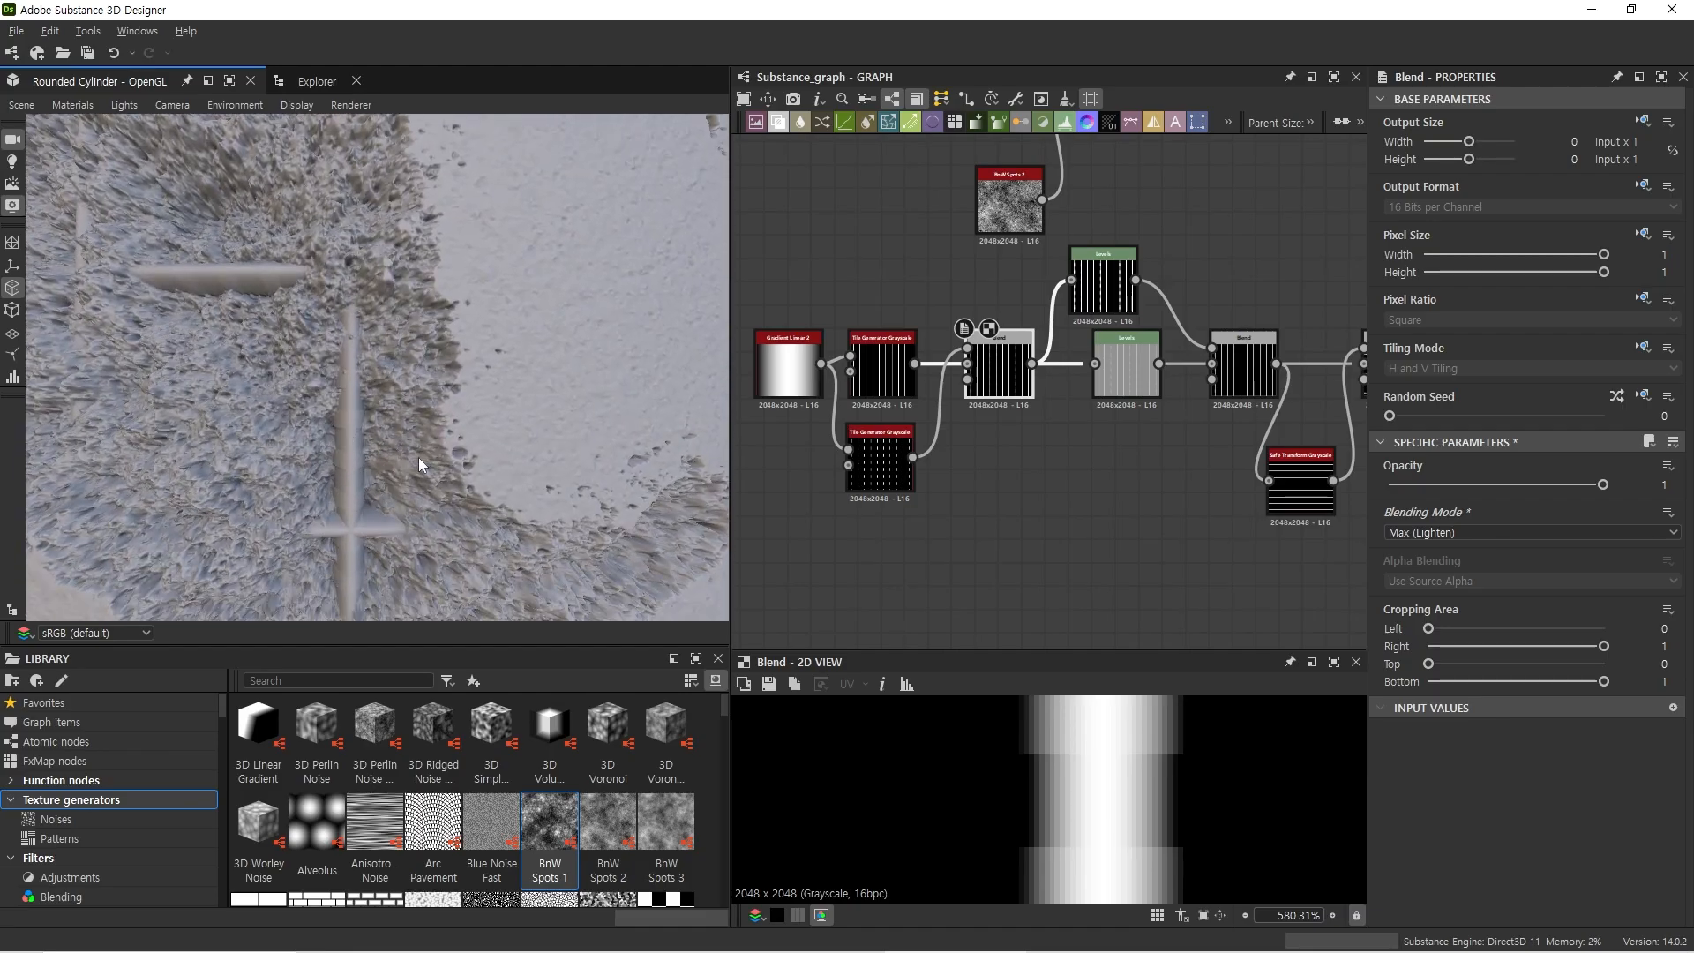
Step: Insert a Levels node between the original Tile Generator and the Max (Lighten) Blend, placing it above the link
scroll(419, 457, down, 5)
middle_drag(906, 358, 1073, 415)
drag(907, 324, 975, 413)
click(937, 531)
key(space)
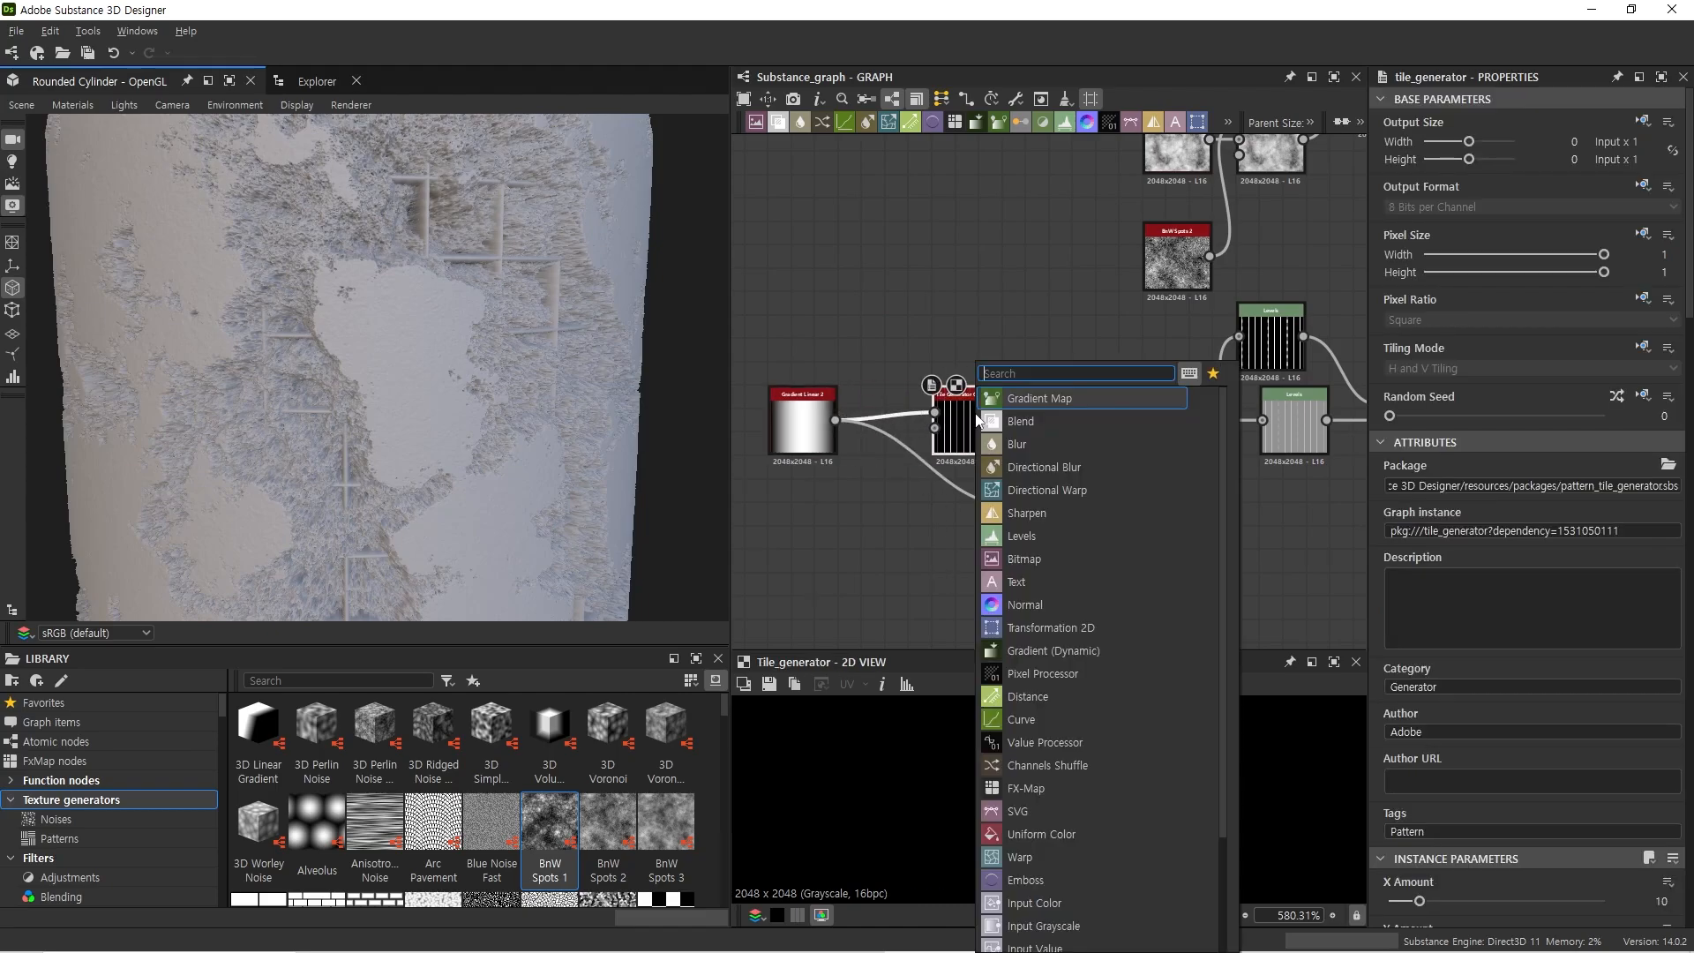
text(le)
click(1041, 404)
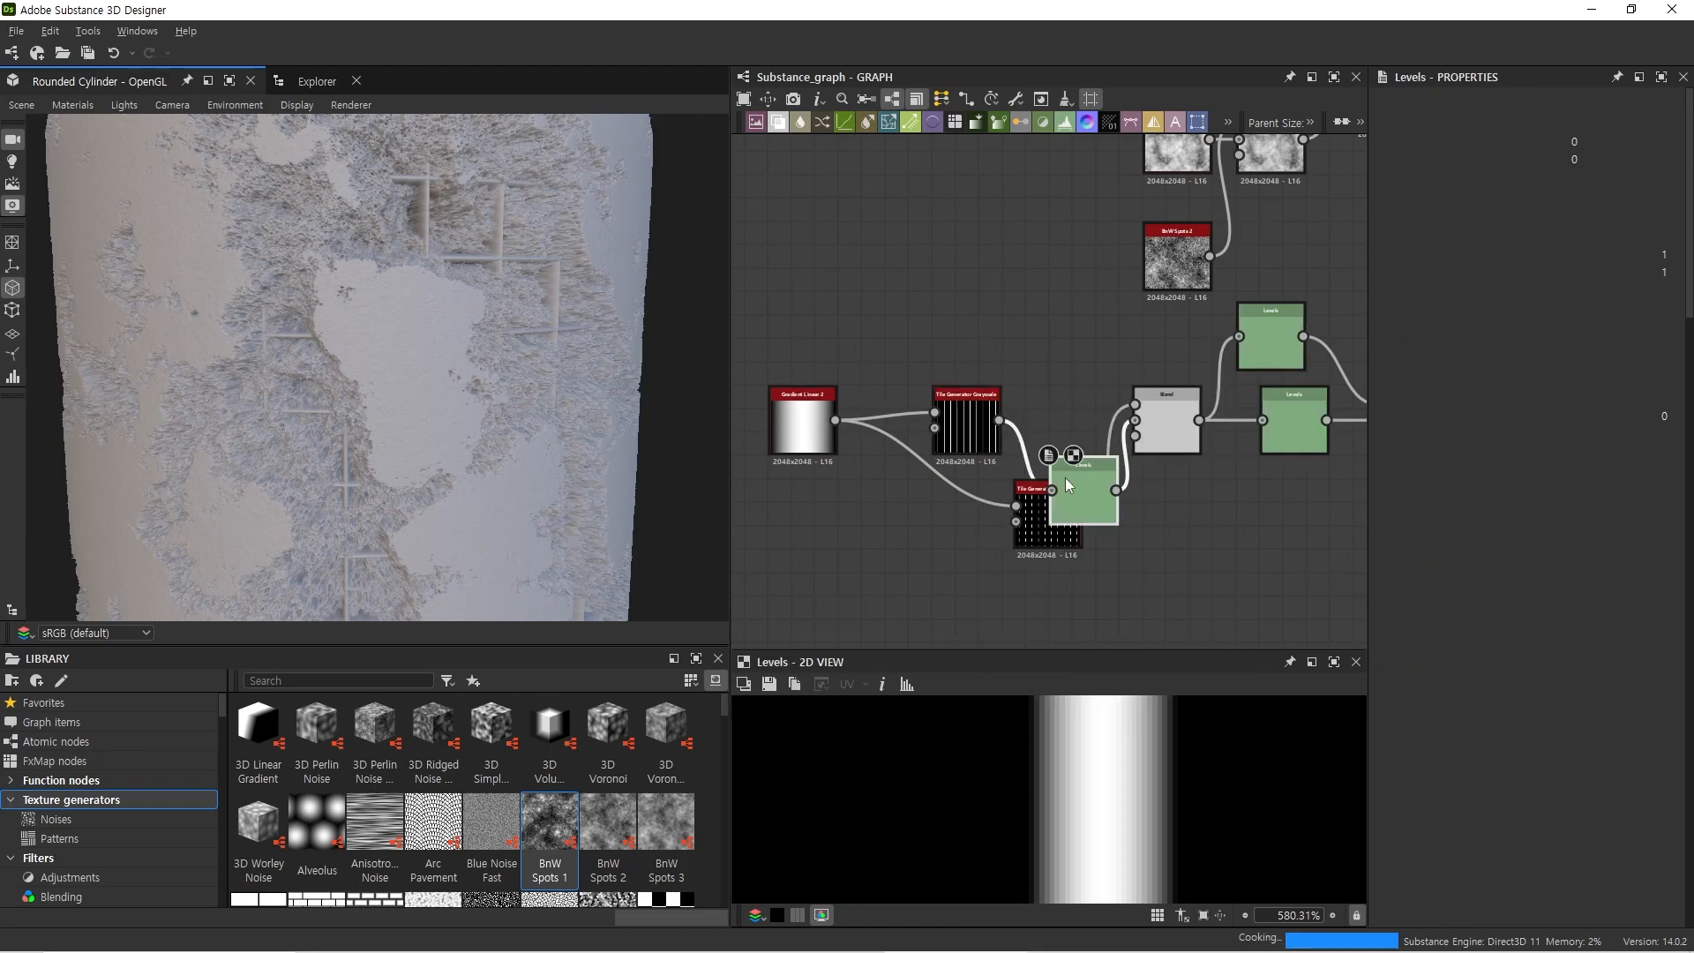
drag(1033, 371, 1080, 356)
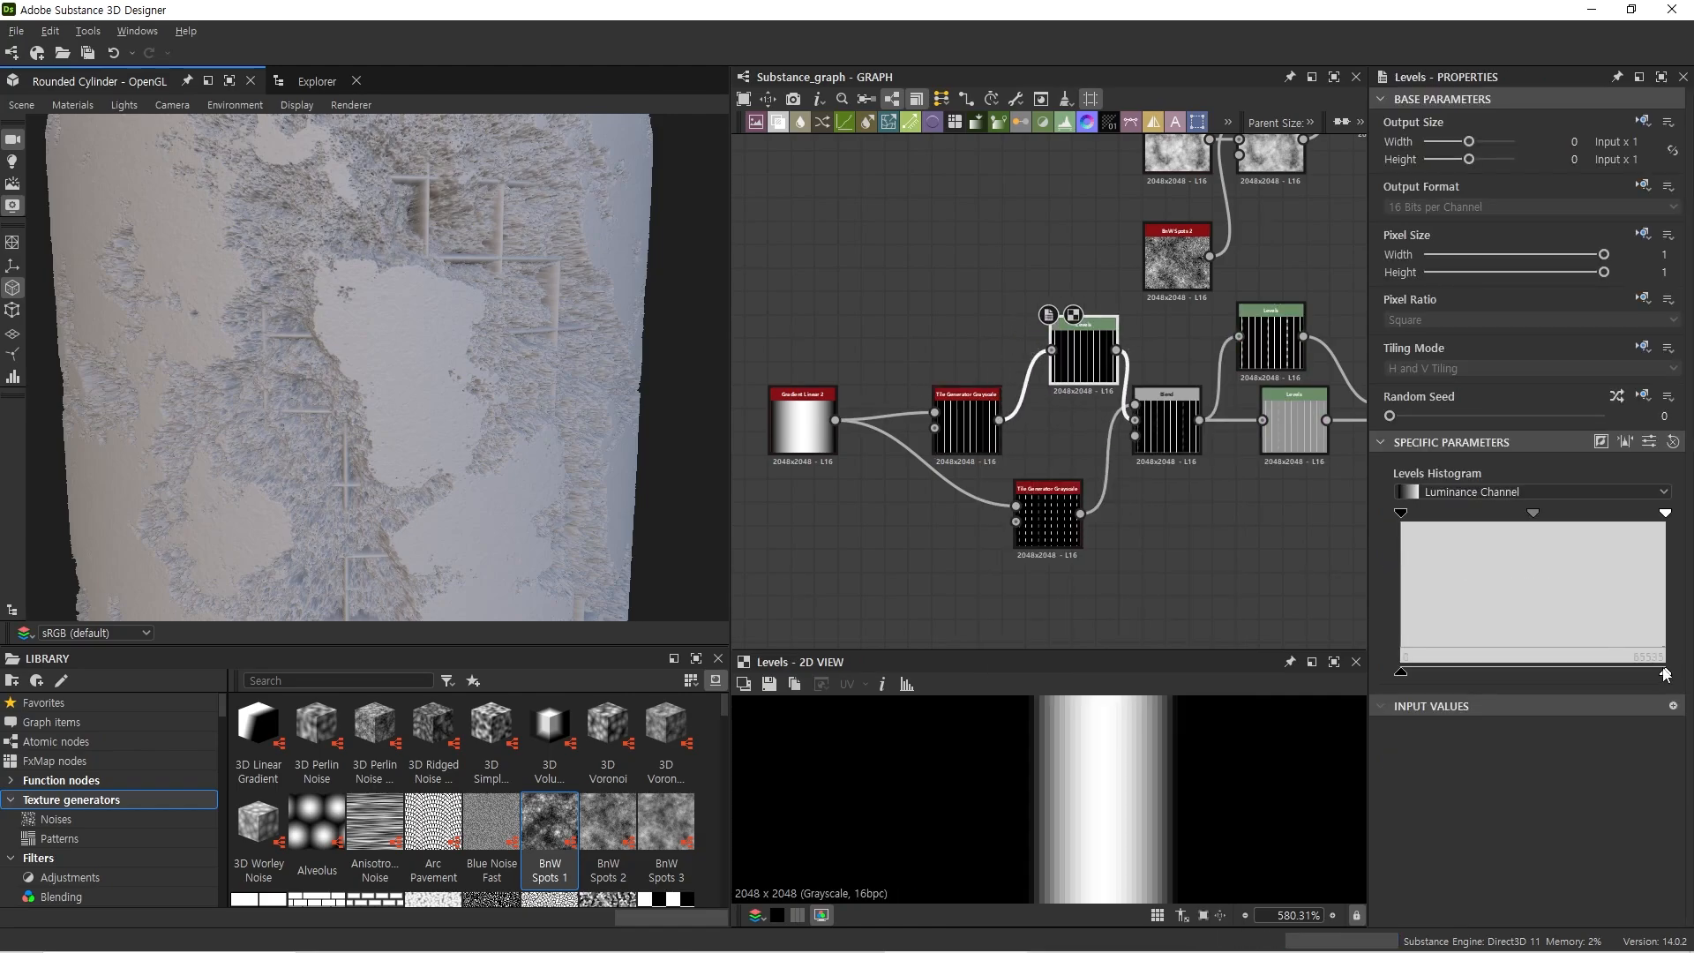
Step: Lower the new Levels node's white output level slightly to darken the plain strips, and check the relief on the cylinder
drag(1667, 674, 1629, 674)
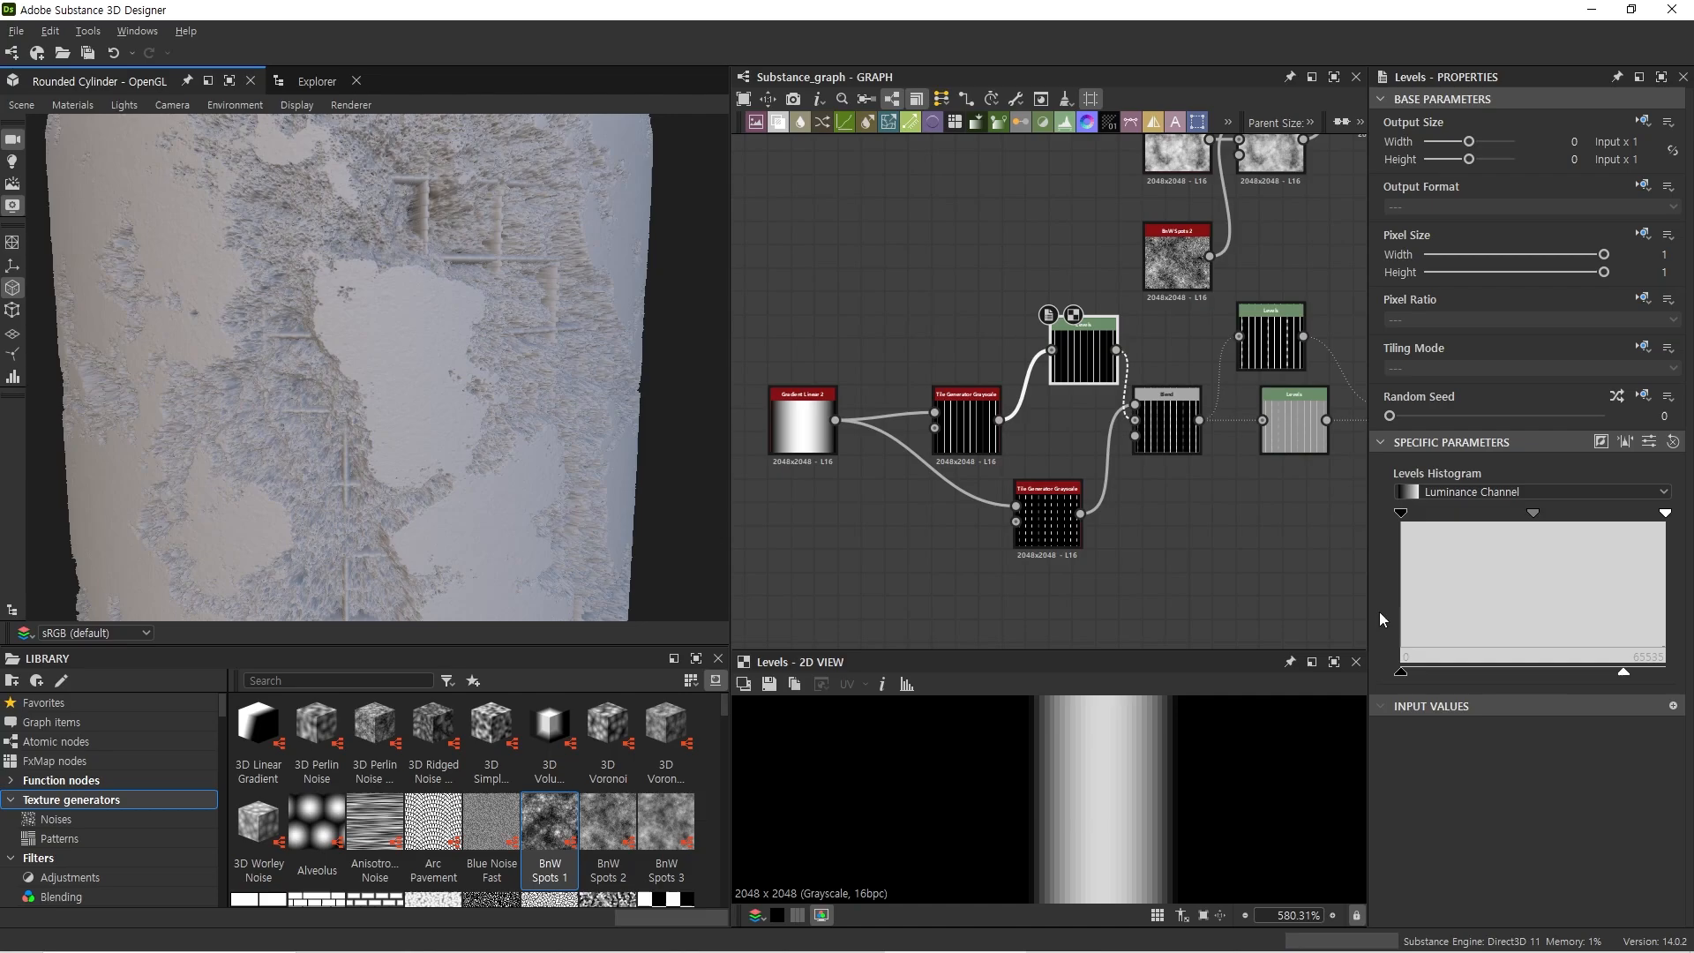
scroll(1158, 492, down, 3)
scroll(402, 483, up, 5)
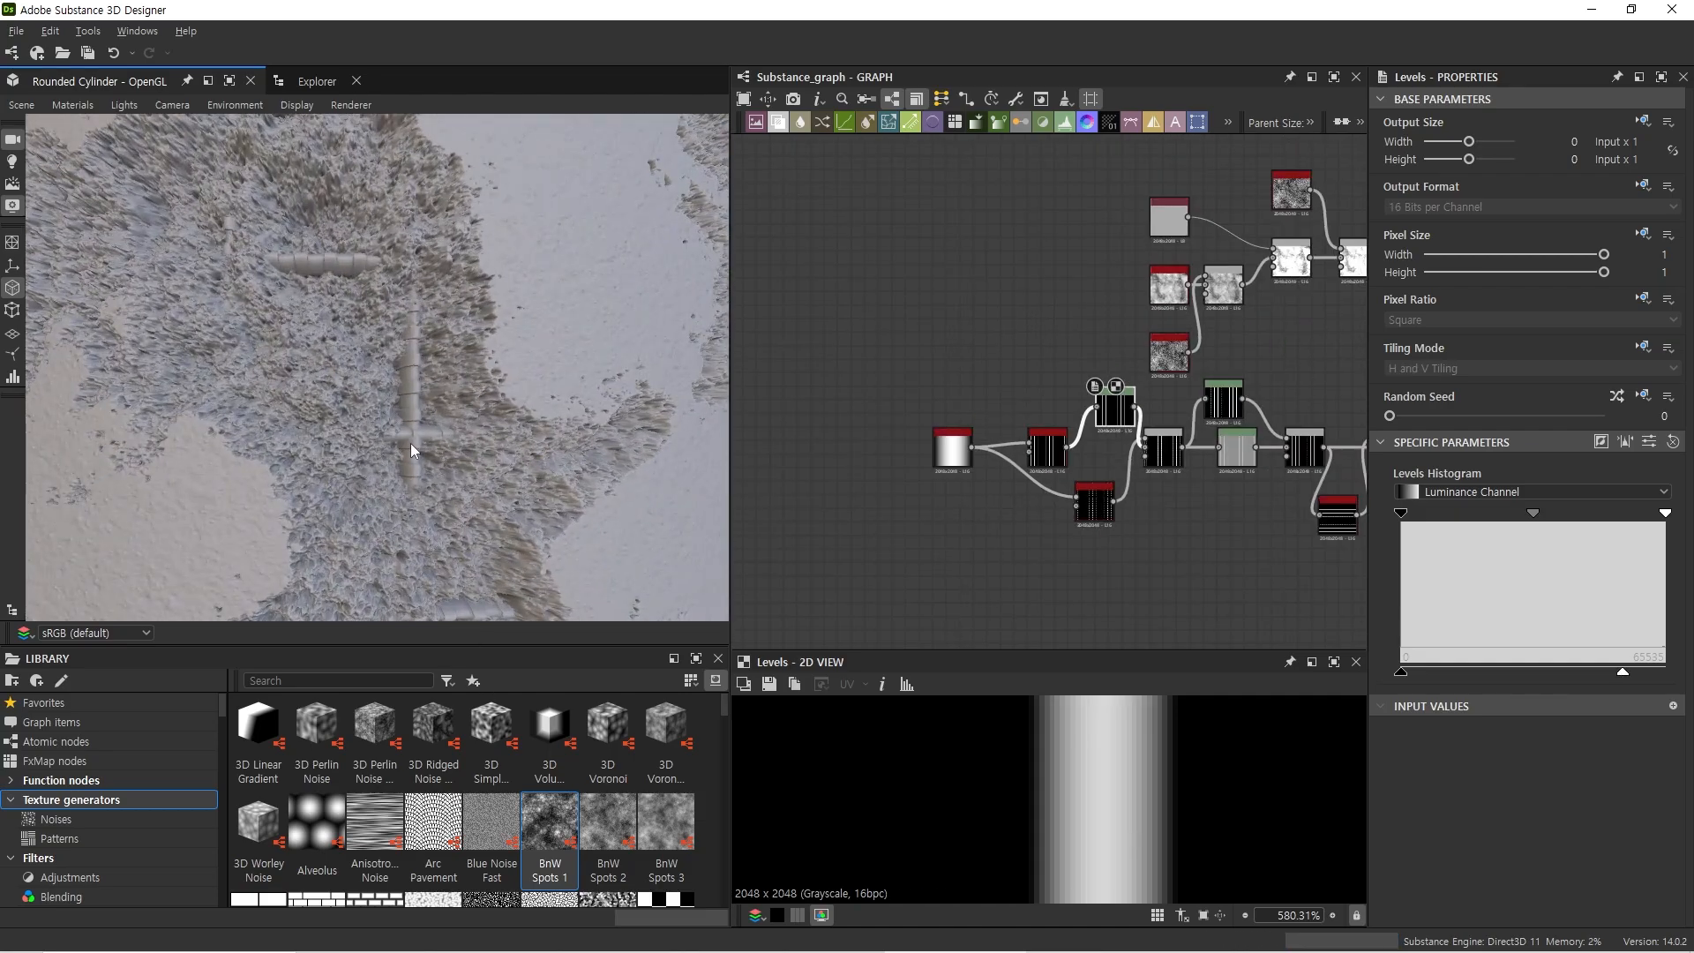
Step: Spread out the gradient, Tile Generator, Levels and Blend nodes to free space before the following Levels nodes
middle_drag(1197, 531, 1100, 540)
scroll(995, 506, up, 1)
drag(855, 374, 1121, 578)
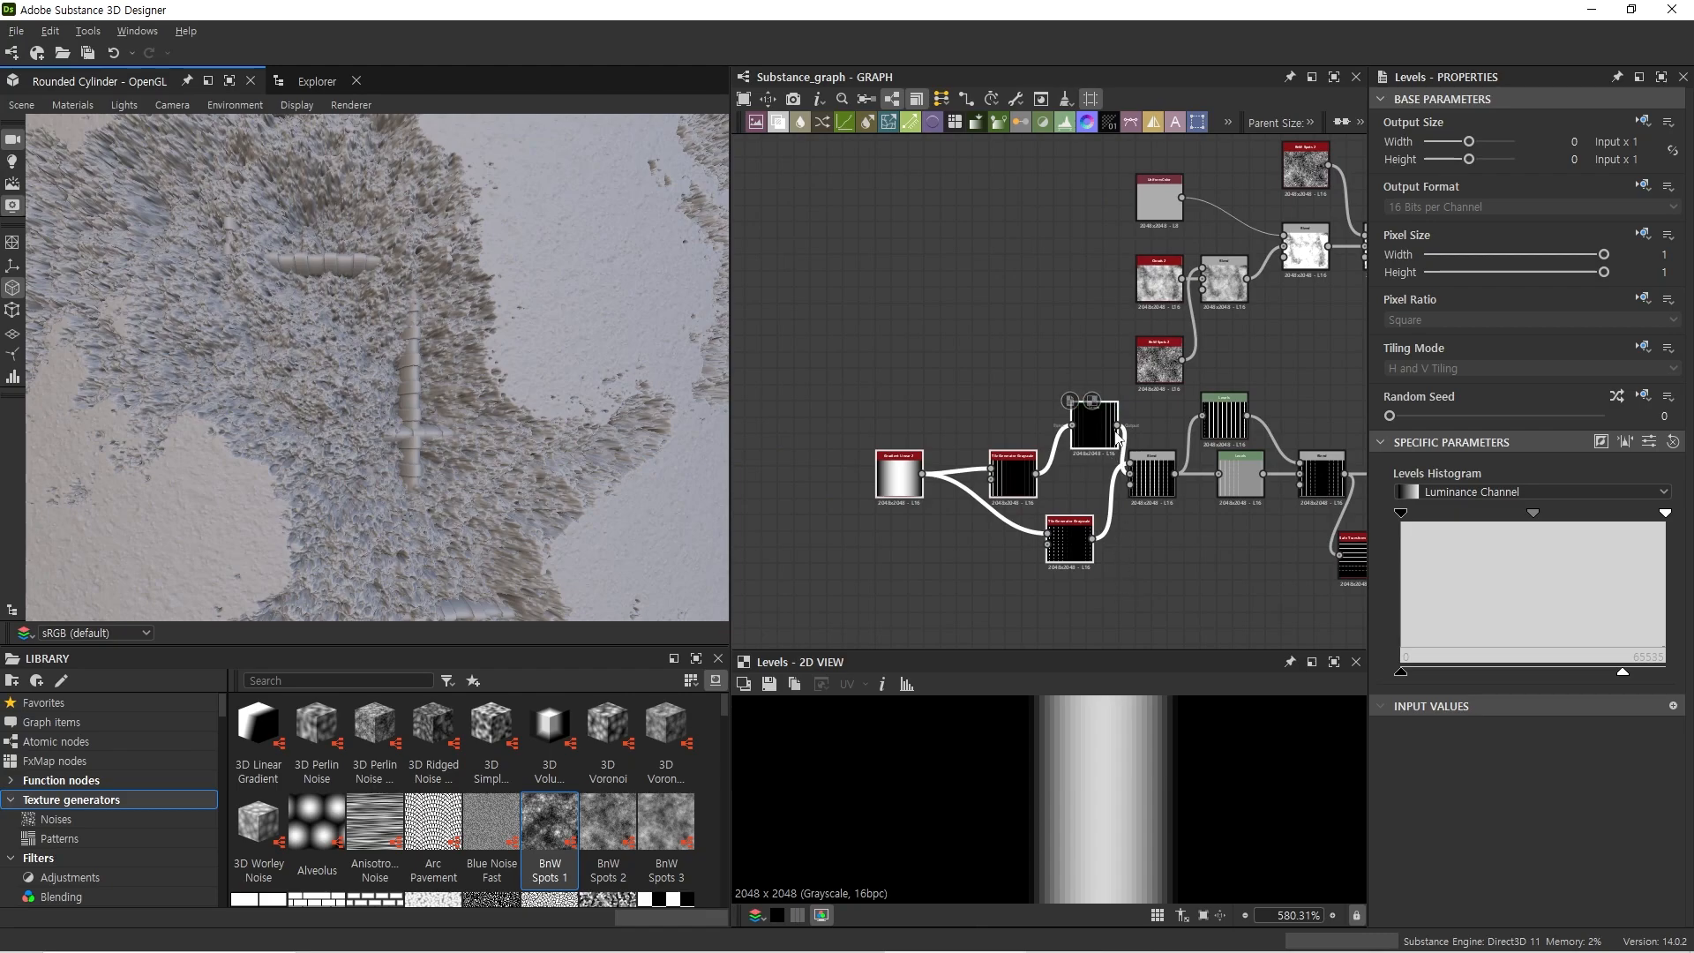
drag(1094, 425, 941, 425)
drag(925, 555, 975, 544)
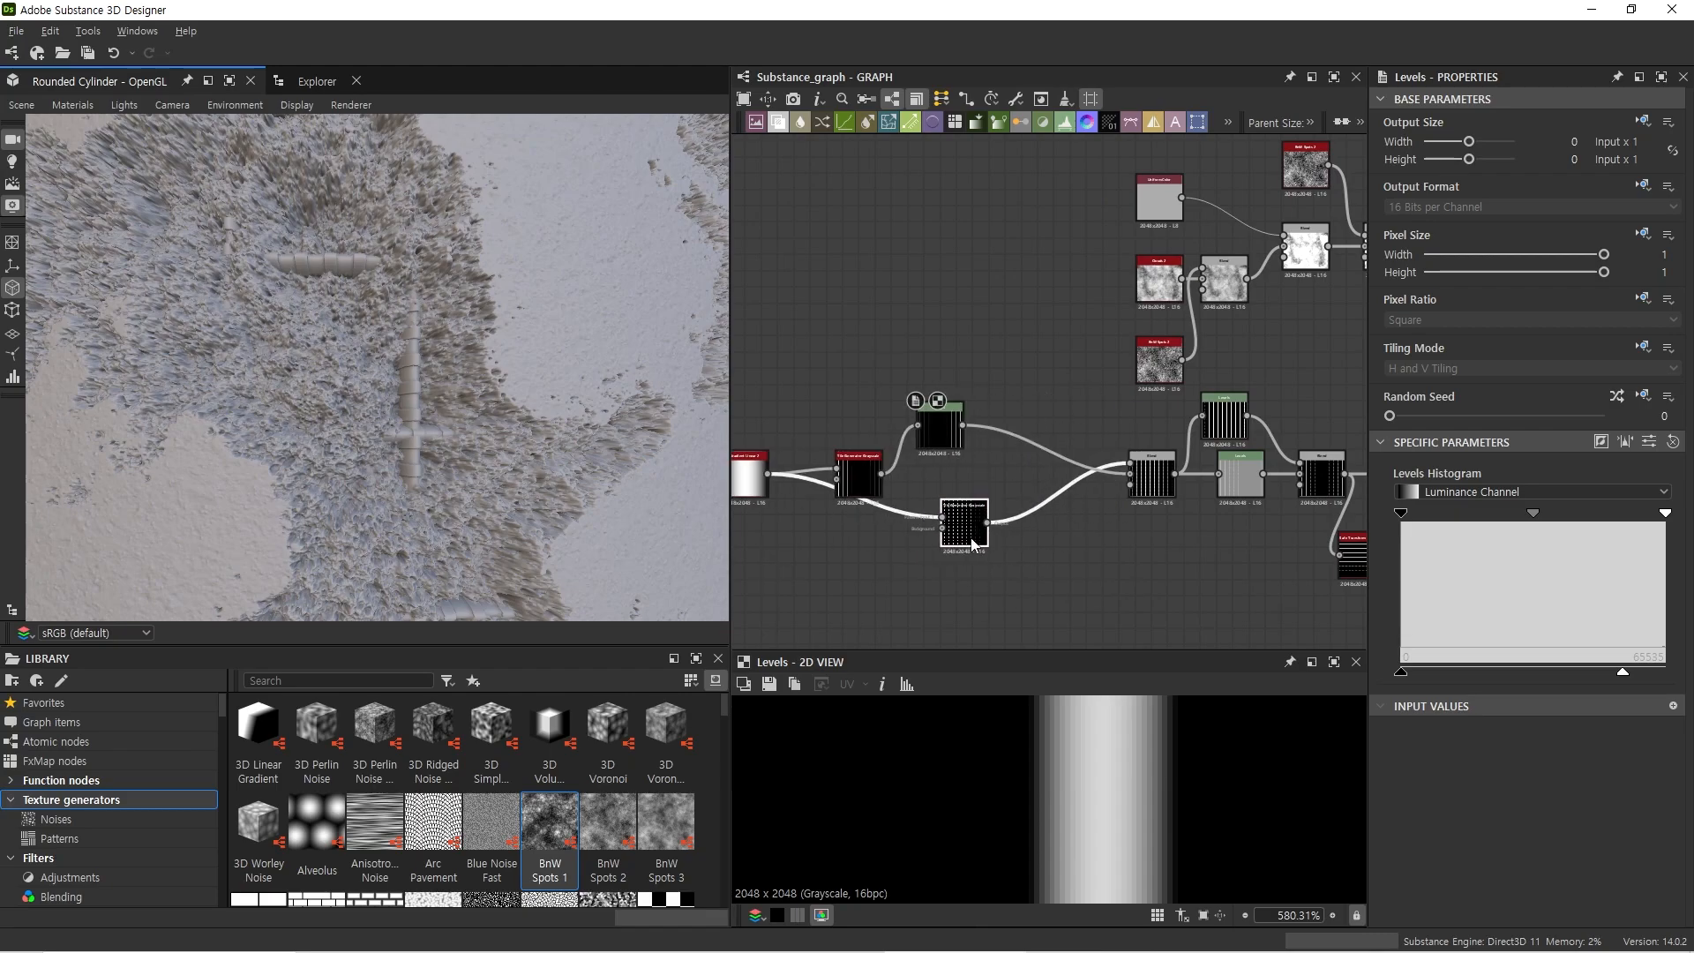
drag(1151, 481, 1052, 481)
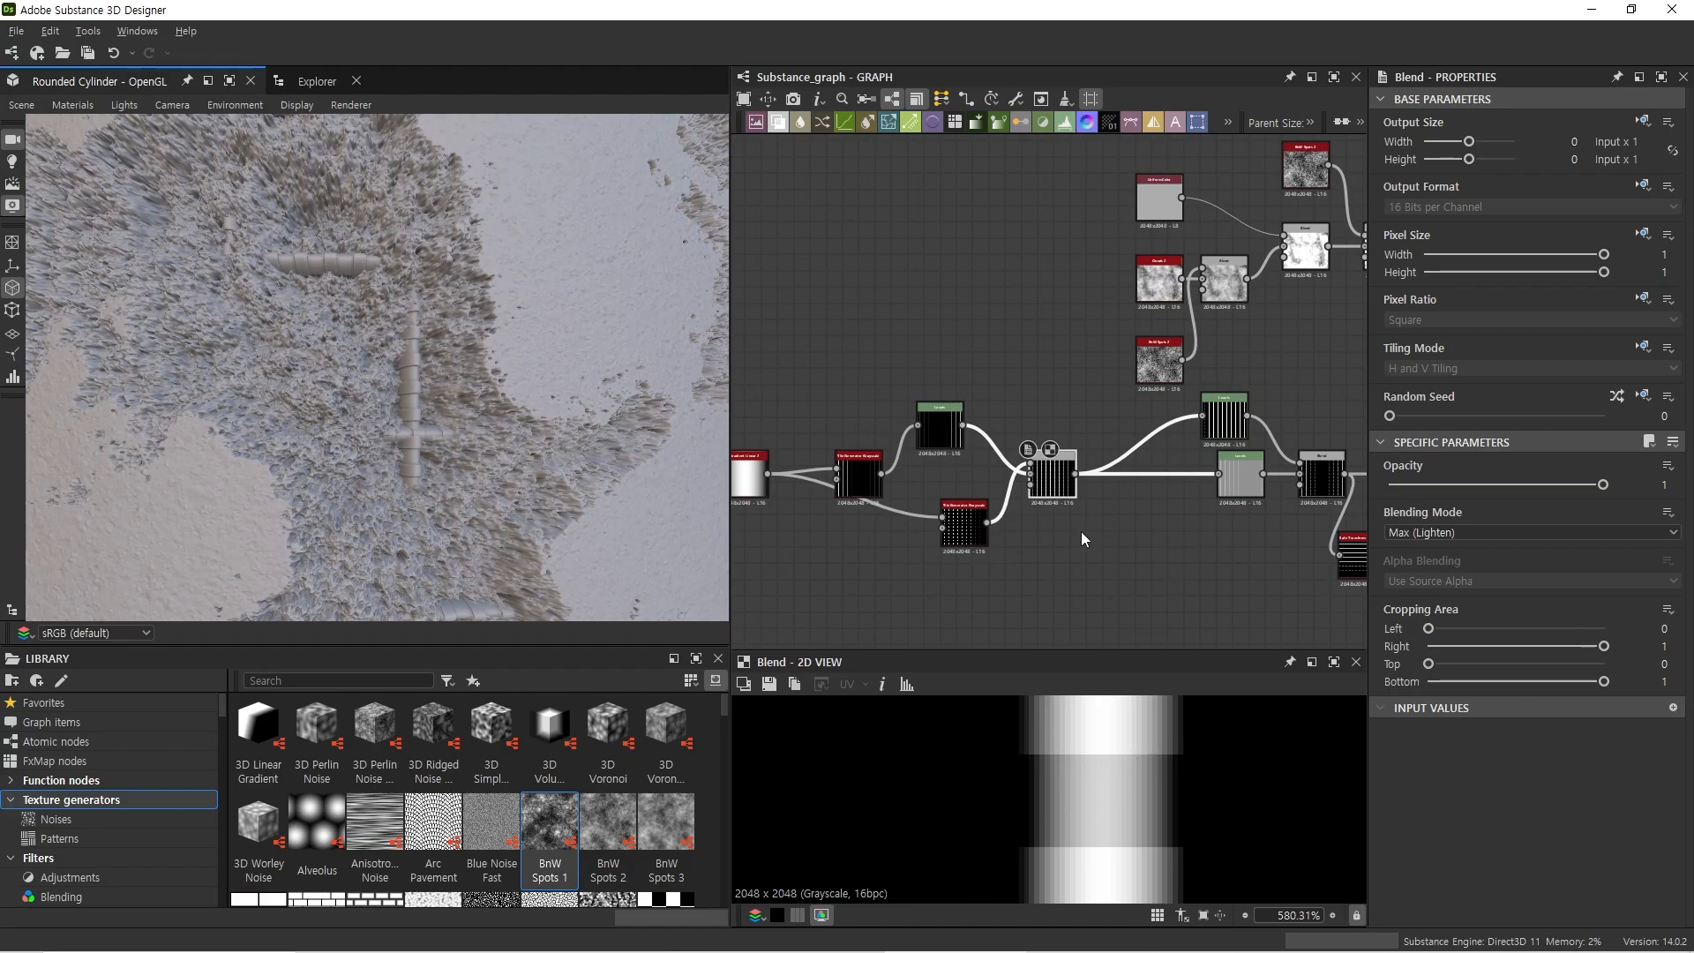
Step: Insert a Blur HQ Grayscale node after the segmented-strip Blend and set its Intensity to 0.39
middle_drag(1070, 488, 968, 485)
scroll(968, 485, up, 2)
key(space)
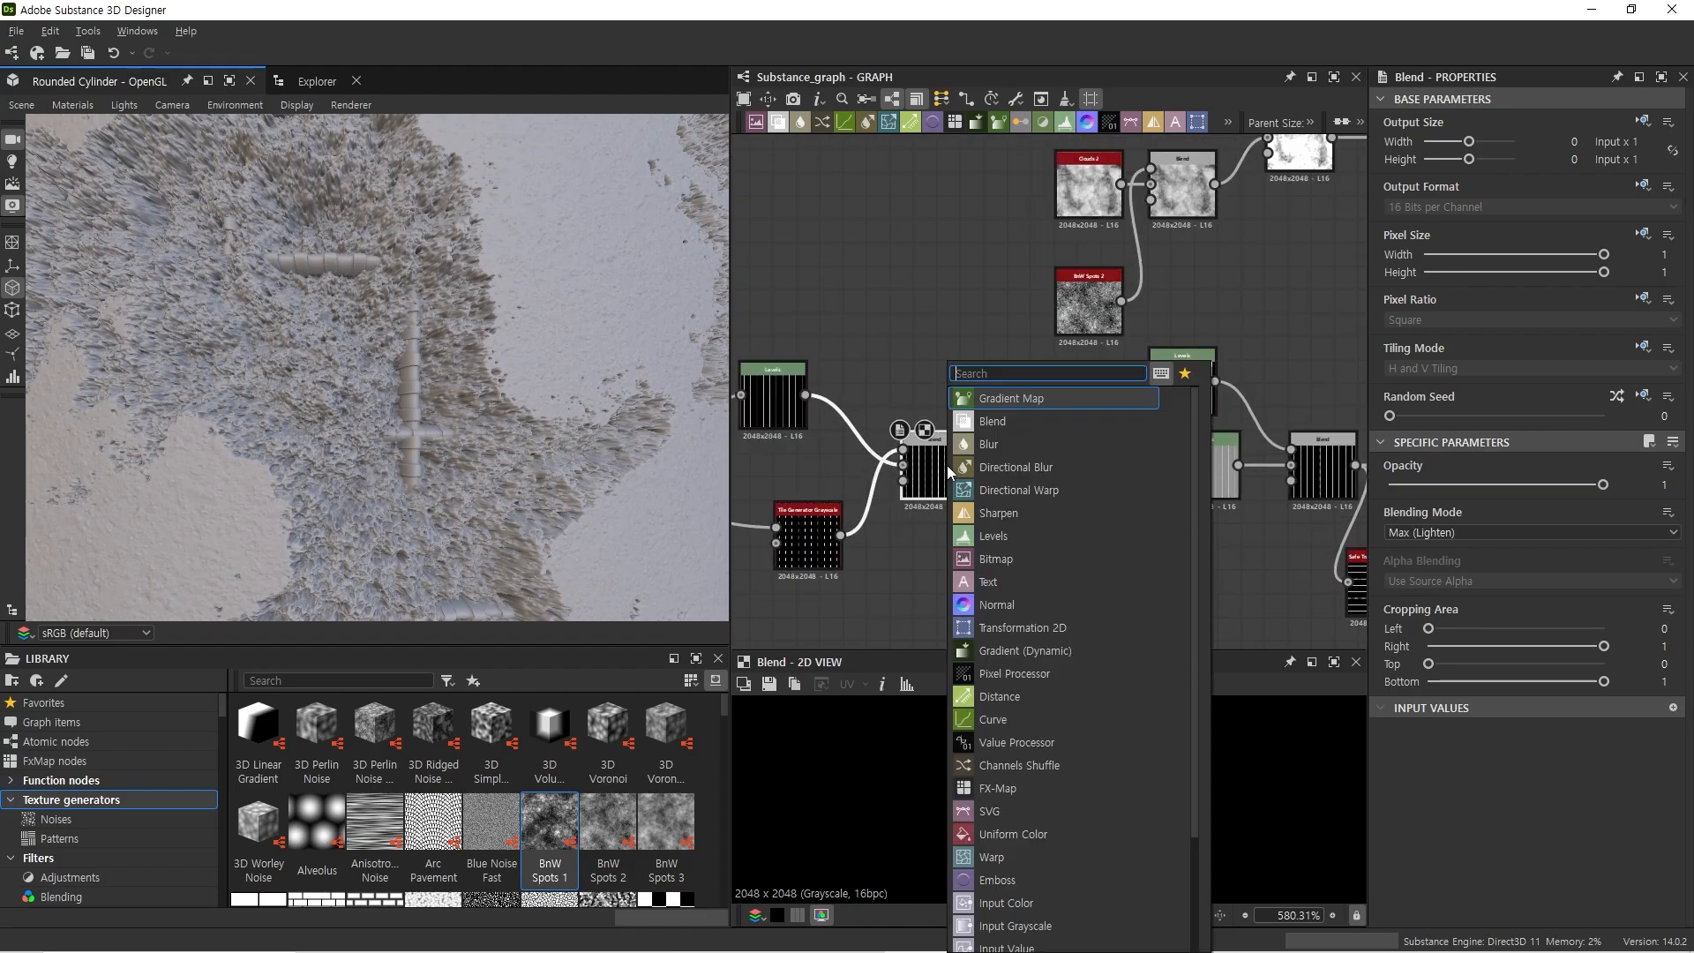
text(bl)
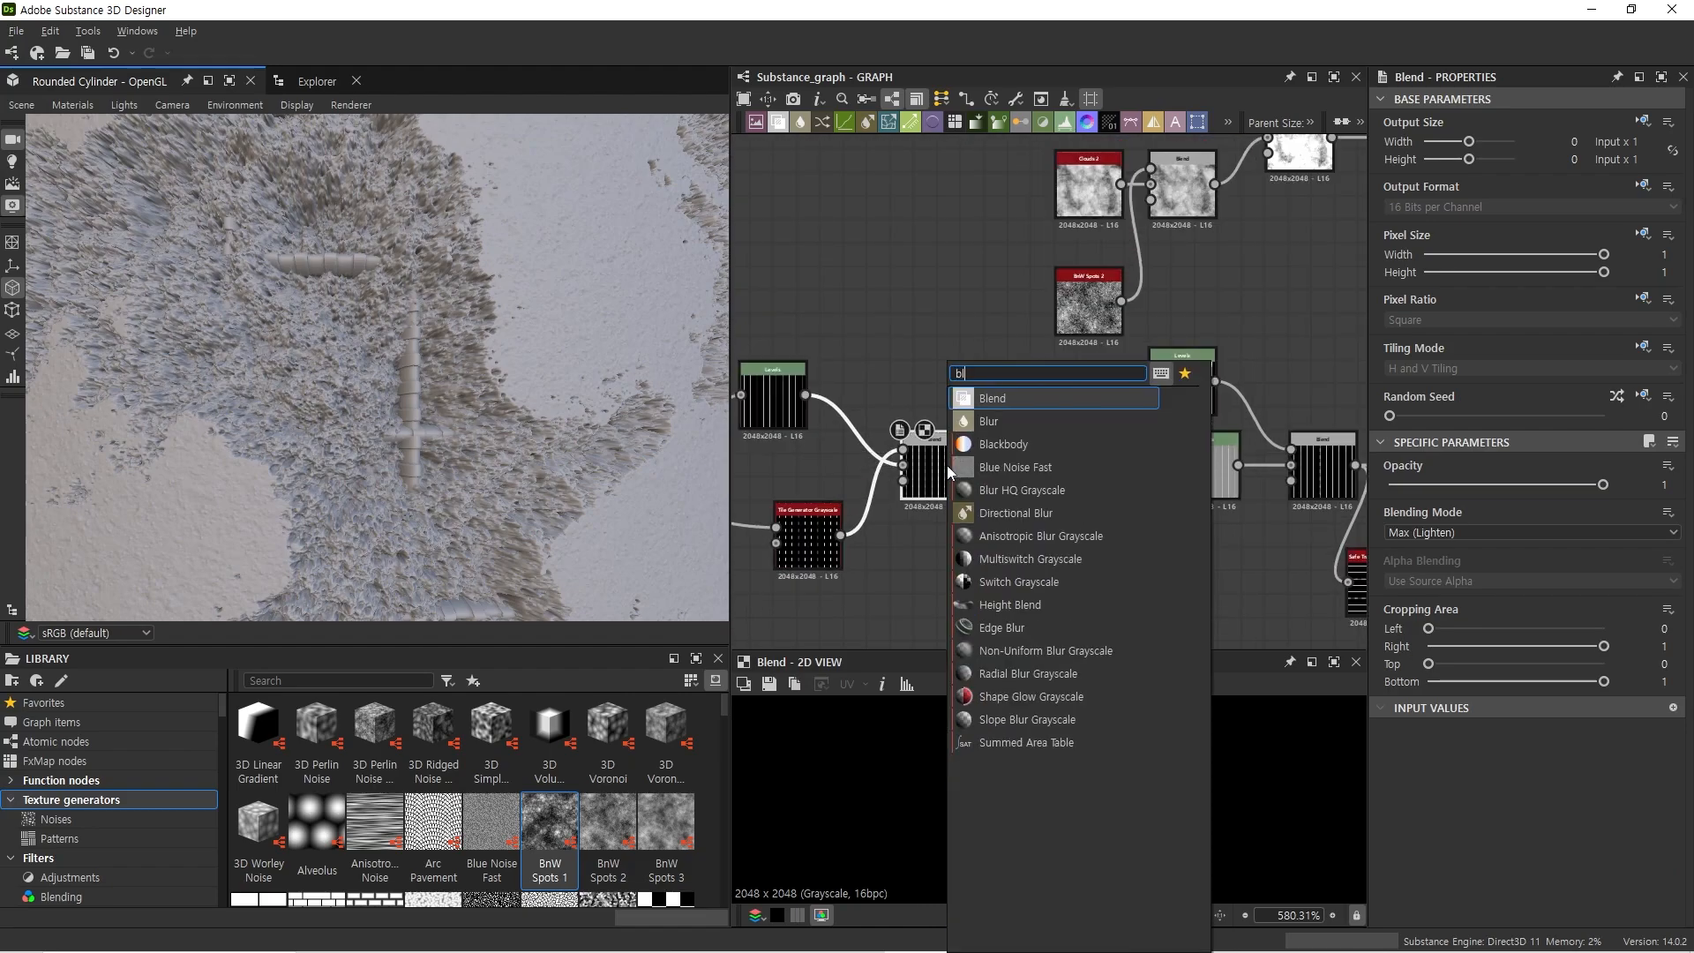
click(1014, 484)
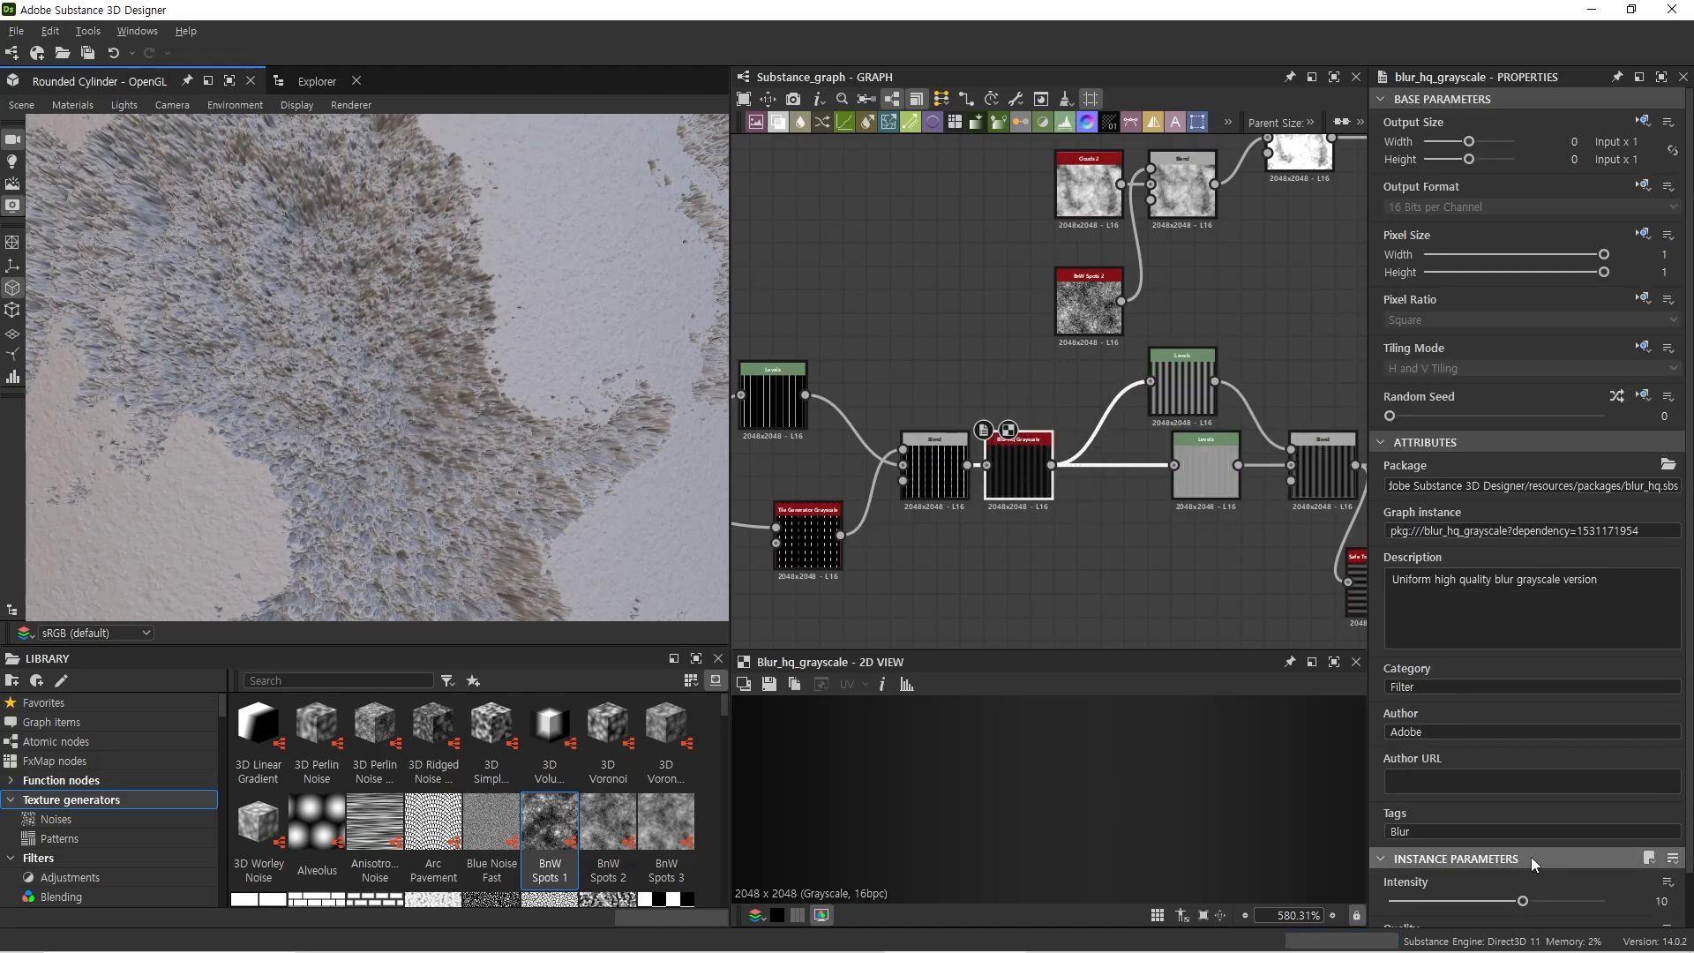
click(1403, 904)
drag(1403, 902, 1395, 906)
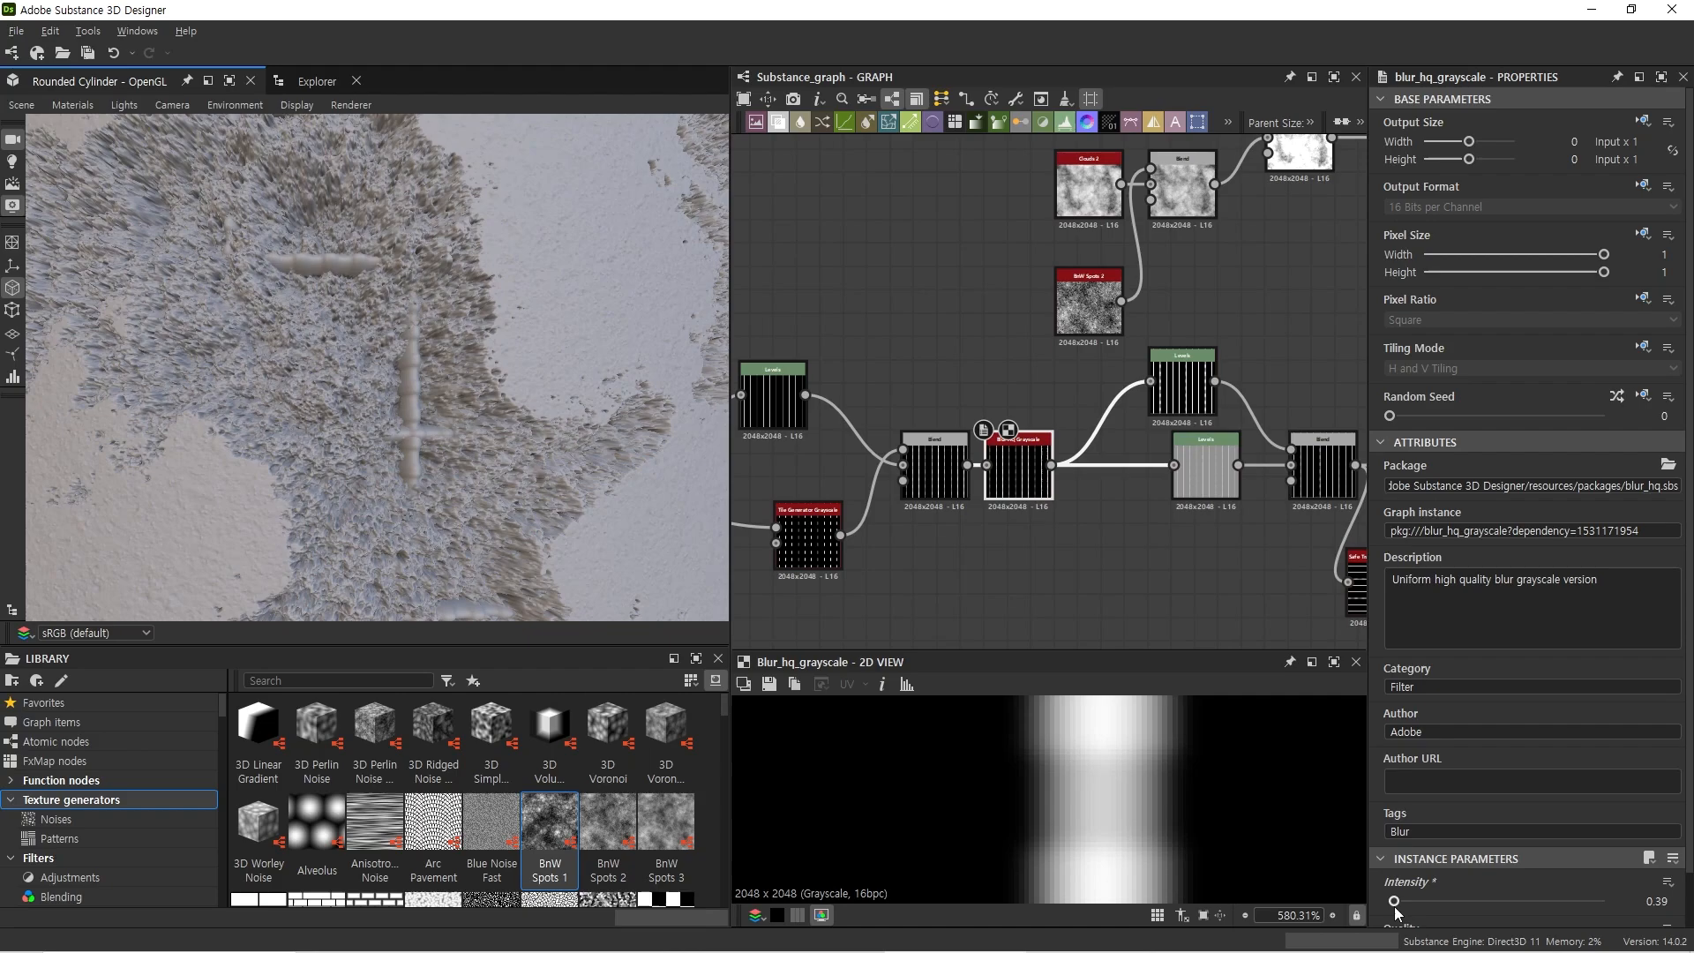
middle_drag(1053, 595, 1019, 499)
click(1018, 499)
key(space)
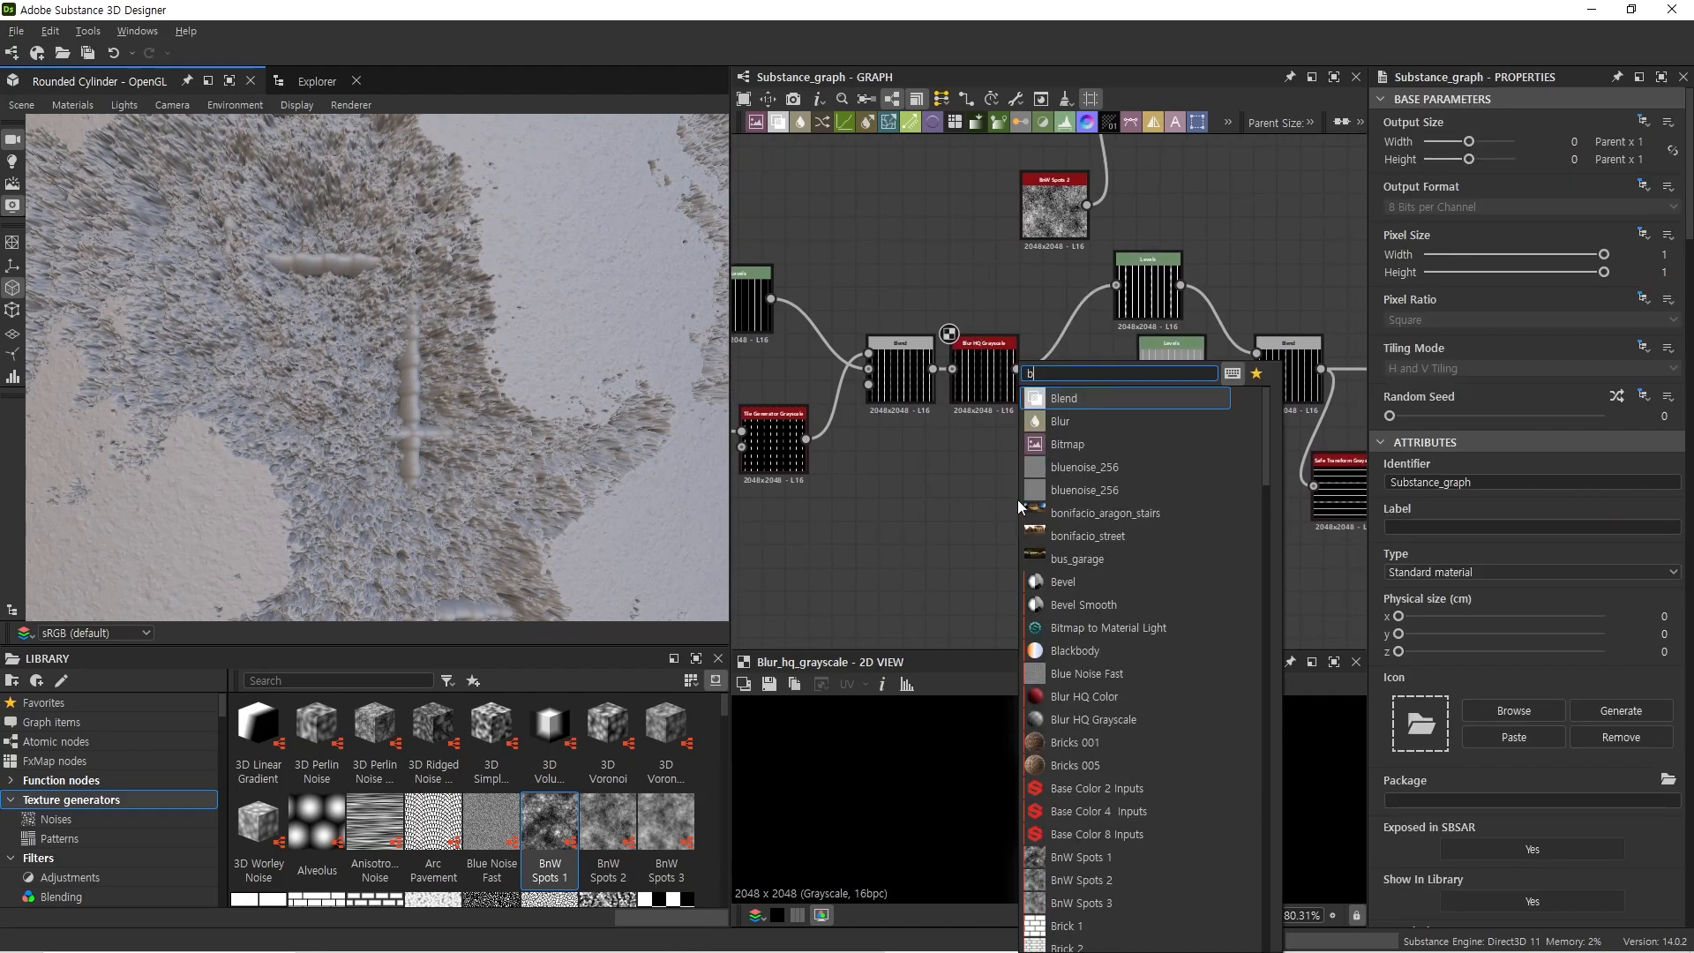
text(bl)
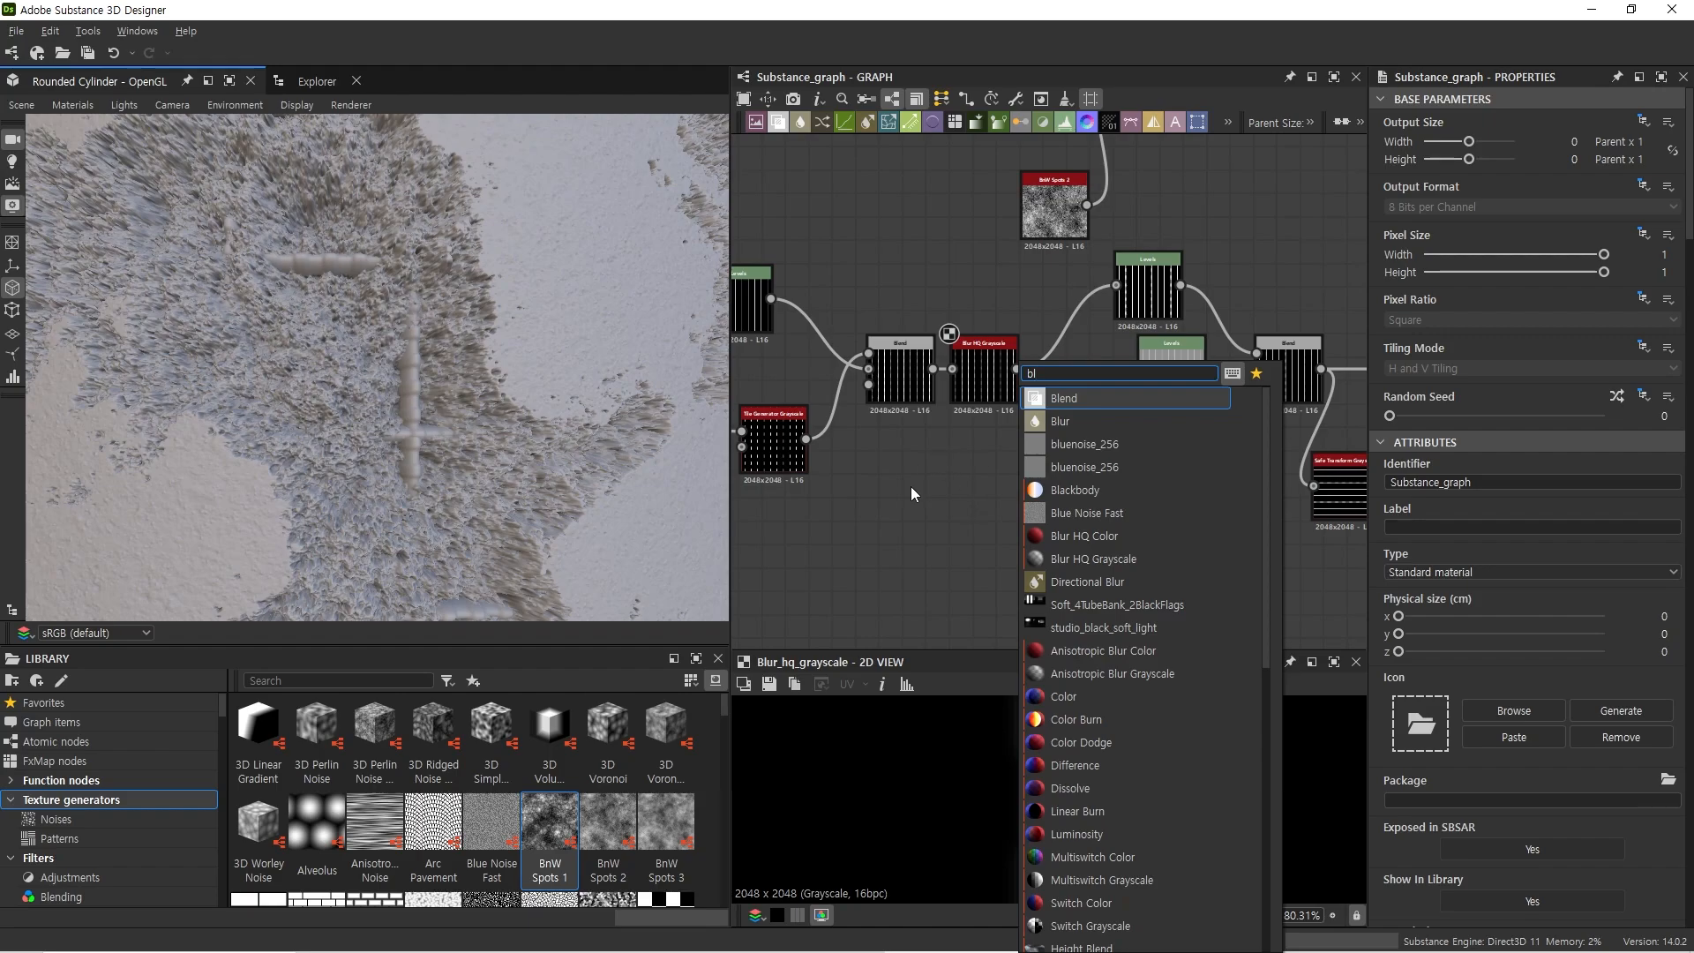
Step: Set the Intensity of the Blur HQ Grayscale node after the segmented-strip Blend to 0.2 and check the relief on the cylinder
middle_drag(912, 487, 1170, 529)
scroll(1180, 532, down, 2)
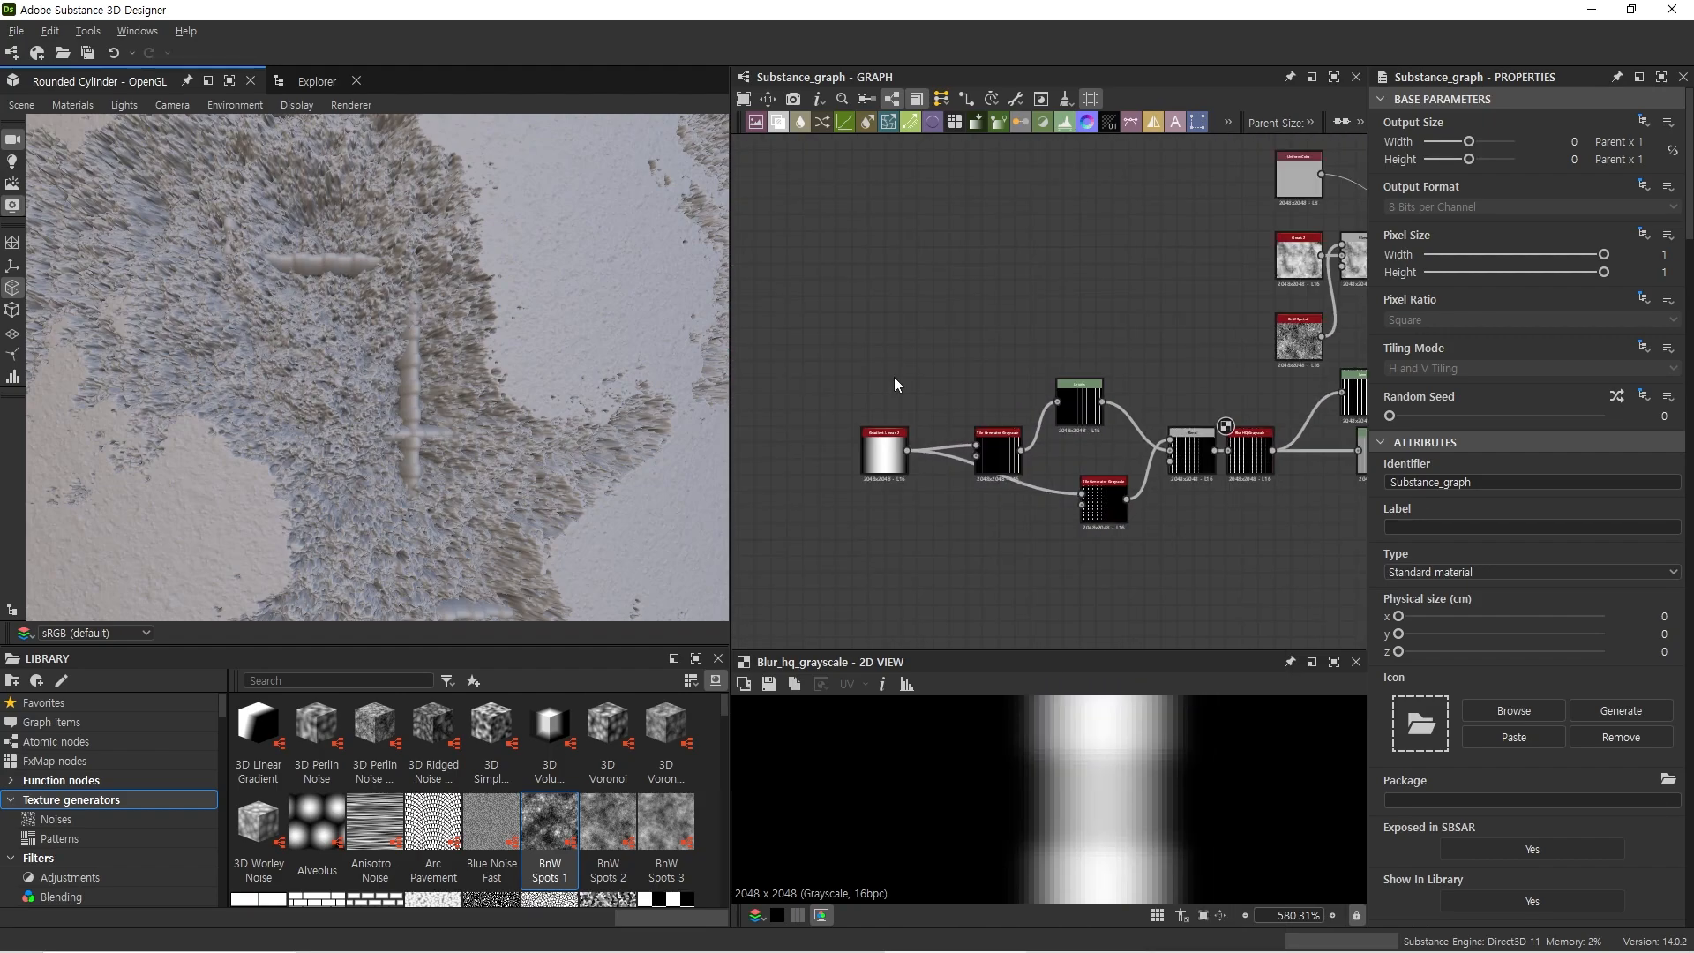
drag(851, 309, 1209, 616)
scroll(1200, 501, up, 3)
middle_drag(1199, 499, 1003, 506)
scroll(1014, 459, up, 3)
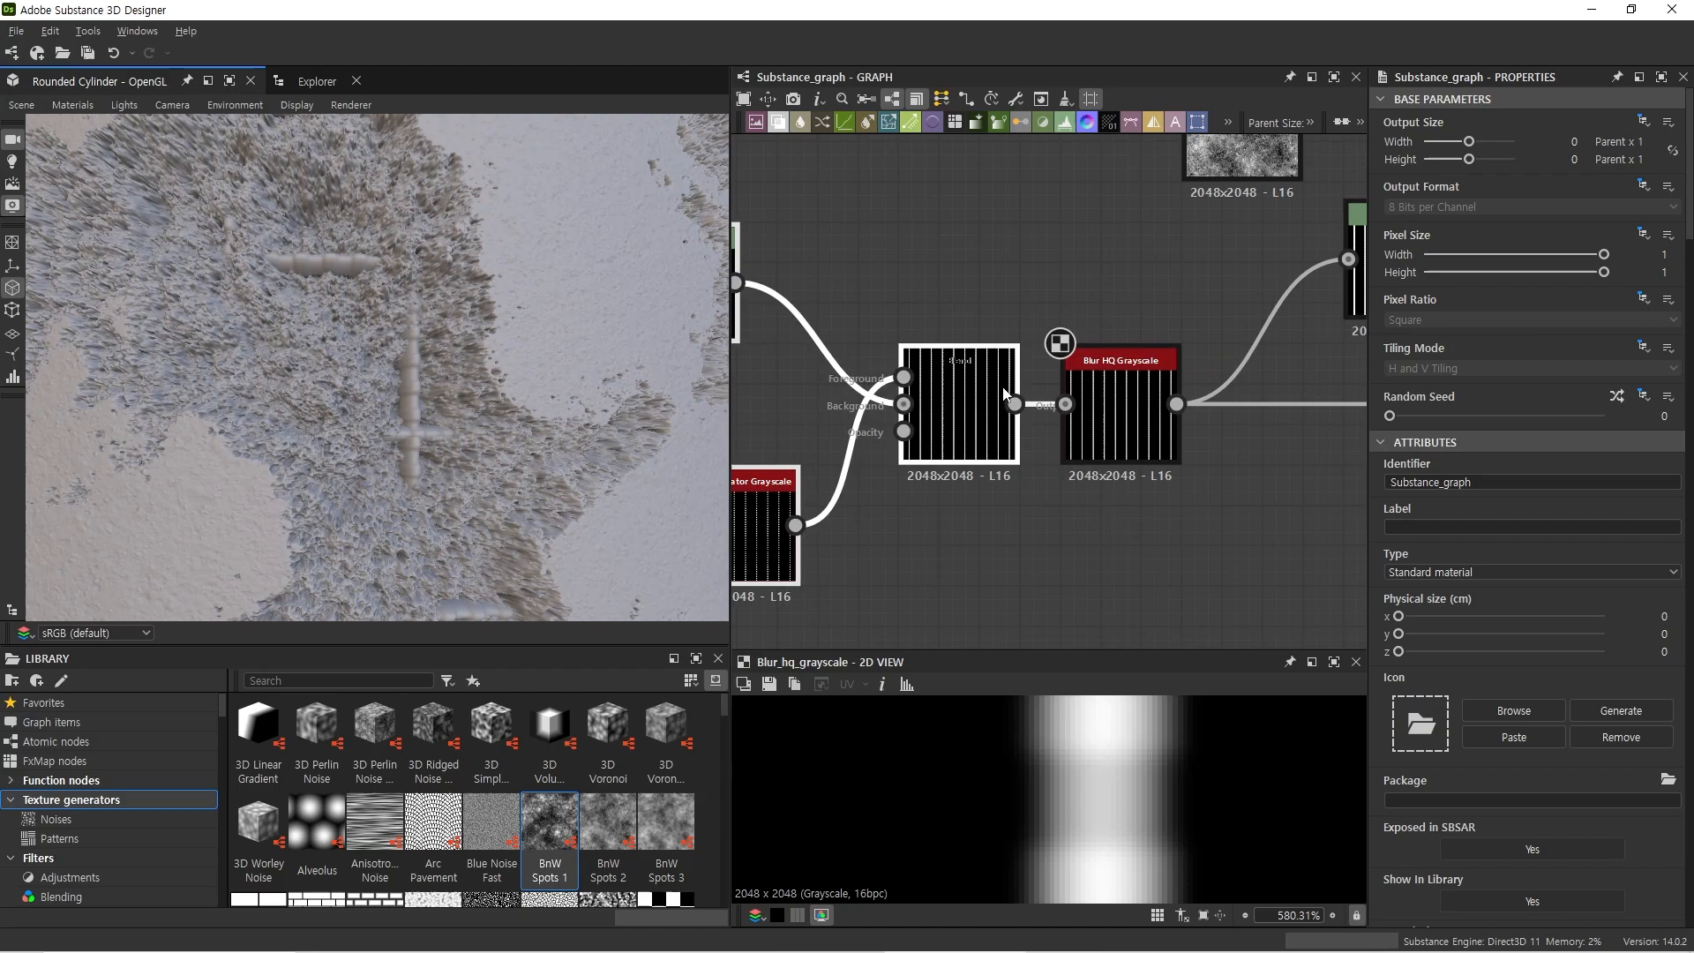
click(1118, 415)
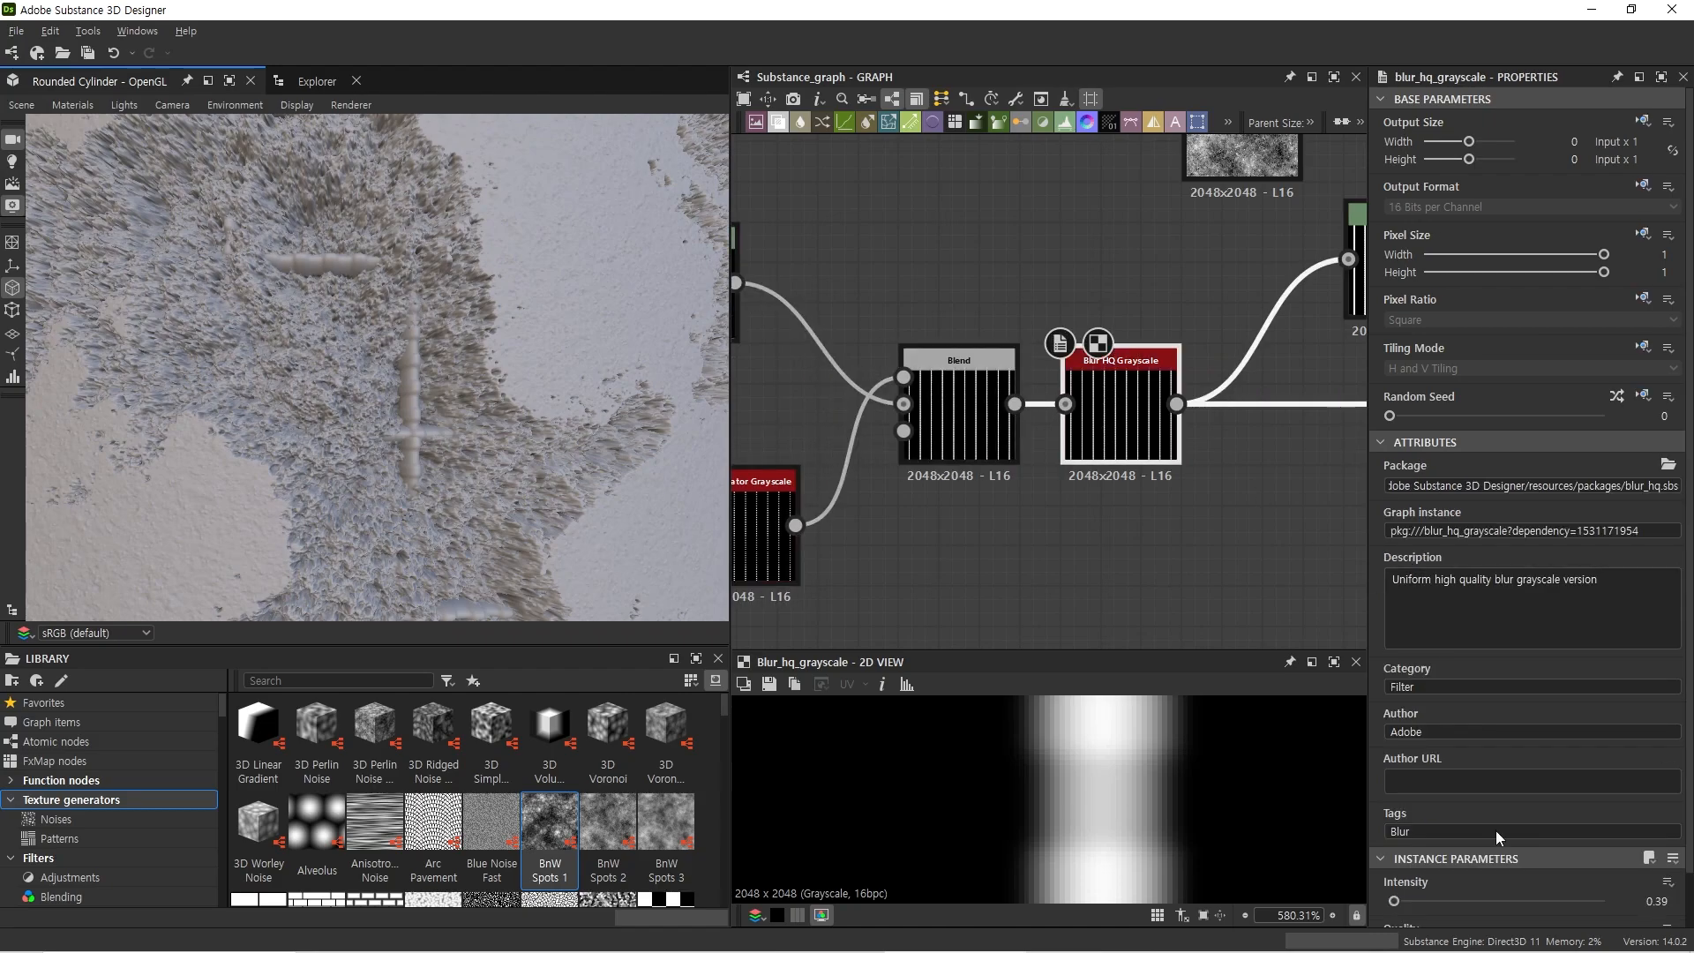
drag(1657, 901, 1673, 902)
text(2)
key(Return)
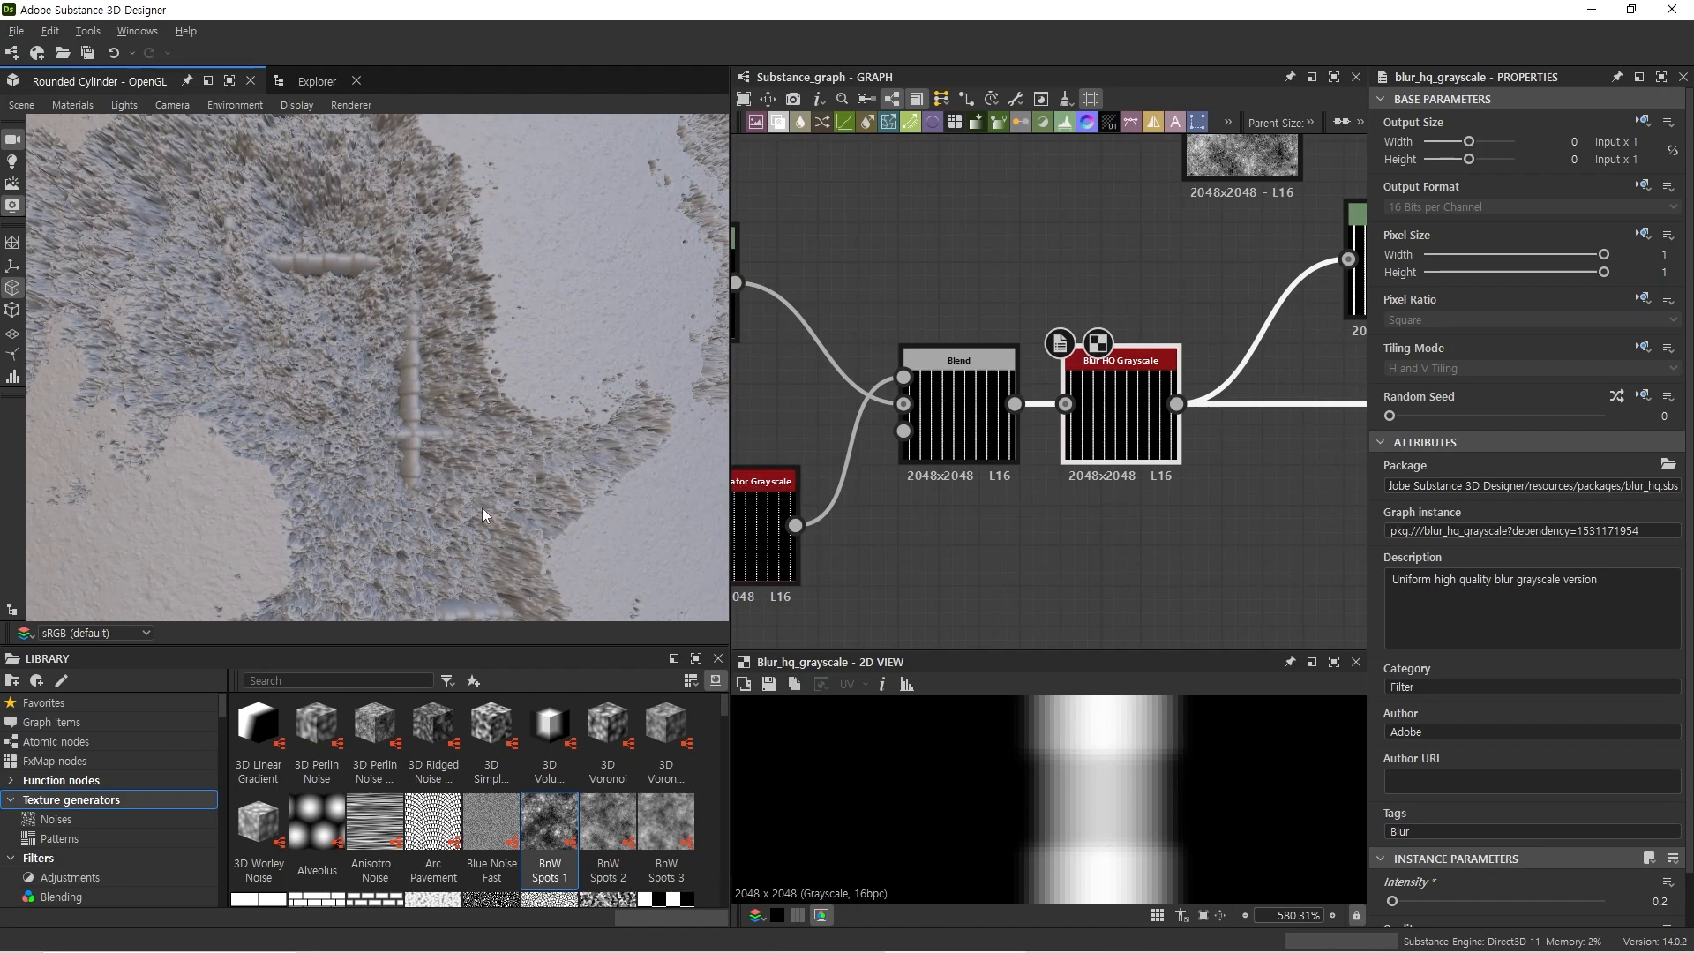
scroll(481, 506, down, 6)
drag(425, 369, 370, 367)
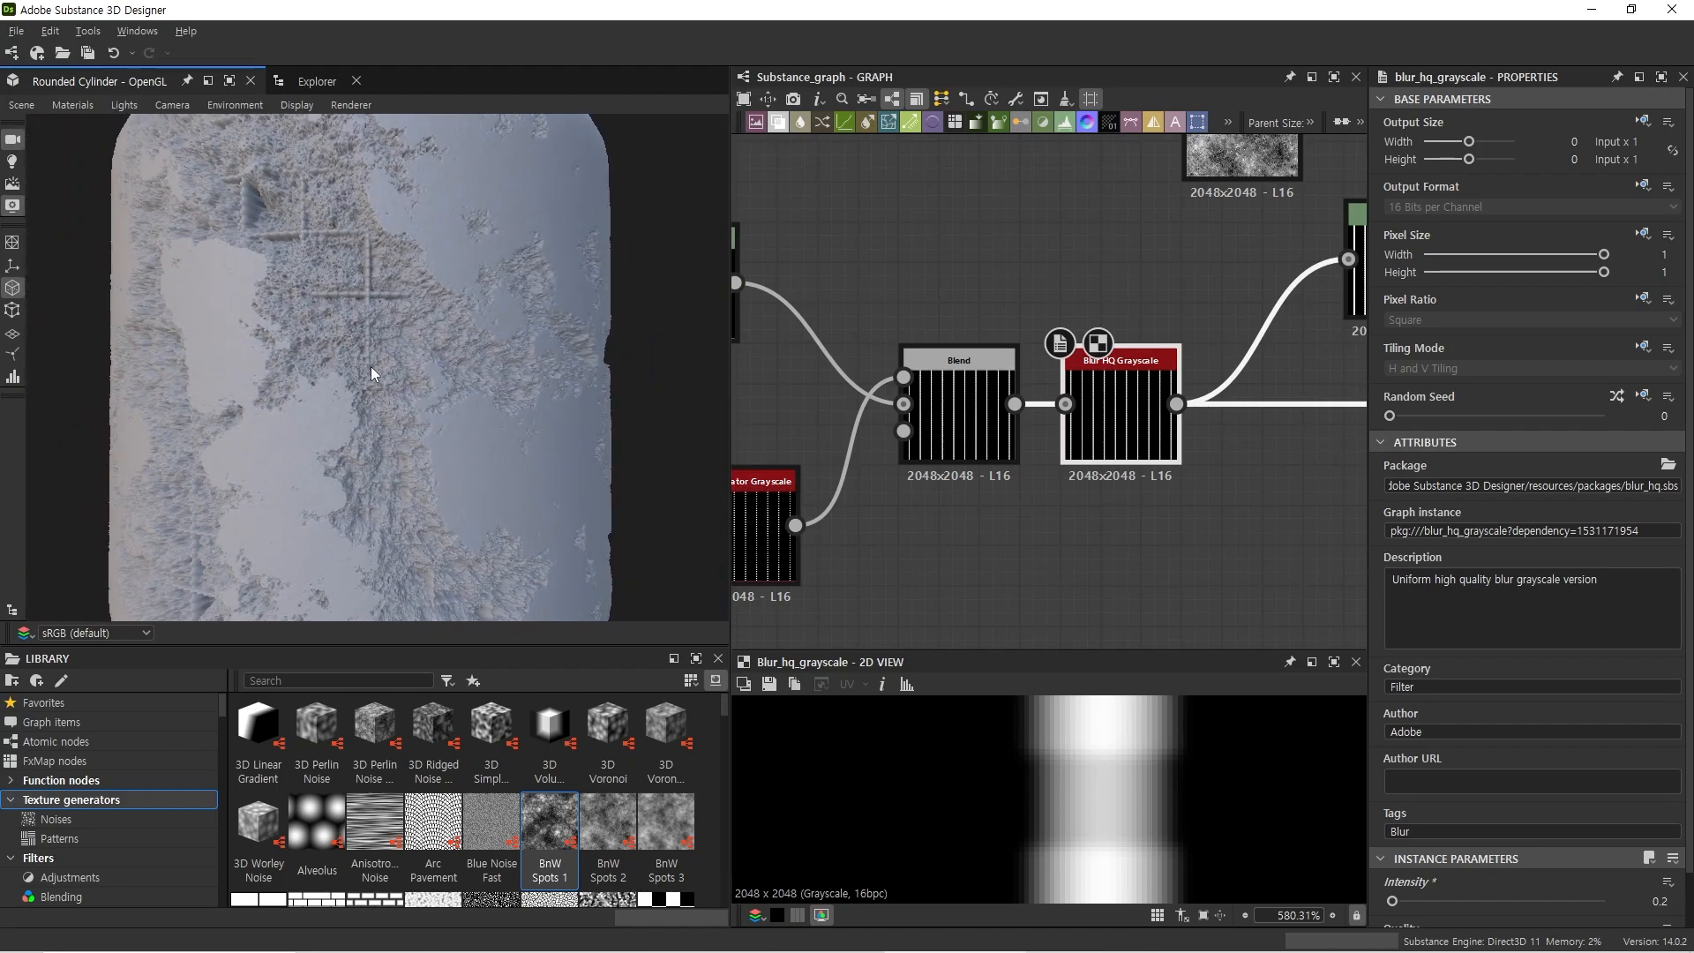
Step: Move the Ambient Occlusion (HBAO) node close to the Ambient Occlusion output
scroll(1047, 412, down, 5)
middle_drag(1138, 424, 847, 442)
middle_drag(1103, 437, 898, 451)
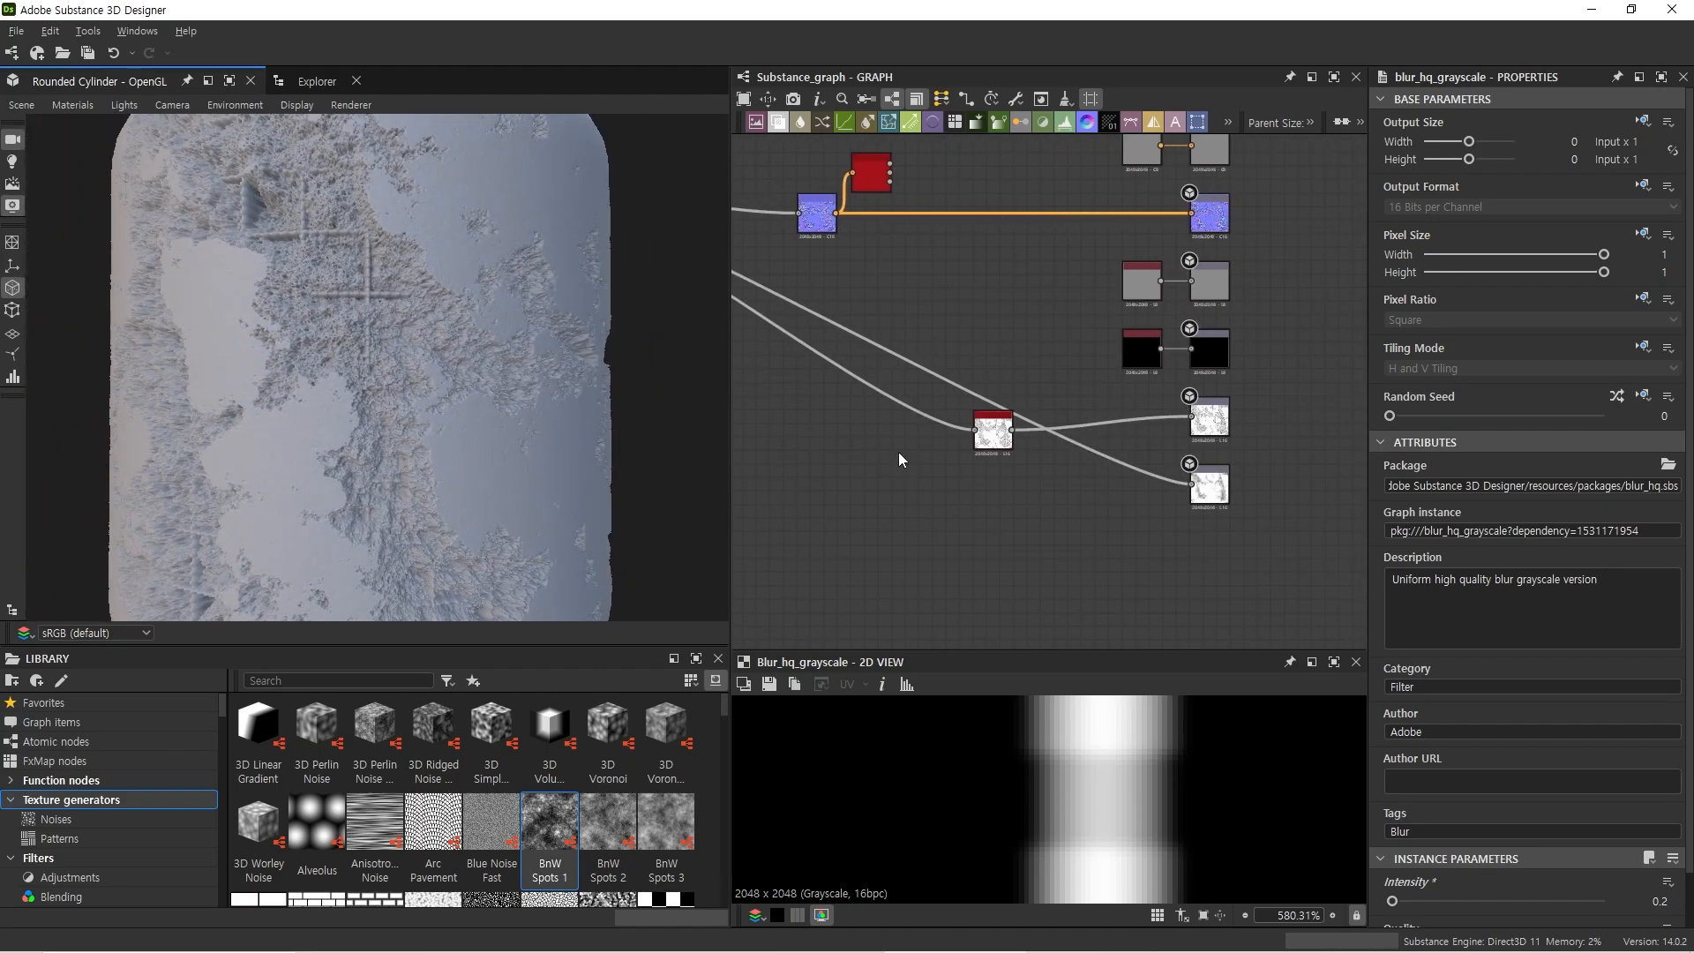
scroll(991, 429, up, 3)
drag(993, 432, 1249, 408)
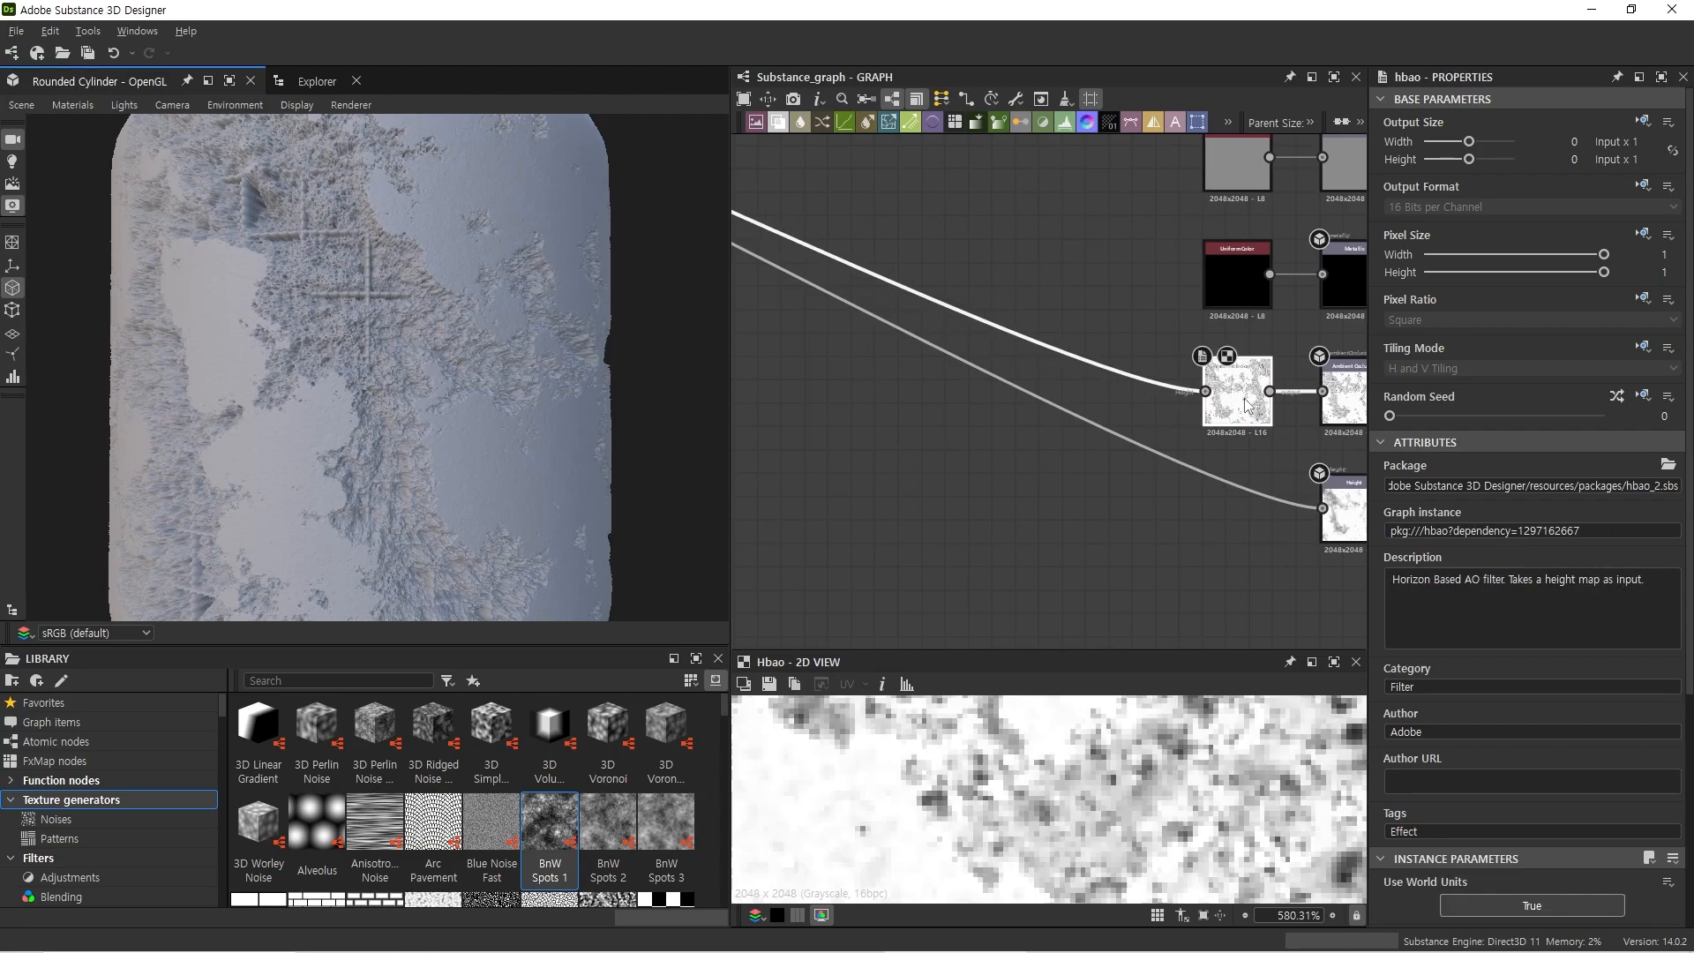
Step: Raise the HBAO node's Height Scale to about 49.18 cm while checking the occlusion map
middle_drag(1277, 404, 1185, 410)
scroll(1086, 778, down, 17)
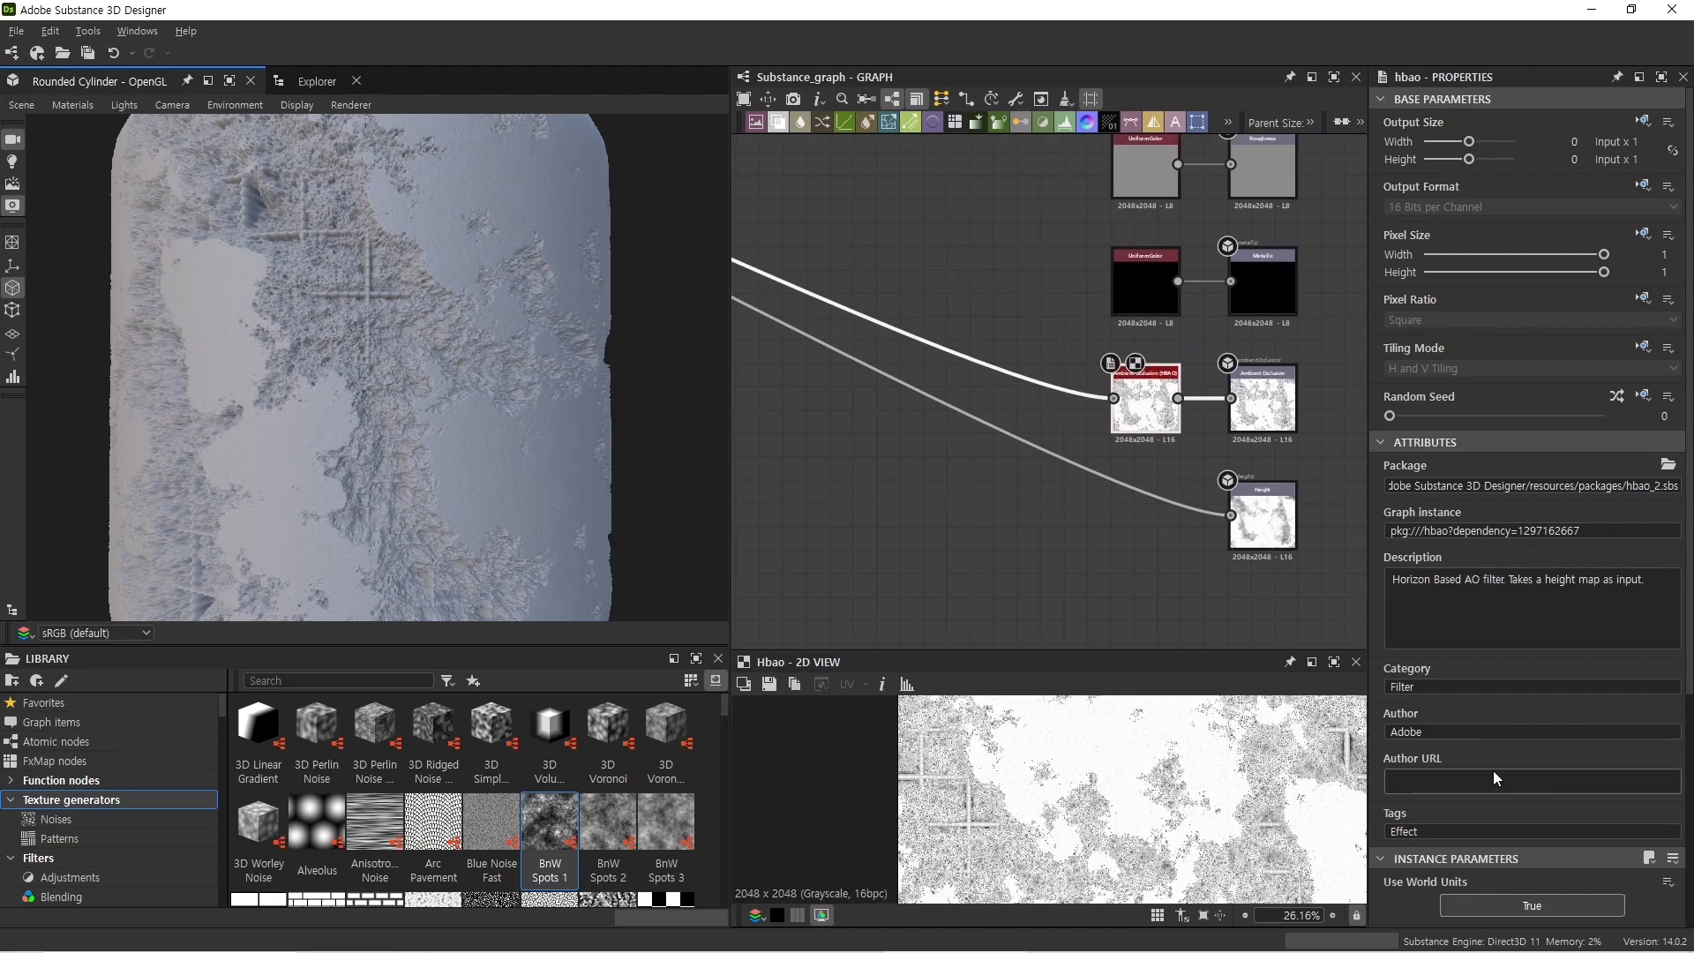
scroll(1497, 779, down, 4)
scroll(1493, 773, down, 2)
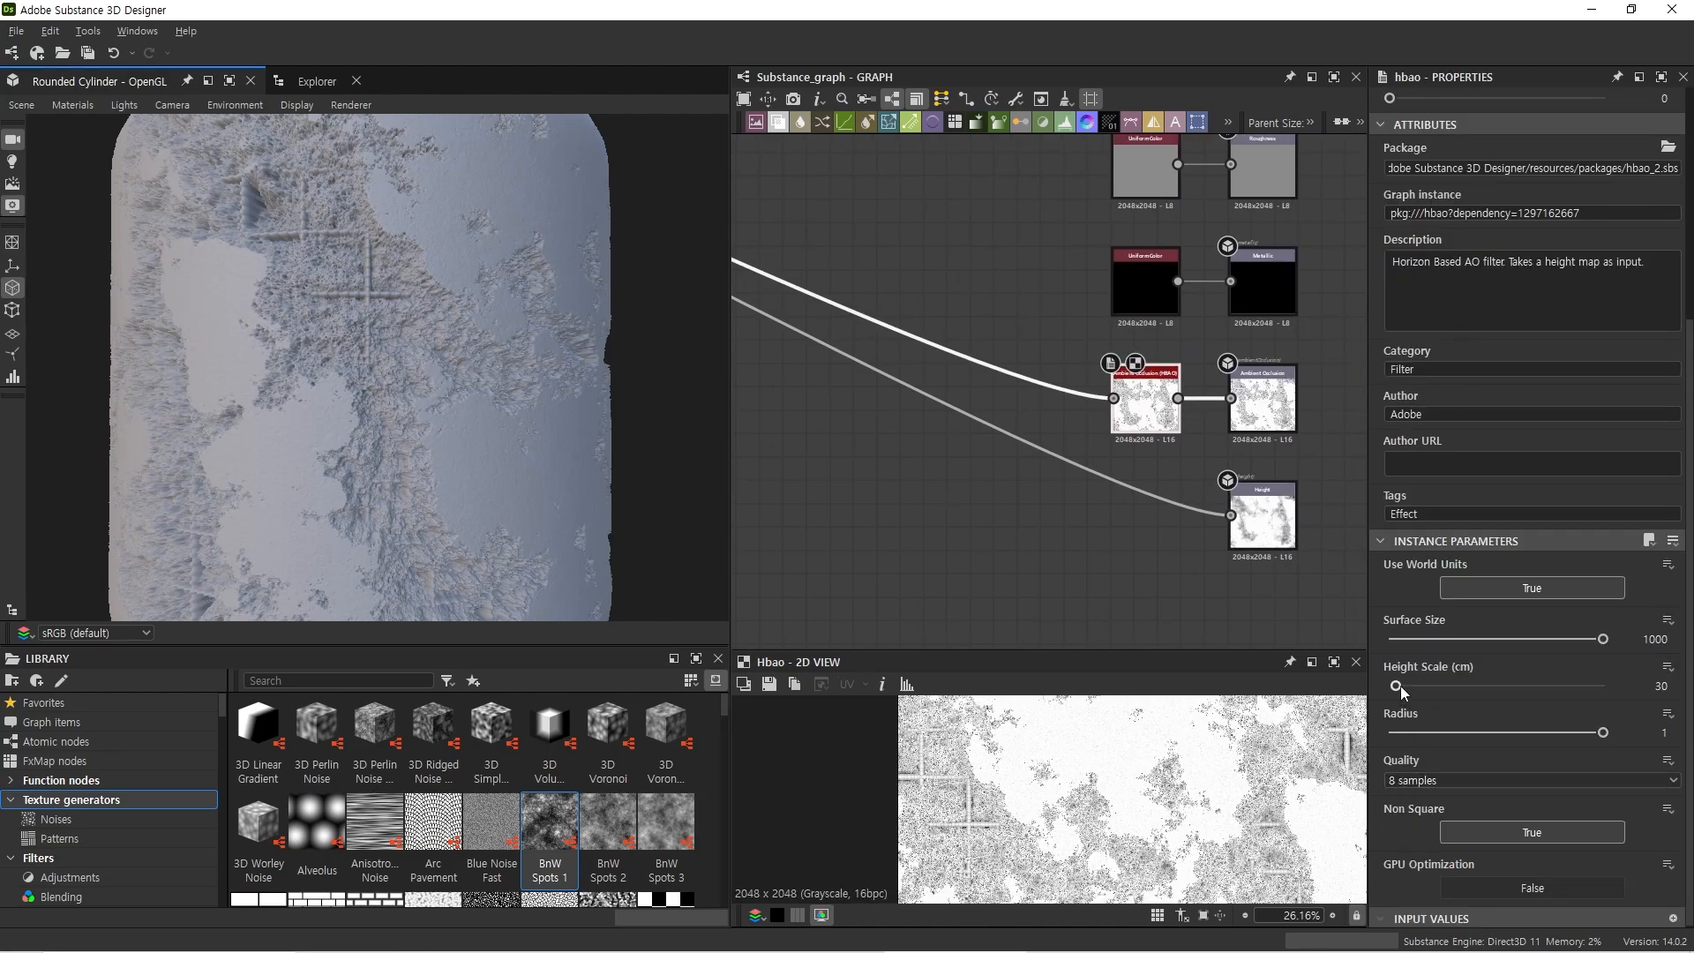
drag(1400, 686, 1405, 687)
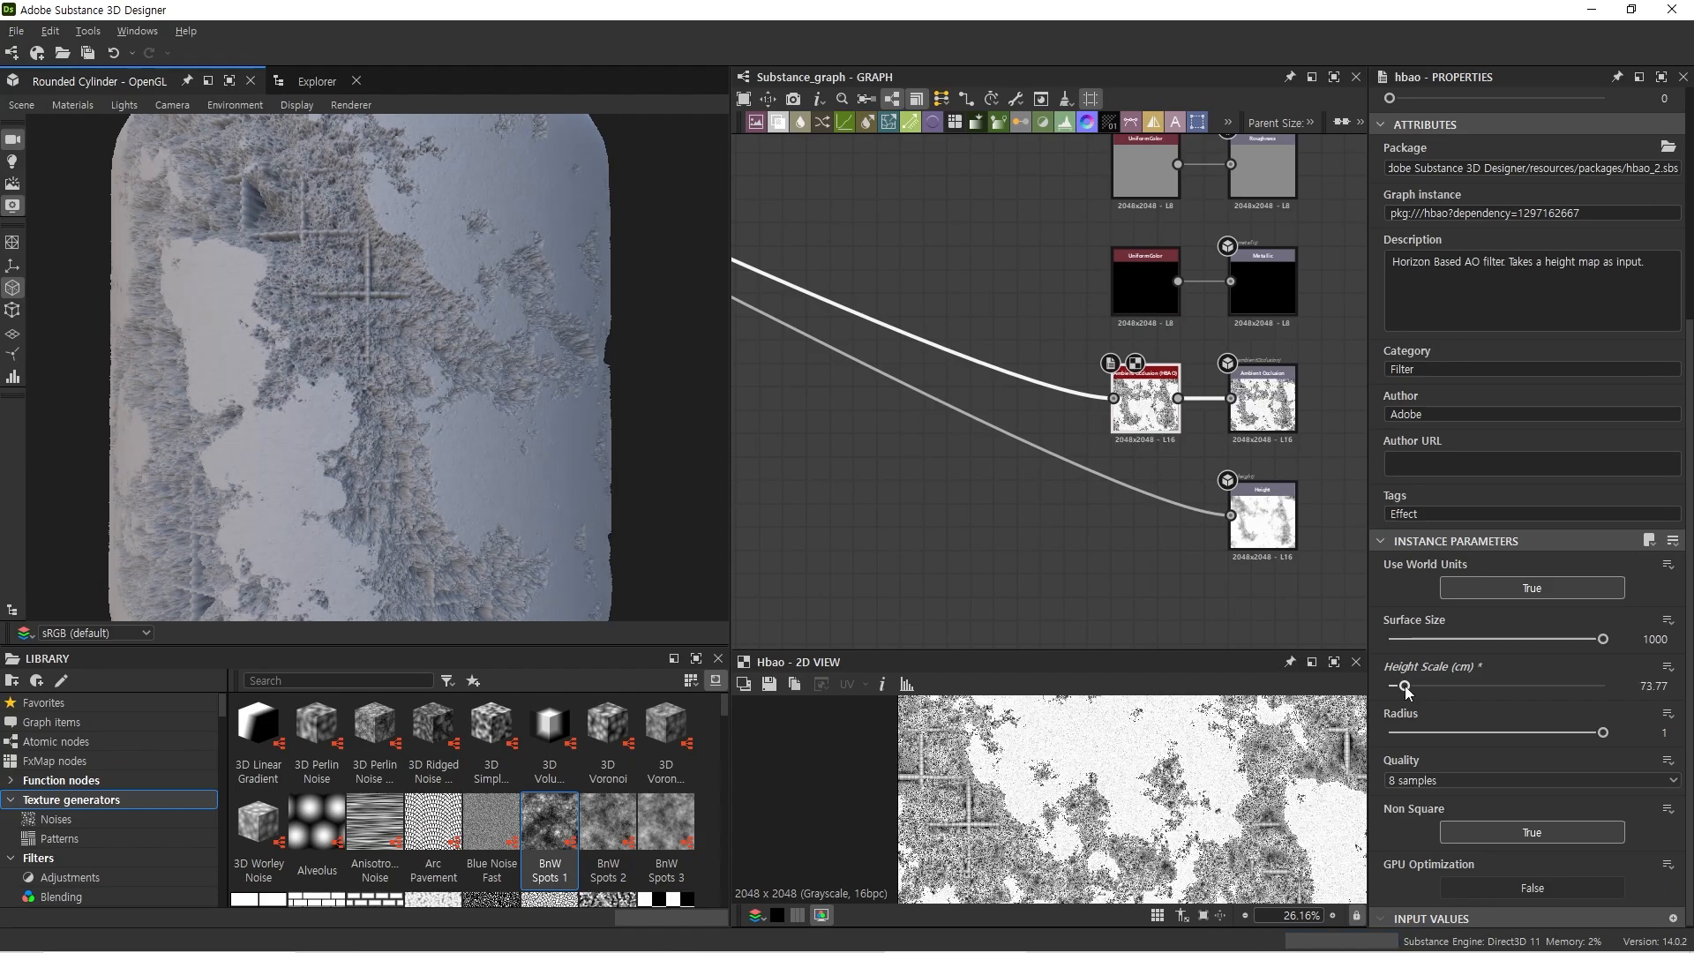
middle_drag(1086, 500, 1061, 561)
scroll(975, 814, up, 6)
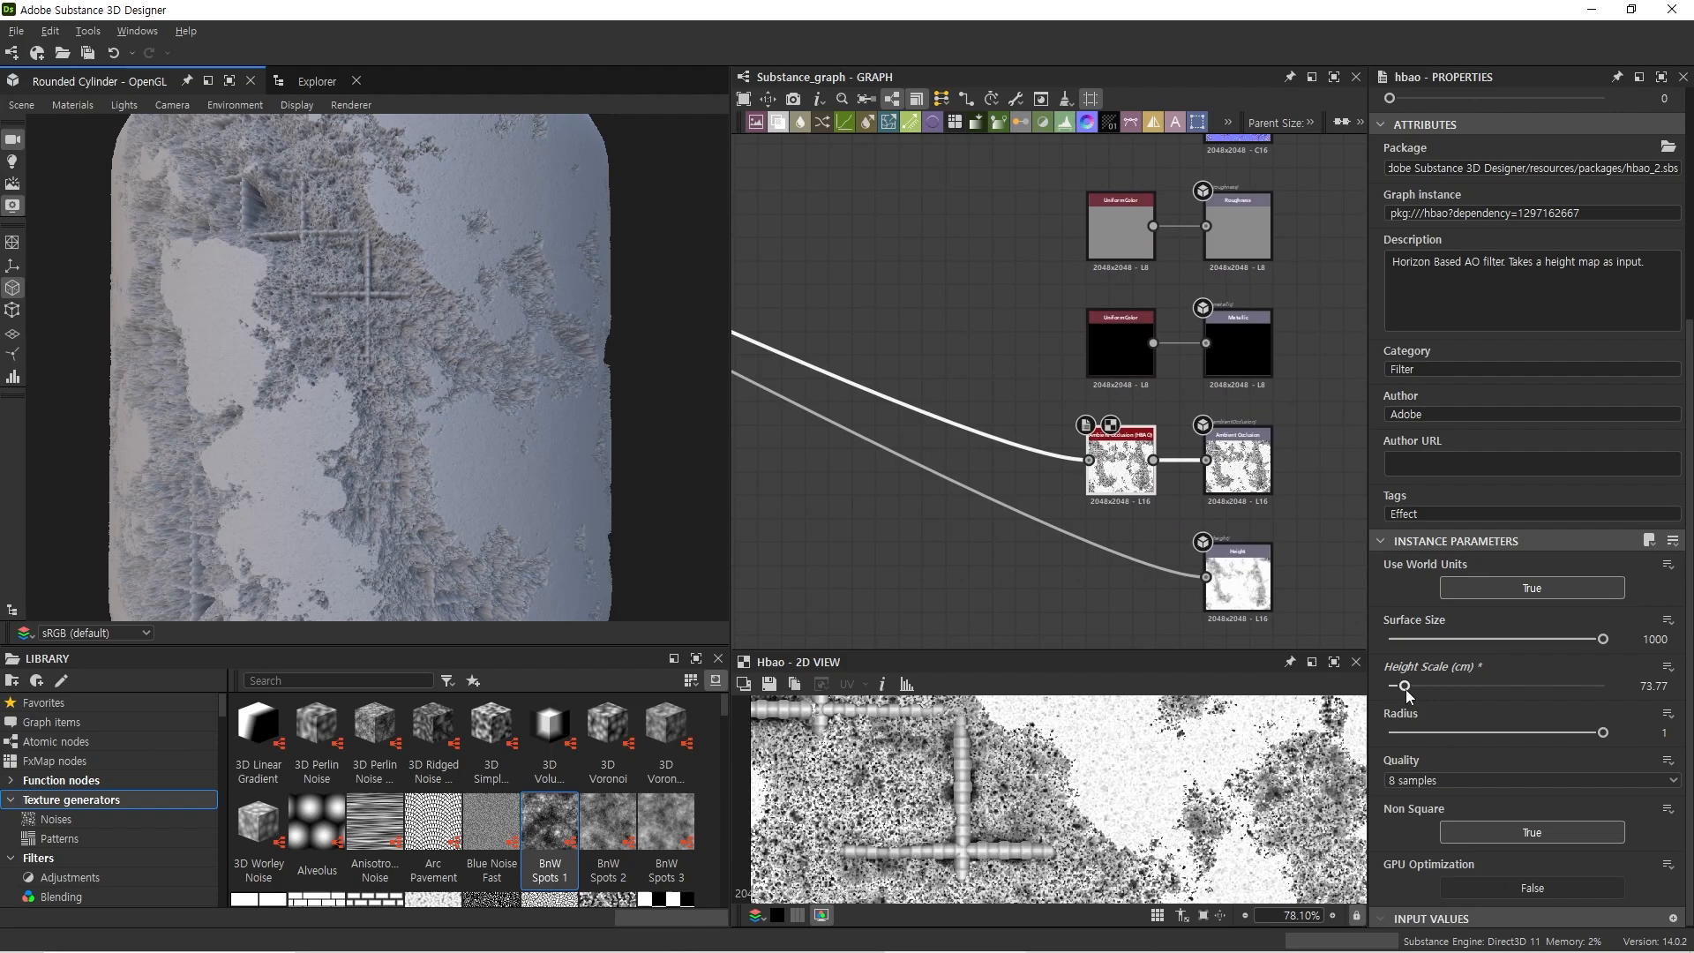
drag(1405, 686, 1399, 687)
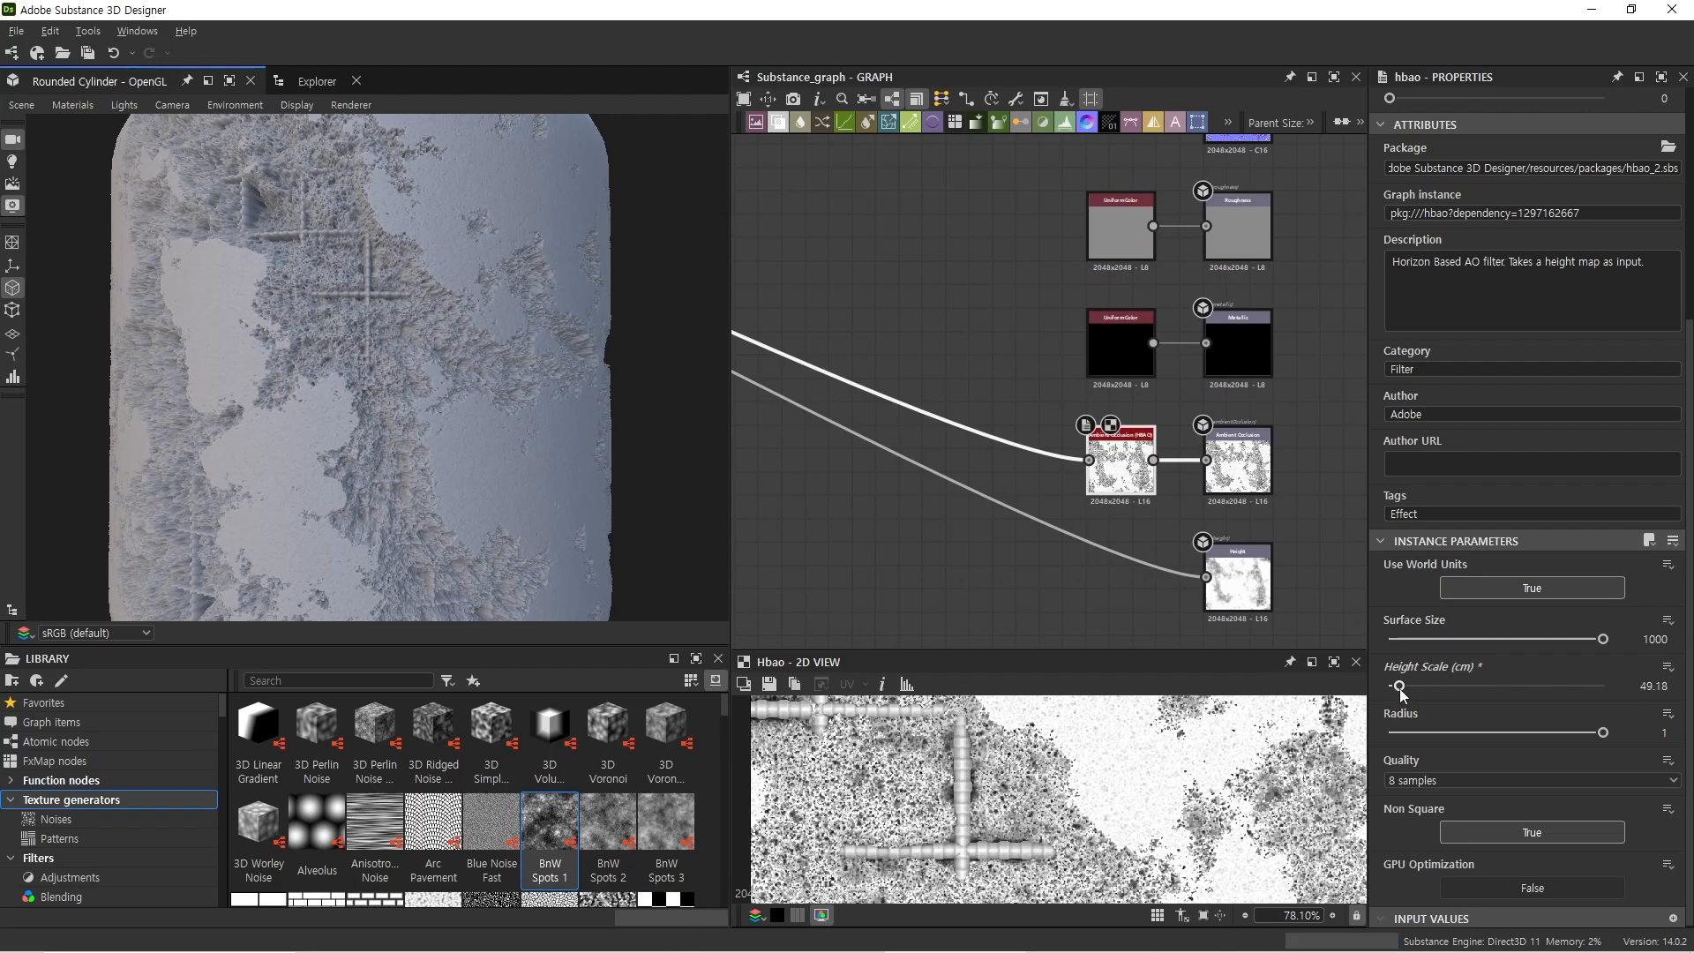
Step: Delete the Curvature Smooth node and move the Normal node next to the Normal output
scroll(1212, 464, down, 4)
middle_drag(1183, 413, 1138, 463)
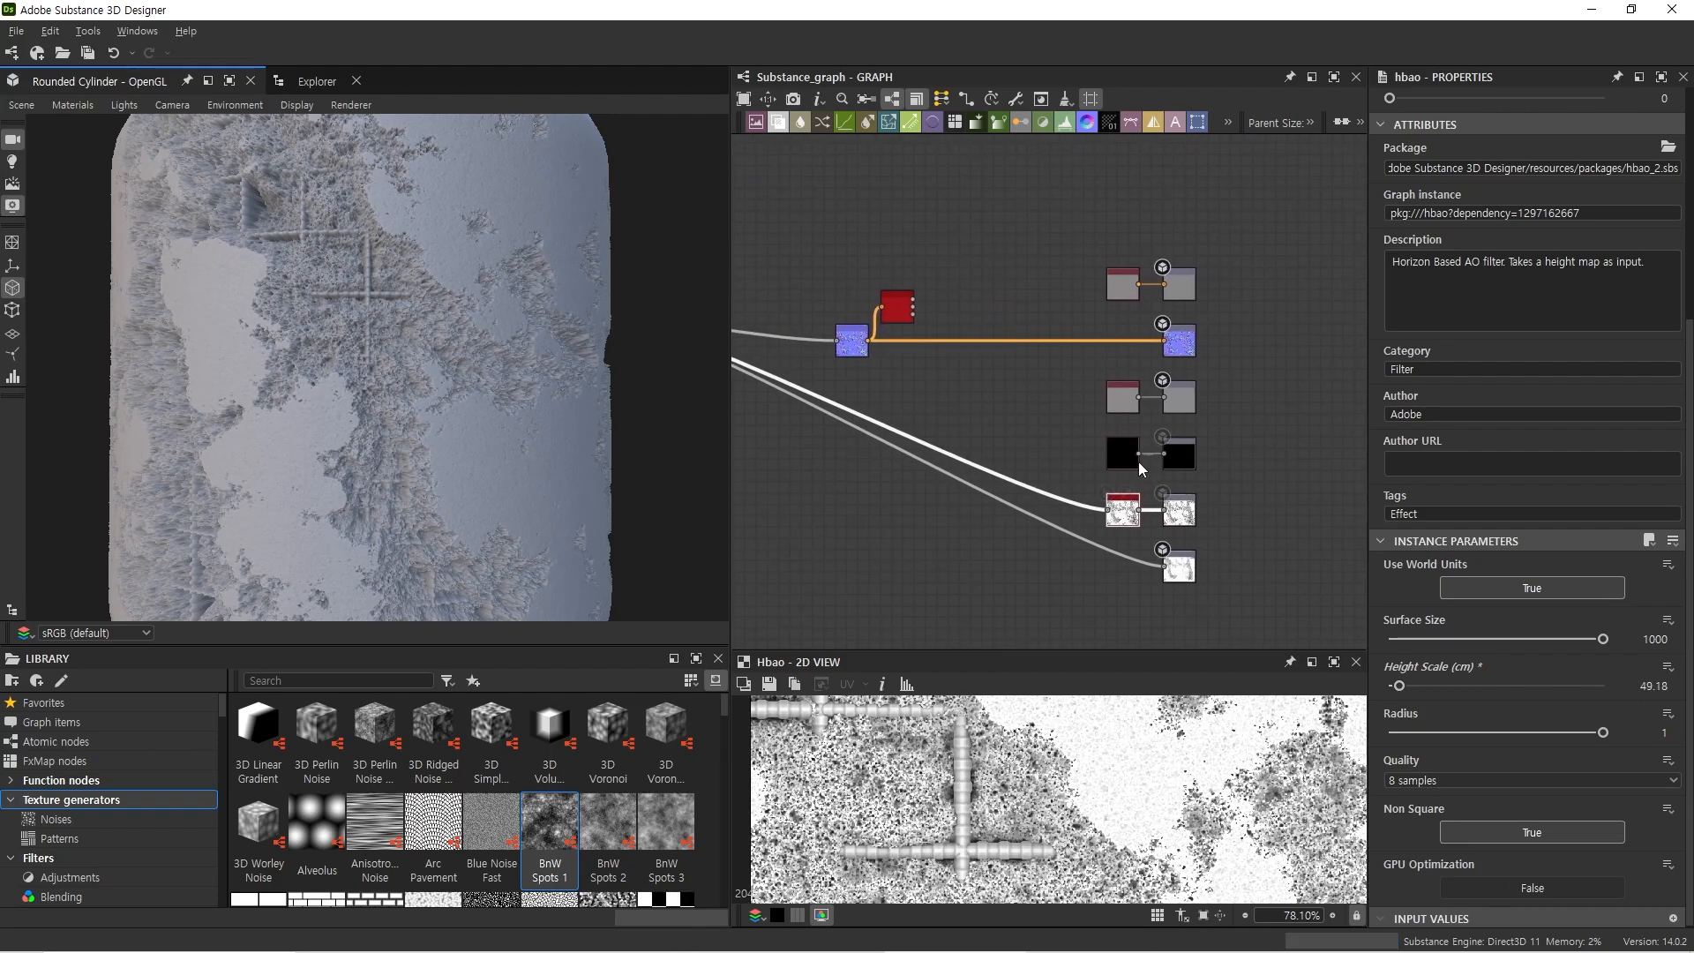
scroll(1138, 462, up, 3)
scroll(1136, 412, up, 3)
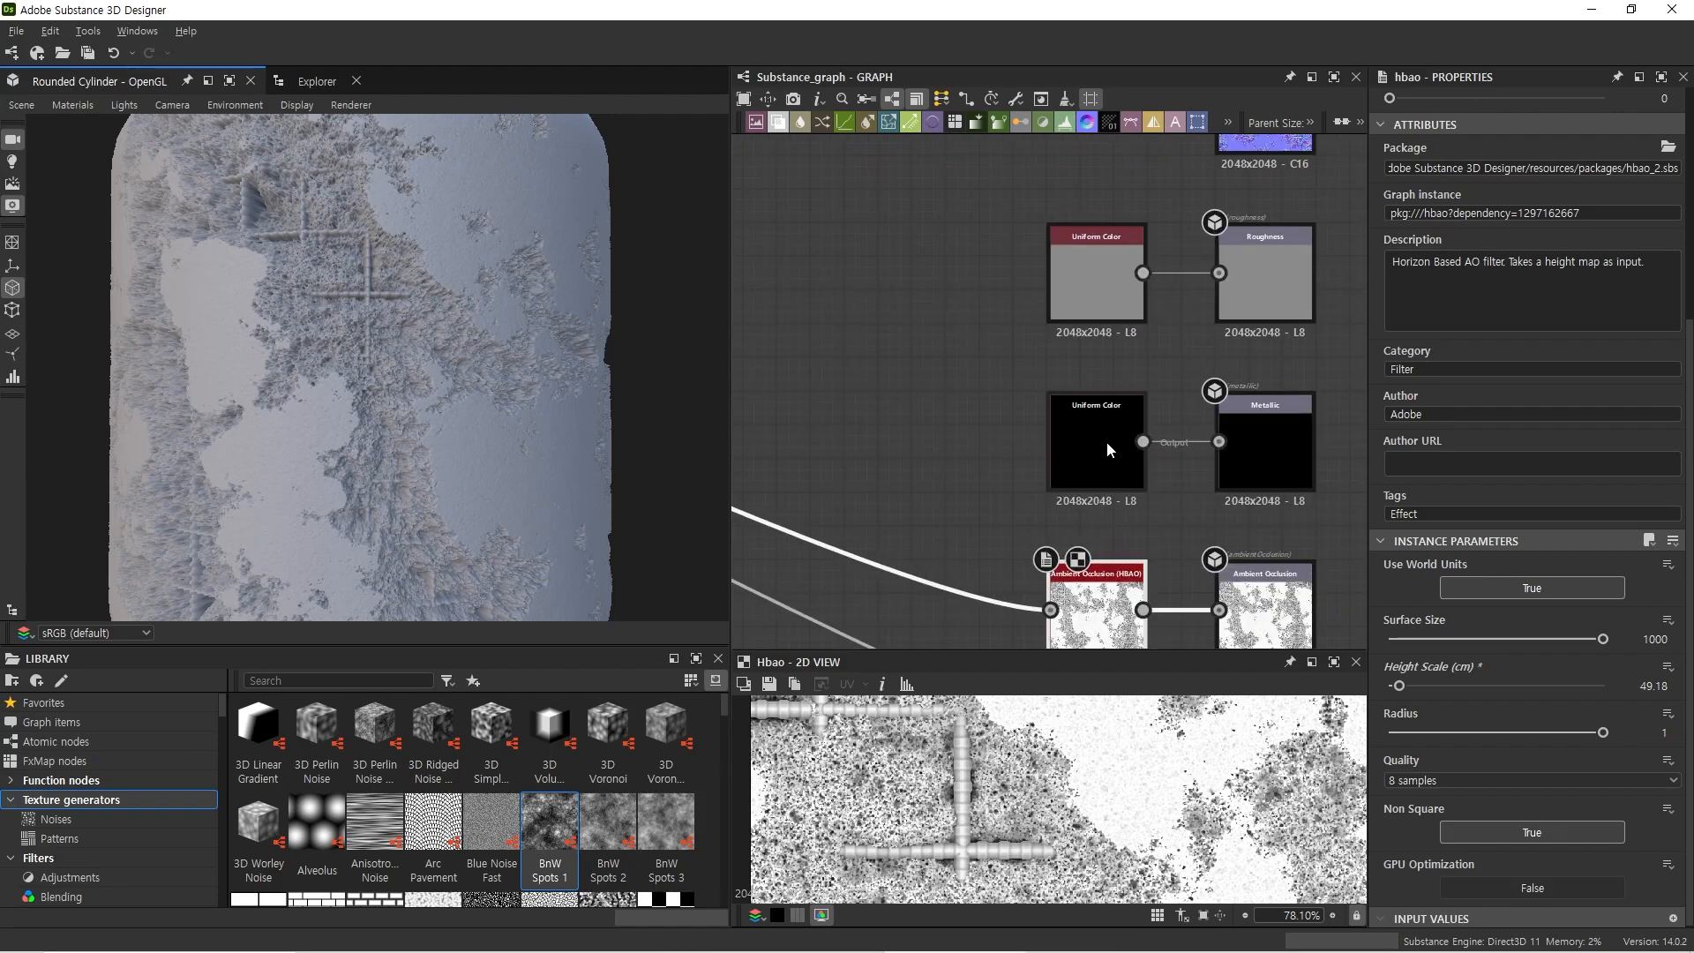
click(1106, 441)
scroll(1253, 454, up, 2)
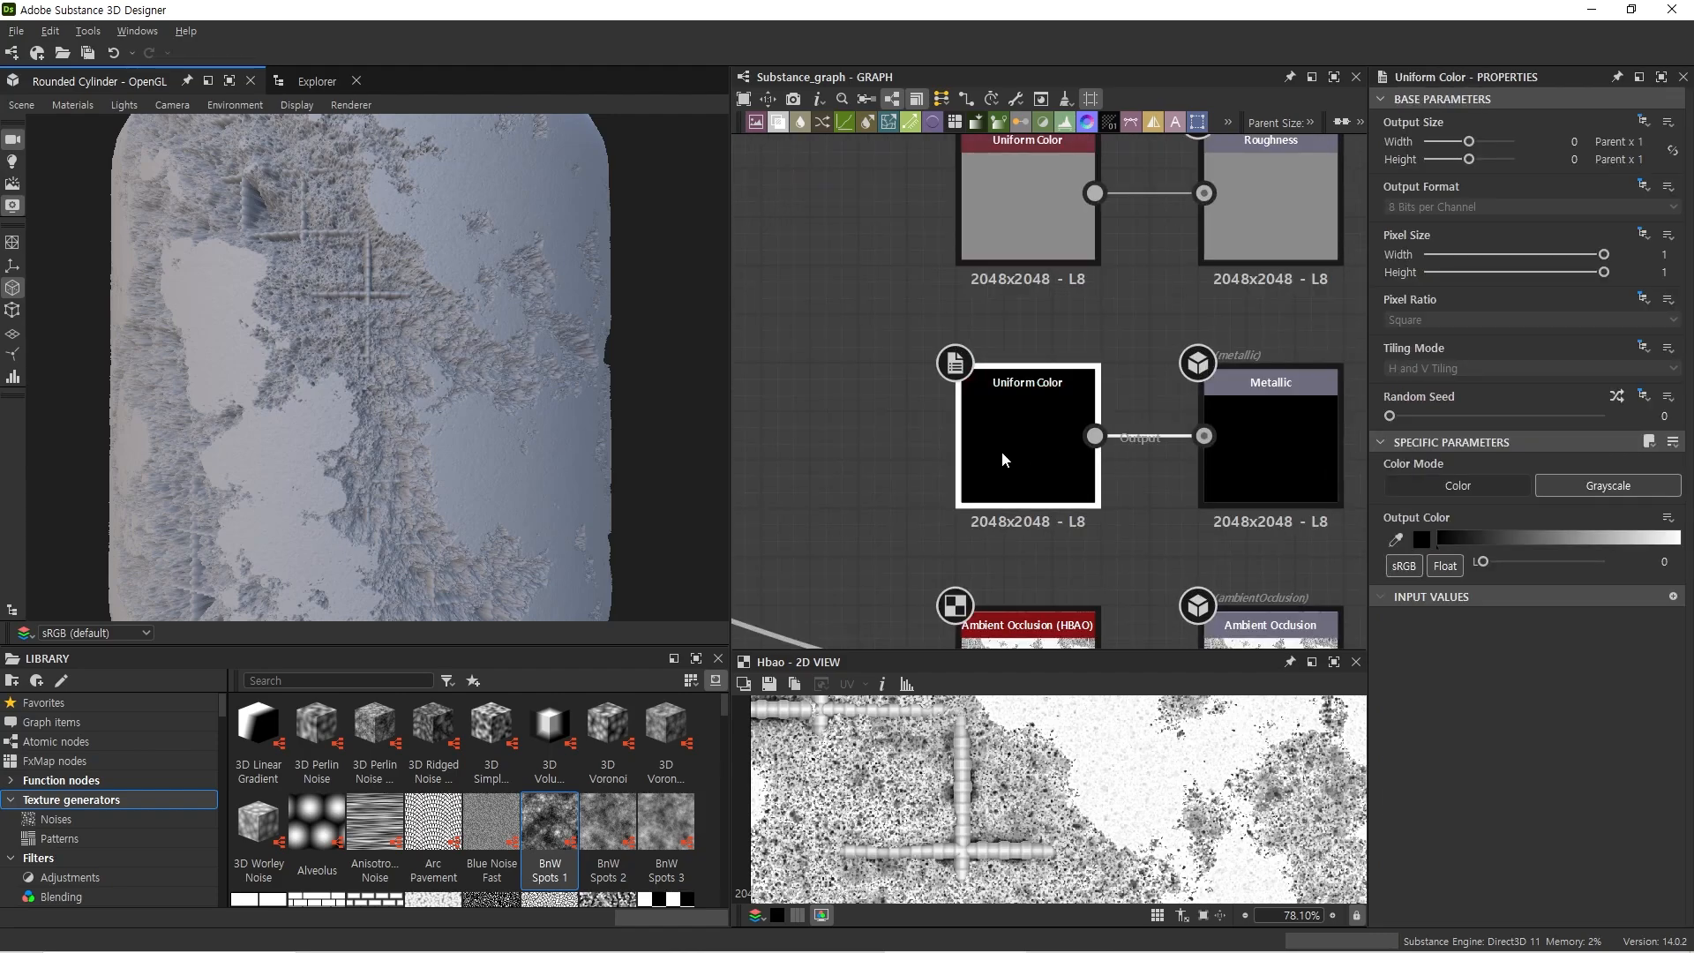
scroll(1028, 439, down, 9)
middle_drag(860, 454, 1154, 454)
drag(1085, 328, 1084, 287)
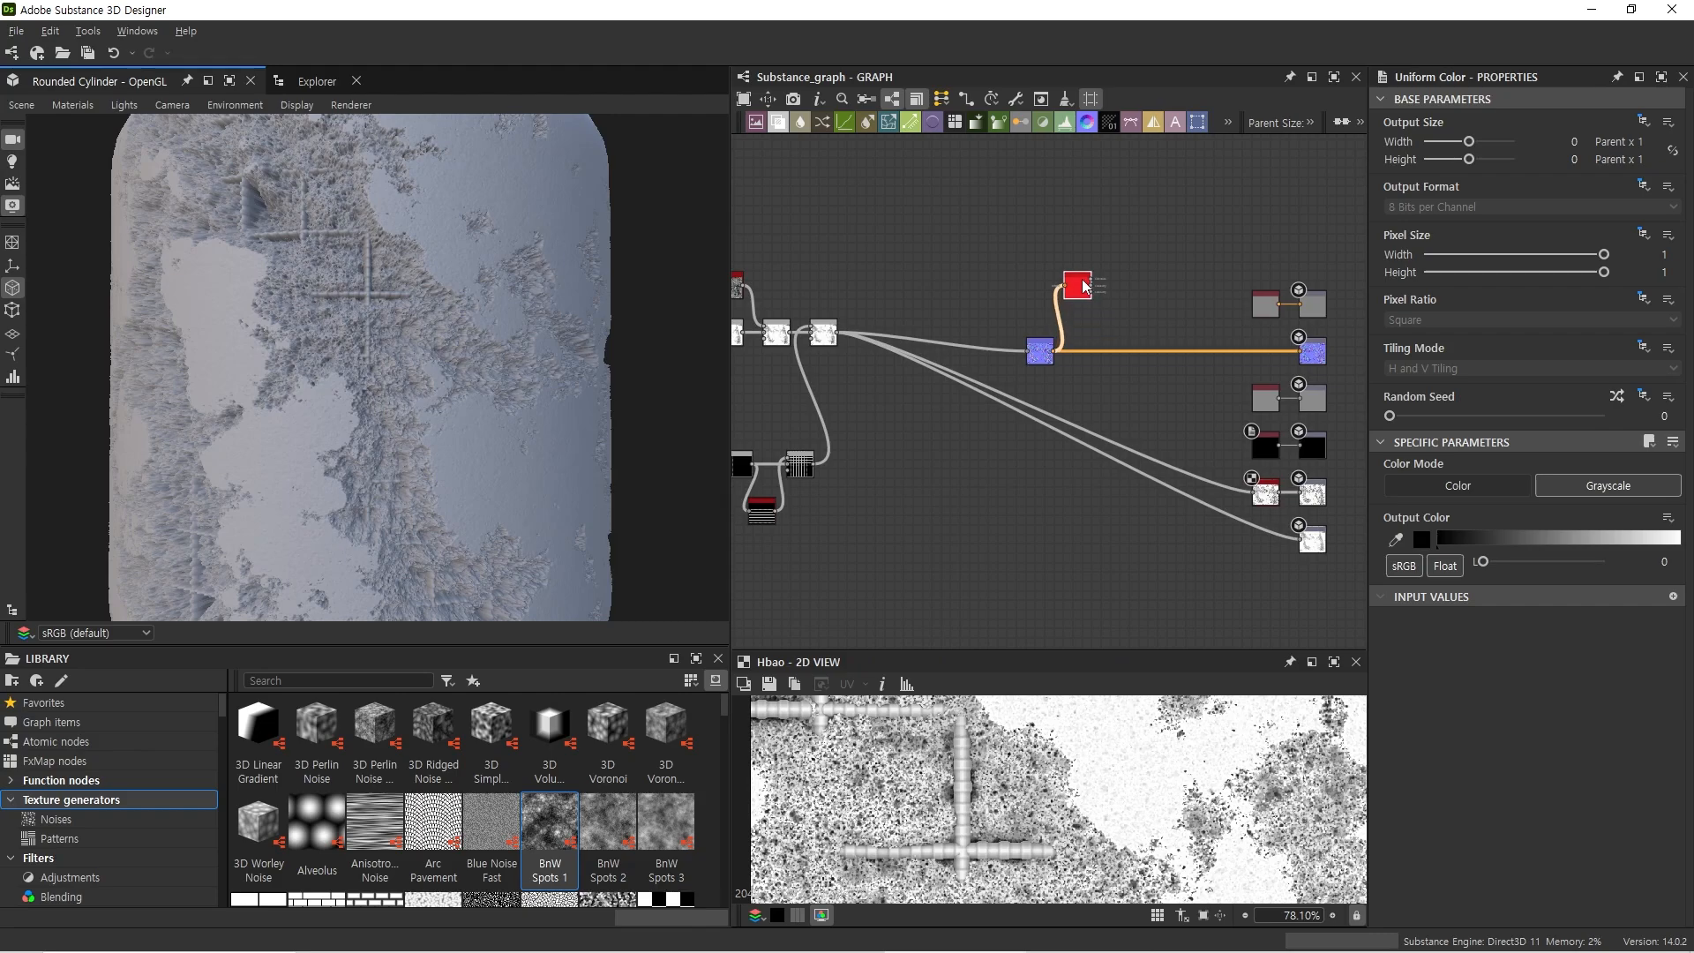
key(Delete)
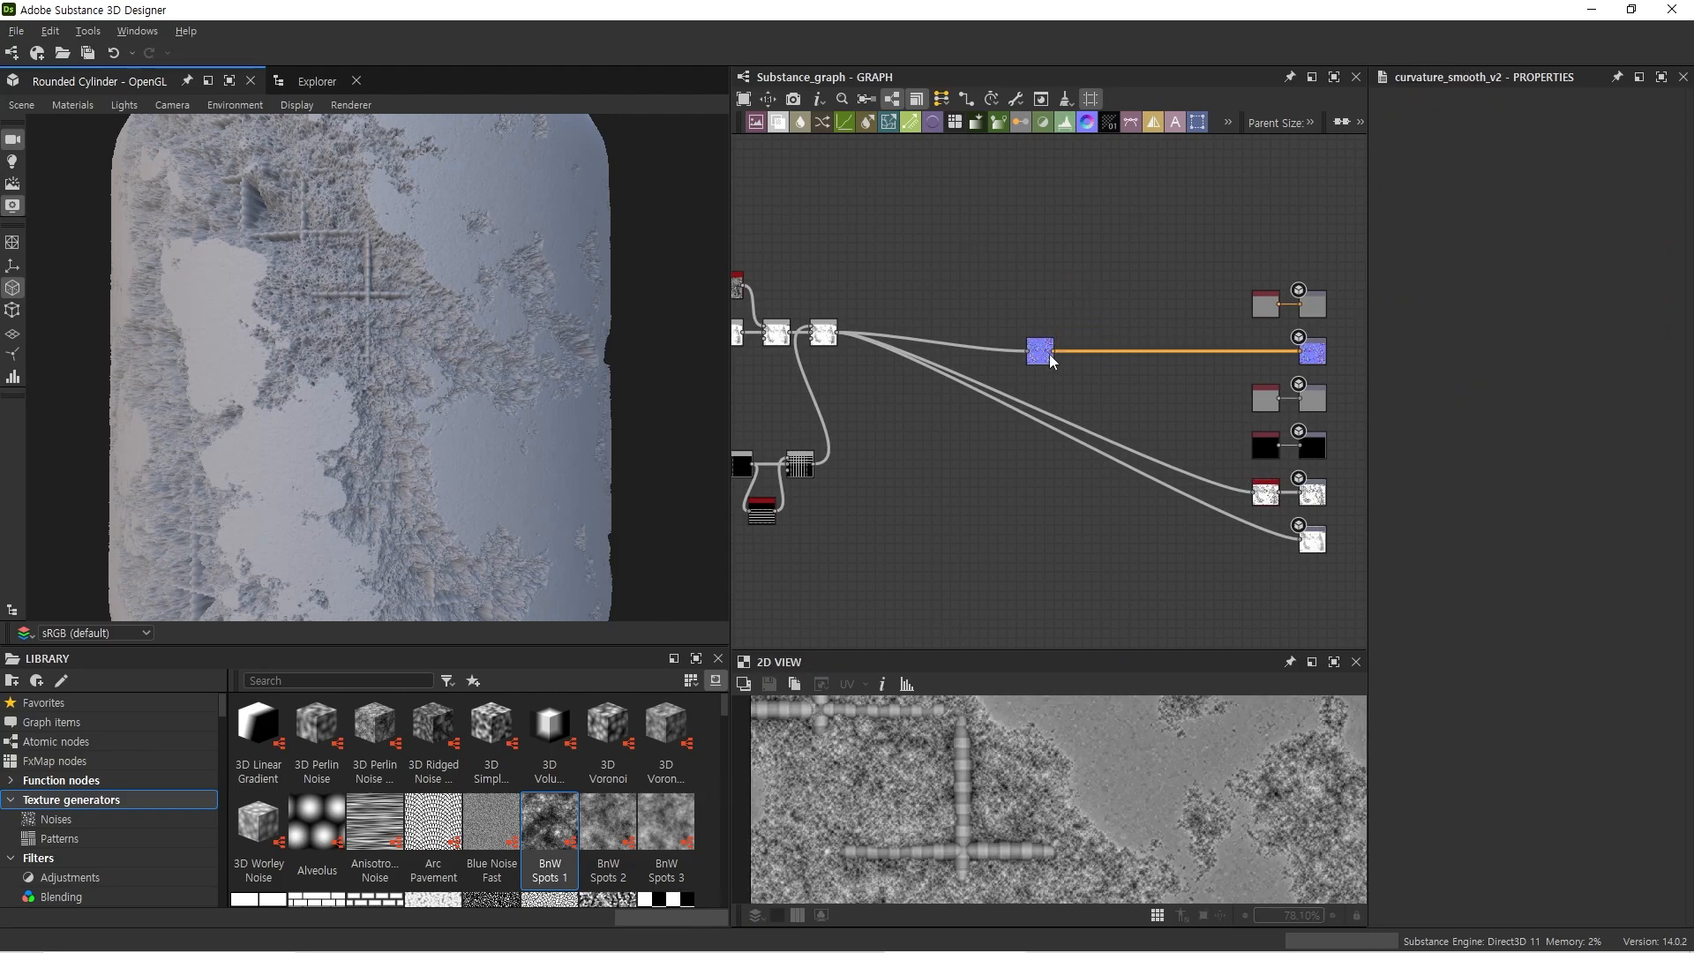
drag(1050, 360, 1276, 360)
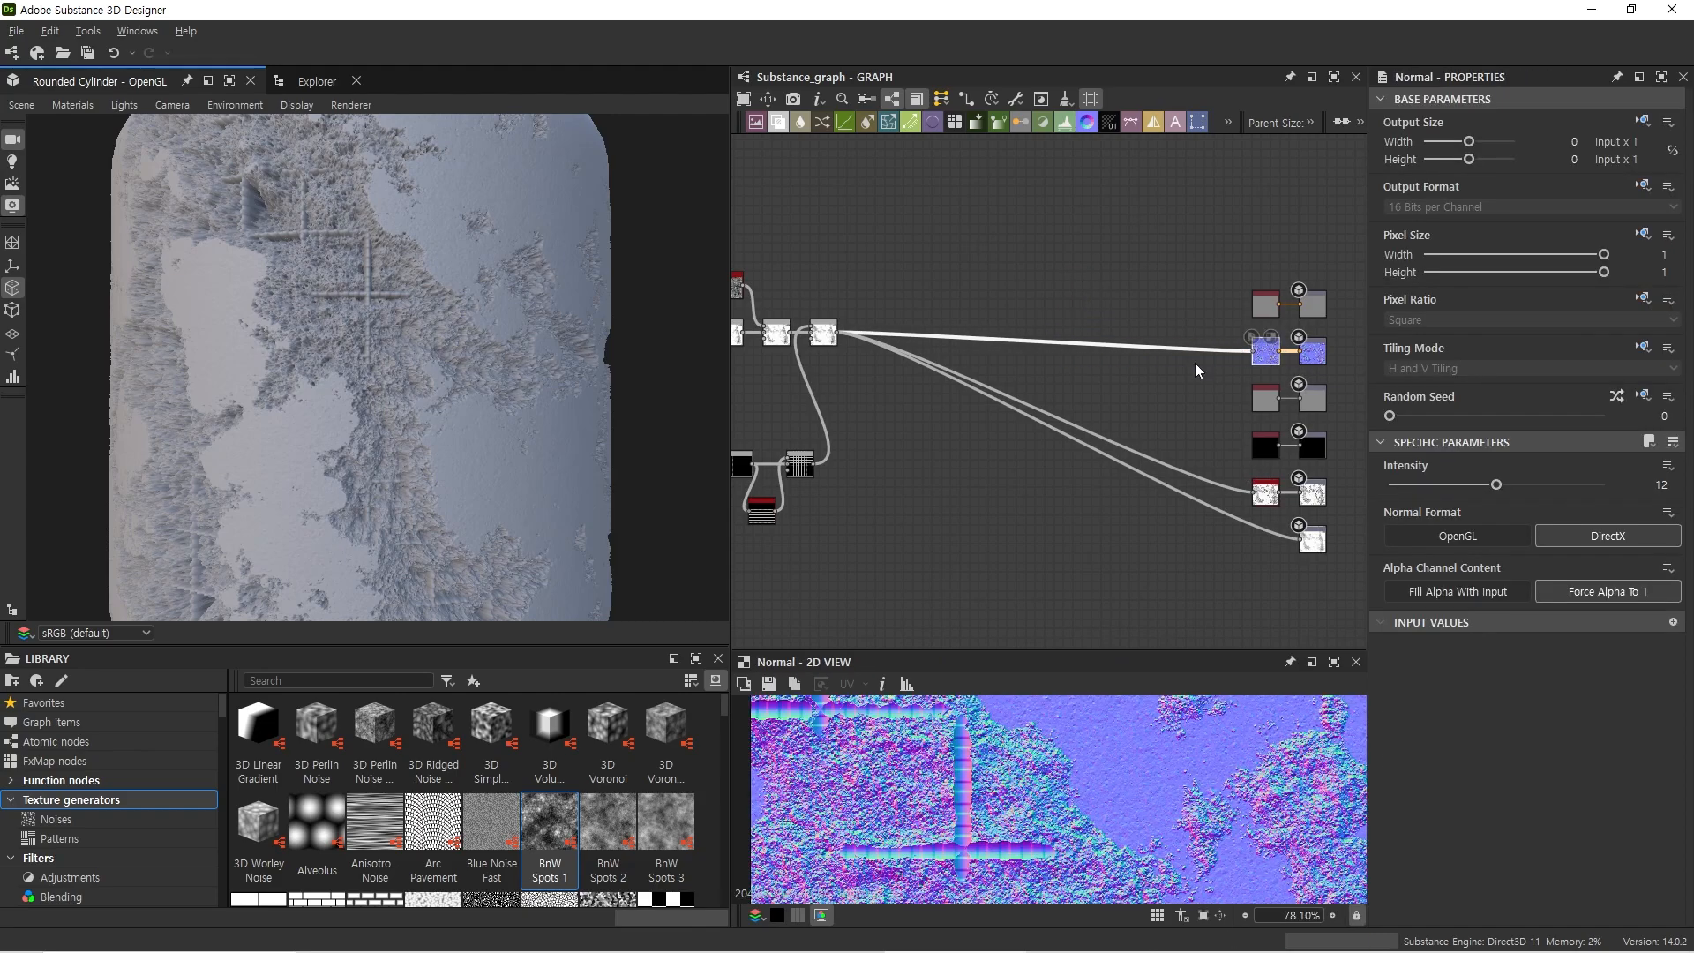
Step: Add a Height Blend node, linking the Blend before the last one to Height Top and the grid Blend to Height Bottom
middle_drag(927, 415, 1094, 411)
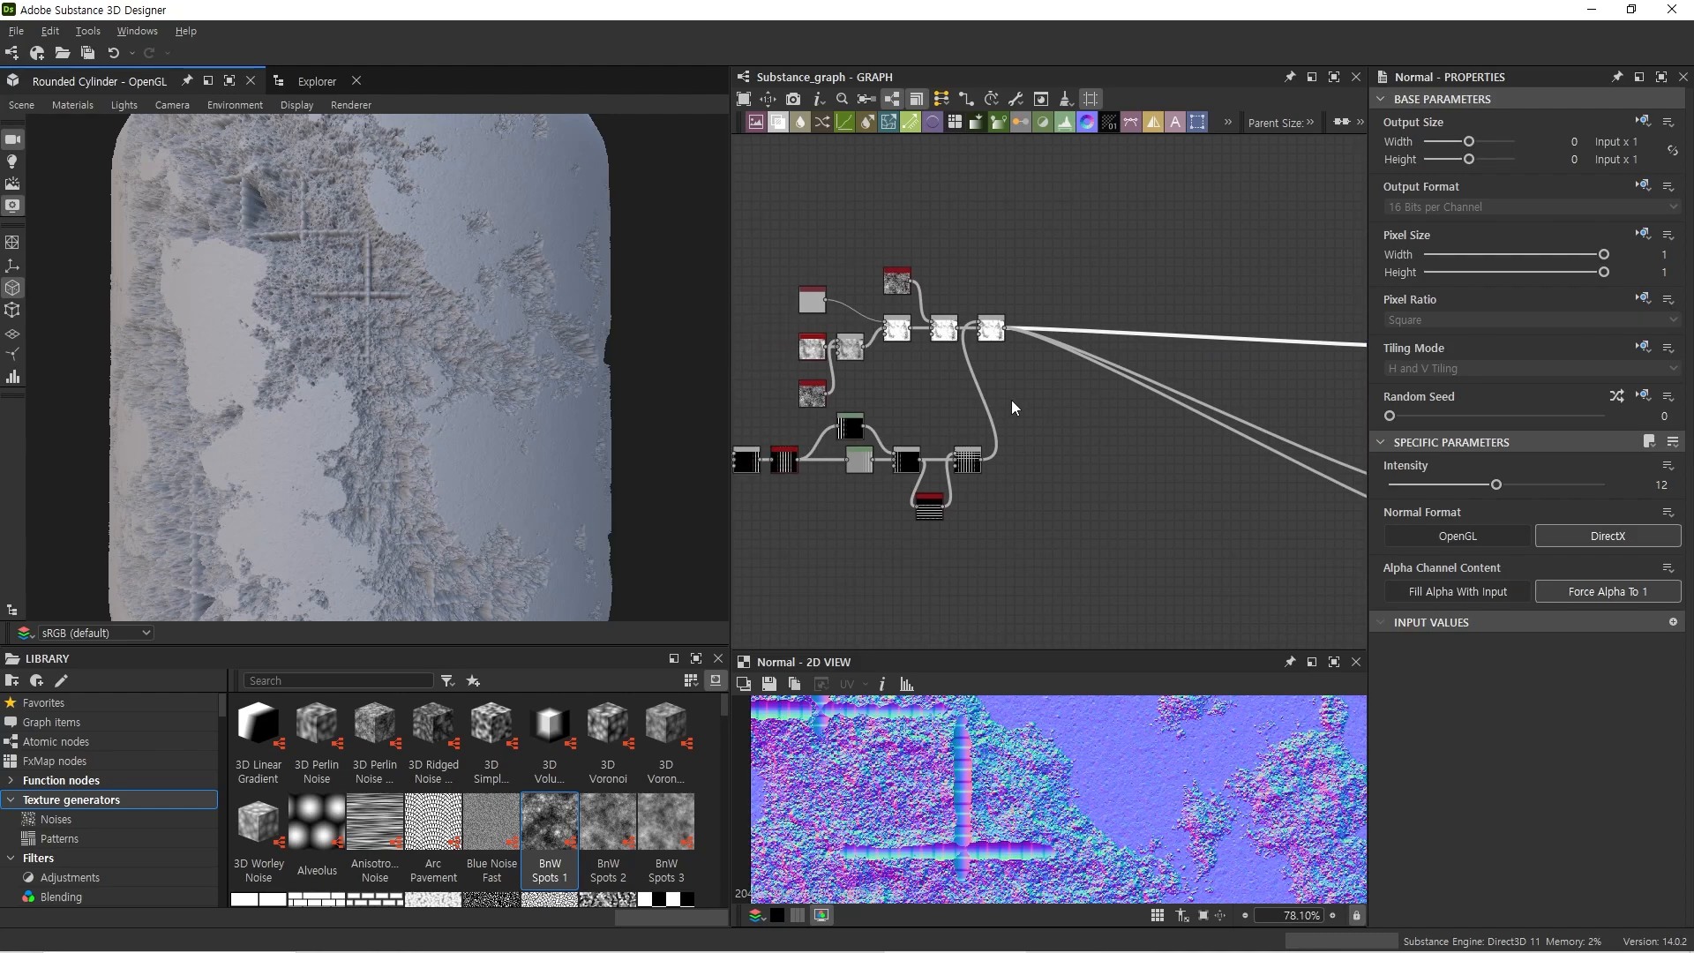
scroll(1011, 400, up, 2)
scroll(993, 325, up, 2)
double_click(987, 220)
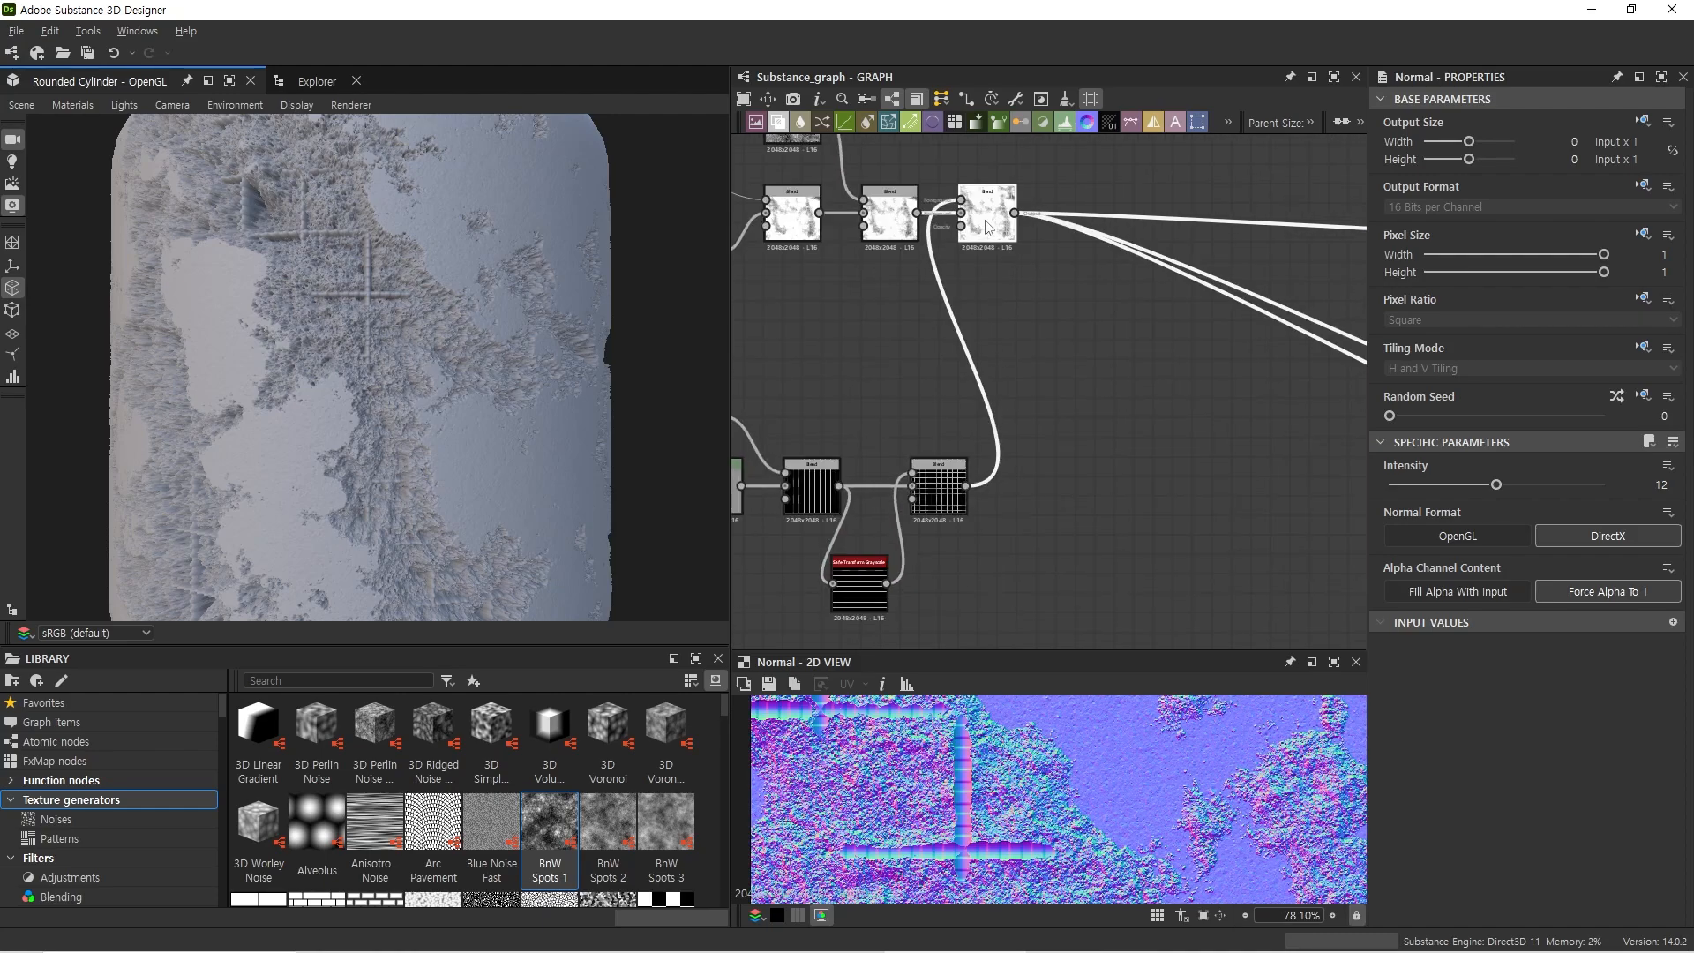
double_click(948, 507)
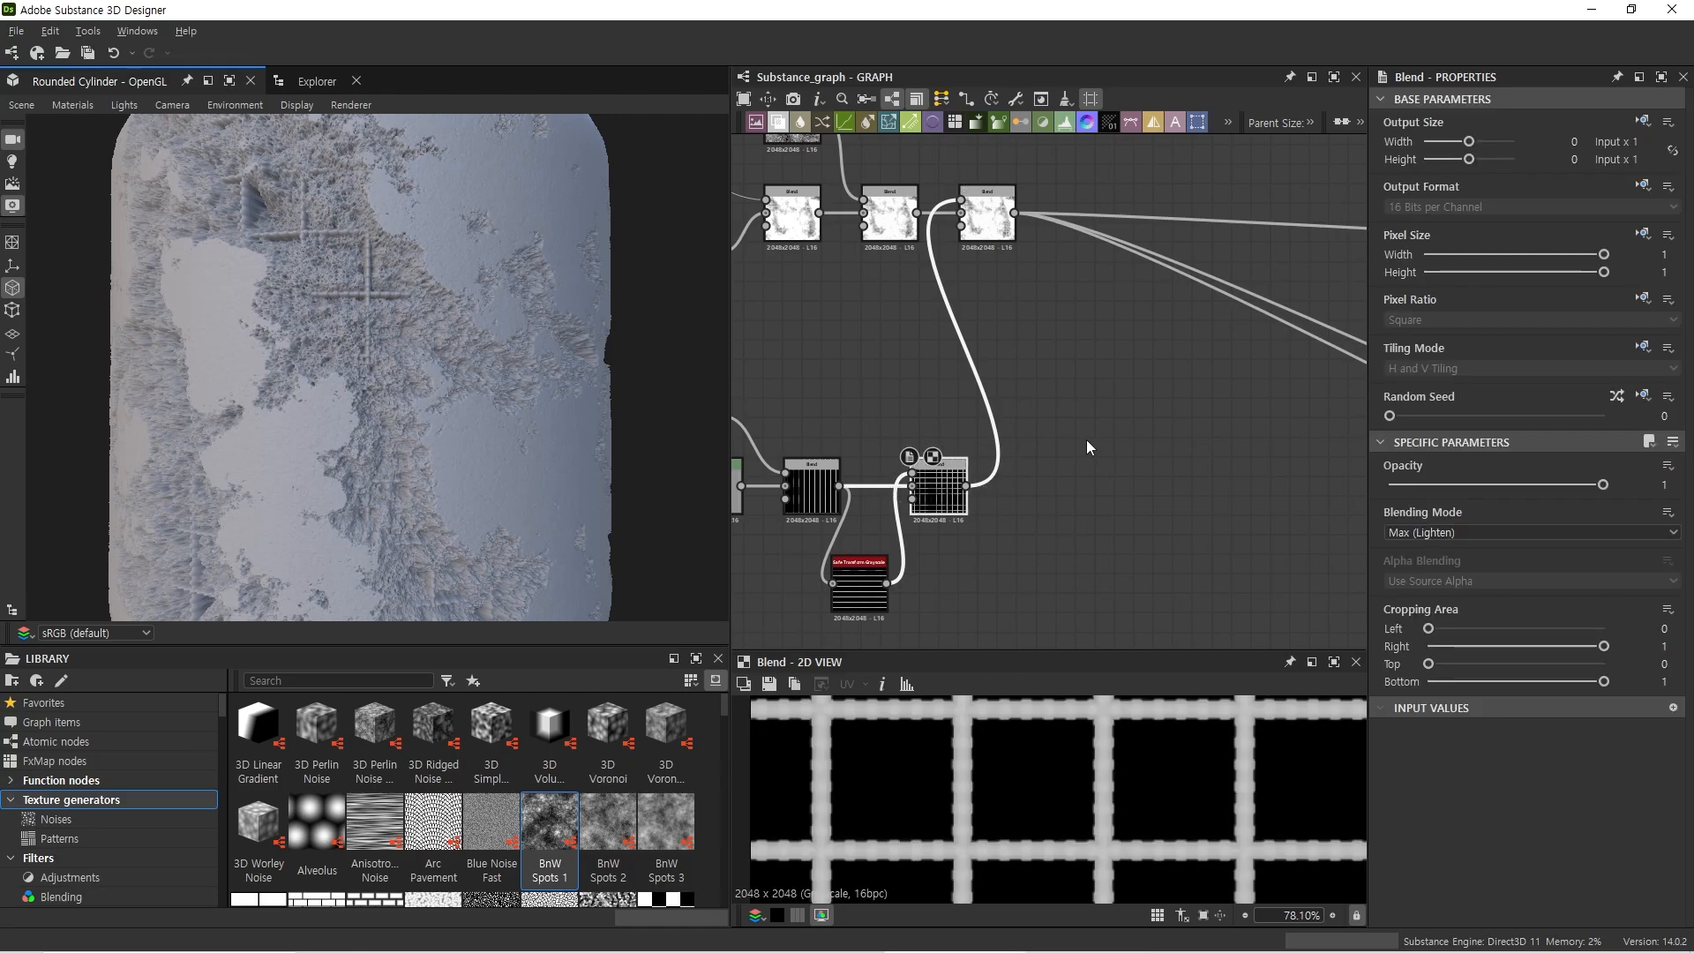
click(1048, 377)
key(space)
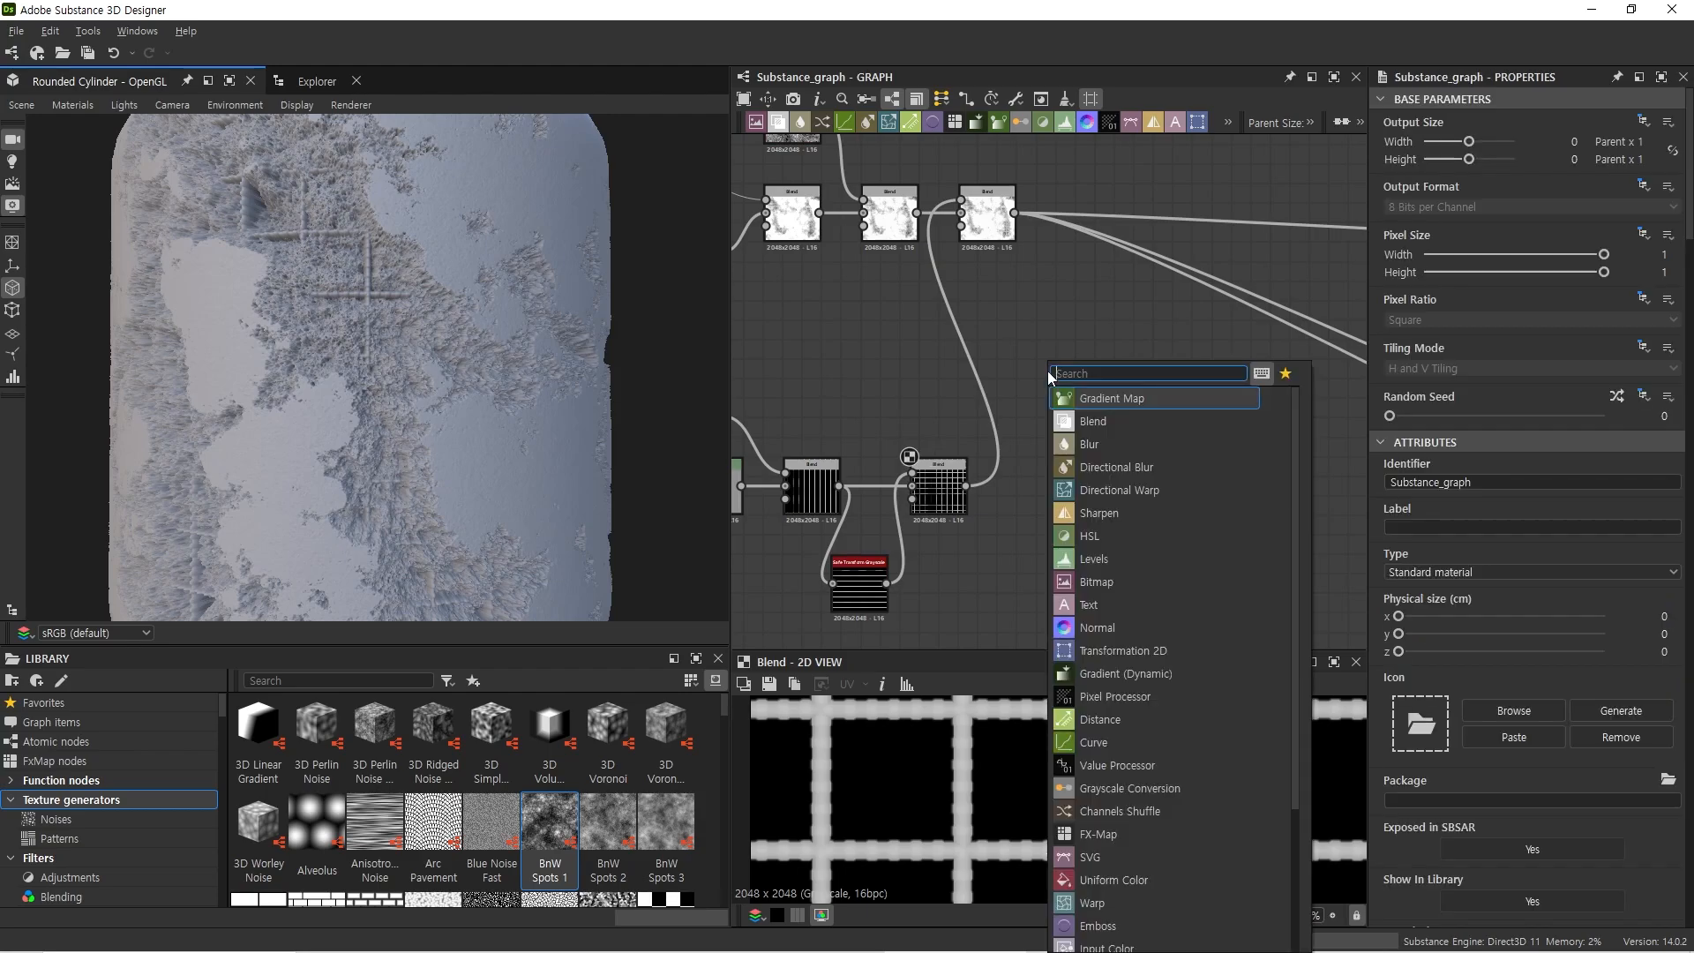
text(he)
click(1108, 400)
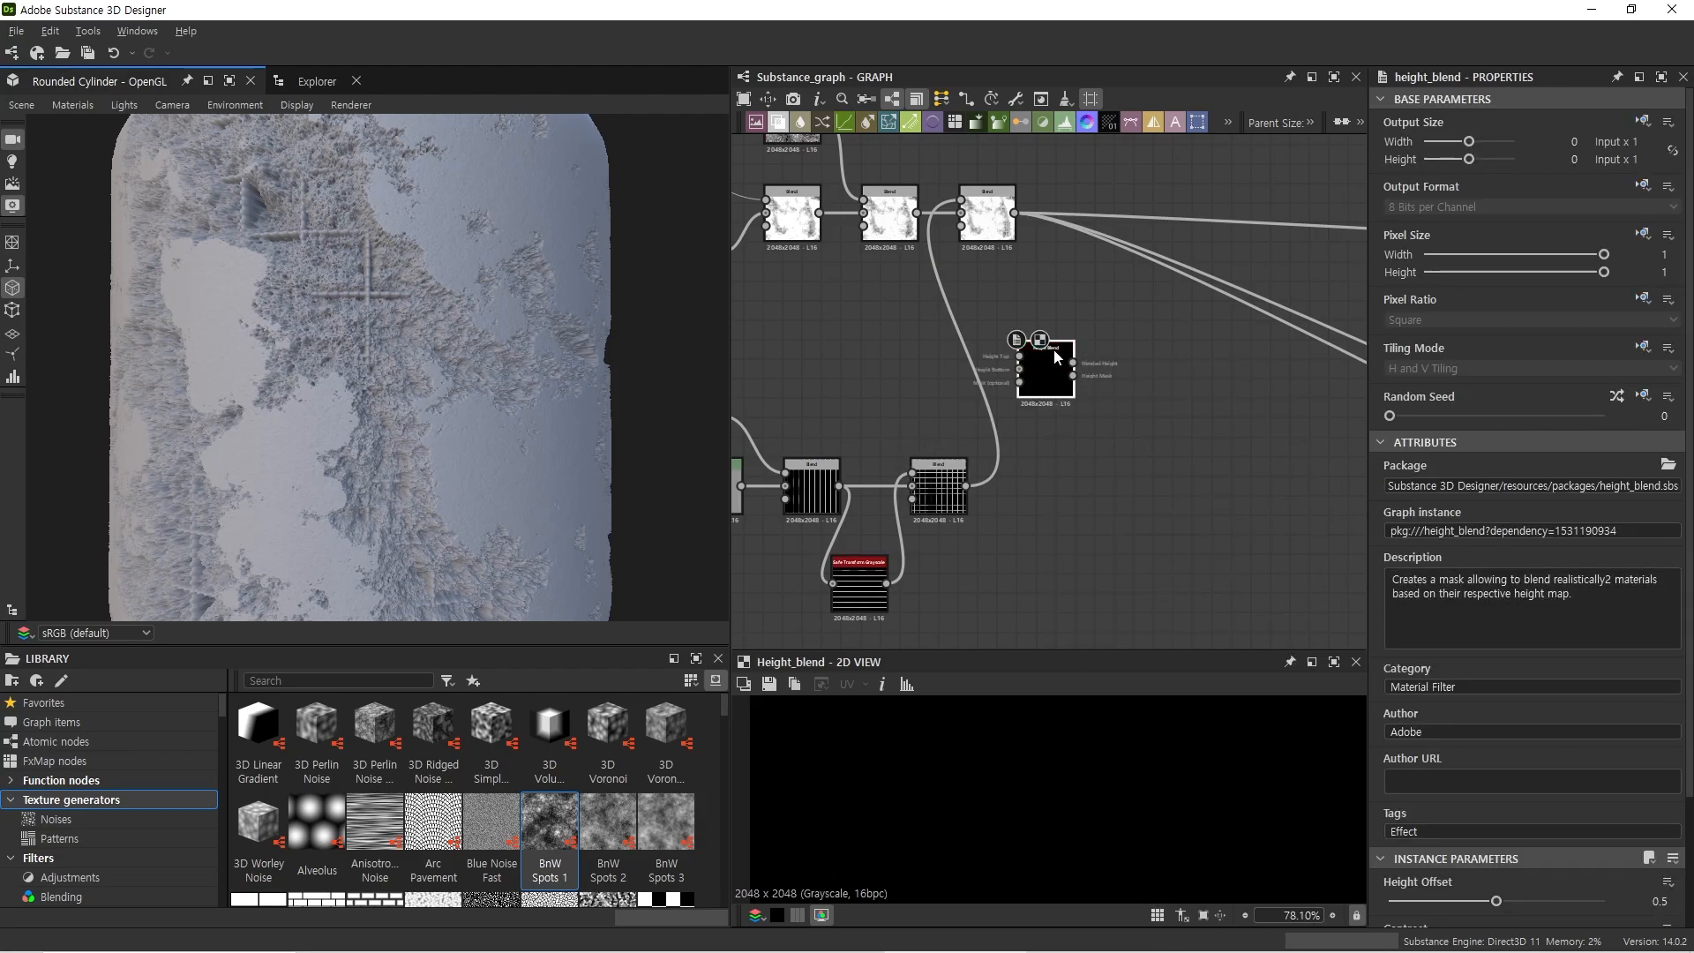
drag(918, 216, 1019, 356)
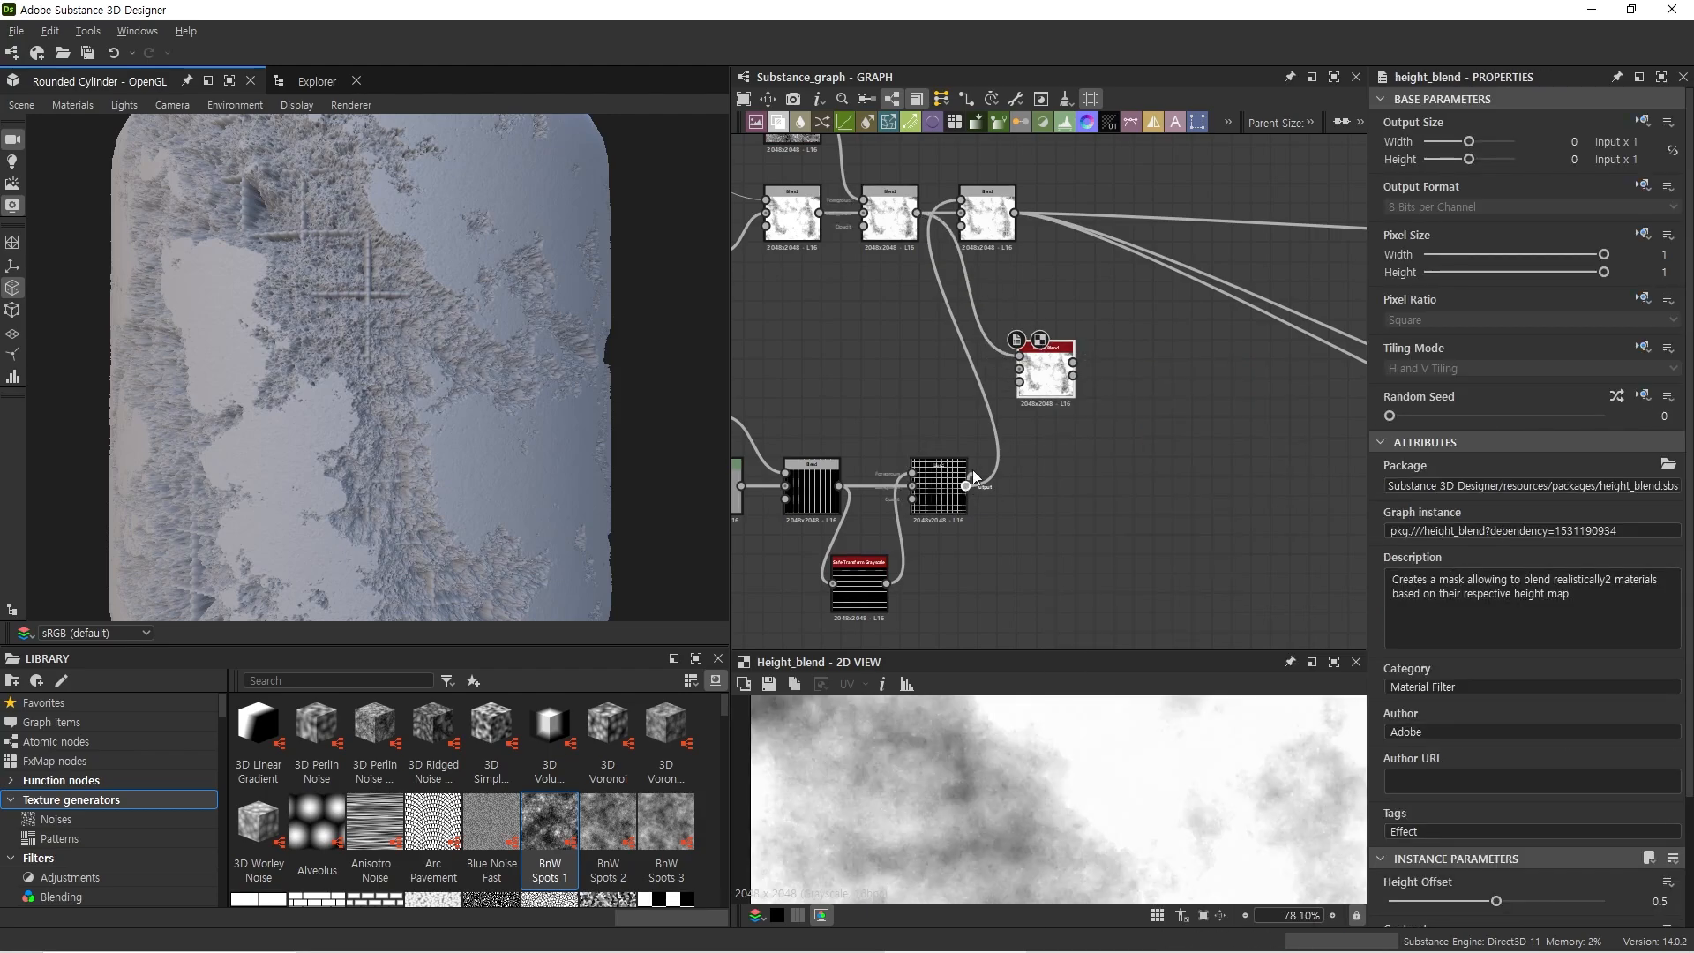
drag(974, 477, 967, 485)
Step: Add a Levels node on the Height Blend's mask output and examine the resulting mask
drag(1092, 380, 1146, 383)
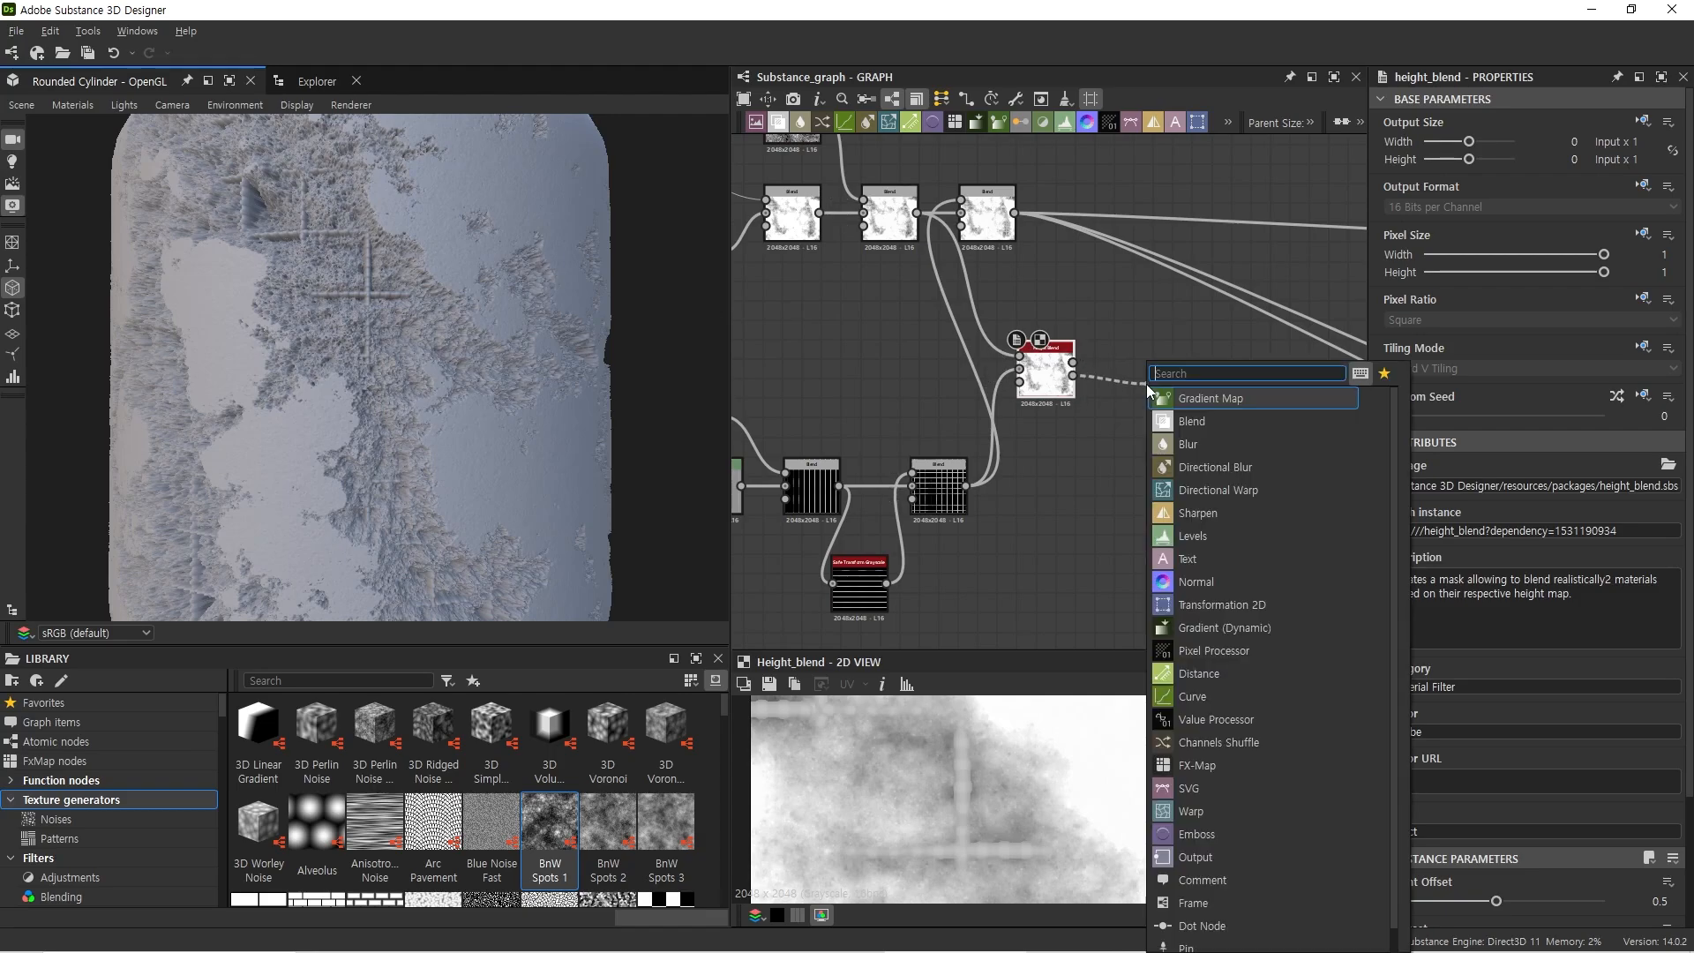
text(le)
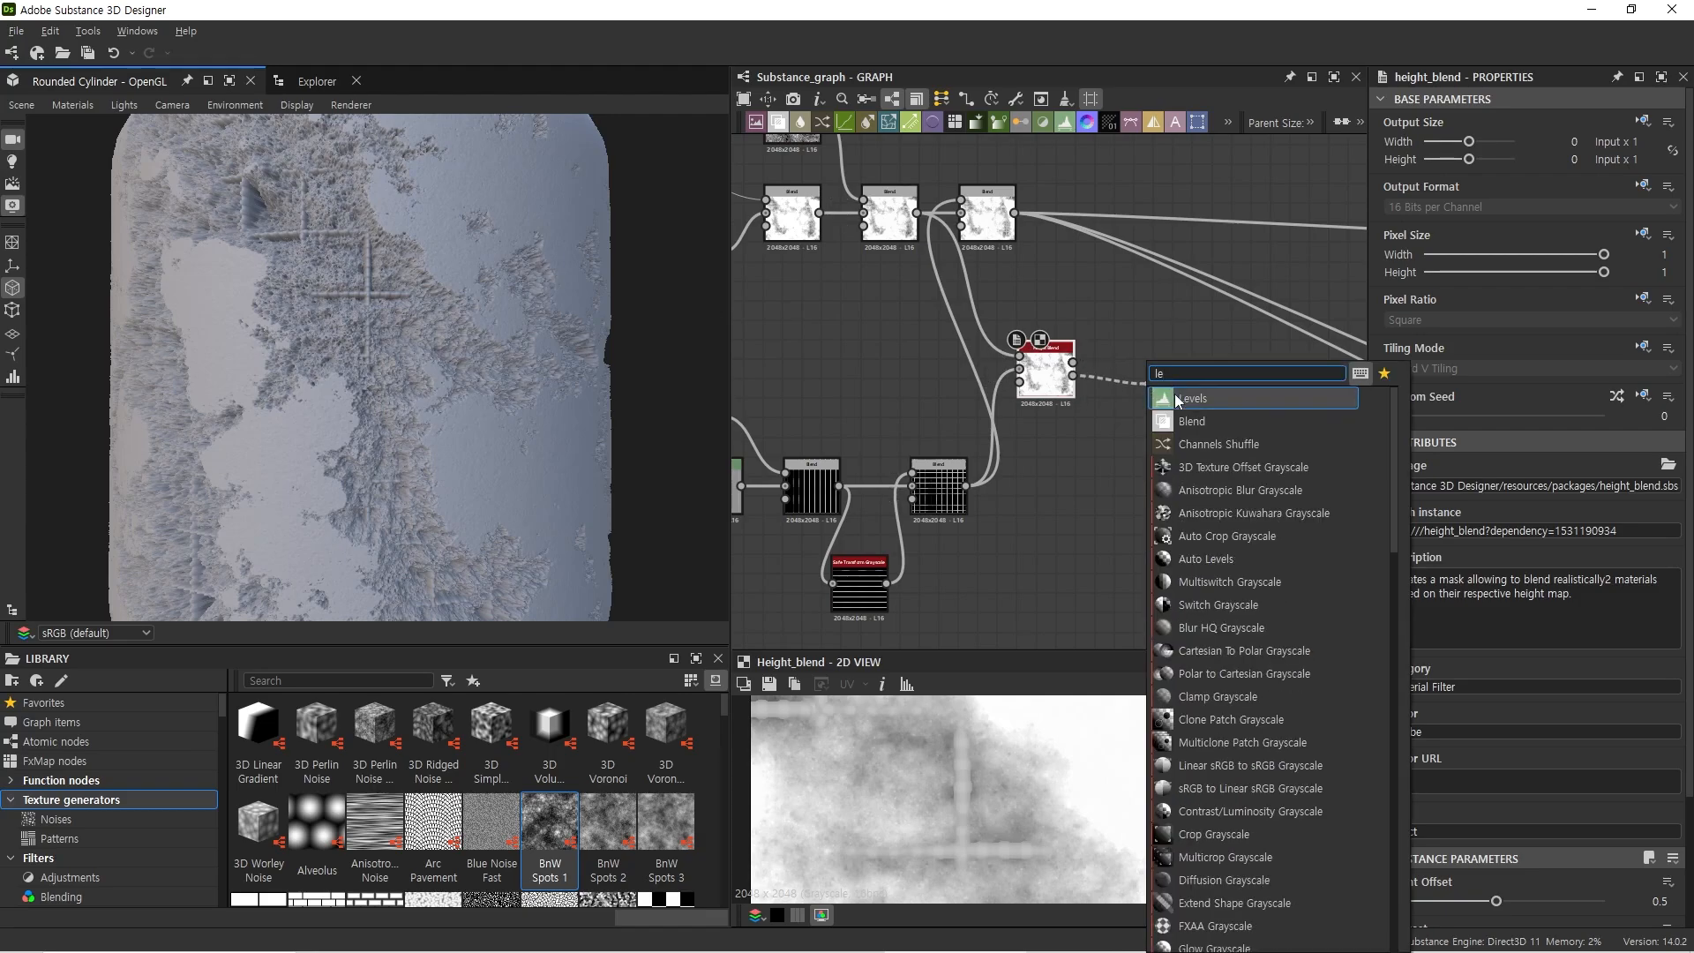
click(1179, 399)
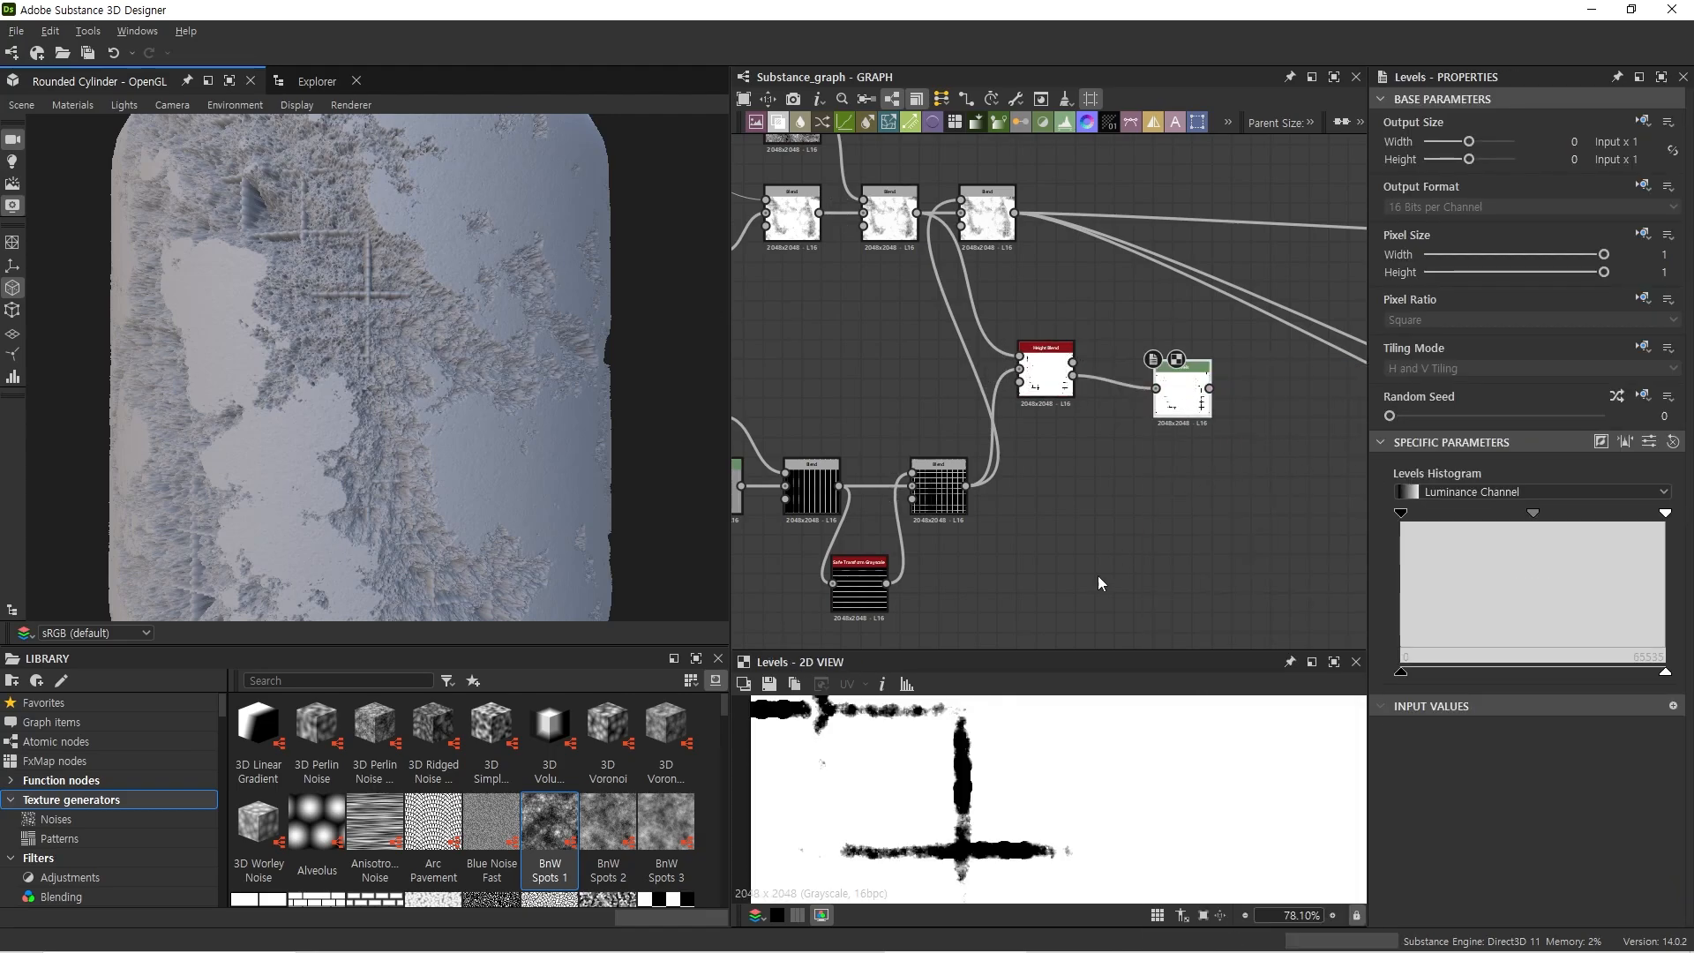
scroll(1024, 777, down, 7)
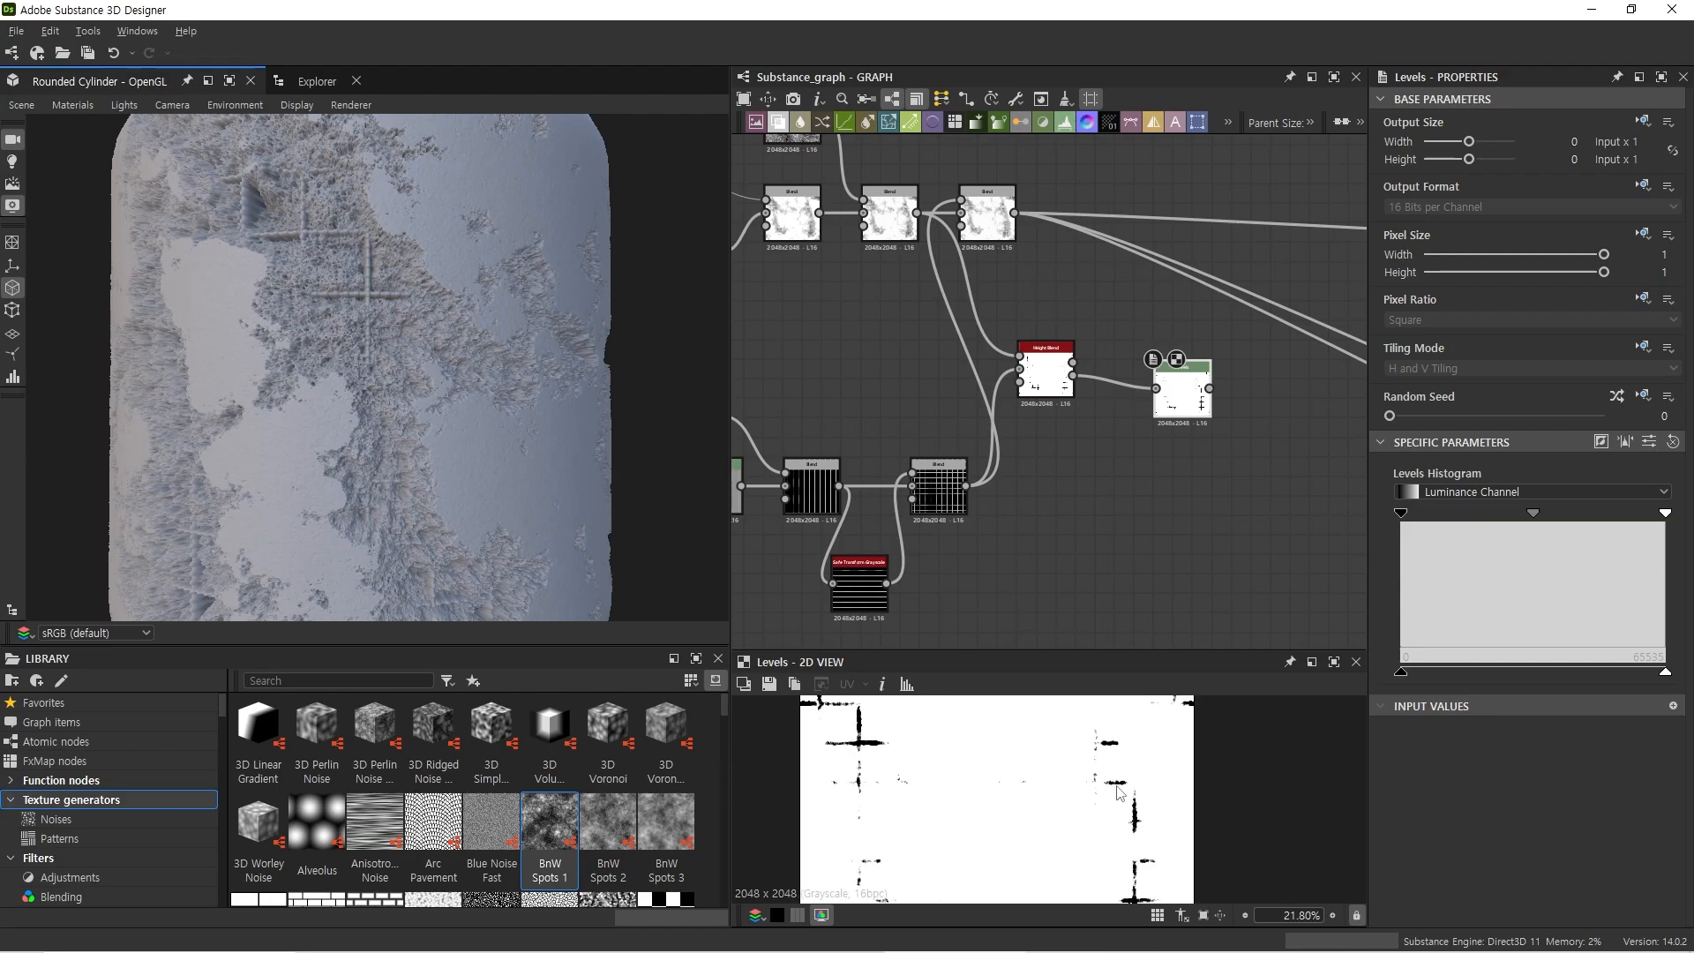
scroll(1119, 792, up, 5)
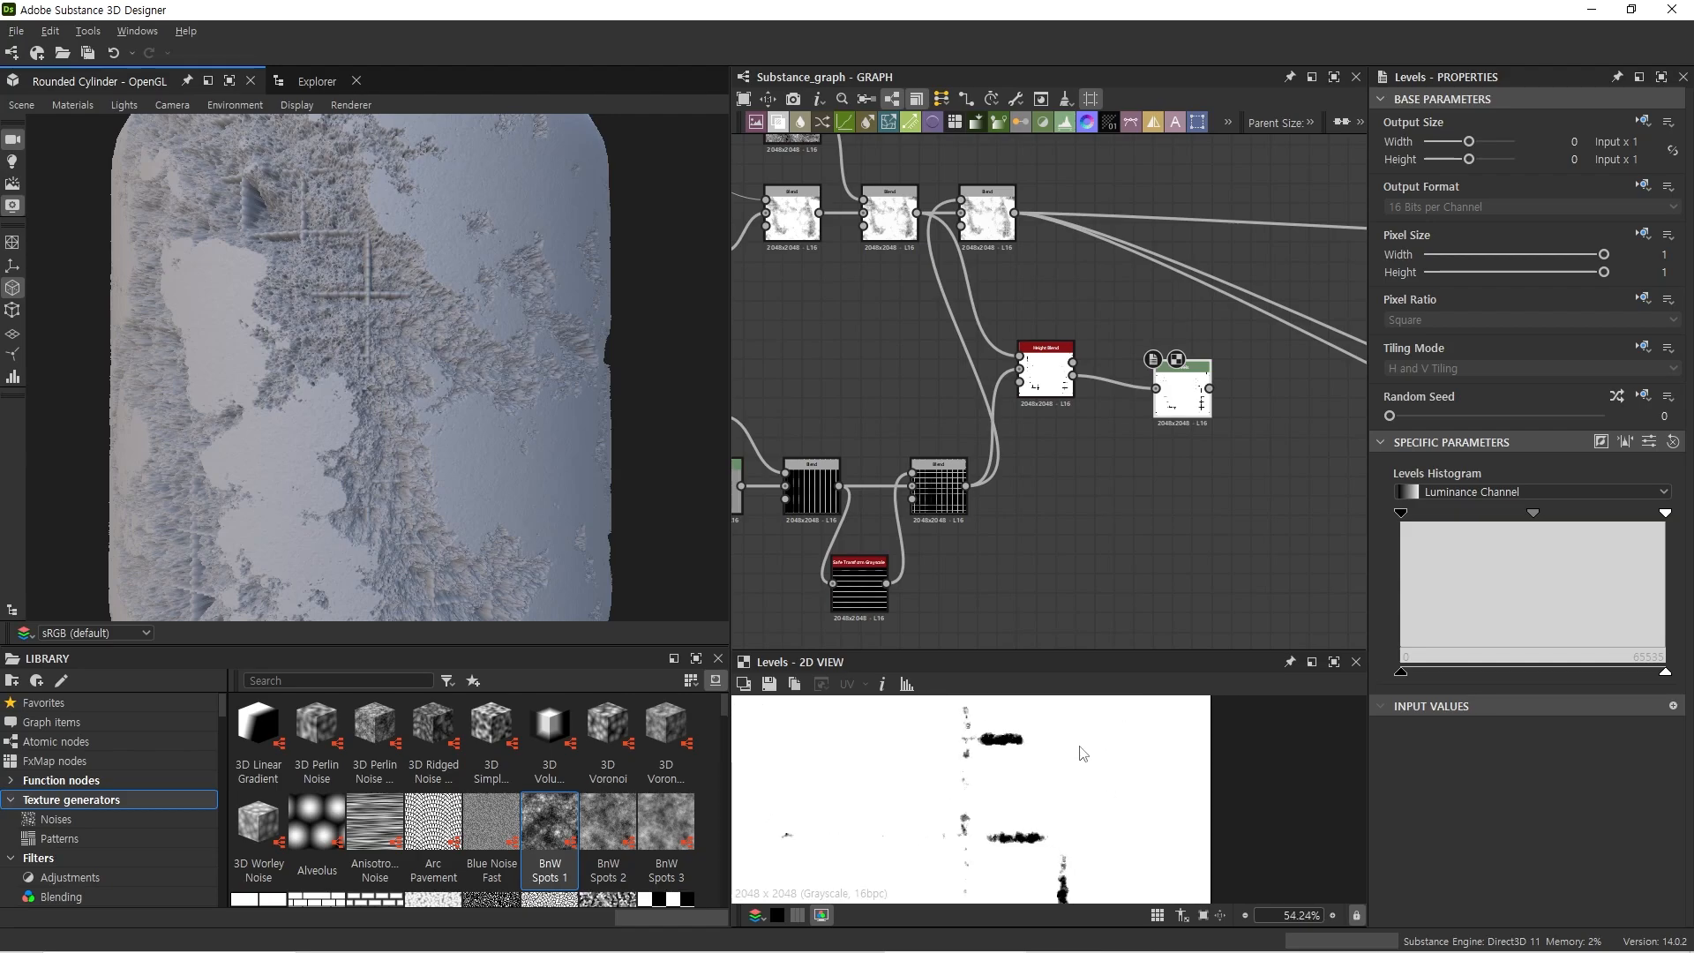
Step: Invert the mask in the Levels node after the Height Blend and check it in the 2D view
middle_drag(1265, 466, 1156, 467)
scroll(1113, 437, down, 1)
scroll(1156, 468, down, 1)
double_click(989, 418)
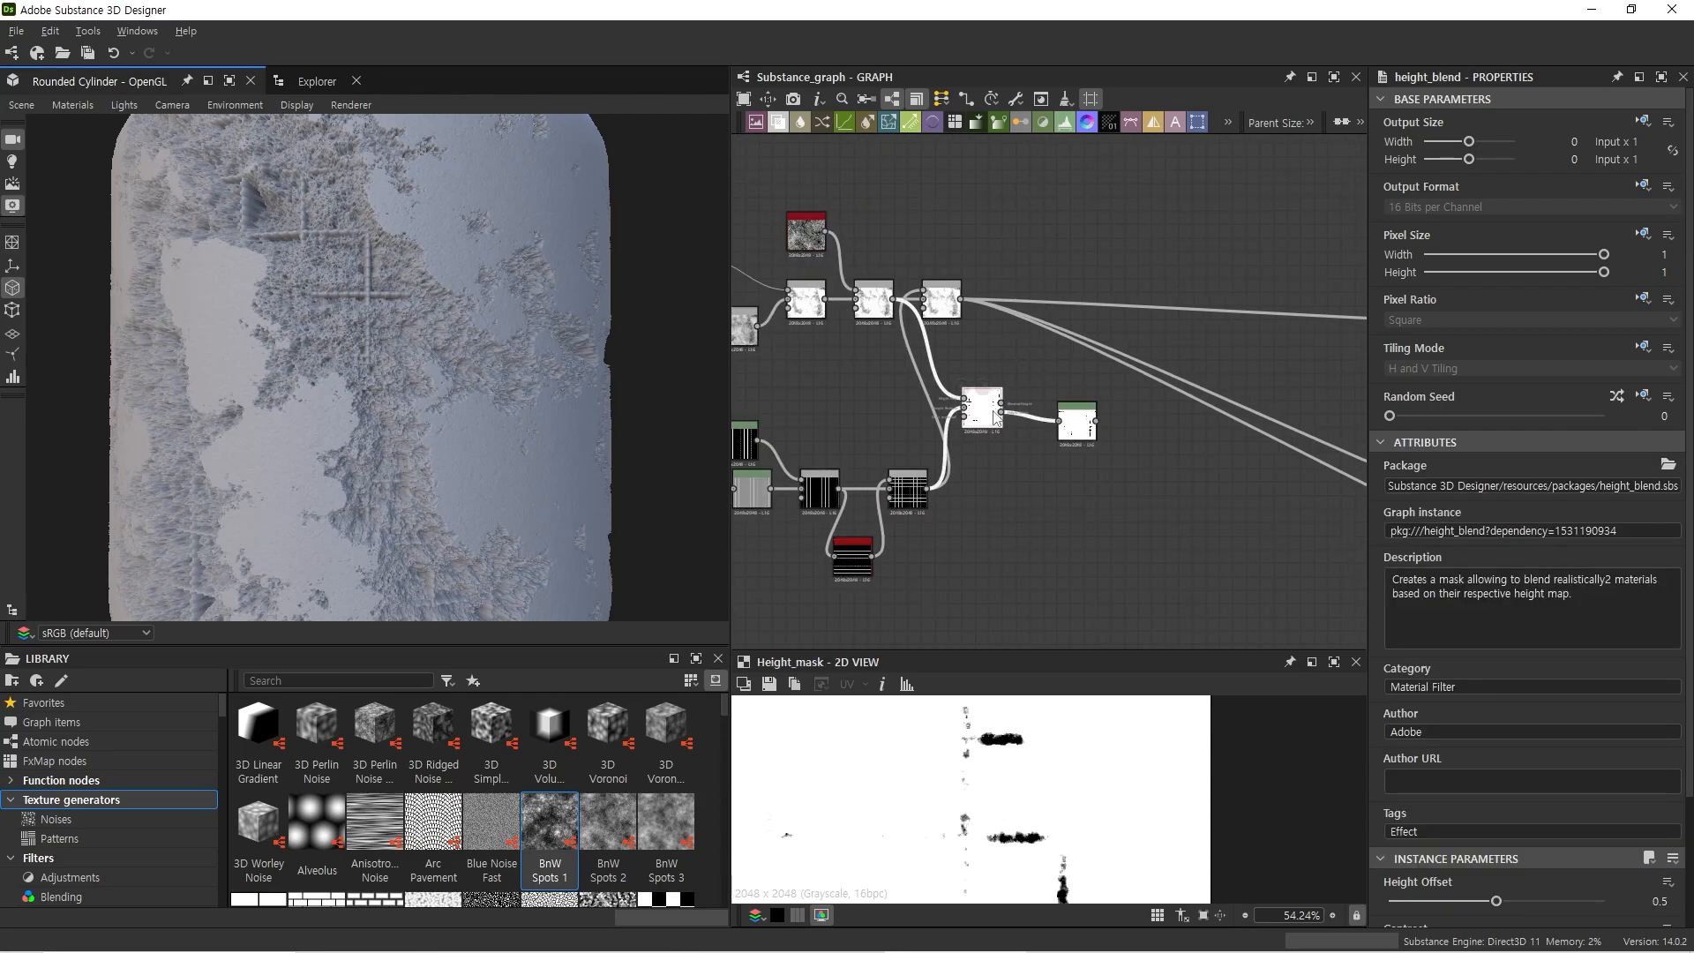
double_click(1080, 425)
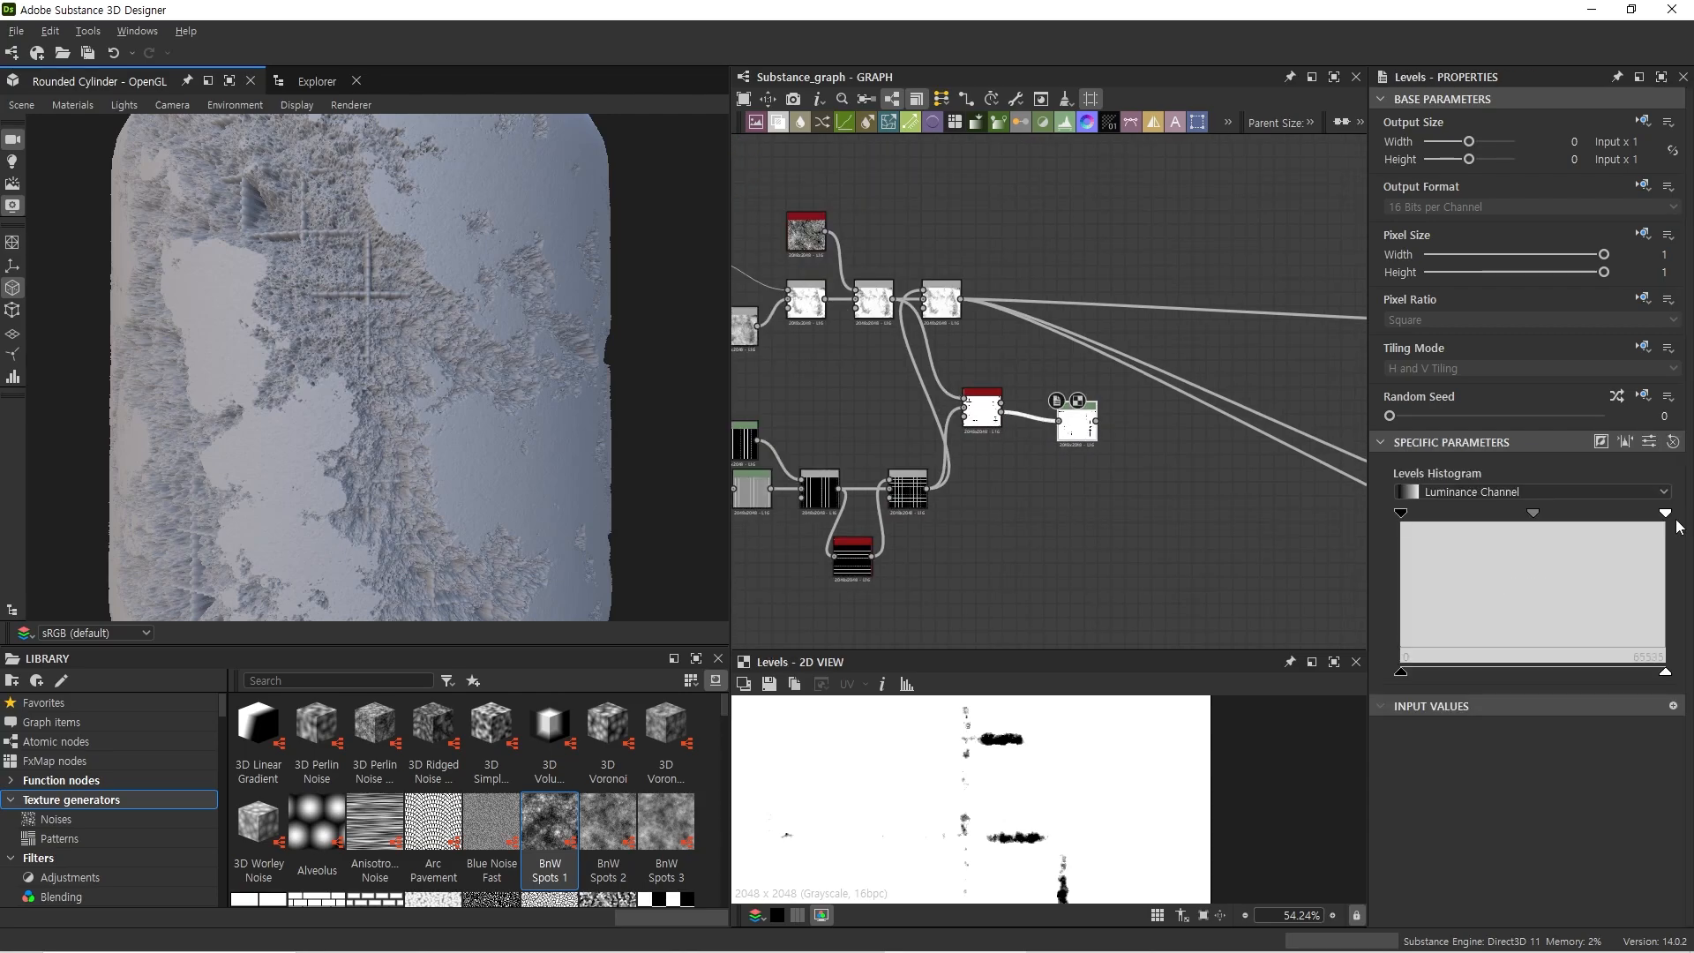
click(1605, 442)
scroll(1073, 773, down, 5)
scroll(981, 796, up, 1)
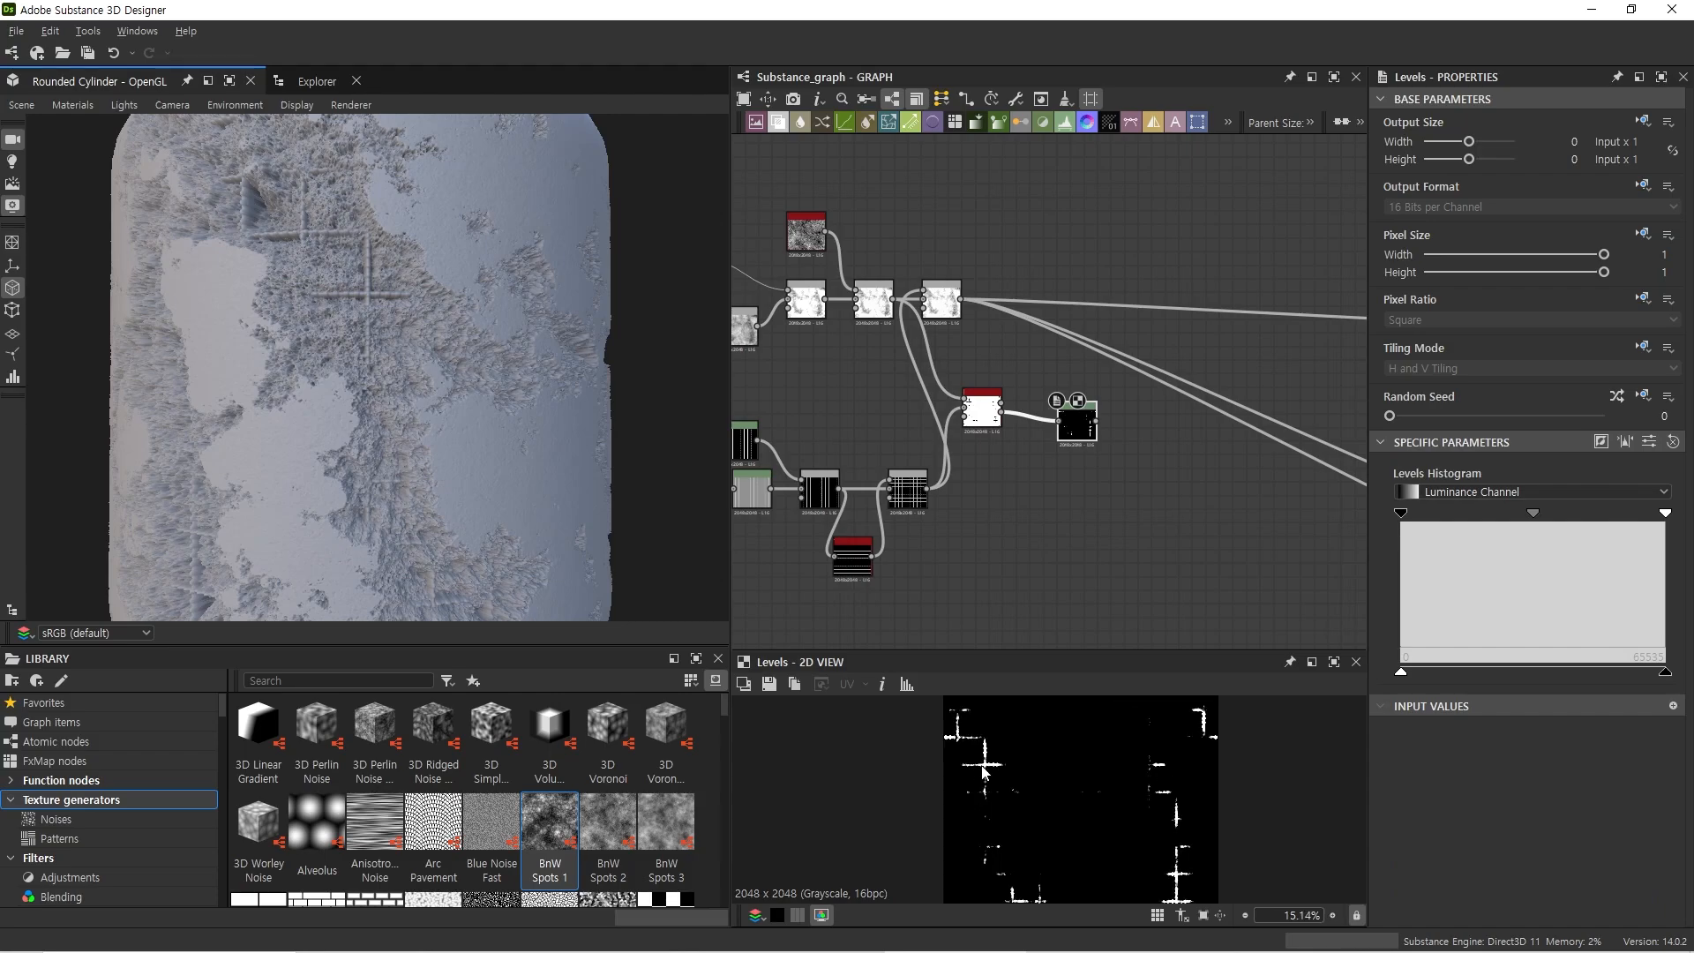
scroll(984, 772, up, 2)
Step: Move the Metallic Uniform Color away from its output and insert a Blend node between them
middle_drag(1196, 434, 949, 464)
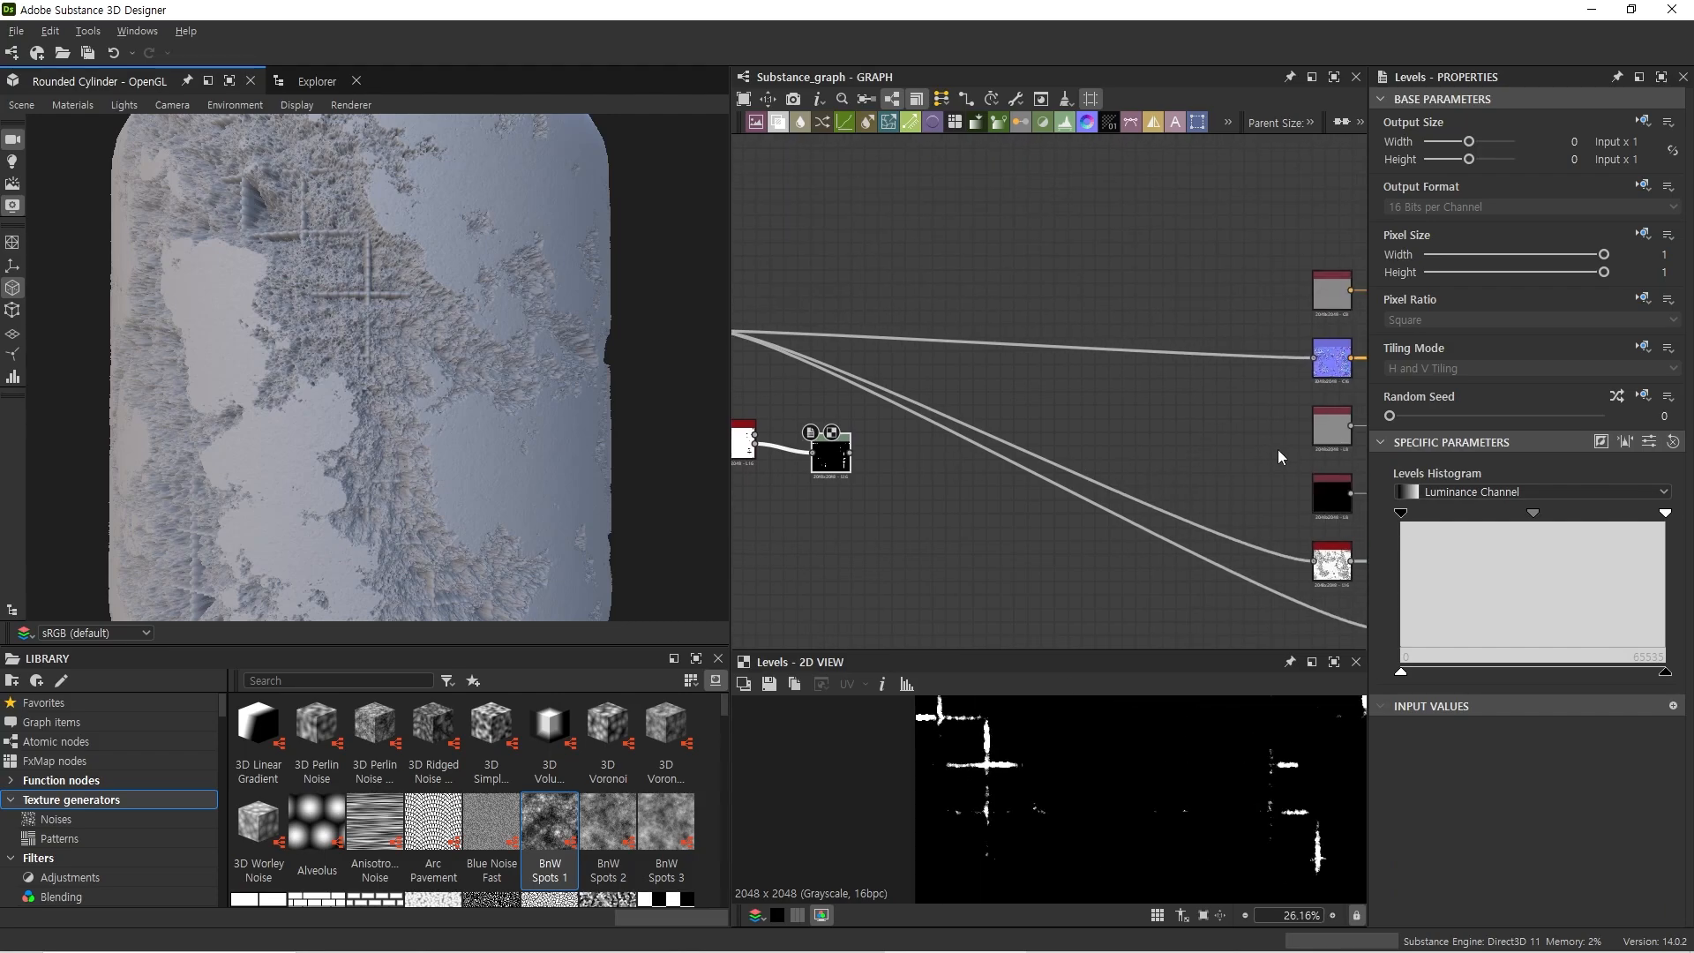
middle_drag(1341, 481, 1256, 481)
drag(1262, 491, 1035, 495)
double_click(1035, 495)
key(space)
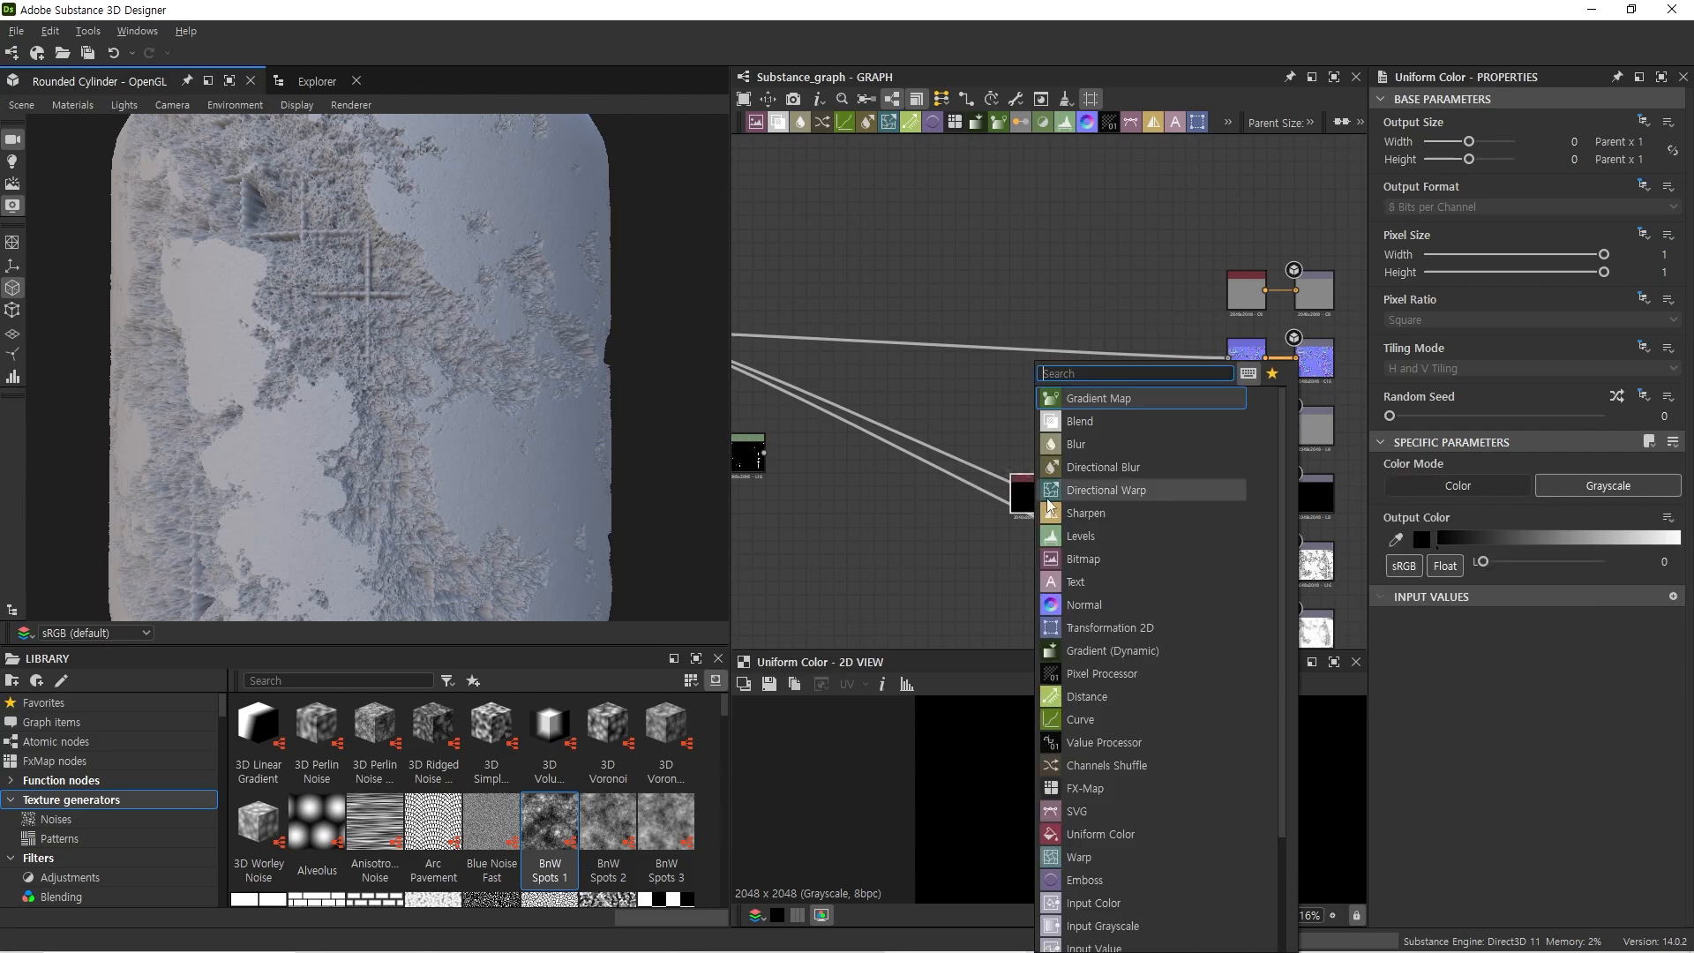
click(1082, 425)
middle_drag(881, 496, 1084, 461)
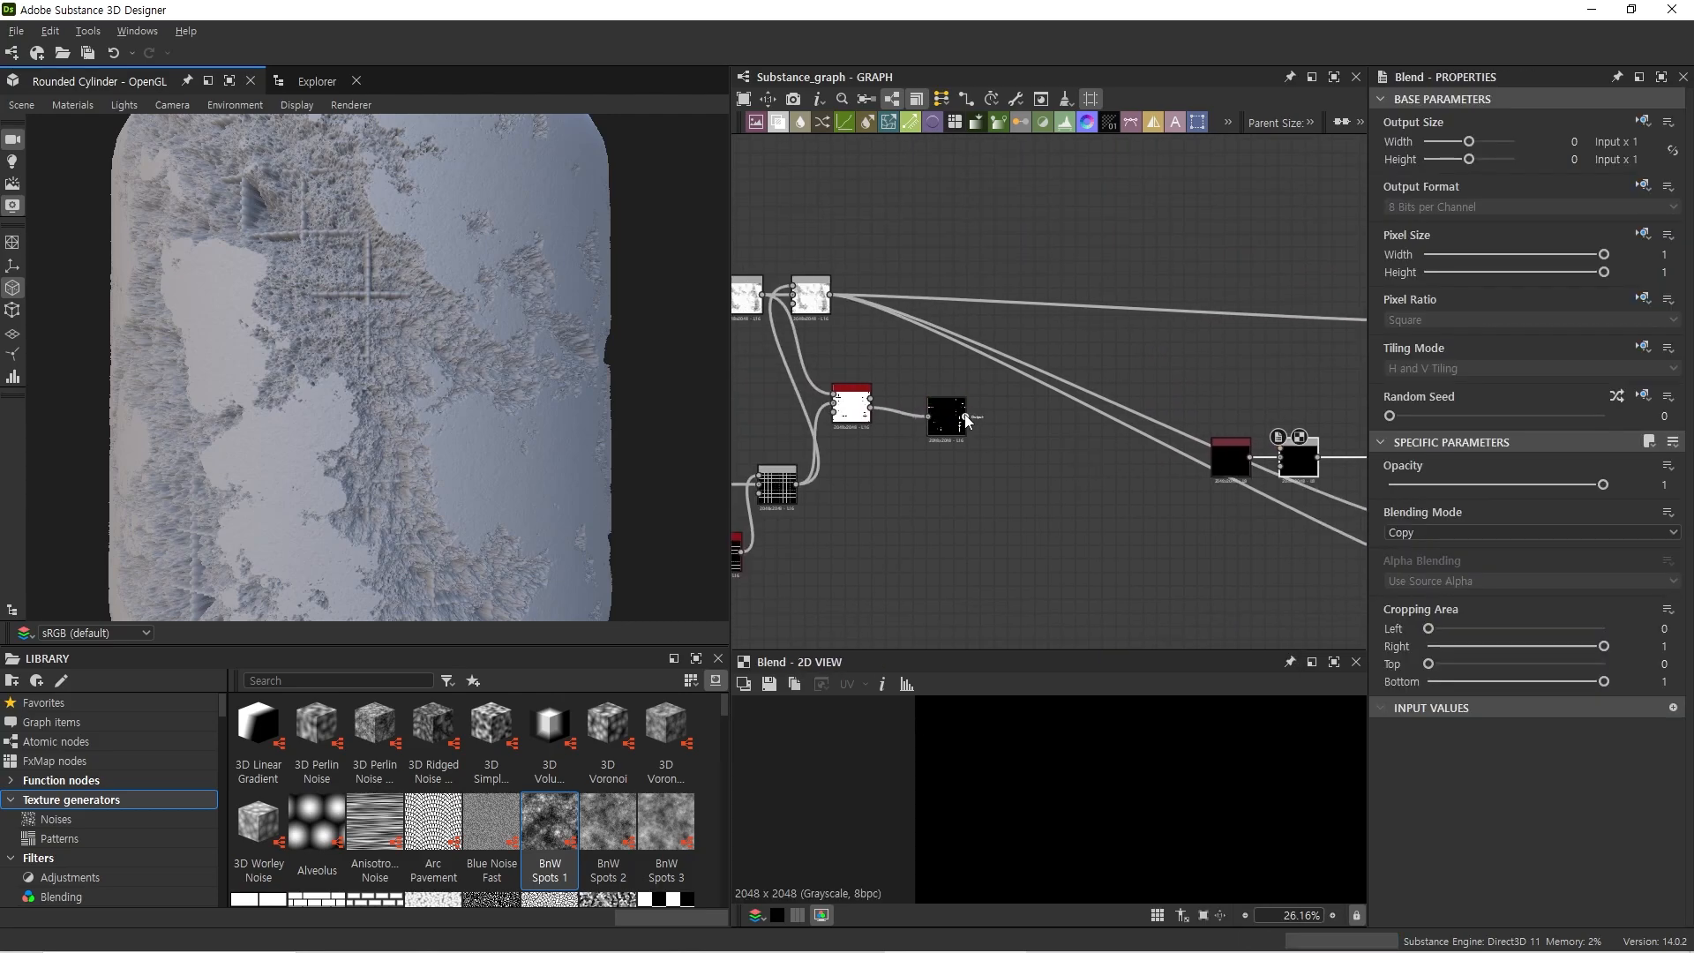
Step: Link the inverted Levels mask to the metallic Blend's opacity input and feed its foreground with a white duplicate of the Uniform Color
drag(967, 420, 1281, 459)
click(1233, 465)
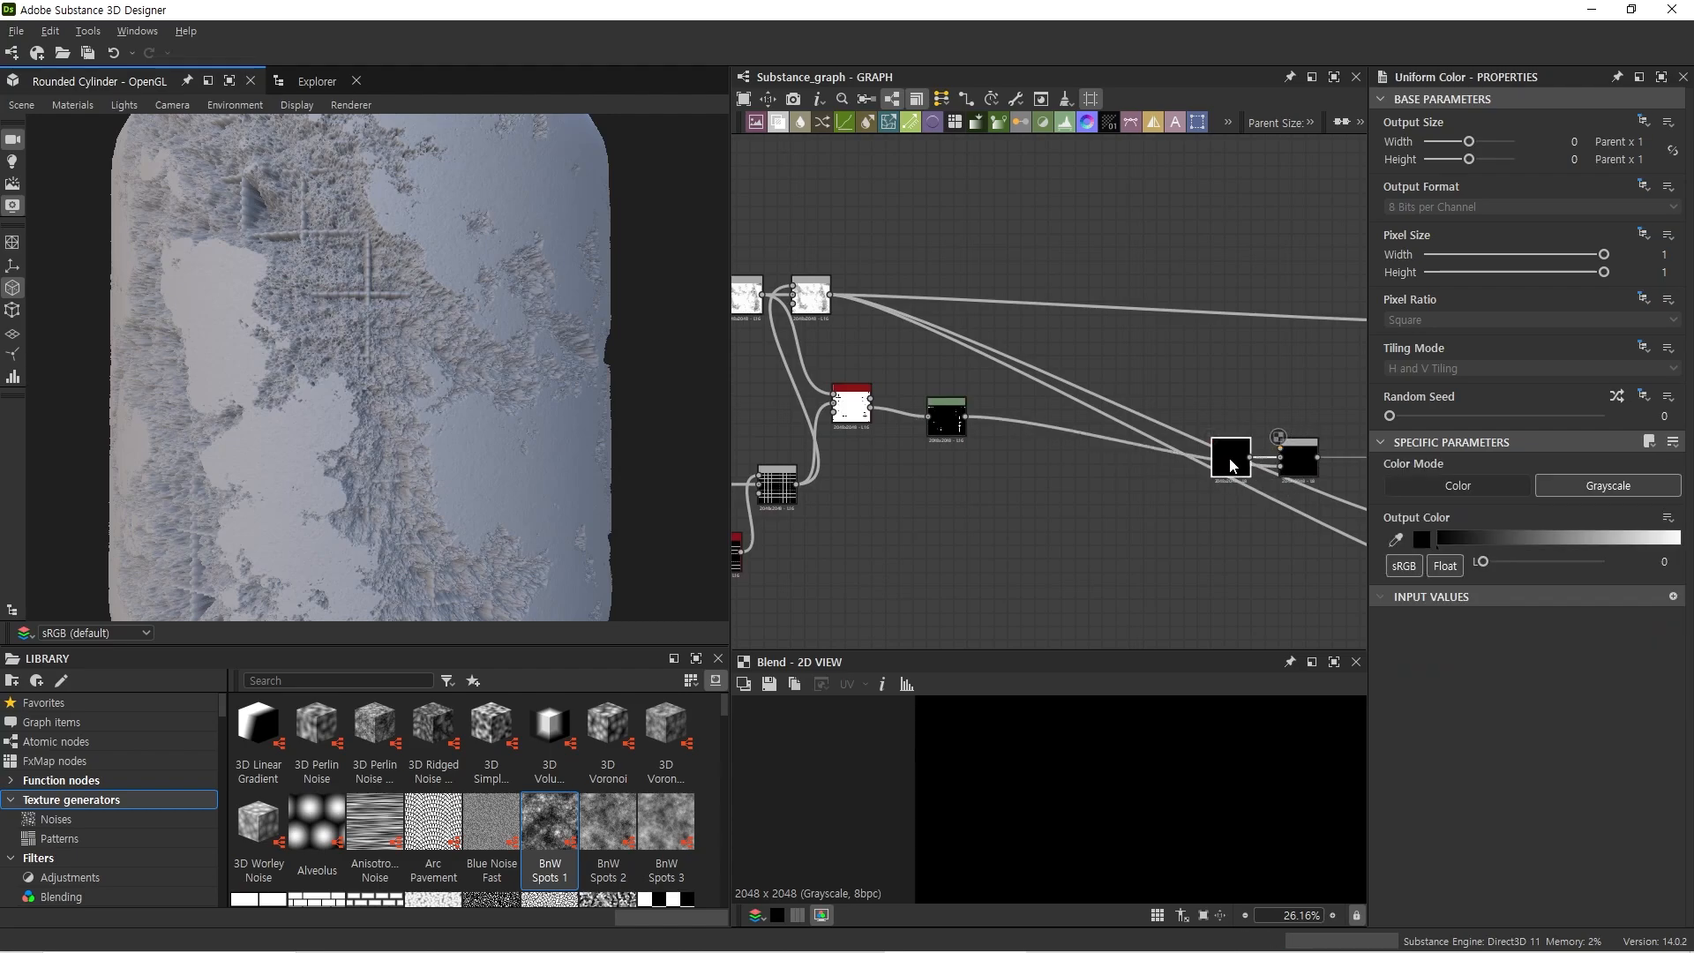
key(ctrl+d)
middle_drag(1293, 486, 1108, 534)
scroll(1108, 535, up, 2)
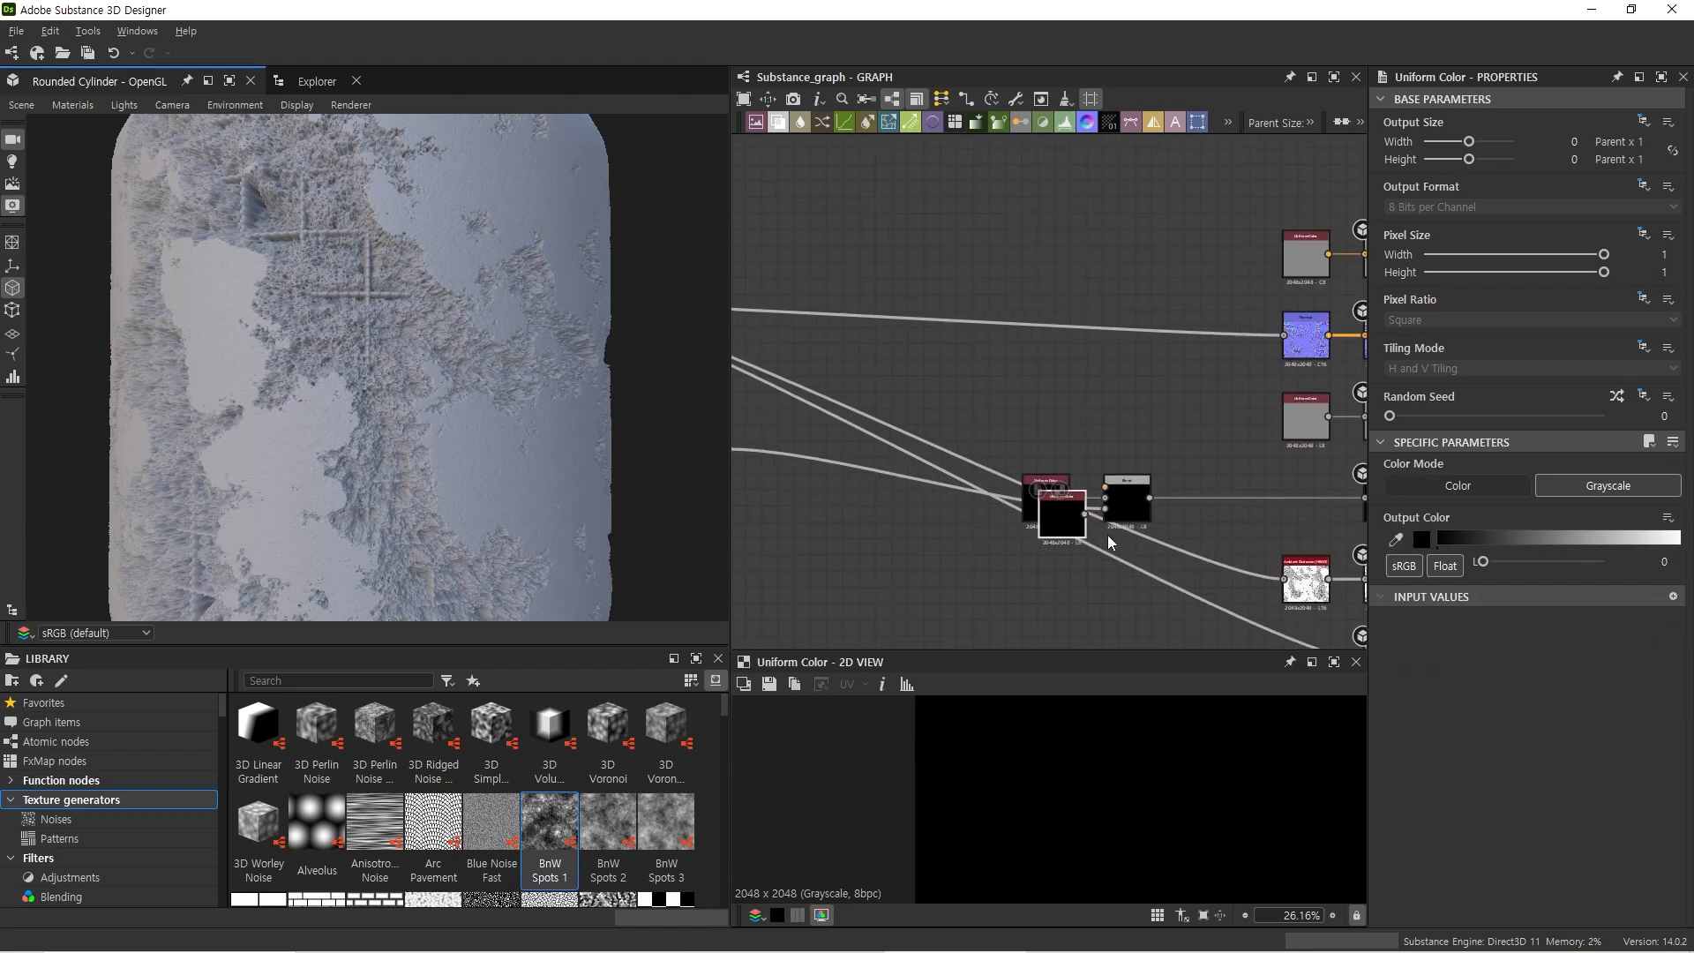
drag(1055, 510, 1053, 491)
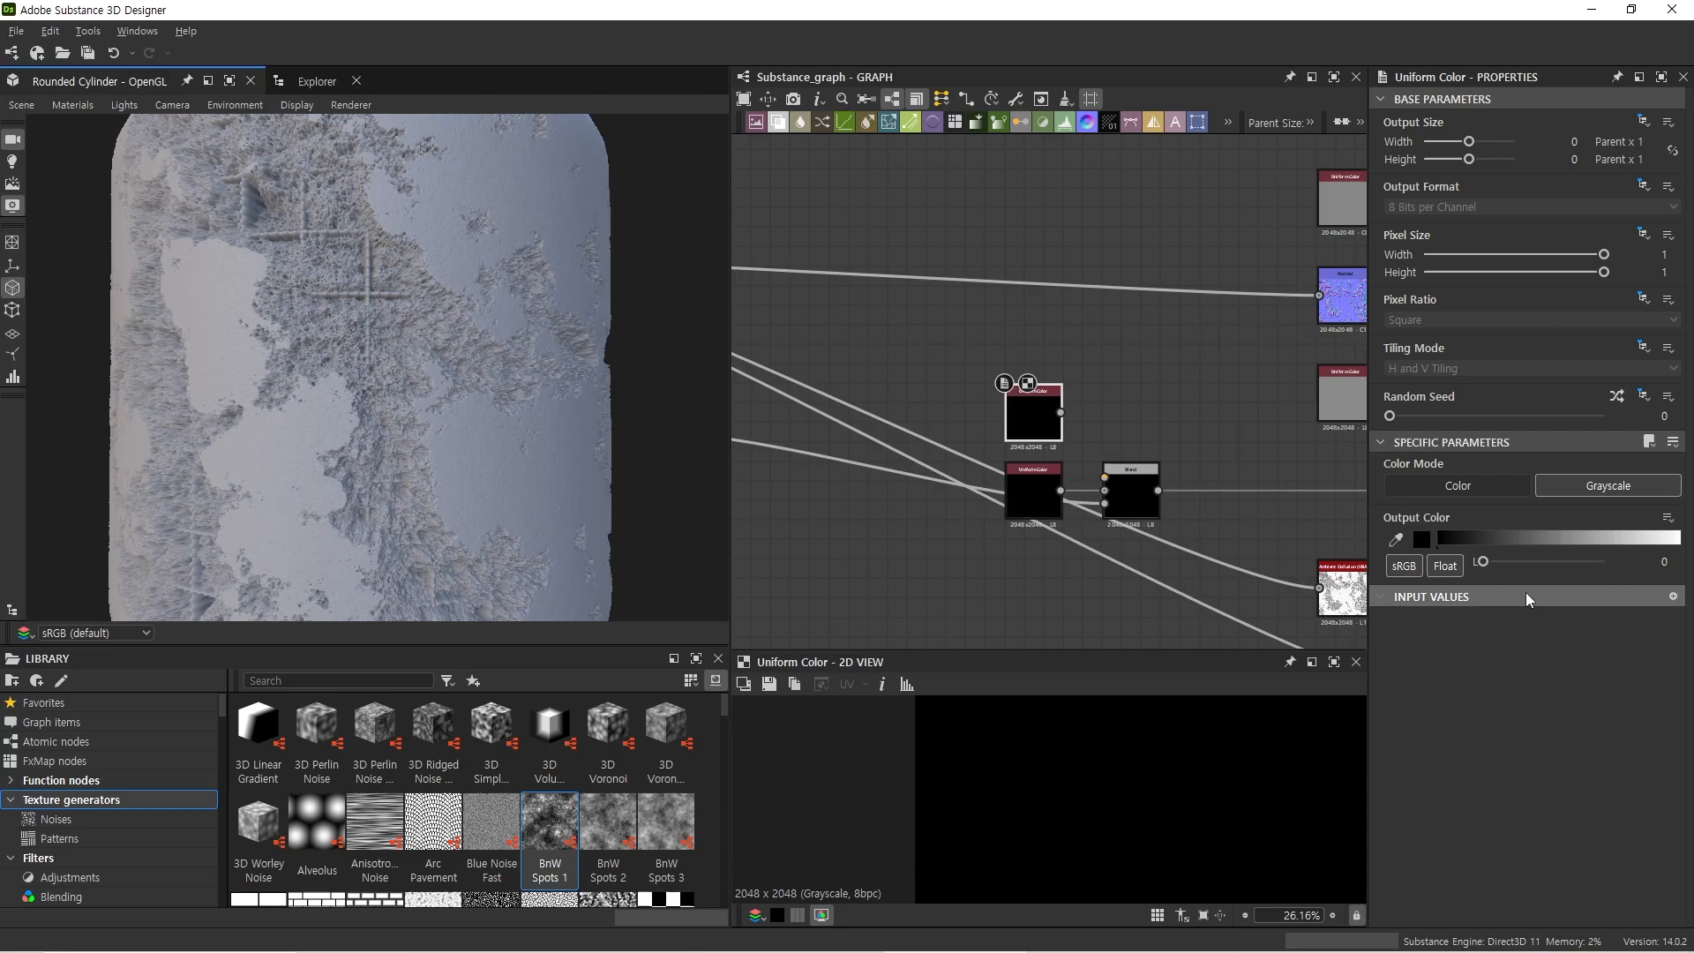
drag(1549, 538, 1685, 535)
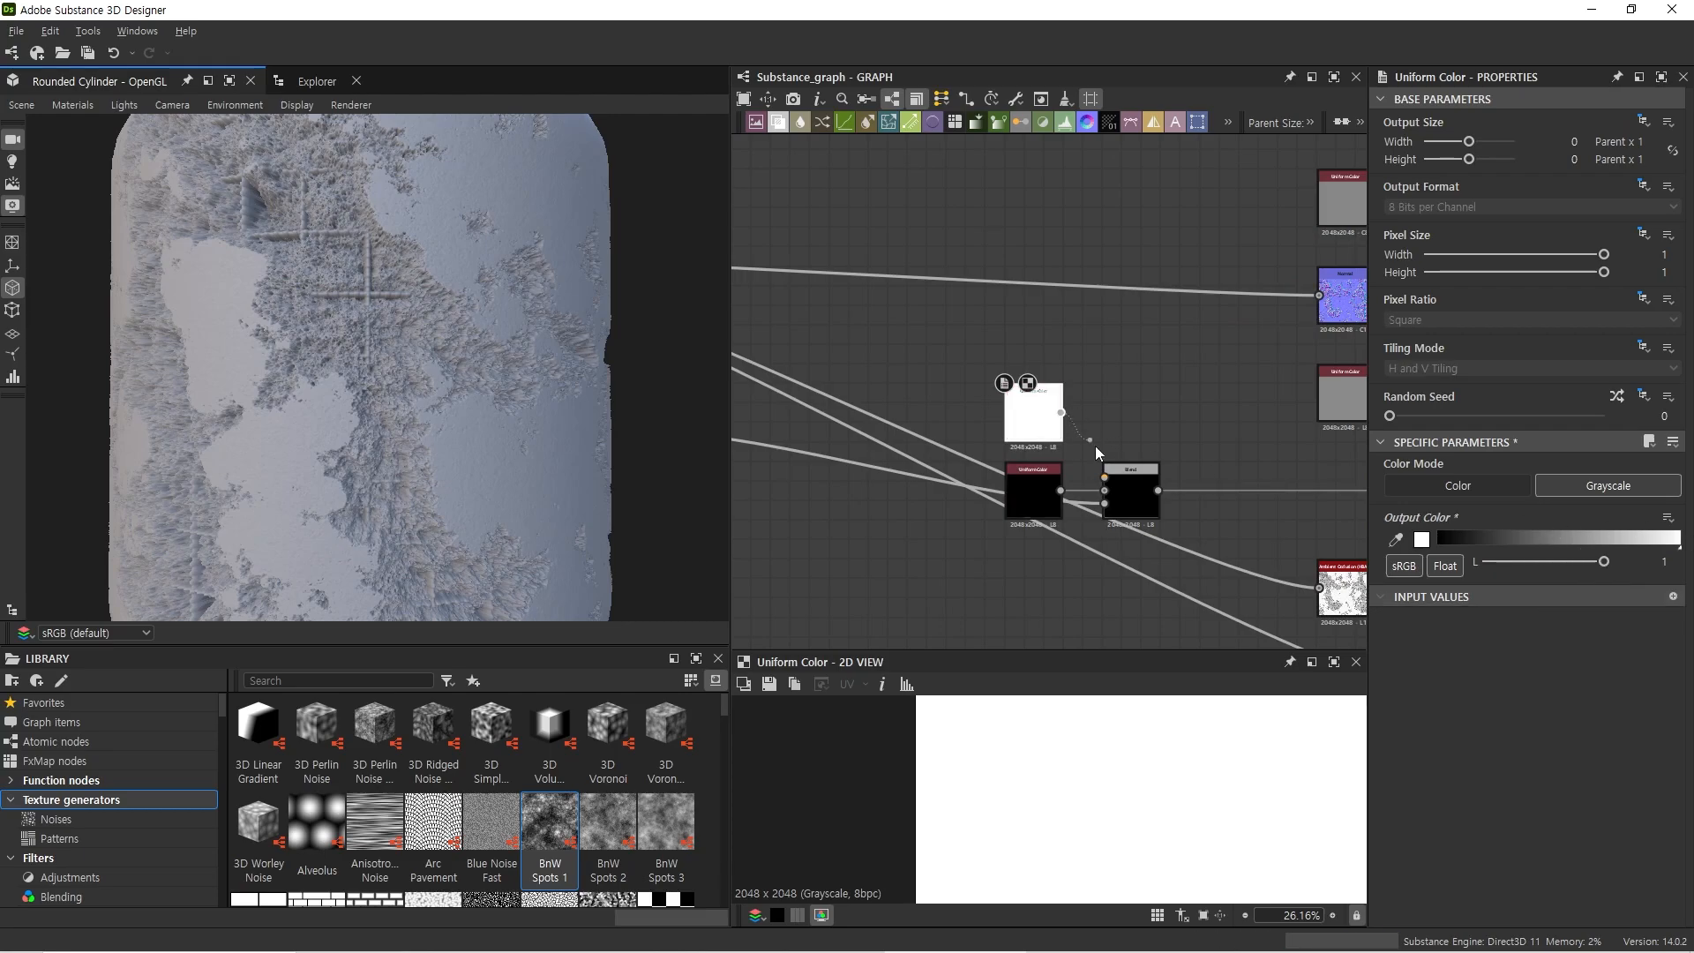
drag(1094, 446, 1104, 478)
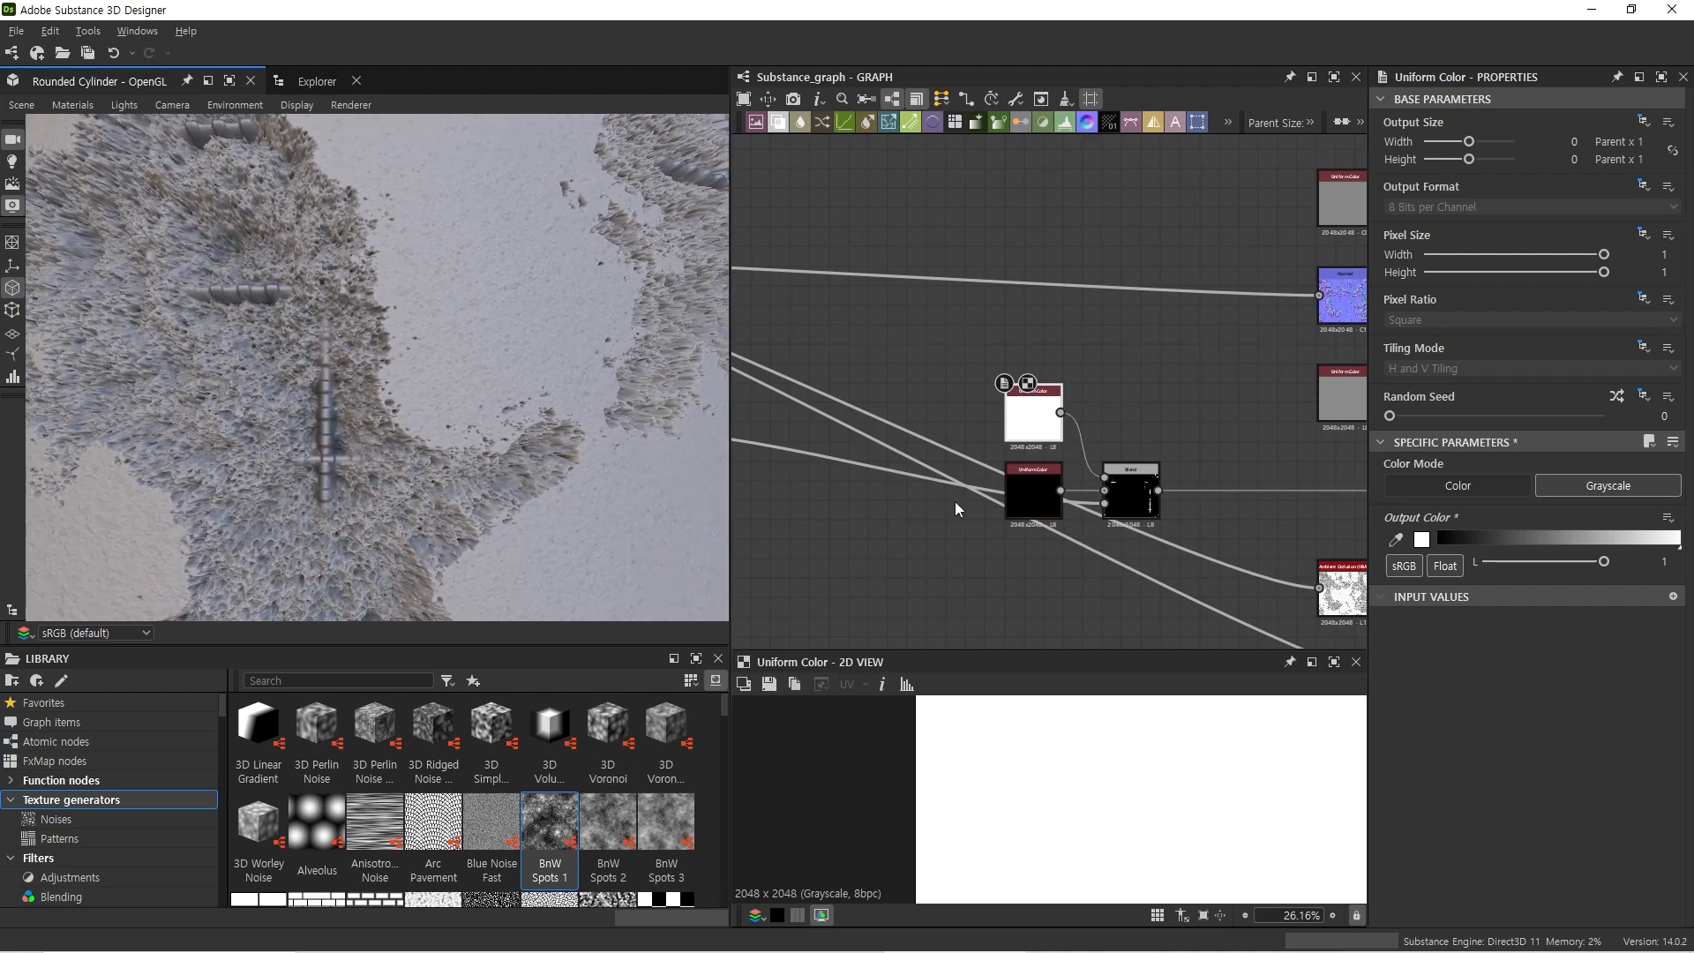
Step: Move the Base Color Uniform Color away from its output and insert a Blend node between them
scroll(1087, 503, down, 3)
middle_drag(1145, 474, 1074, 502)
scroll(1159, 392, up, 2)
drag(1162, 344, 907, 352)
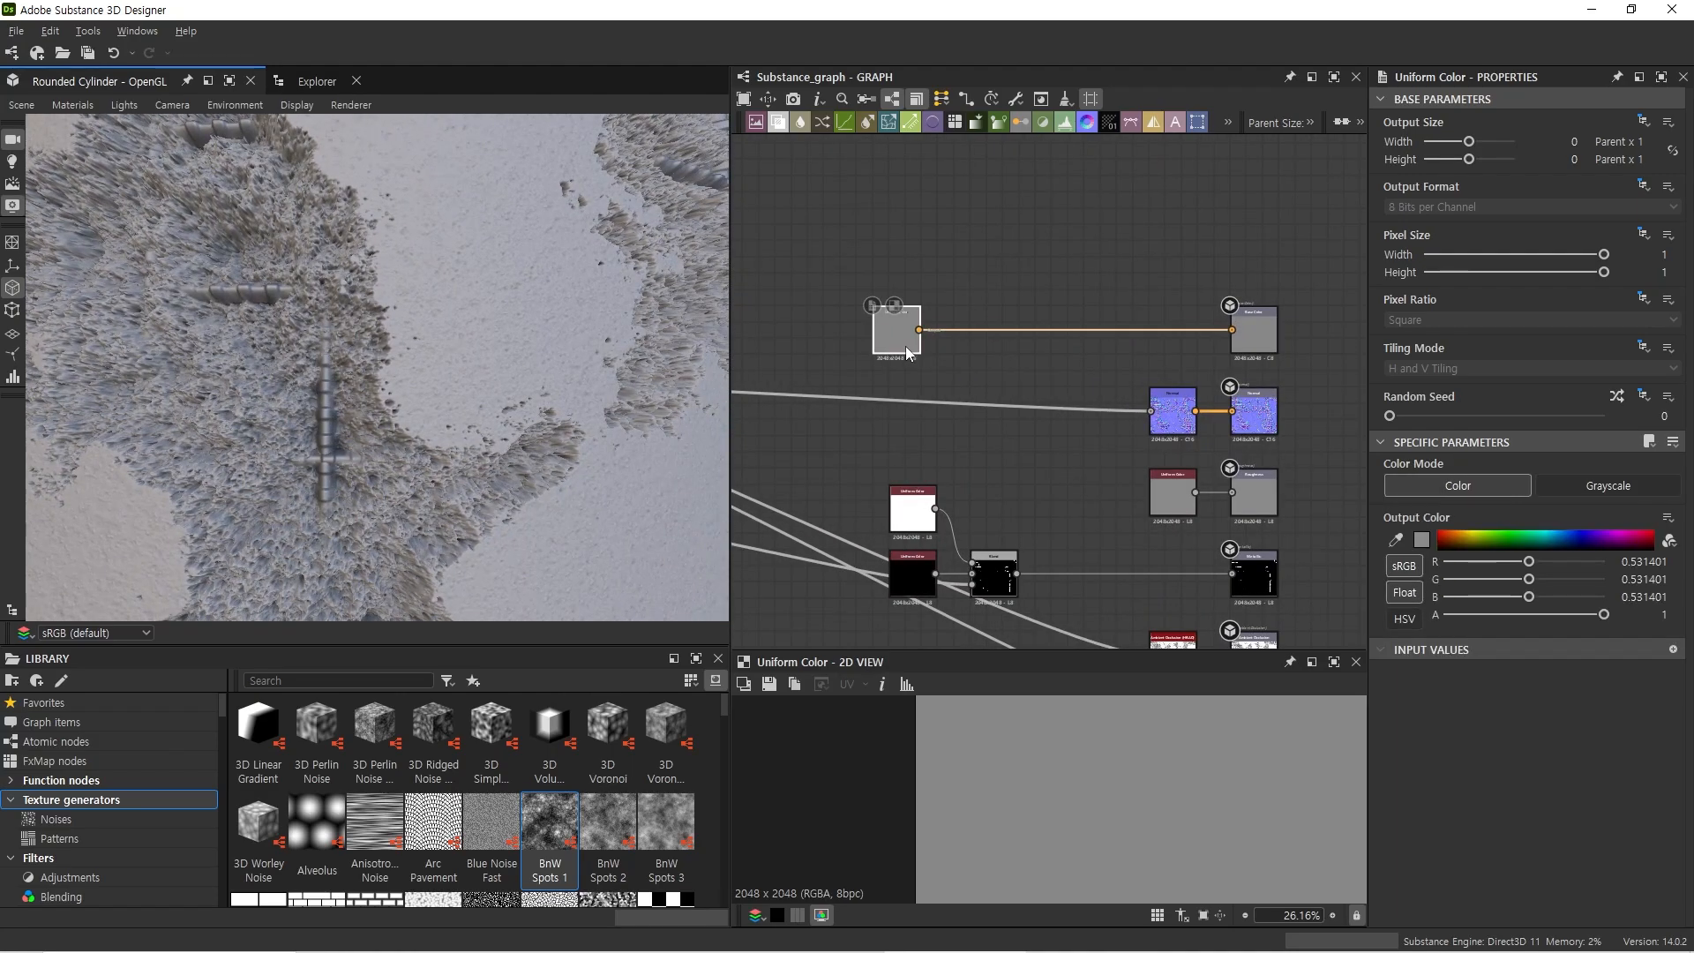
key(space)
click(949, 381)
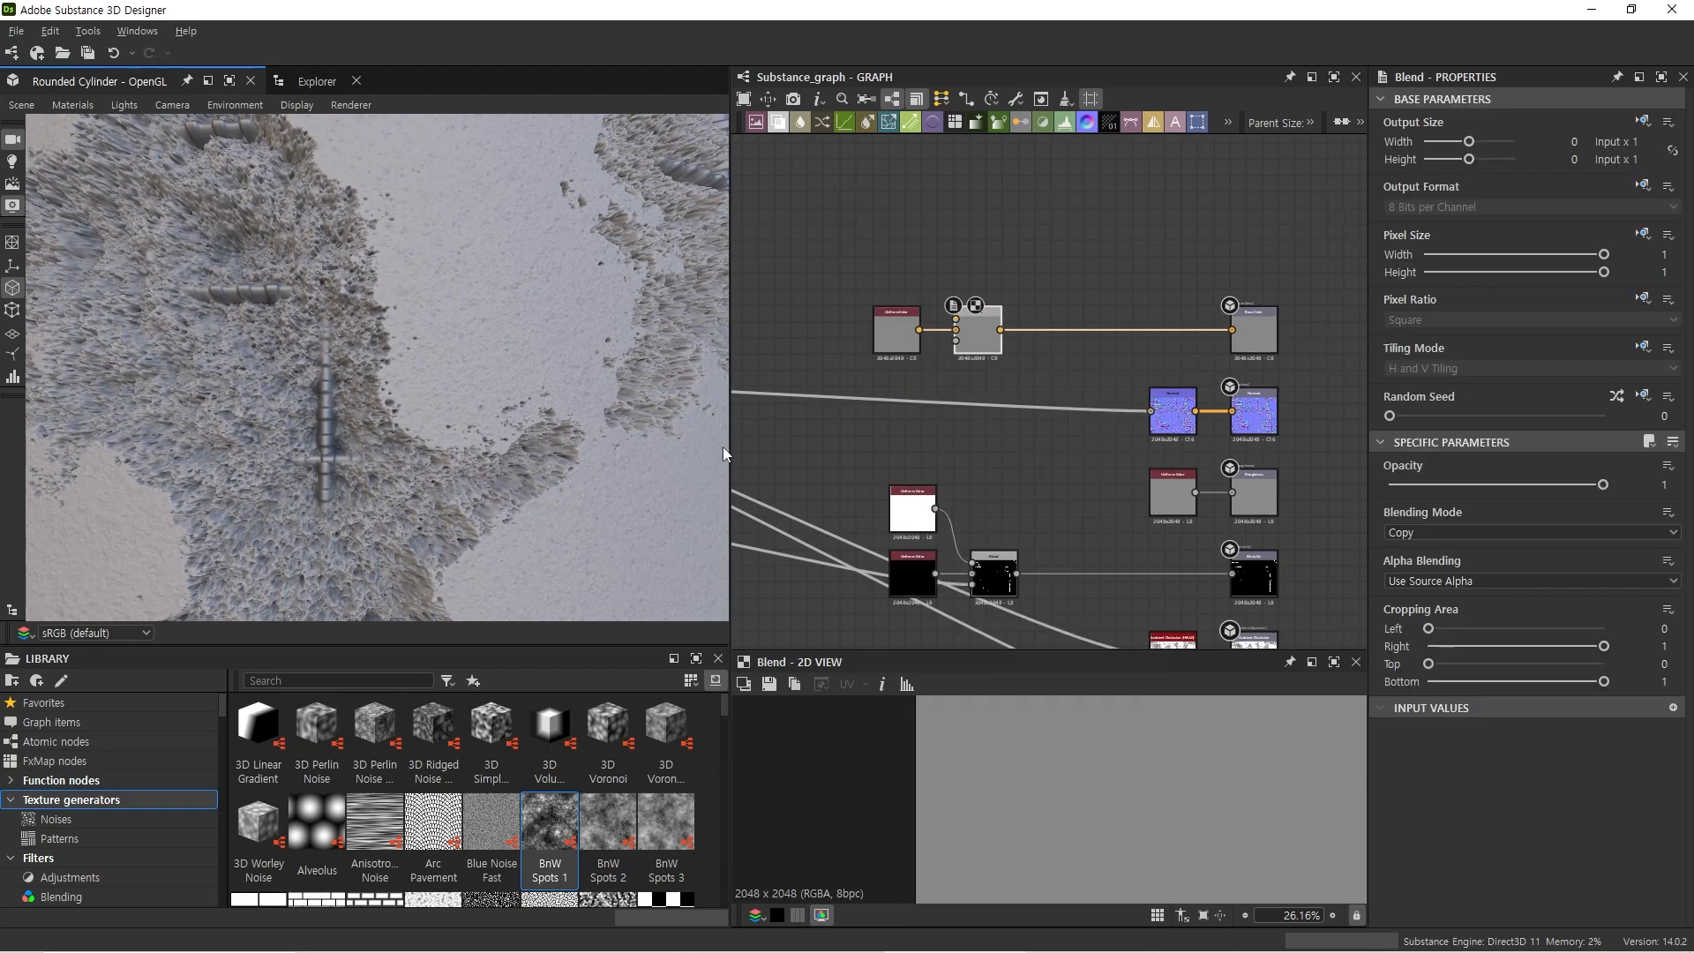
Step: Shift the Base Color Blend closer to its output and link the metallic Blend's output to its opacity input
scroll(460, 475, down, 5)
drag(475, 416, 489, 376)
scroll(453, 422, down, 2)
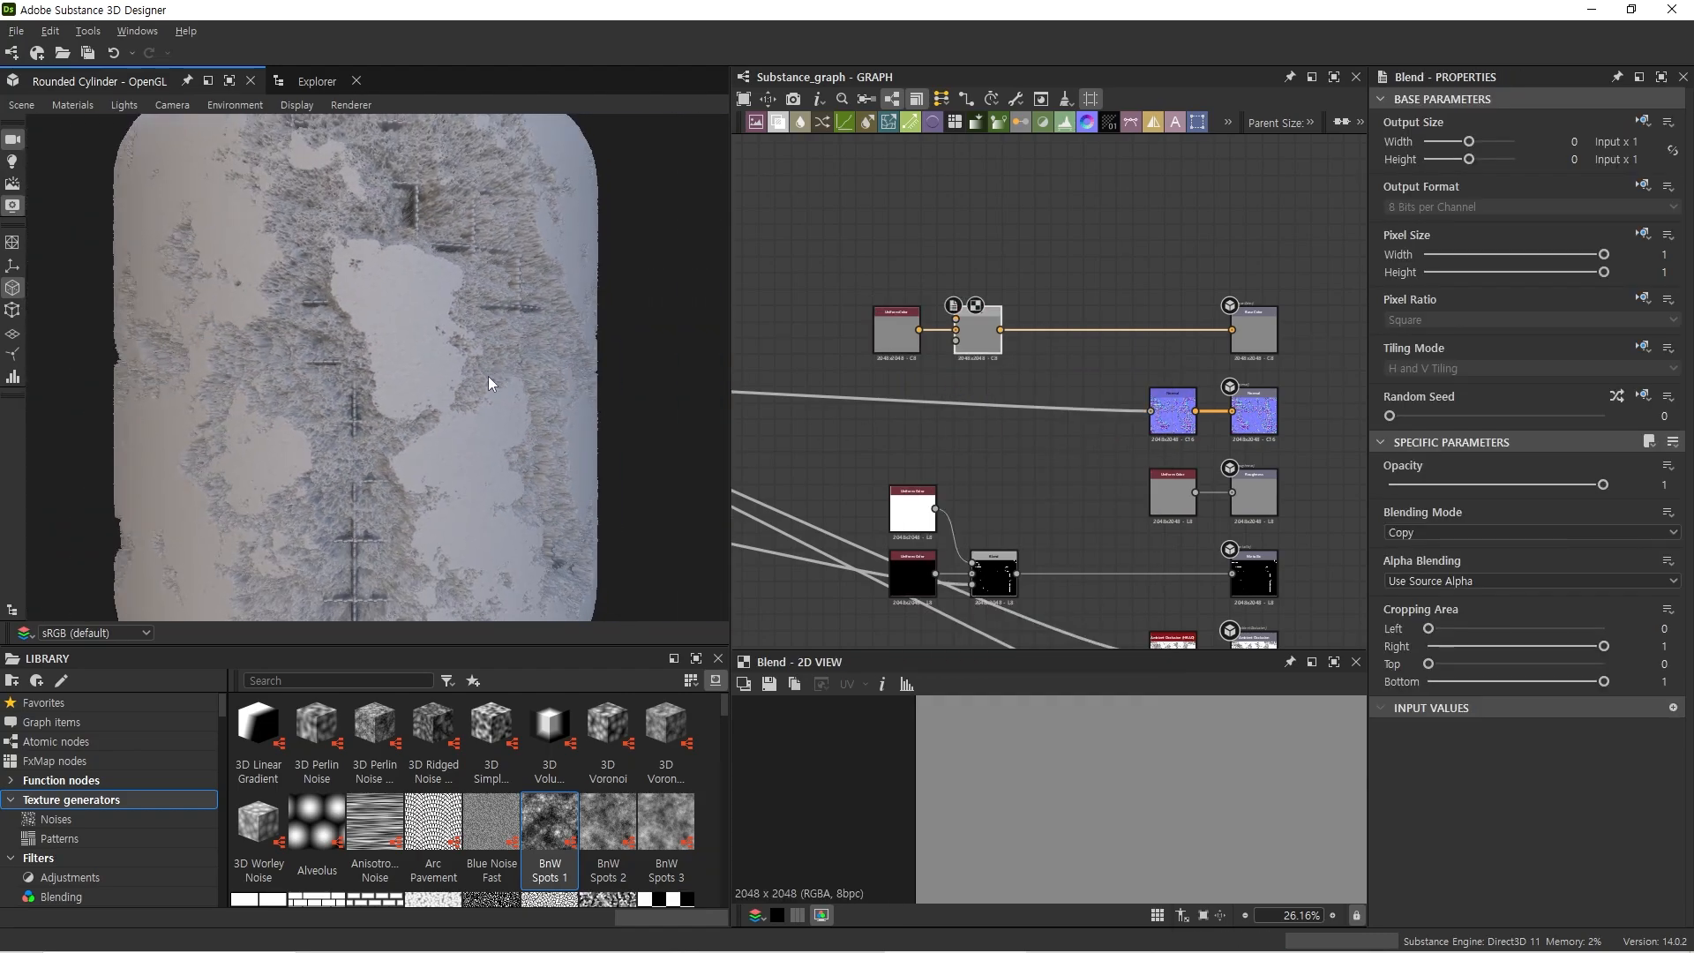
scroll(494, 379, up, 1)
drag(987, 333, 1034, 332)
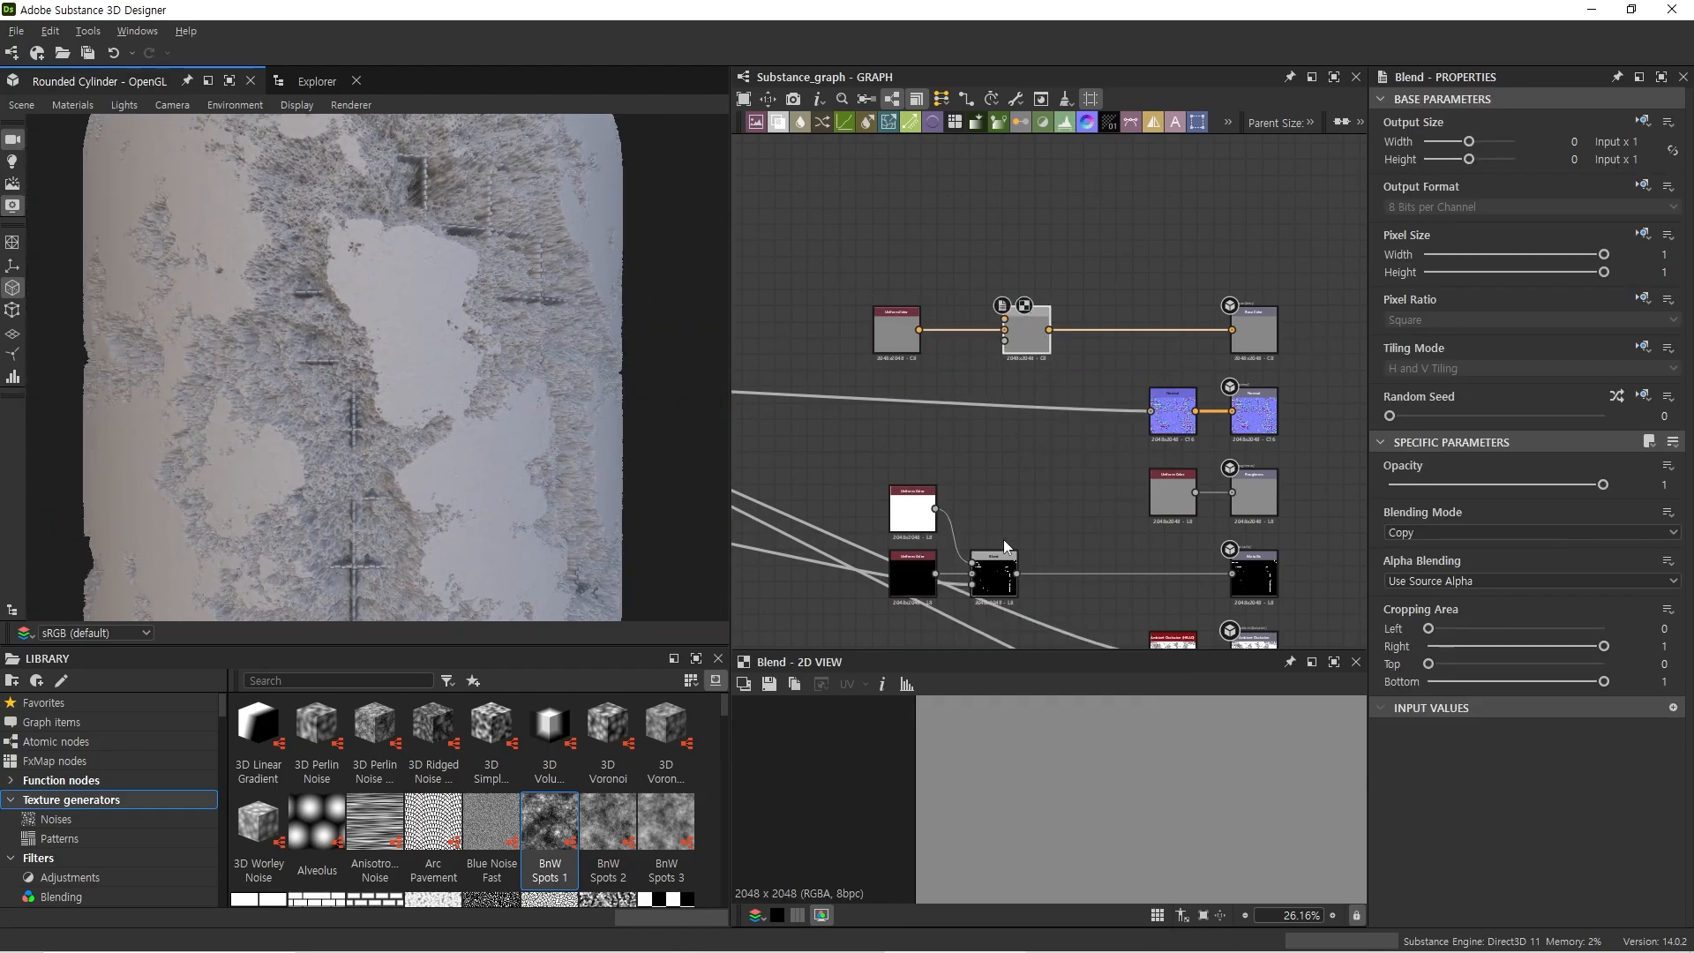
double_click(1001, 569)
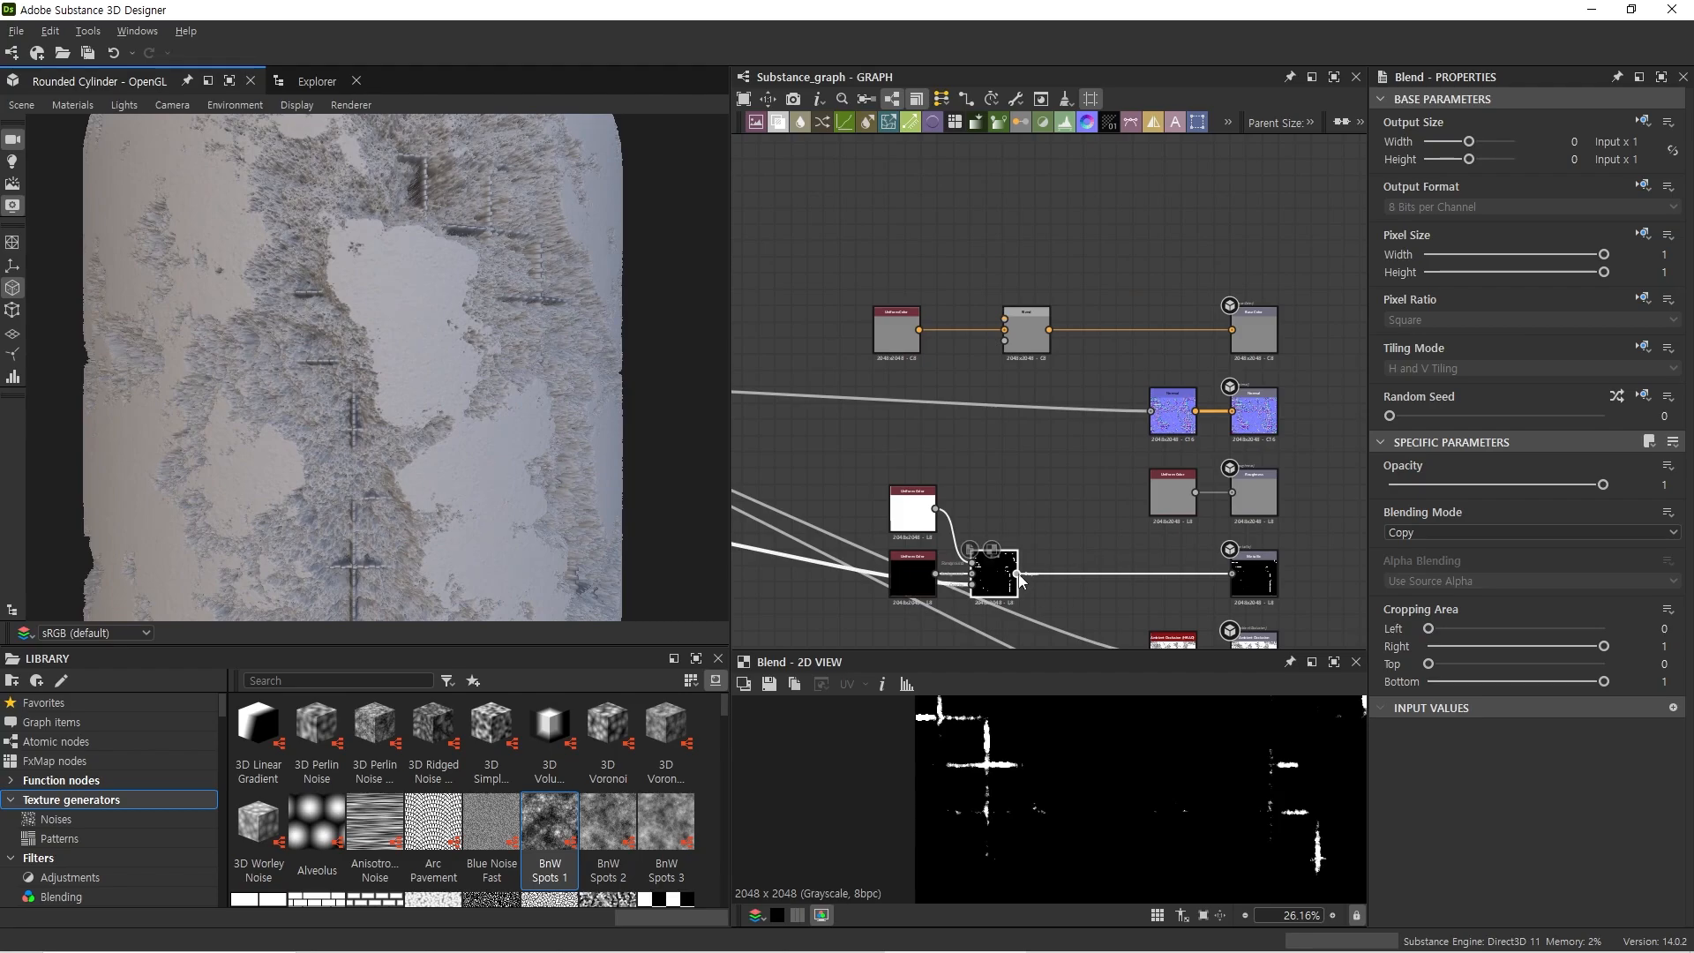
drag(1020, 479, 1019, 346)
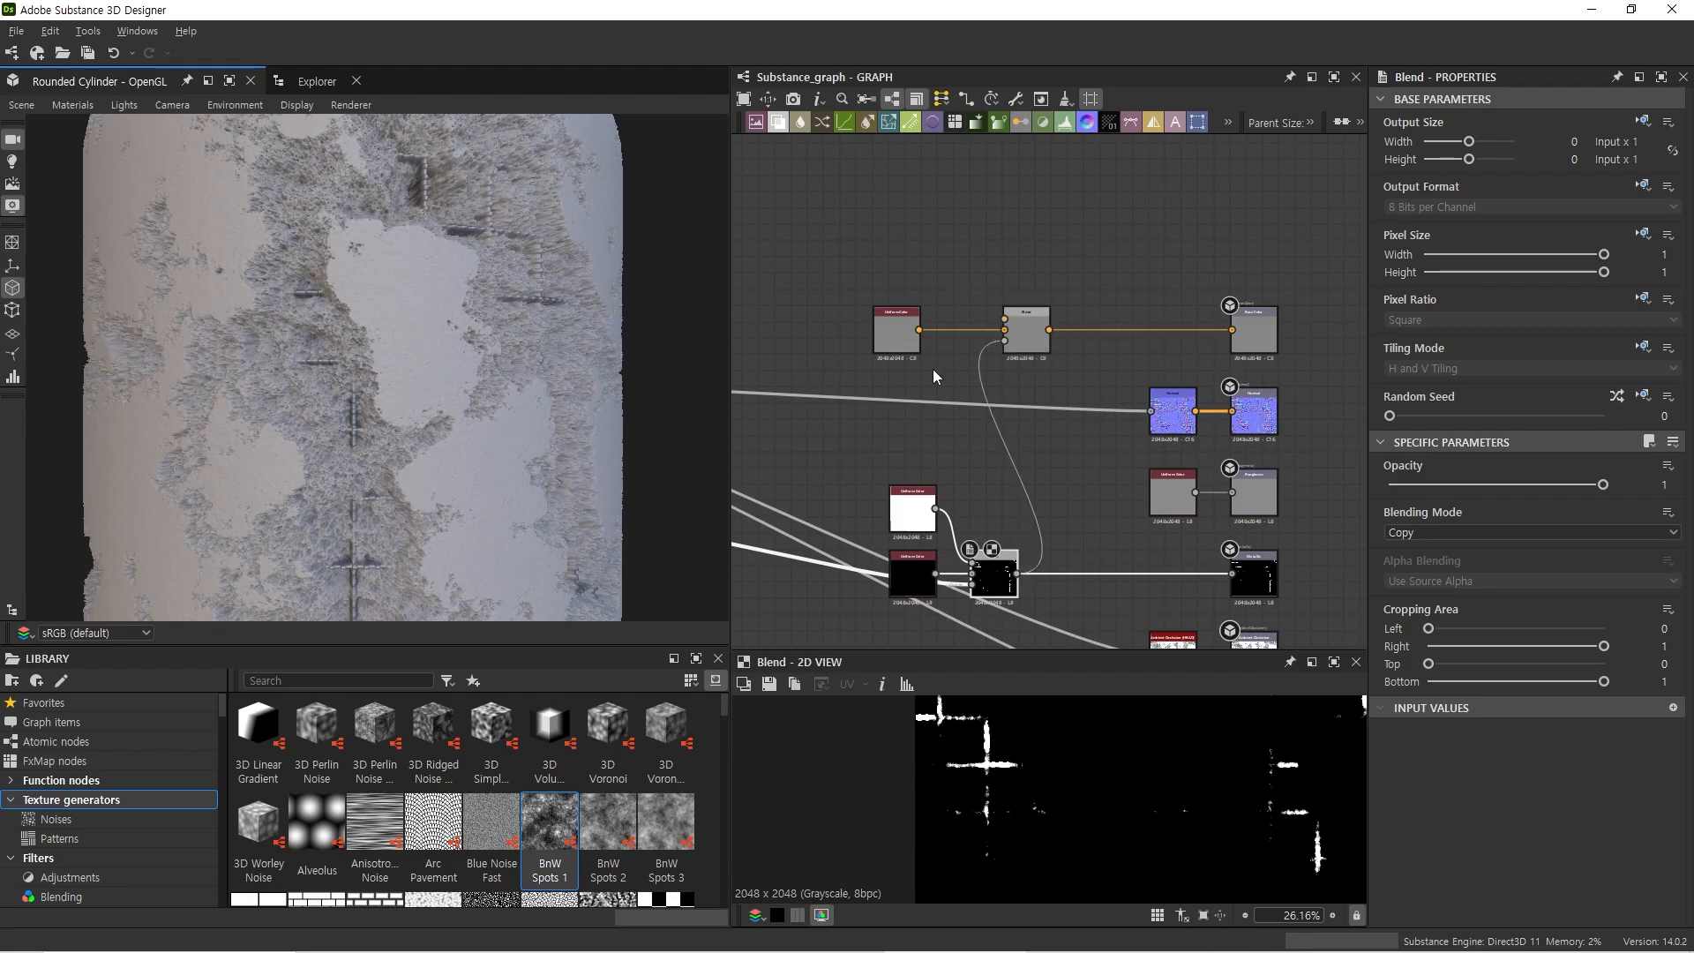
Step: Duplicate the Base Color Uniform Color and place the copy directly above the original
middle_drag(901, 339, 950, 399)
click(948, 395)
key(ctrl+d)
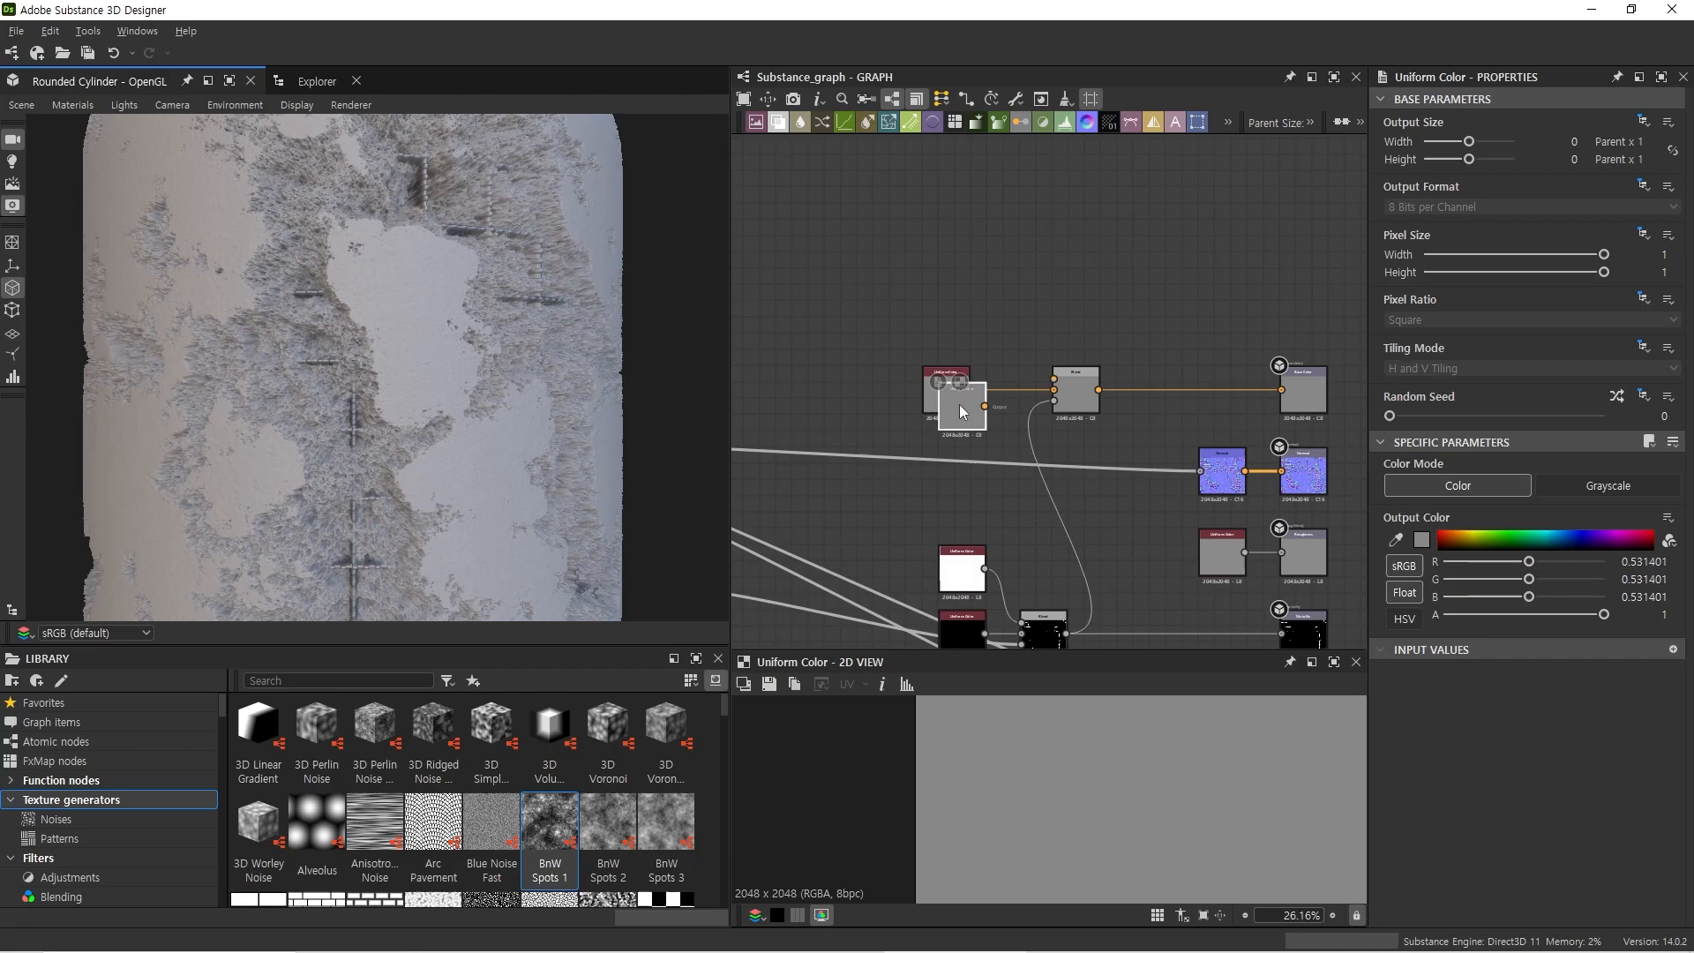
drag(959, 401, 950, 319)
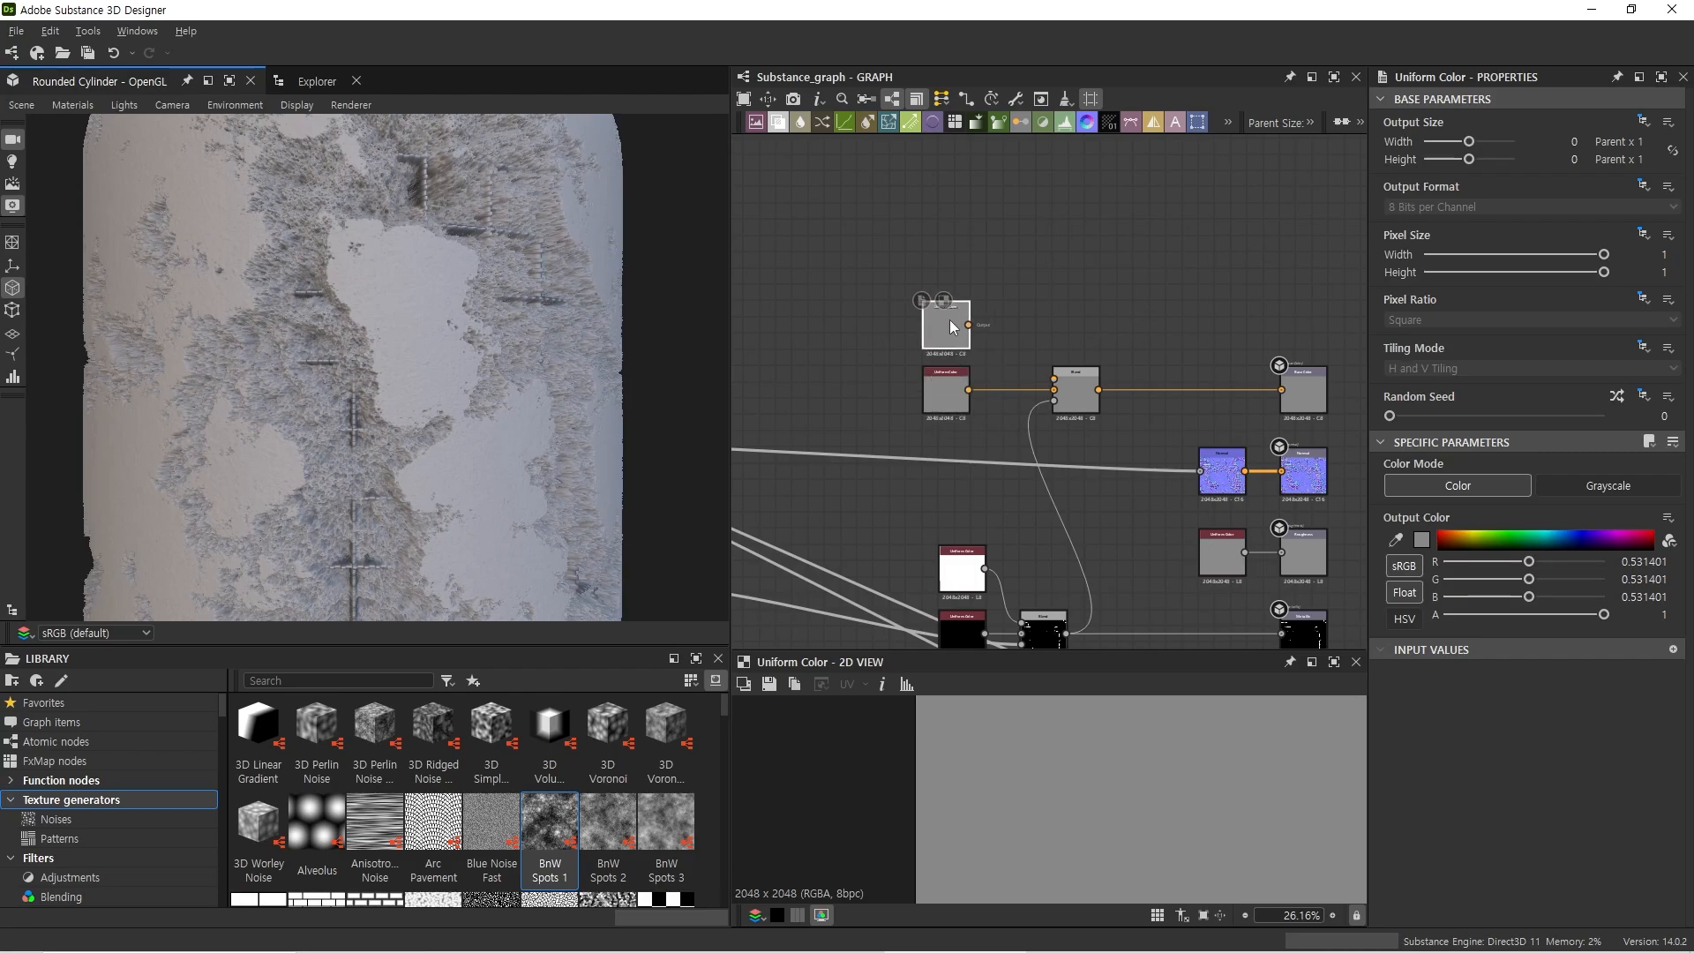
Step: Set the duplicated Uniform Color to brown #563d2f, link it to the Base Color Blend's foreground and select that Blend
click(1421, 541)
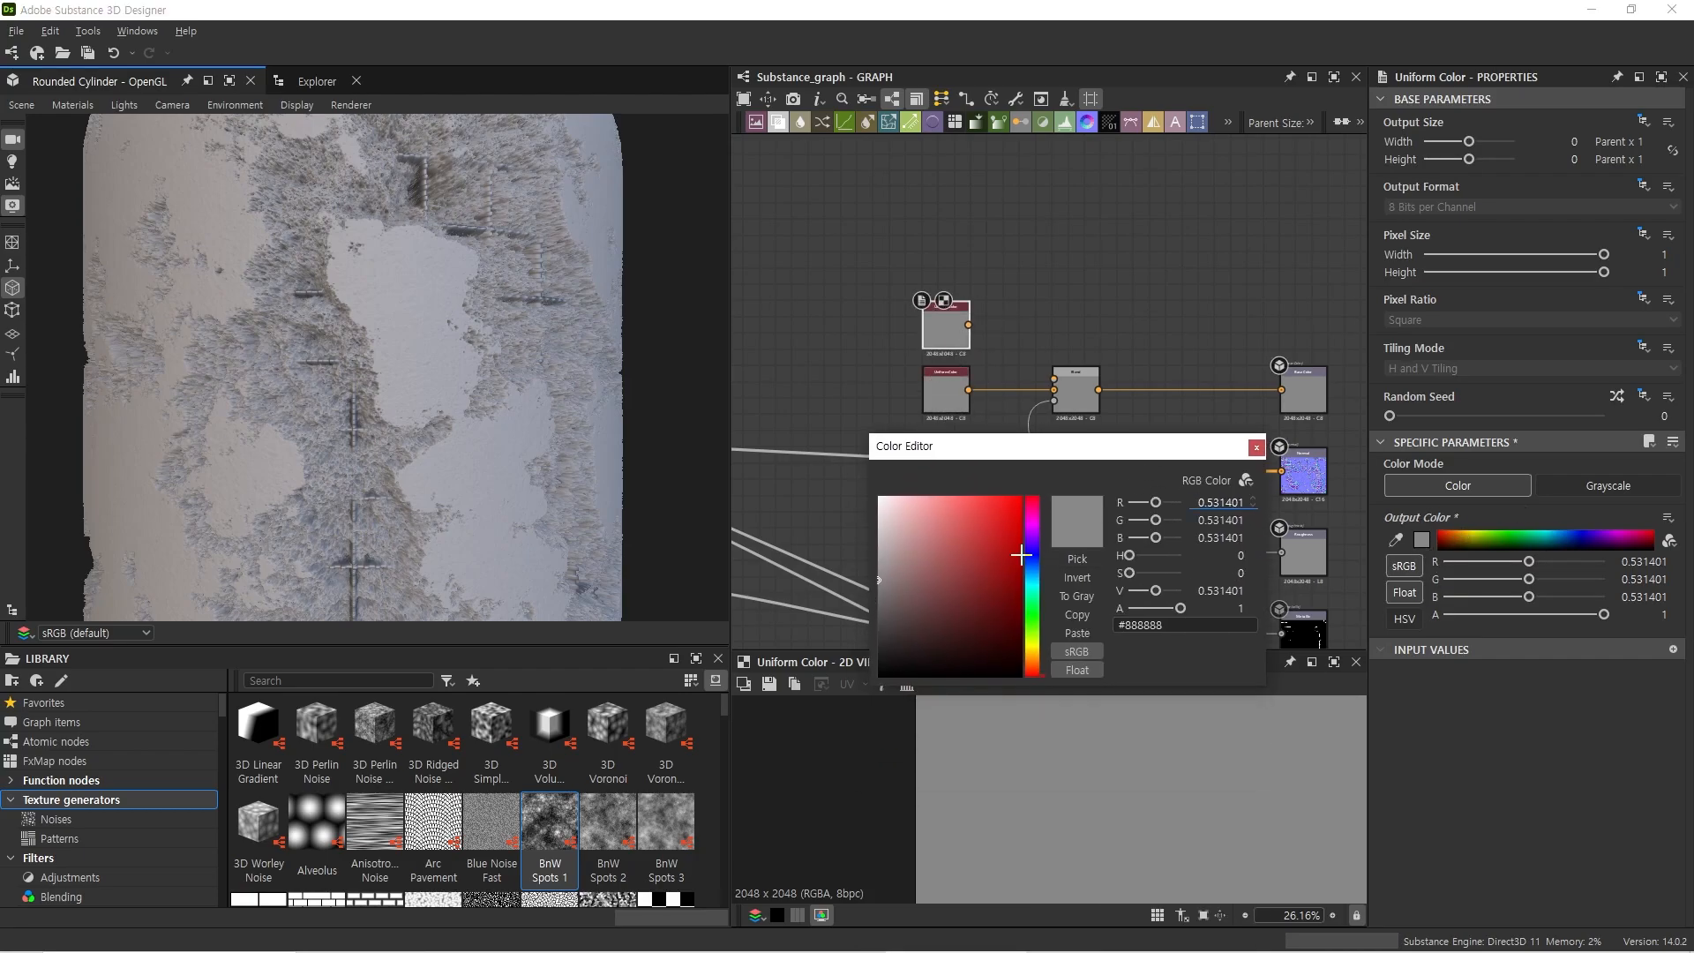
drag(1021, 554, 915, 583)
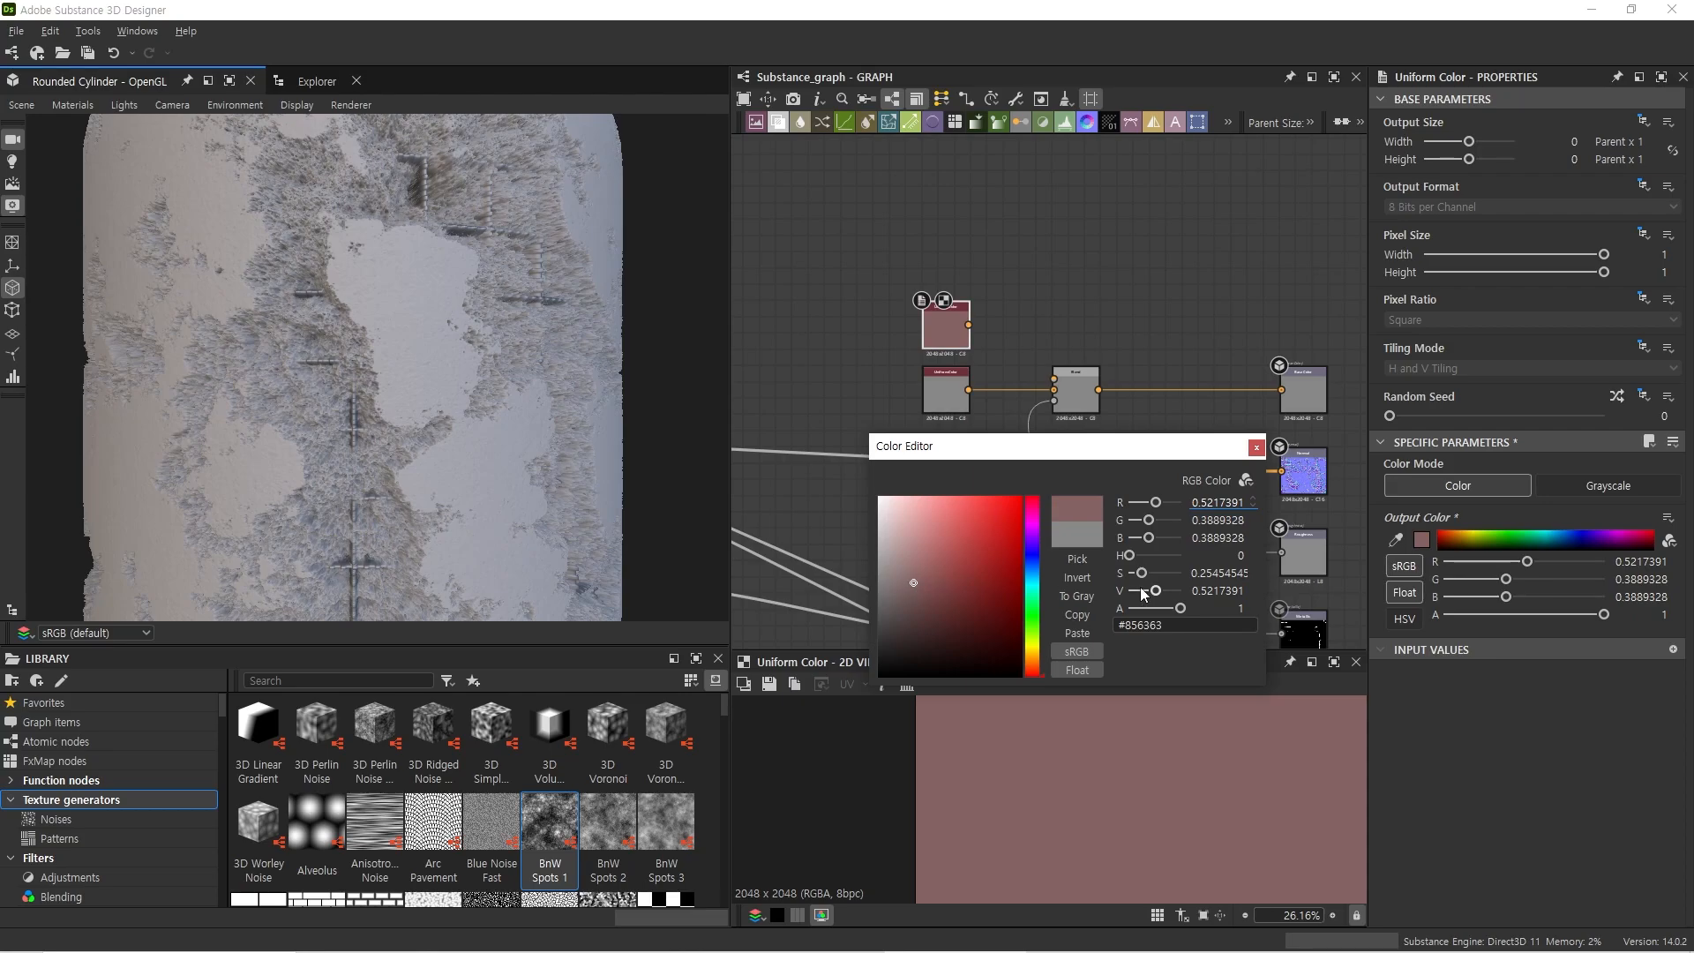
click(1037, 666)
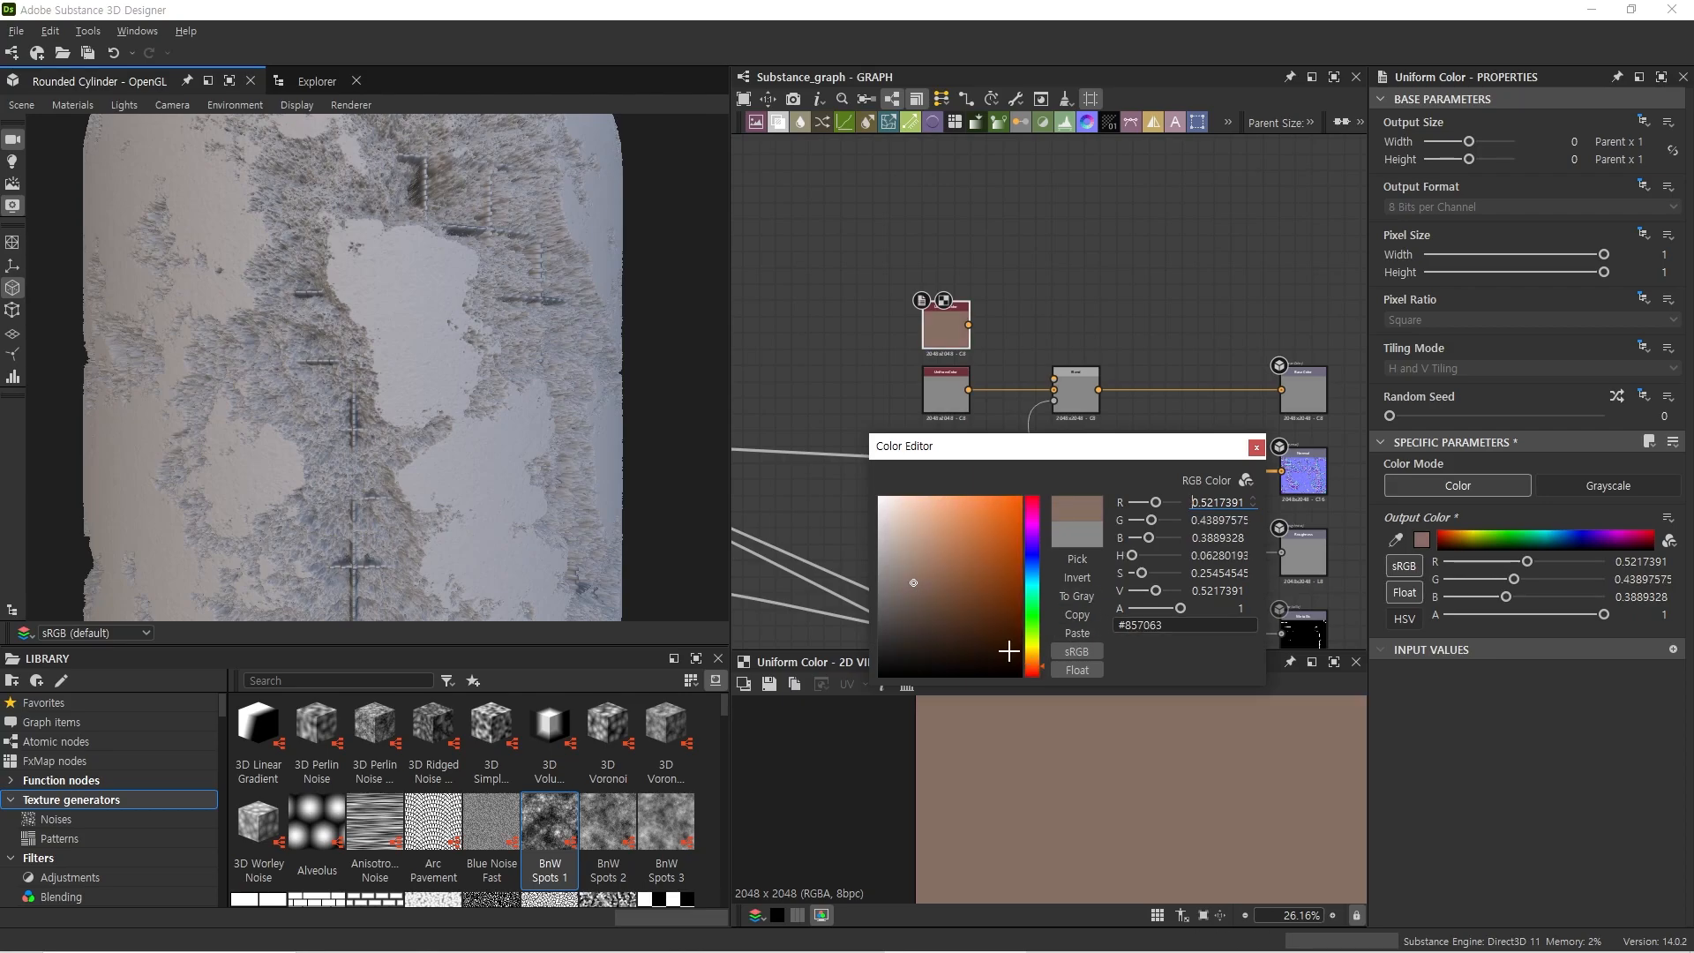
mouse_move(947, 616)
mouse_down()
mouse_move(918, 620)
mouse_move(943, 615)
mouse_up()
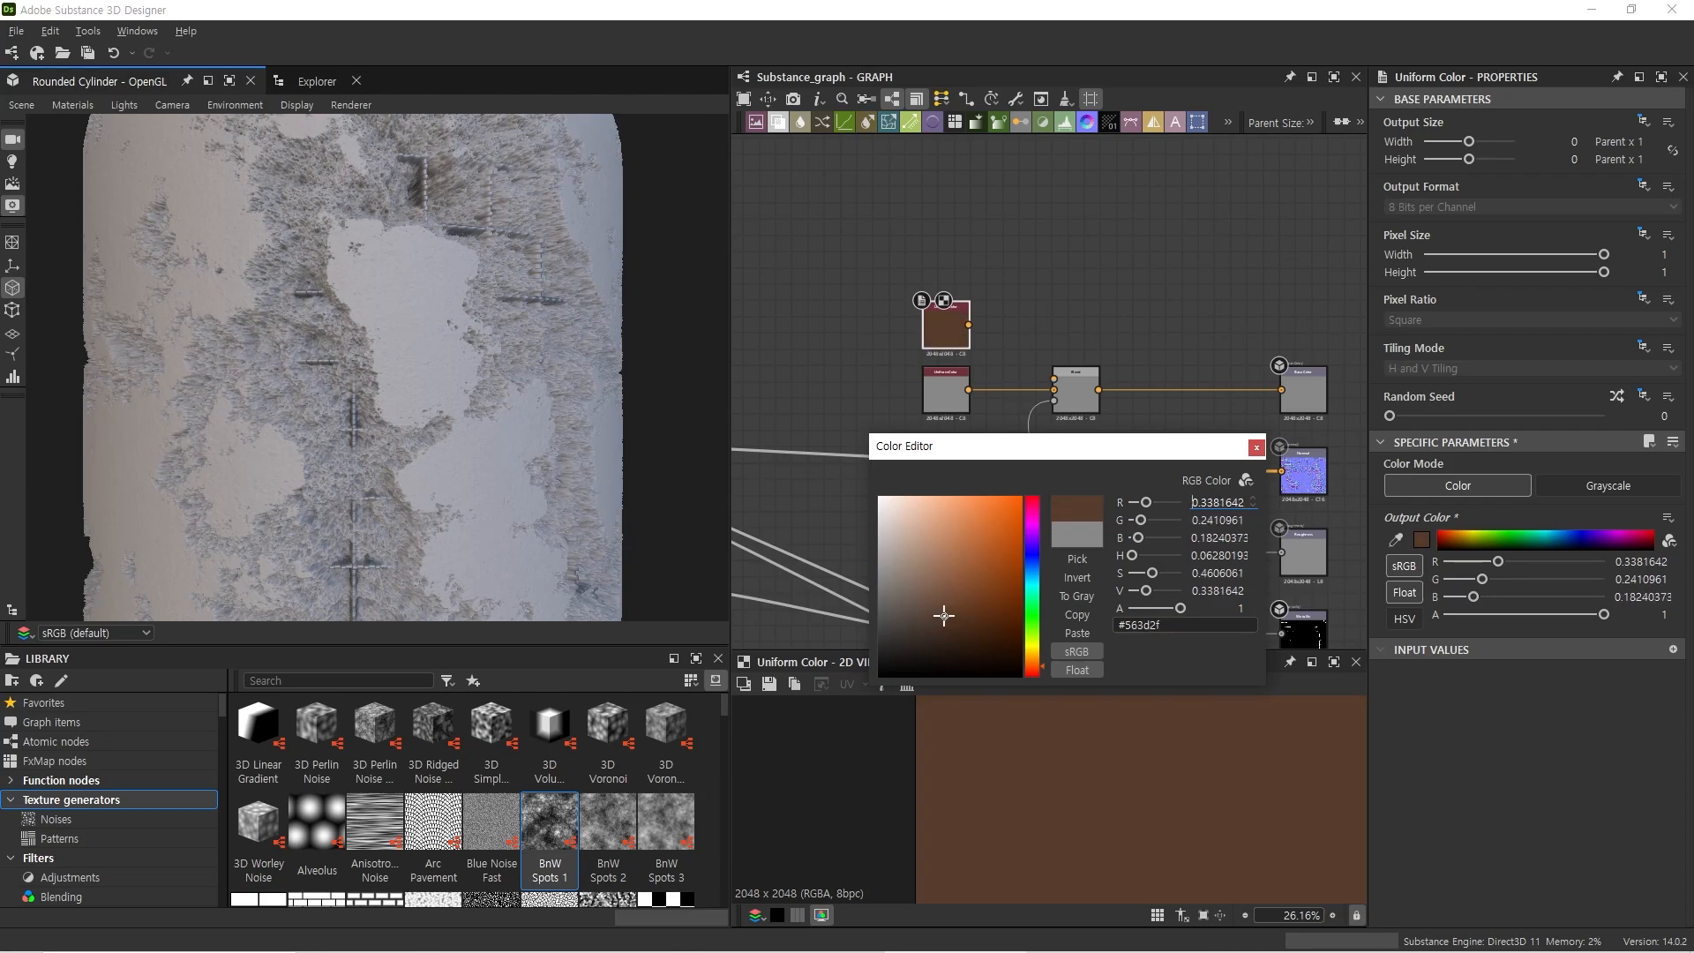
click(1256, 447)
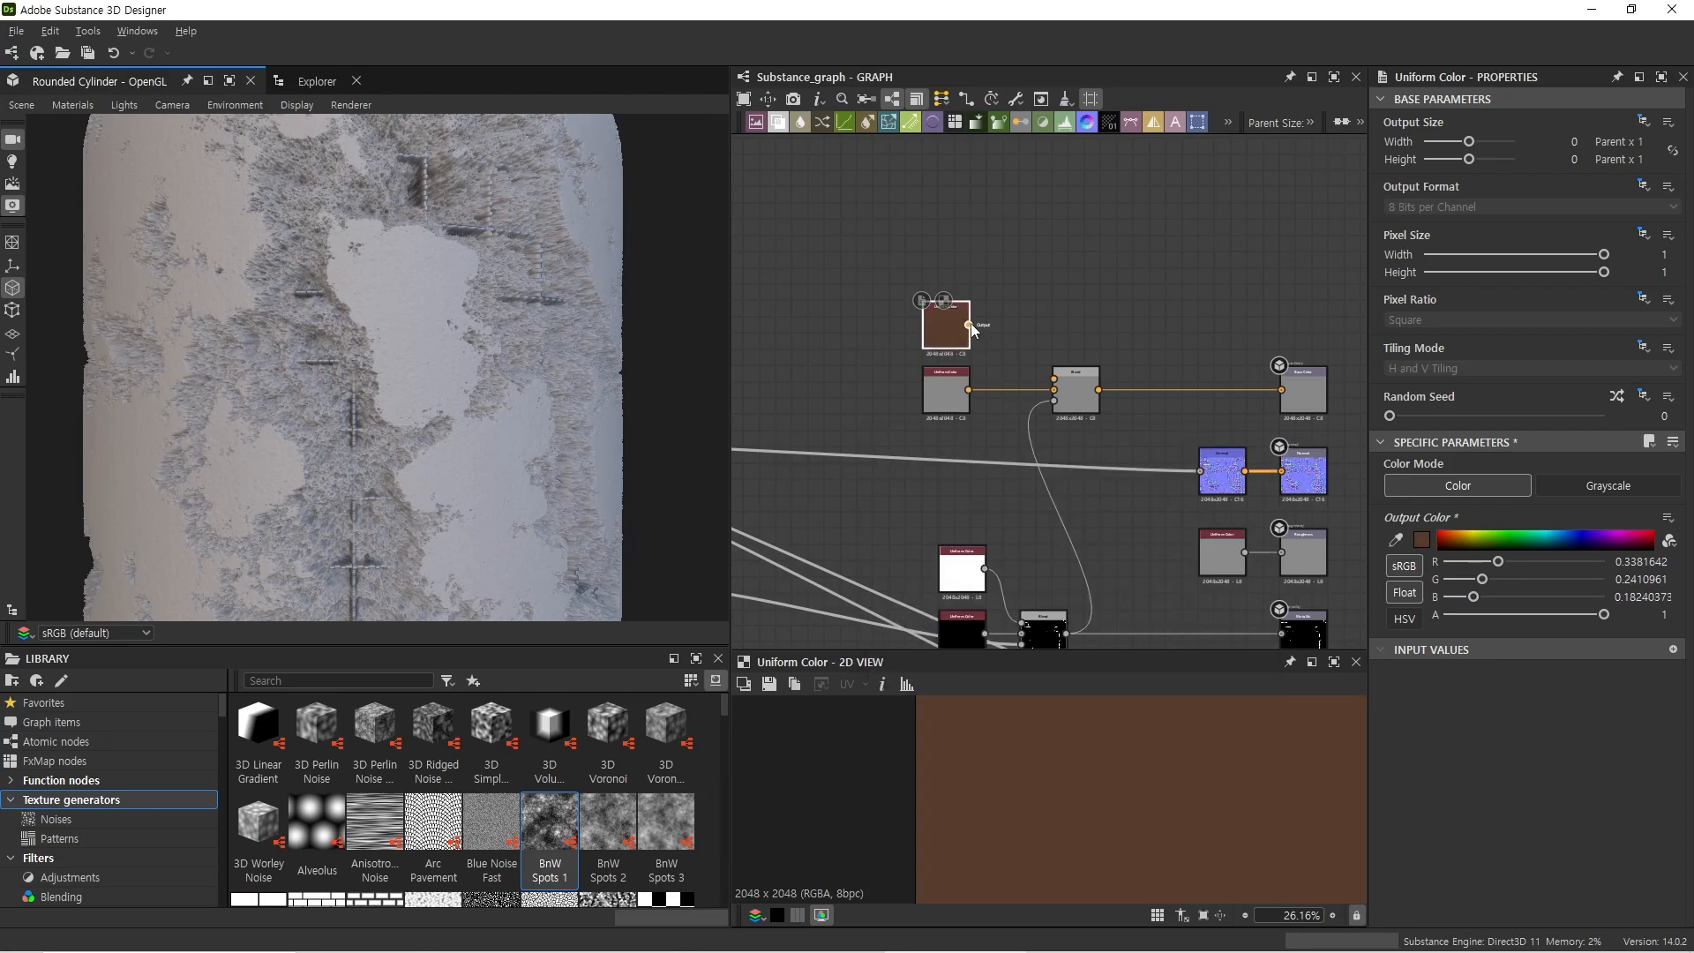
drag(968, 324, 1054, 380)
click(1075, 399)
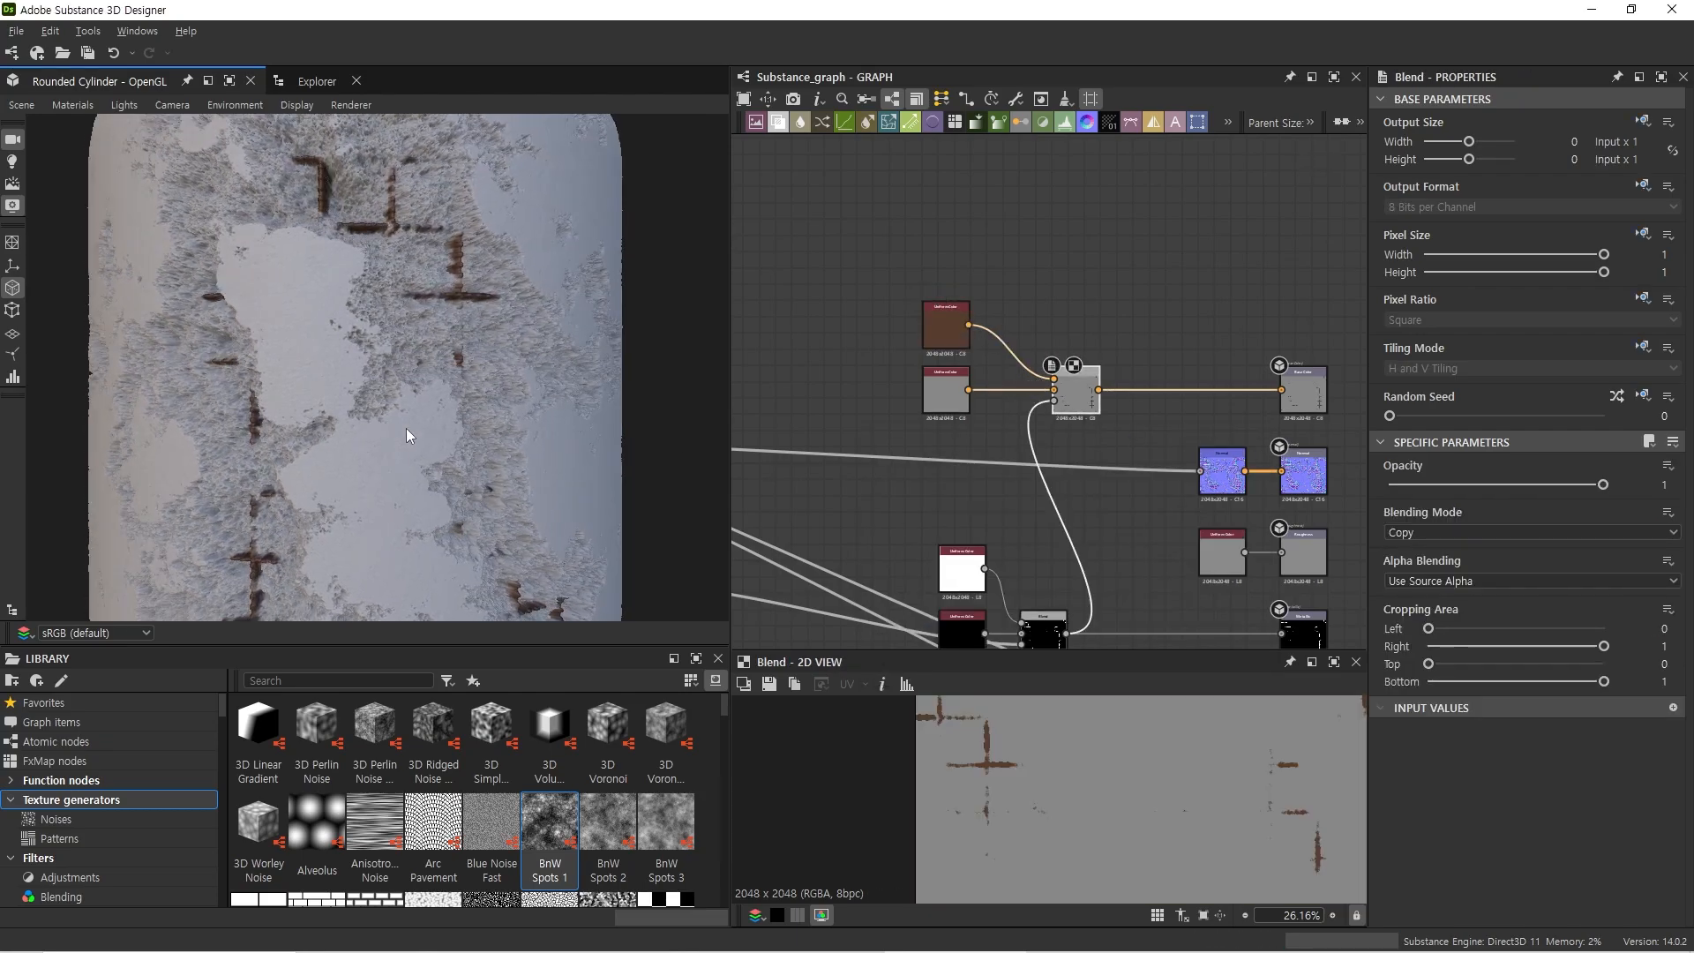
Step: Examine the last Blend of the height chain up close in the 2D view
scroll(1125, 478, down, 5)
middle_drag(980, 490, 1161, 442)
scroll(1050, 423, up, 3)
scroll(1051, 425, up, 2)
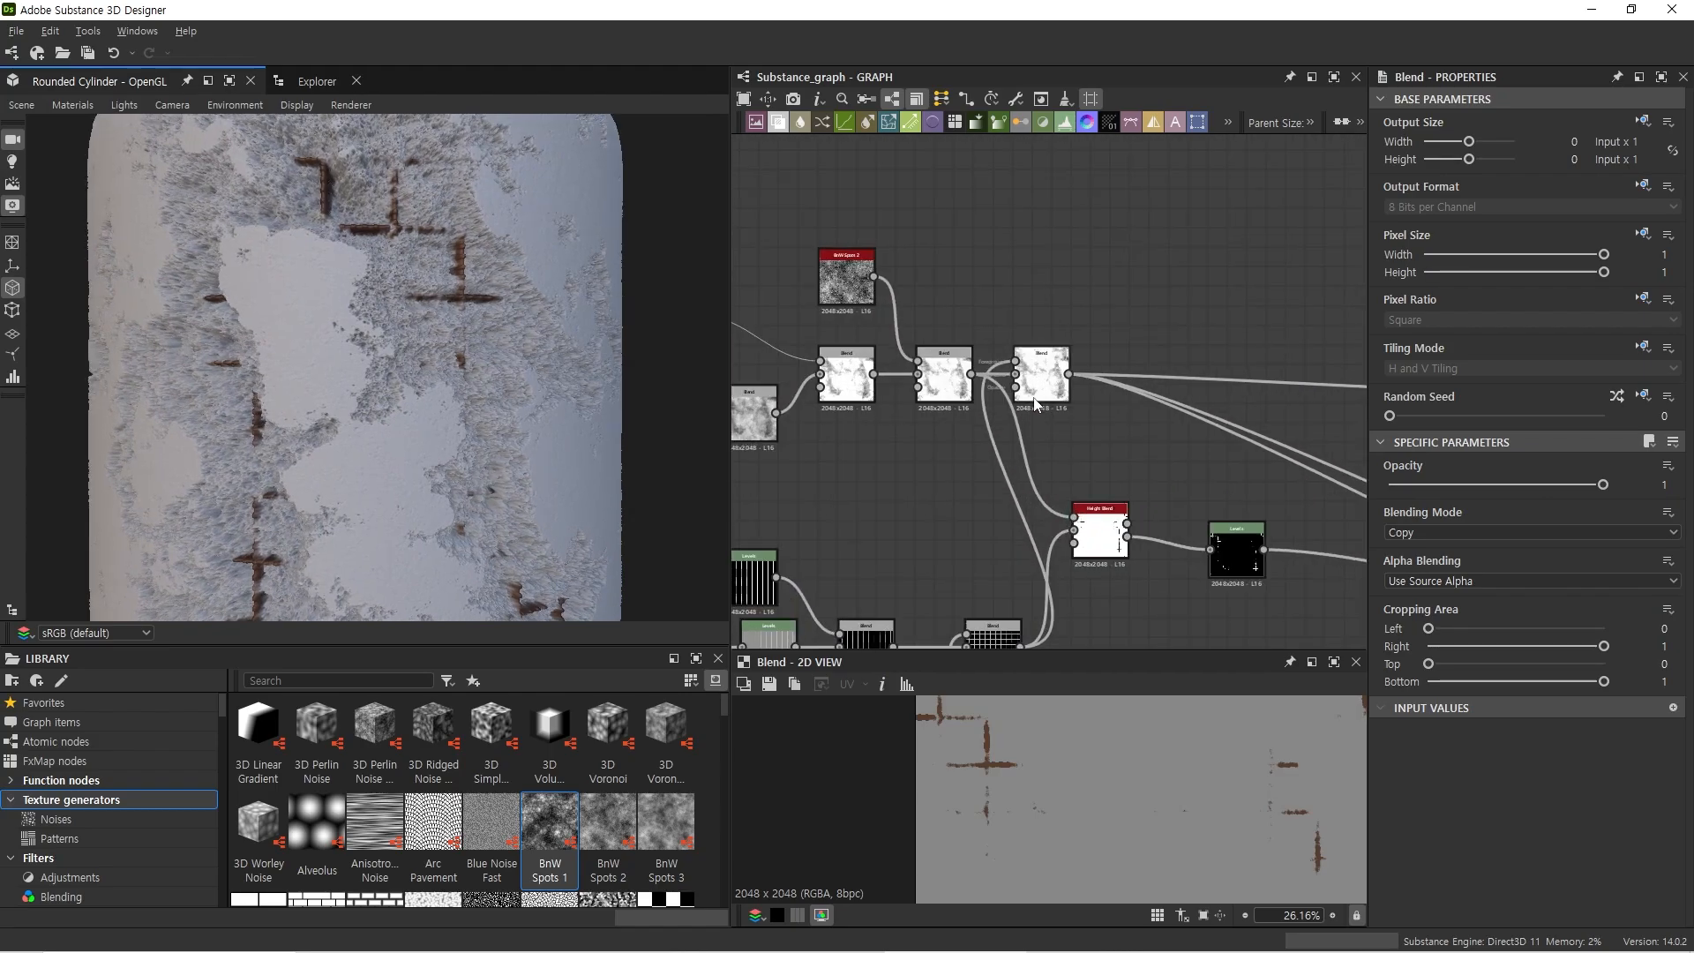
click(1041, 381)
scroll(1247, 776, down, 1)
middle_drag(1296, 784, 1137, 788)
scroll(1138, 787, up, 6)
middle_drag(883, 371, 1068, 397)
Step: Set the grayscale Uniform Color feeding the first height Blend to 0.7086331 and check the rebar exposure in the 3D view
click(855, 346)
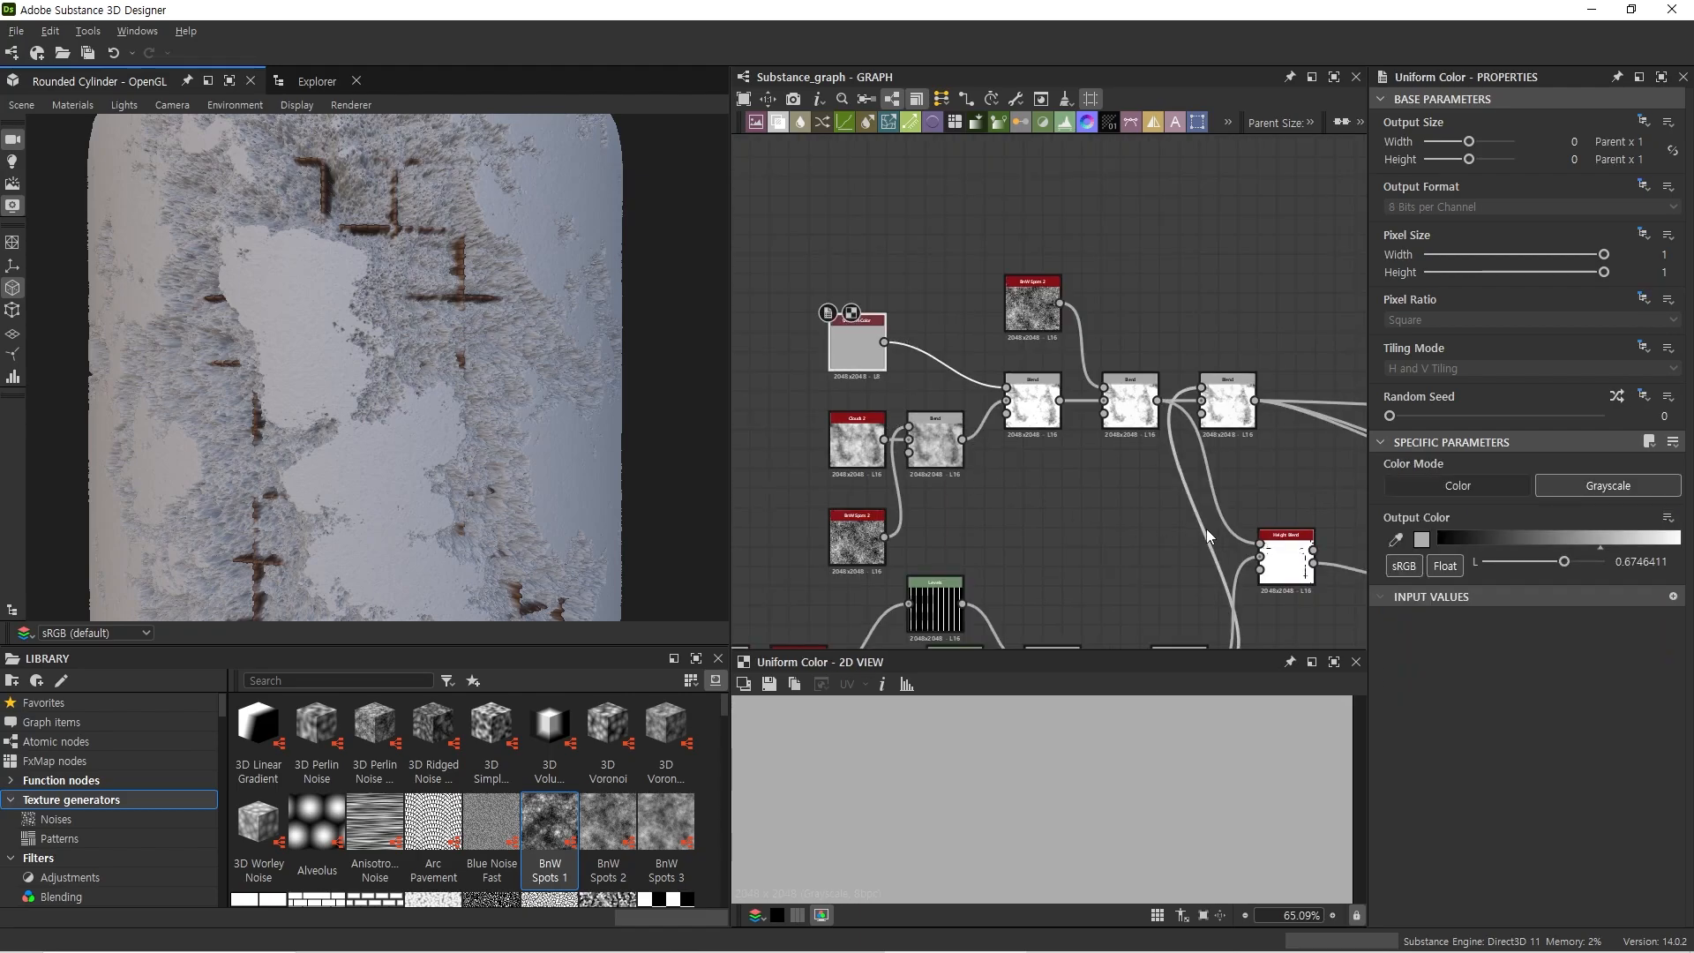
click(1578, 542)
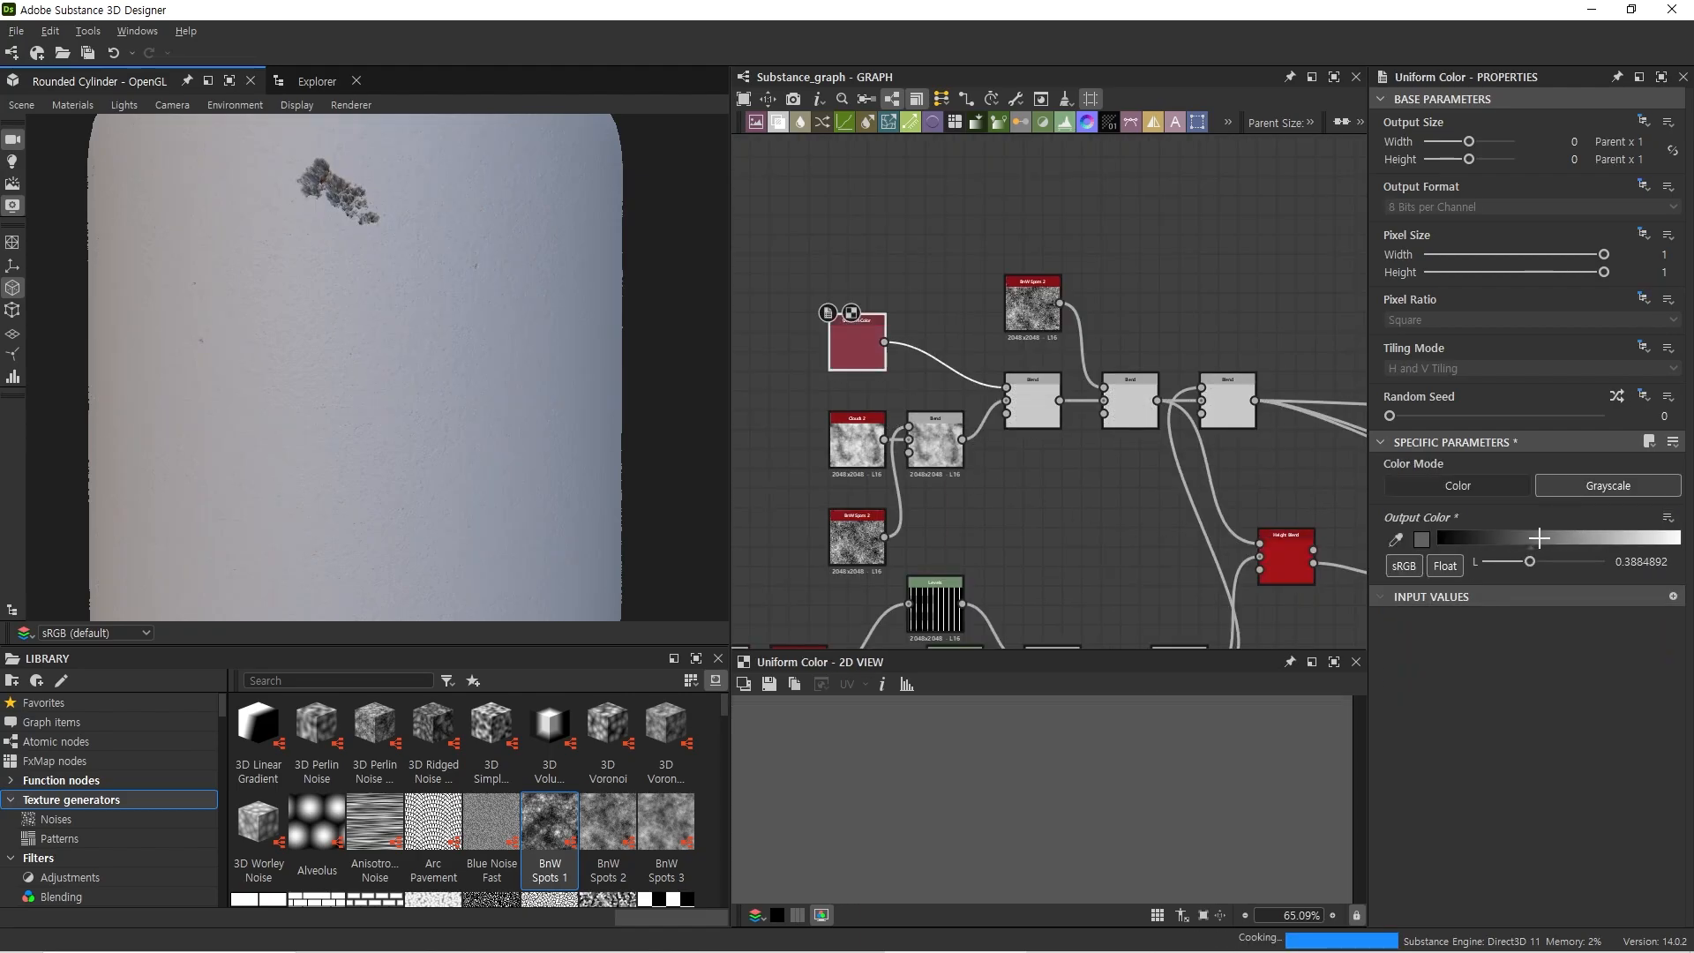
click(1614, 542)
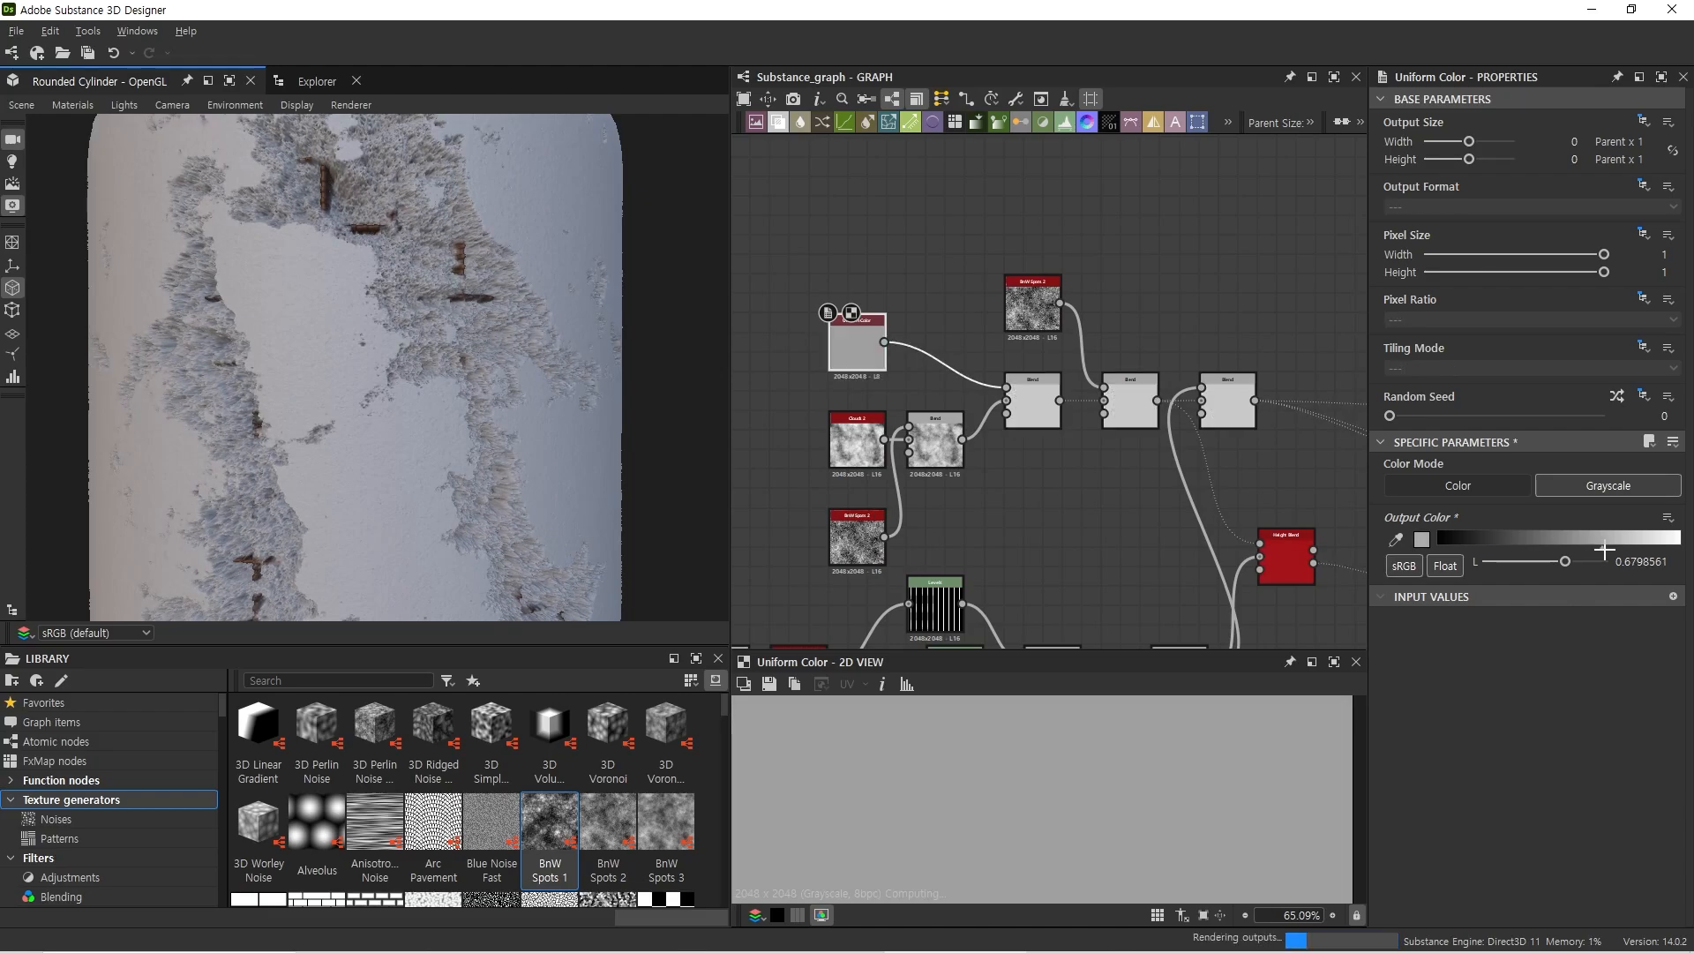
click(1625, 542)
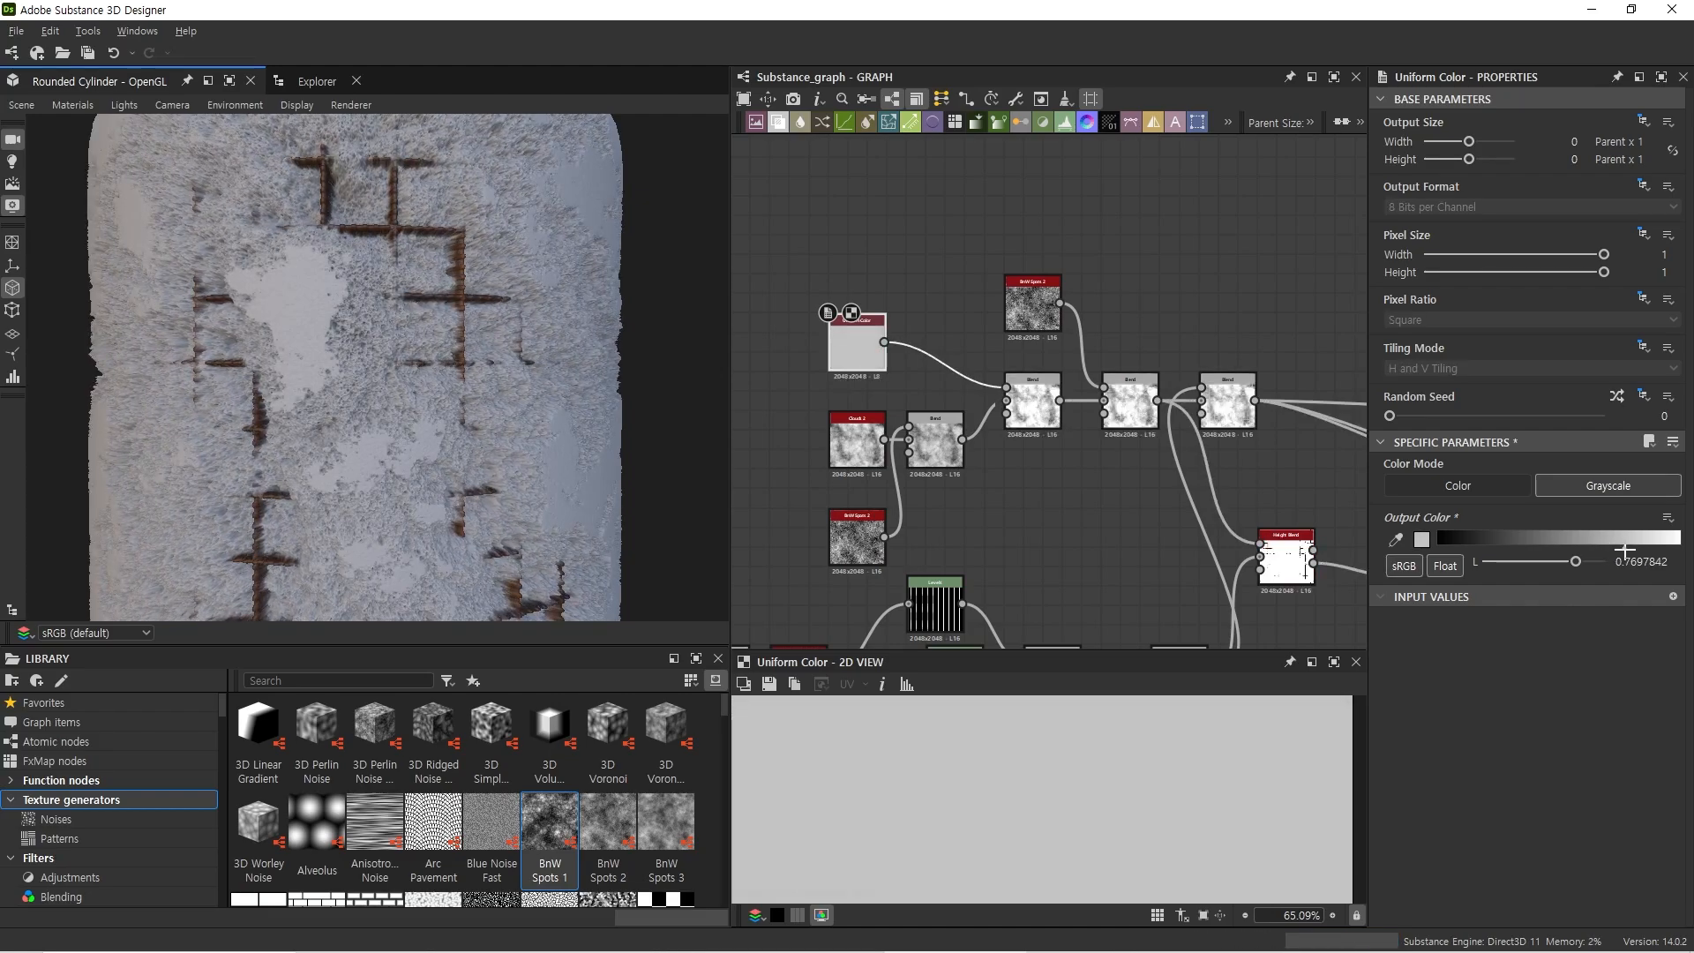
click(1610, 541)
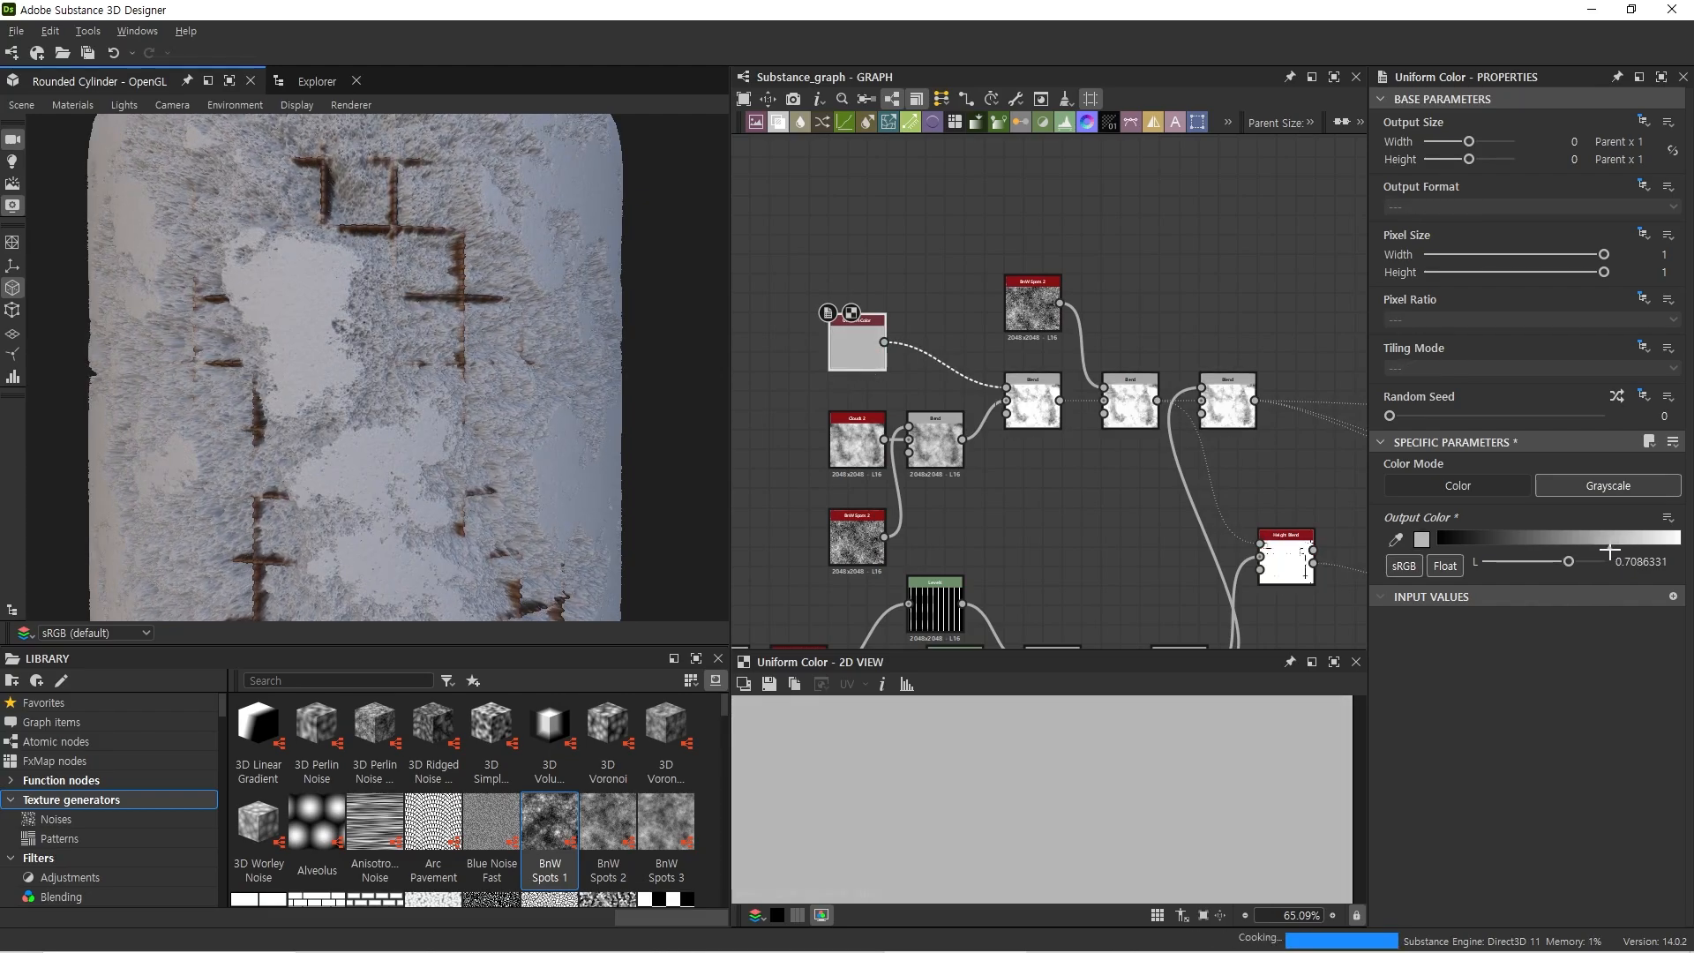
drag(586, 484, 360, 438)
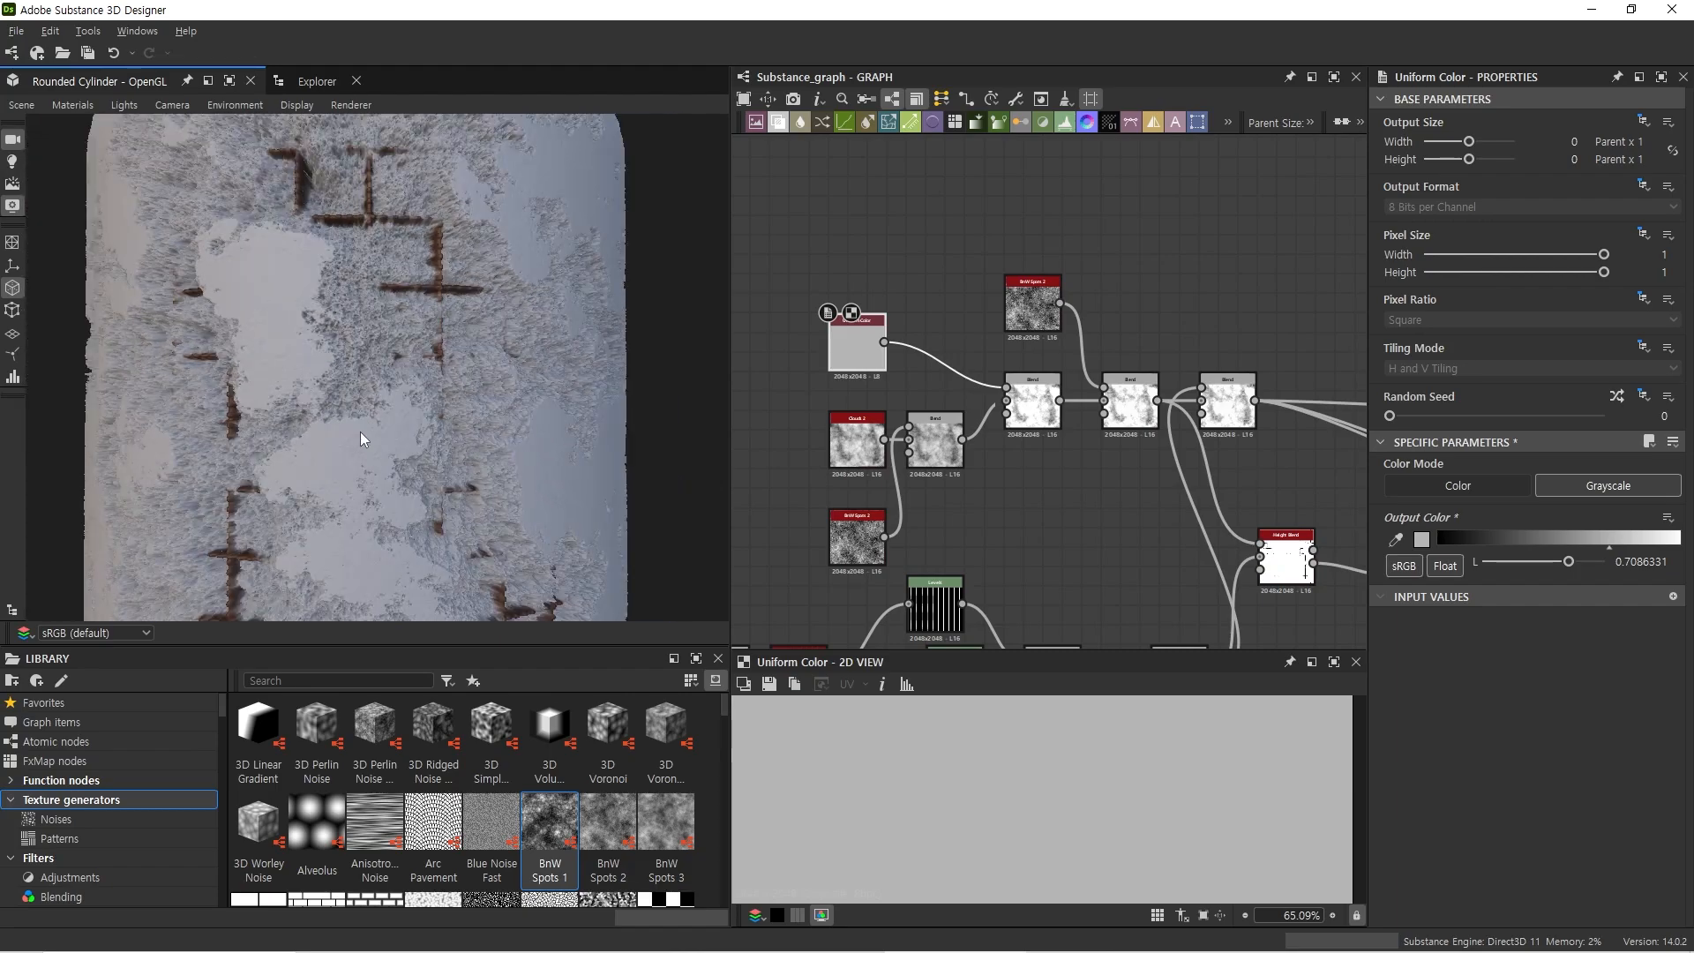
drag(410, 388, 420, 441)
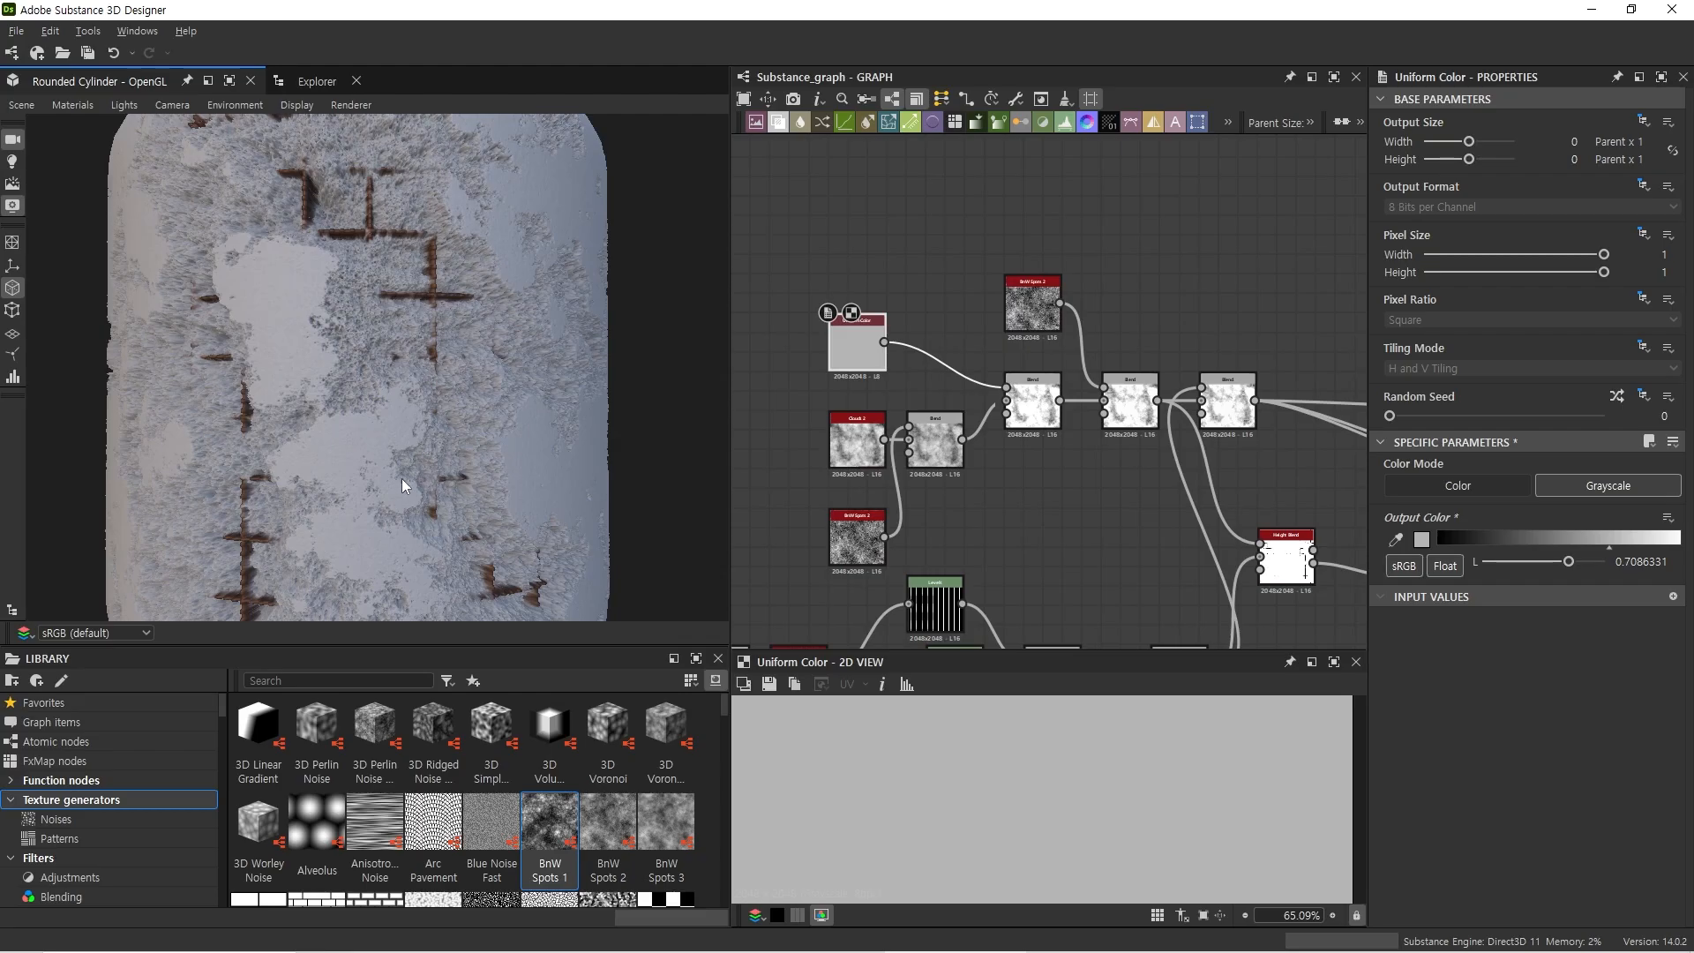